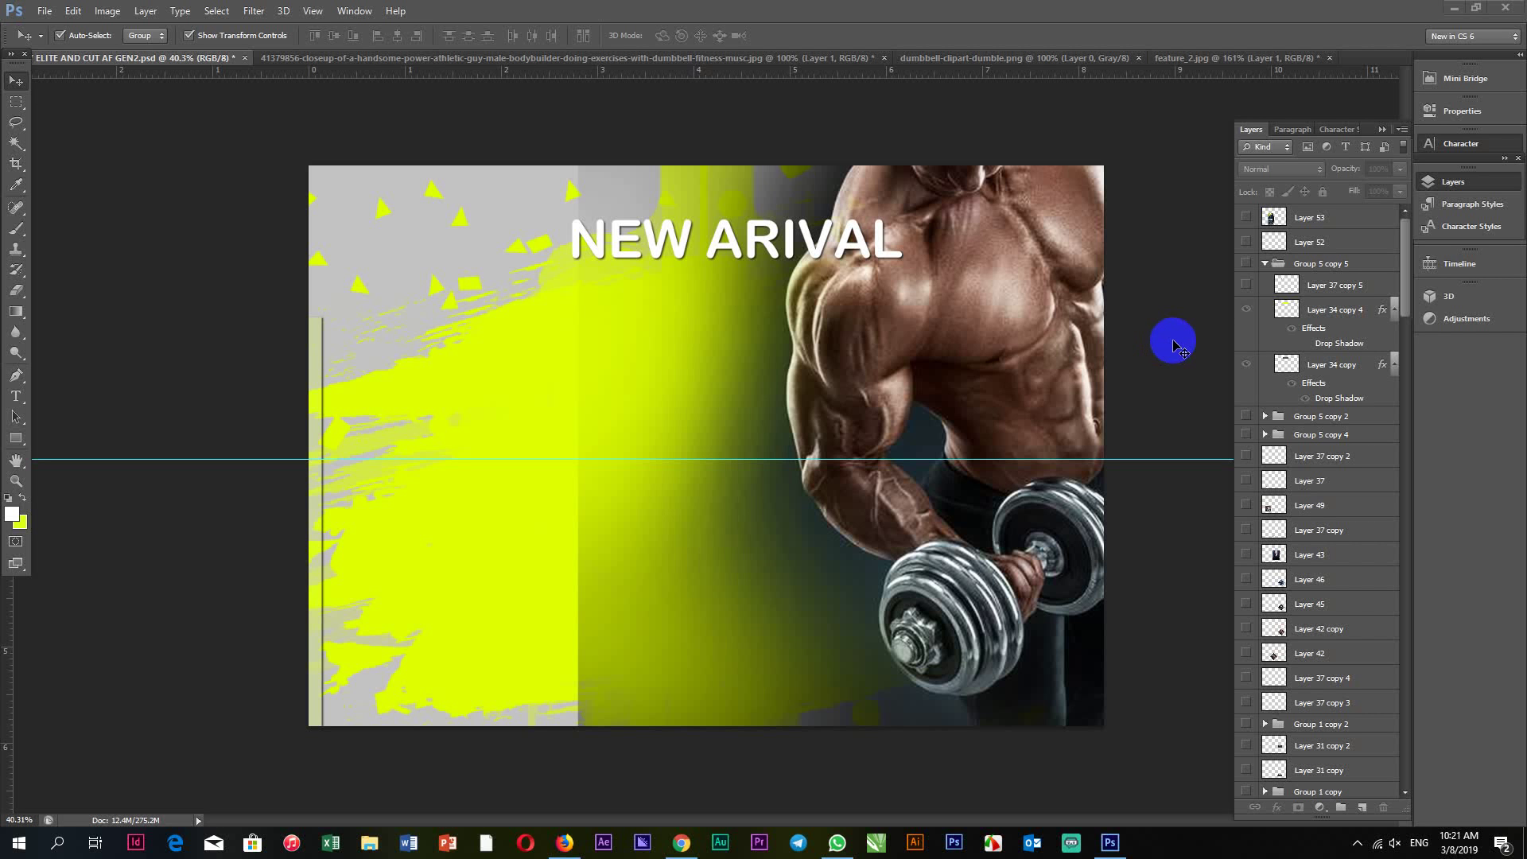
Make the feature_2.jpg barbell gym photo the active document and zoom to inspect it.
left_click(1216, 58)
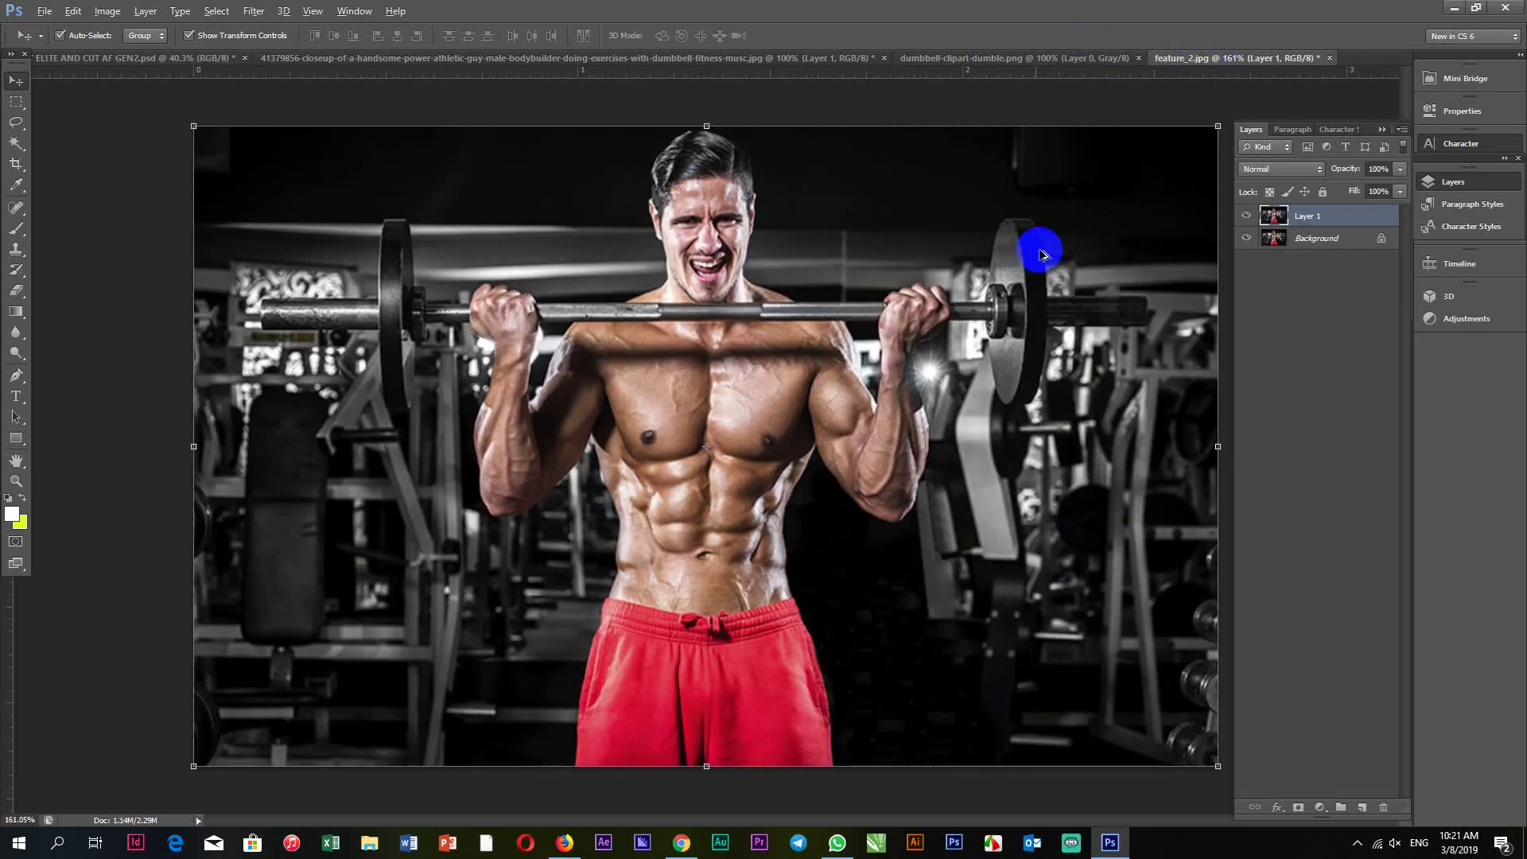
scroll(1024, 333, "up", 1)
scroll(1209, 358, "down", 1)
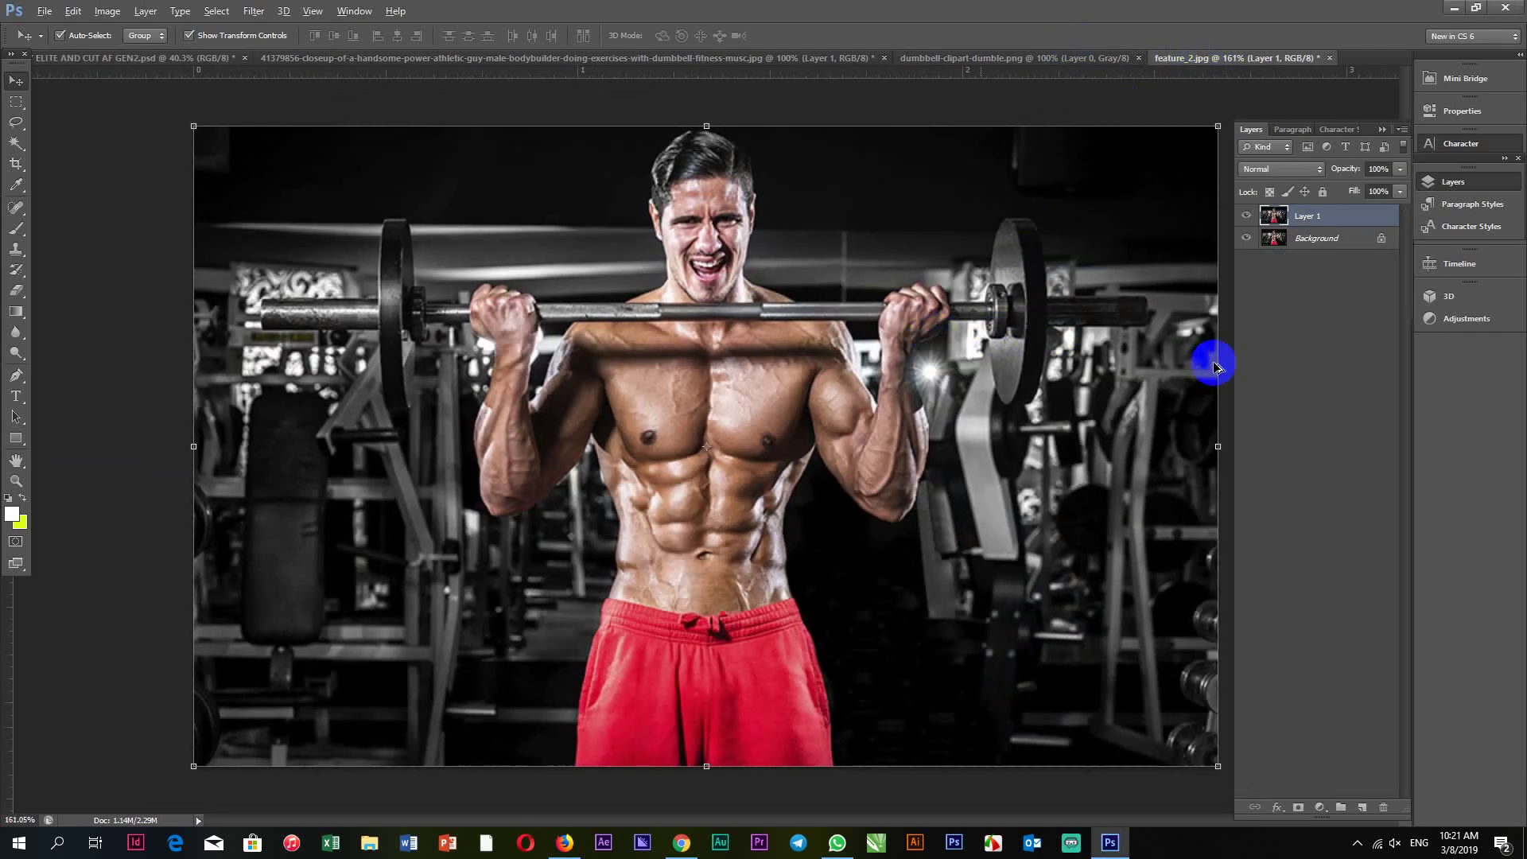
scroll(1278, 364, "up", 2)
scroll(1199, 348, "down", 1)
scroll(1205, 363, "down", 1)
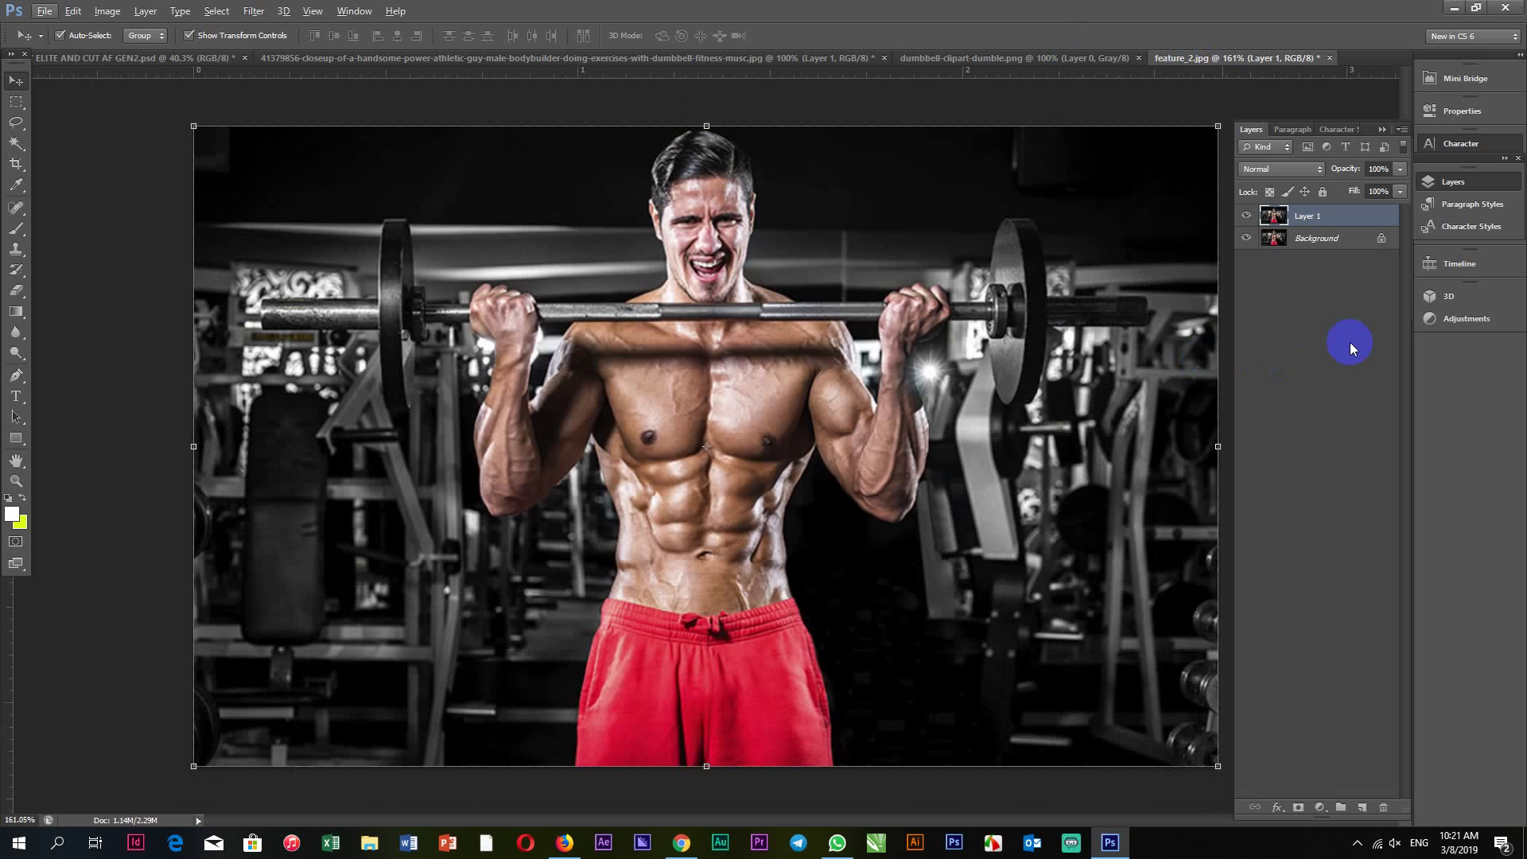
key("alt")
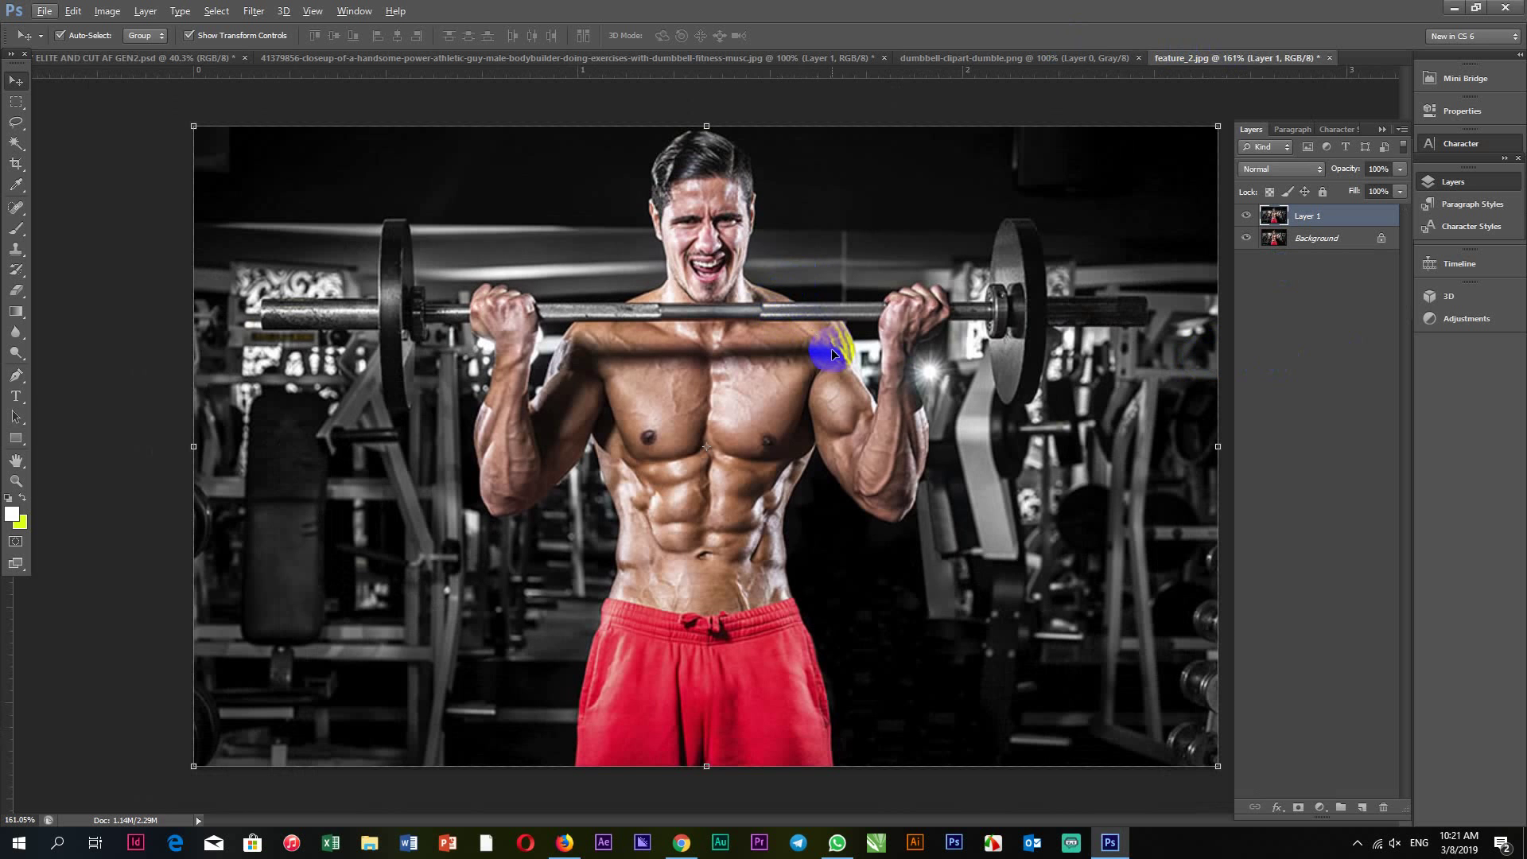
Drag the gym photo layer from feature_2.jpg into the ELITE AND CUT AF GEN2 poster.
mouse_move(795, 305)
left_mouse_down()
mouse_move(257, 101)
mouse_move(517, 299)
left_mouse_up()
scroll(803, 403, "down", 2)
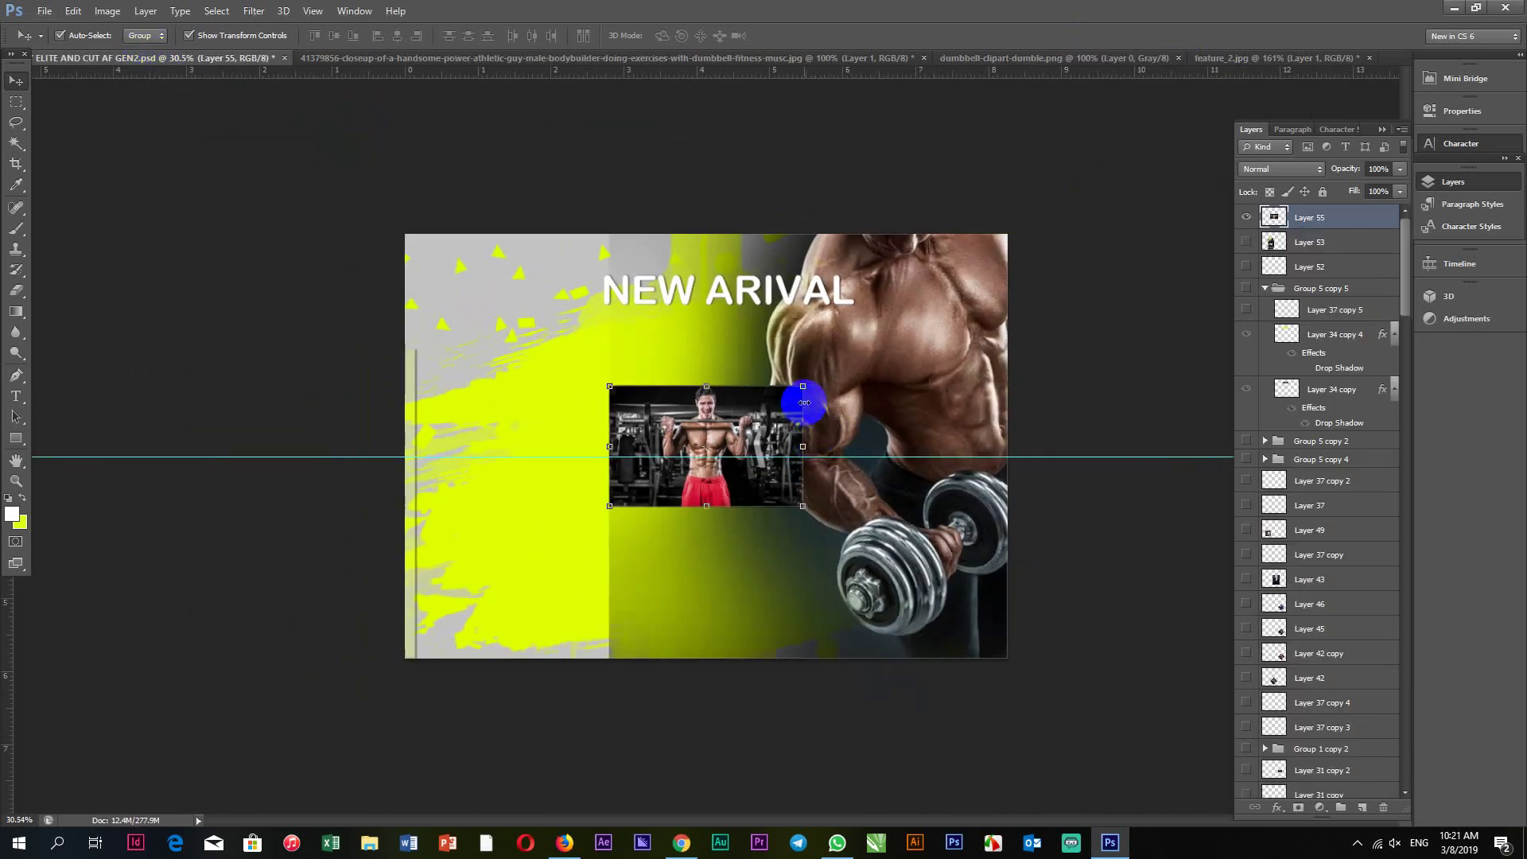
scroll(878, 366, "up", 2)
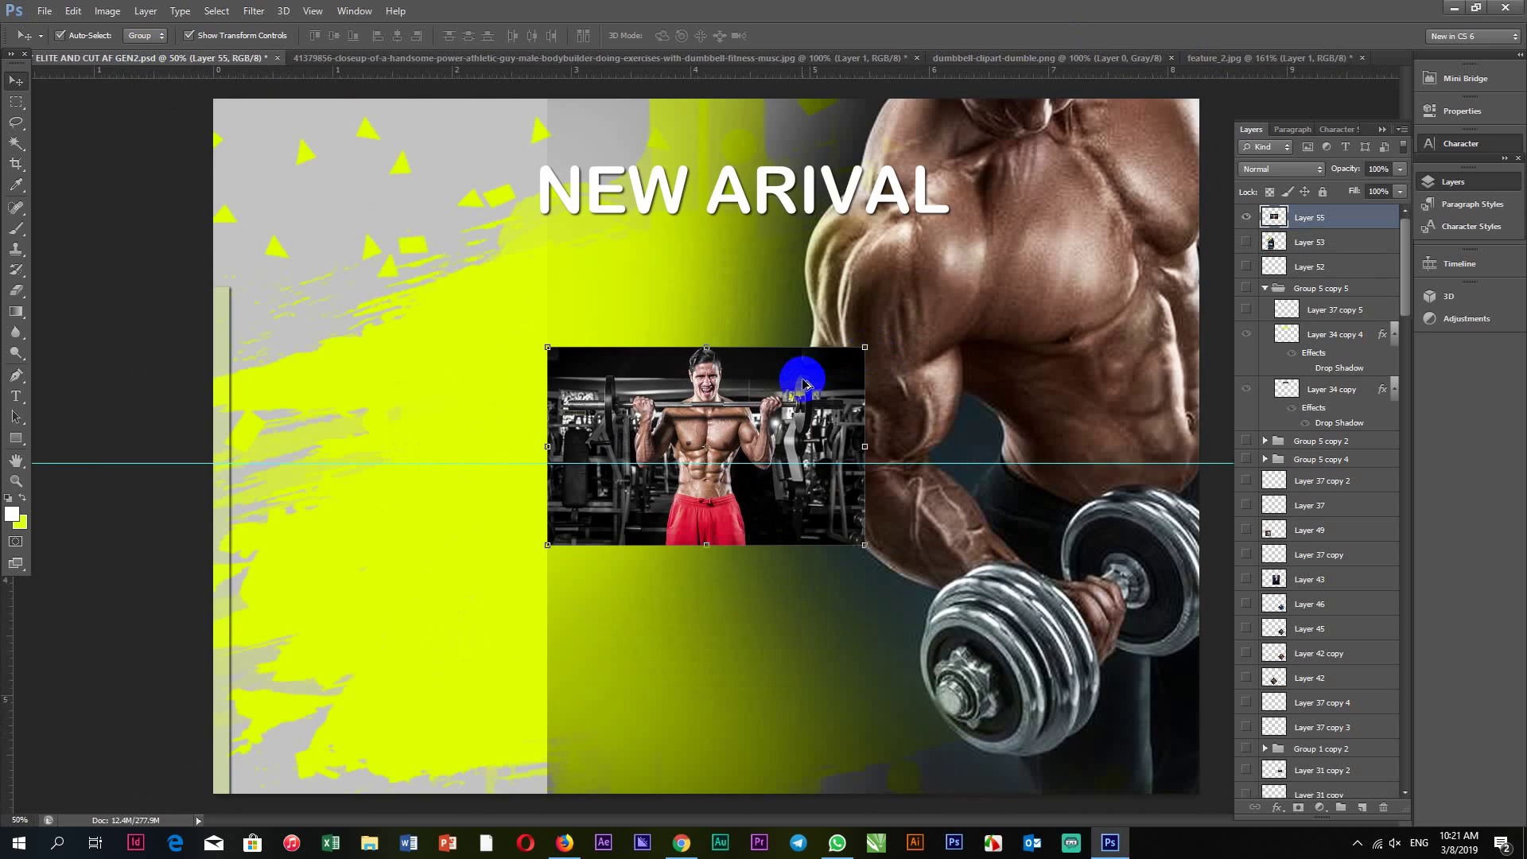
scroll(819, 364, "down", 1)
Scale the gym photo to about 570% and position it over the poster's left half.
left_click_drag(819, 373, 1109, 217)
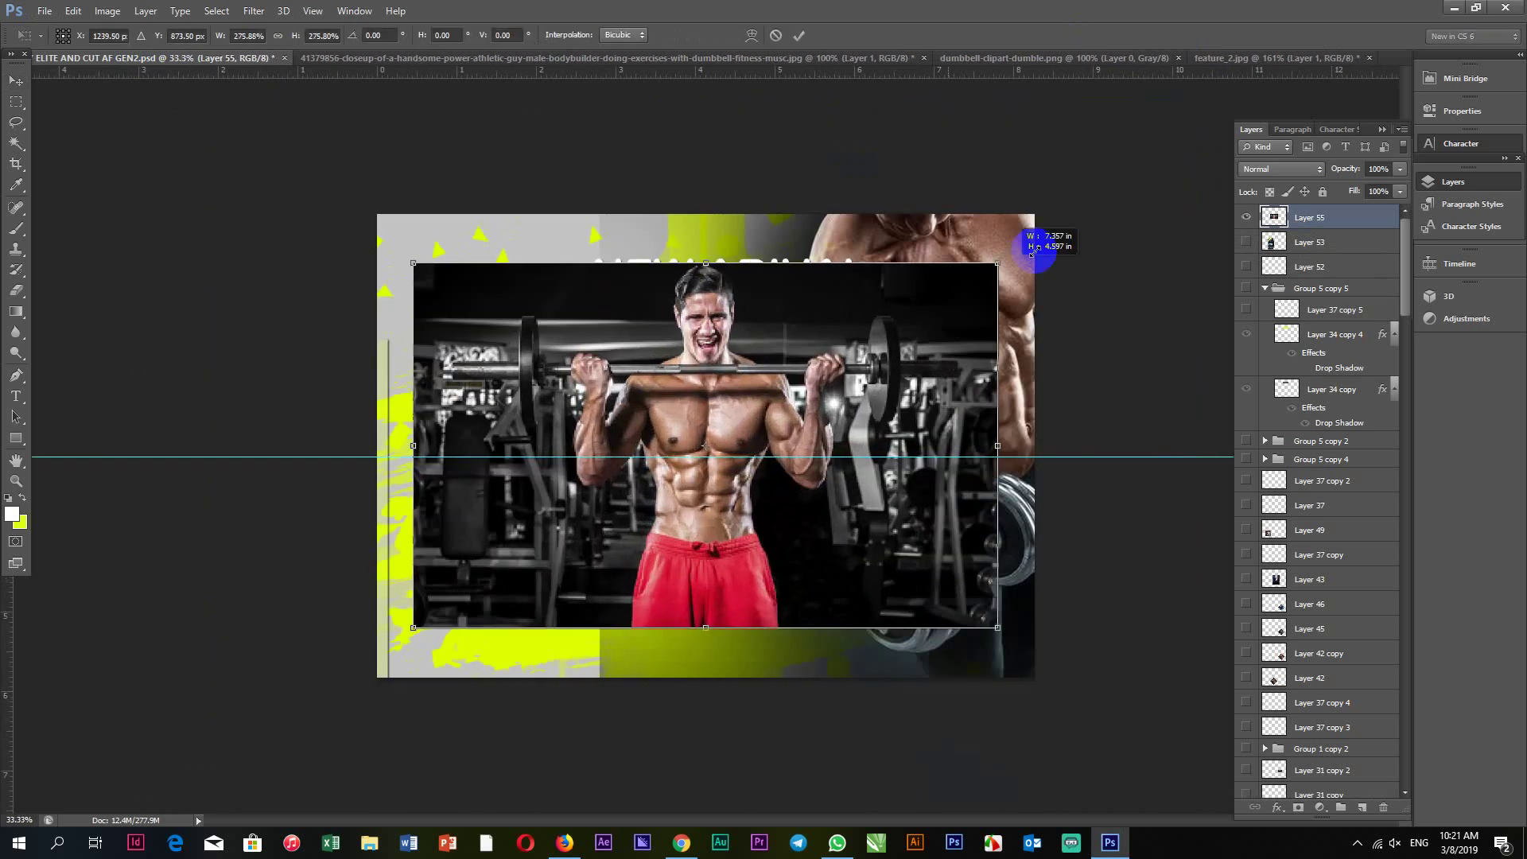
mouse_move(862, 342)
left_mouse_down()
mouse_move(415, 354)
mouse_move(372, 340)
left_mouse_up()
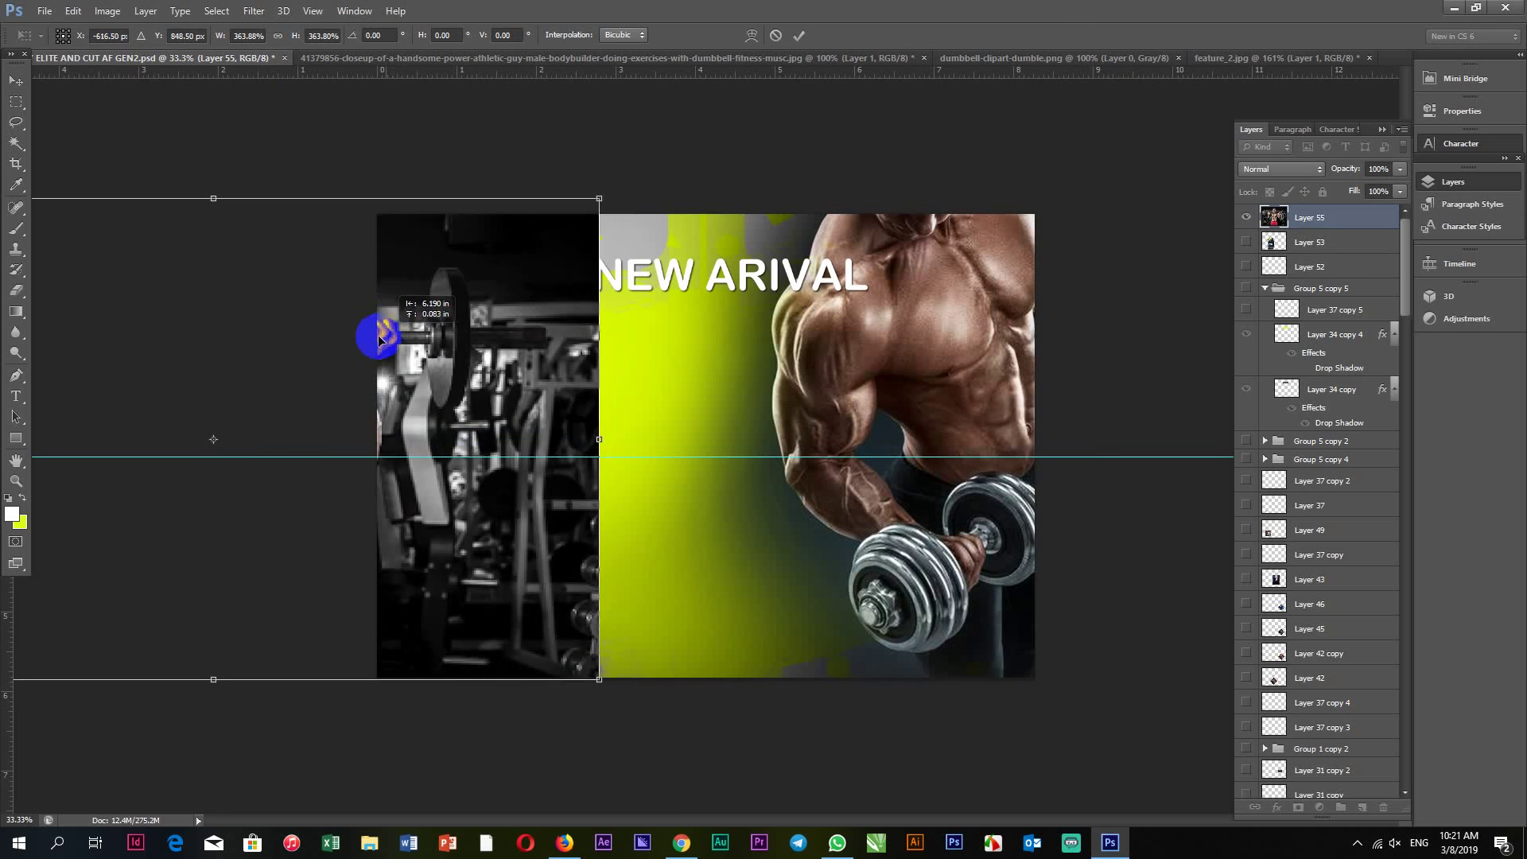
key("ctrl+minus")
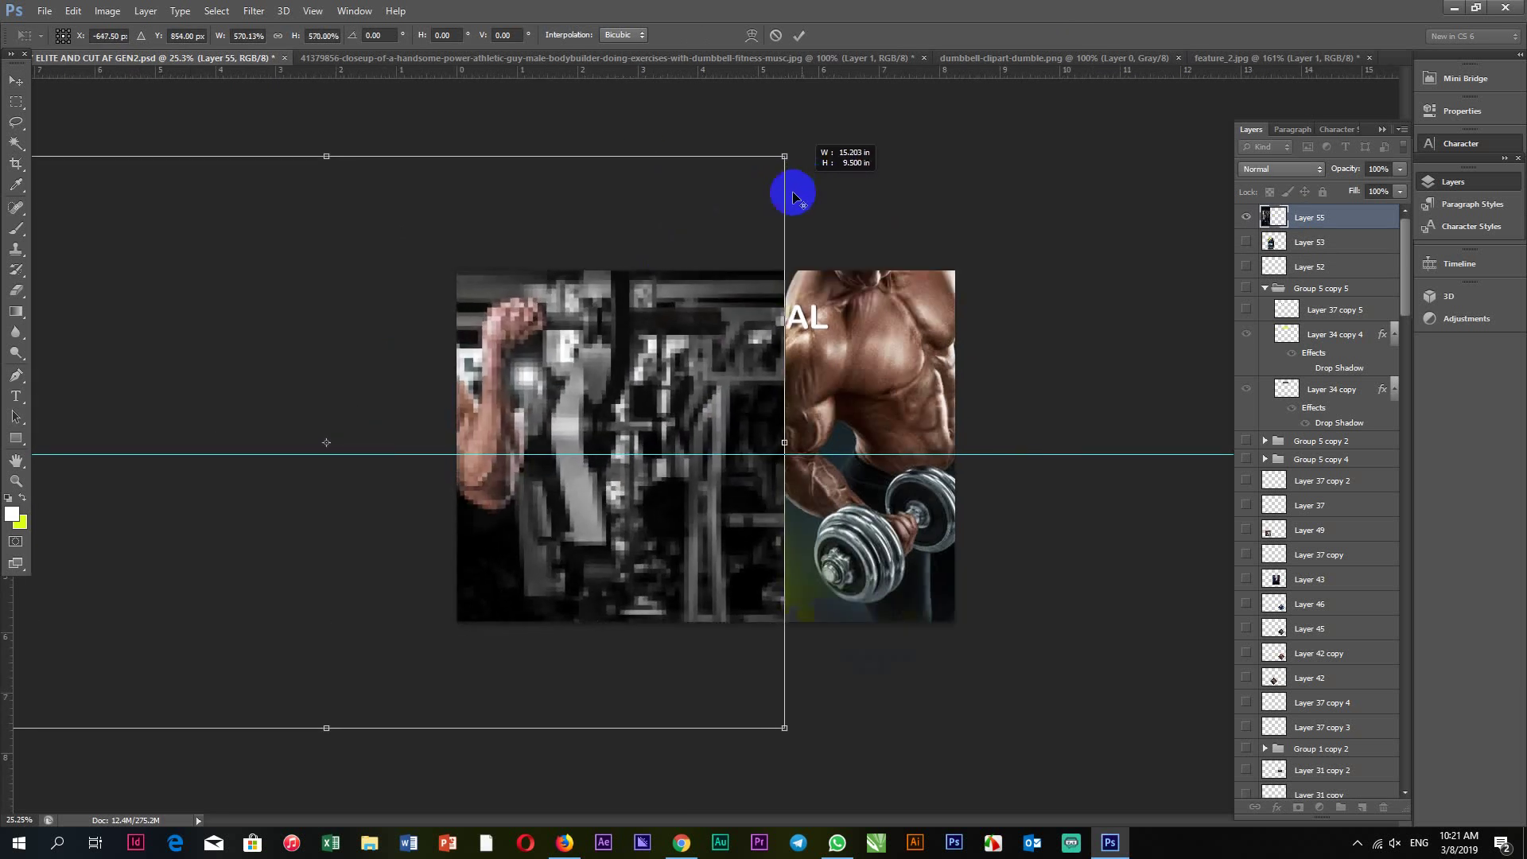
left_click_drag(618, 257, 755, 163)
left_click_drag(647, 402, 625, 407)
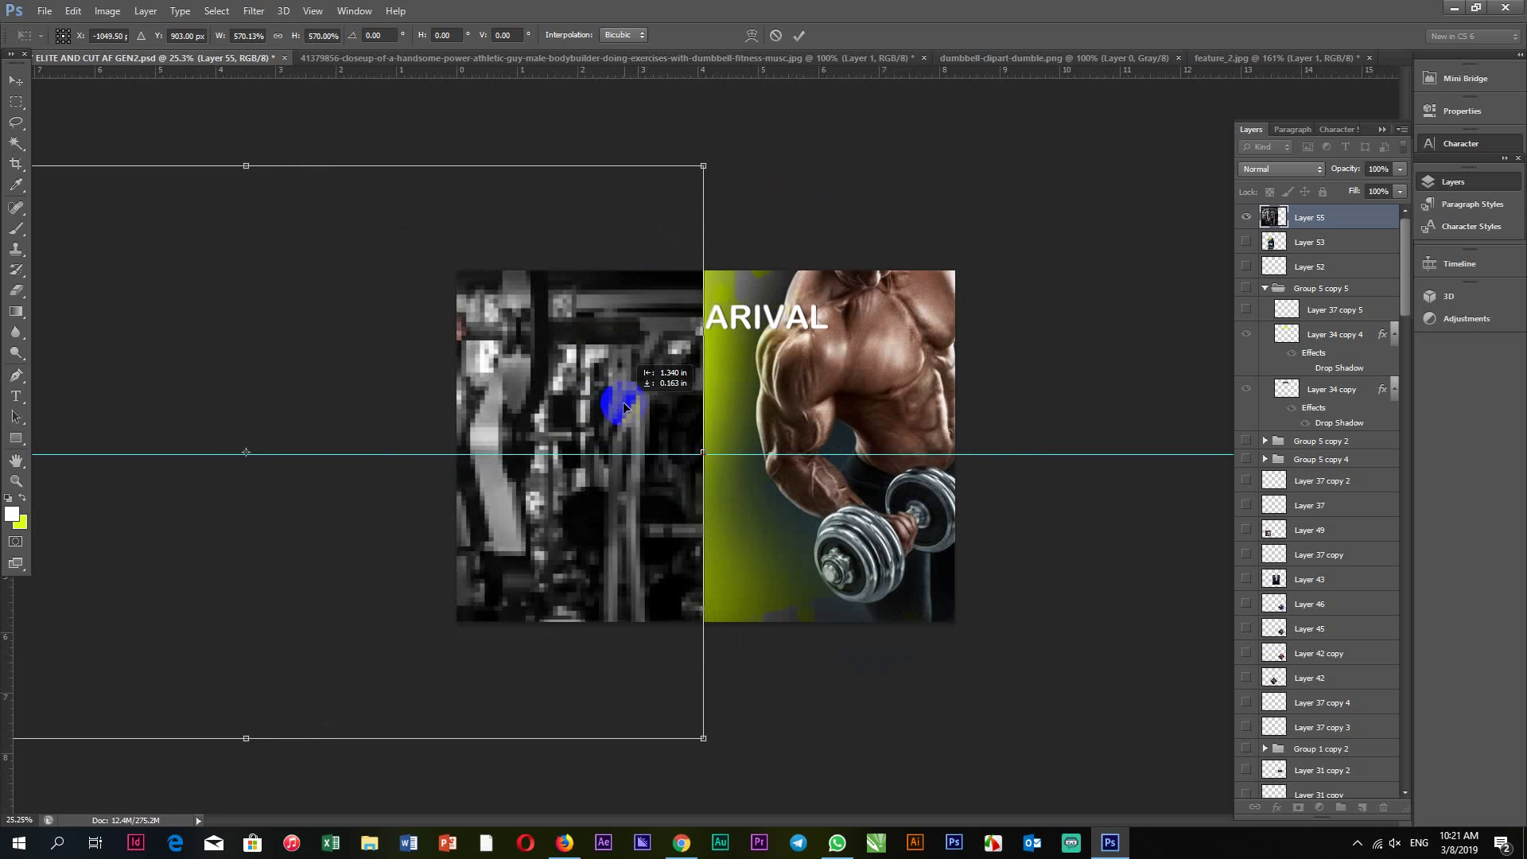
key("Return")
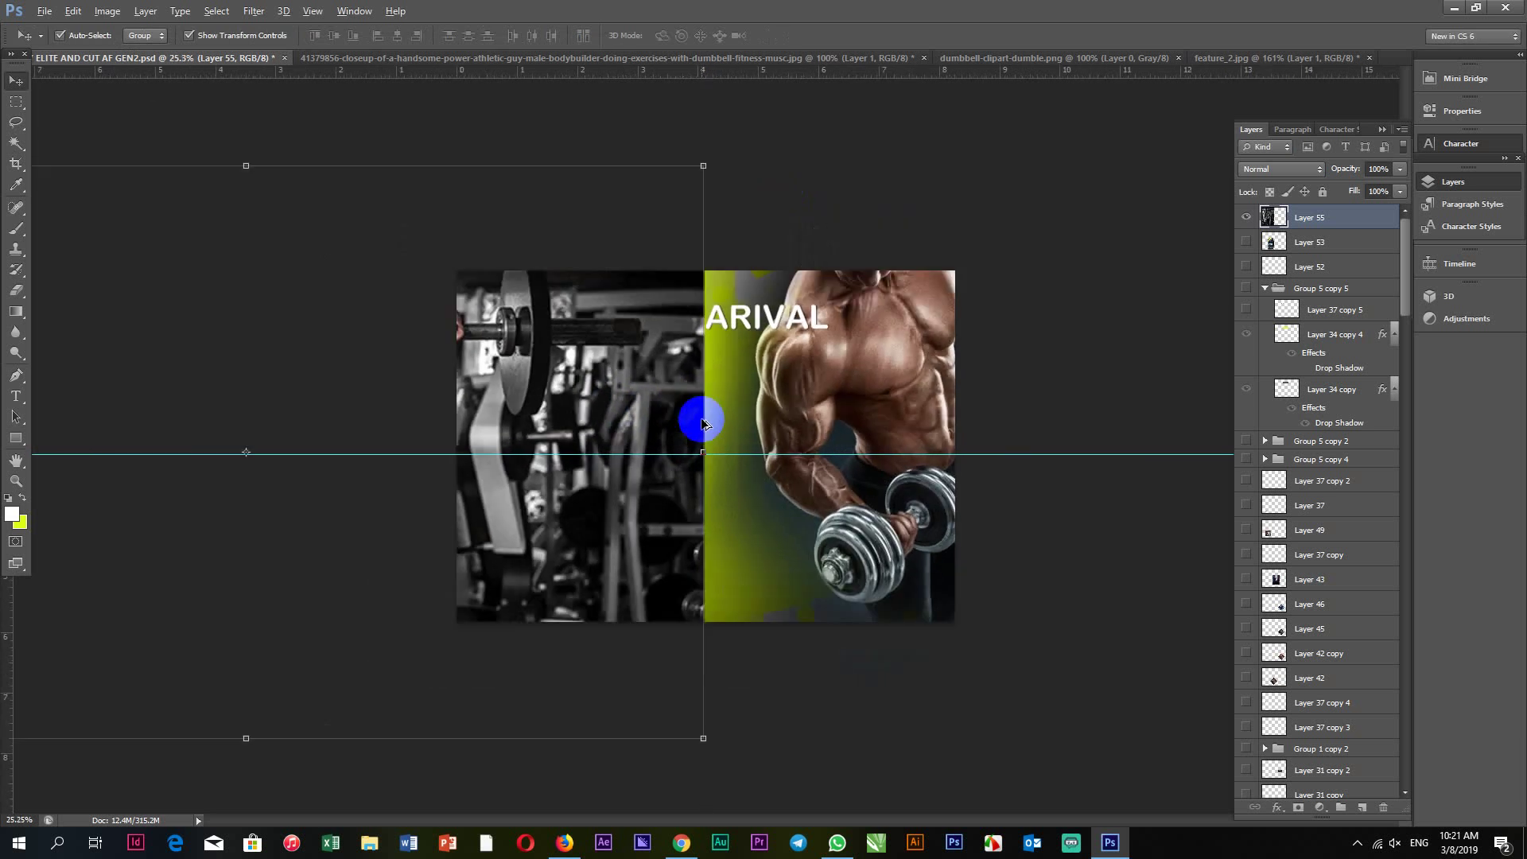
Delete the layers from CHALLENGE through 1K likes UP.
left_click(1313, 447)
scroll(1320, 628, "down", 5)
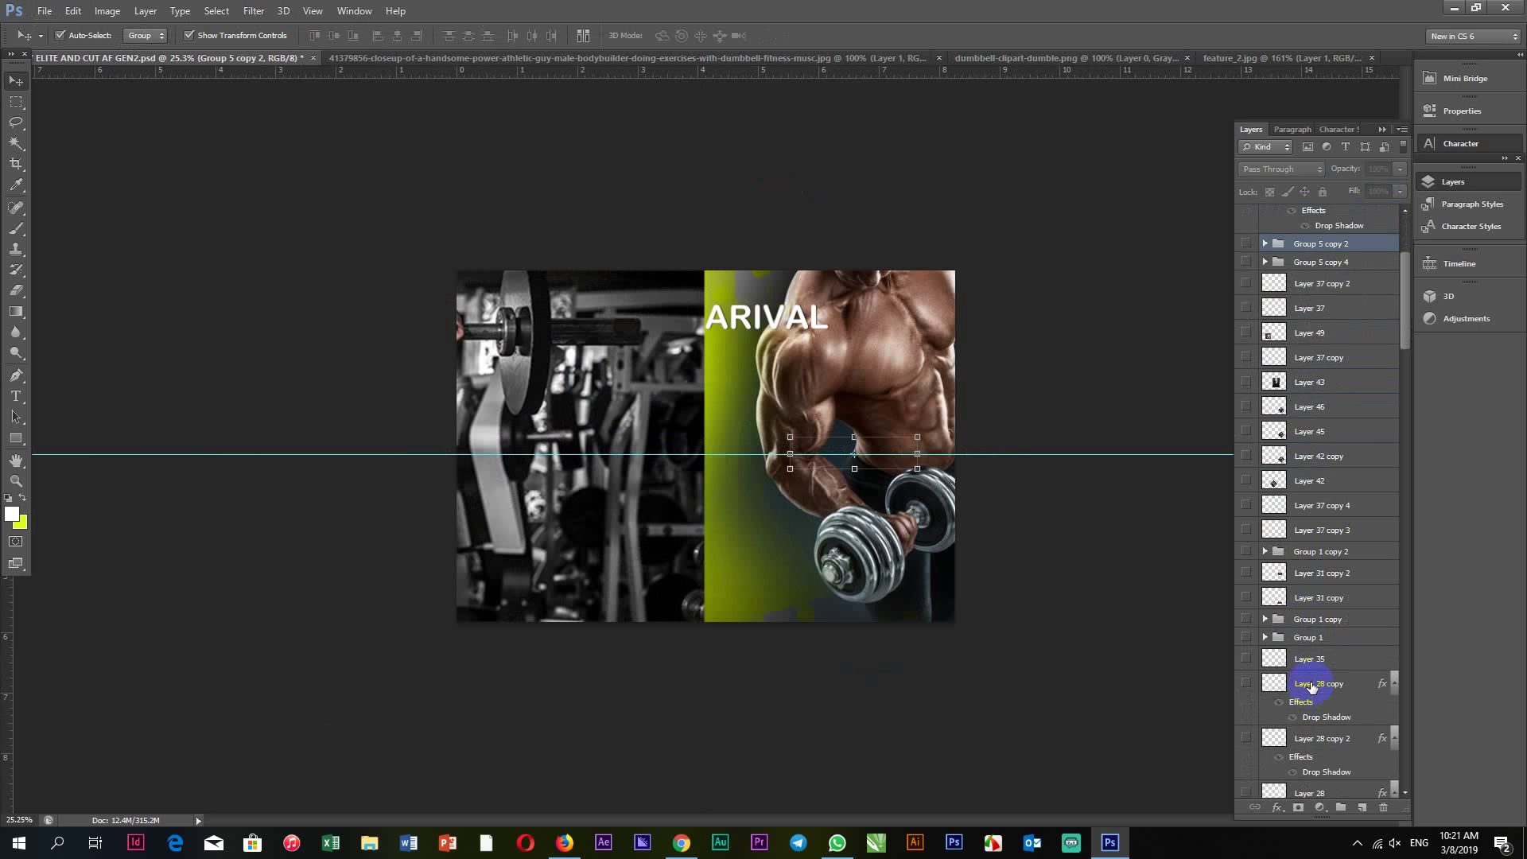
scroll(1307, 687, "down", 2)
scroll(1308, 690, "down", 2)
scroll(1310, 693, "down", 2)
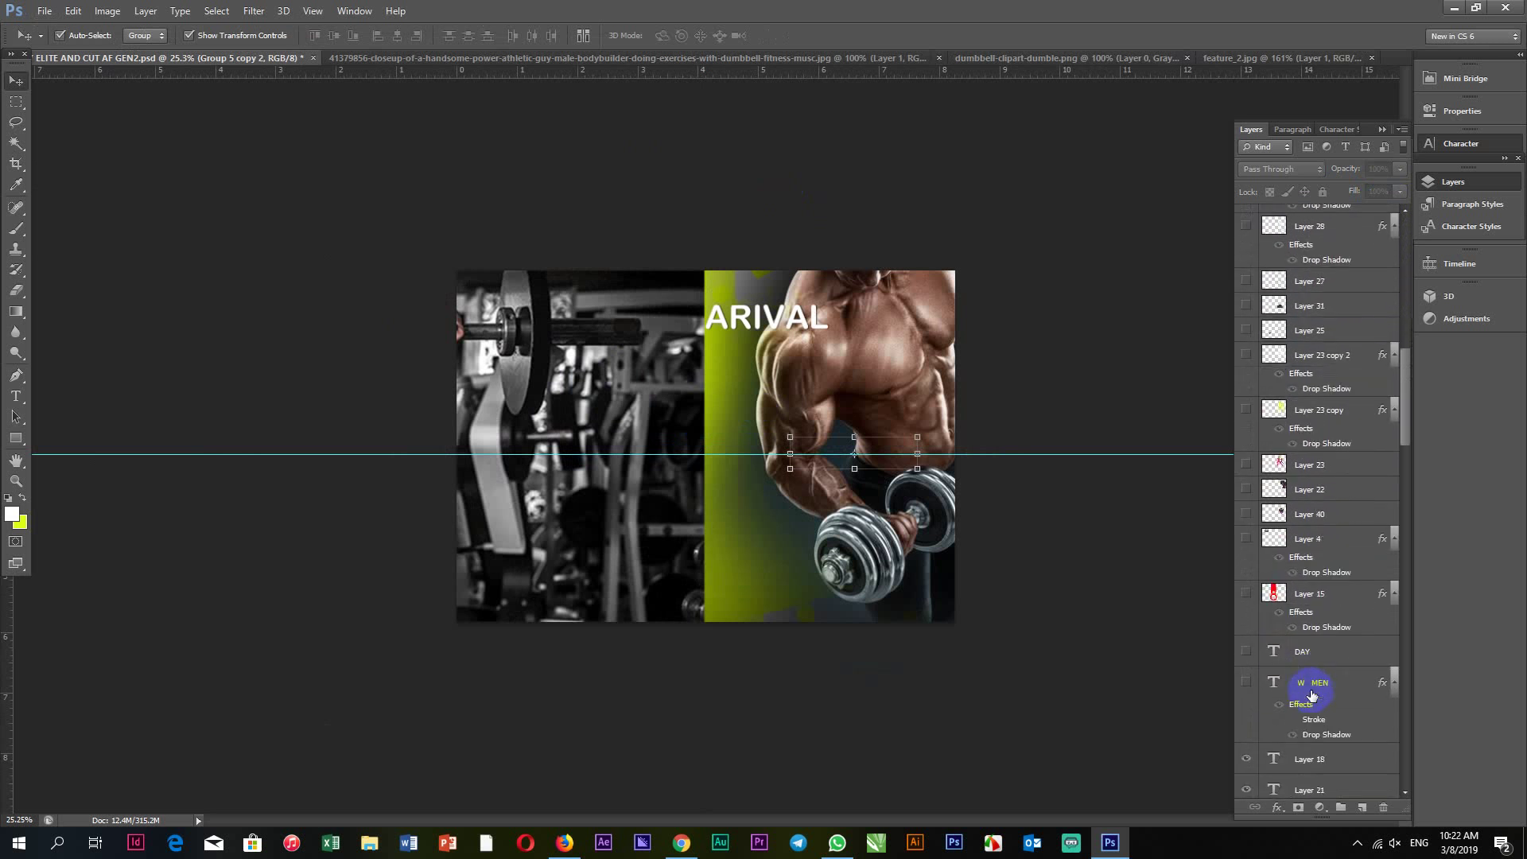
scroll(1311, 697, "down", 2)
left_click(1324, 527, "shift")
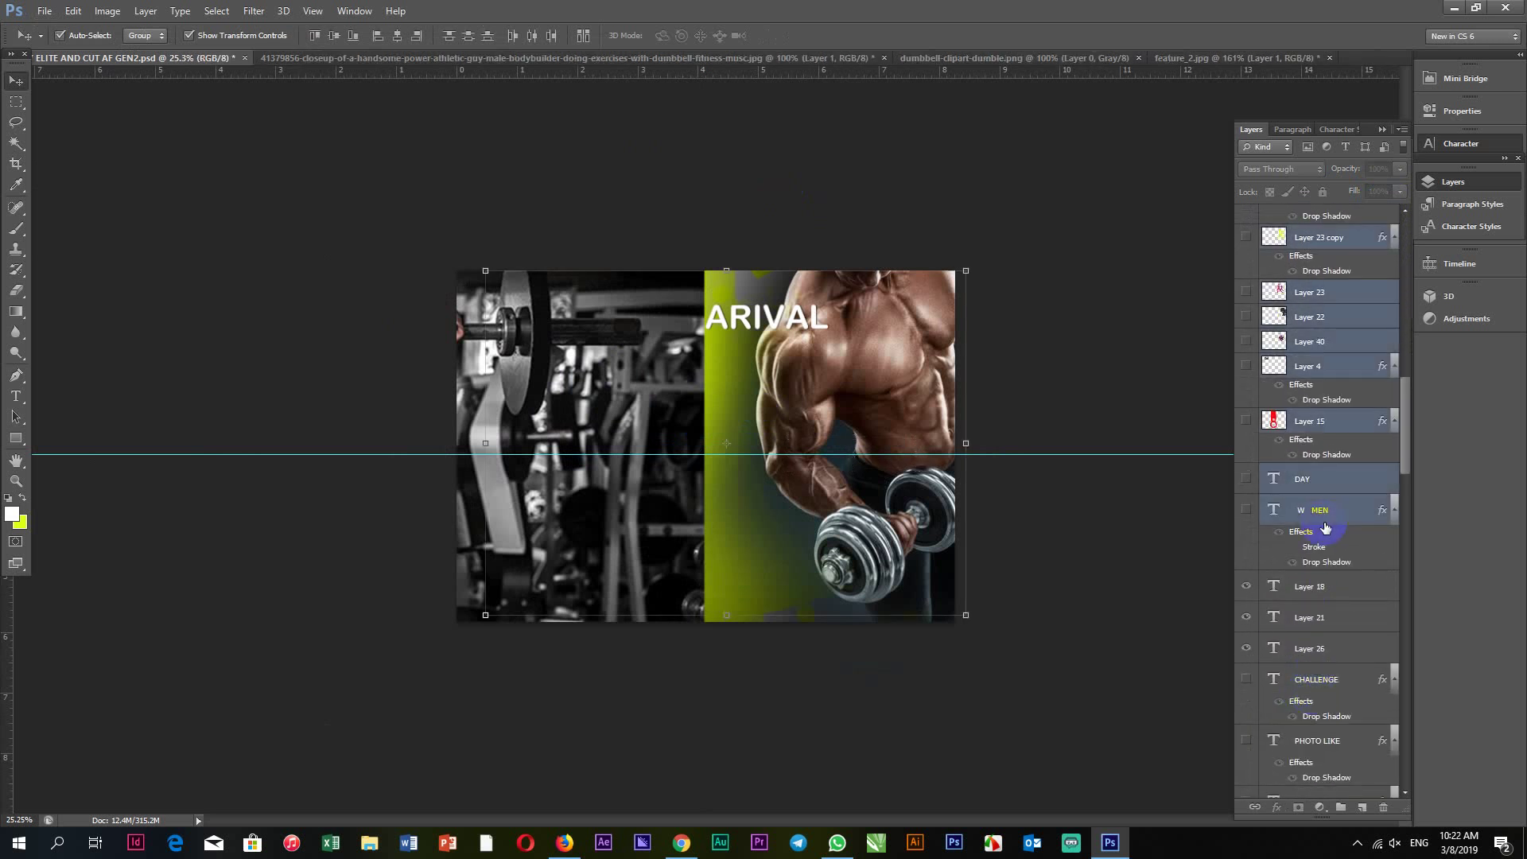
scroll(1325, 526, "down", 4)
key("alt+bracketleft")
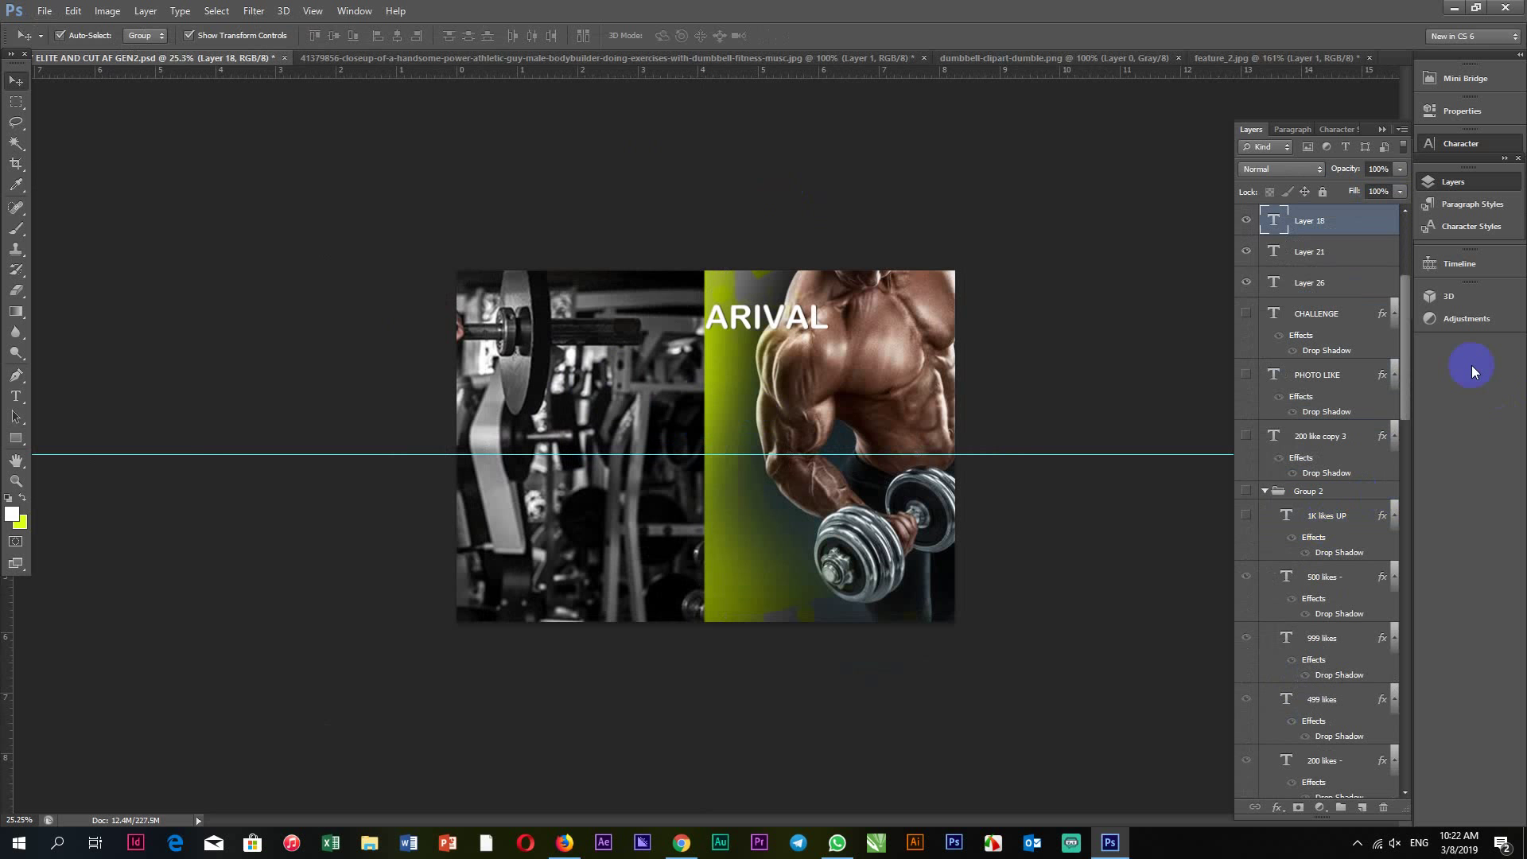
scroll(1277, 469, "down", 1)
left_click(1308, 272)
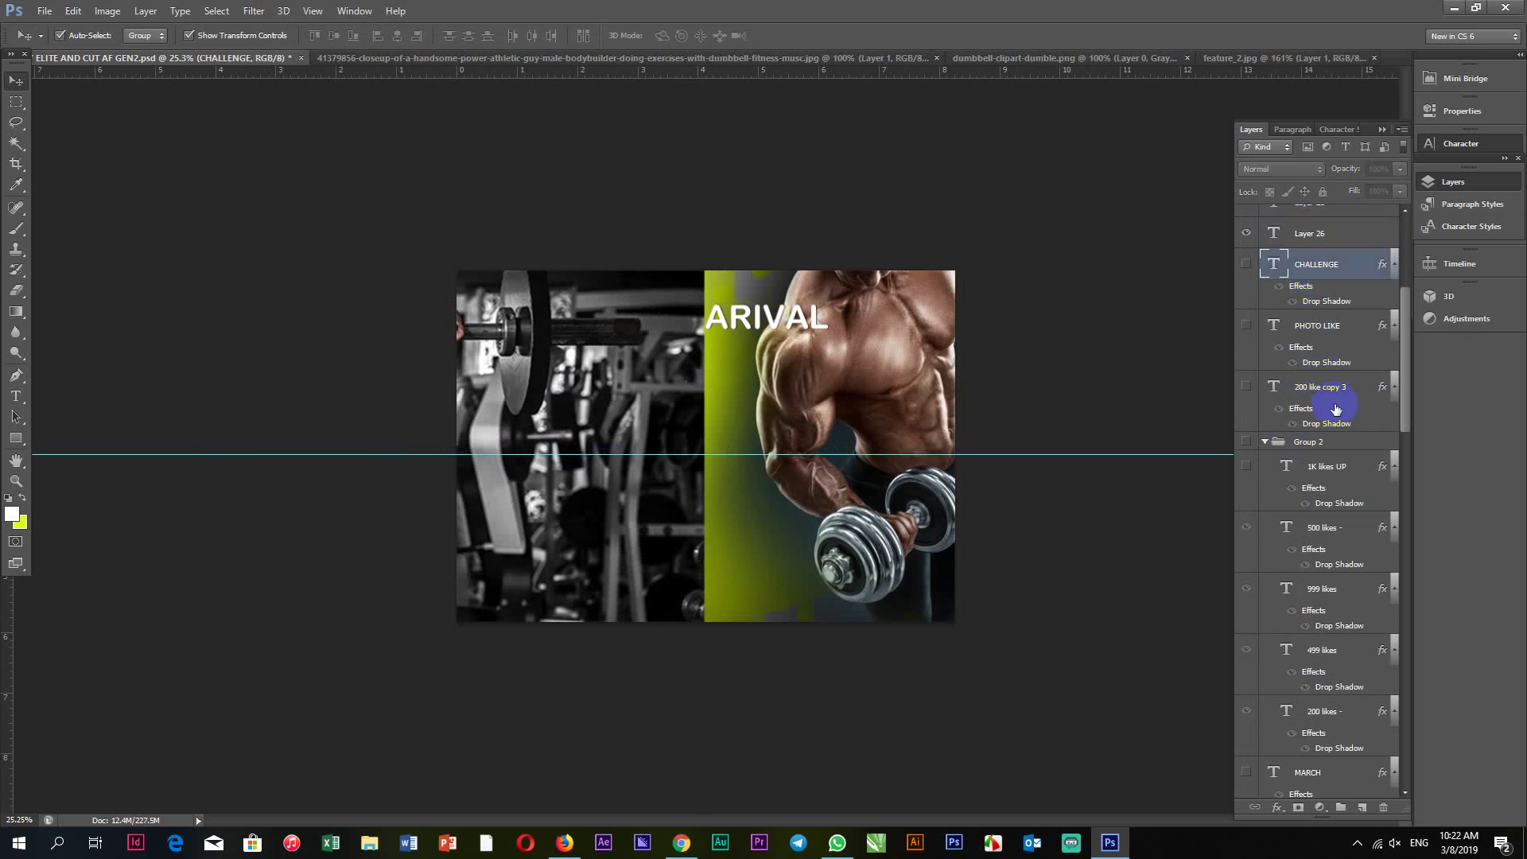
left_click(1312, 467, "shift")
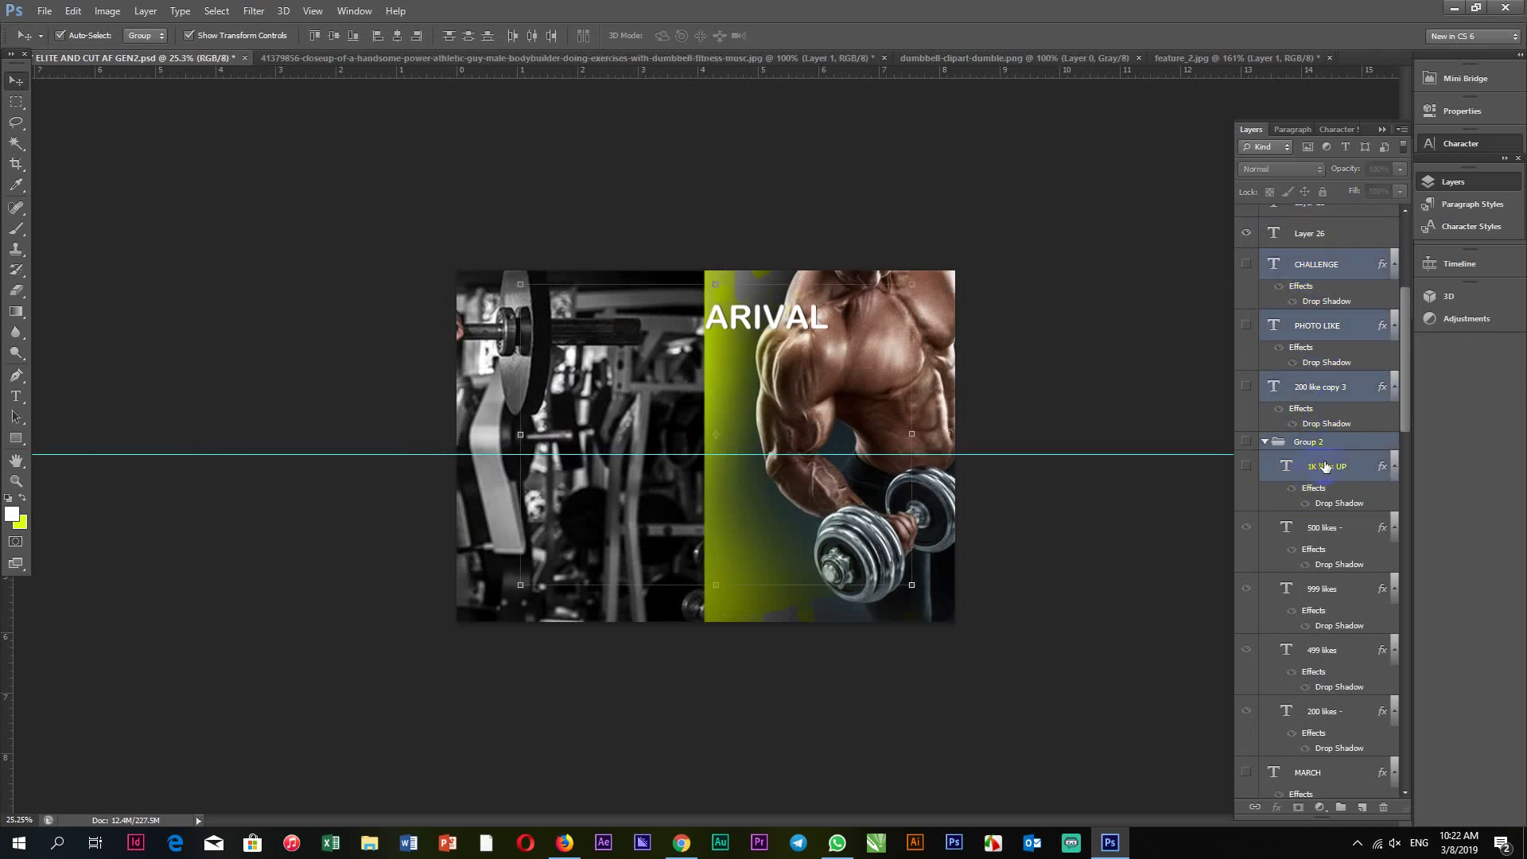
key("Delete")
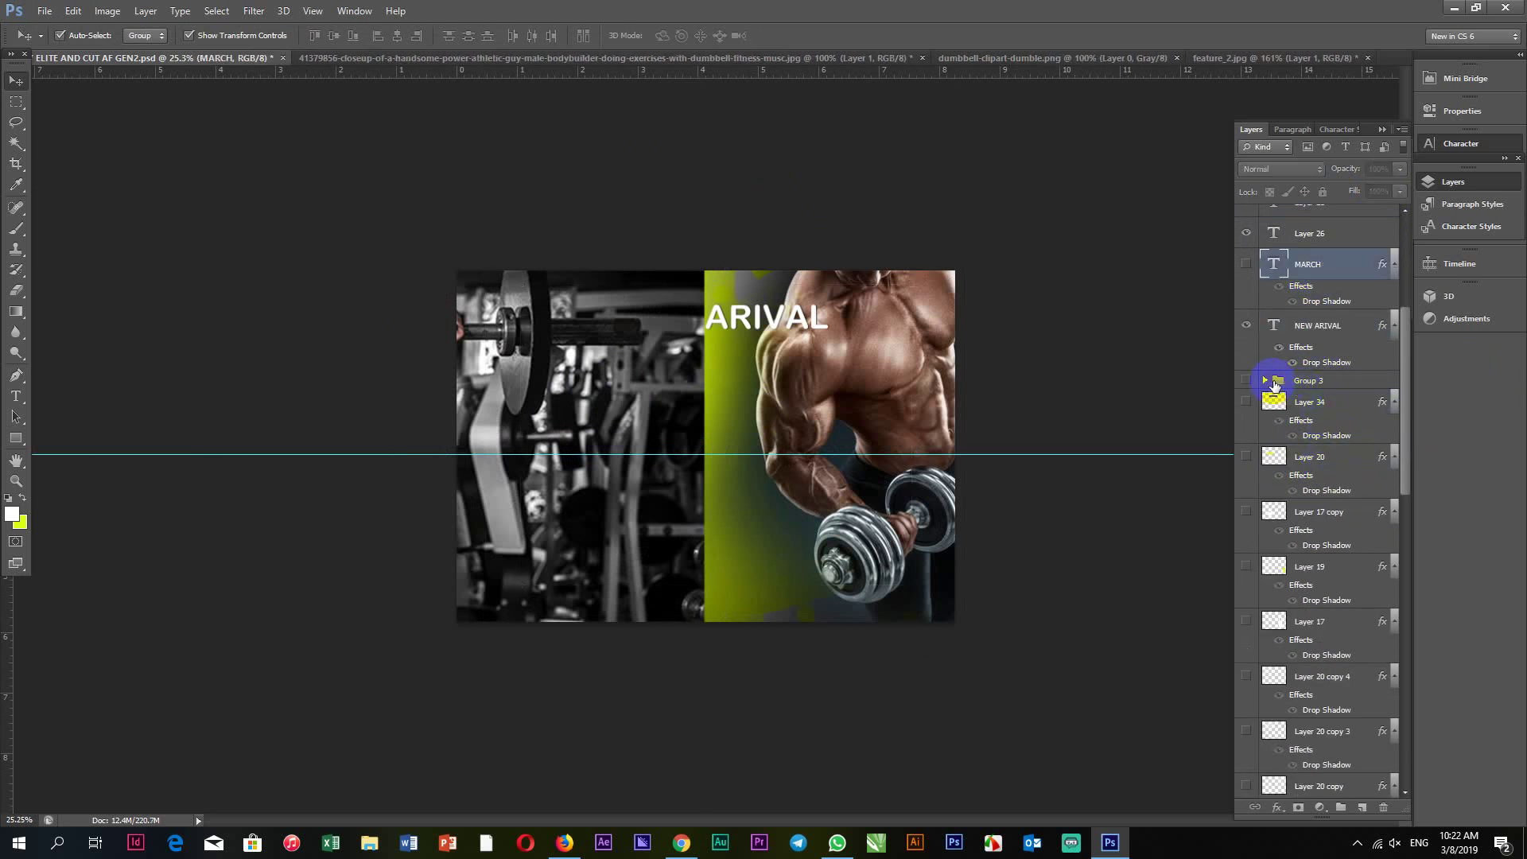
Delete the layers from Layer 36 through Layer 32 copy 5.
left_click(1306, 381)
scroll(1304, 573, "down", 10)
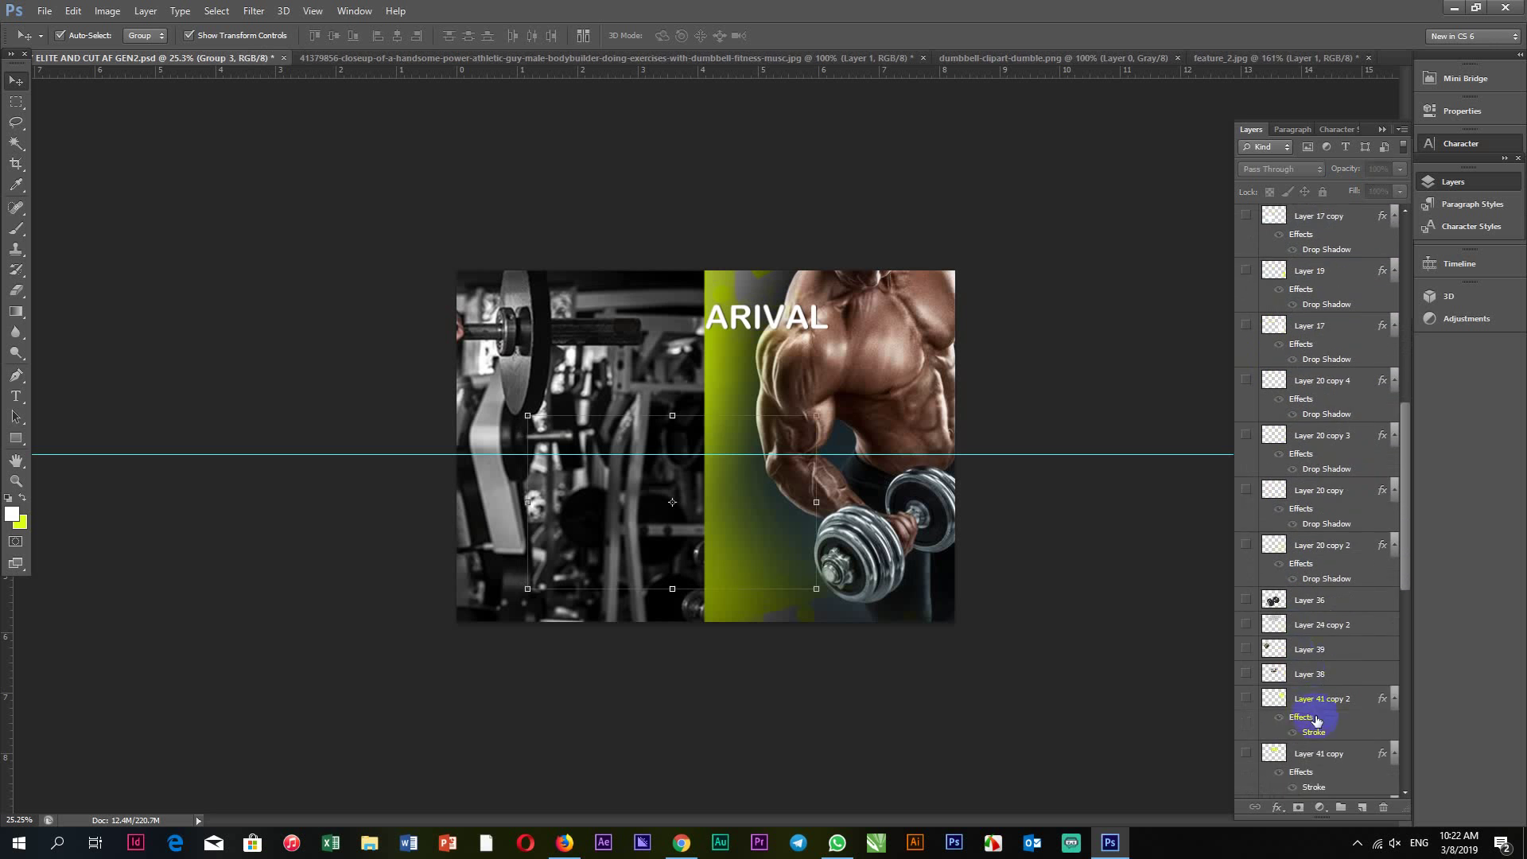
scroll(1310, 715, "down", 3)
scroll(1309, 668, "down", 3)
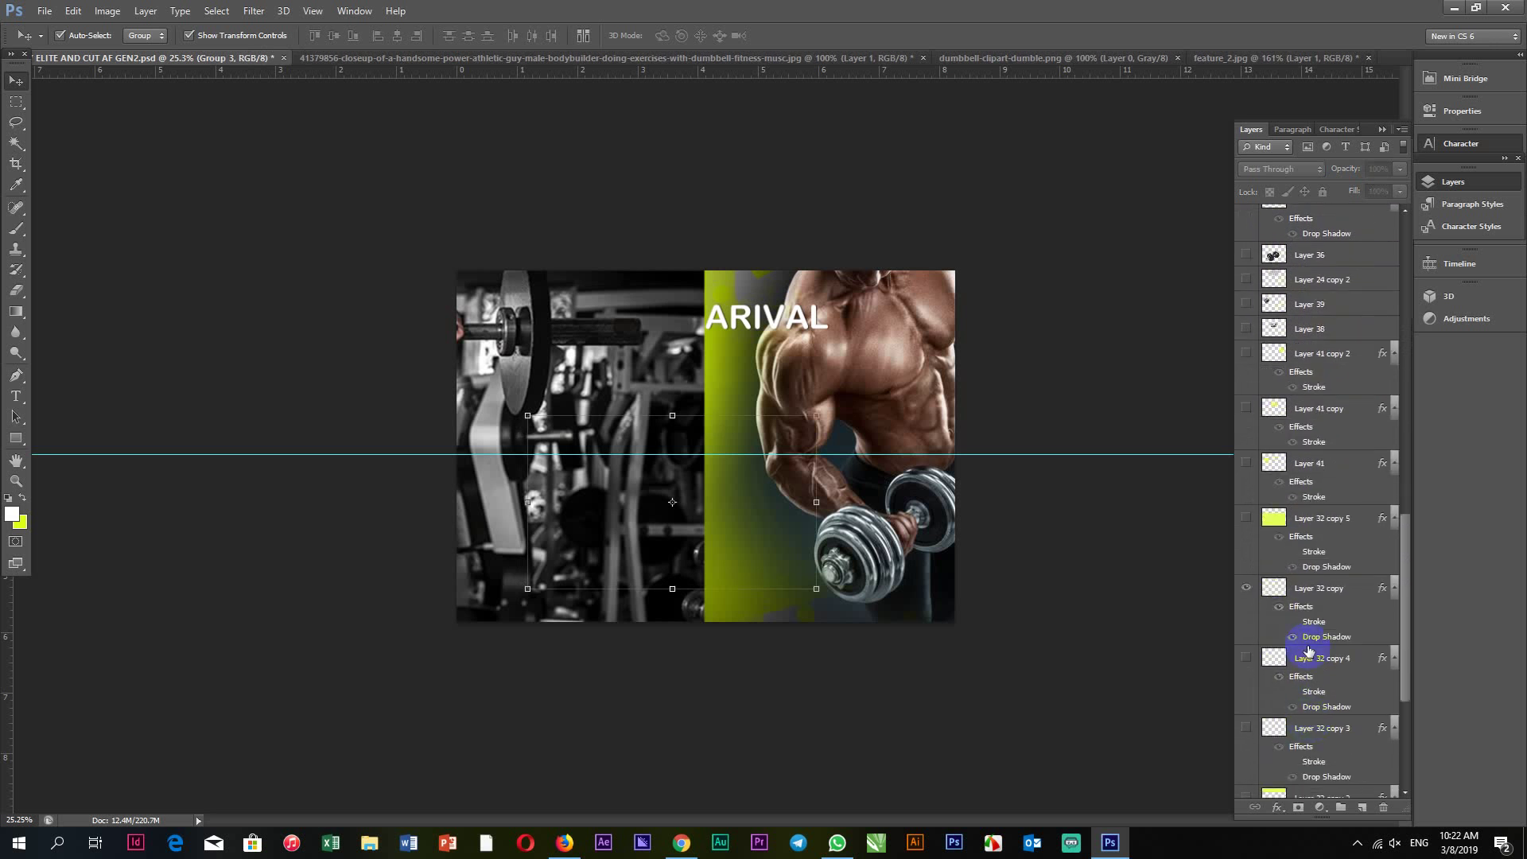
left_click(1316, 532, "shift")
key("Delete")
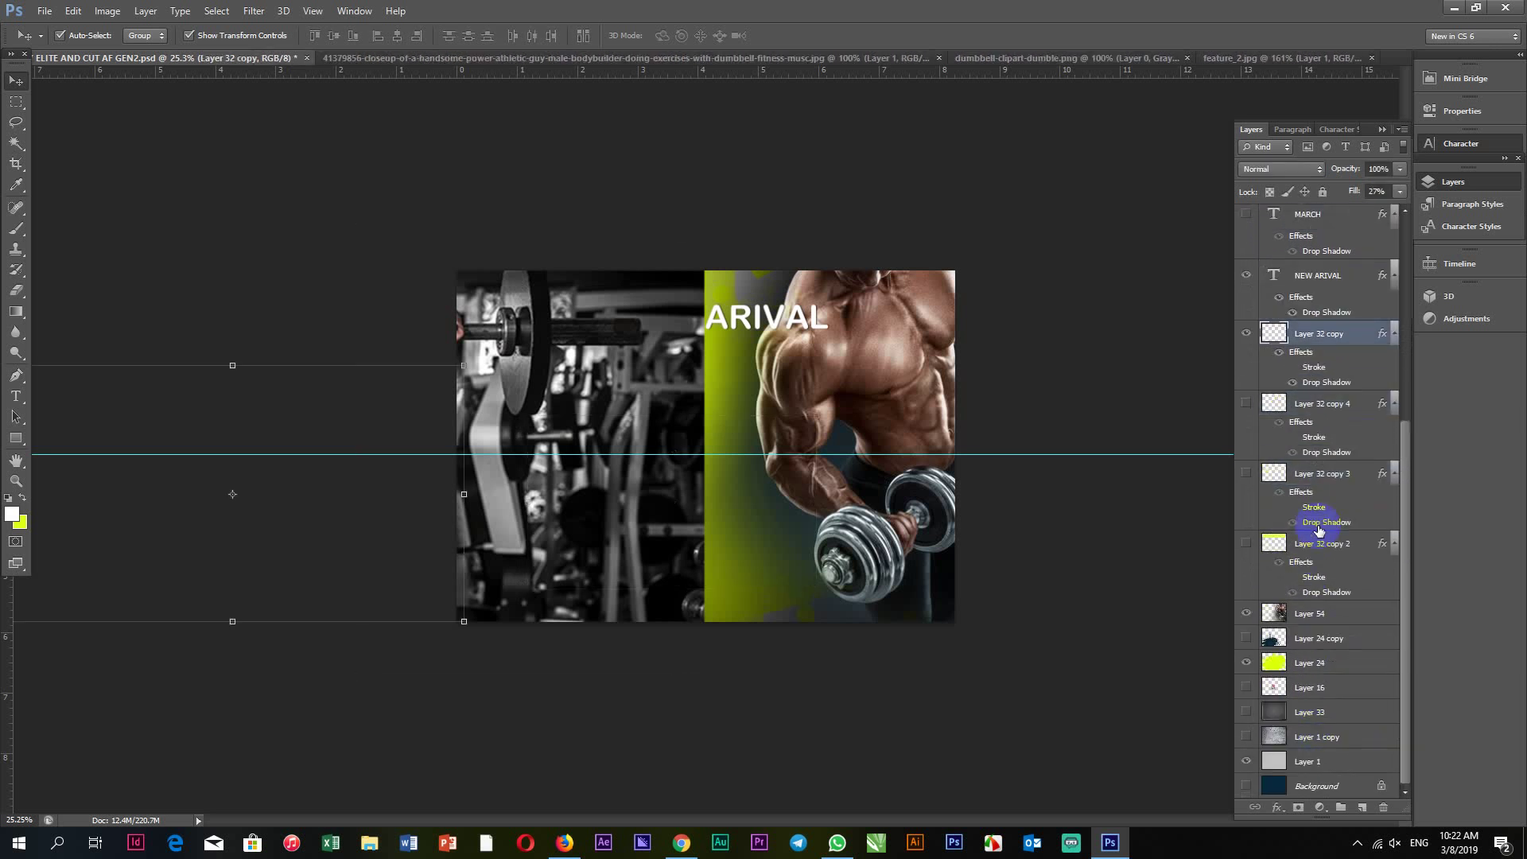
Delete the remaining Layer 32 copies and Layer 24 copy, keeping Layer 54.
left_click(1326, 405)
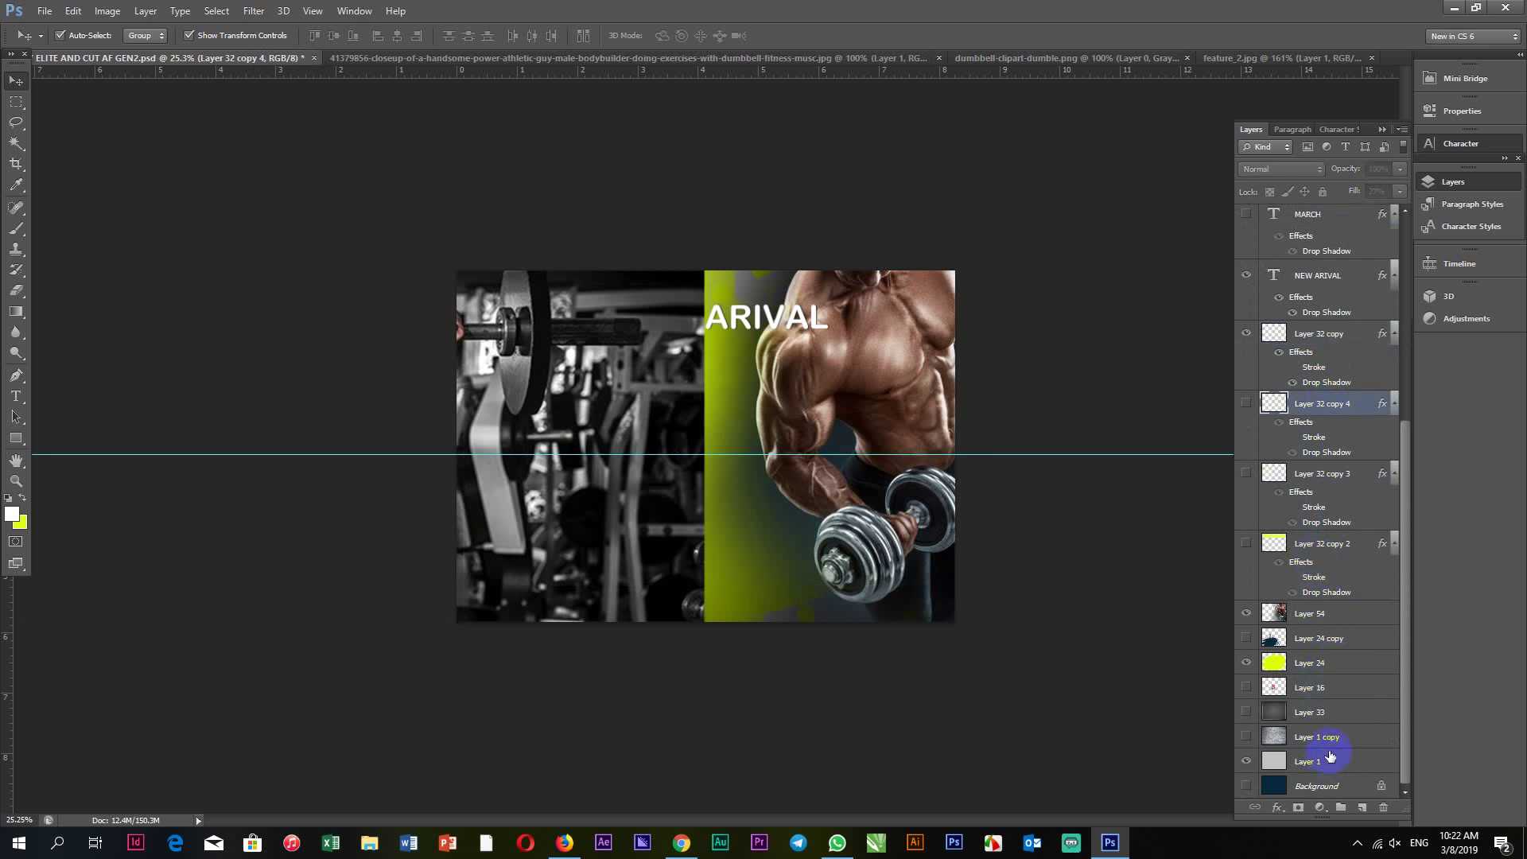
left_click(1324, 639, "shift")
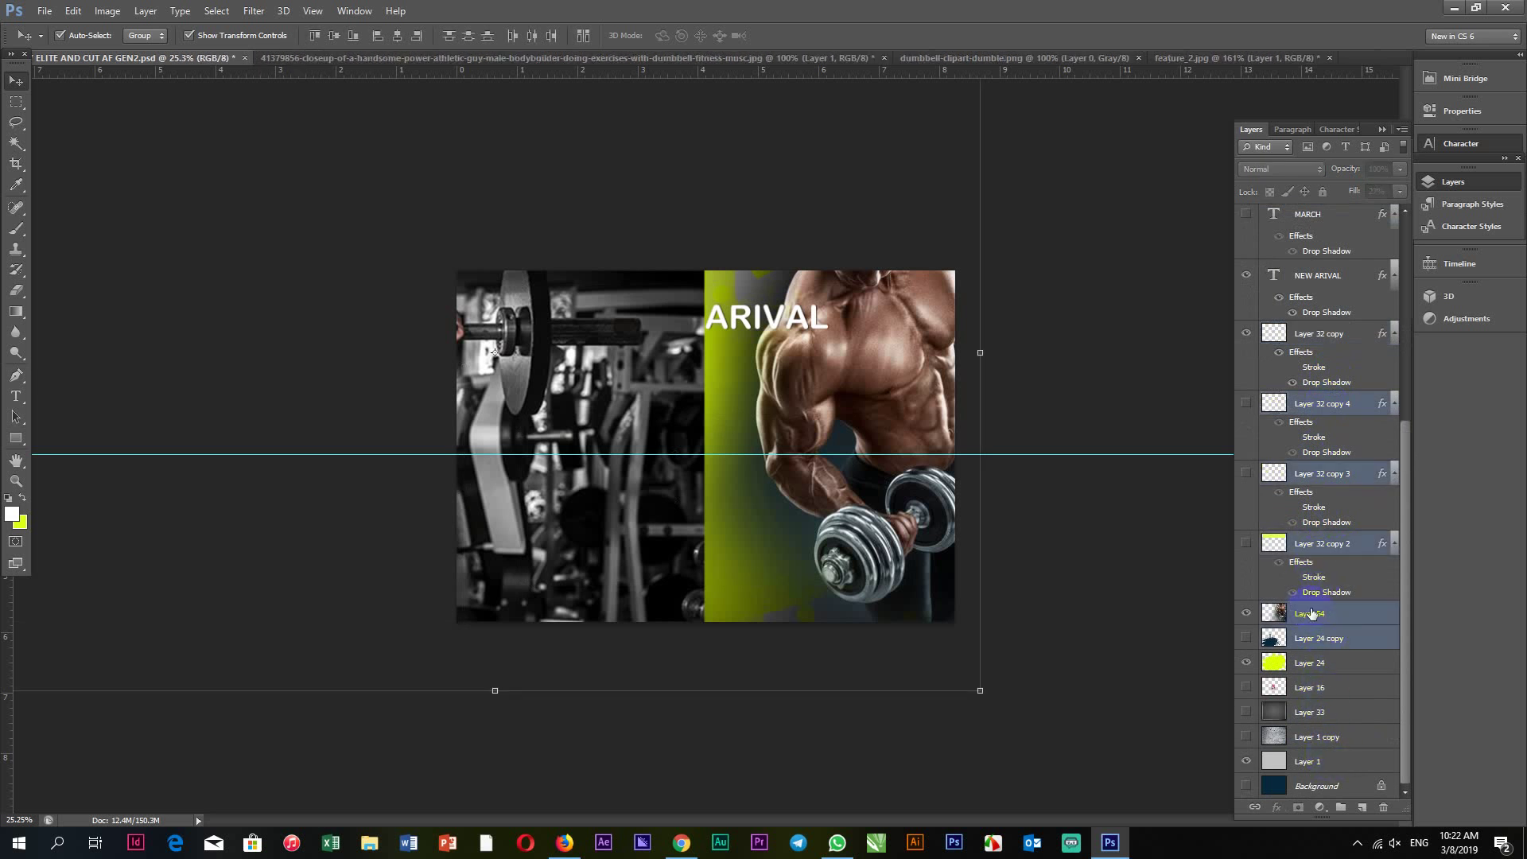
left_click(1316, 614, "ctrl")
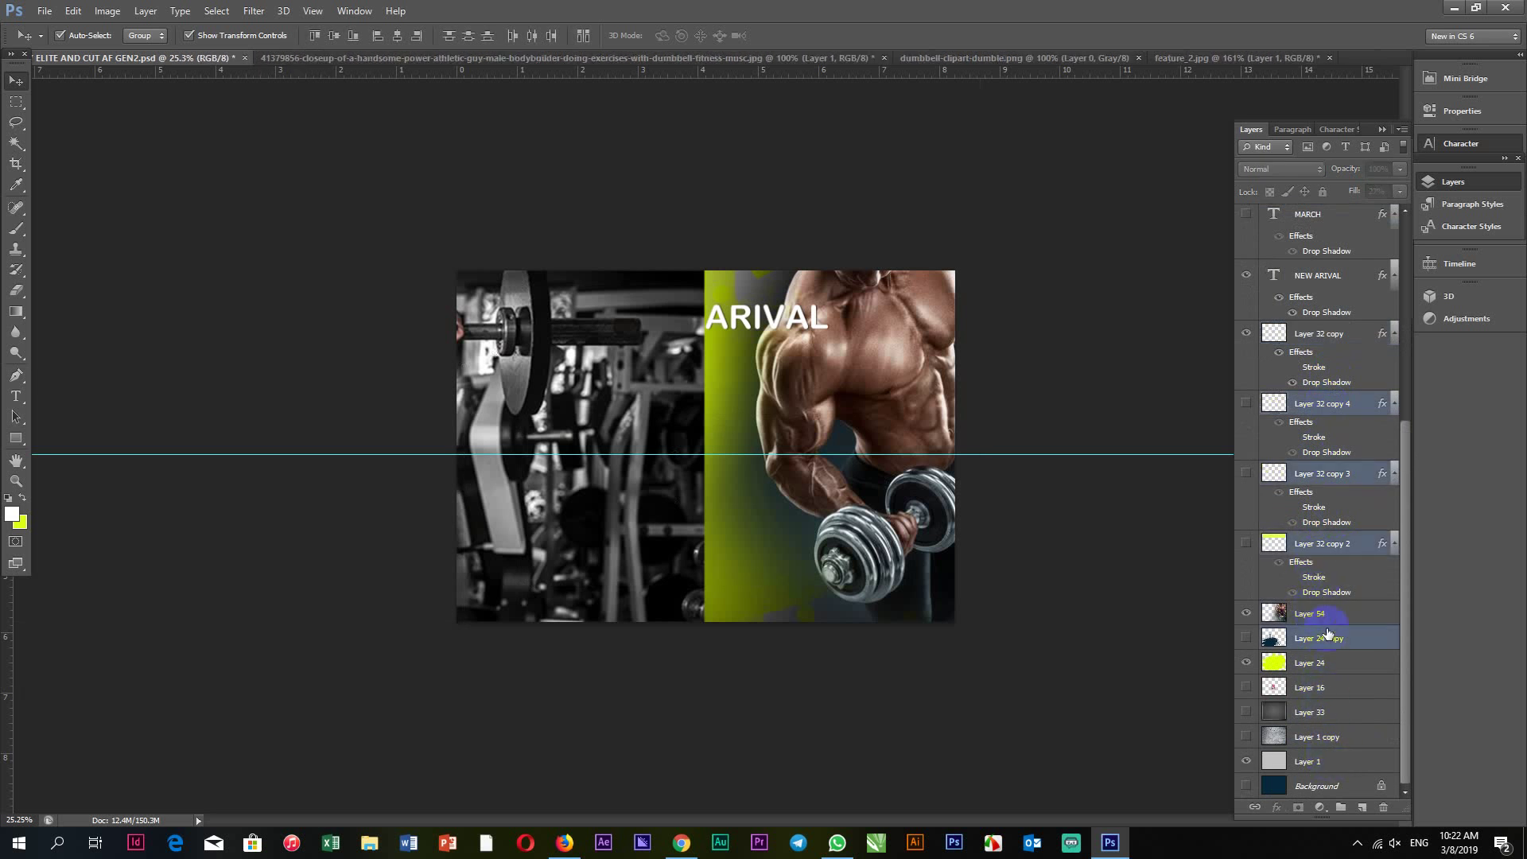
key("Delete")
left_click(1318, 695)
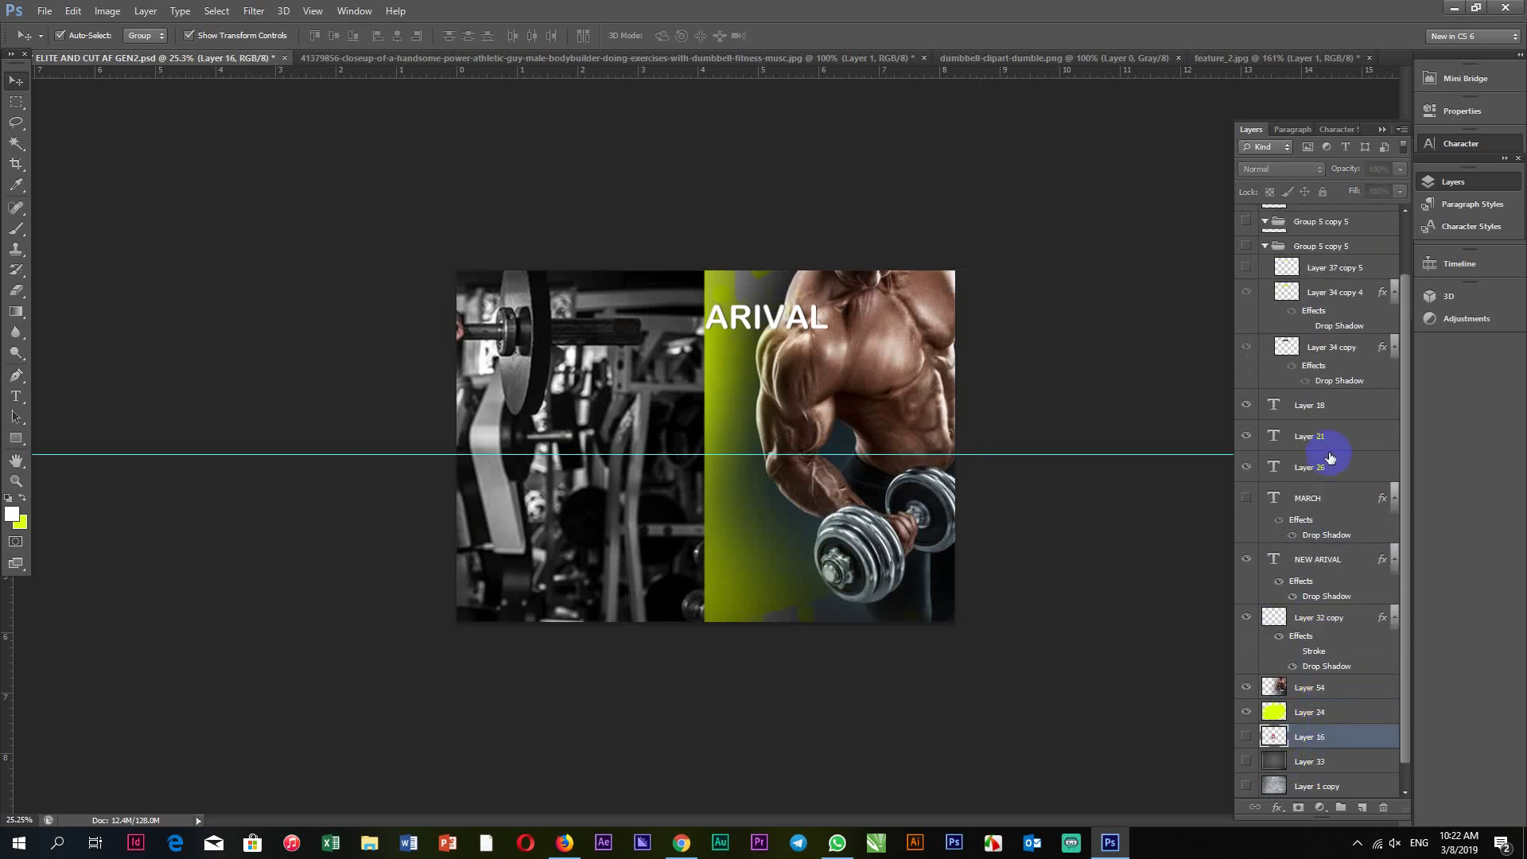
scroll(1328, 429, "up", 3)
left_click(1305, 316)
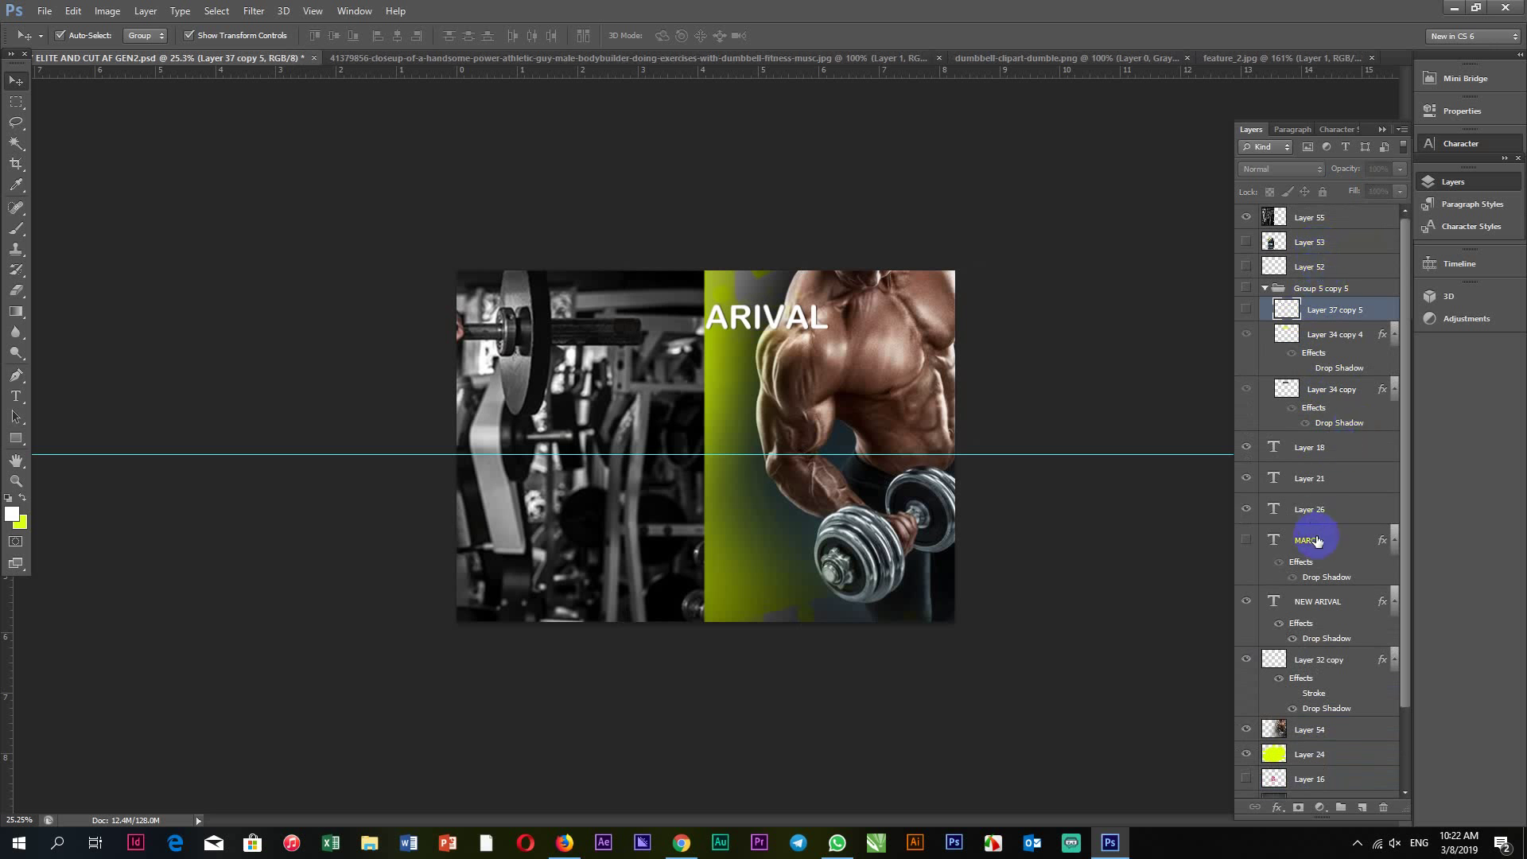
Move the NEW ARIVAL text layer to the top, hide it, and select Layer 55.
left_click(1165, 529)
scroll(862, 443, "up", 2)
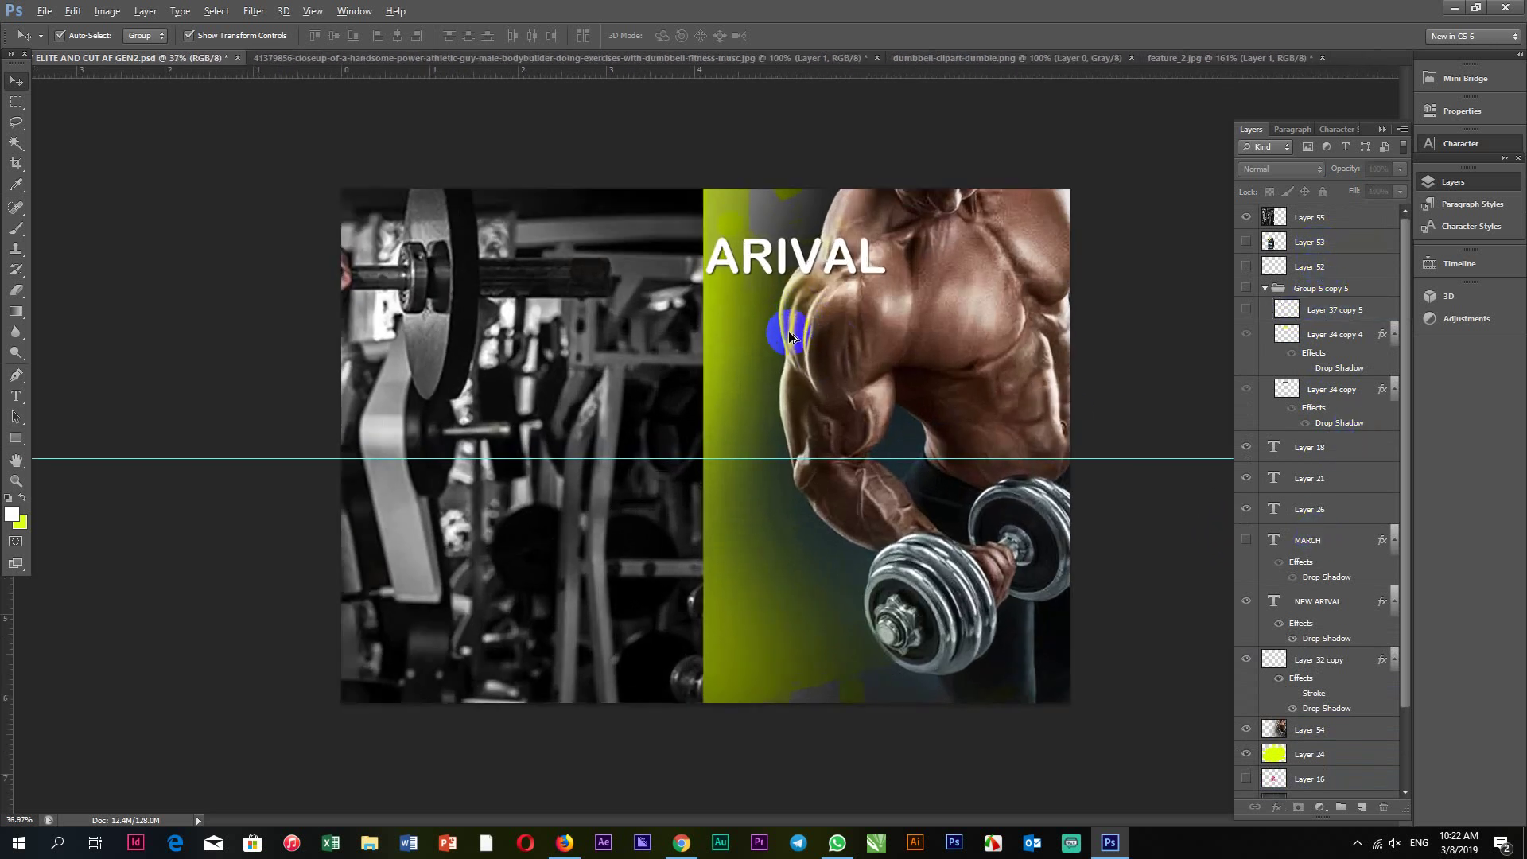
scroll(789, 334, "down", 1)
left_click(1320, 601)
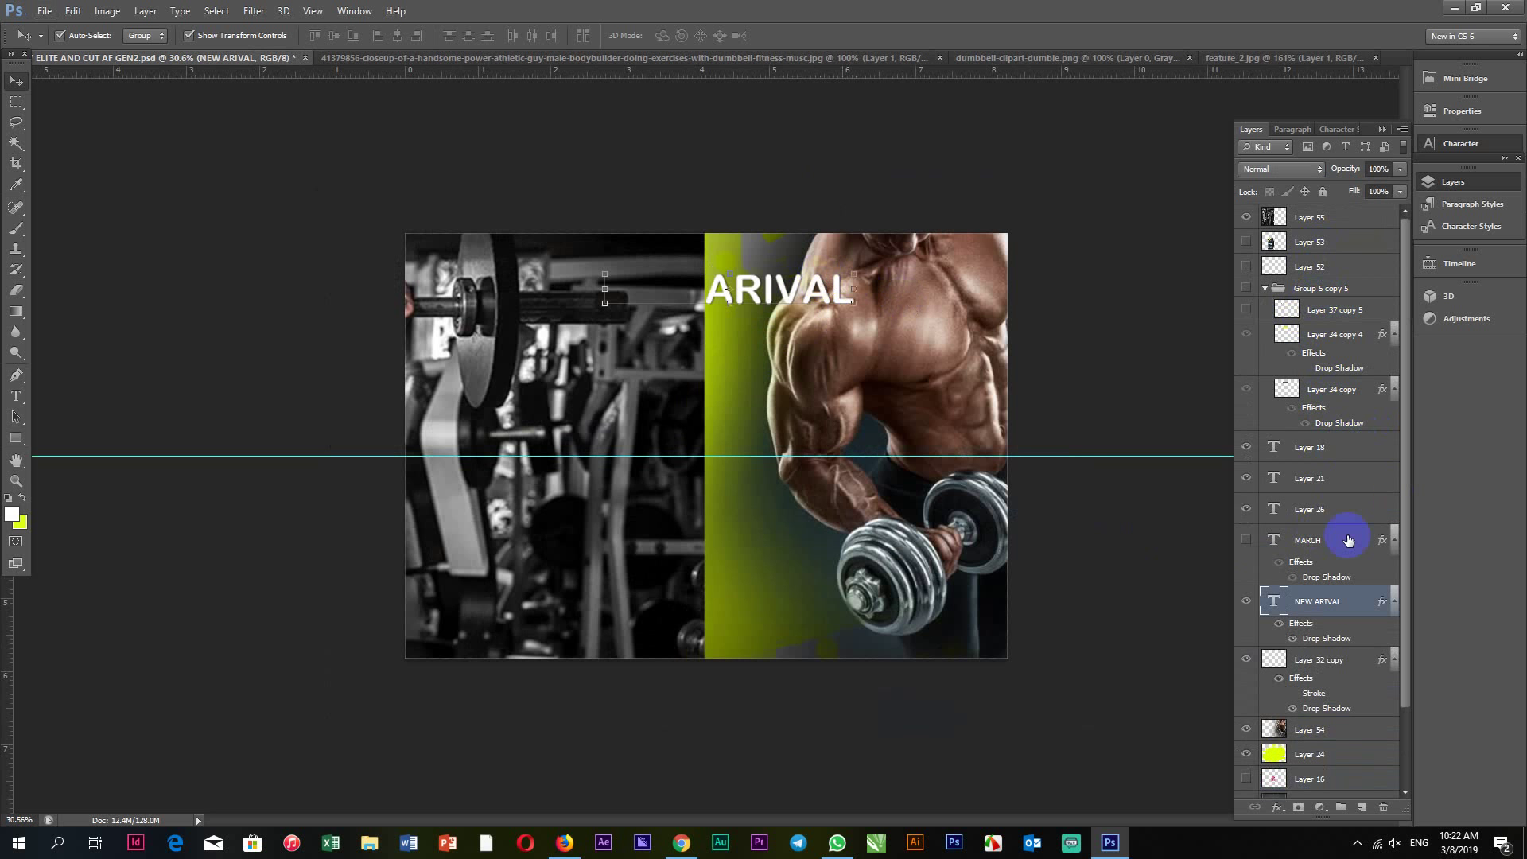
left_click_drag(1319, 605, 1319, 216)
scroll(697, 356, "up", 1)
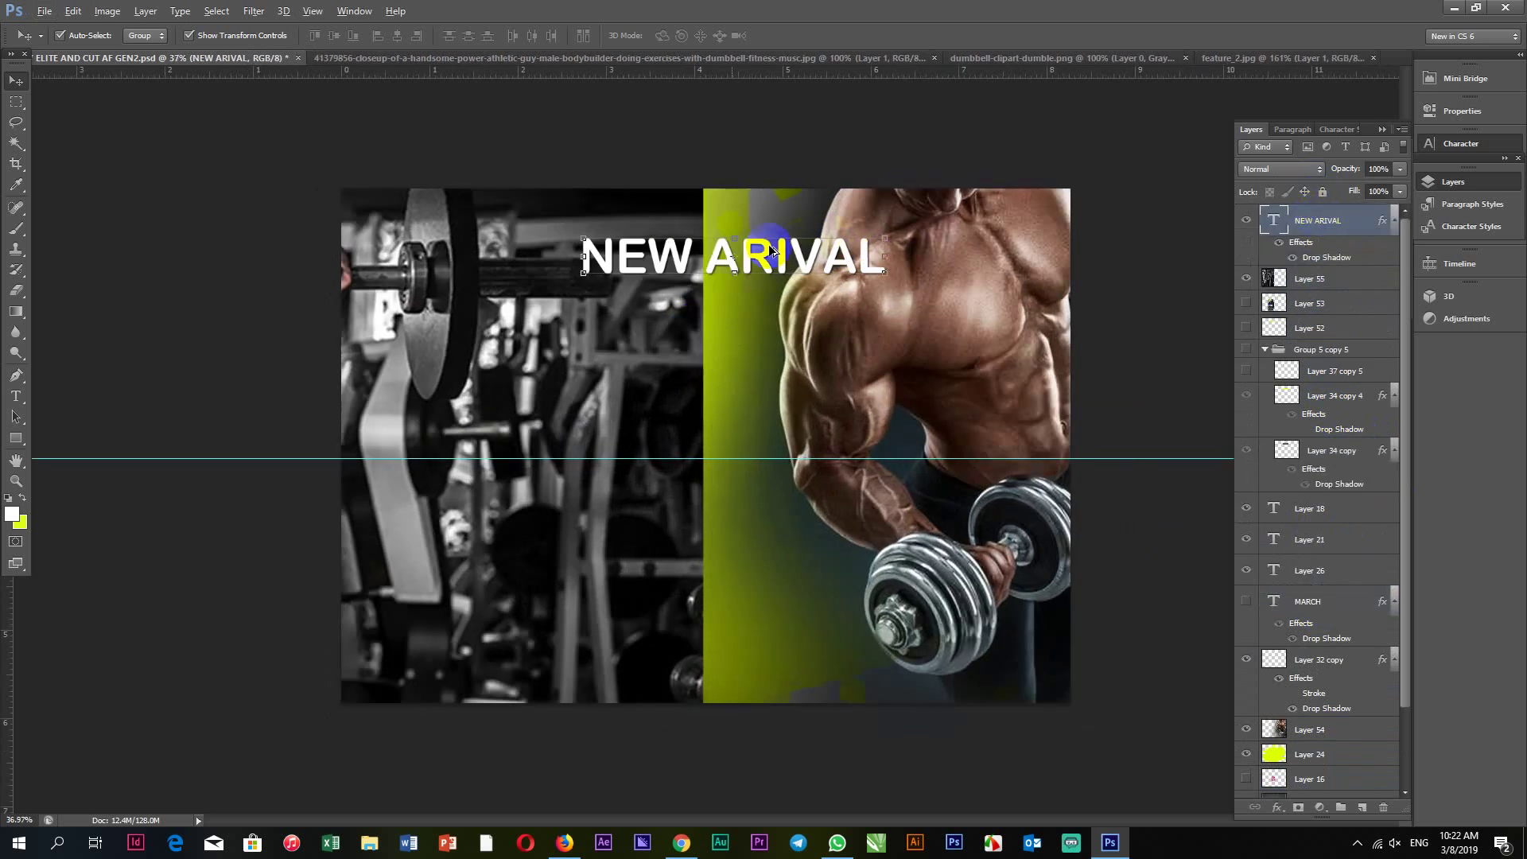
left_click(1245, 222)
scroll(612, 366, "up", 1)
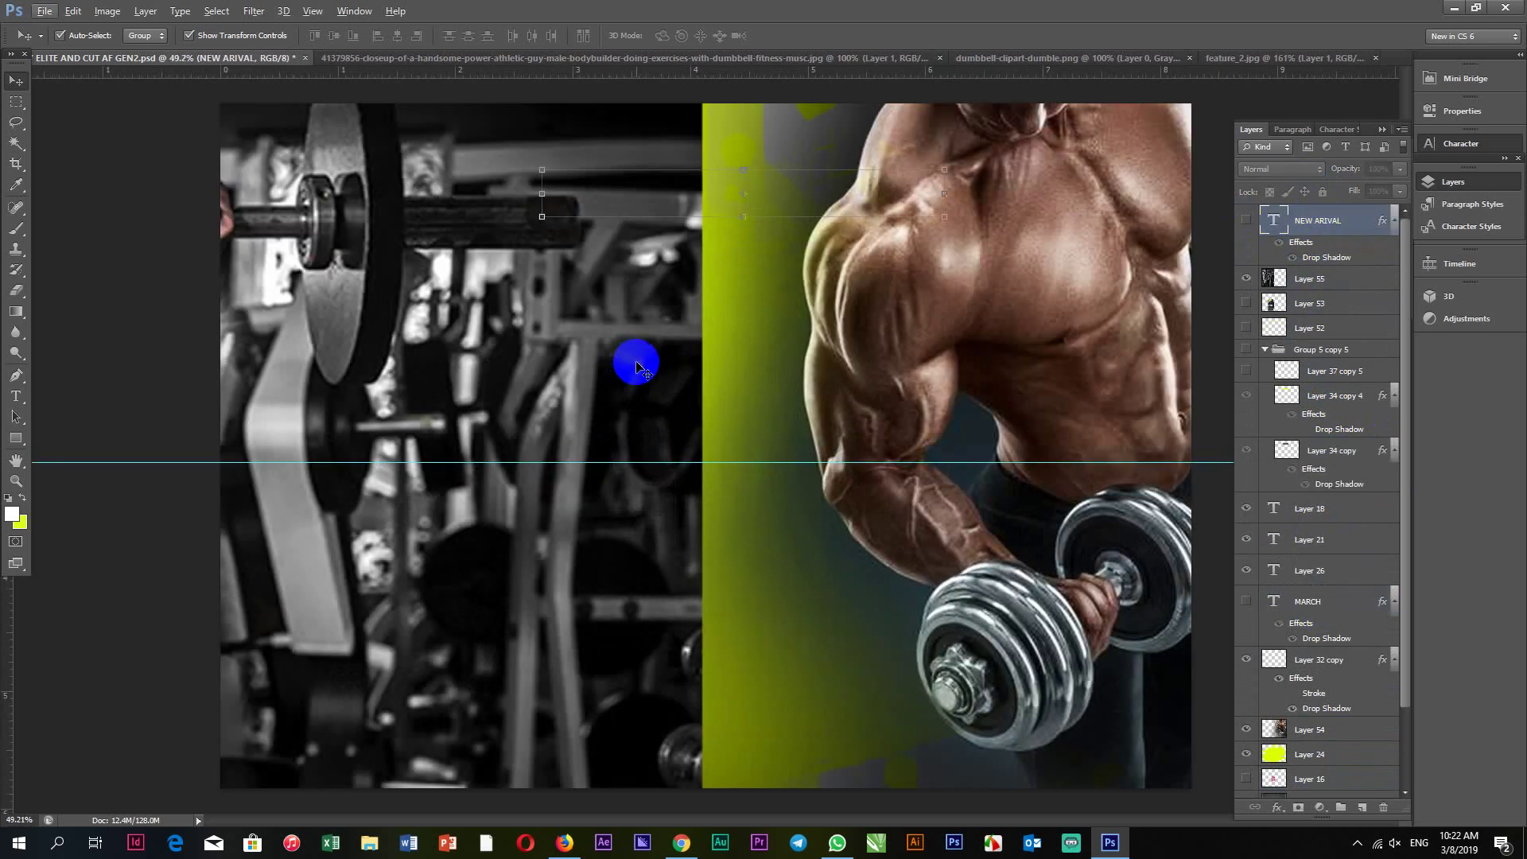
left_click(630, 357)
scroll(636, 414, "down", 1)
scroll(646, 483, "down", 1)
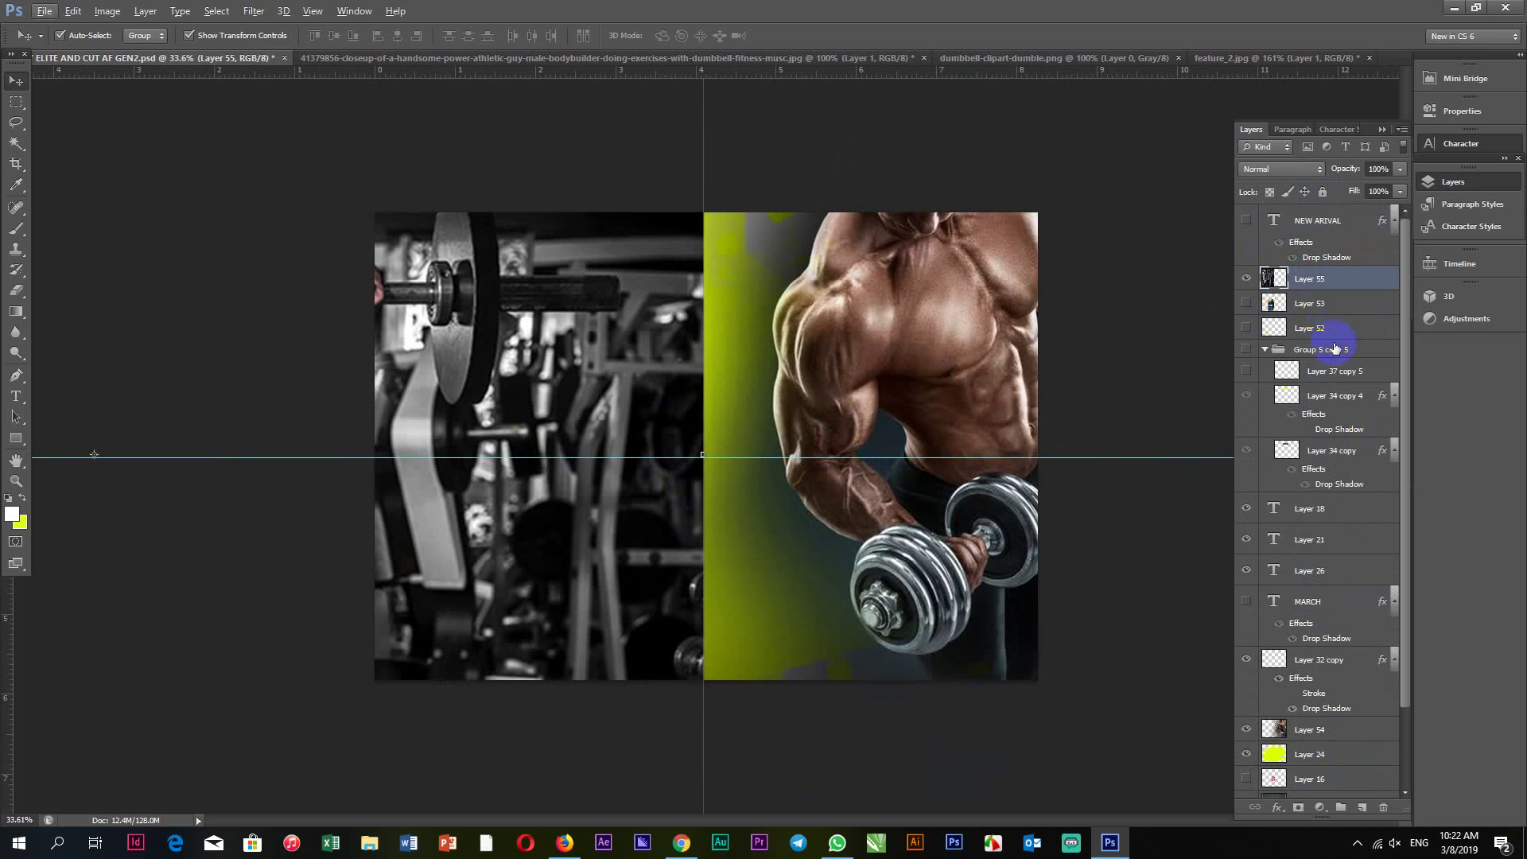
Set the gym photo Layer 55's fill to 67%.
left_click(1397, 193)
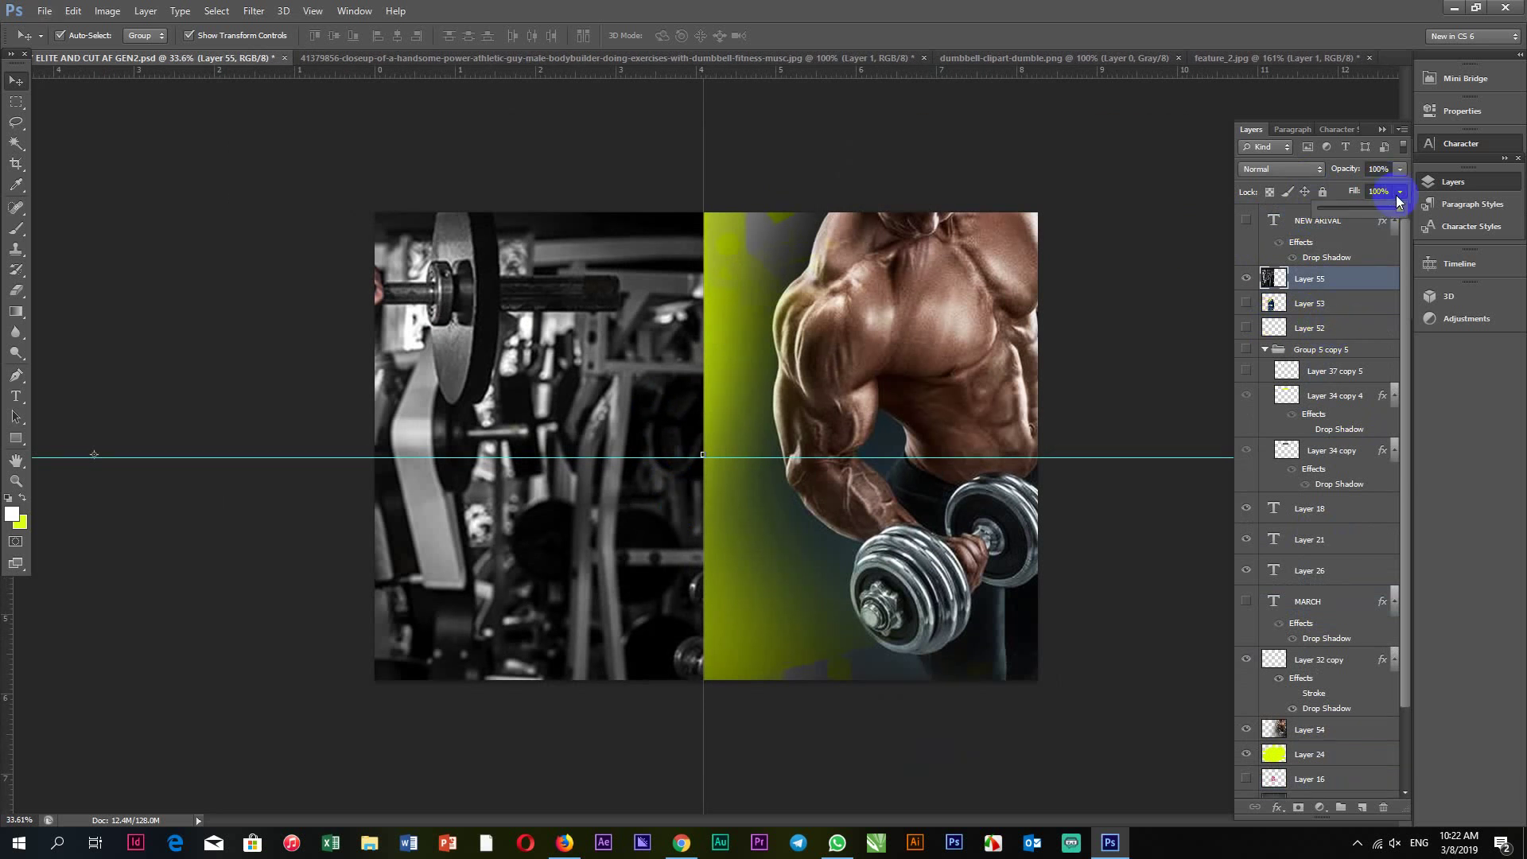
left_click(1344, 209)
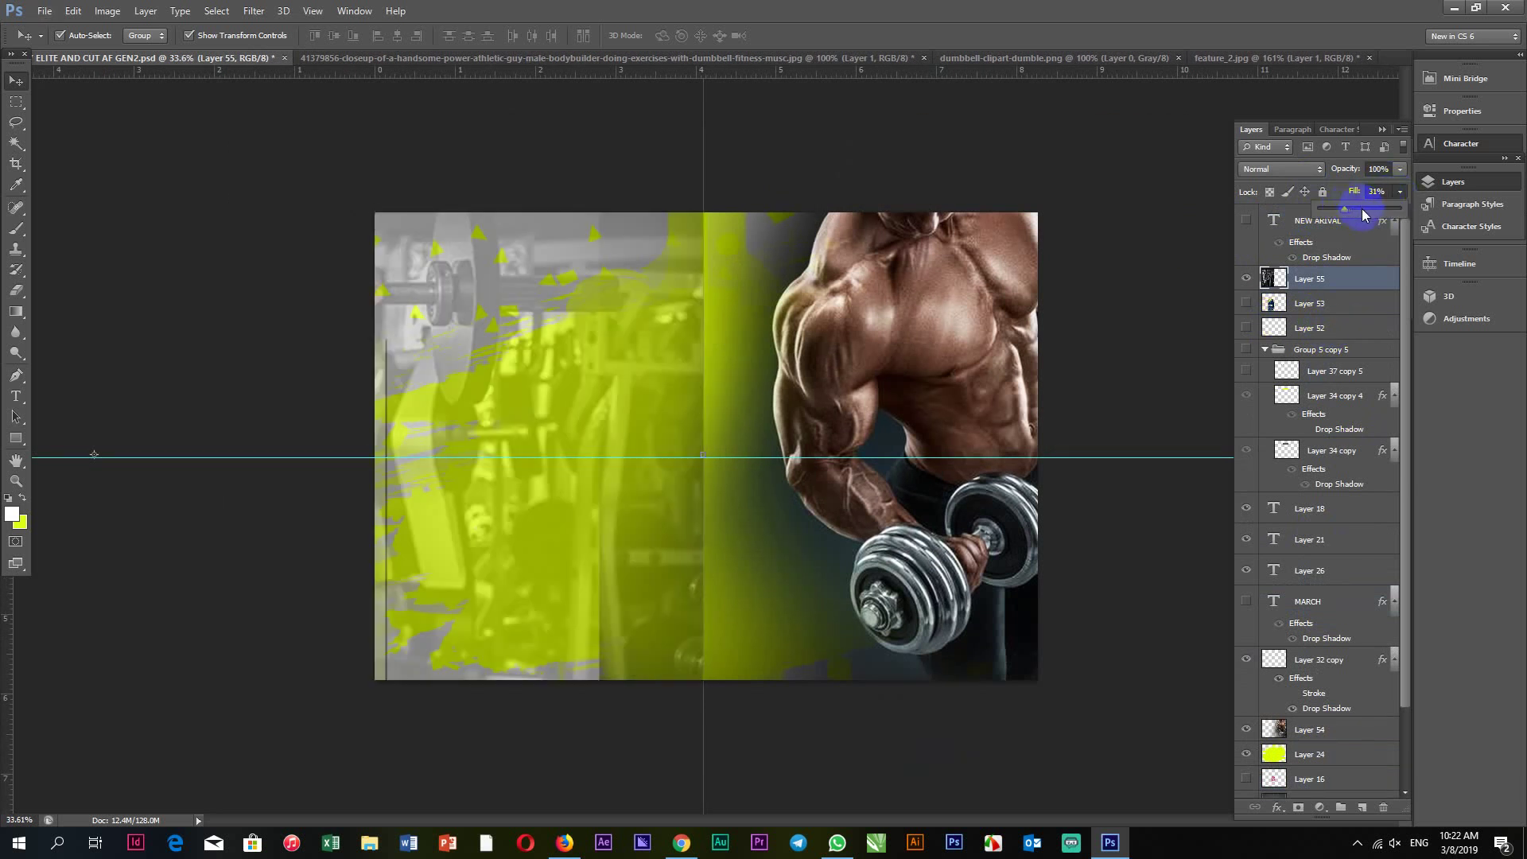
left_click(1362, 210)
left_click(1371, 209)
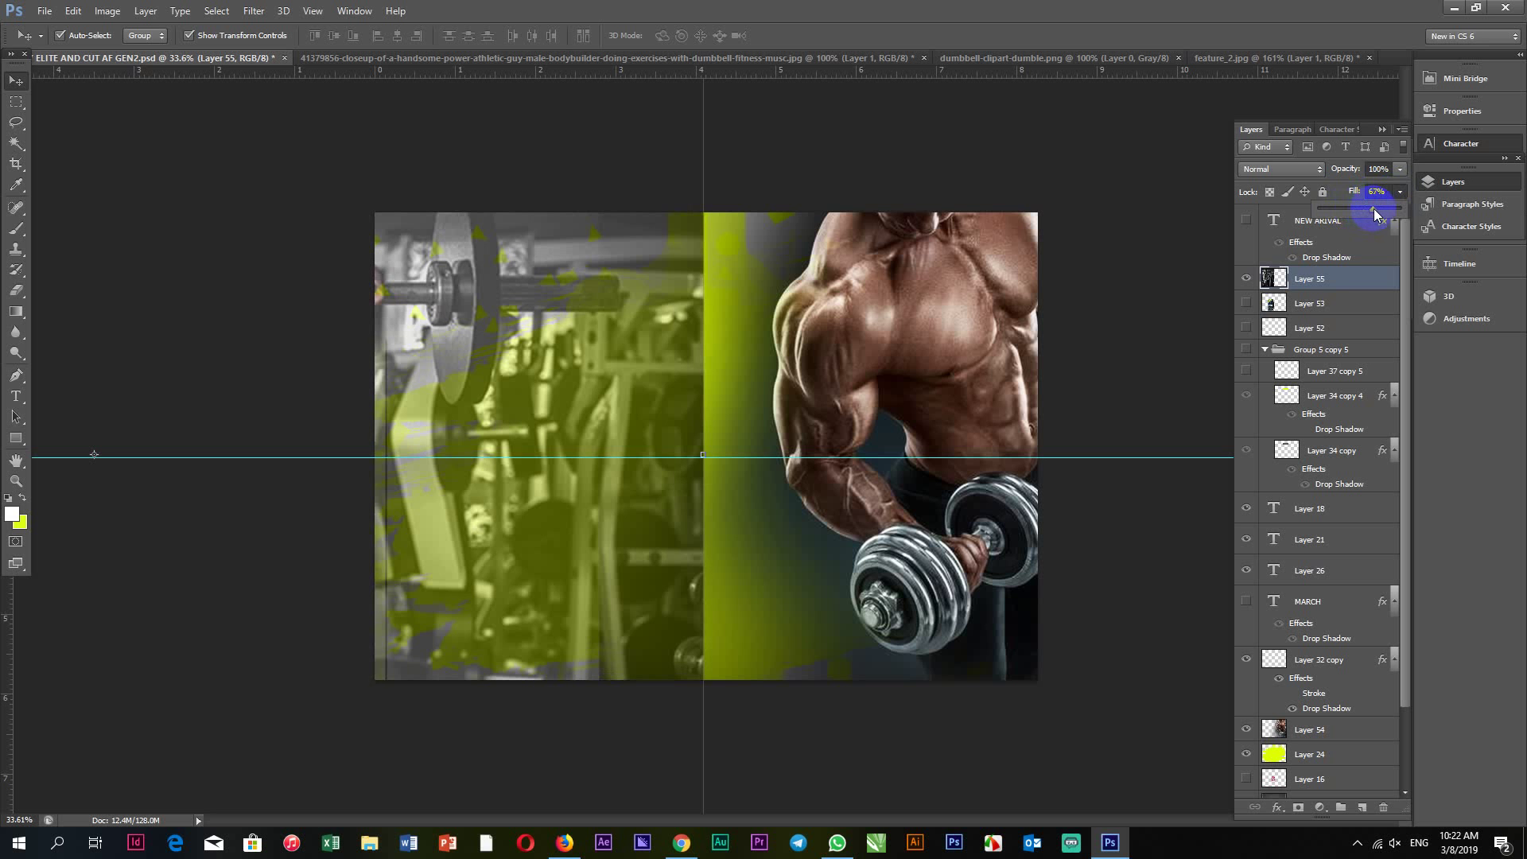
scroll(954, 170, "up", 1)
scroll(718, 314, "up", 1)
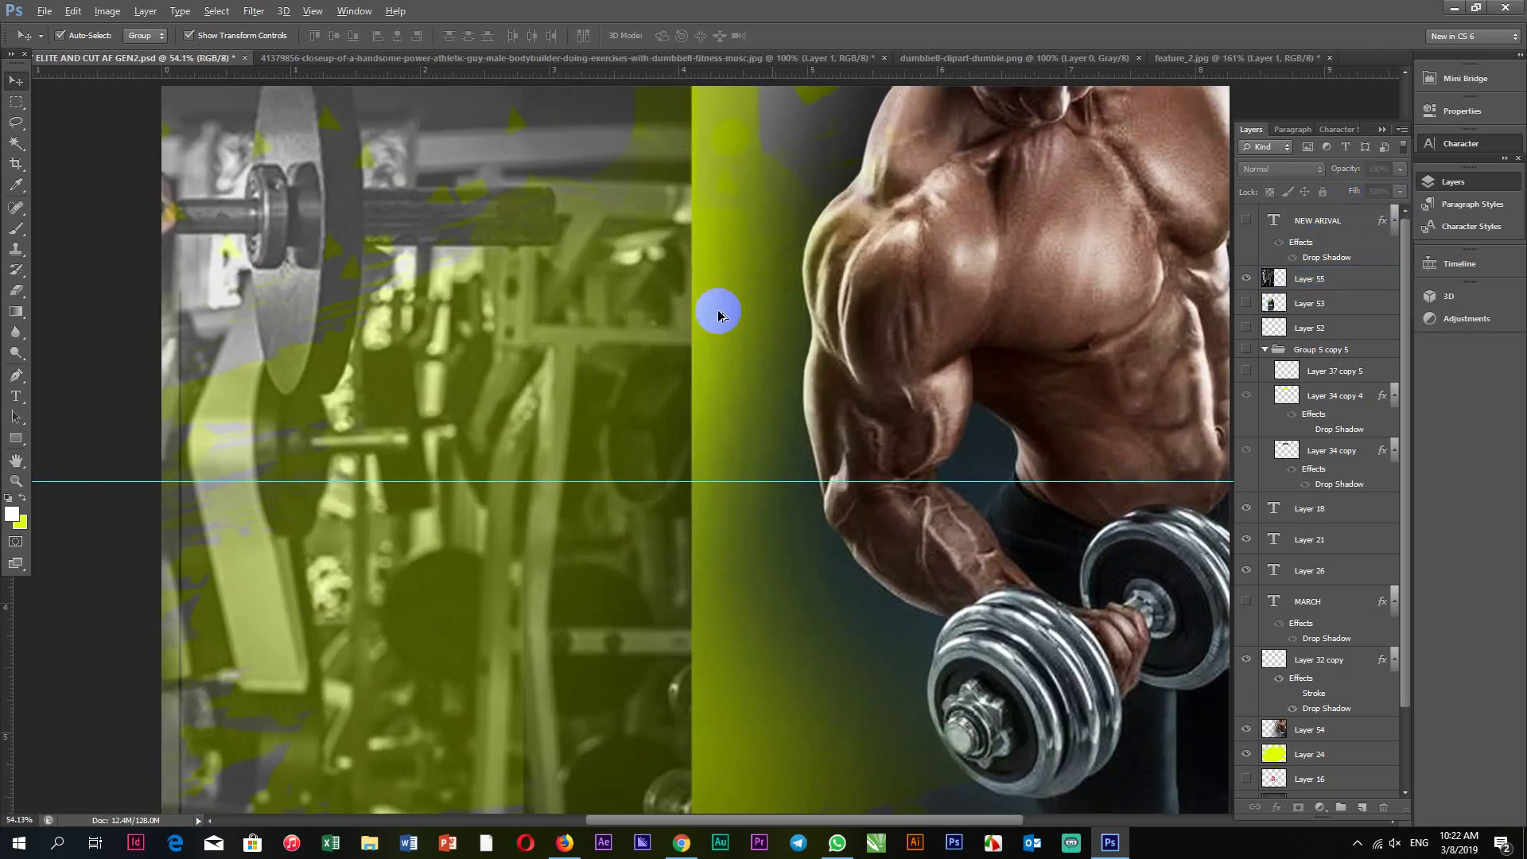
scroll(718, 314, "down", 1)
left_click(624, 385)
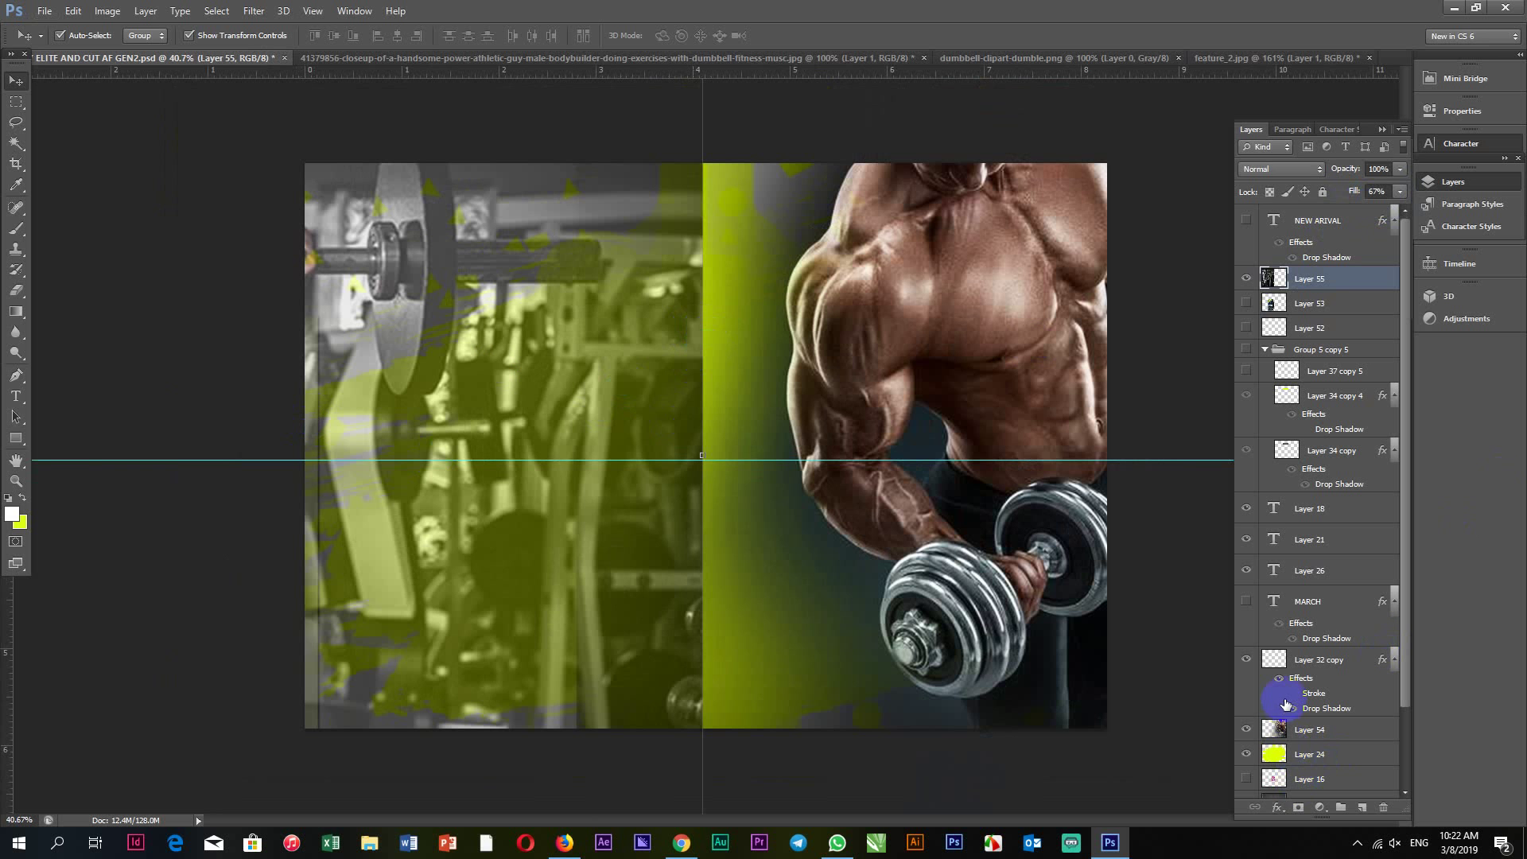
Hide the yellow Layer 24 and fit the whole canvas in the window.
scroll(1280, 692, "down", 3)
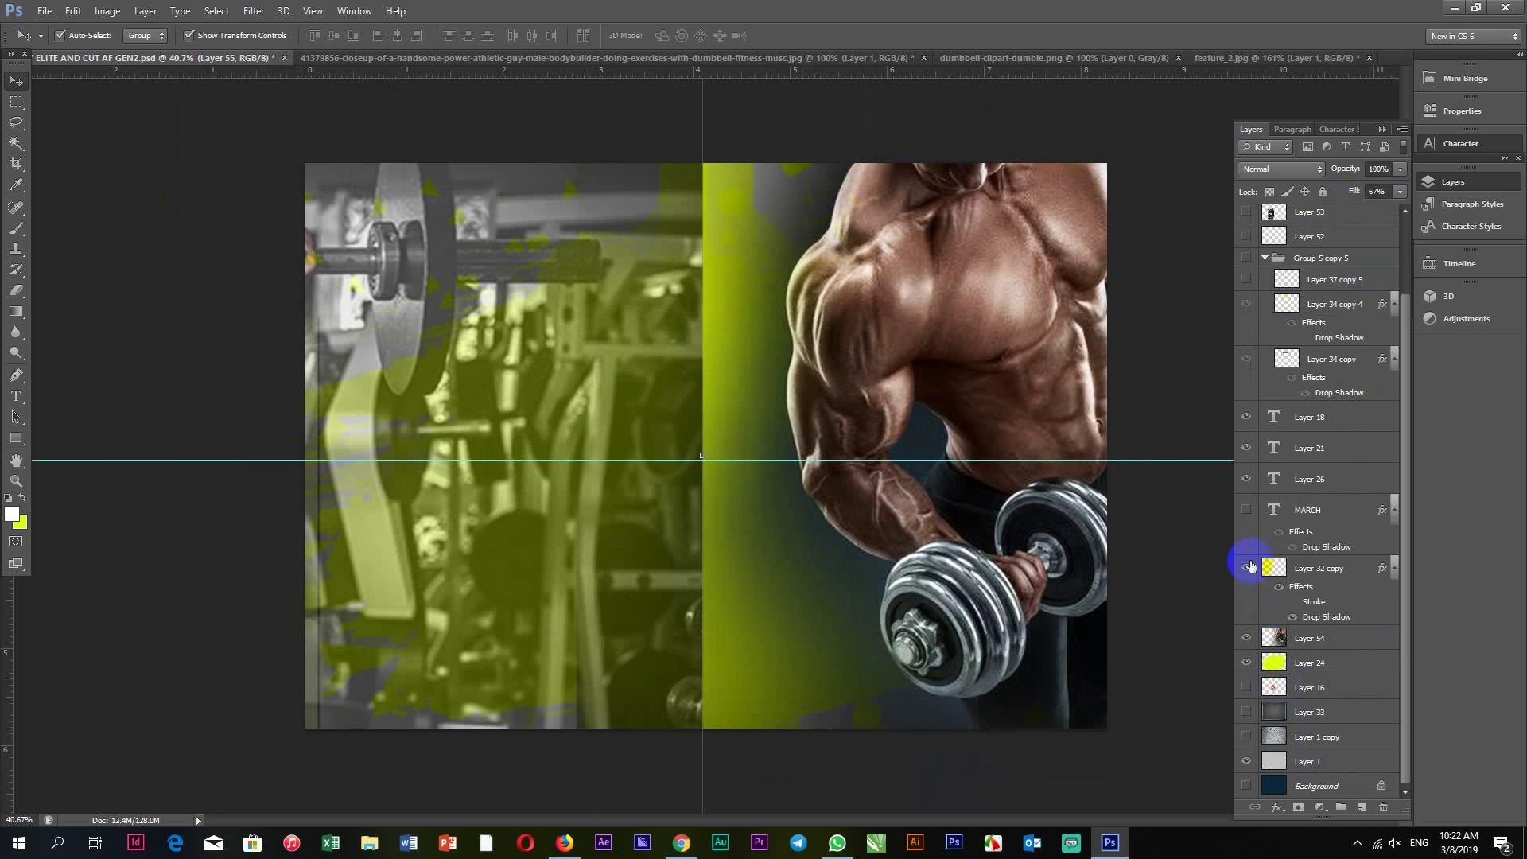
scroll(875, 598, "down", 1)
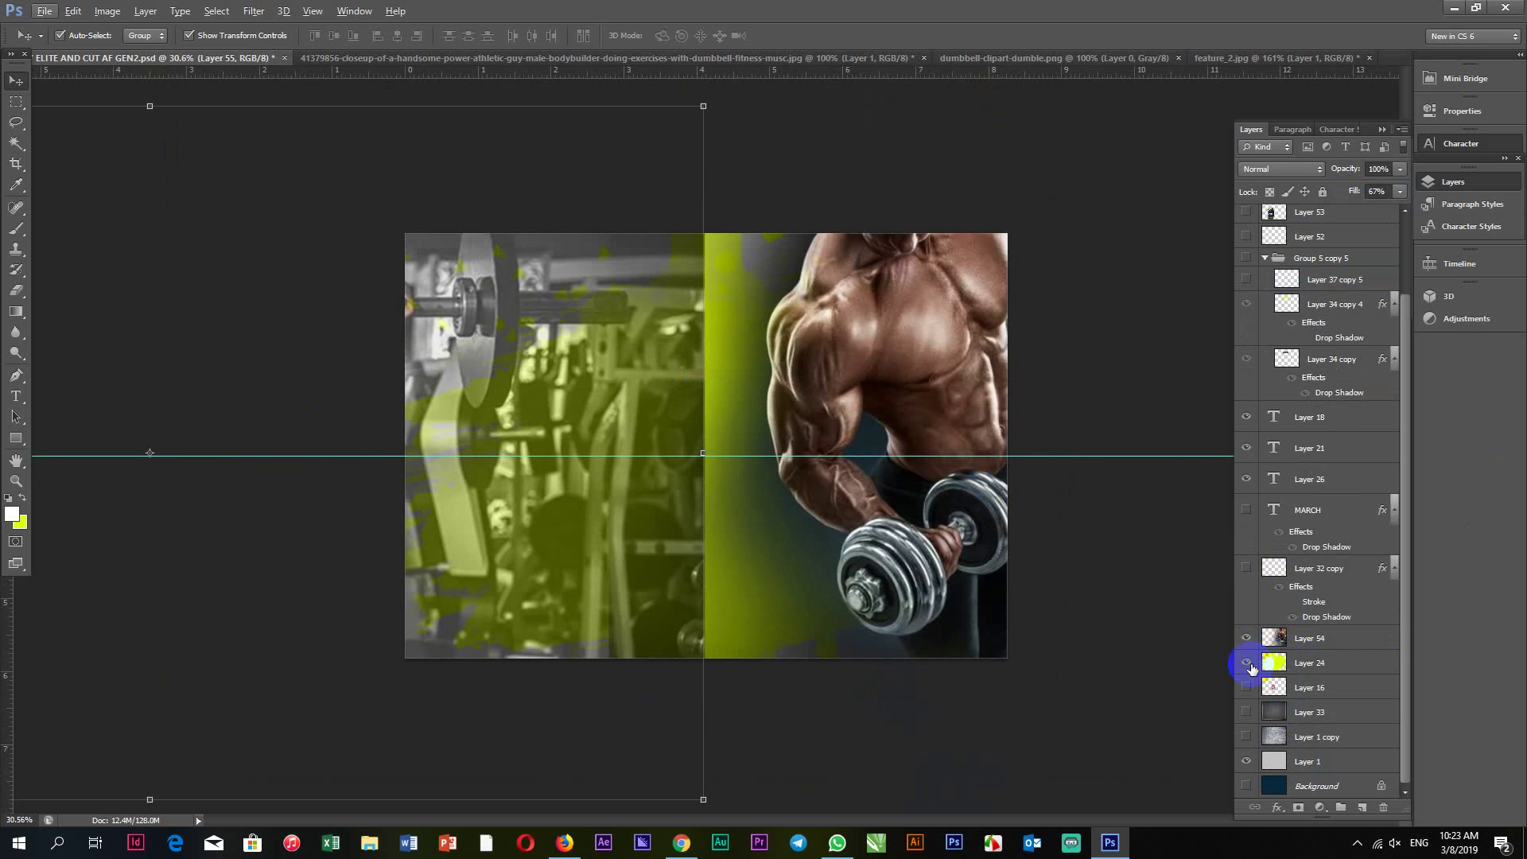
left_click(1249, 665)
left_click(1093, 247)
key("ctrl+0")
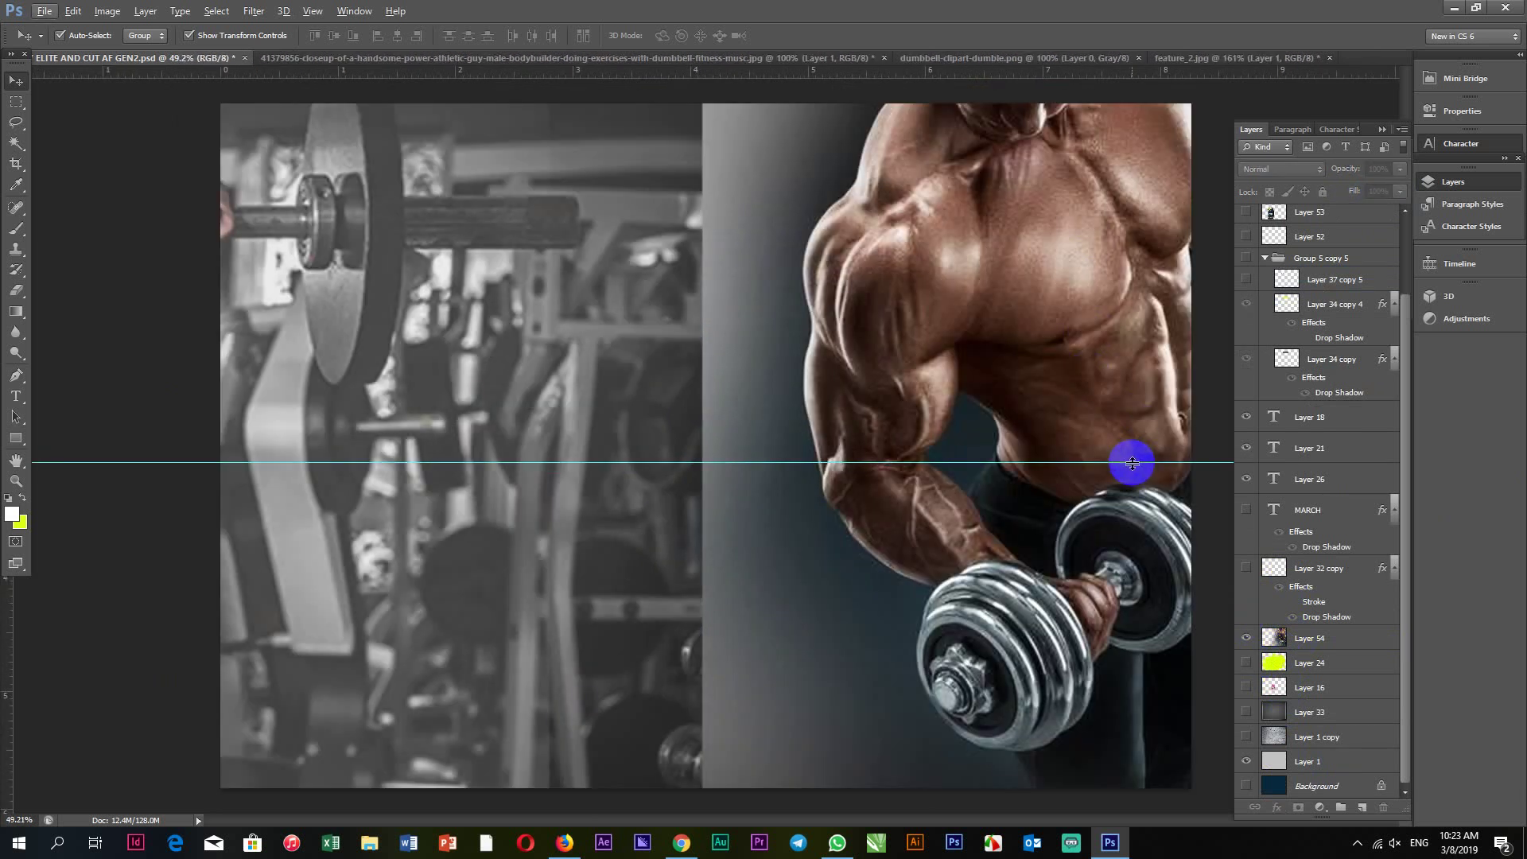
key("ctrl+0")
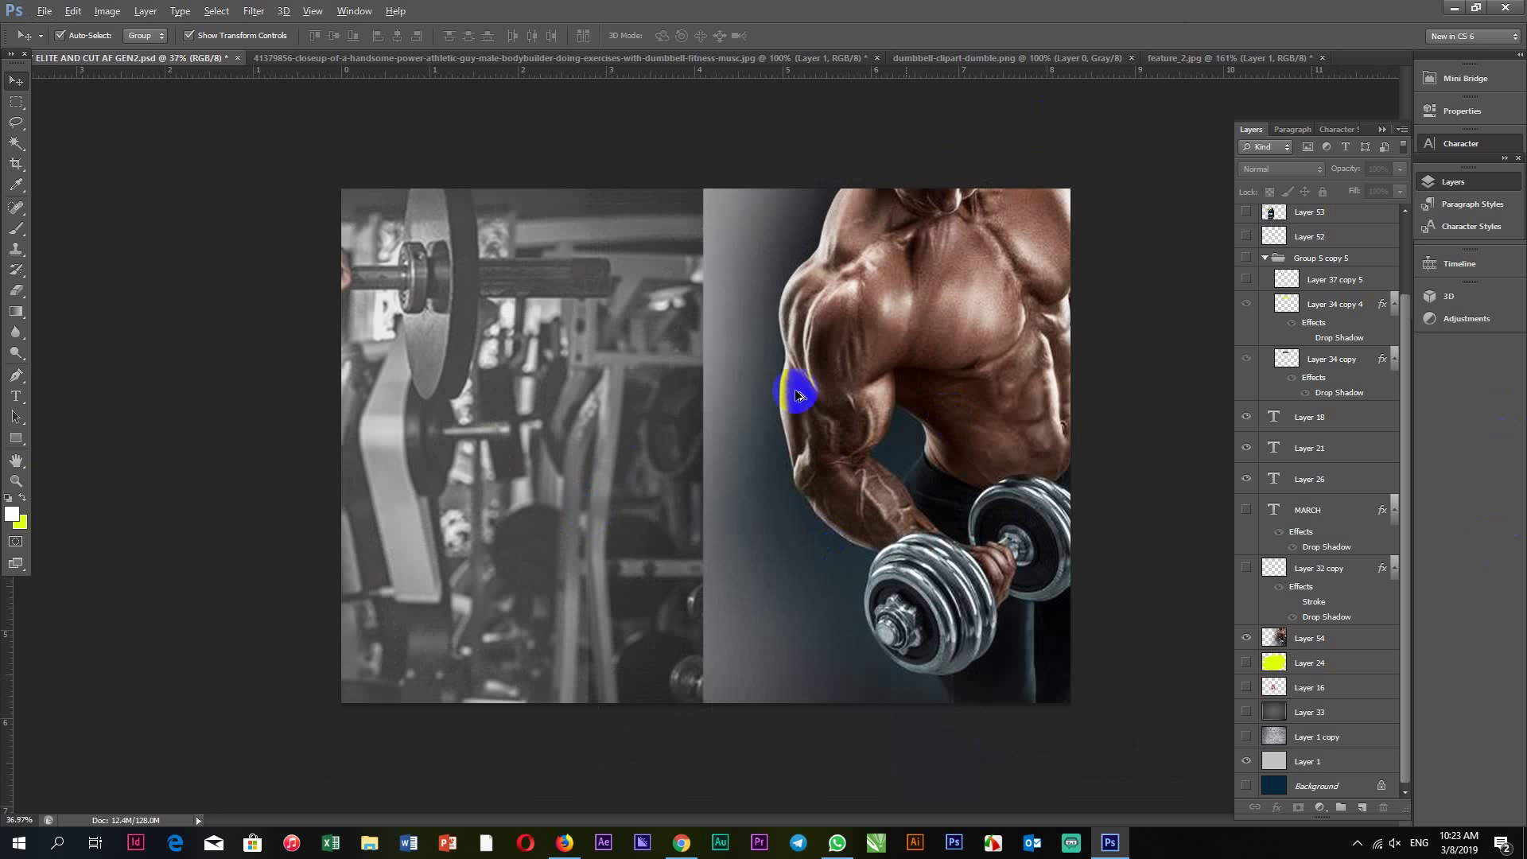
key("ctrl+plus")
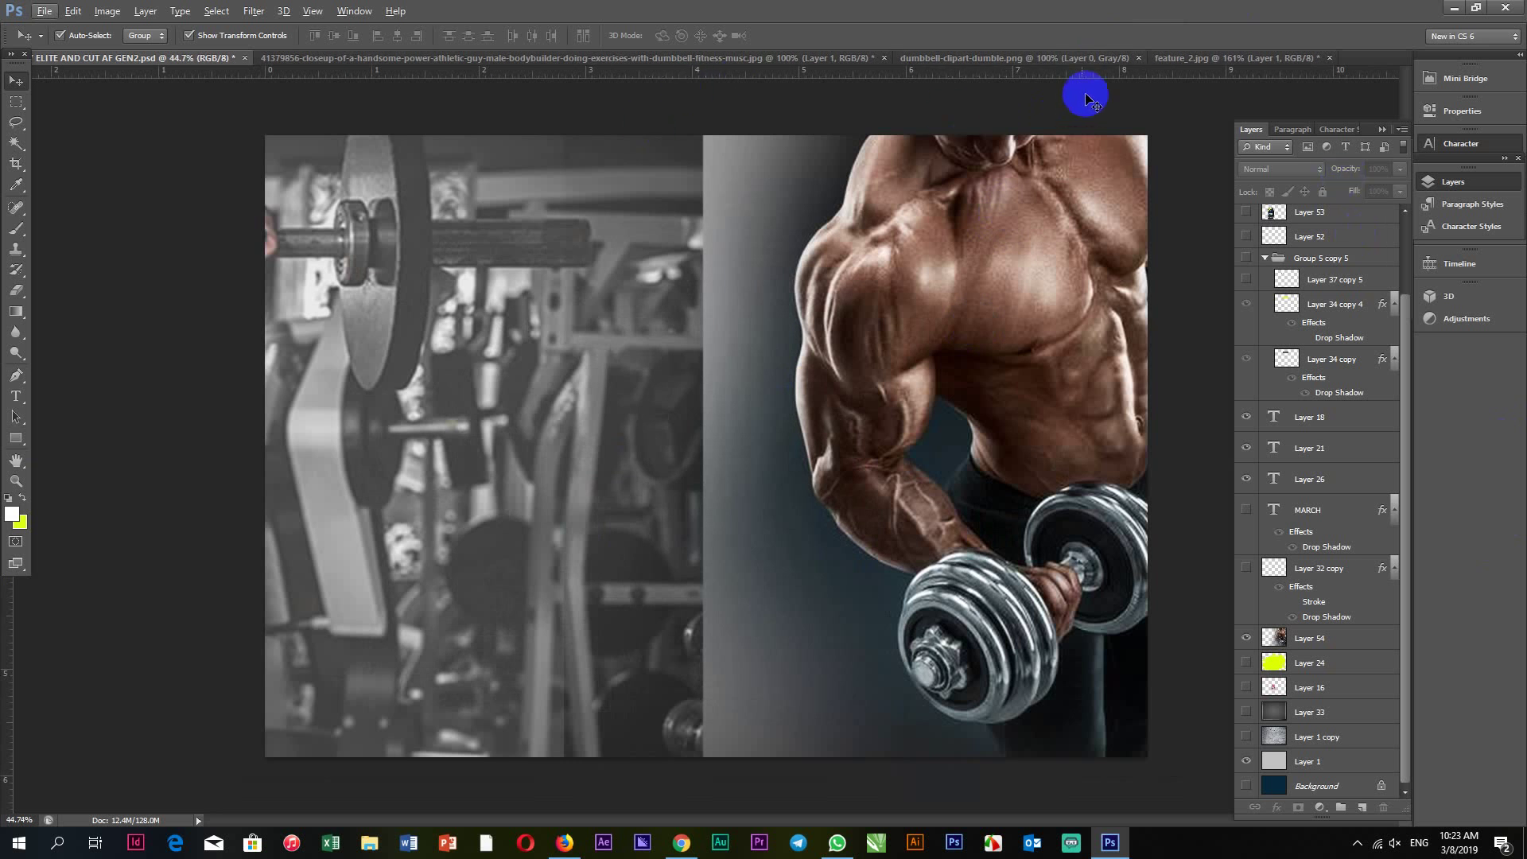
scroll(555, 253, "down", 1)
Free-transform Layer 55, stretching the gym photo wider and shifting it right and down.
scroll(580, 246, "down", 1)
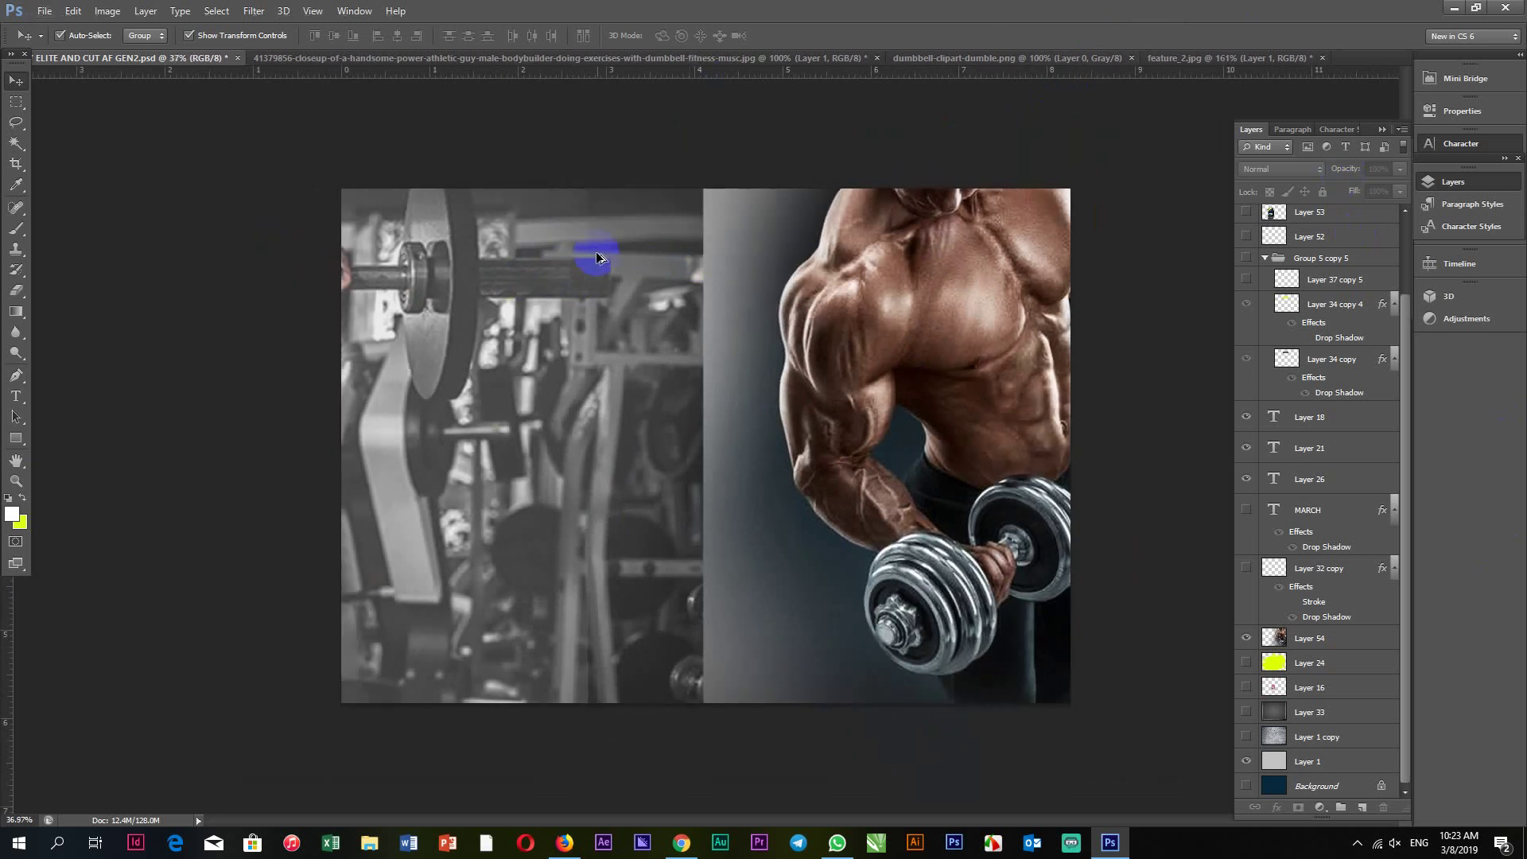
scroll(596, 255, "up", 1)
key("ctrl+shift+alt+e")
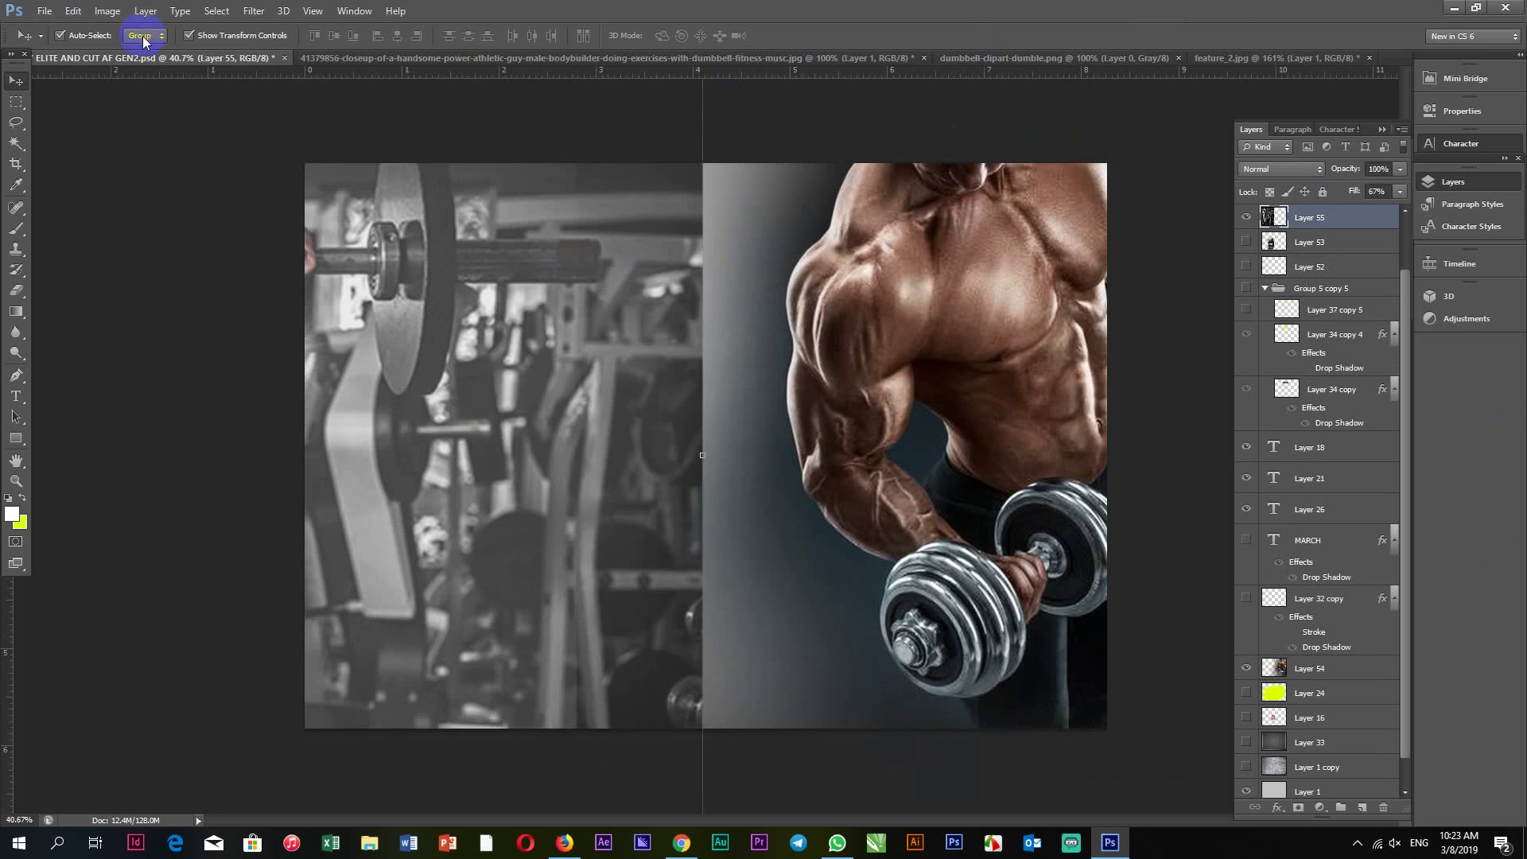
left_click_drag(702, 455, 808, 458)
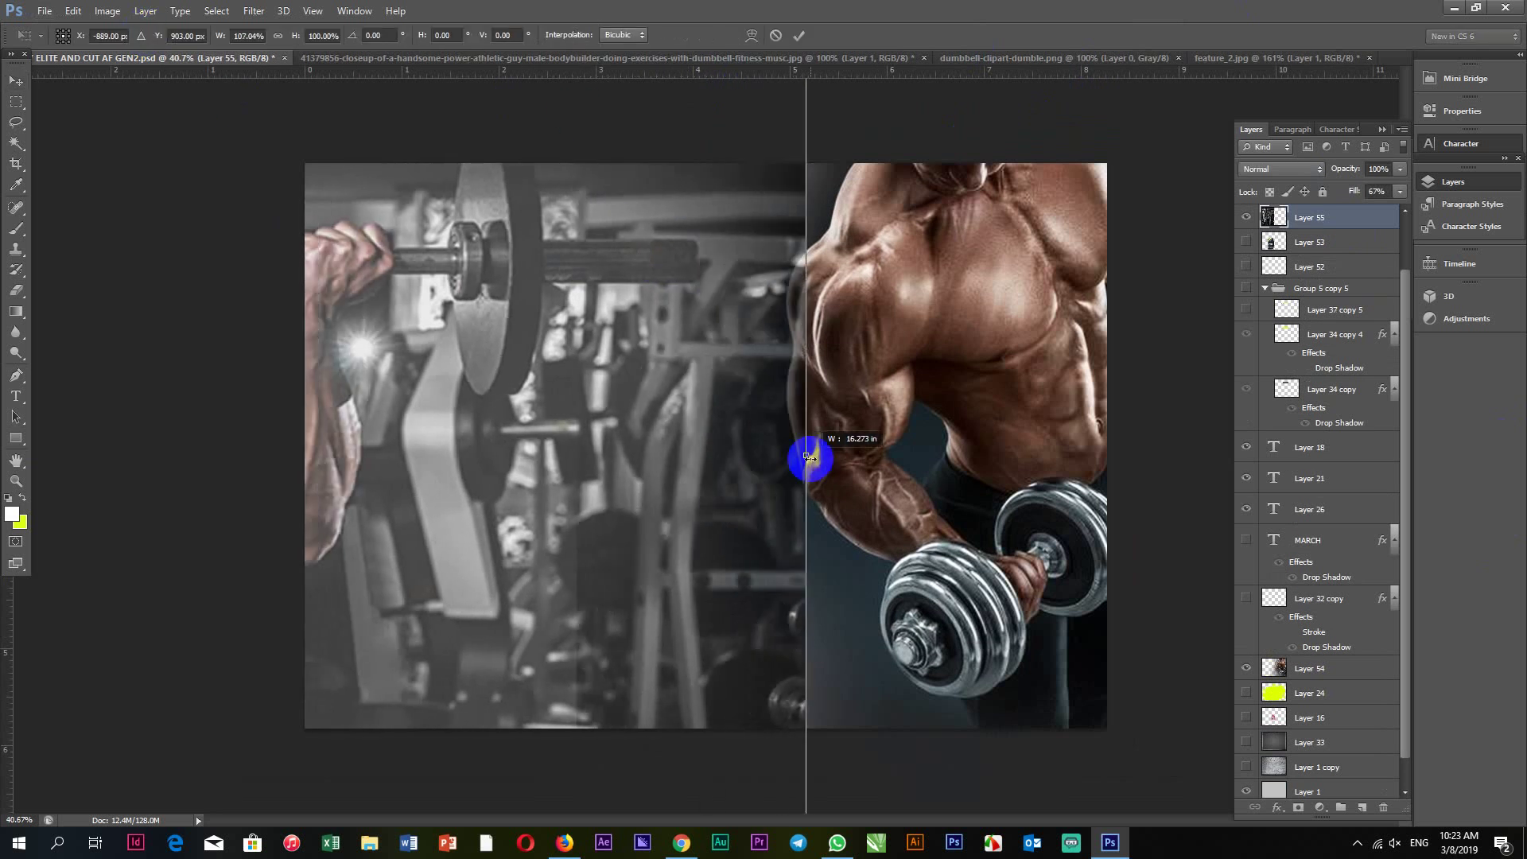
mouse_move(660, 442)
left_mouse_down()
mouse_move(713, 465)
mouse_move(604, 469)
left_mouse_up()
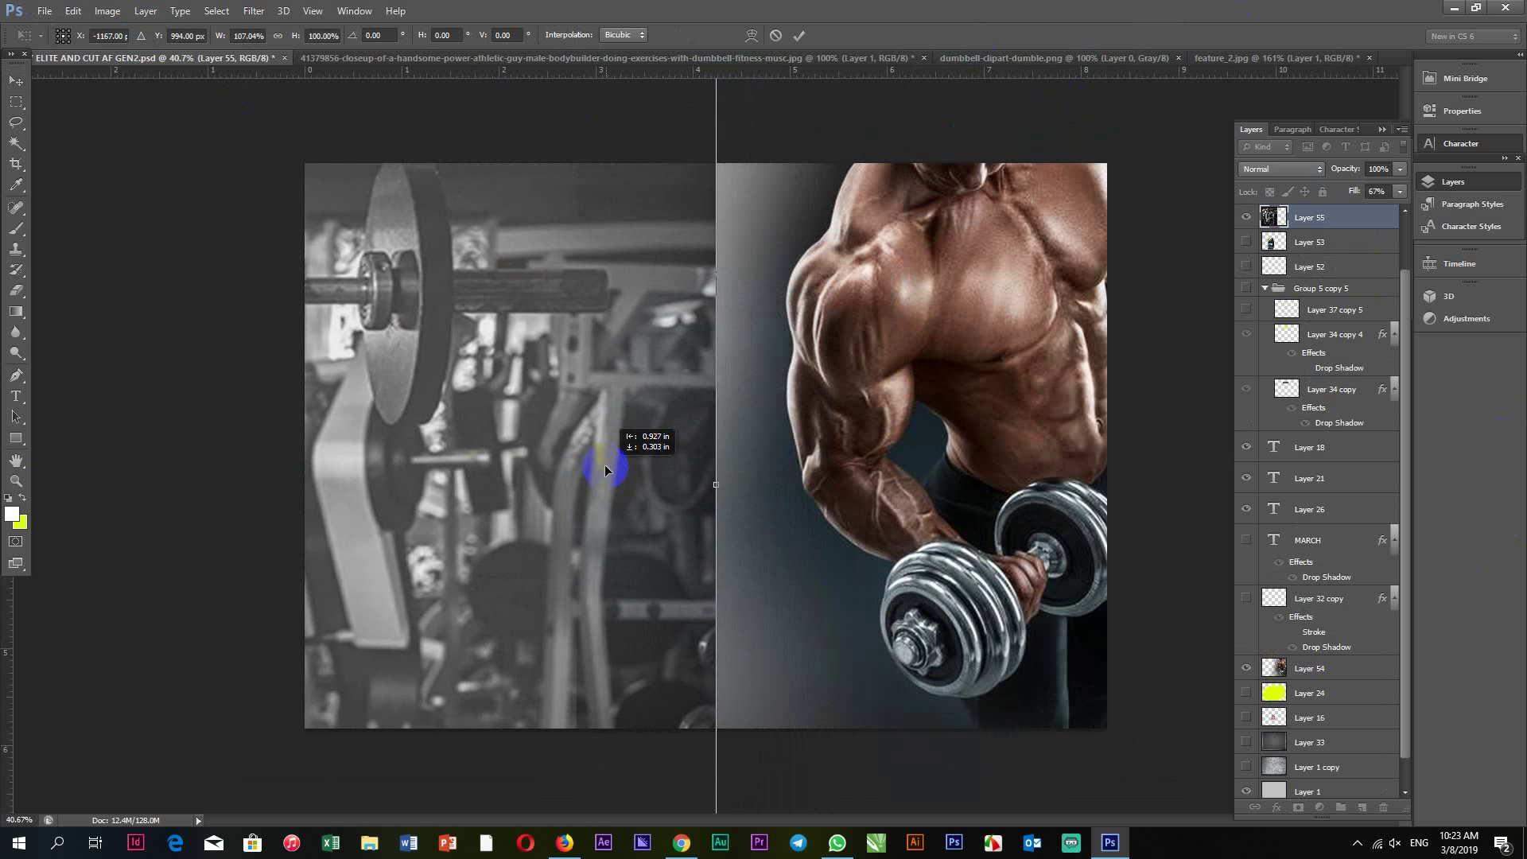
scroll(700, 438, "down", 1, "alt")
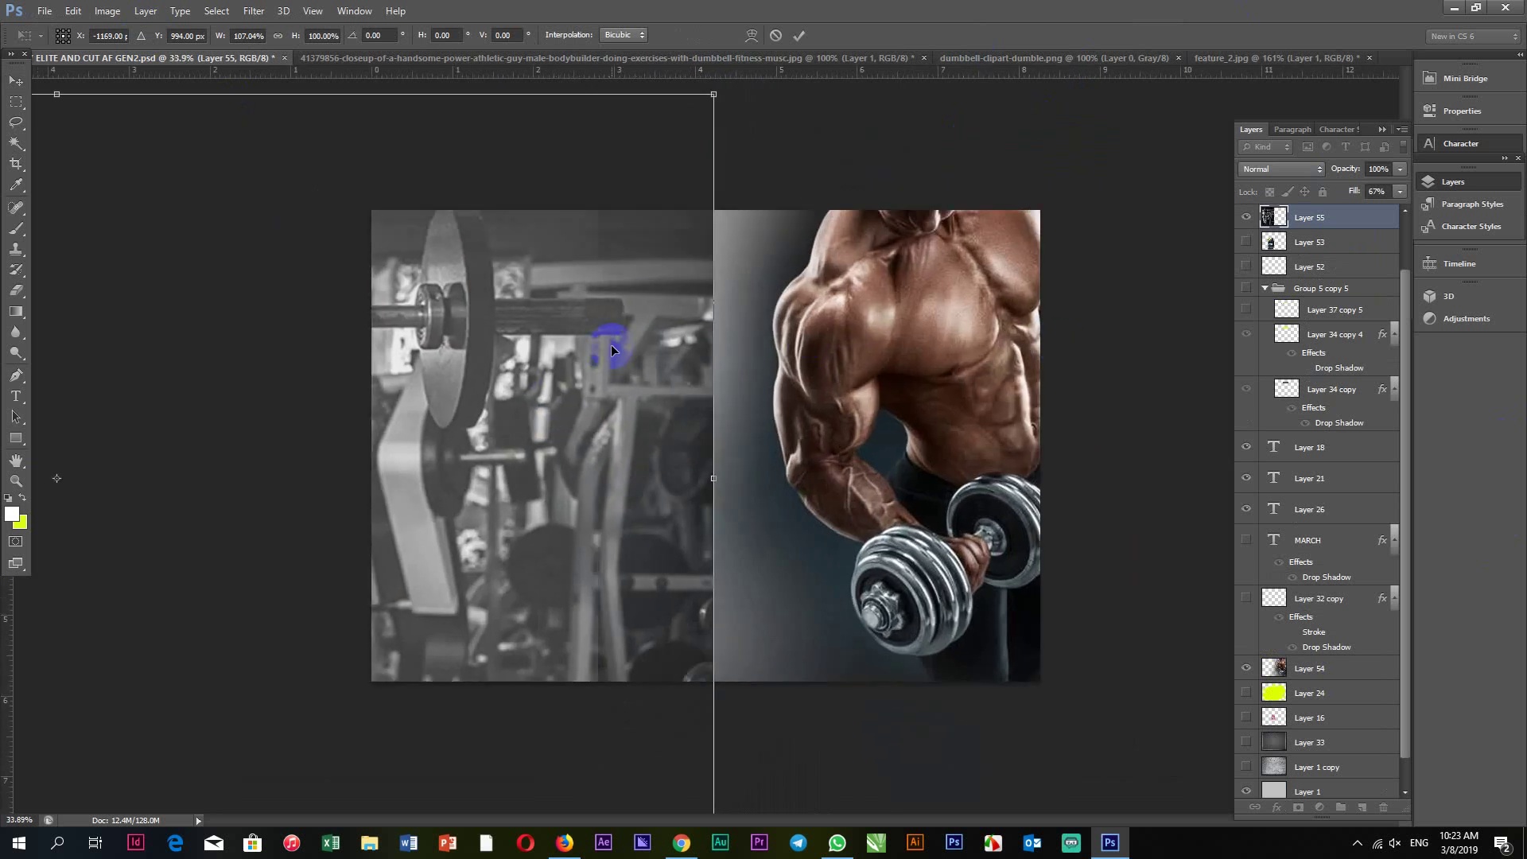
key("Return")
scroll(763, 299, "up", 1)
scroll(927, 300, "up", 2)
scroll(788, 300, "down", 2)
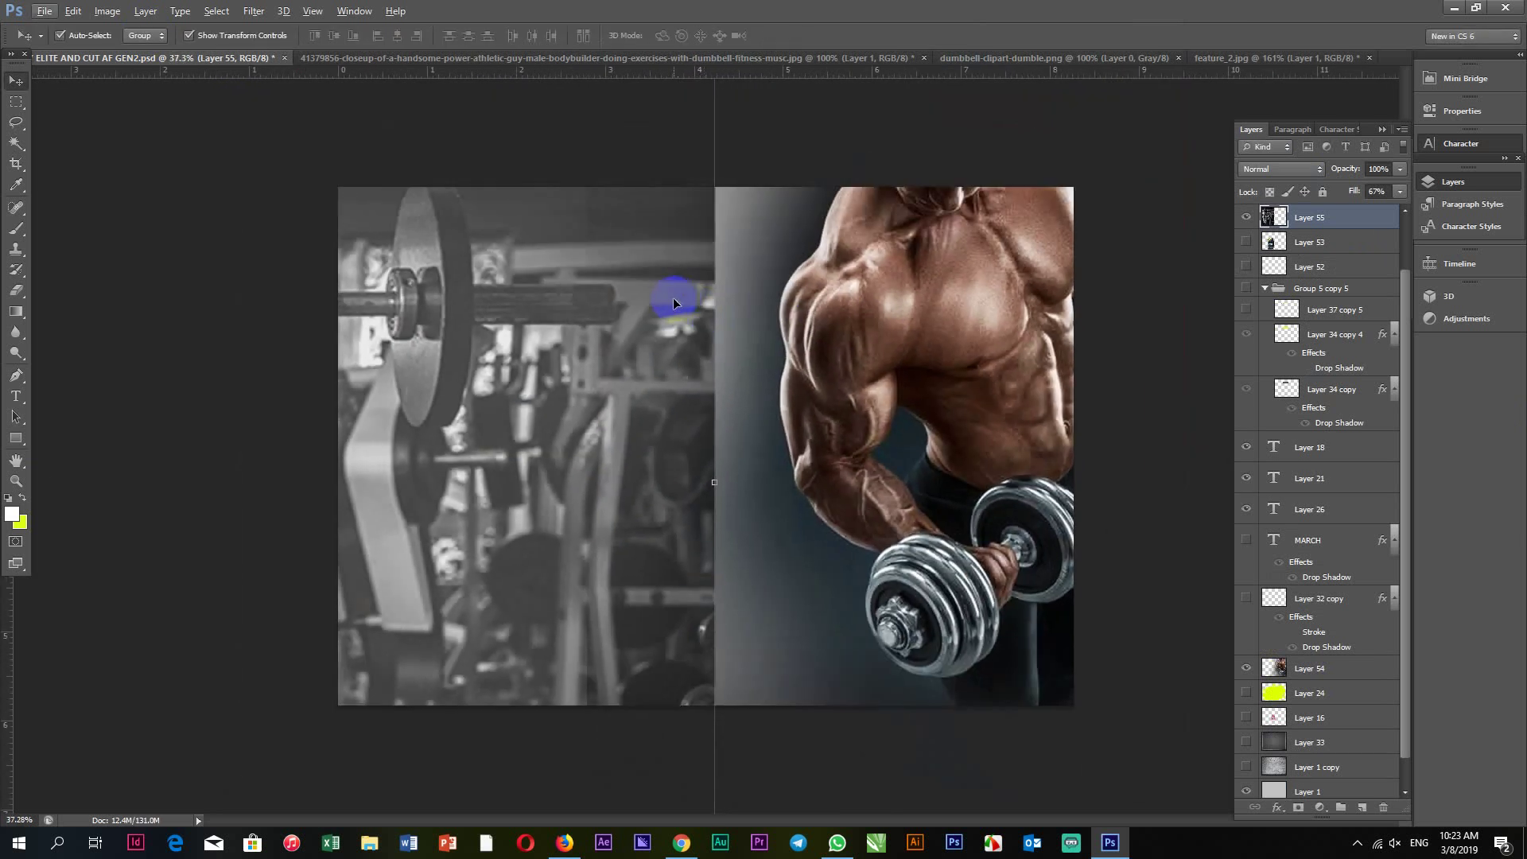
Erase the gym photo's right edge with a soft 16%-opacity eraser so it fades out.
left_click(16, 290)
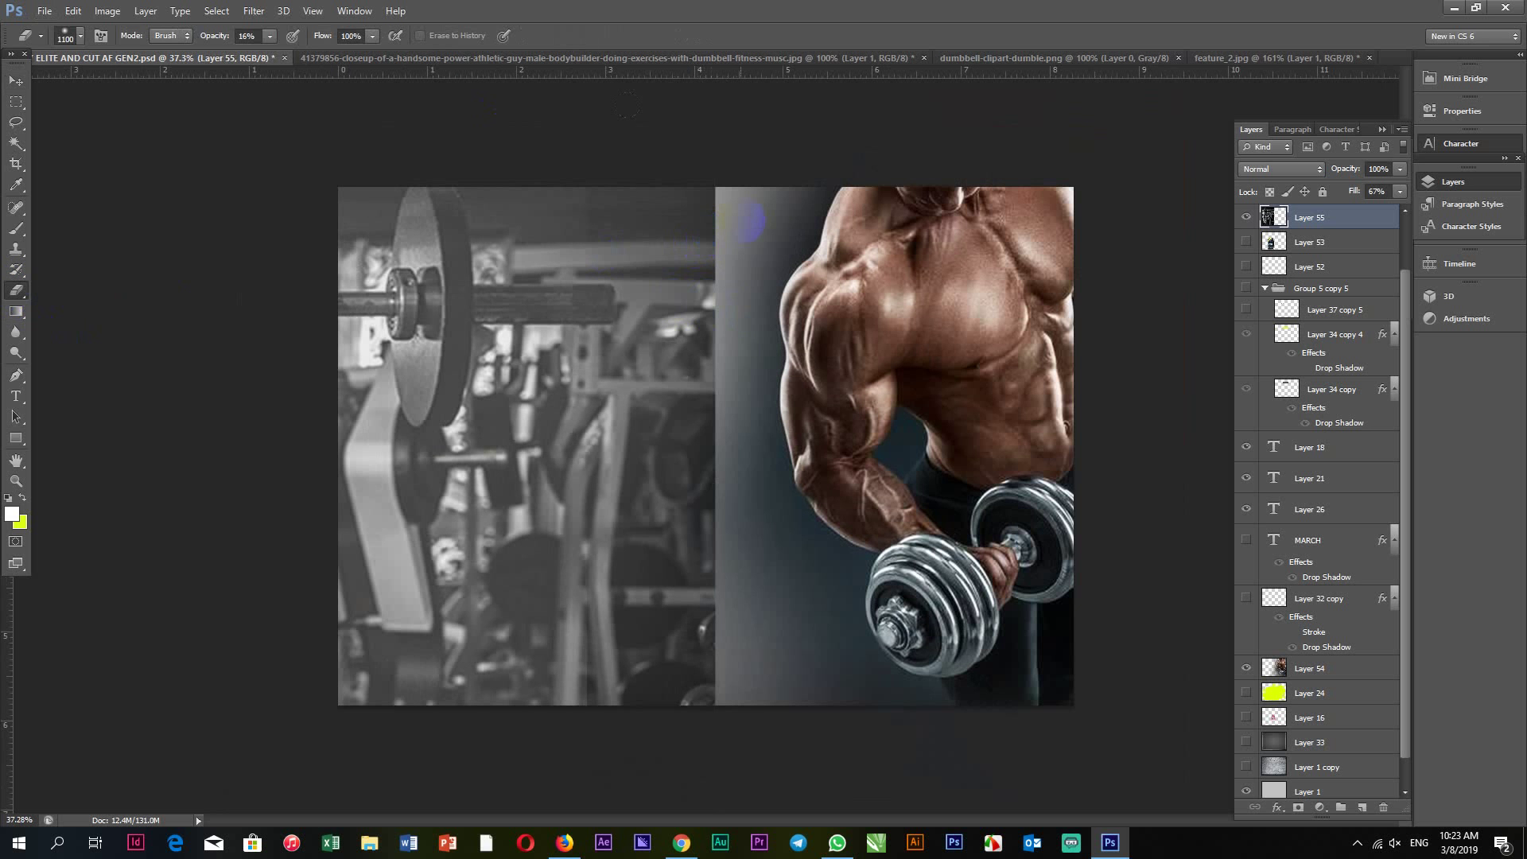
mouse_move(746, 220)
left_mouse_down()
mouse_move(785, 207)
mouse_move(747, 715)
left_mouse_up()
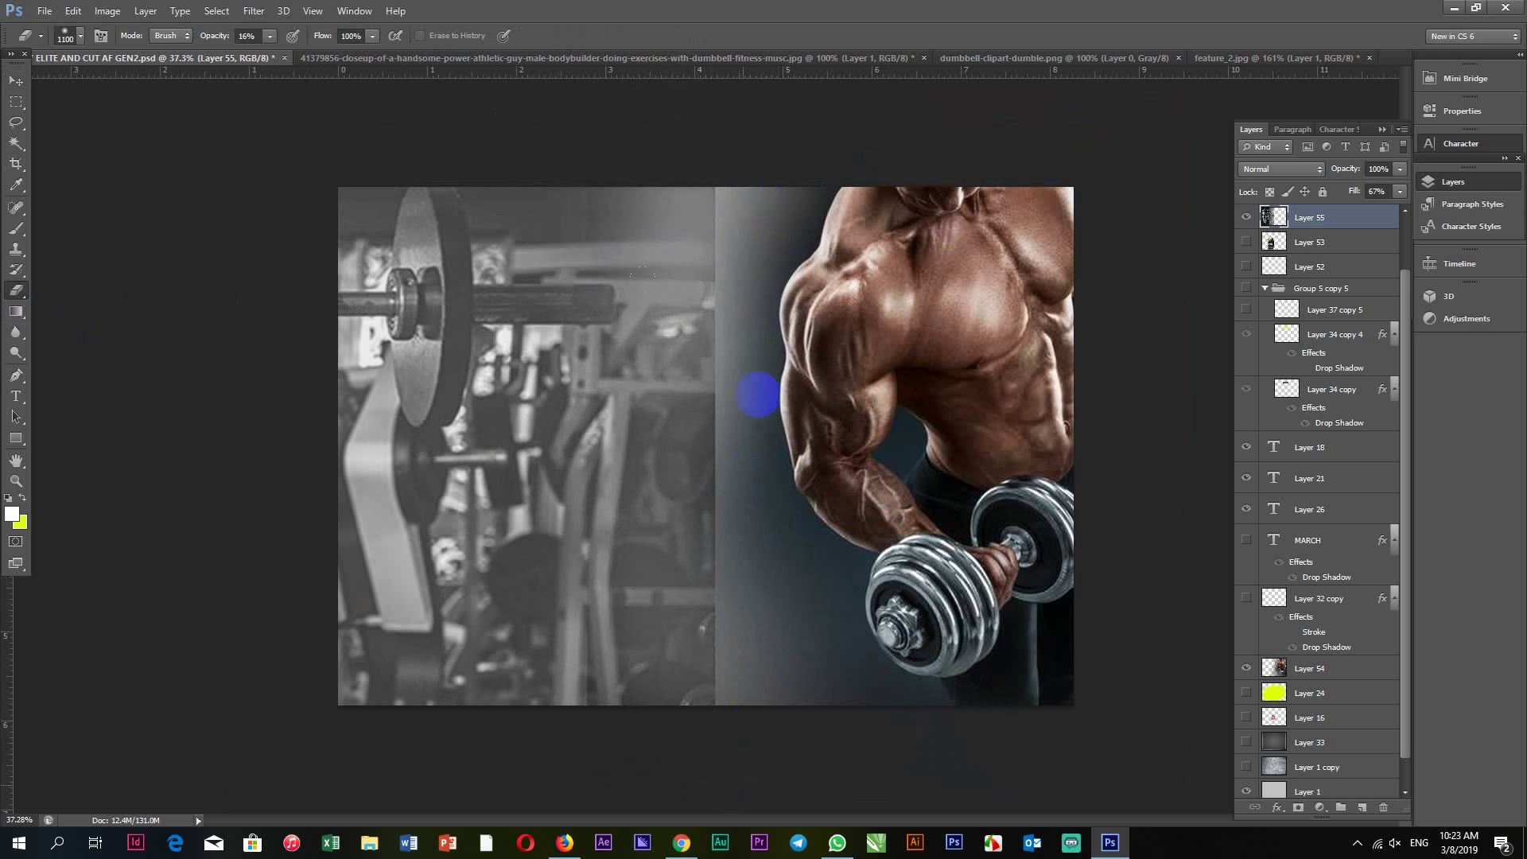
left_click_drag(742, 395, 755, 395)
left_click(783, 409)
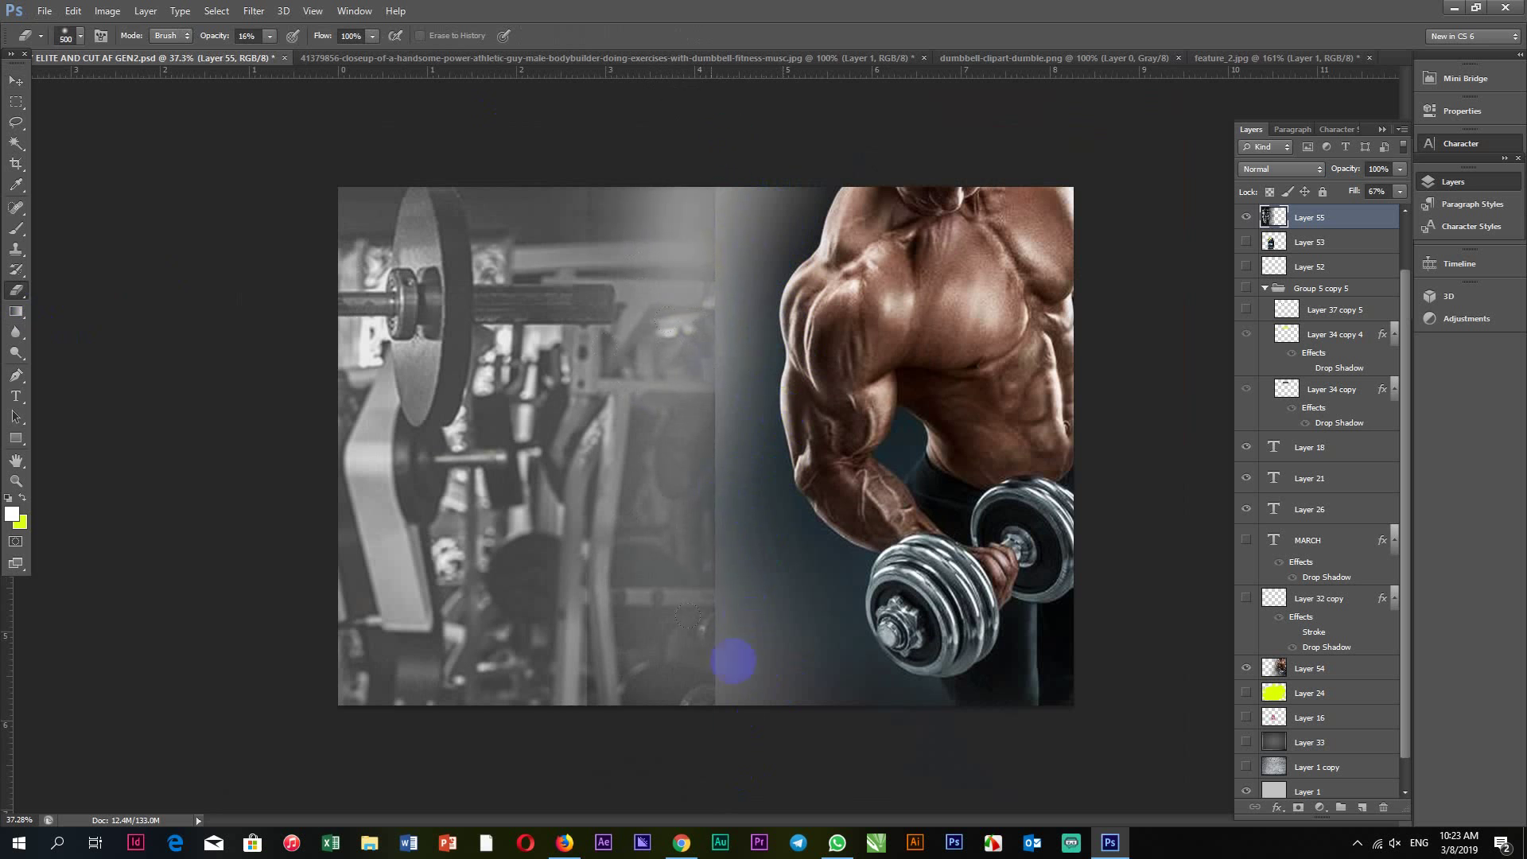
left_click_drag(650, 493, 631, 415)
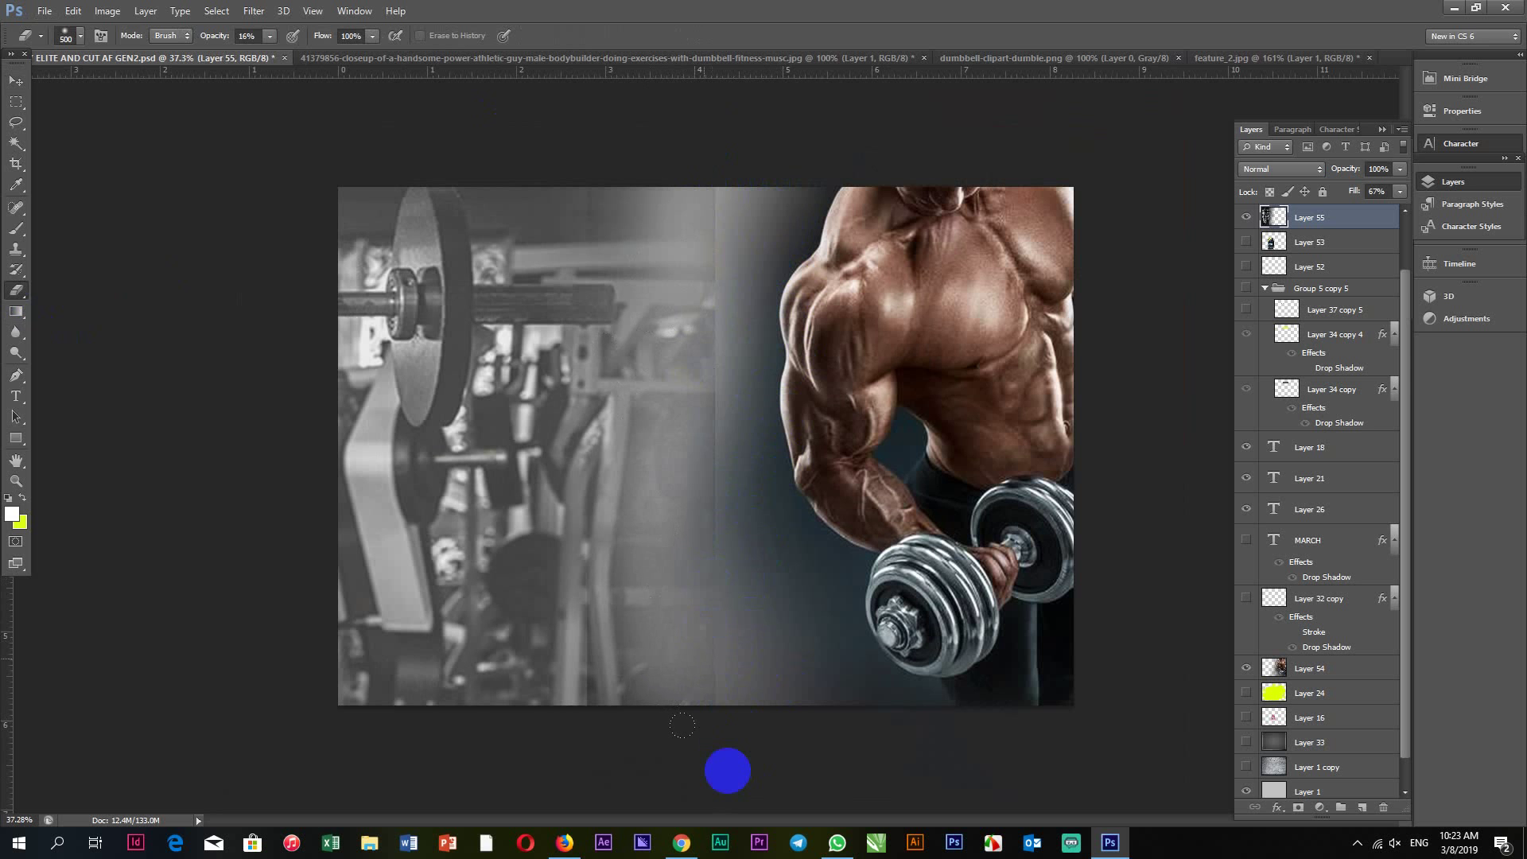
left_click_drag(703, 274, 666, 232)
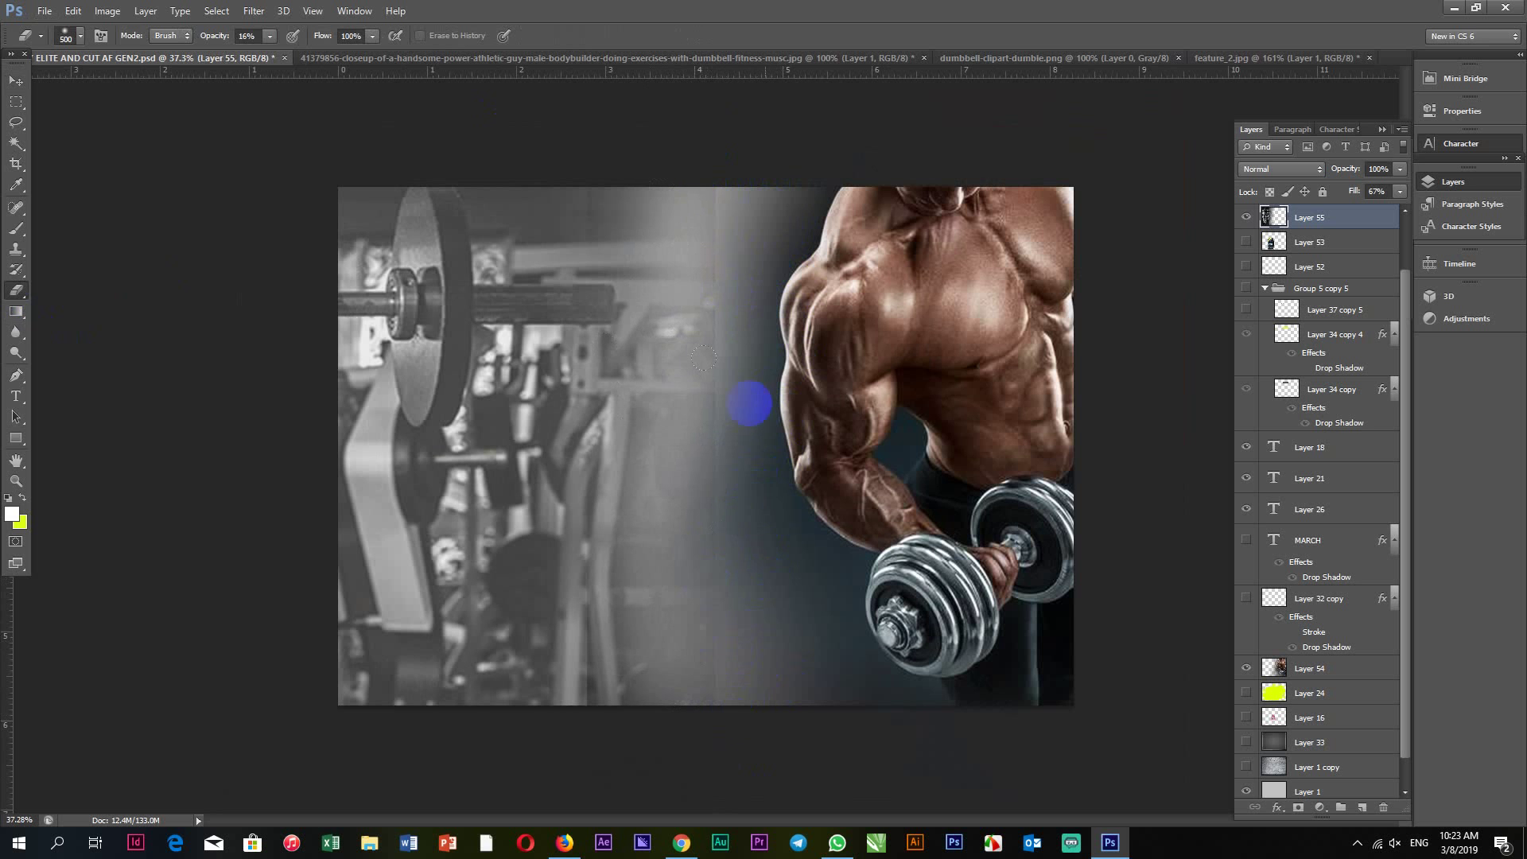
mouse_move(674, 142)
left_mouse_down()
mouse_move(368, 153)
mouse_move(618, 176)
left_mouse_up()
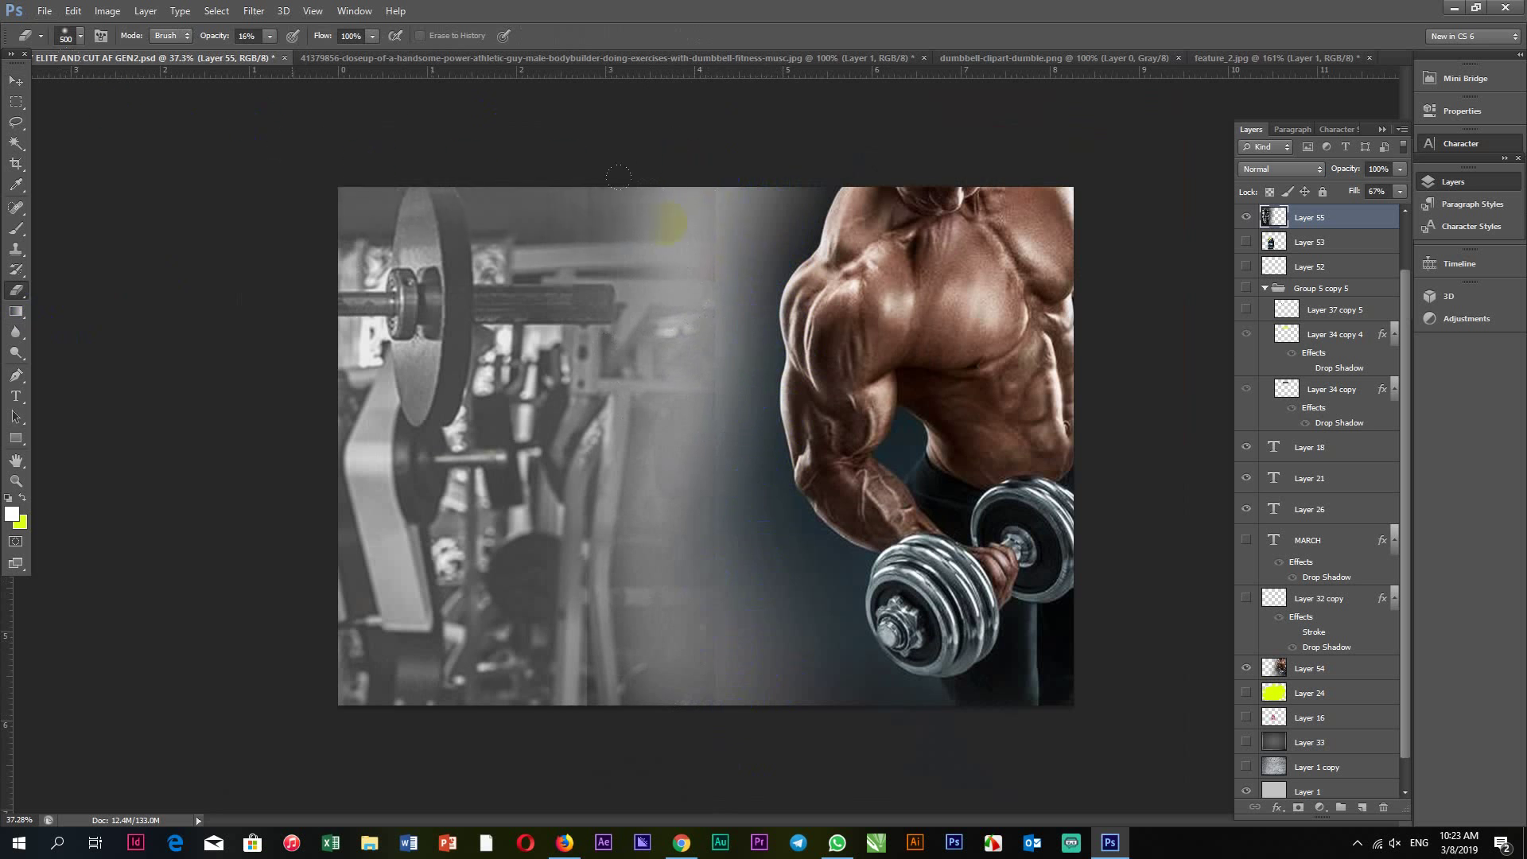
scroll(776, 628, "down", 1)
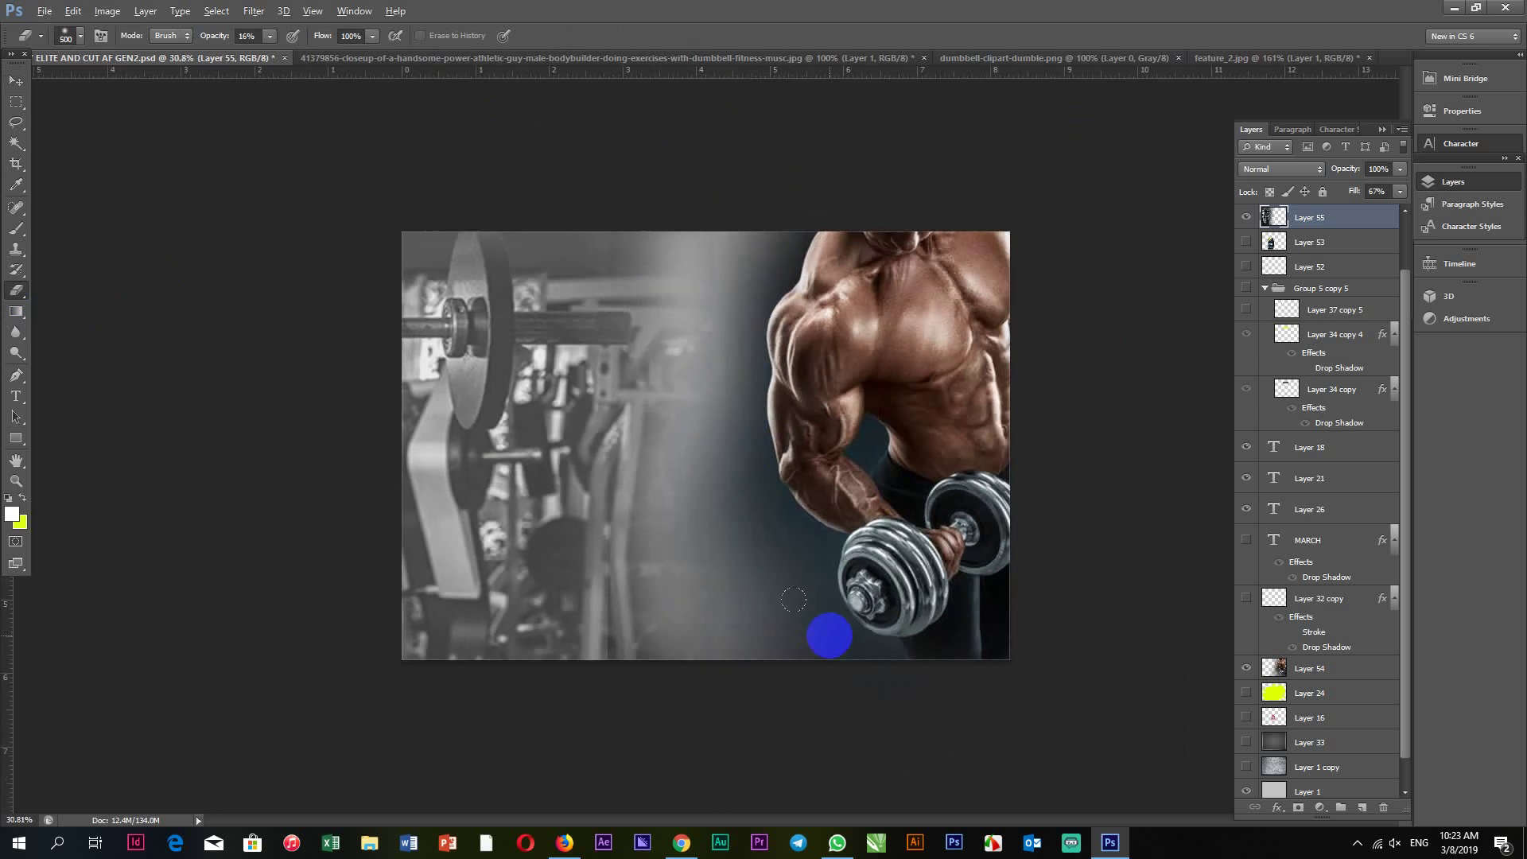
scroll(935, 585, "up", 1)
scroll(1124, 501, "up", 1)
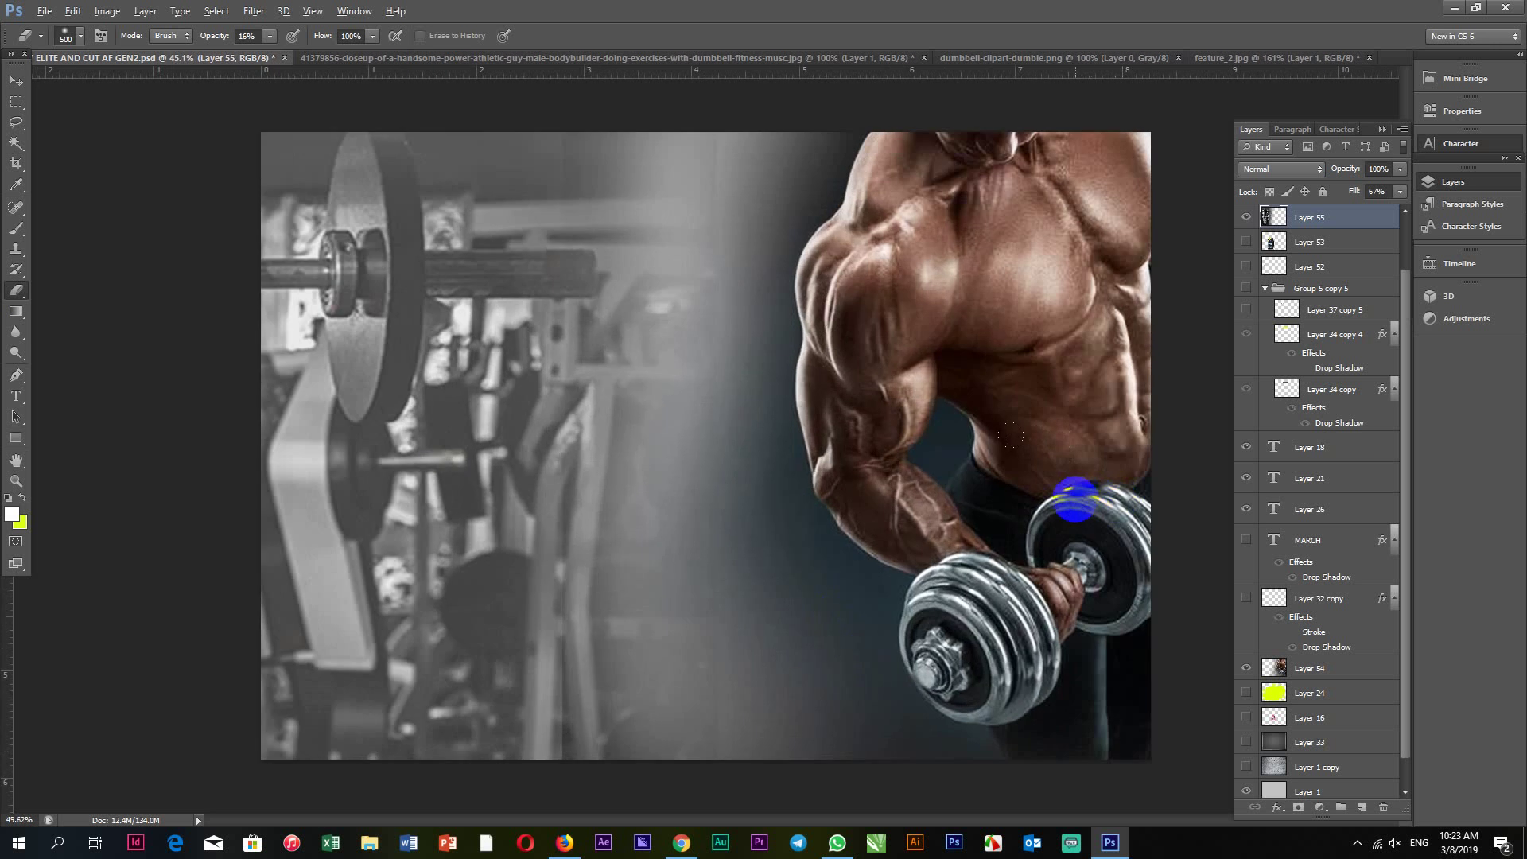
scroll(1075, 499, "up", 1)
left_click(48, 12)
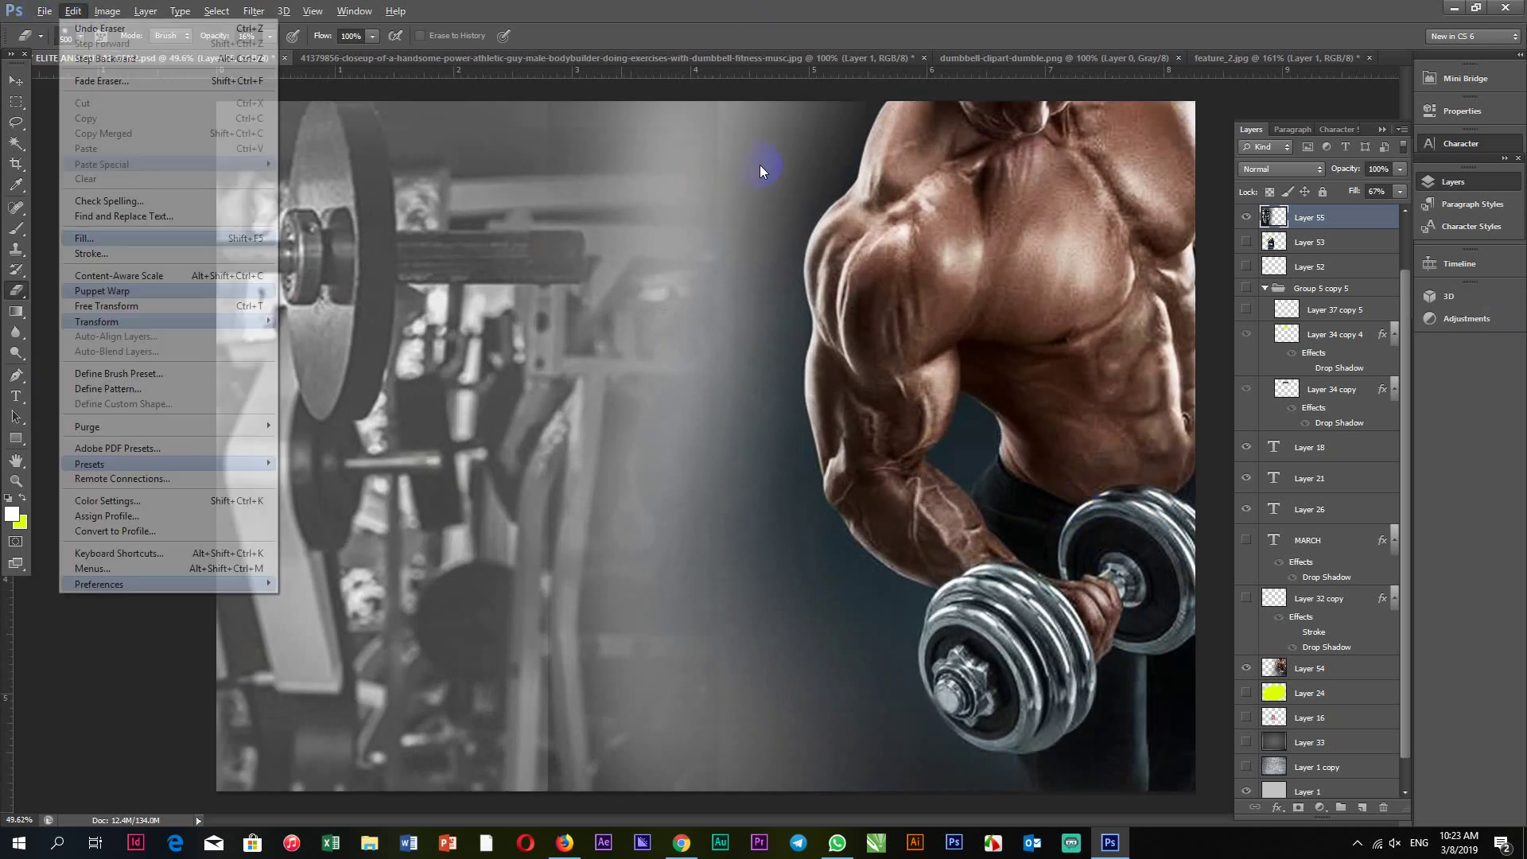
Drag the fist-dumbbell TURBONOX logo from its document into the poster.
left_click(752, 59)
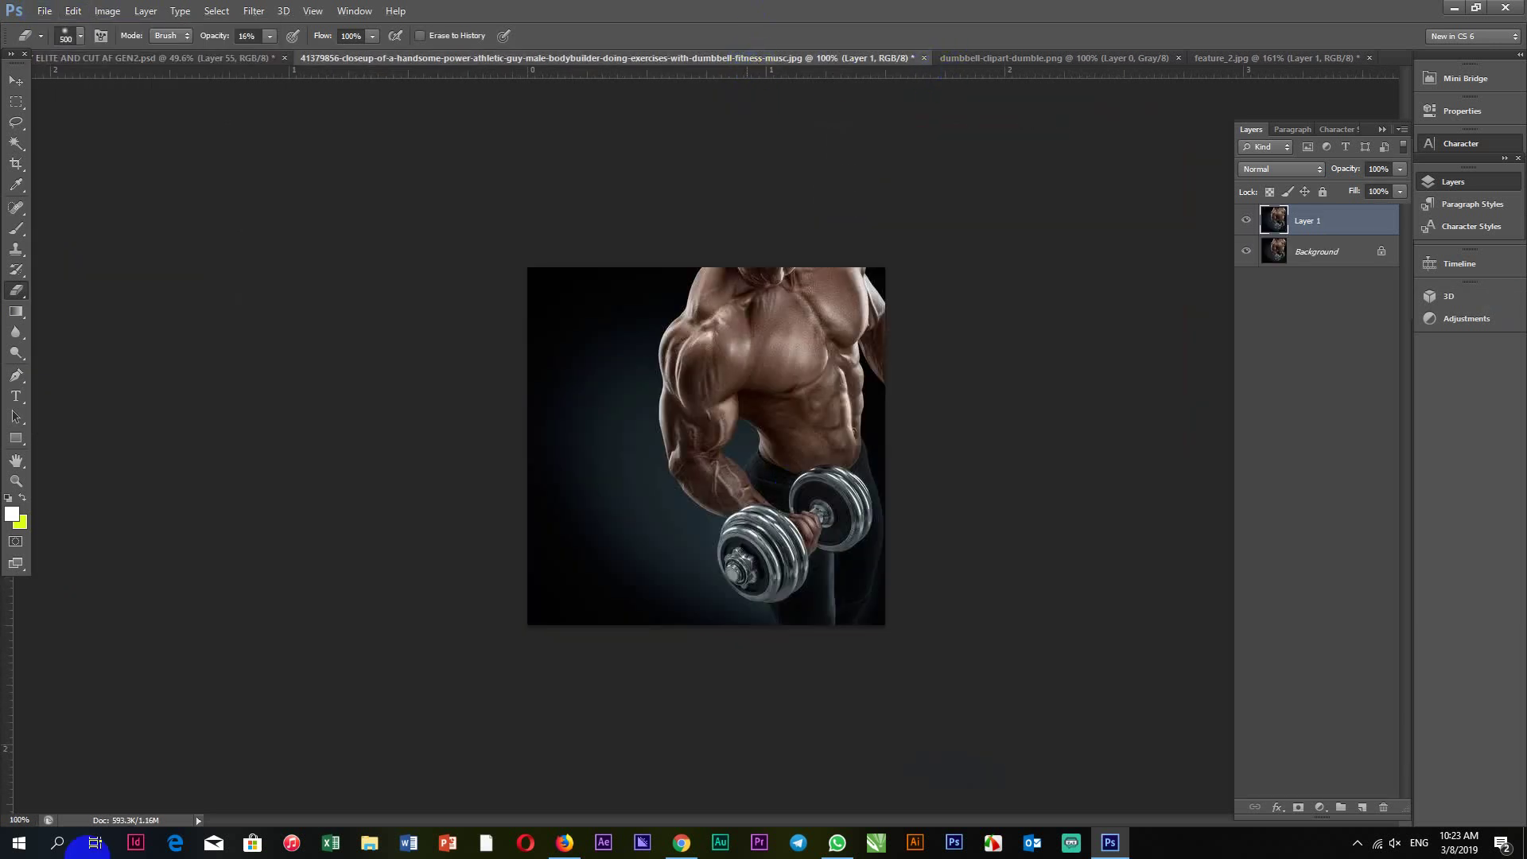
left_click(1095, 59)
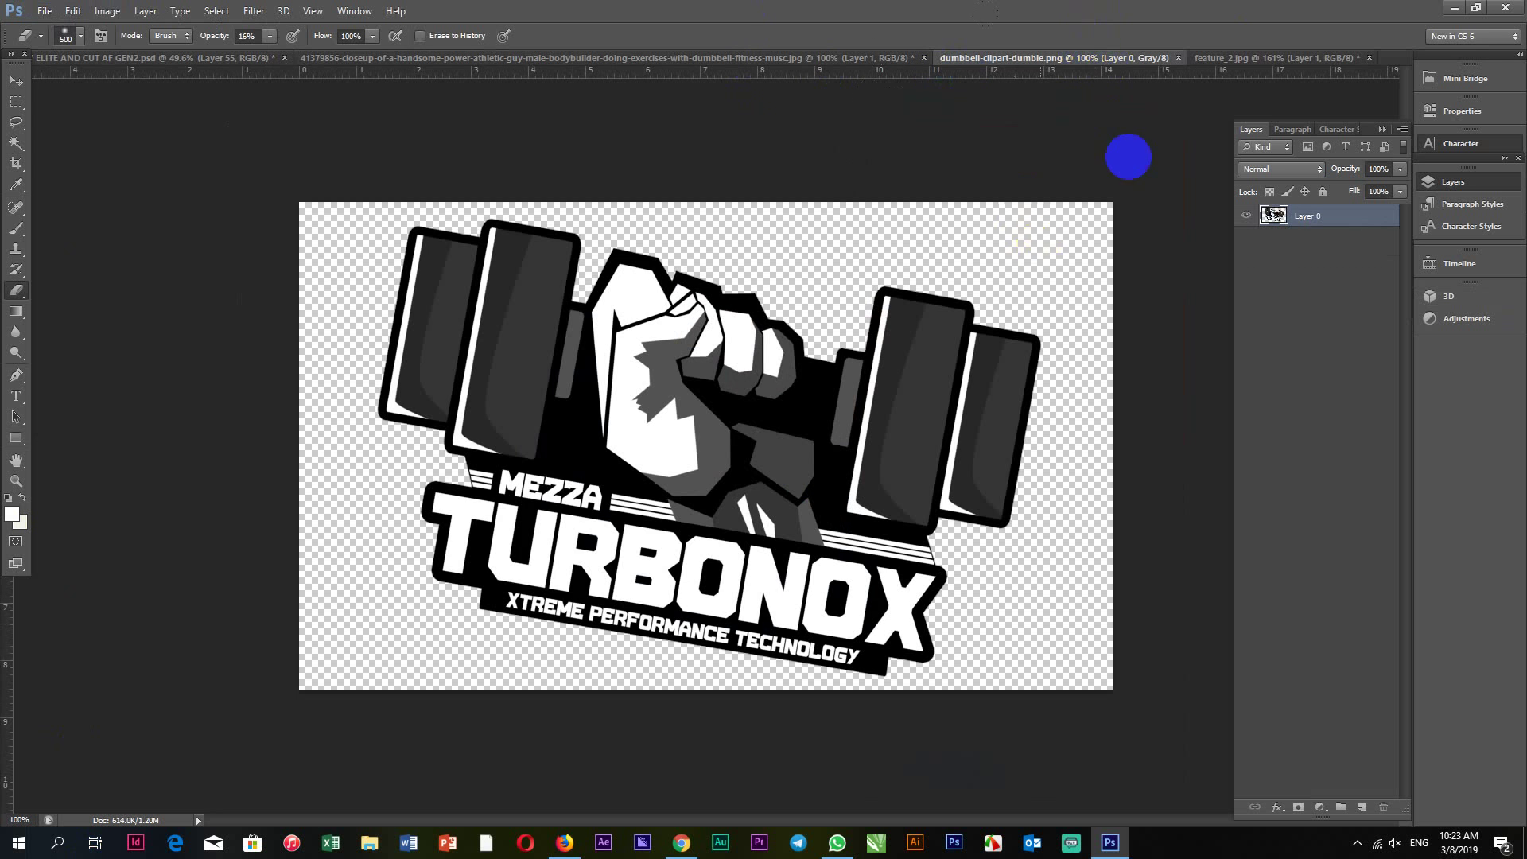
left_click(16, 81)
scroll(842, 385, "up", 3)
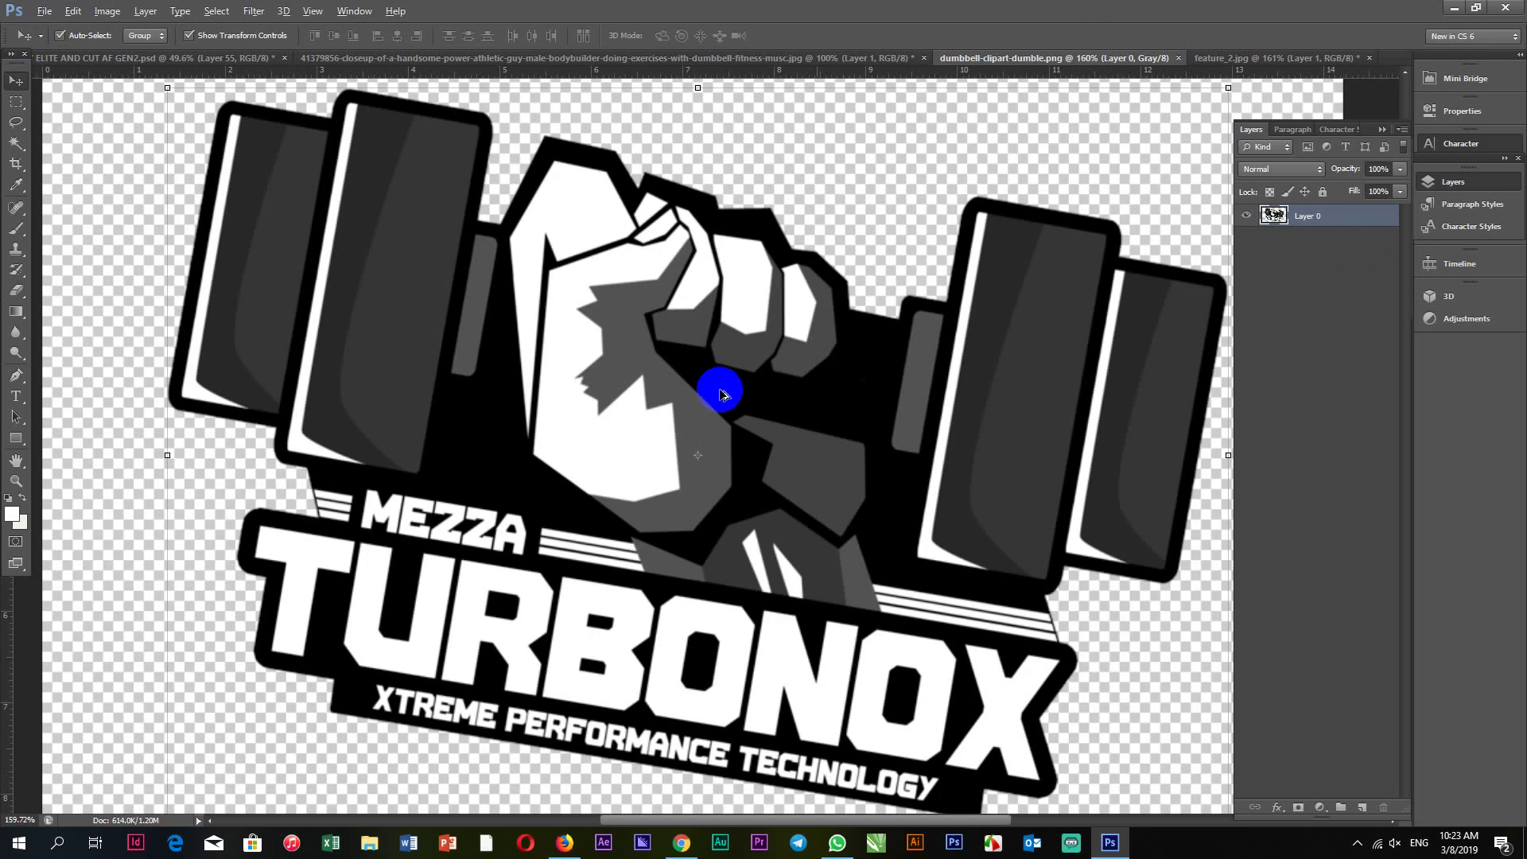
scroll(719, 392, "down", 2)
mouse_move(959, 471)
left_mouse_down()
mouse_move(954, 485)
mouse_move(255, 61)
mouse_move(126, 51)
mouse_move(592, 308)
left_mouse_up()
left_click_drag(765, 539, 767, 512)
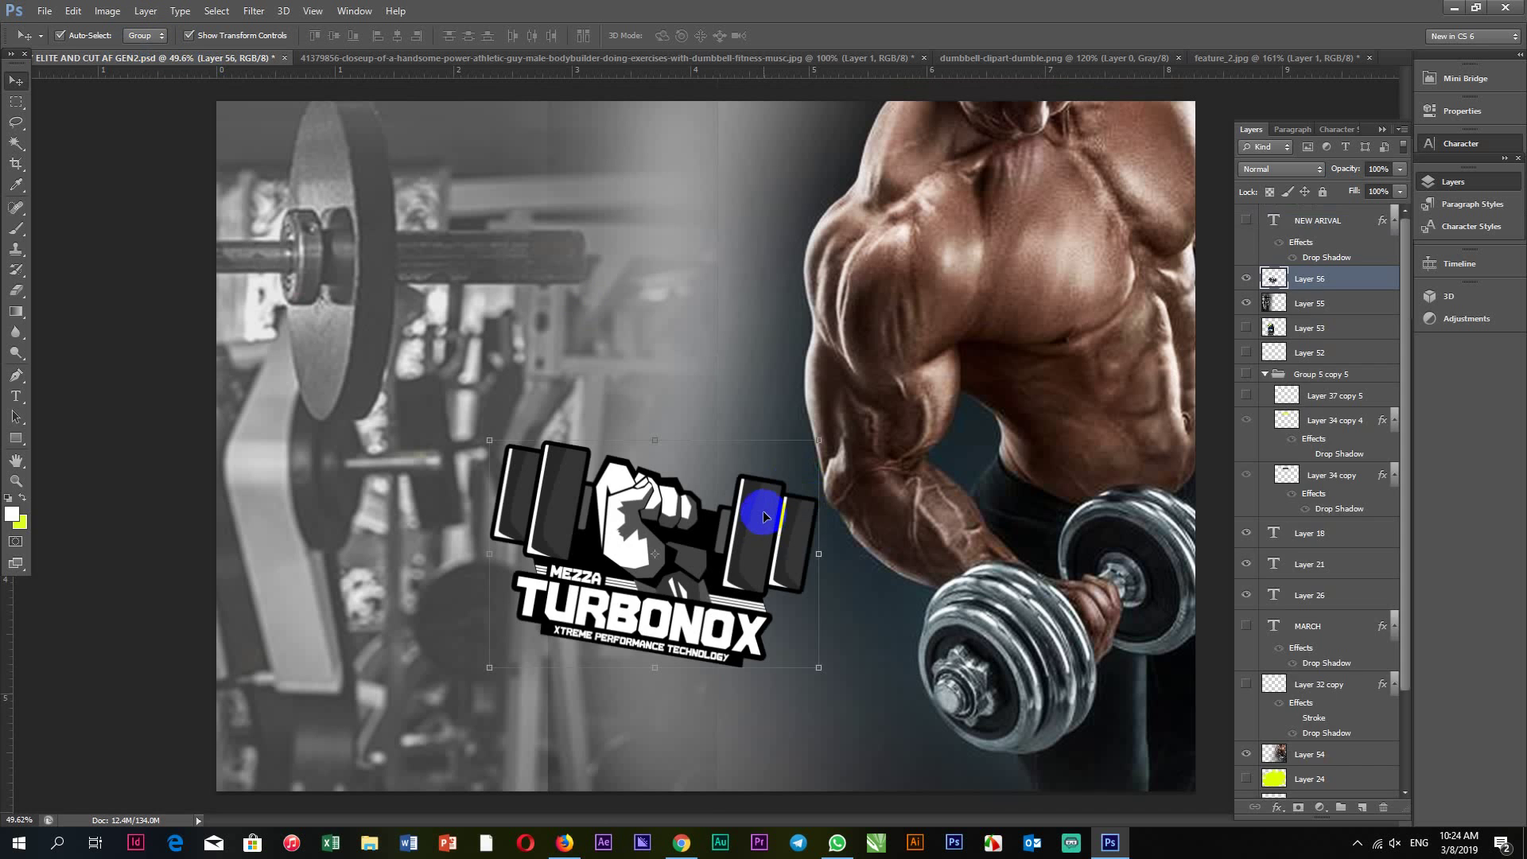
Scale the logo up several times and position it toward the left.
scroll(708, 477, "down", 1)
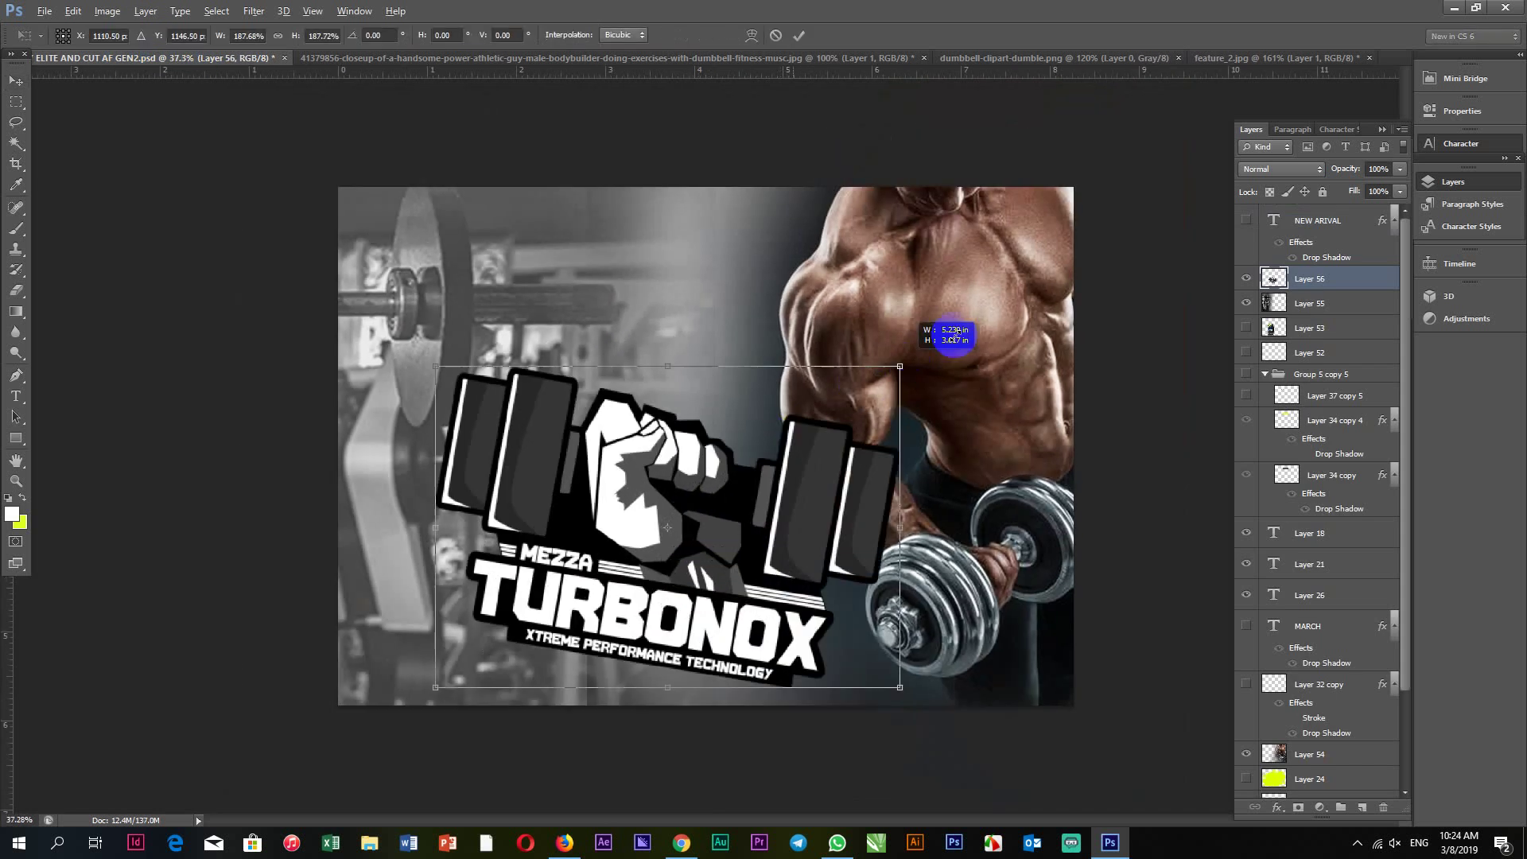
left_click_drag(790, 439, 1084, 265)
mouse_move(880, 443)
left_mouse_down()
mouse_move(643, 495)
mouse_move(691, 536)
mouse_move(913, 518)
mouse_move(849, 559)
mouse_move(880, 596)
mouse_move(927, 573)
mouse_move(906, 586)
mouse_move(913, 419)
mouse_move(889, 539)
mouse_move(908, 508)
mouse_move(883, 504)
left_mouse_up()
key("Return")
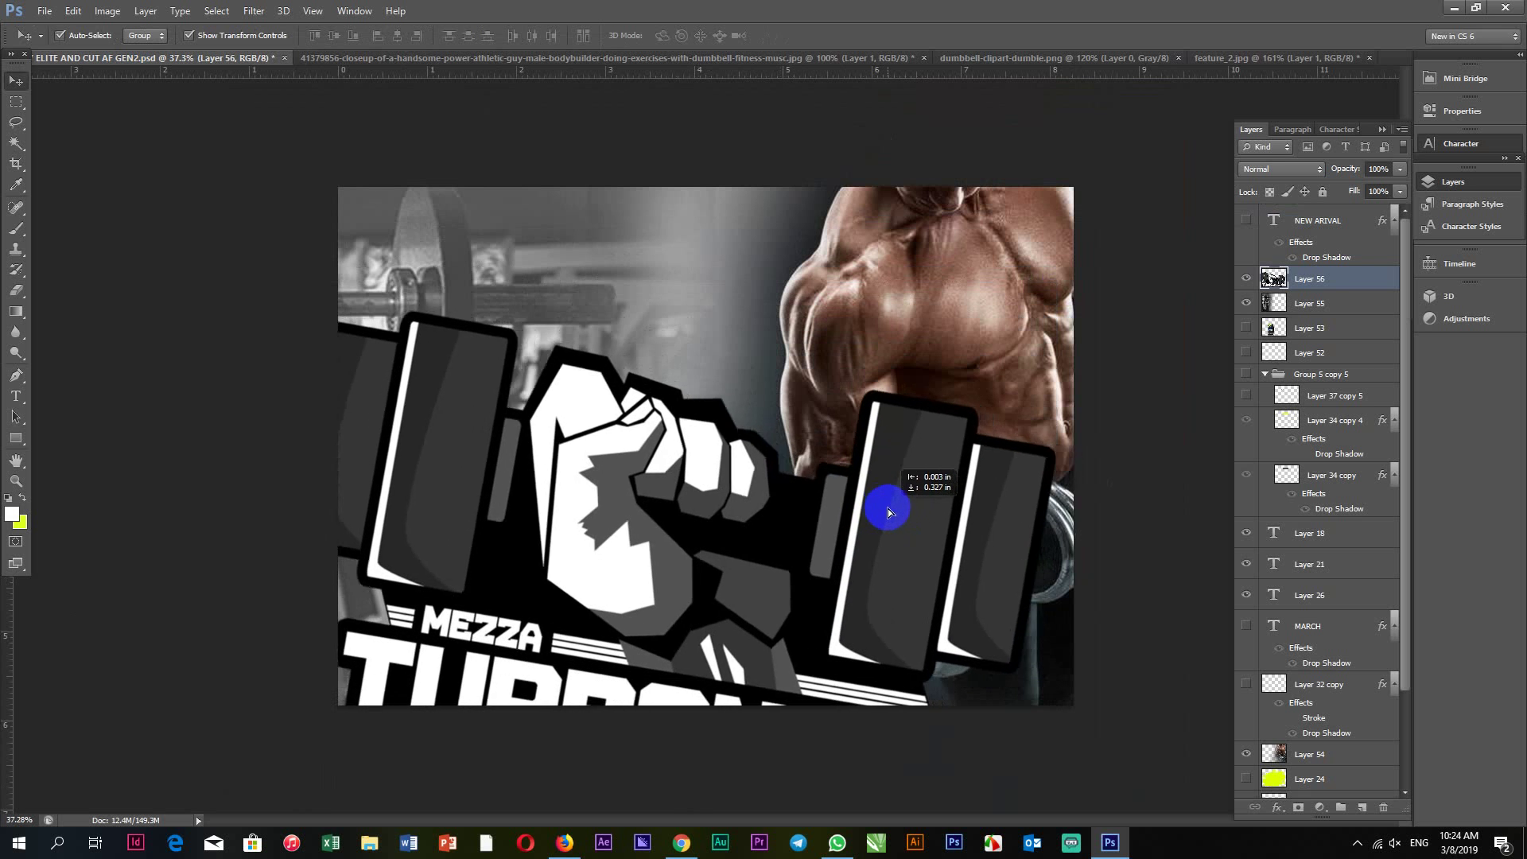
Set the logo Layer 56's fill to 44%.
left_click(1365, 269)
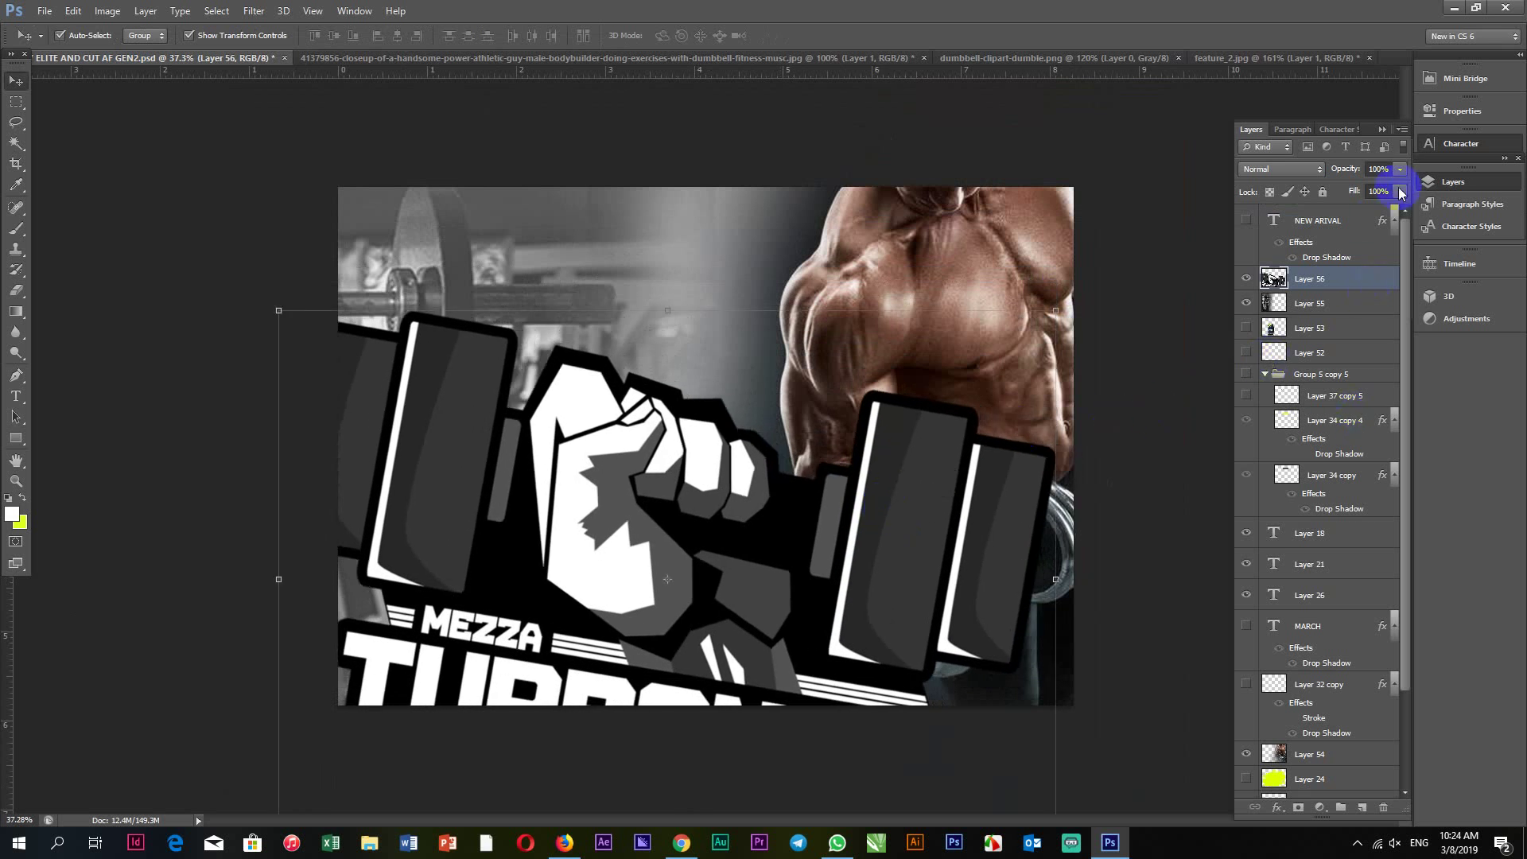
left_click(1353, 209)
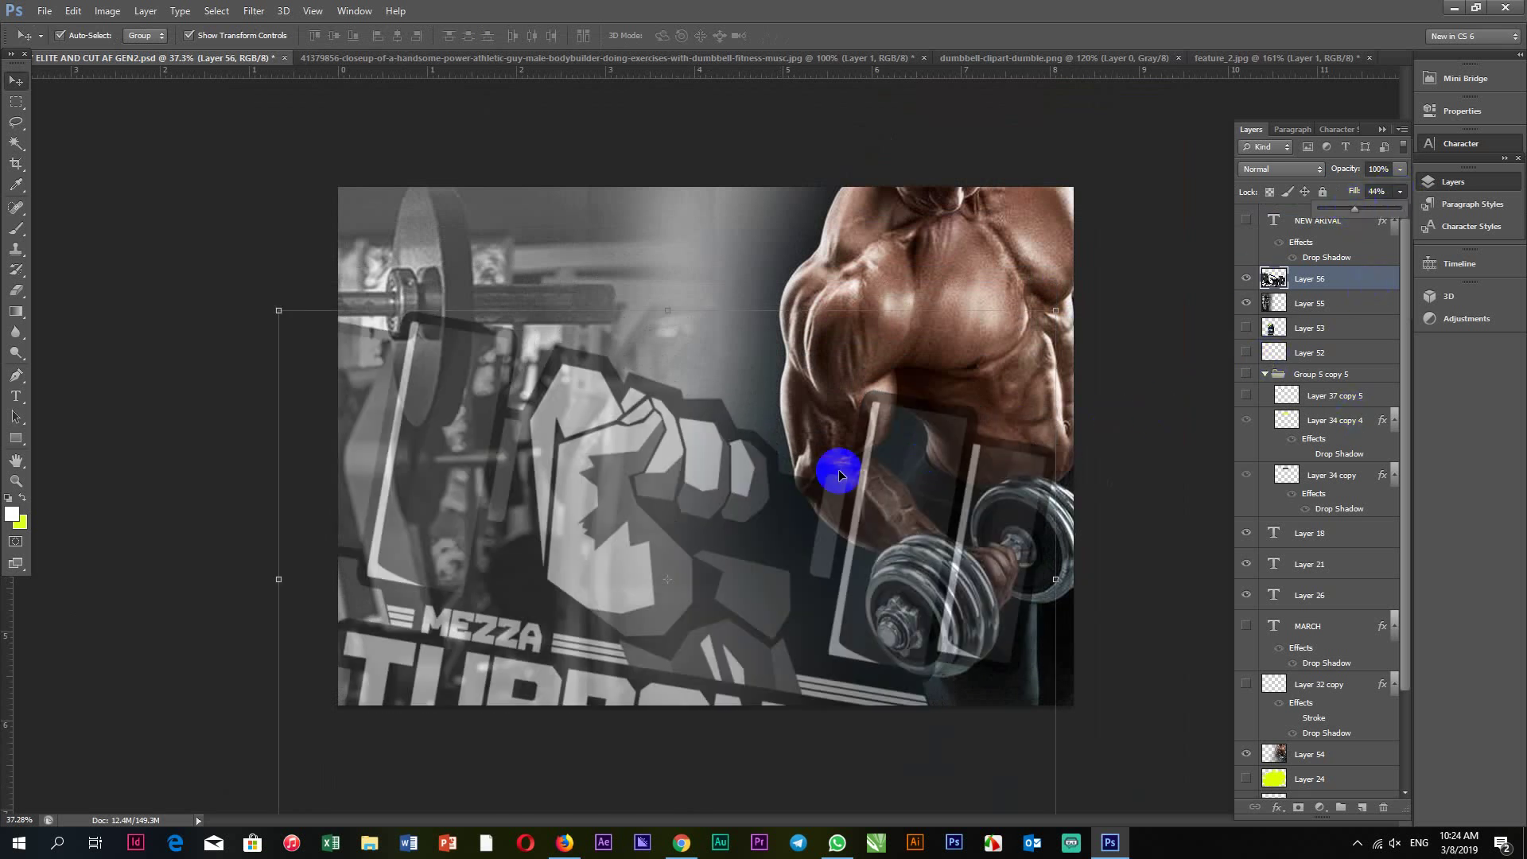
scroll(819, 469, "down", 1)
scroll(944, 530, "up", 1)
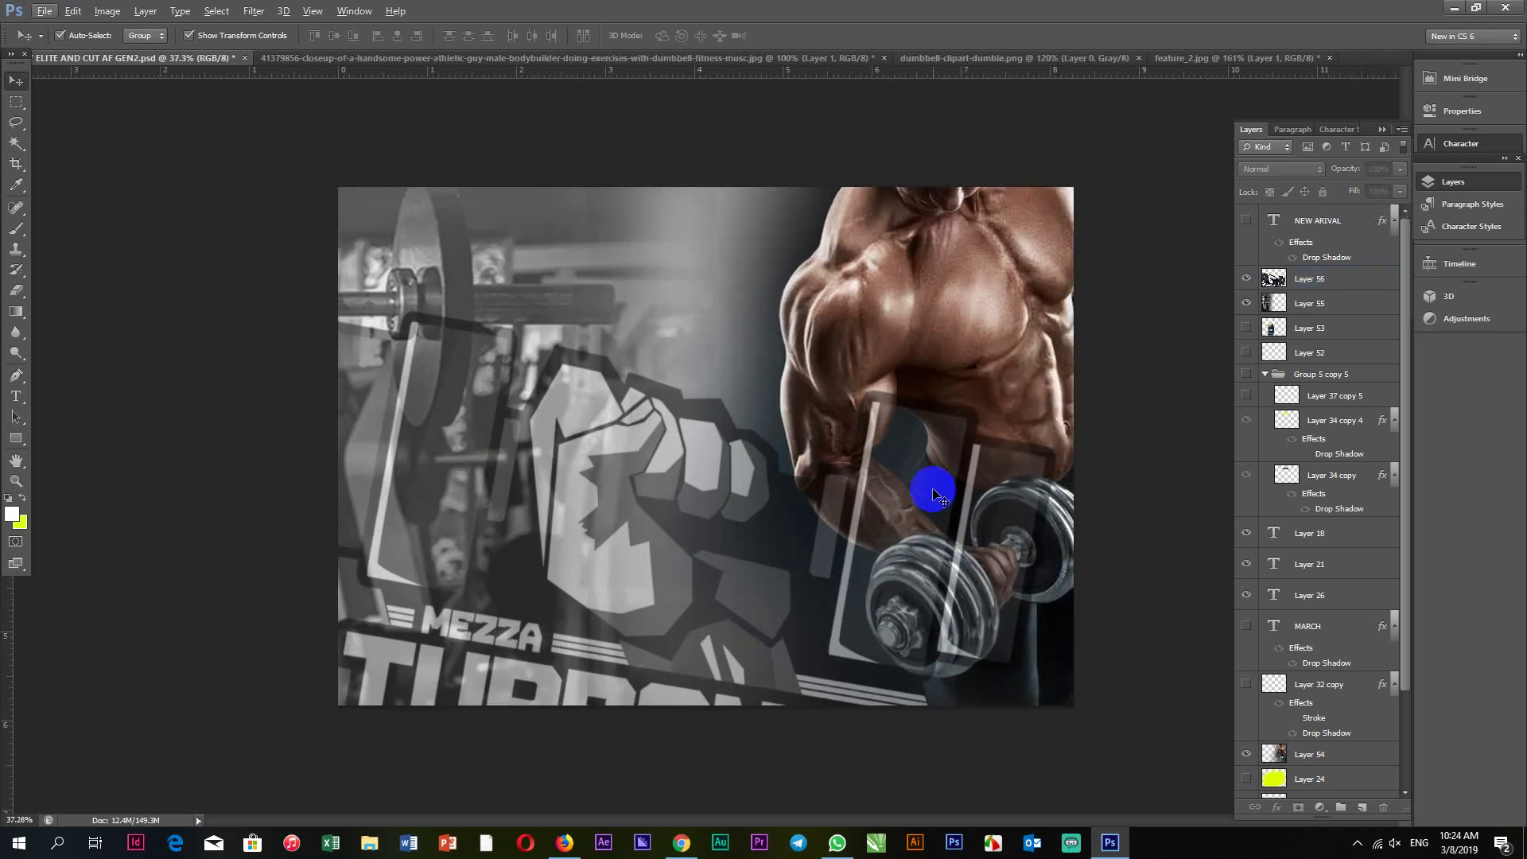
Move the faded logo down-left, trying a rotation but keeping it nearly level.
mouse_move(835, 501)
left_mouse_down()
mouse_move(714, 403)
mouse_move(714, 524)
mouse_move(711, 429)
left_mouse_up()
left_click_drag(1086, 239, 1011, 512)
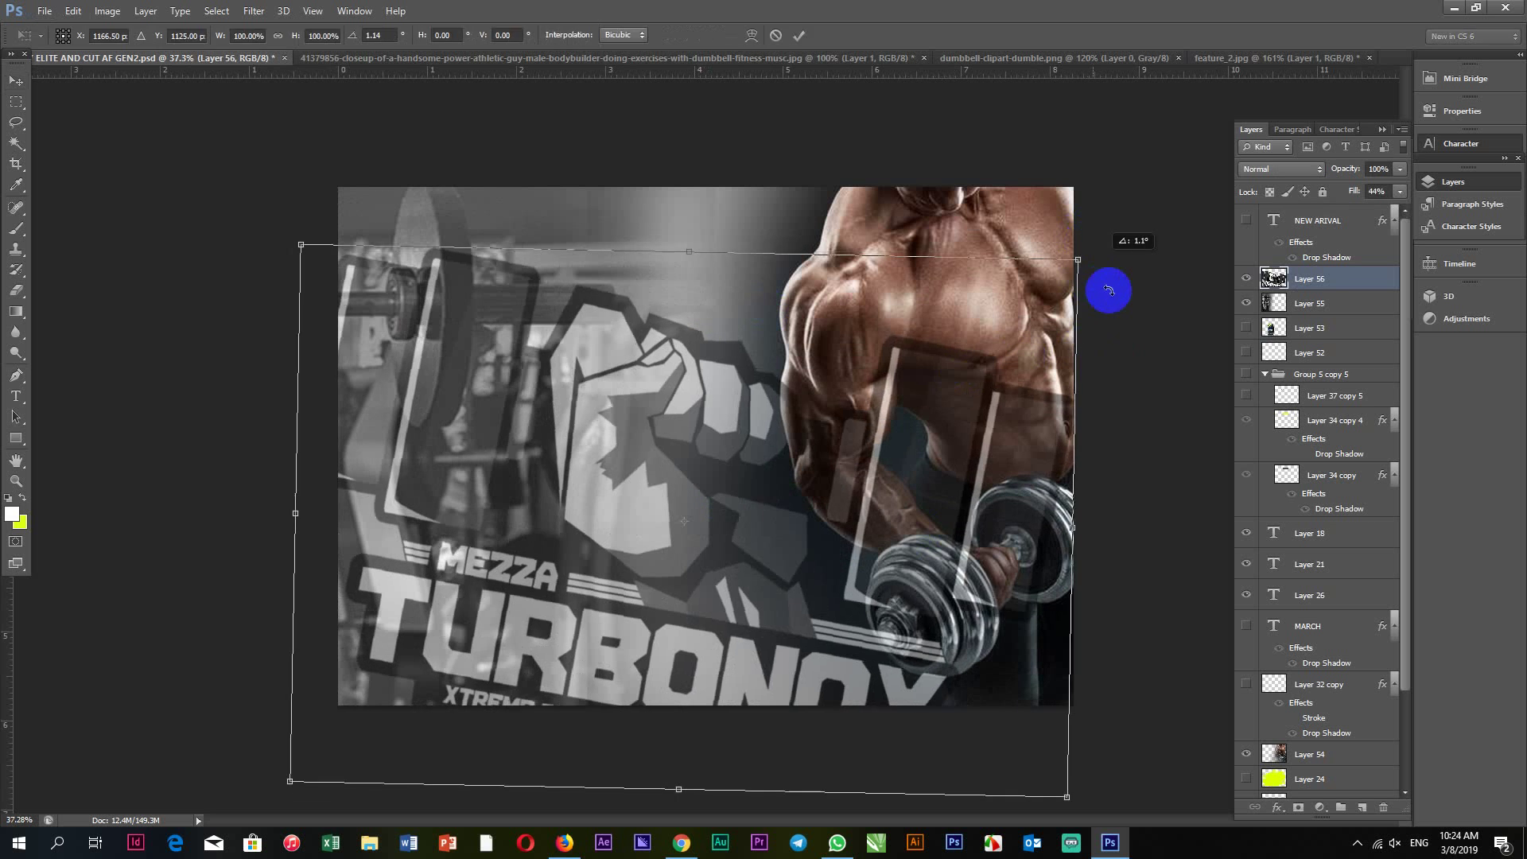
mouse_move(713, 480)
left_mouse_down()
mouse_move(666, 490)
mouse_move(569, 452)
left_mouse_up()
scroll(684, 452, "up", 2)
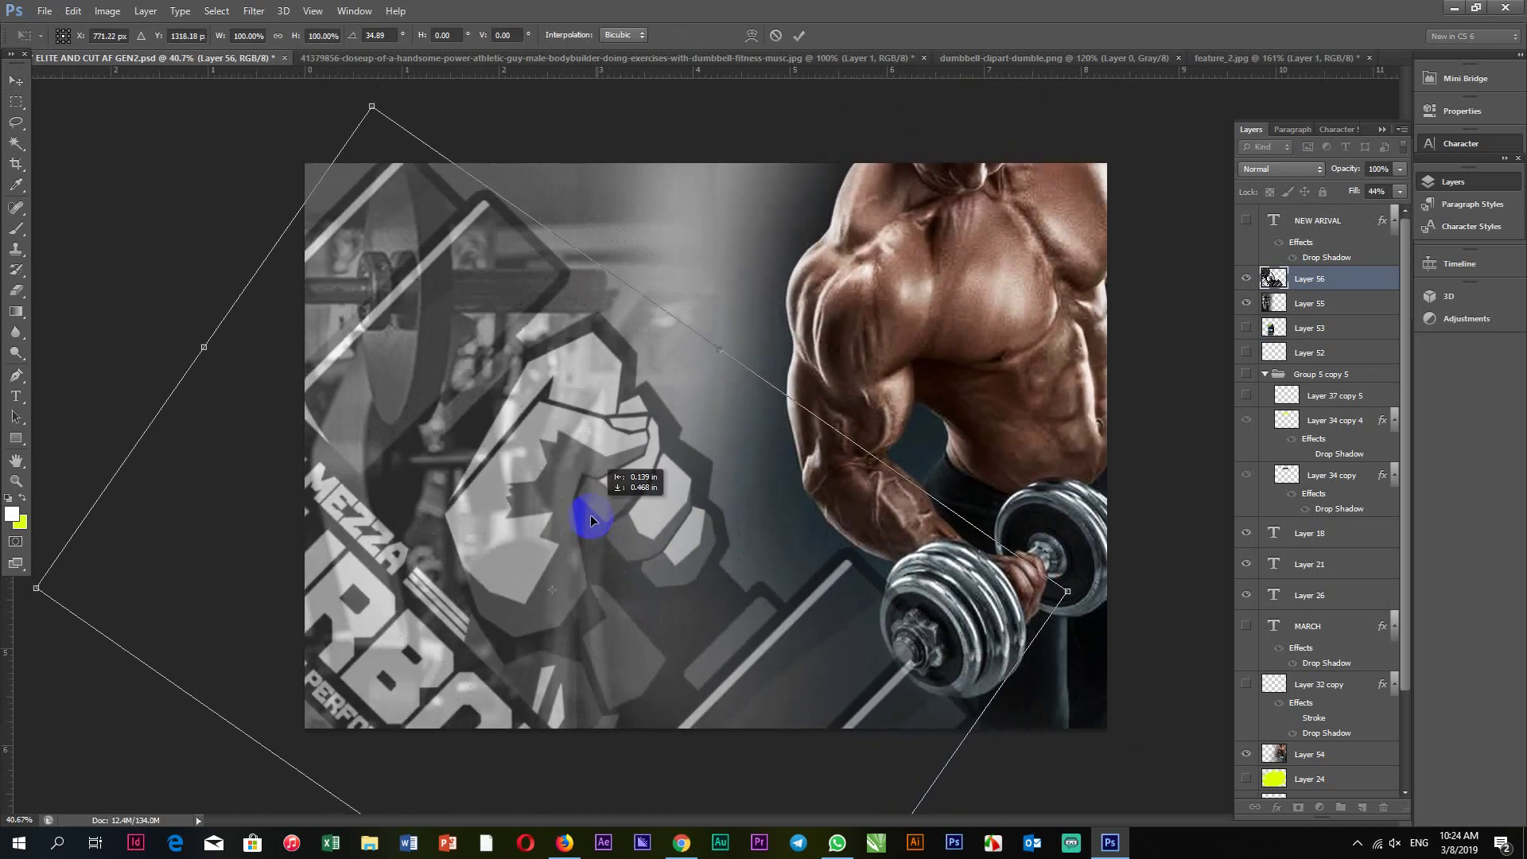
scroll(719, 408, "down", 2)
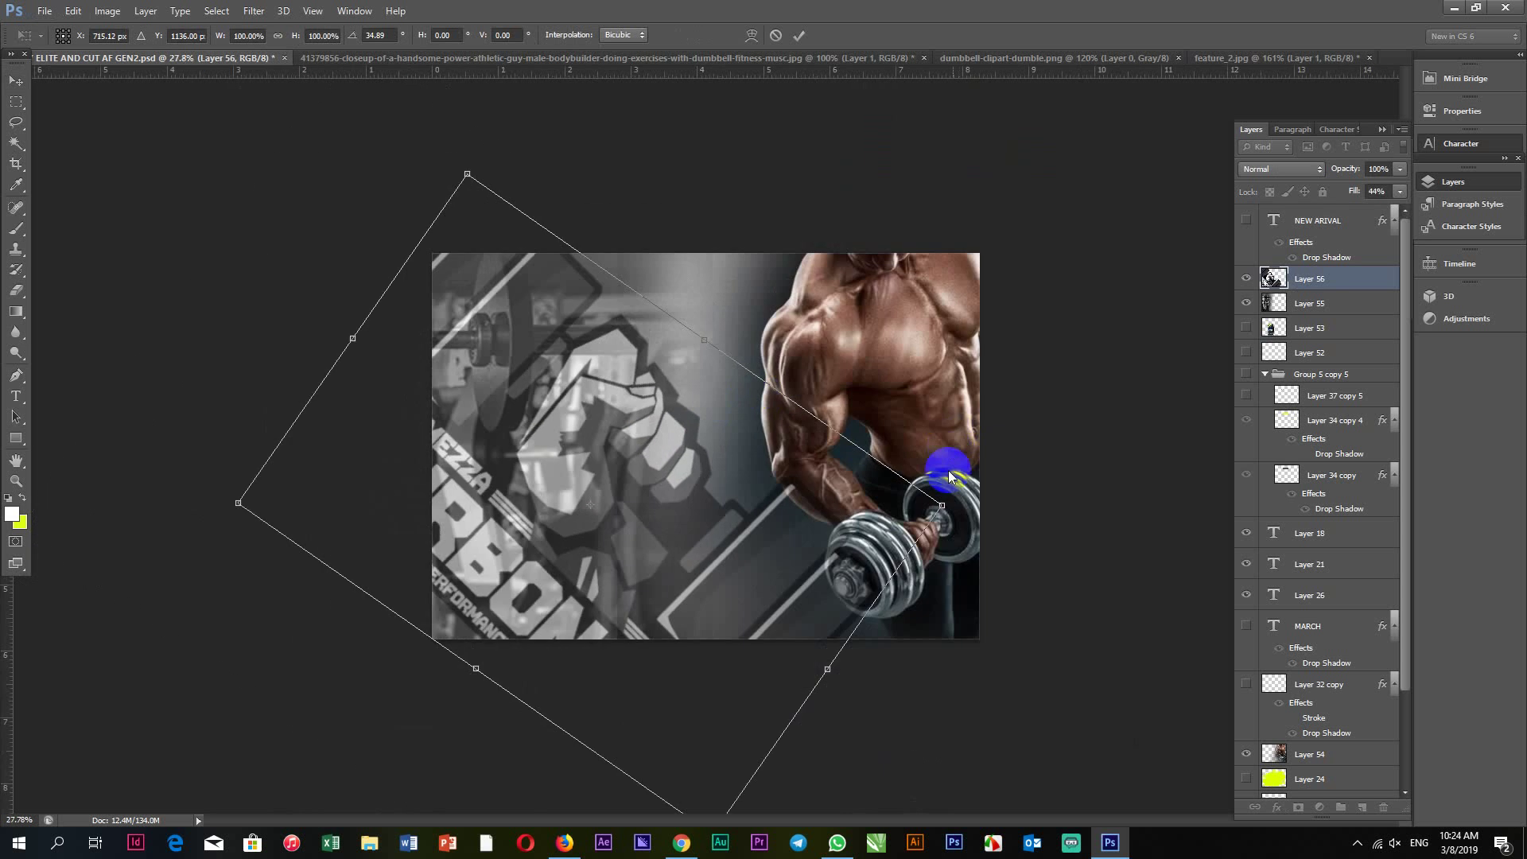
left_click_drag(963, 499, 795, 381)
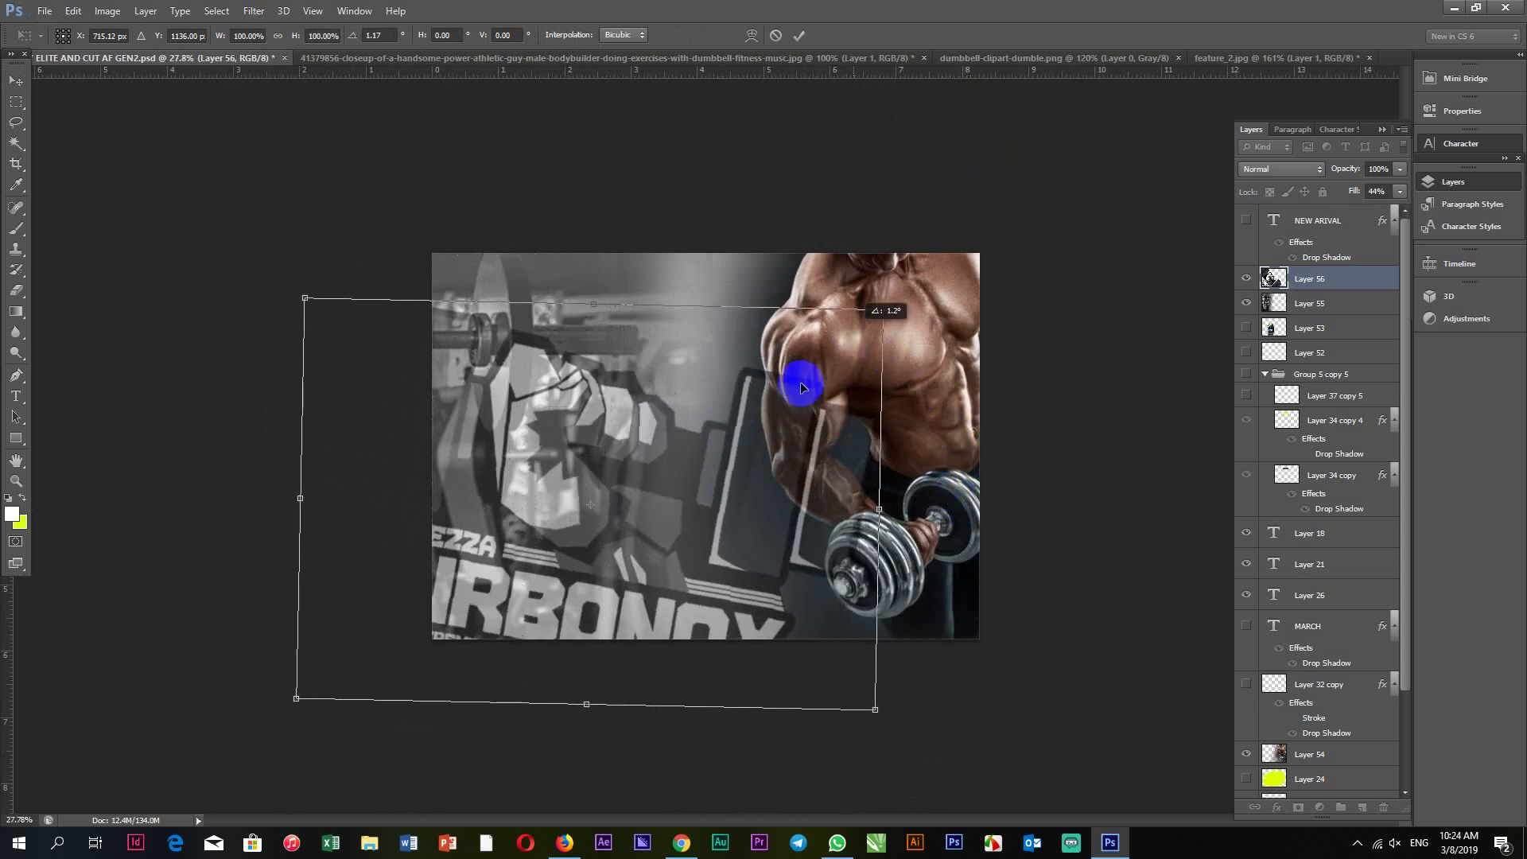
mouse_move(647, 474)
left_mouse_down()
mouse_move(545, 494)
mouse_move(1039, 443)
mouse_move(937, 504)
mouse_move(916, 579)
left_mouse_up()
left_click(889, 566)
key("Return")
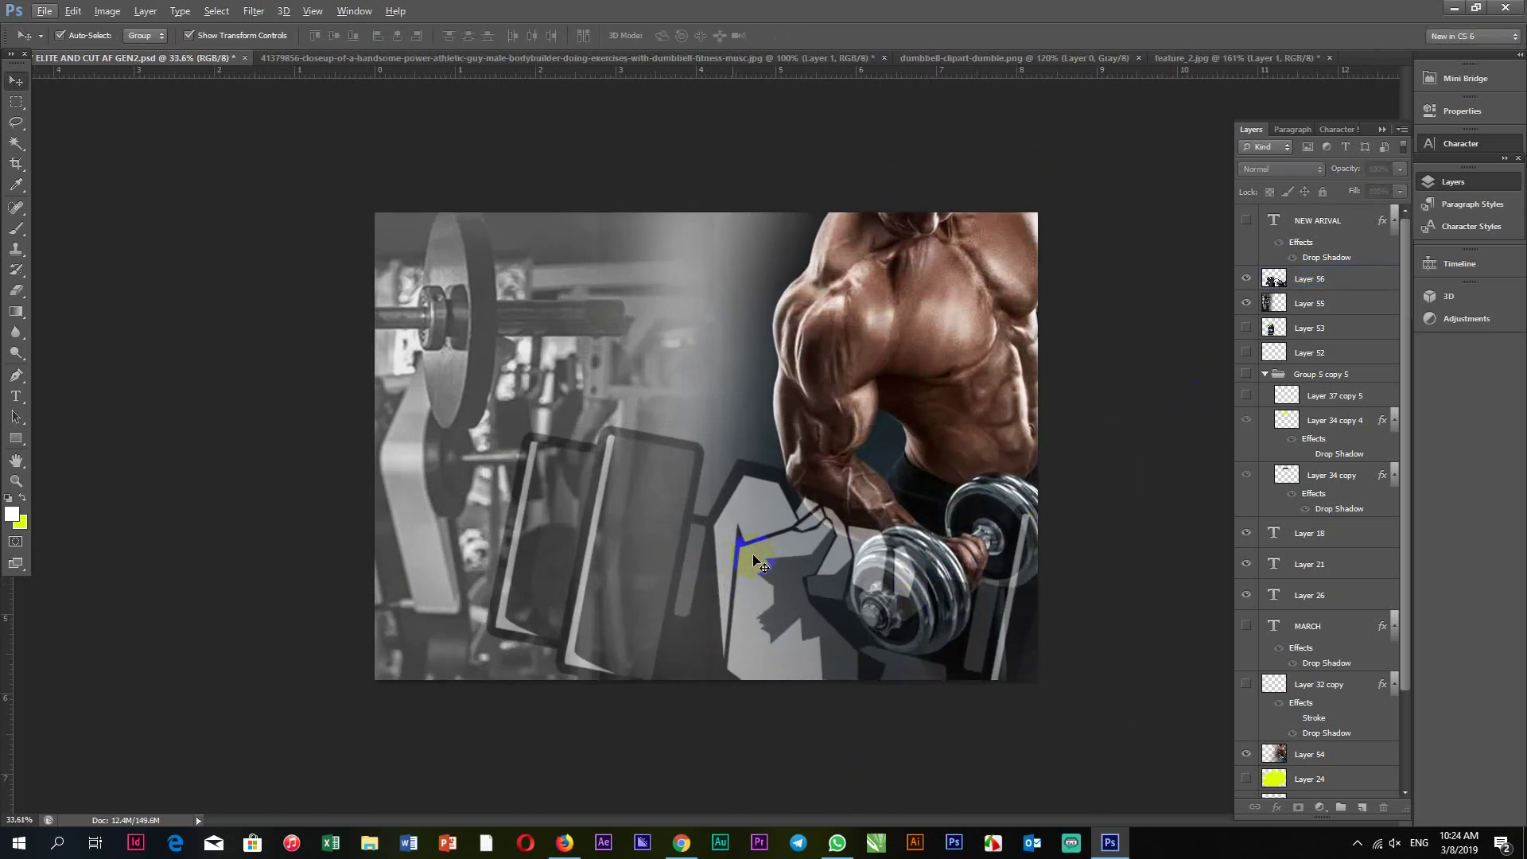
mouse_move(754, 560)
left_mouse_down()
mouse_move(649, 594)
mouse_move(613, 518)
mouse_move(608, 536)
left_mouse_up()
scroll(1058, 505, "down", 2)
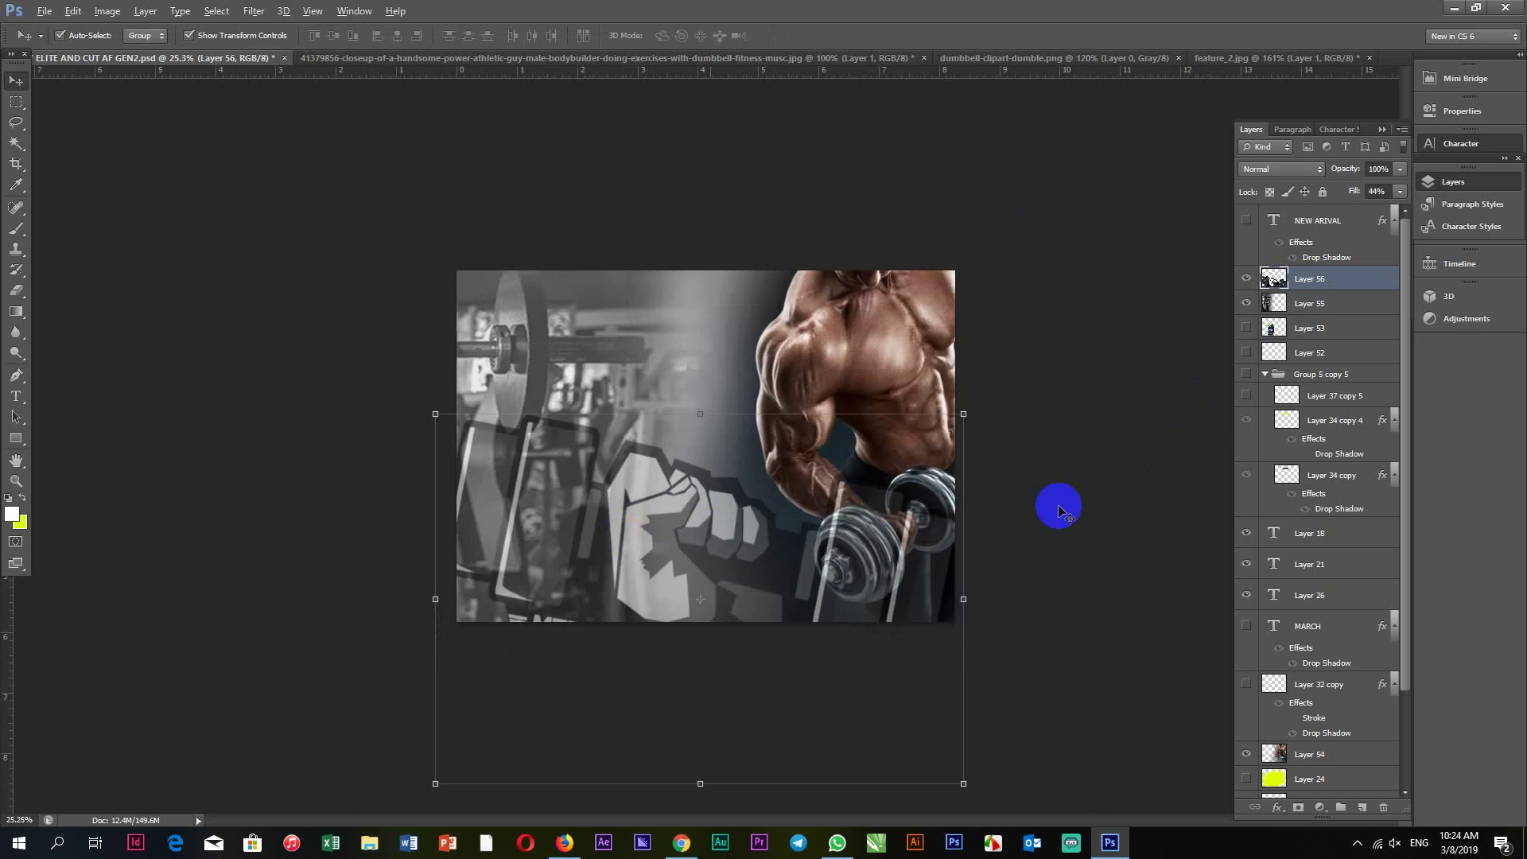
left_click(1034, 461)
Preview and re-hide Layer 33, then show the grungy concrete texture of Layer 1 copy.
scroll(1034, 461, "up", 4)
scroll(1066, 480, "down", 1)
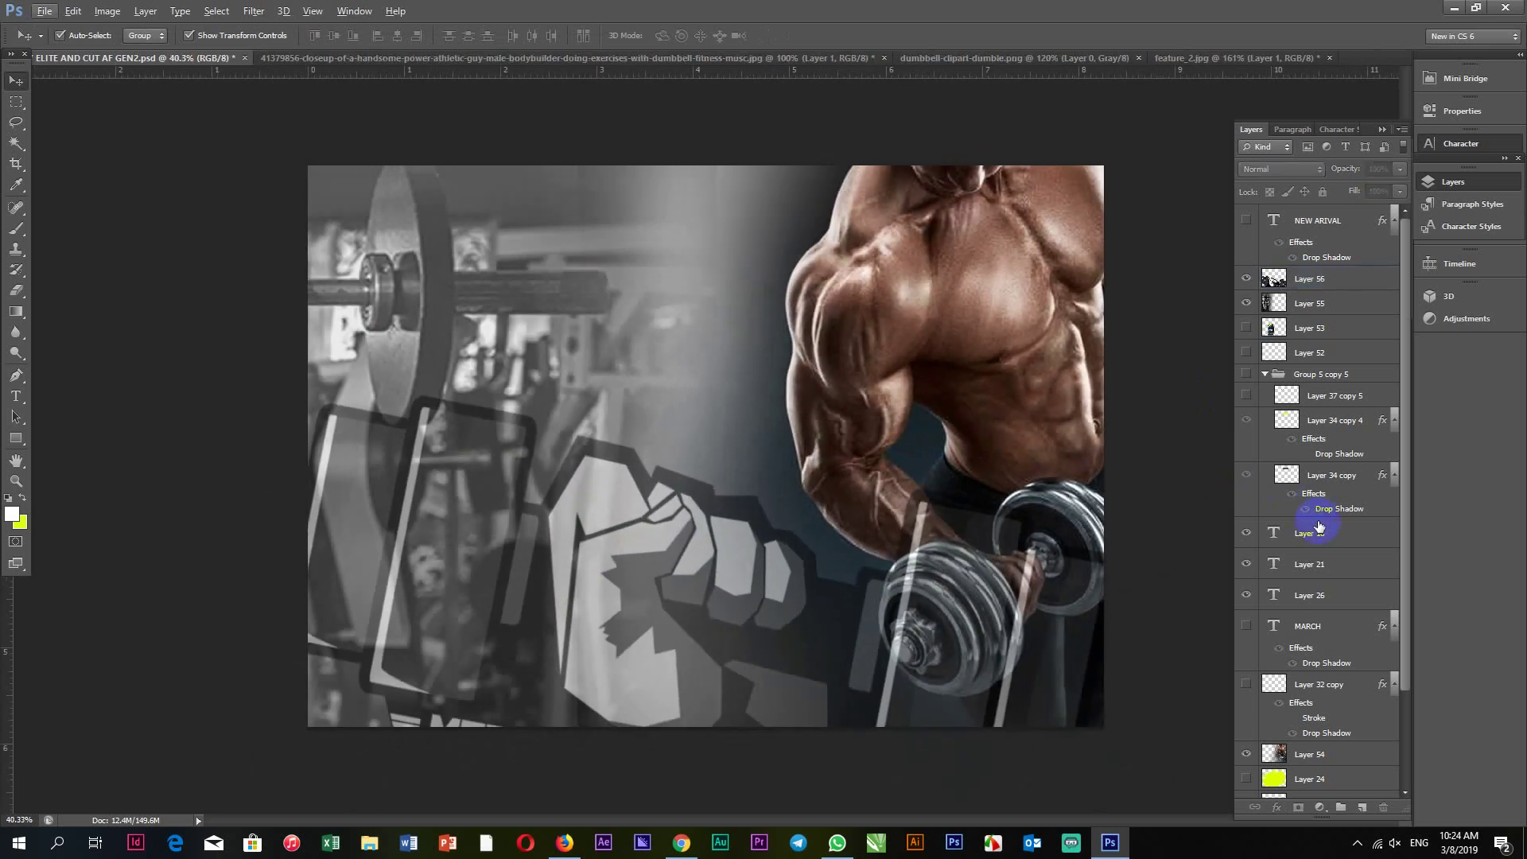
scroll(1319, 527, "down", 3)
left_click(1245, 712)
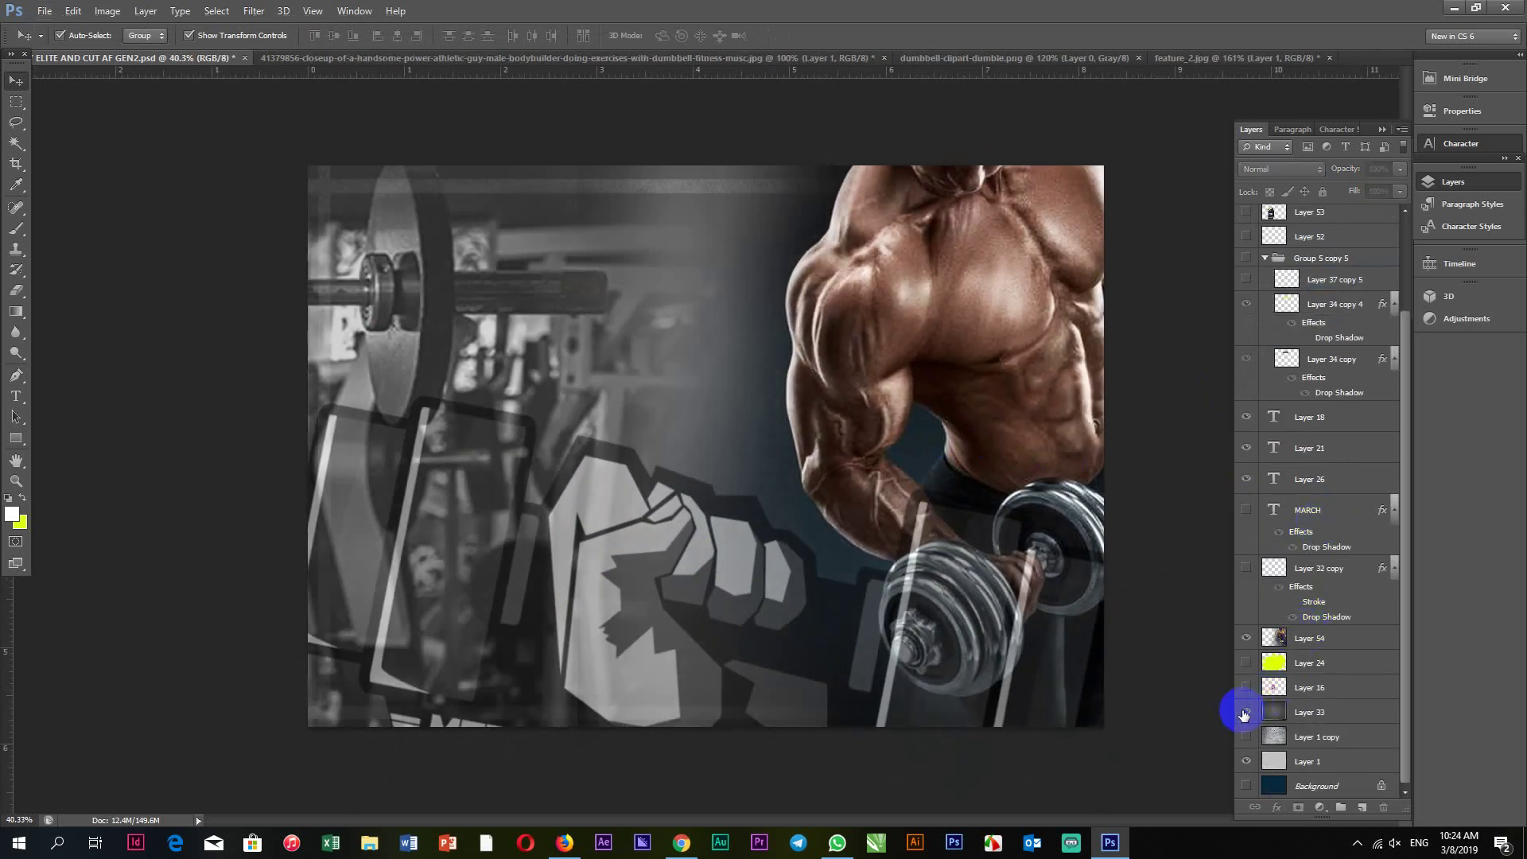
left_click(1245, 713)
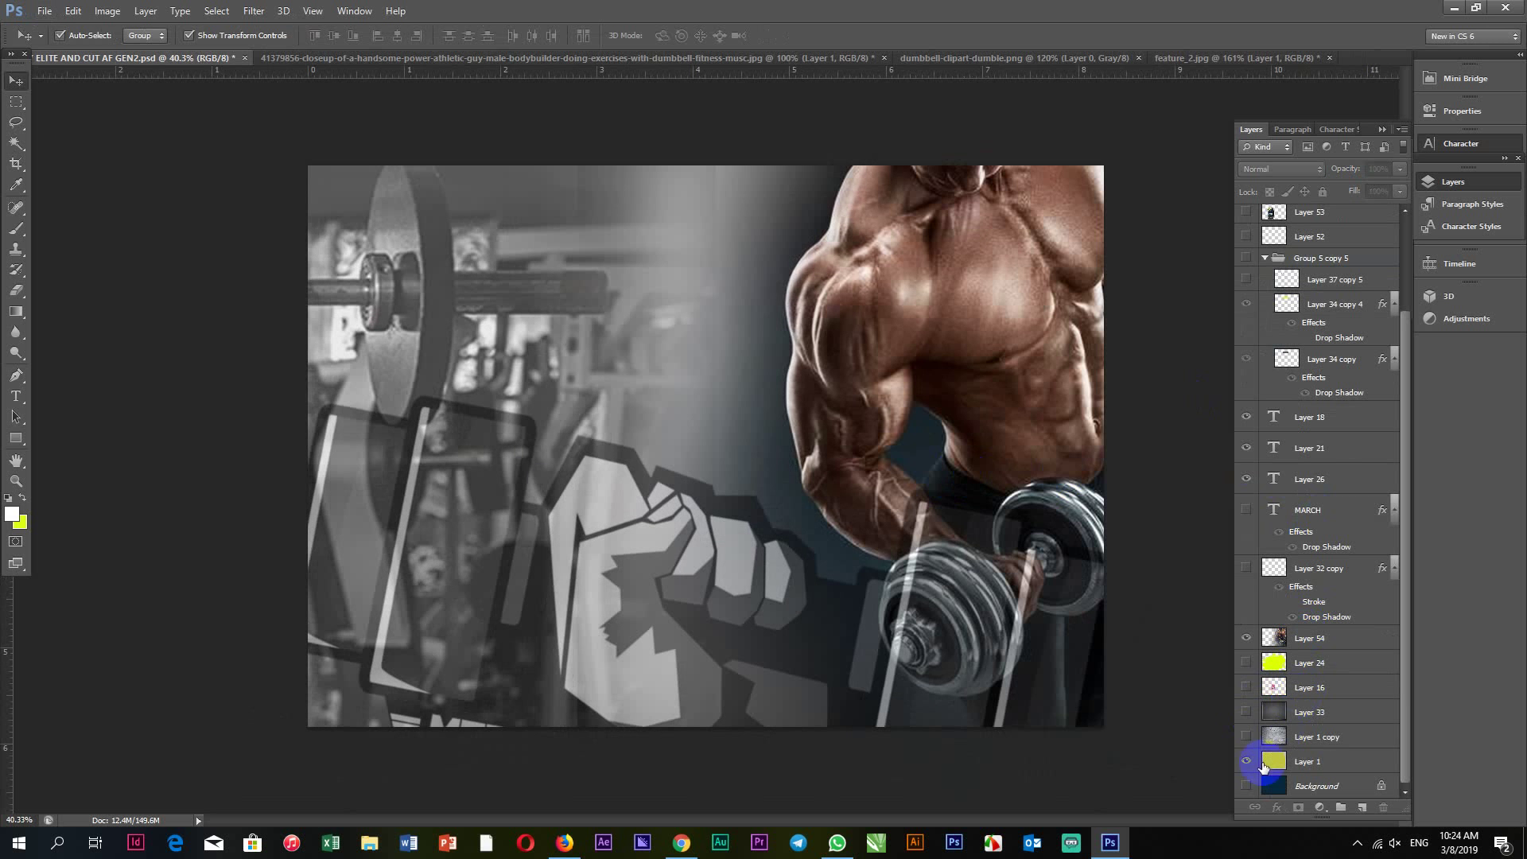
left_click(1246, 737)
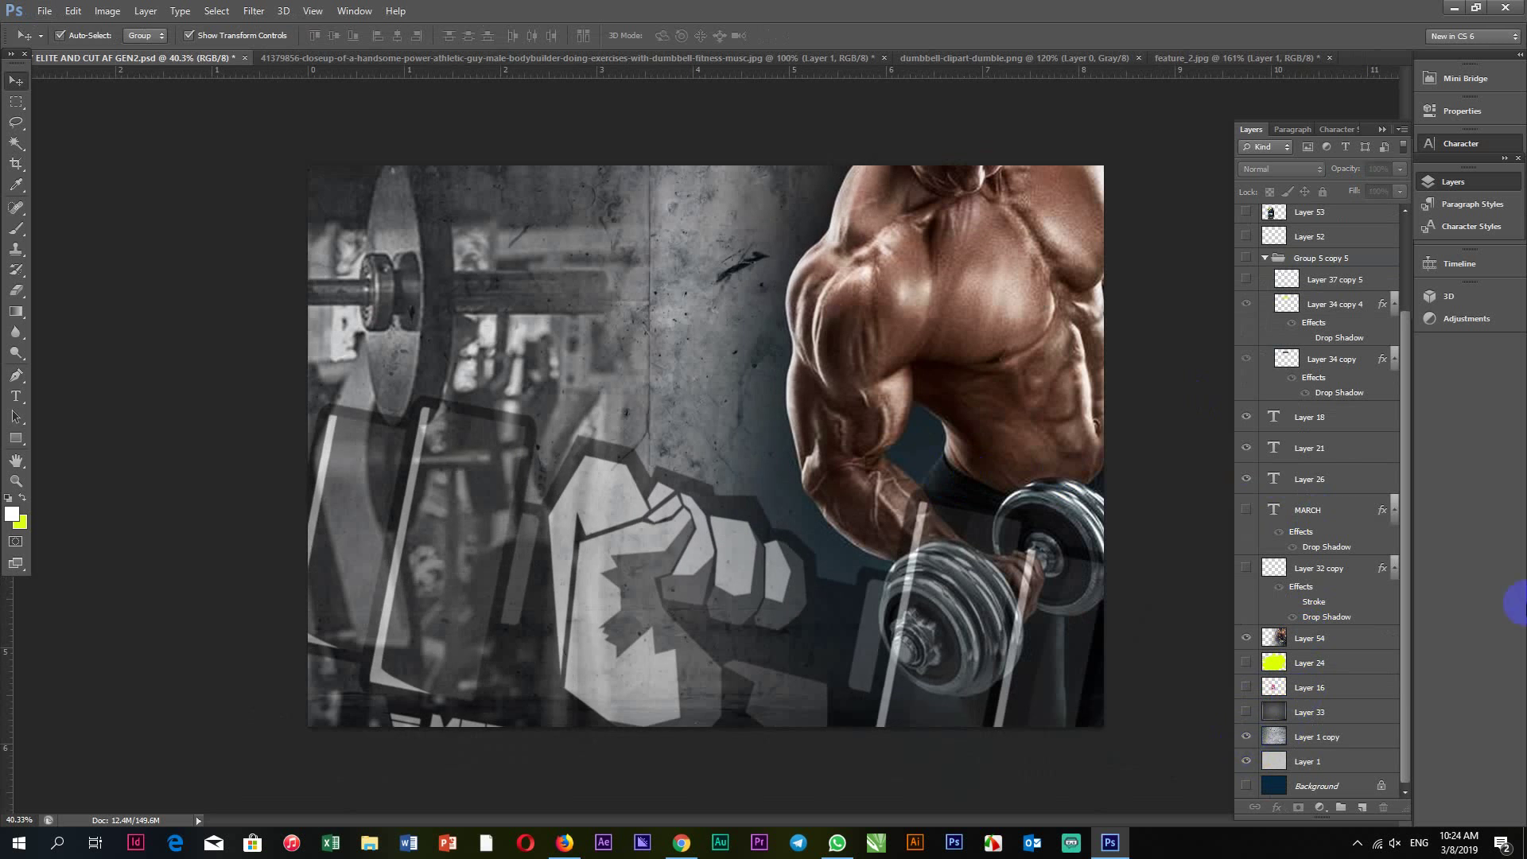
Nudge the faded fist logo further left and down.
left_click_drag(615, 506, 583, 518)
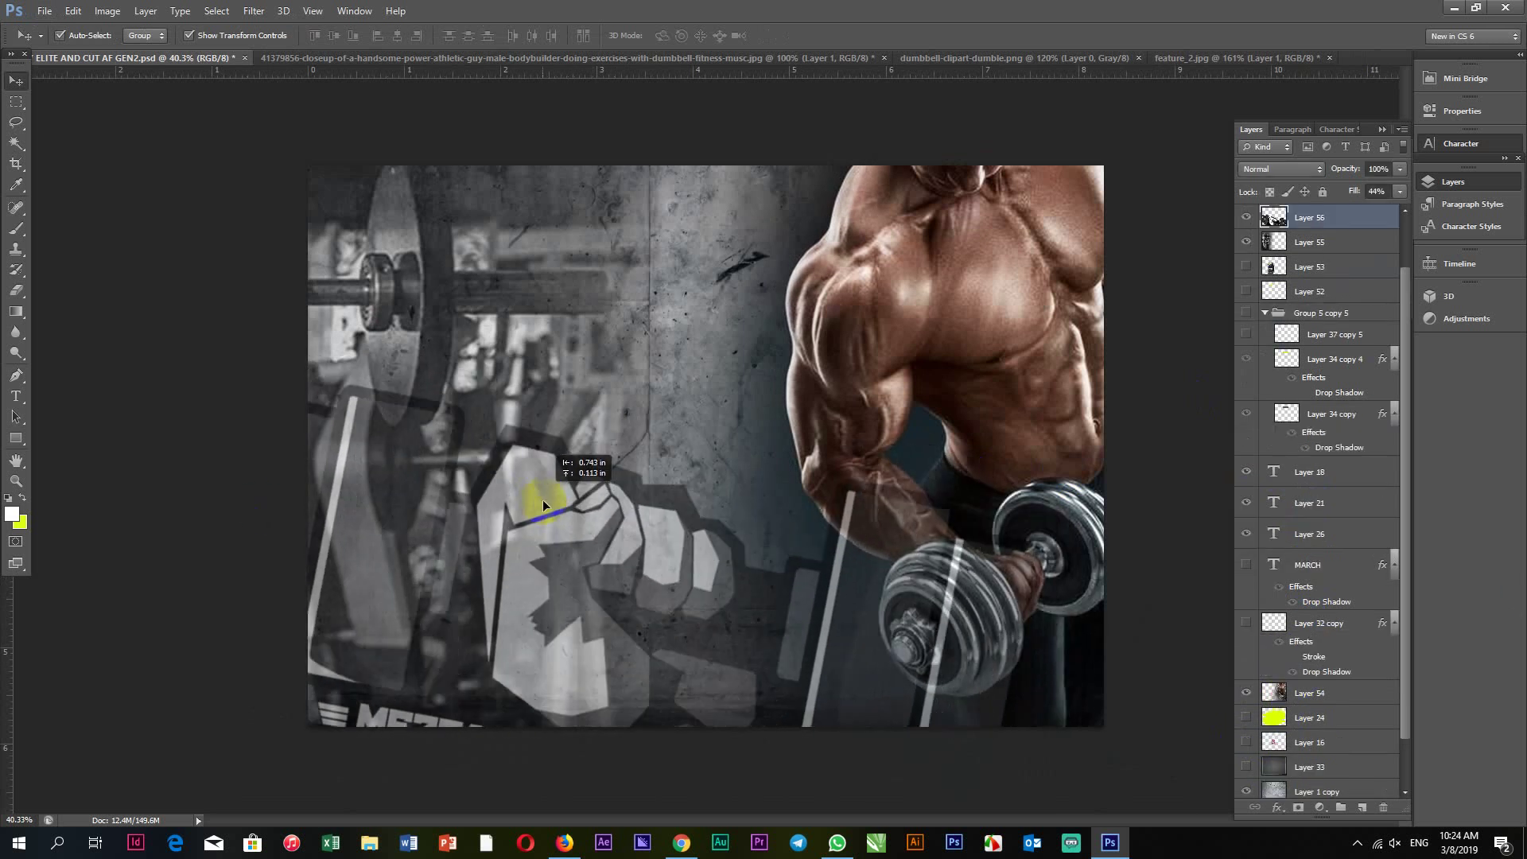
scroll(829, 368, "down", 1)
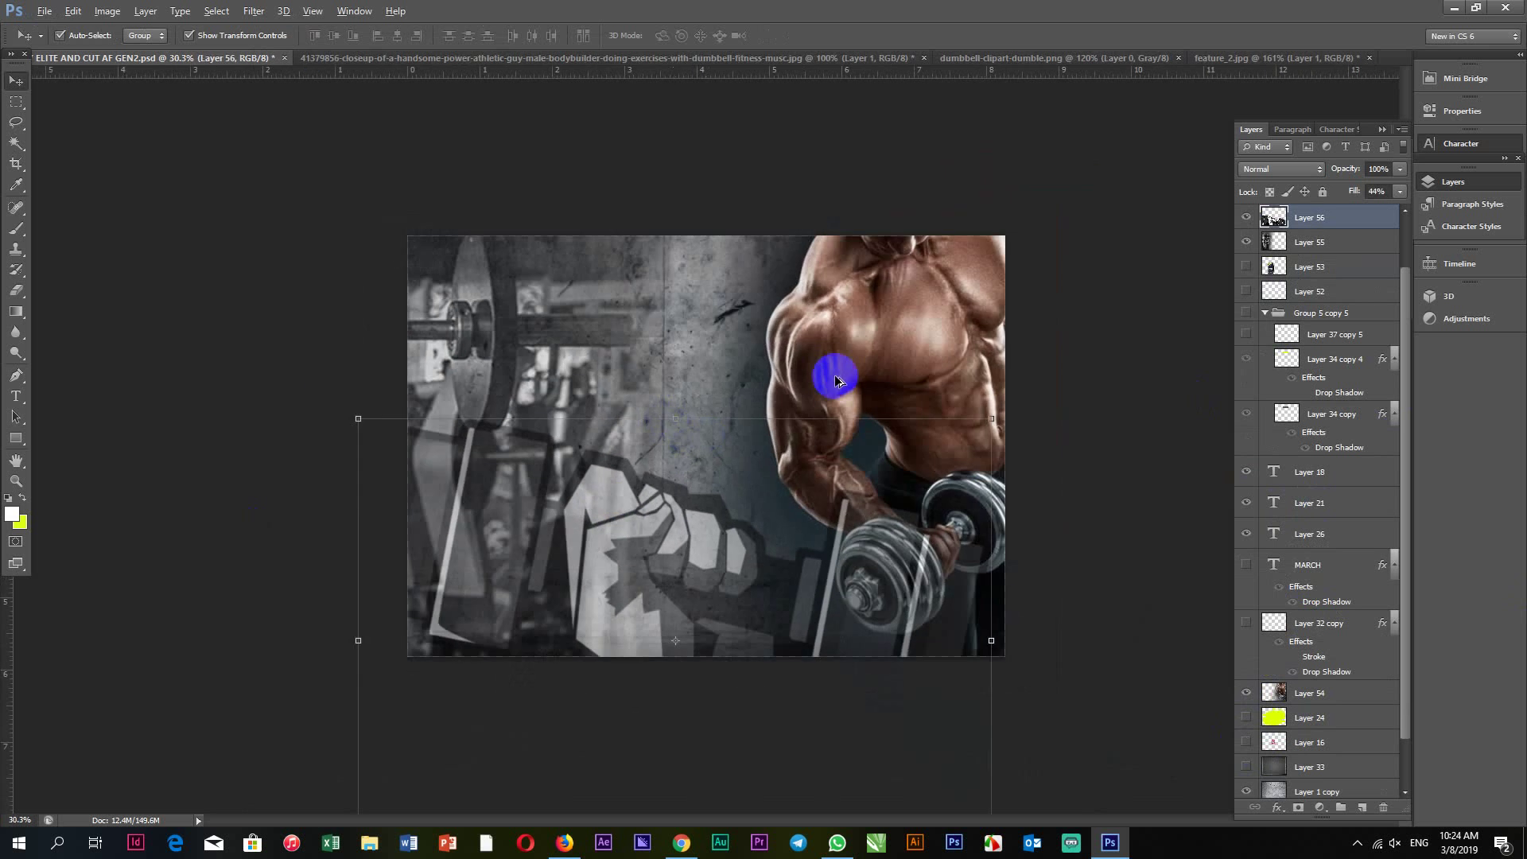
scroll(686, 483, "up", 1)
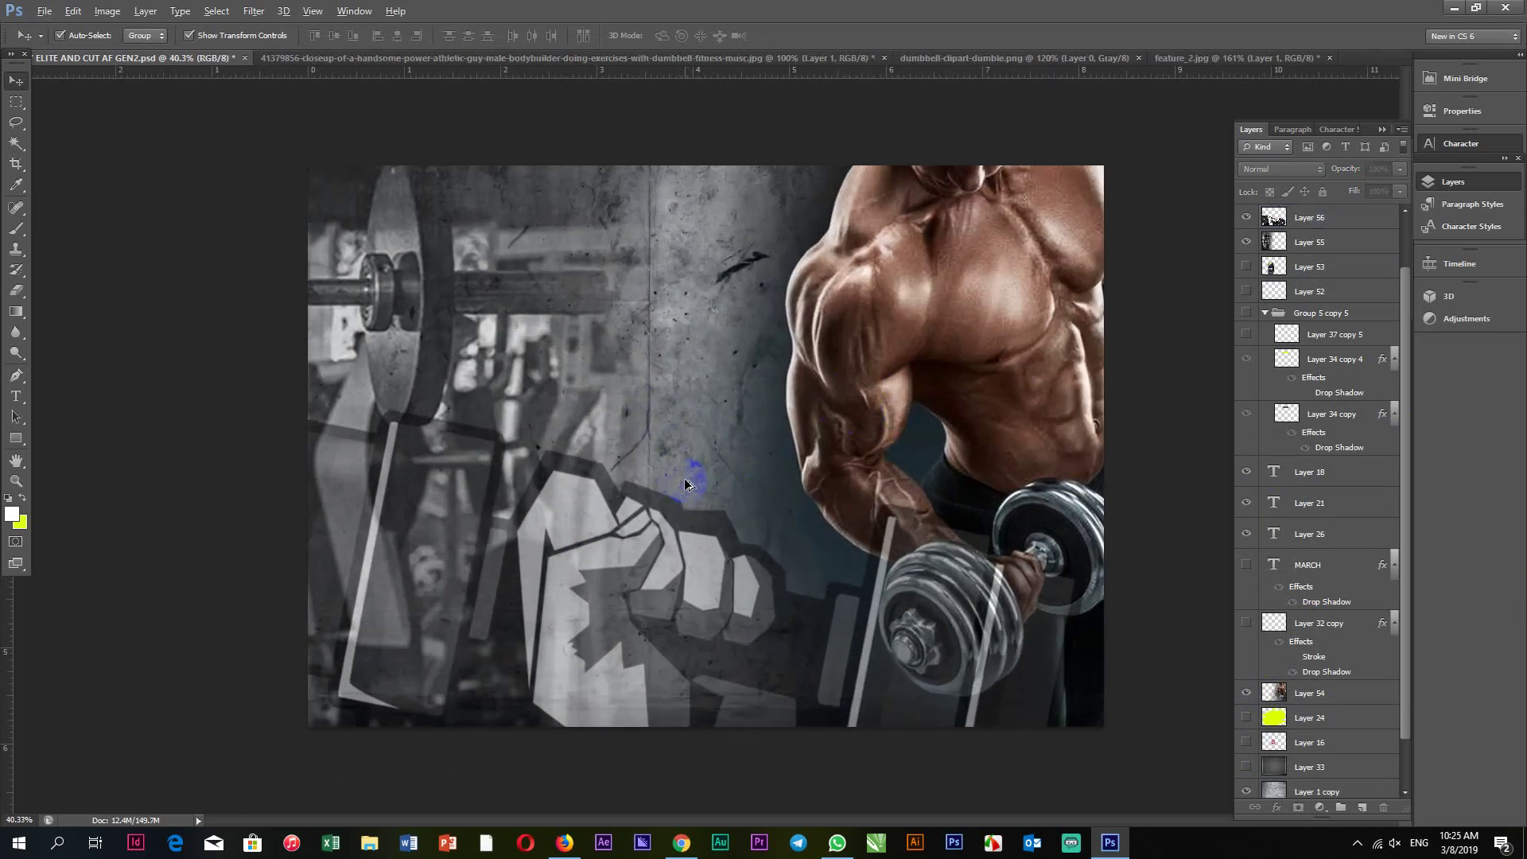
scroll(883, 398, "down", 2)
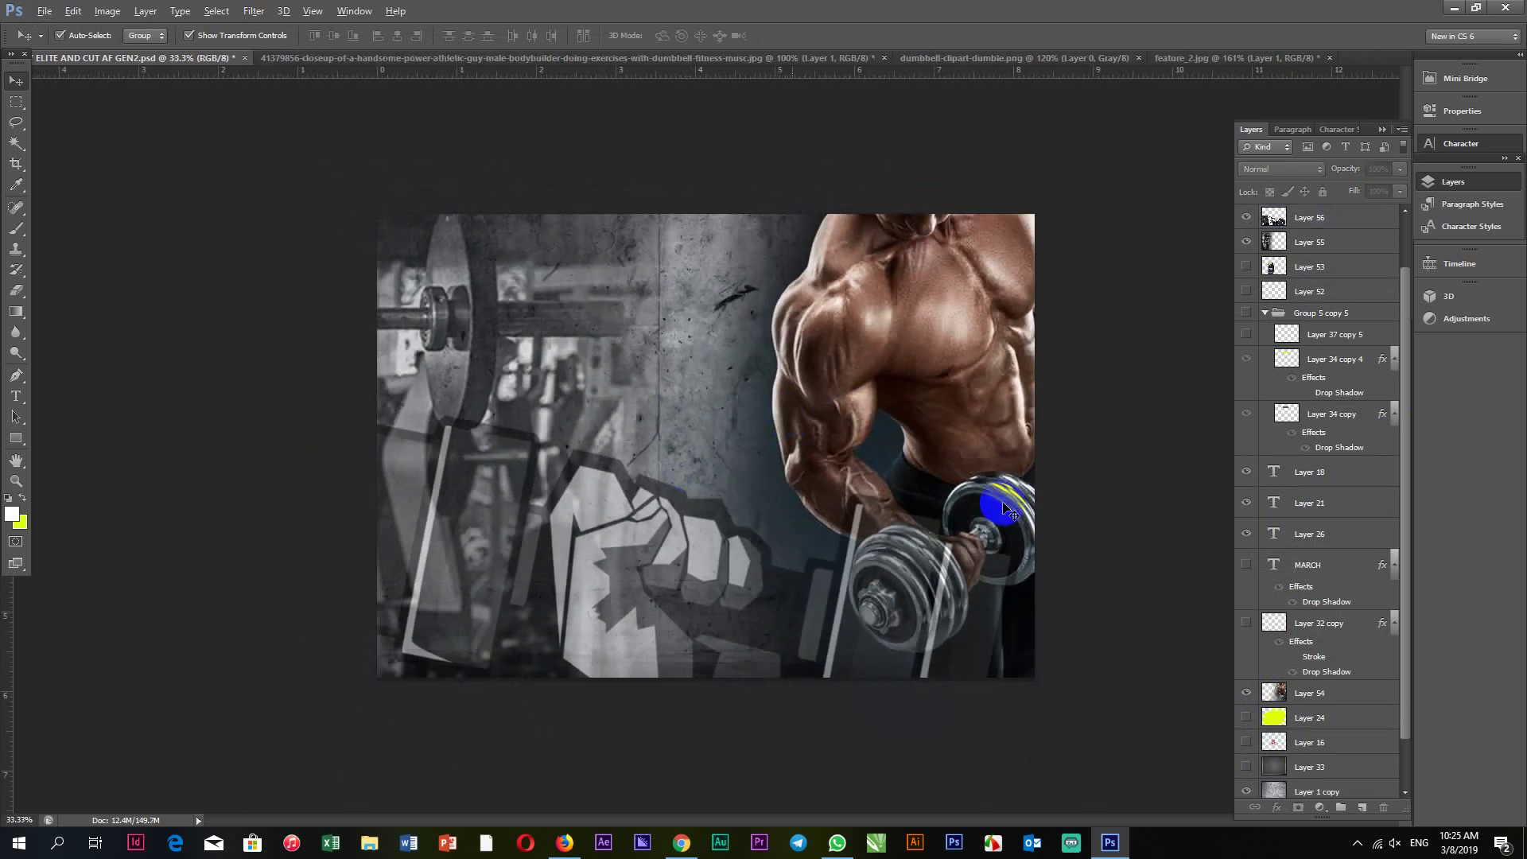
left_click(1247, 717)
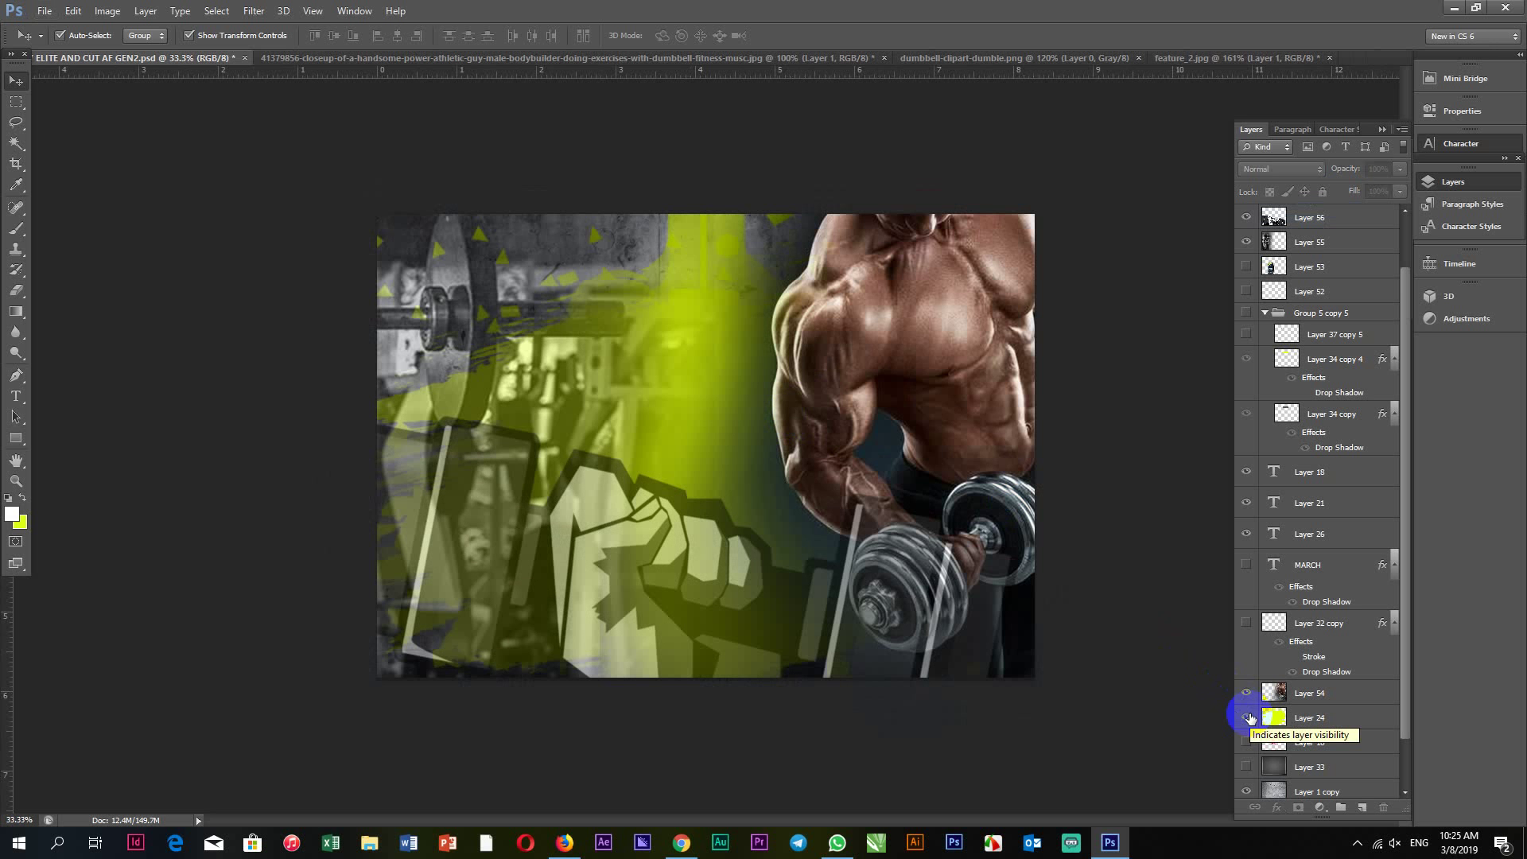
left_click(1248, 717)
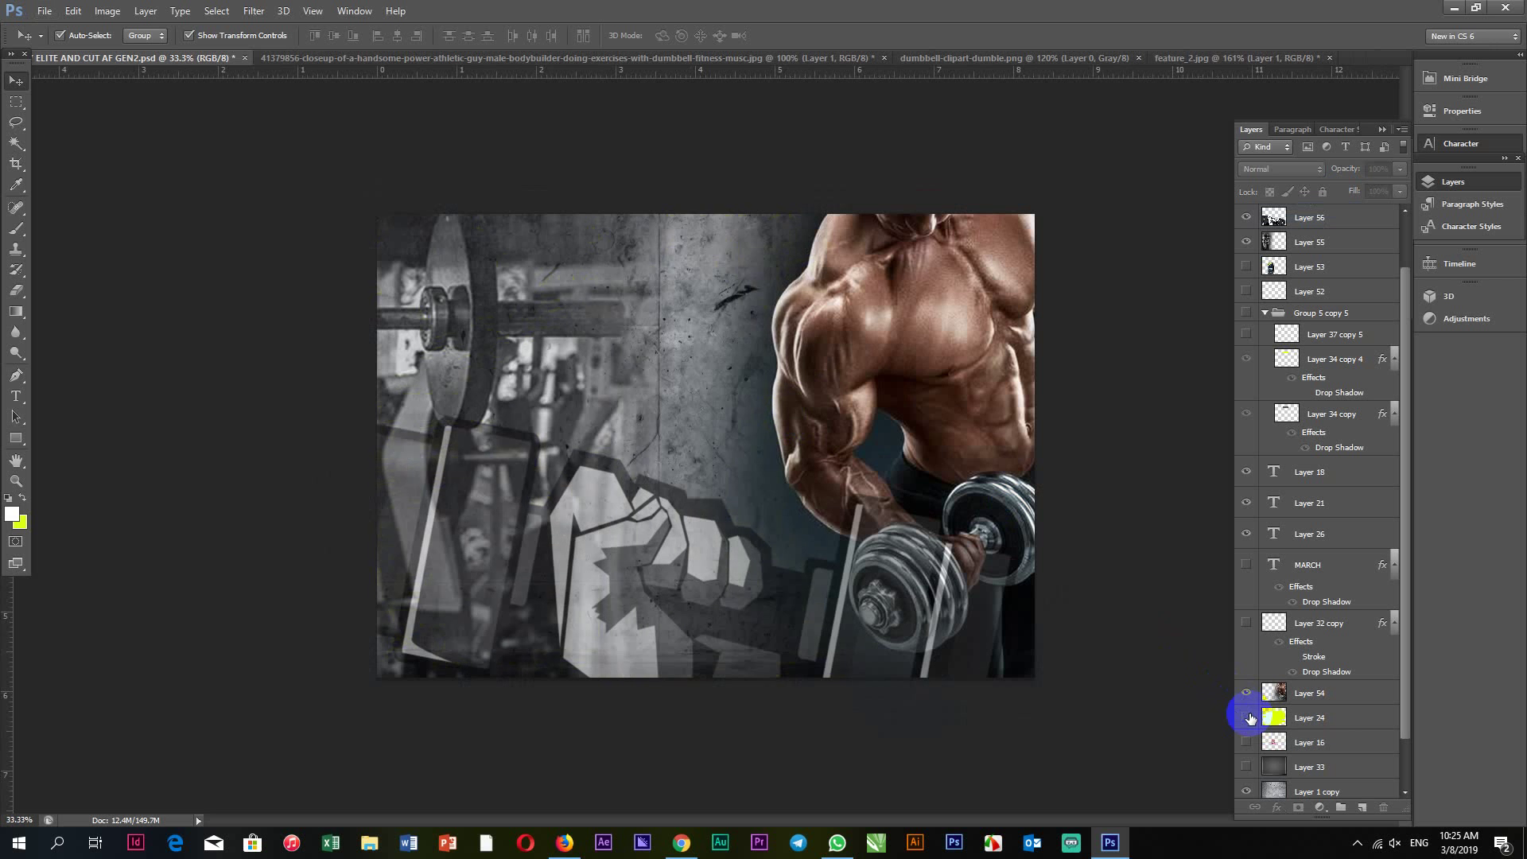
scroll(1029, 409, "up", 2)
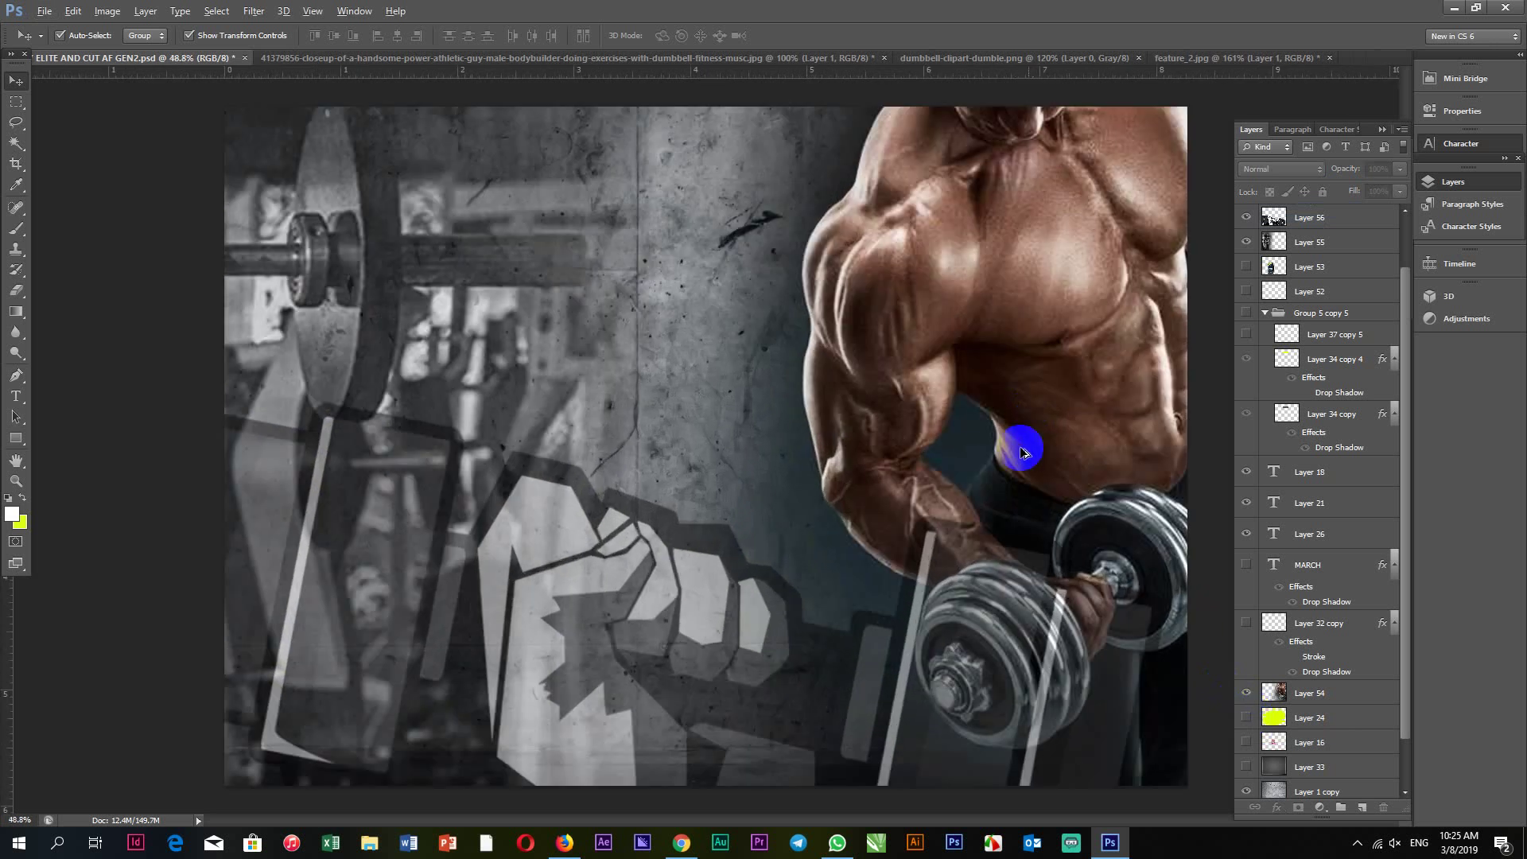
scroll(977, 448, "down", 1)
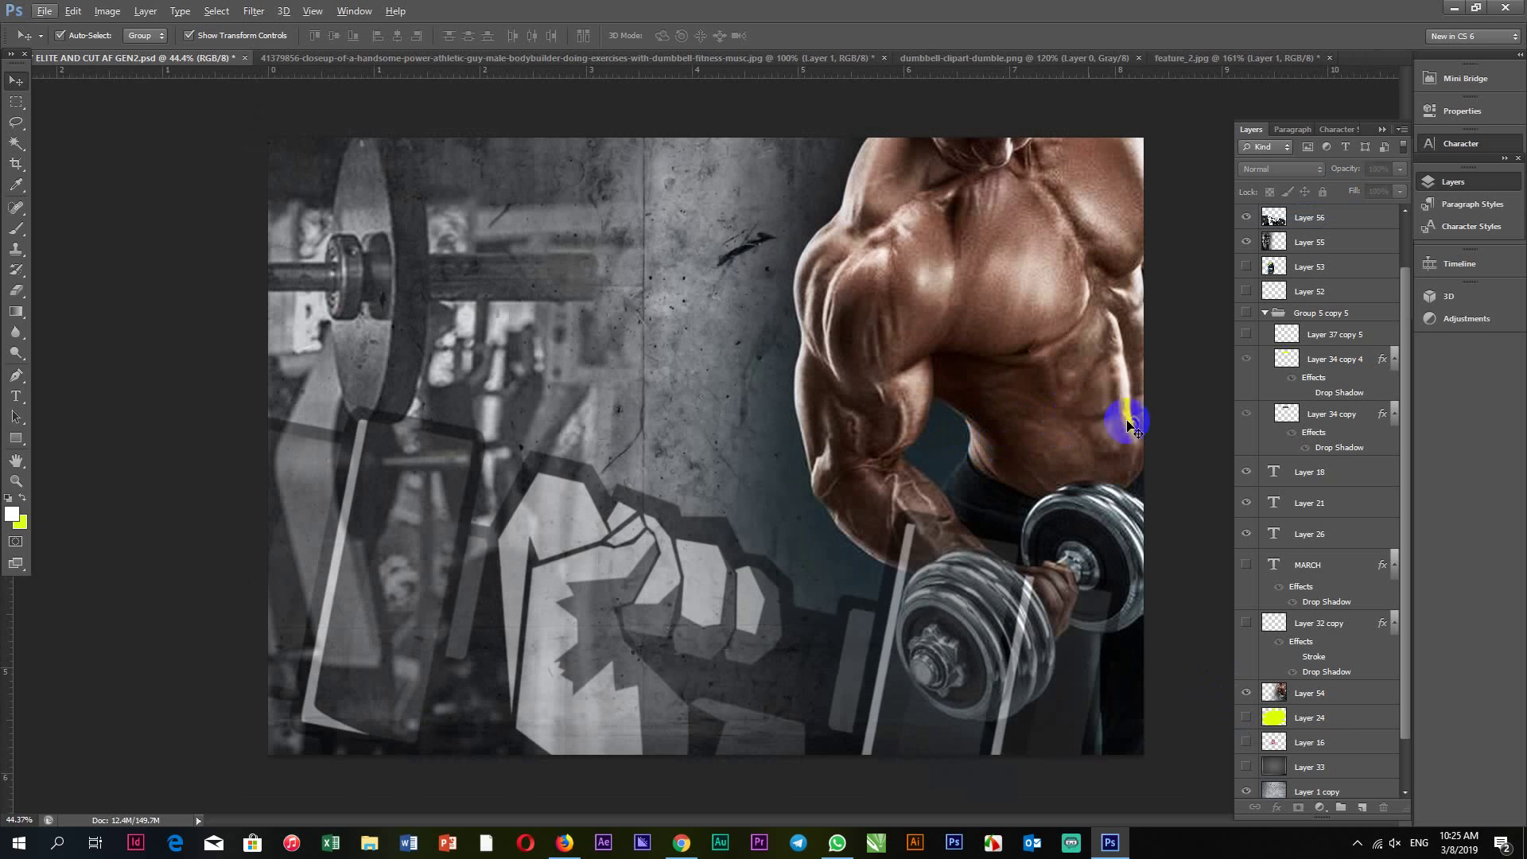
scroll(1132, 447, "up", 2)
scroll(1030, 420, "up", 1)
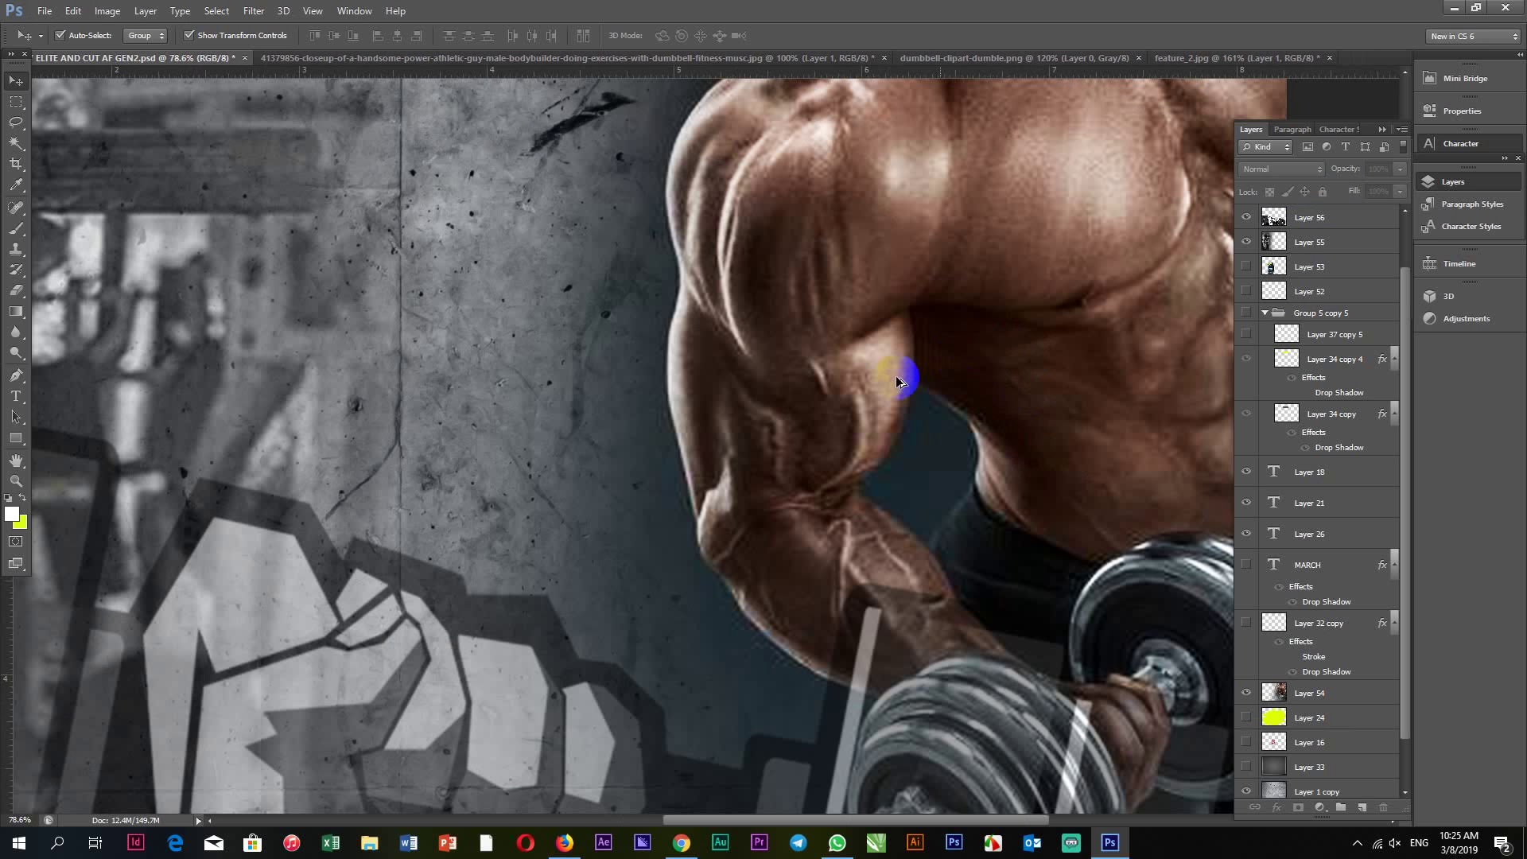
scroll(895, 375, "down", 3)
scroll(1199, 337, "up", 1)
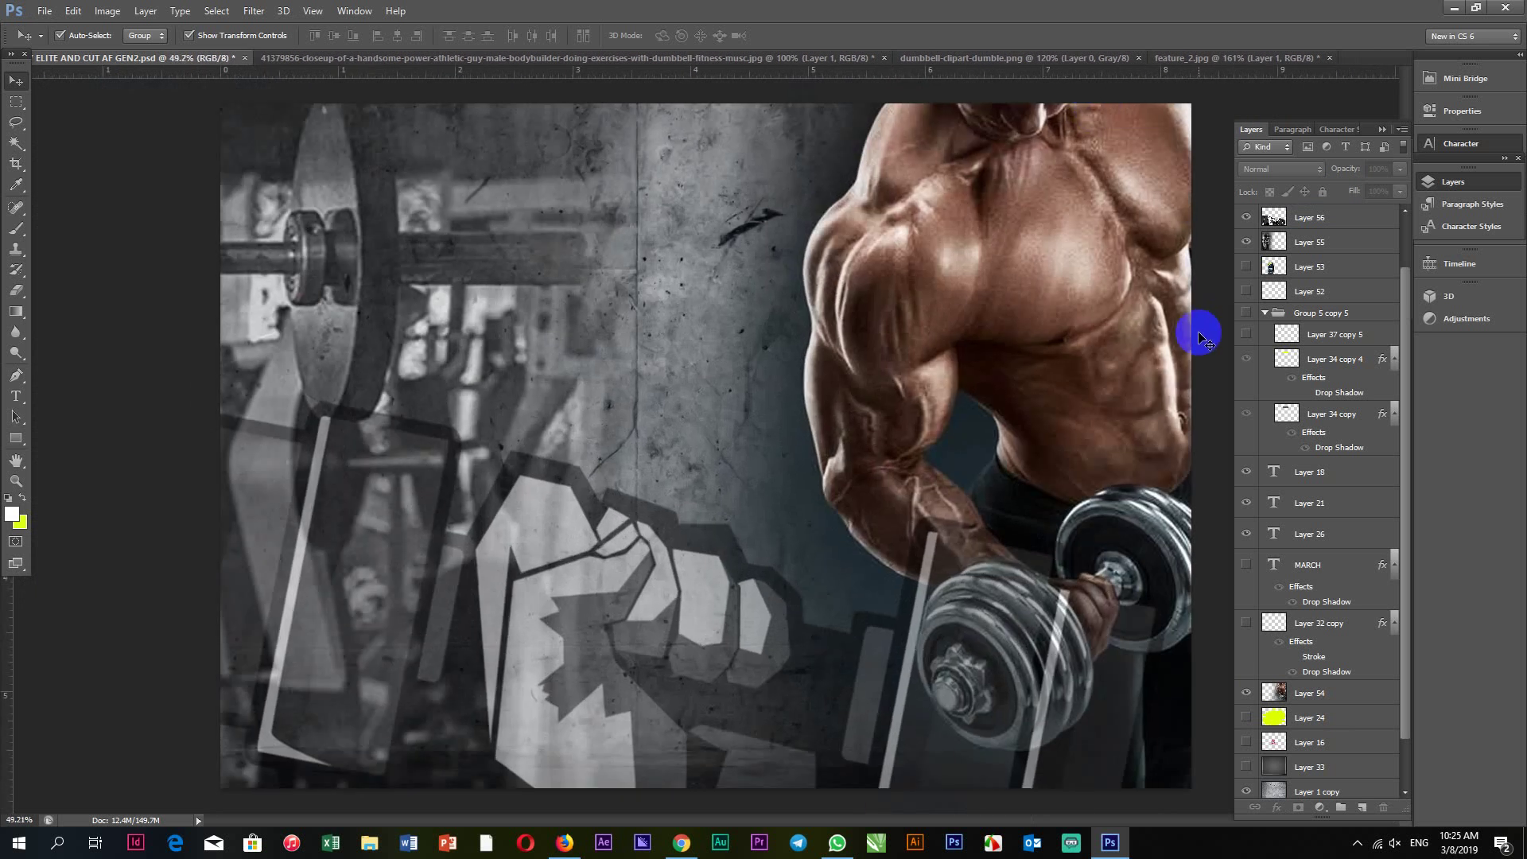
scroll(1102, 263, "down", 1)
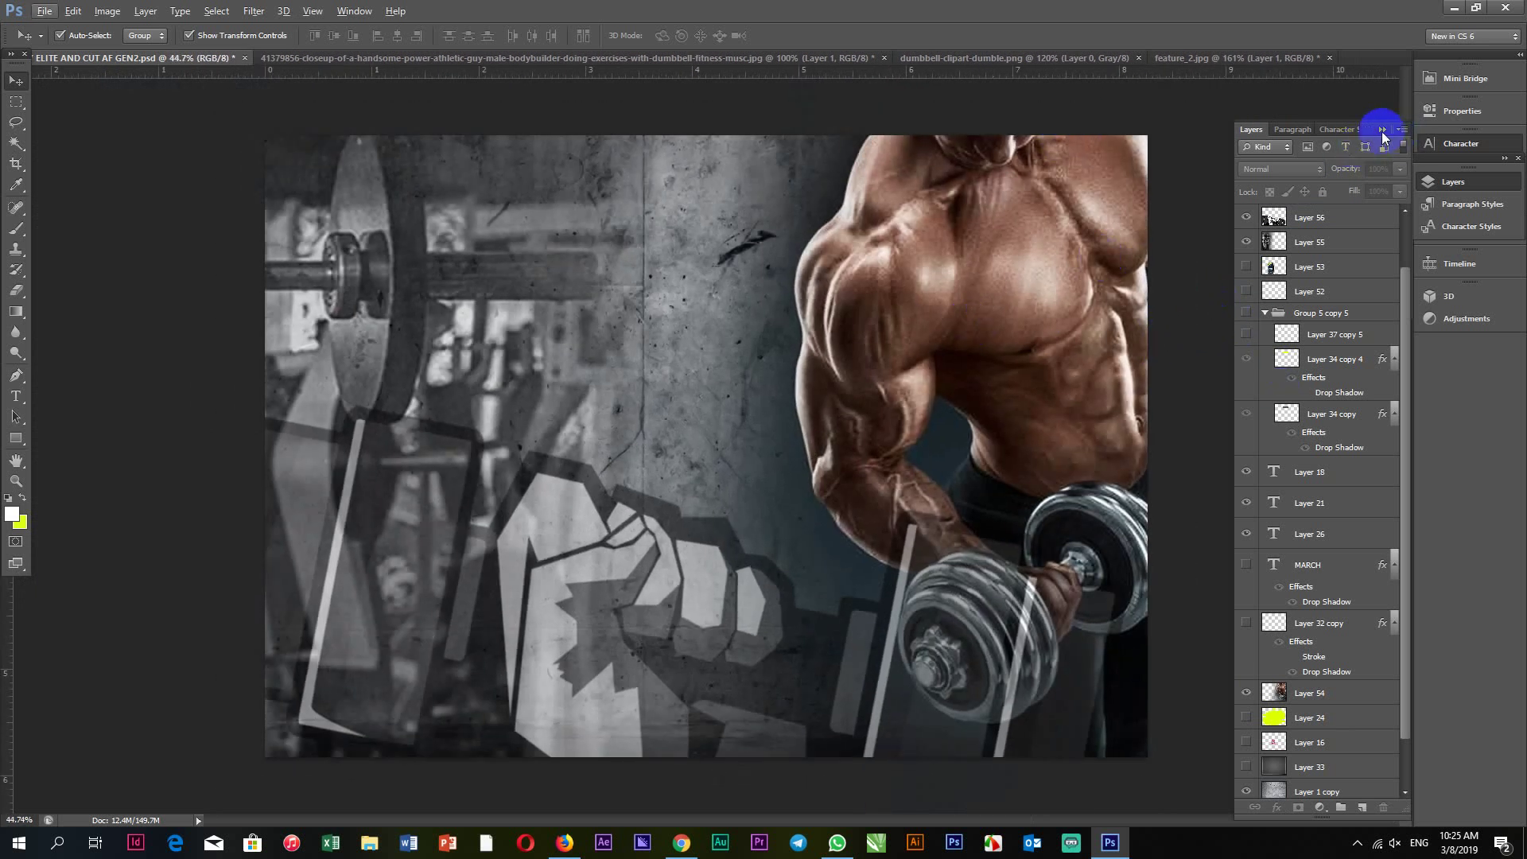
left_click(45, 11)
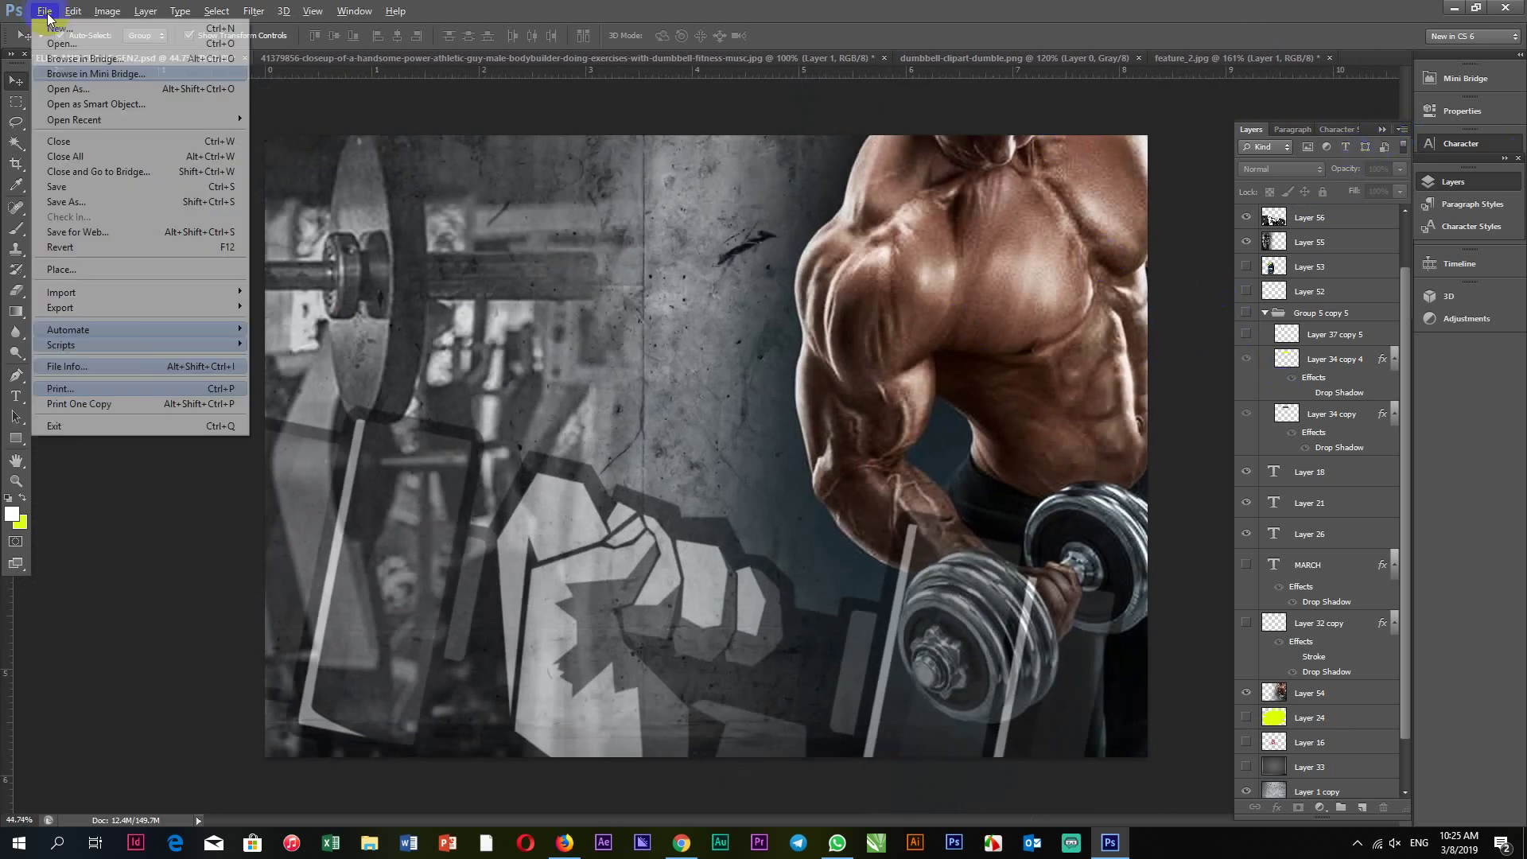
left_click(509, 251)
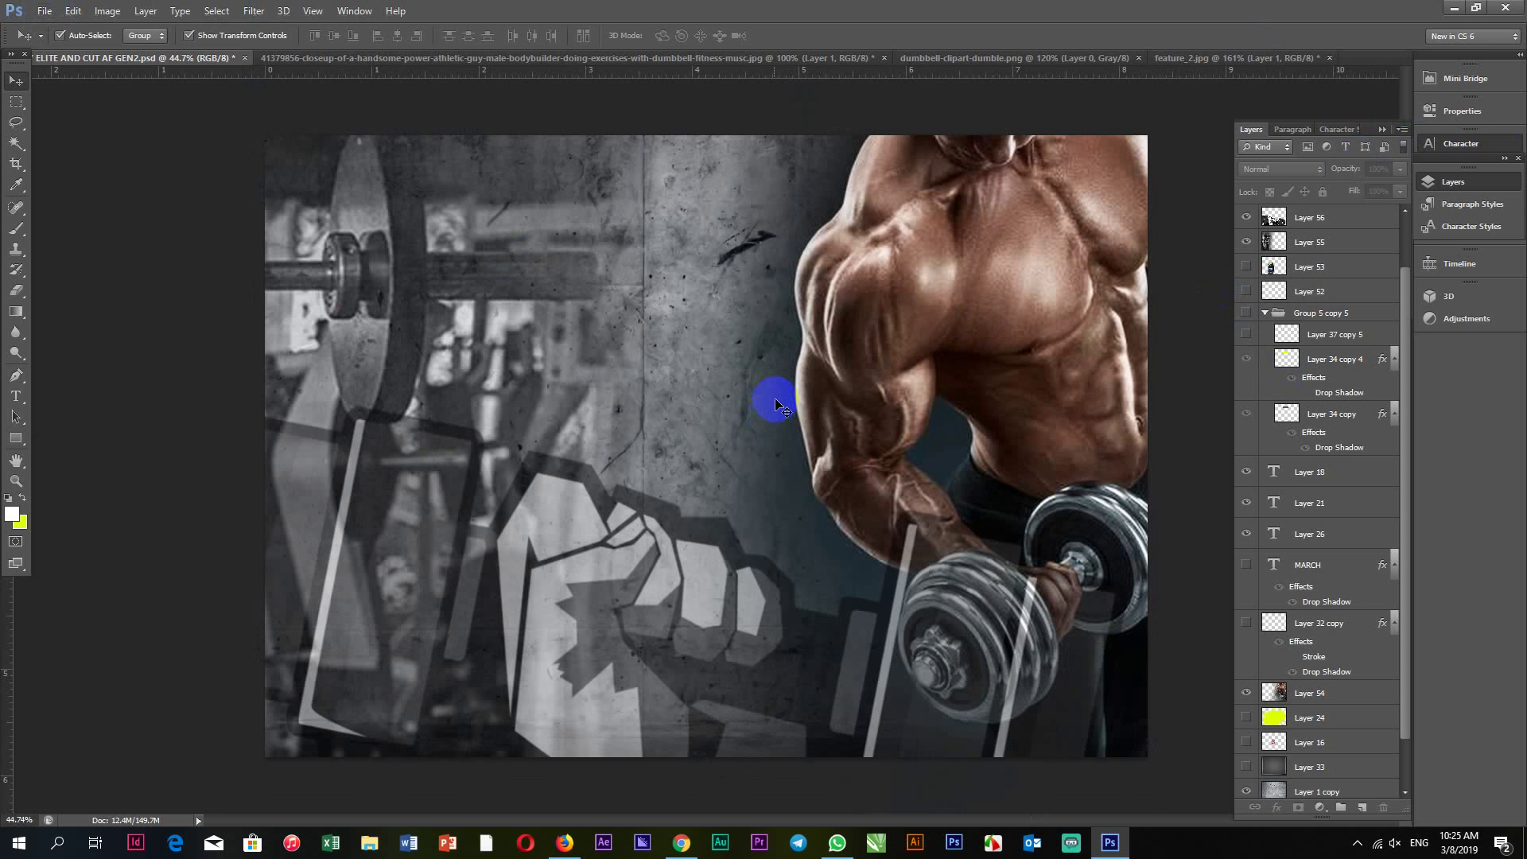
In a new Chrome tab, search 'google image' and switch to the Images results.
left_click(680, 847)
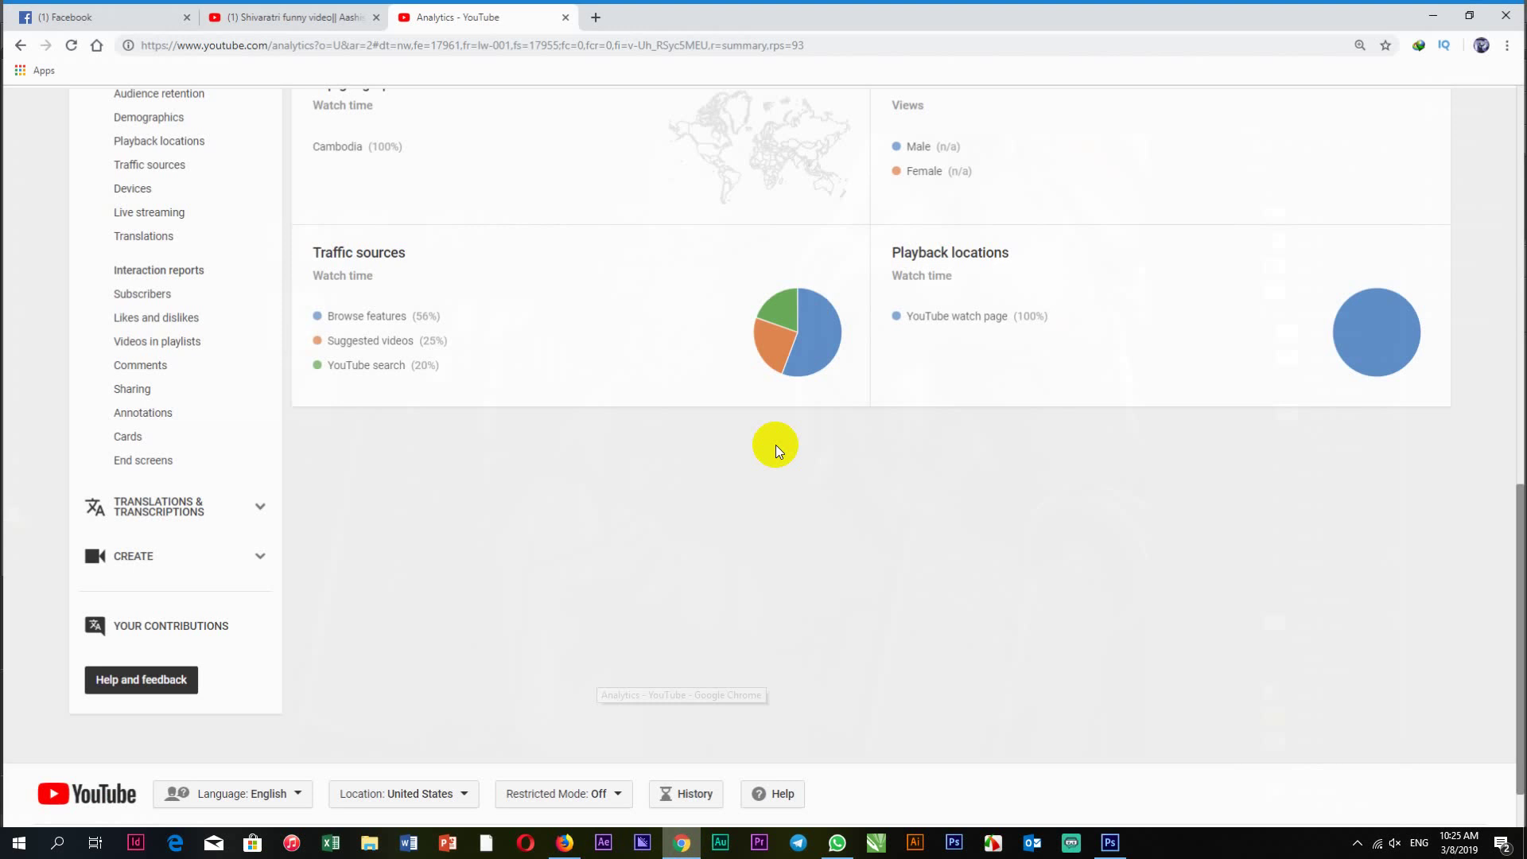
left_click(596, 14)
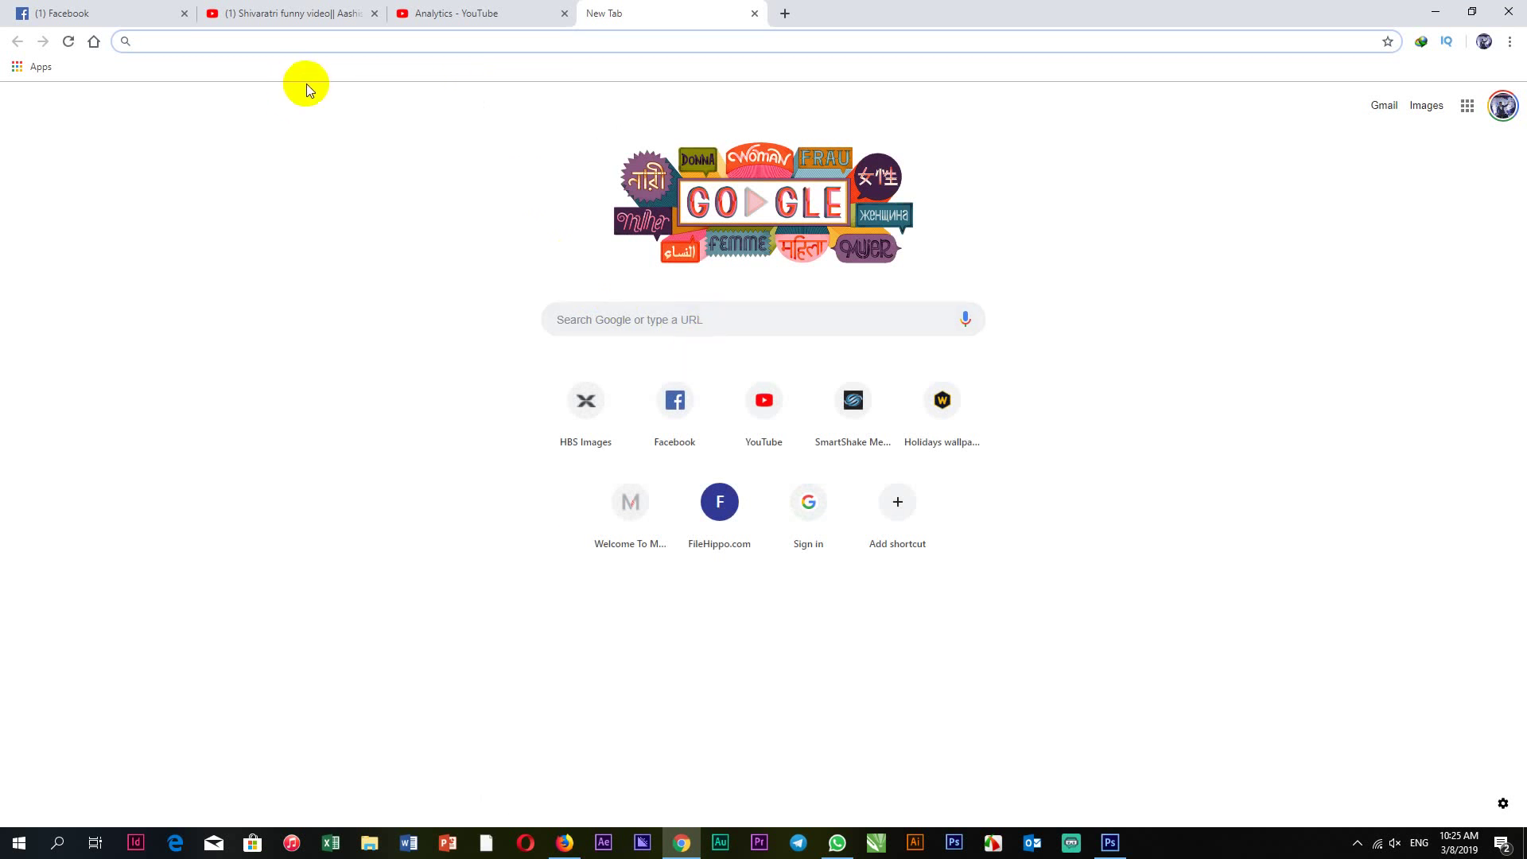
type("google image")
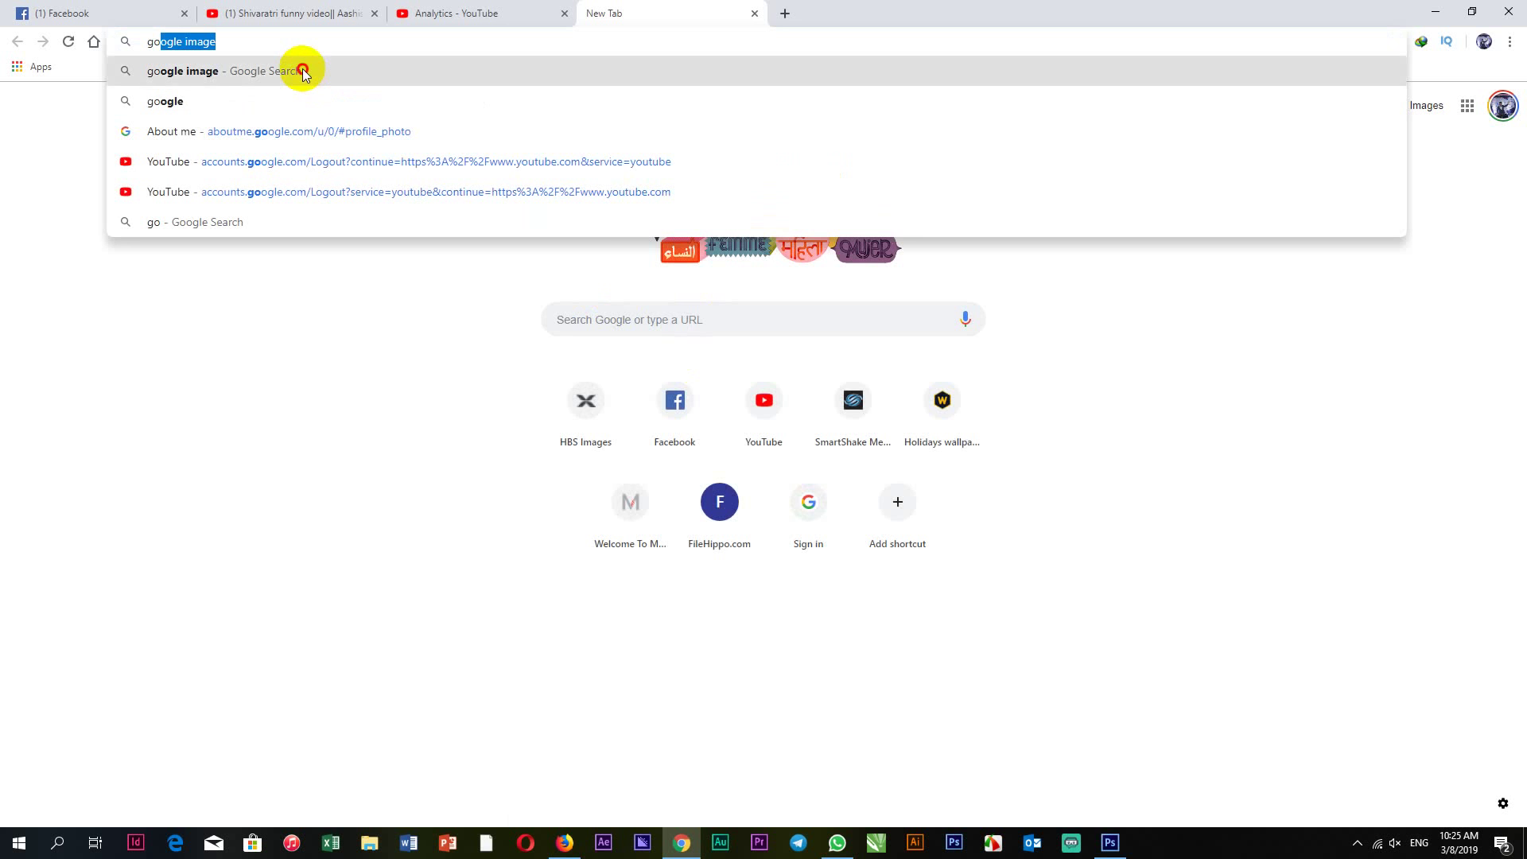
left_click(305, 78)
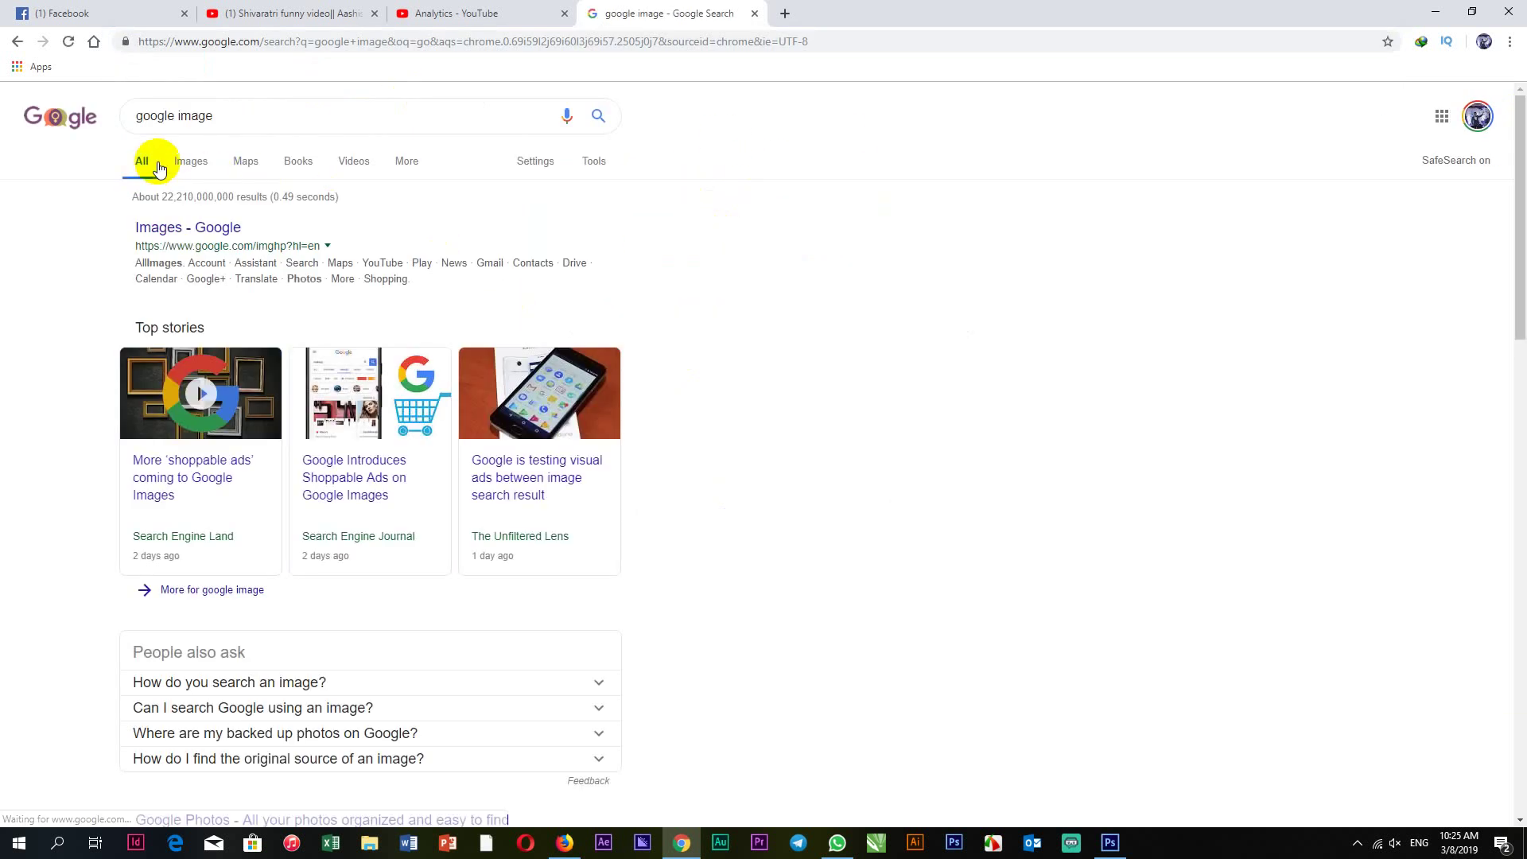
left_click(191, 161)
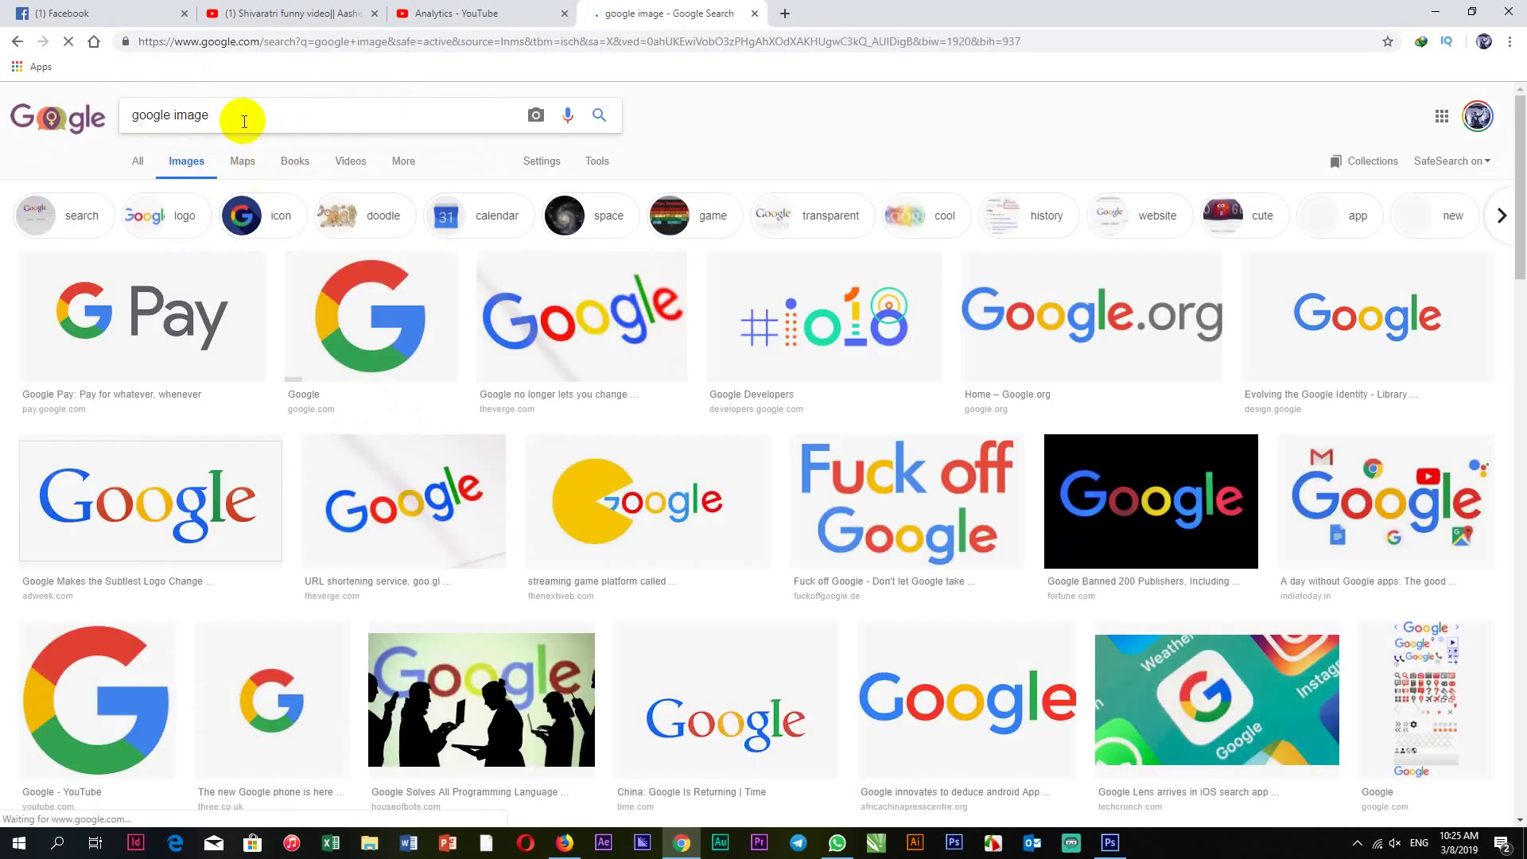
Search images for 'dummy image', then replace the query with 'dumbbell'.
left_click_drag(239, 118, 64, 139)
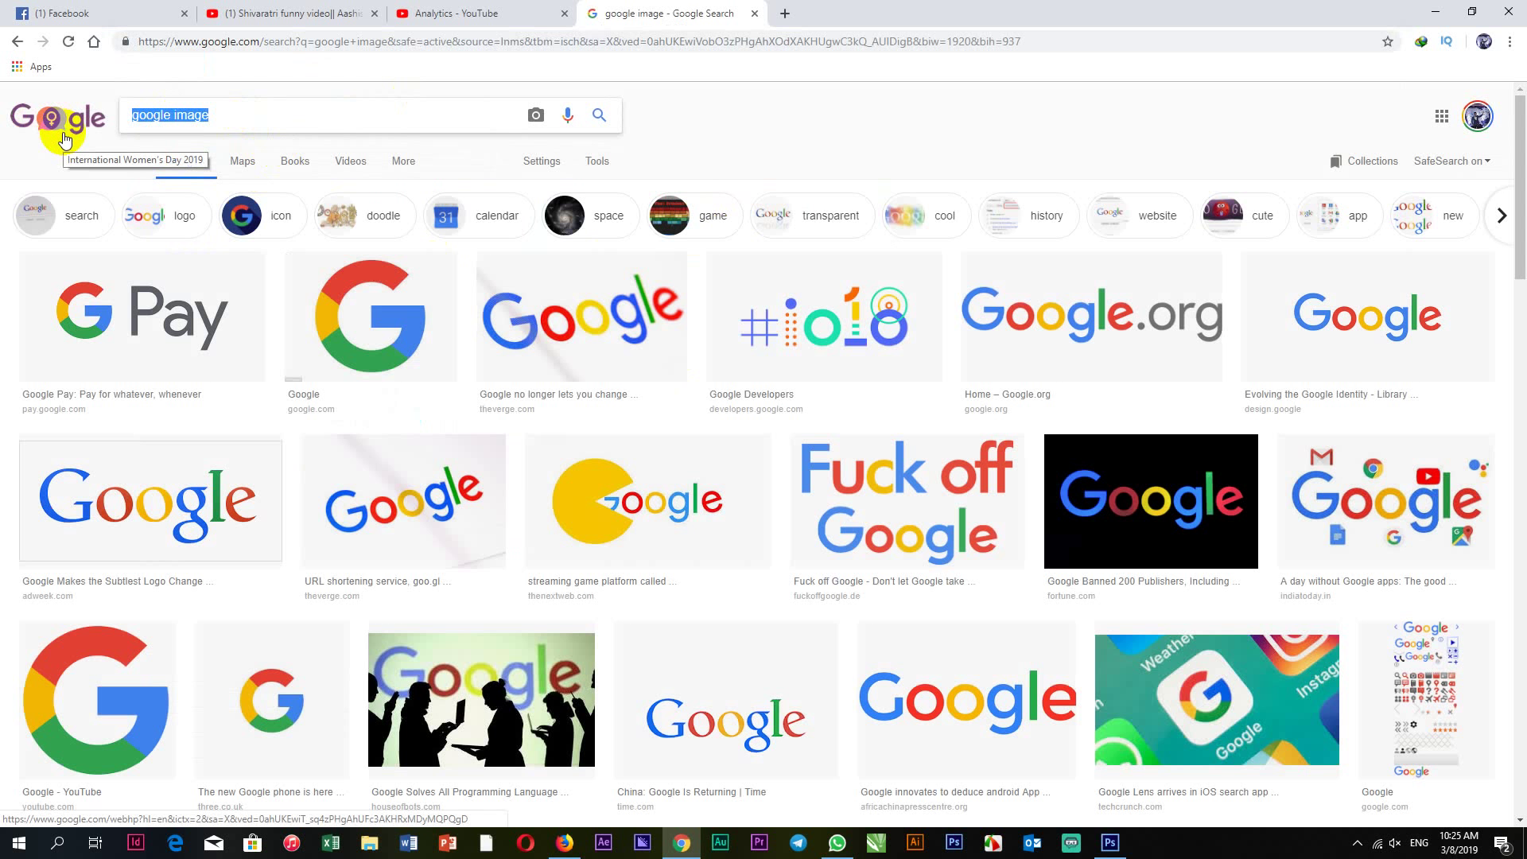
type("dum")
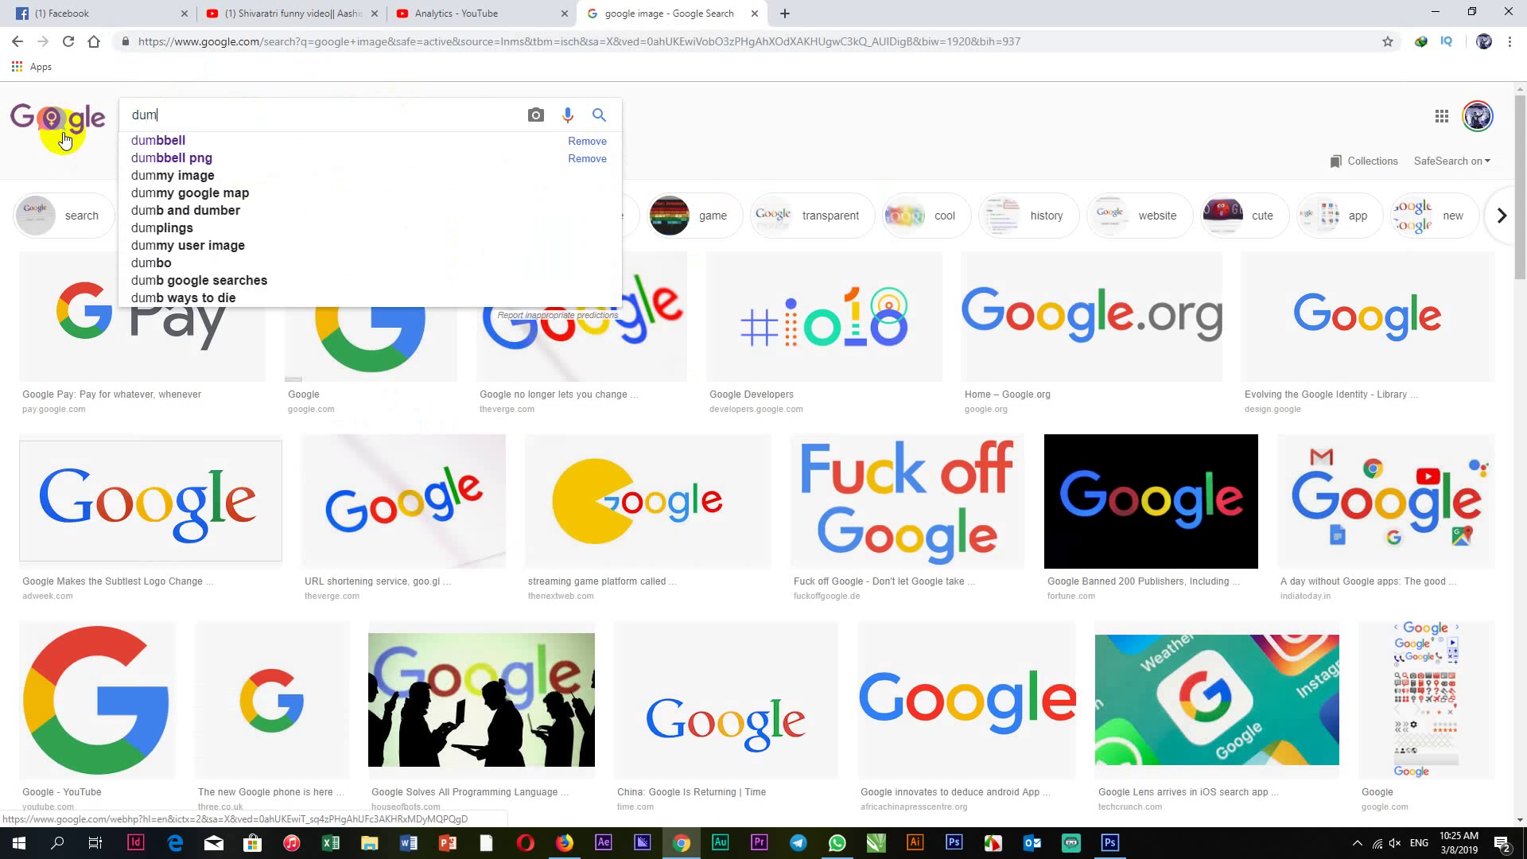
type("m")
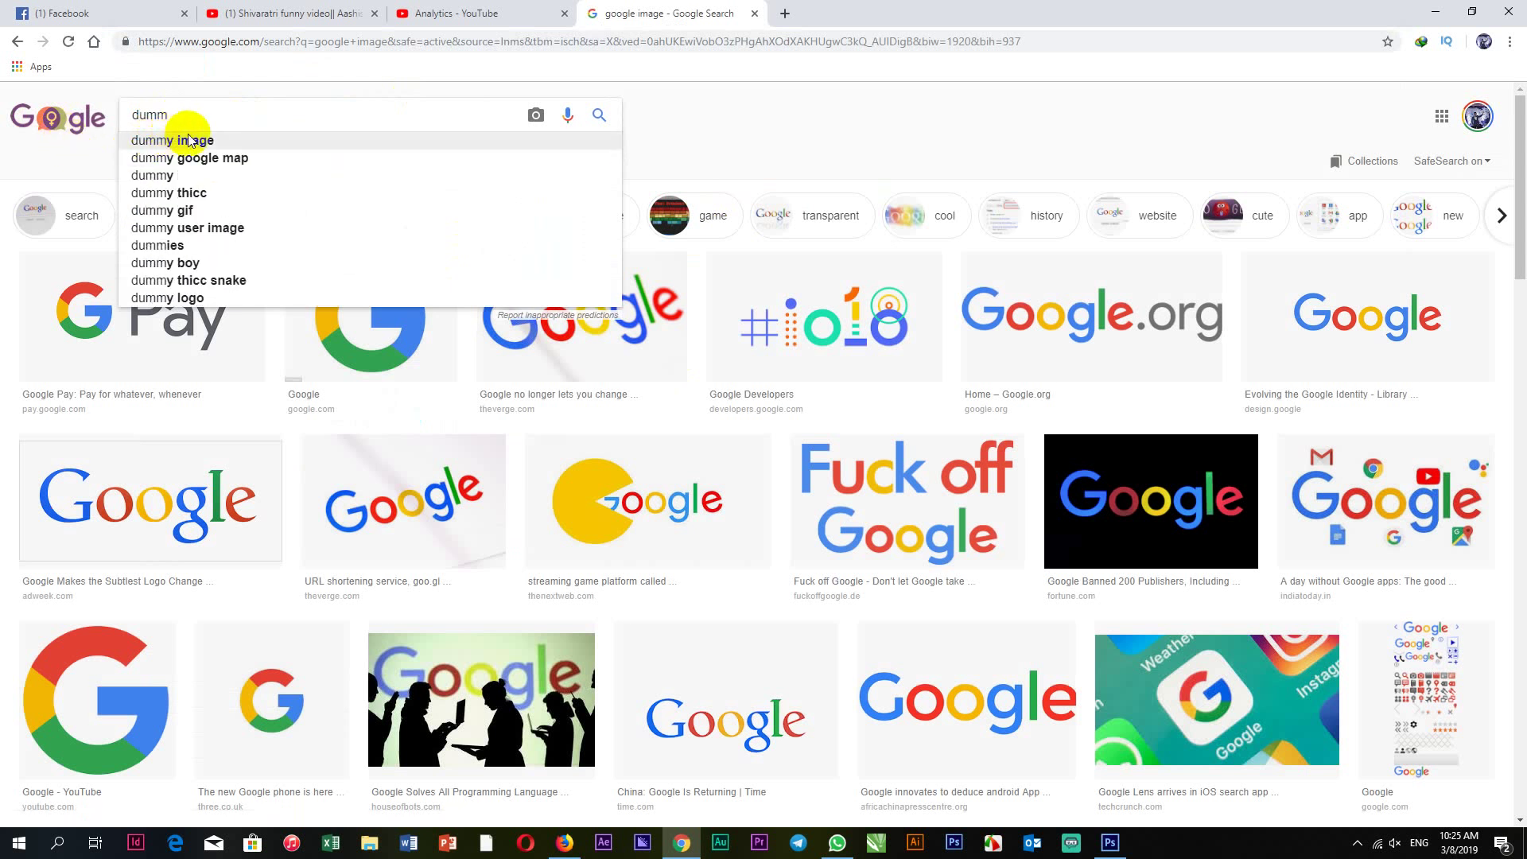
left_click(213, 143)
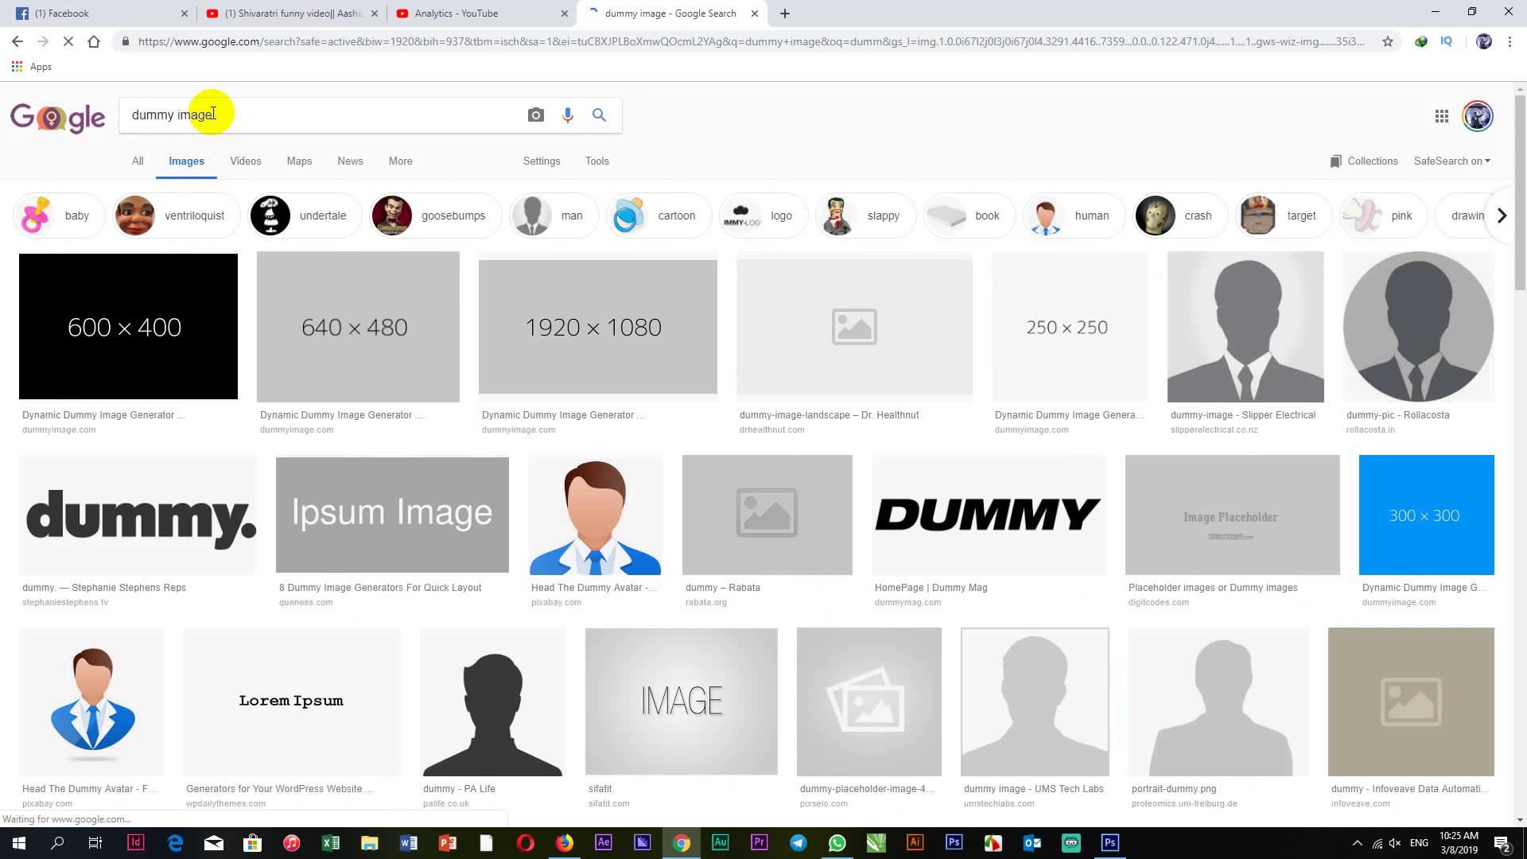
left_click_drag(213, 116, 64, 119)
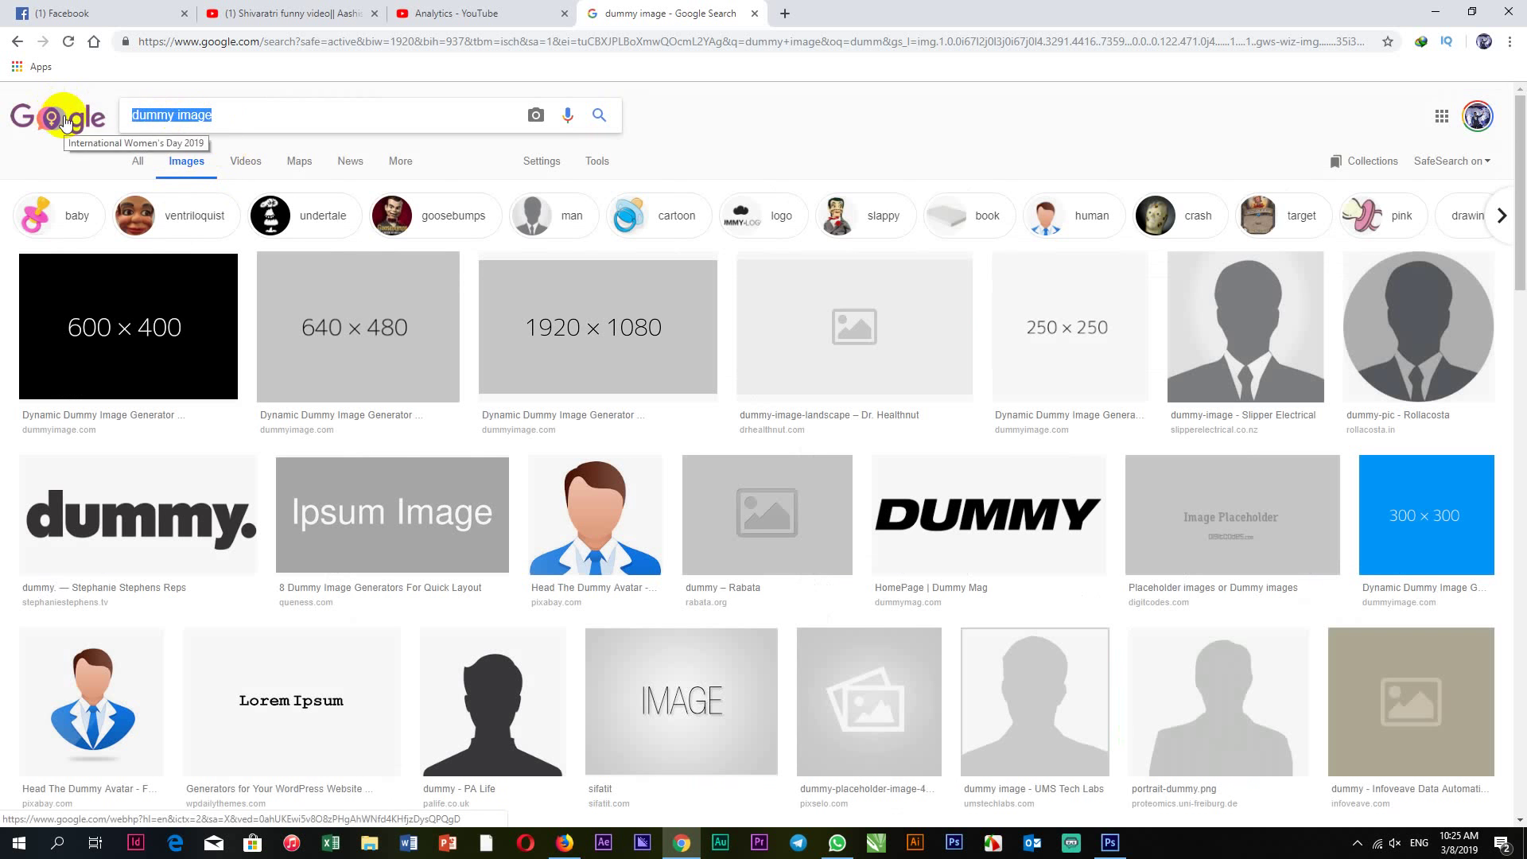
type("dum")
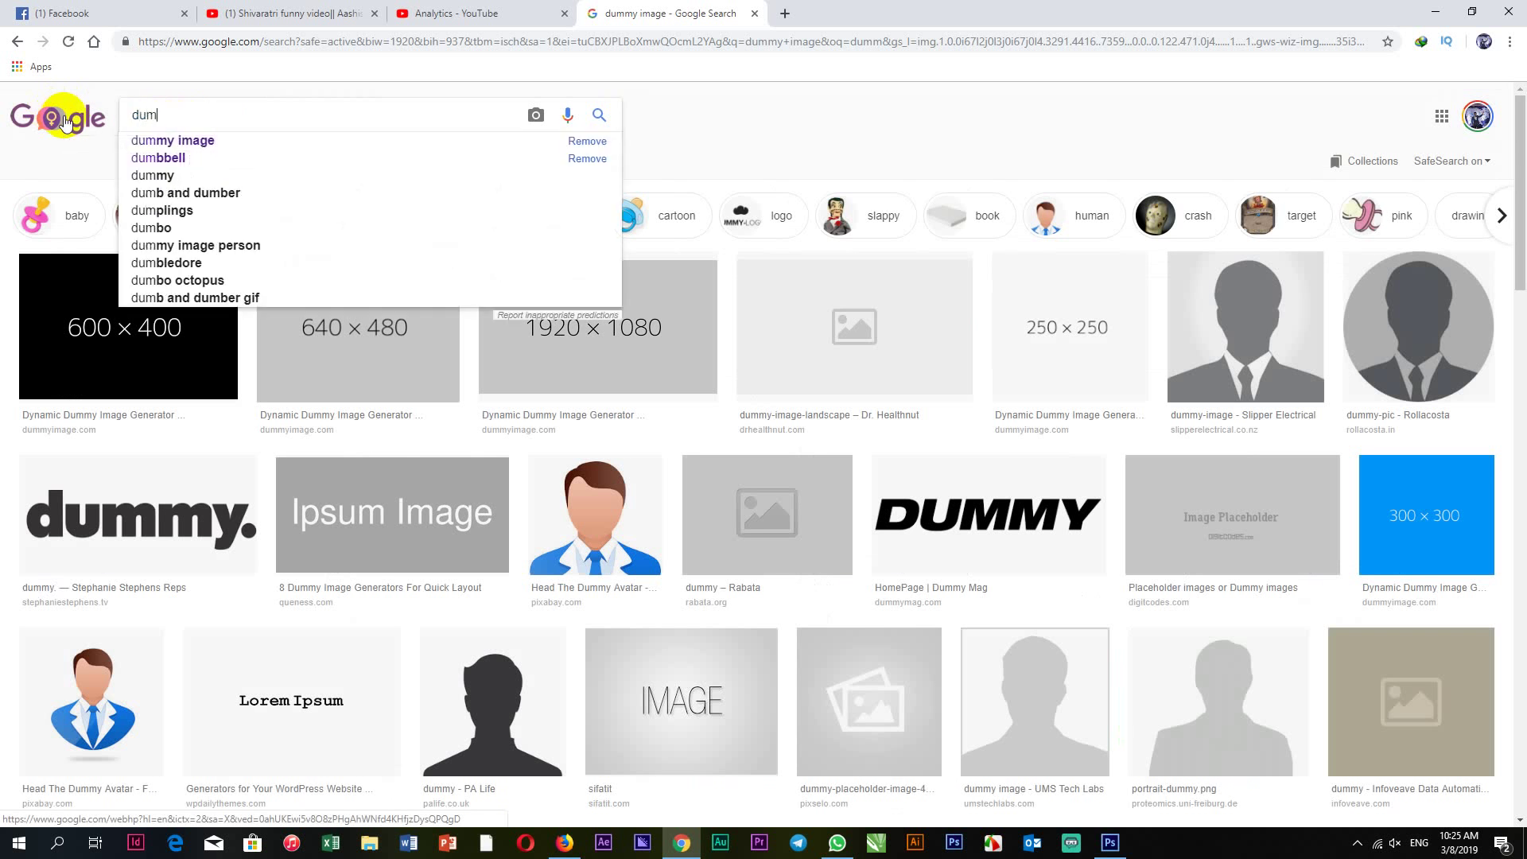
left_click(159, 158)
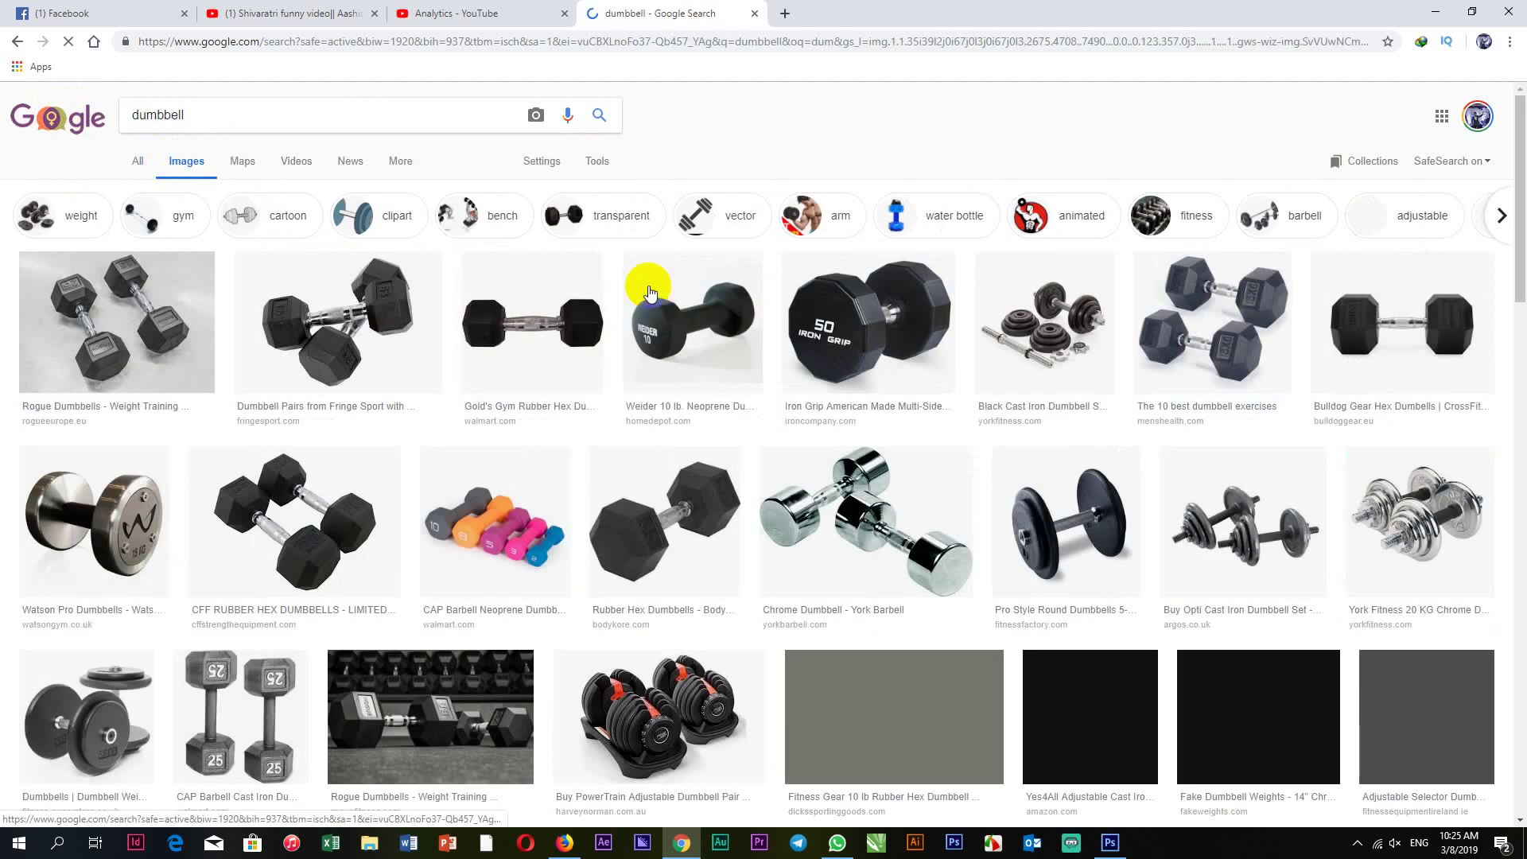
Scroll up and down through the dumbbell image results.
scroll(661, 356, "down", 3)
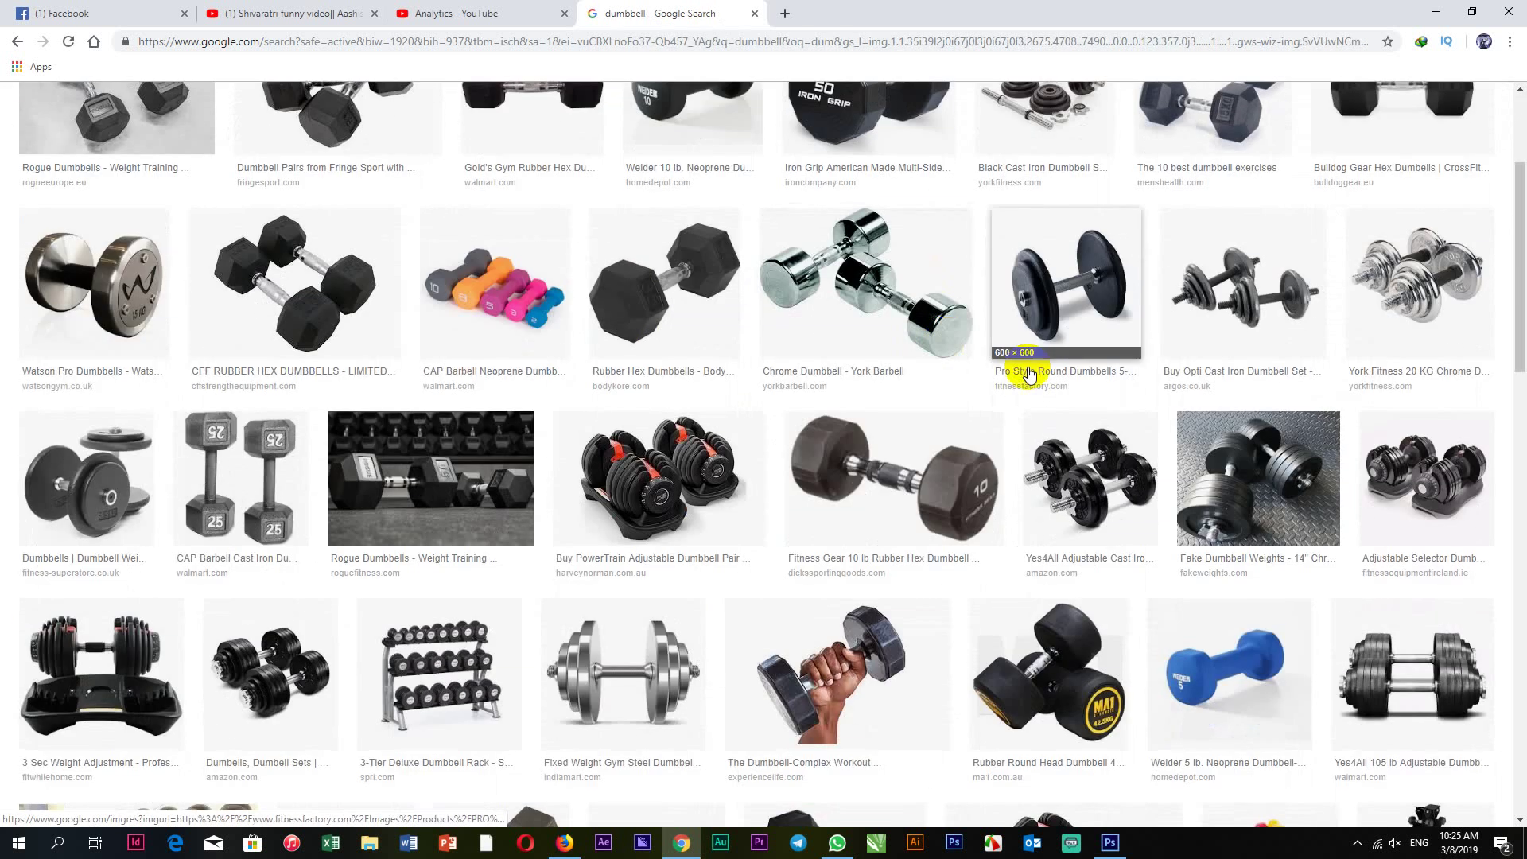
scroll(1016, 372, "down", 3)
scroll(1016, 372, "down", 2)
scroll(1011, 368, "up", 3)
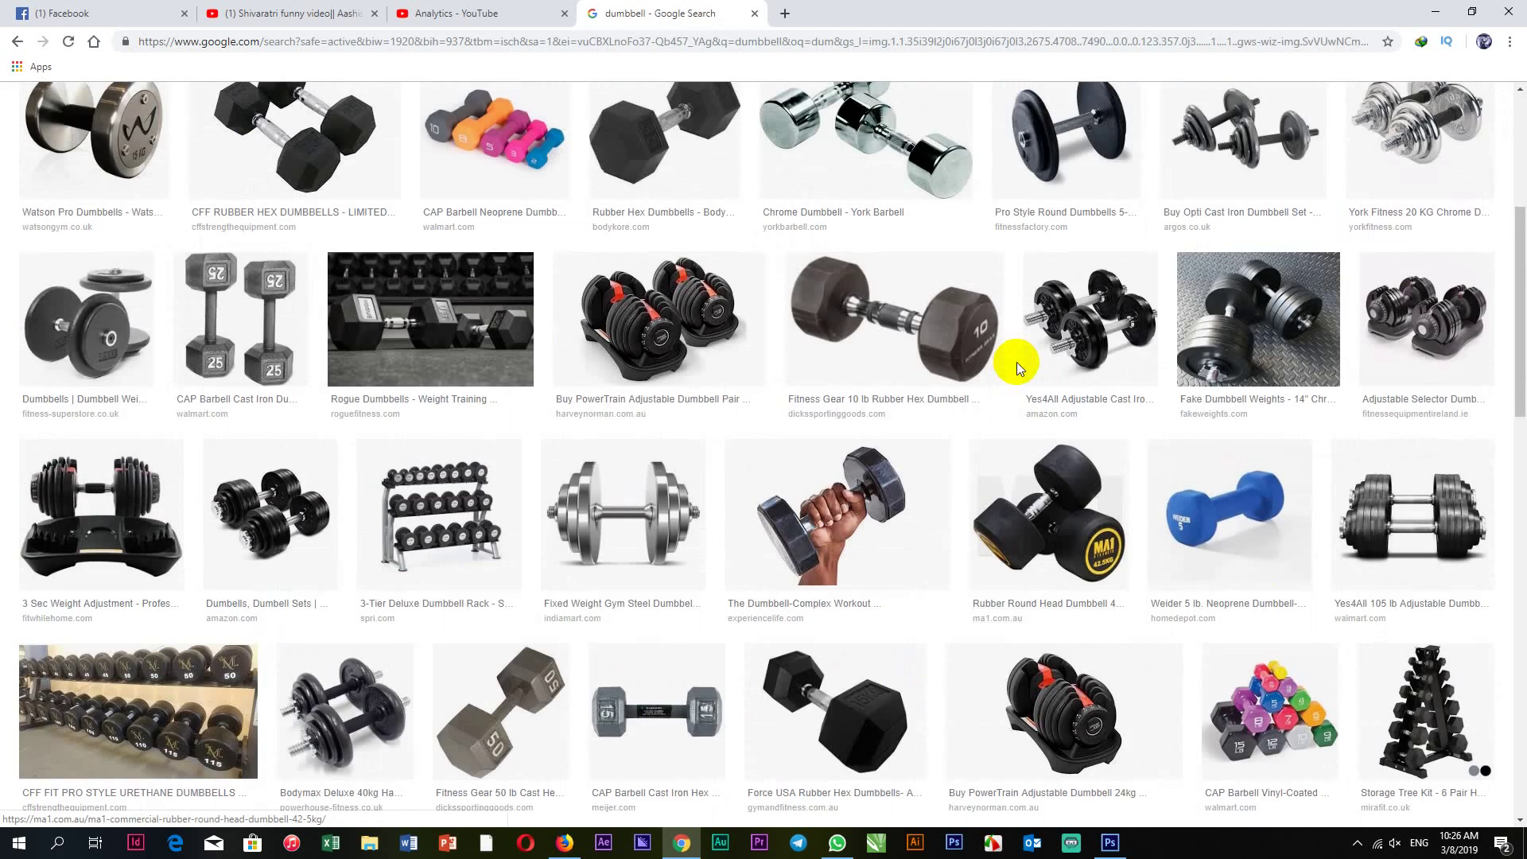
scroll(1015, 350, "up", 2)
scroll(757, 300, "up", 1)
scroll(929, 295, "up", 1)
scroll(929, 296, "up", 1)
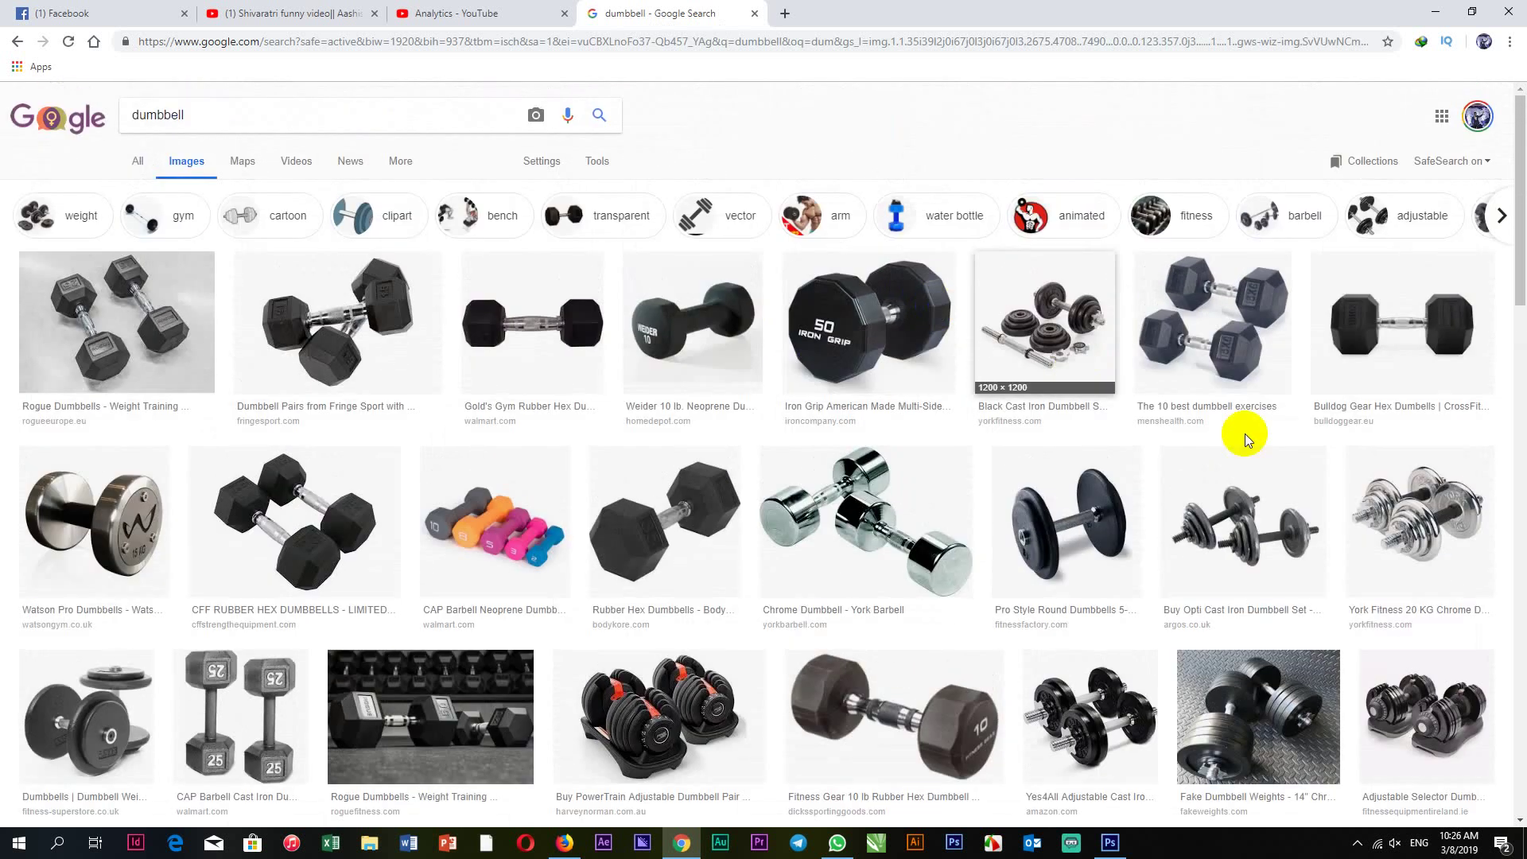
scroll(1349, 446, "down", 1)
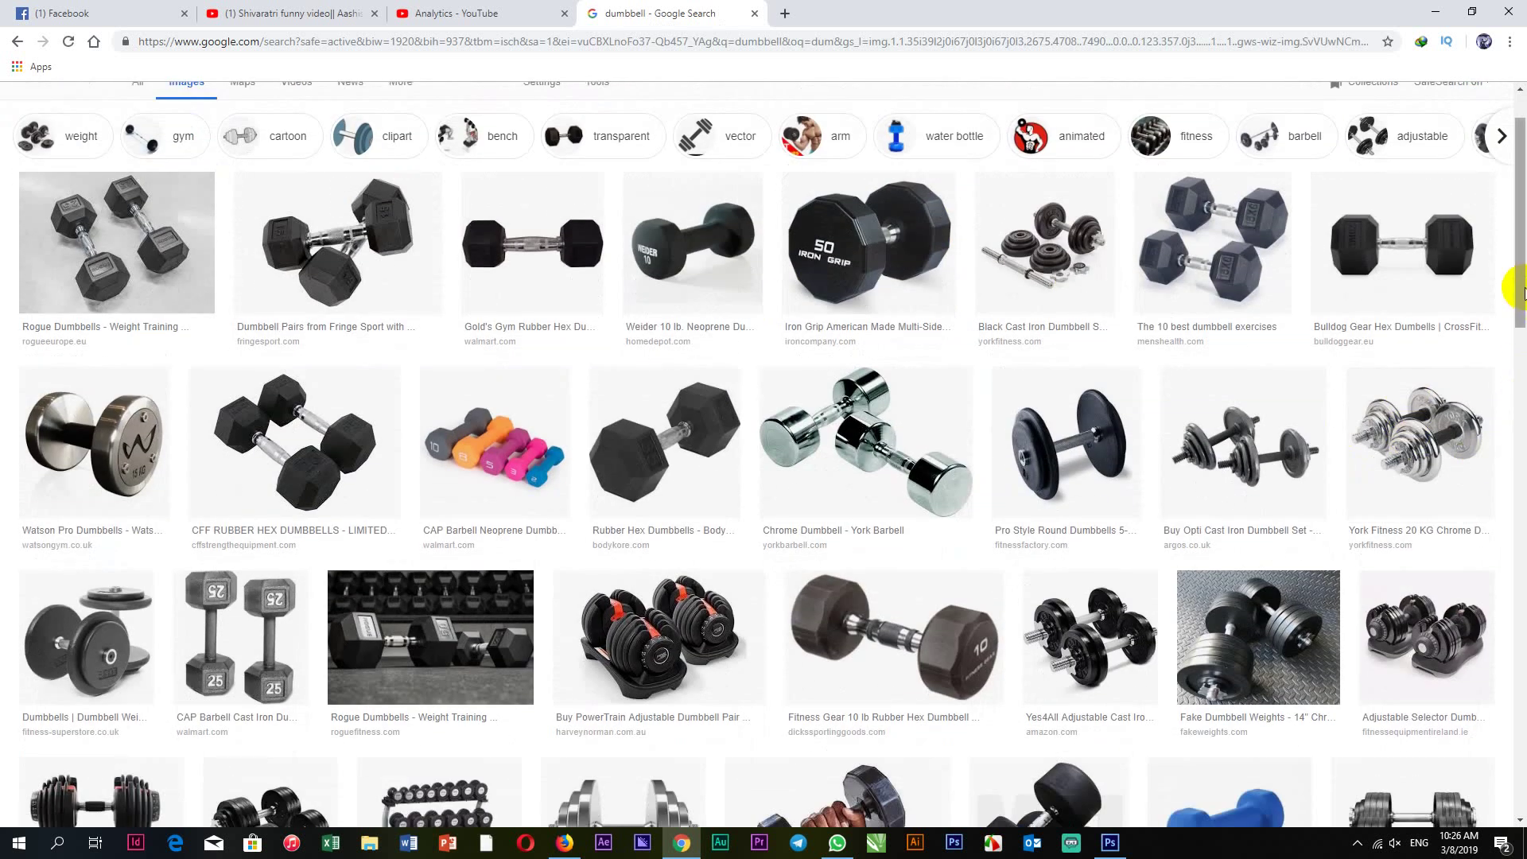
left_click_drag(1522, 291, 1521, 644)
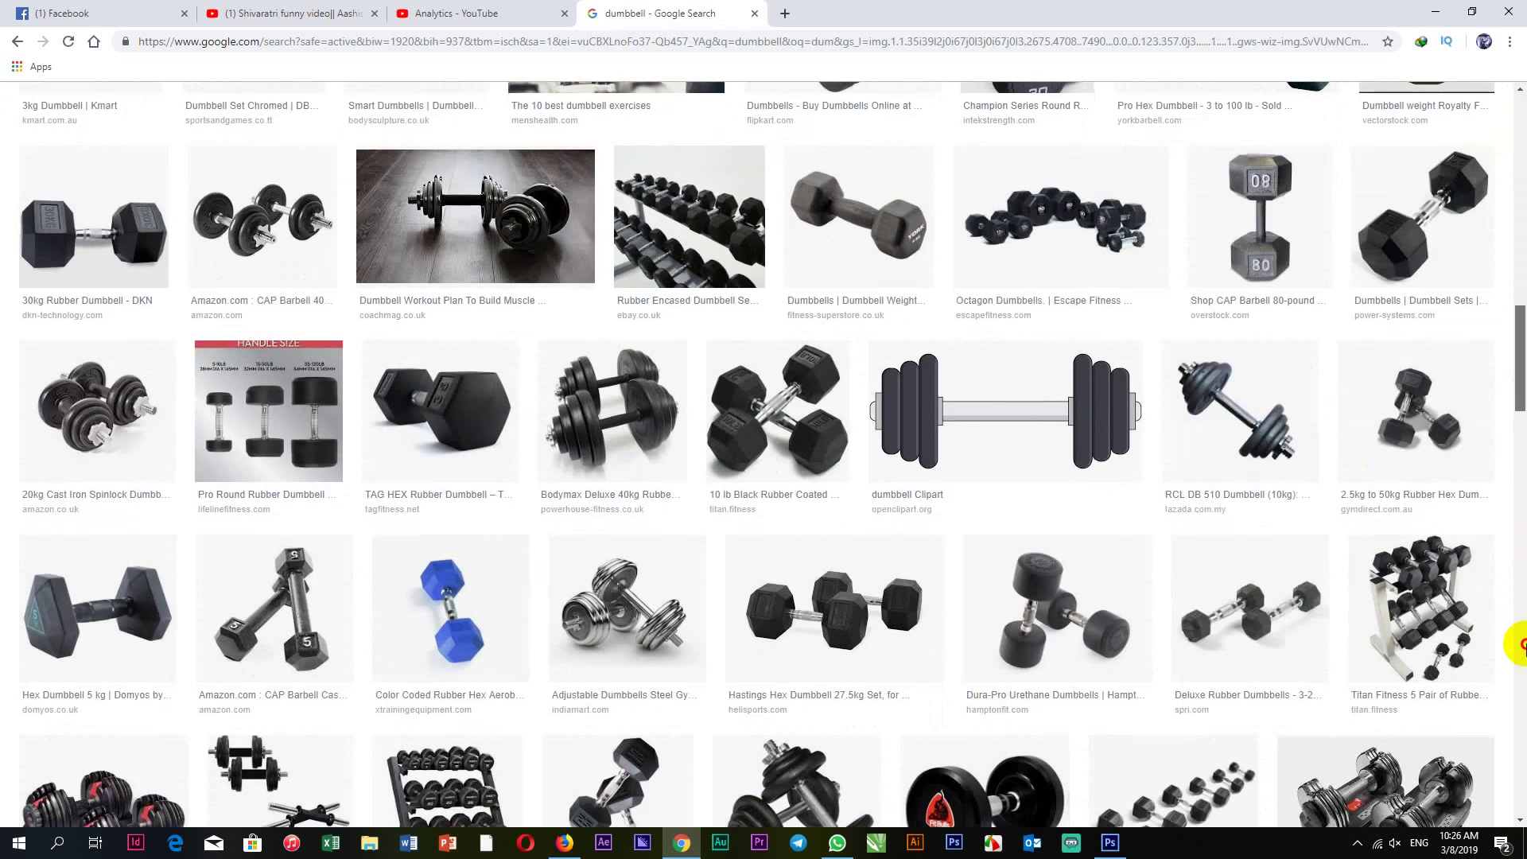
scroll(1521, 652, "down", 2)
scroll(1520, 675, "down", 1)
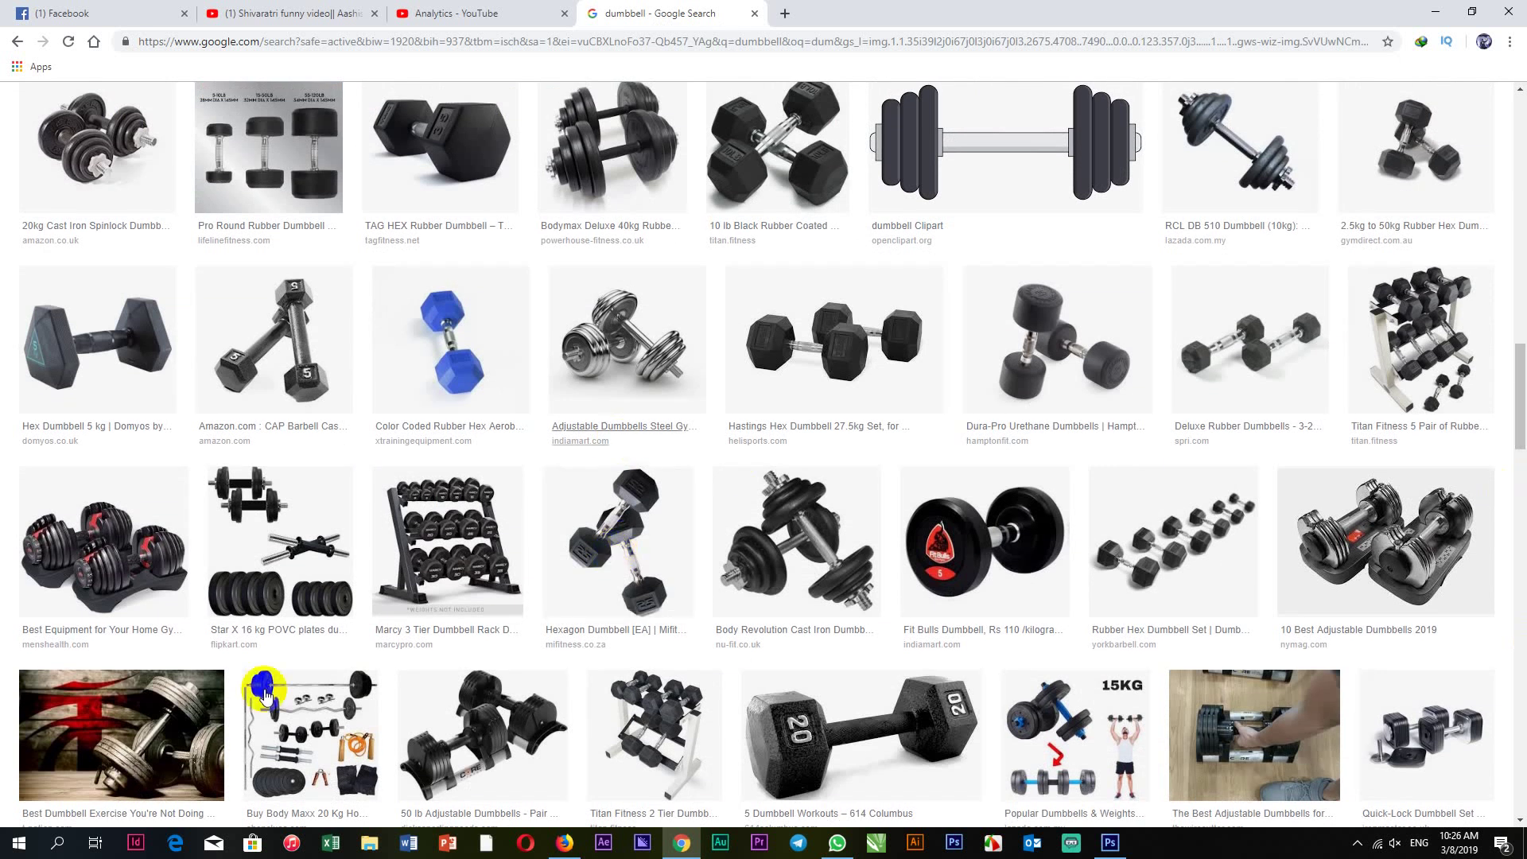
scroll(358, 545, "up", 1)
scroll(366, 539, "up", 3)
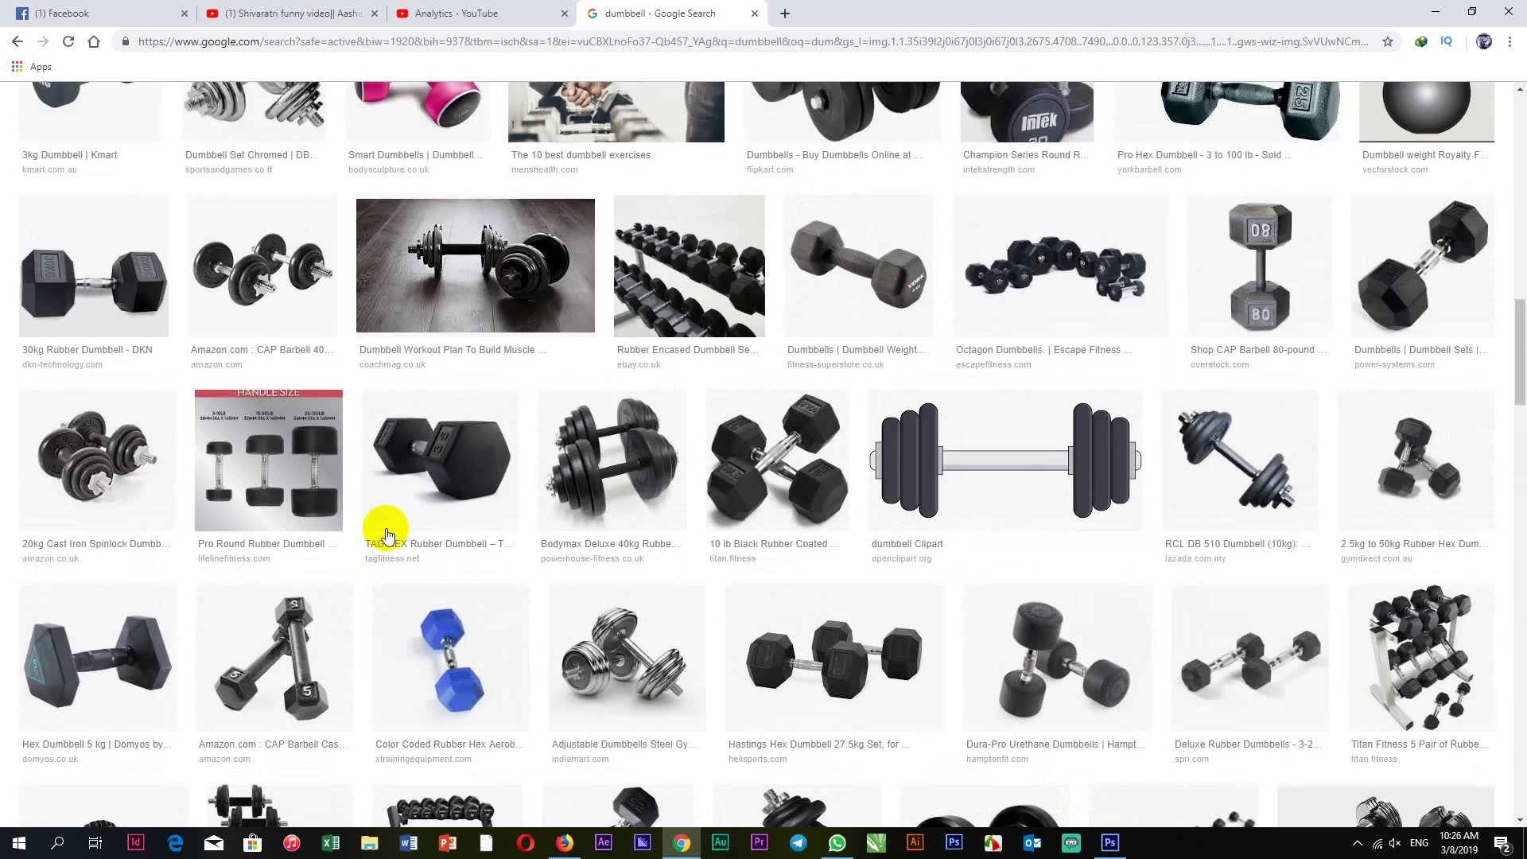
scroll(397, 517, "up", 3)
scroll(517, 517, "up", 3)
scroll(716, 525, "up", 2)
scroll(795, 501, "up", 2)
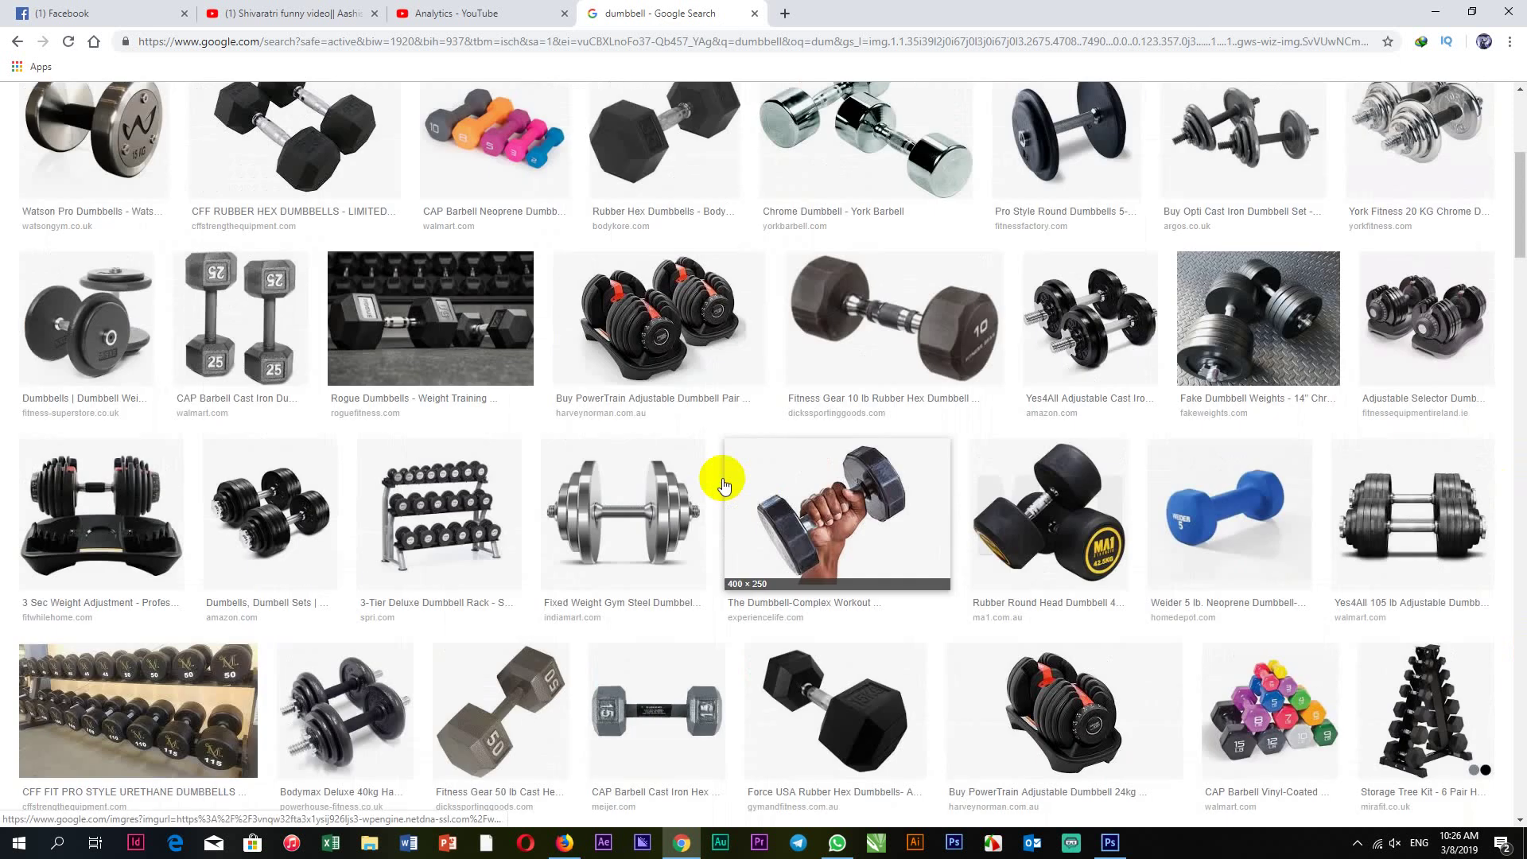
scroll(708, 477, "up", 5)
scroll(1288, 636, "down", 2)
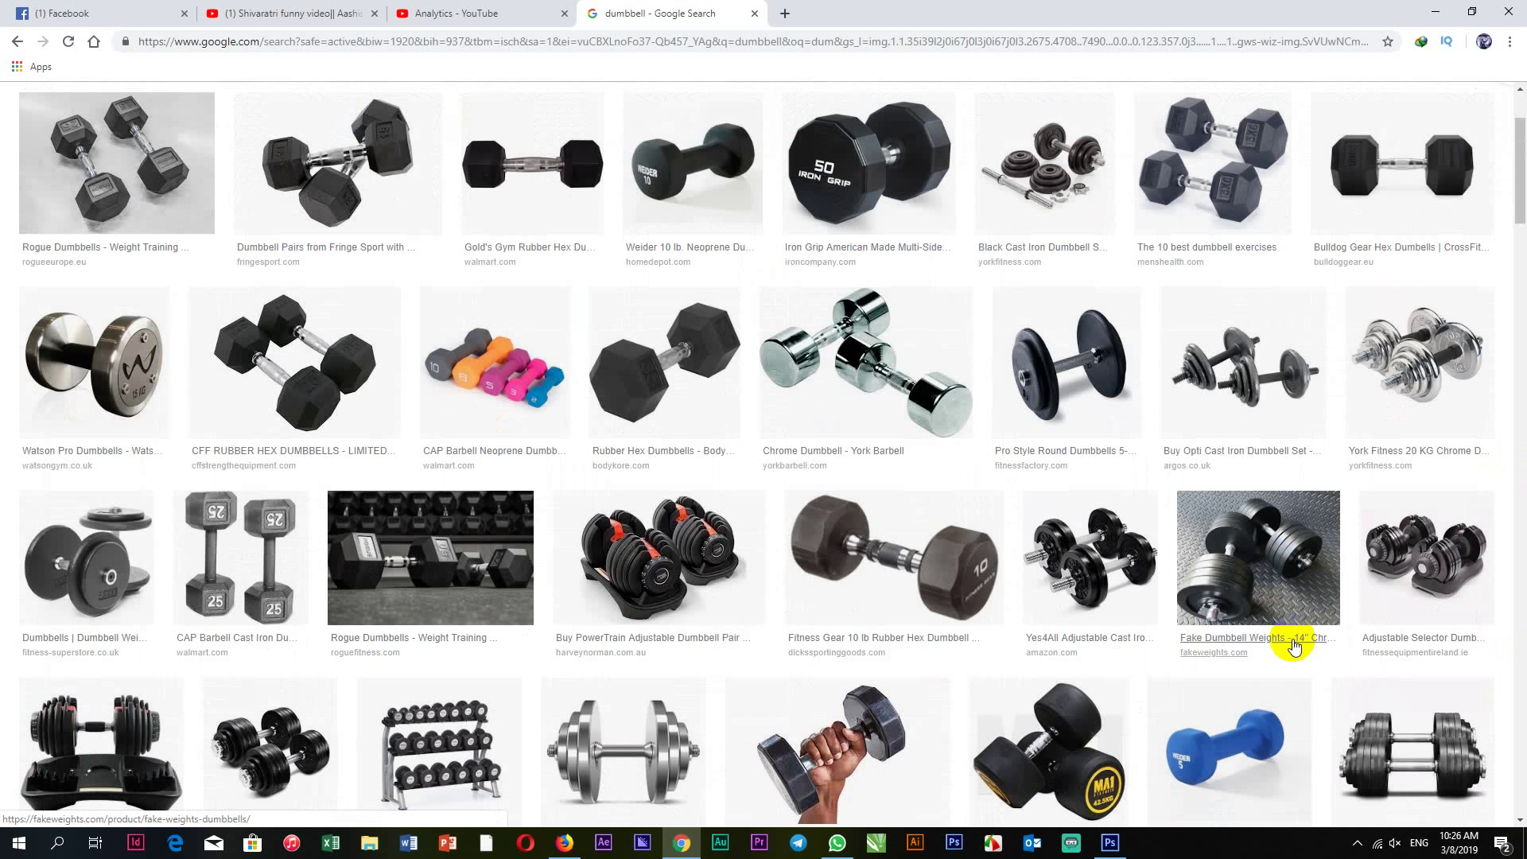
Open the 'Fake Dumbbell Weights - 14" Chrome Dumbbell' photo in the preview panel.
left_click(1294, 585)
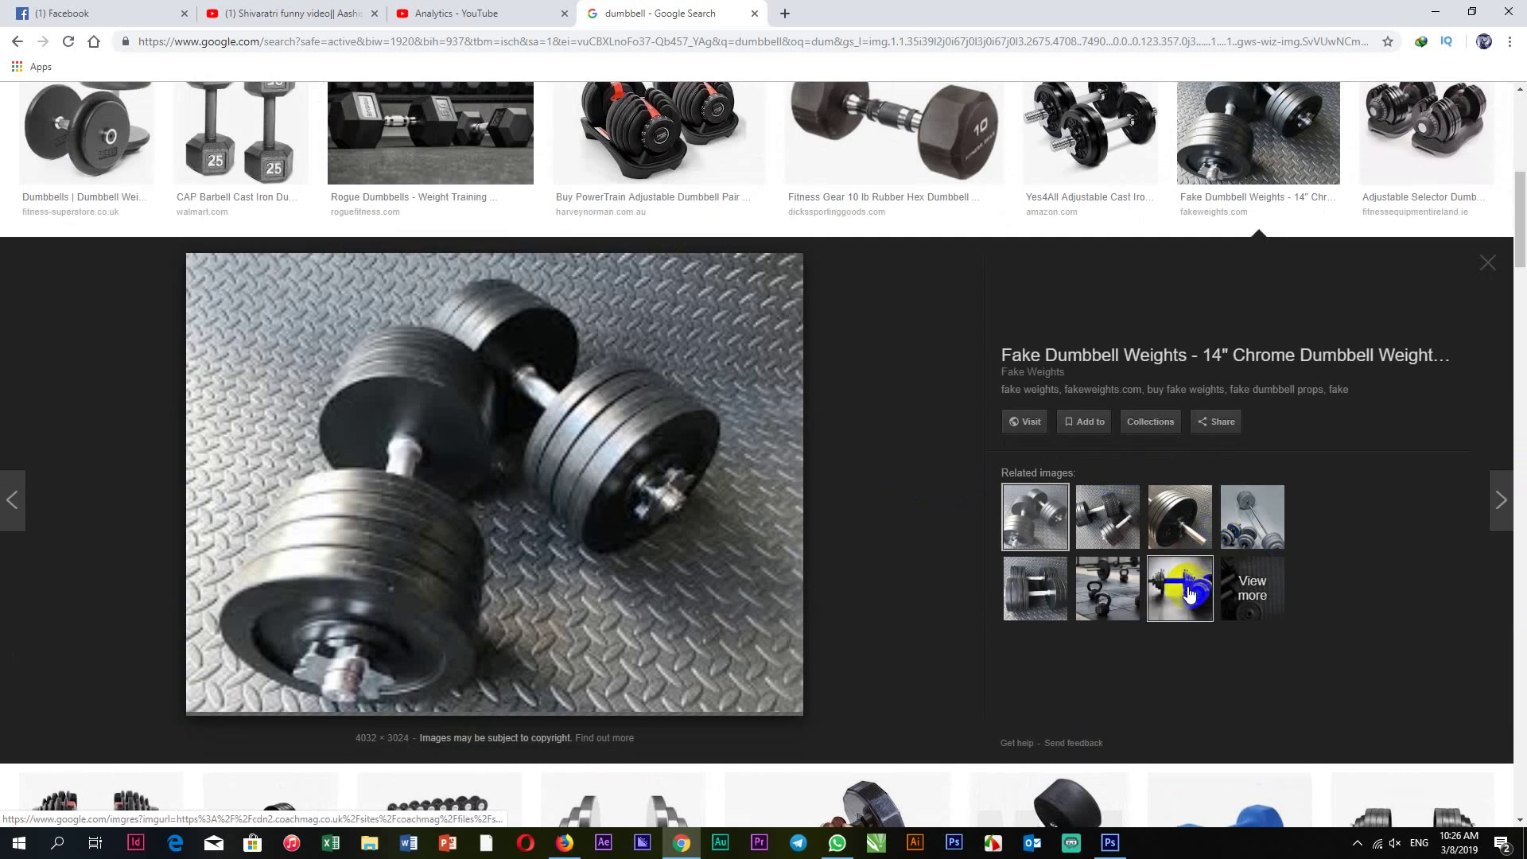
scroll(682, 443, "up", 1)
scroll(722, 409, "up", 2)
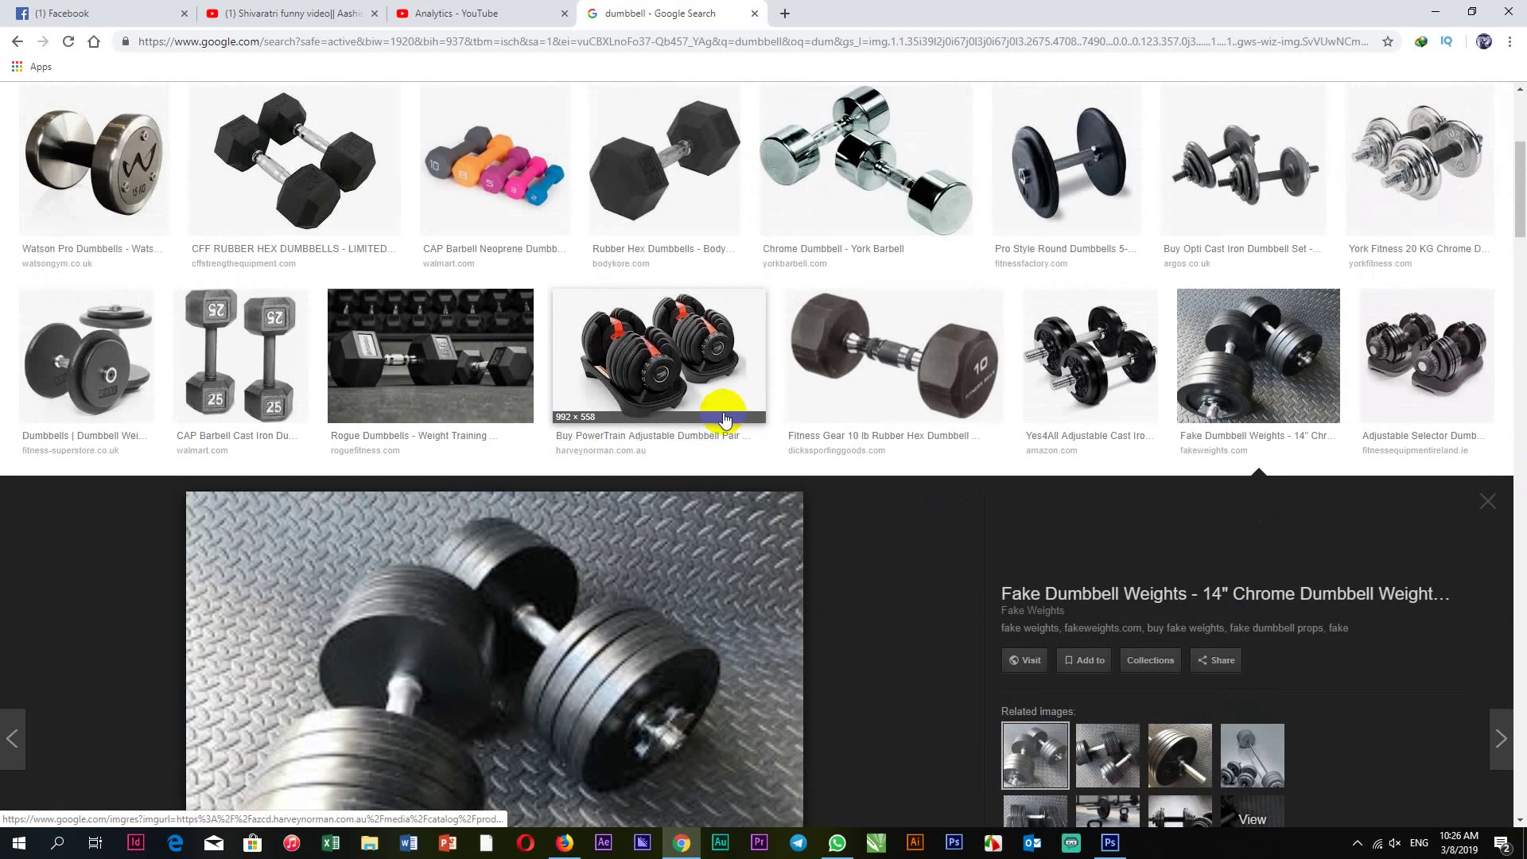
scroll(527, 392, "up", 2)
scroll(838, 485, "up", 1)
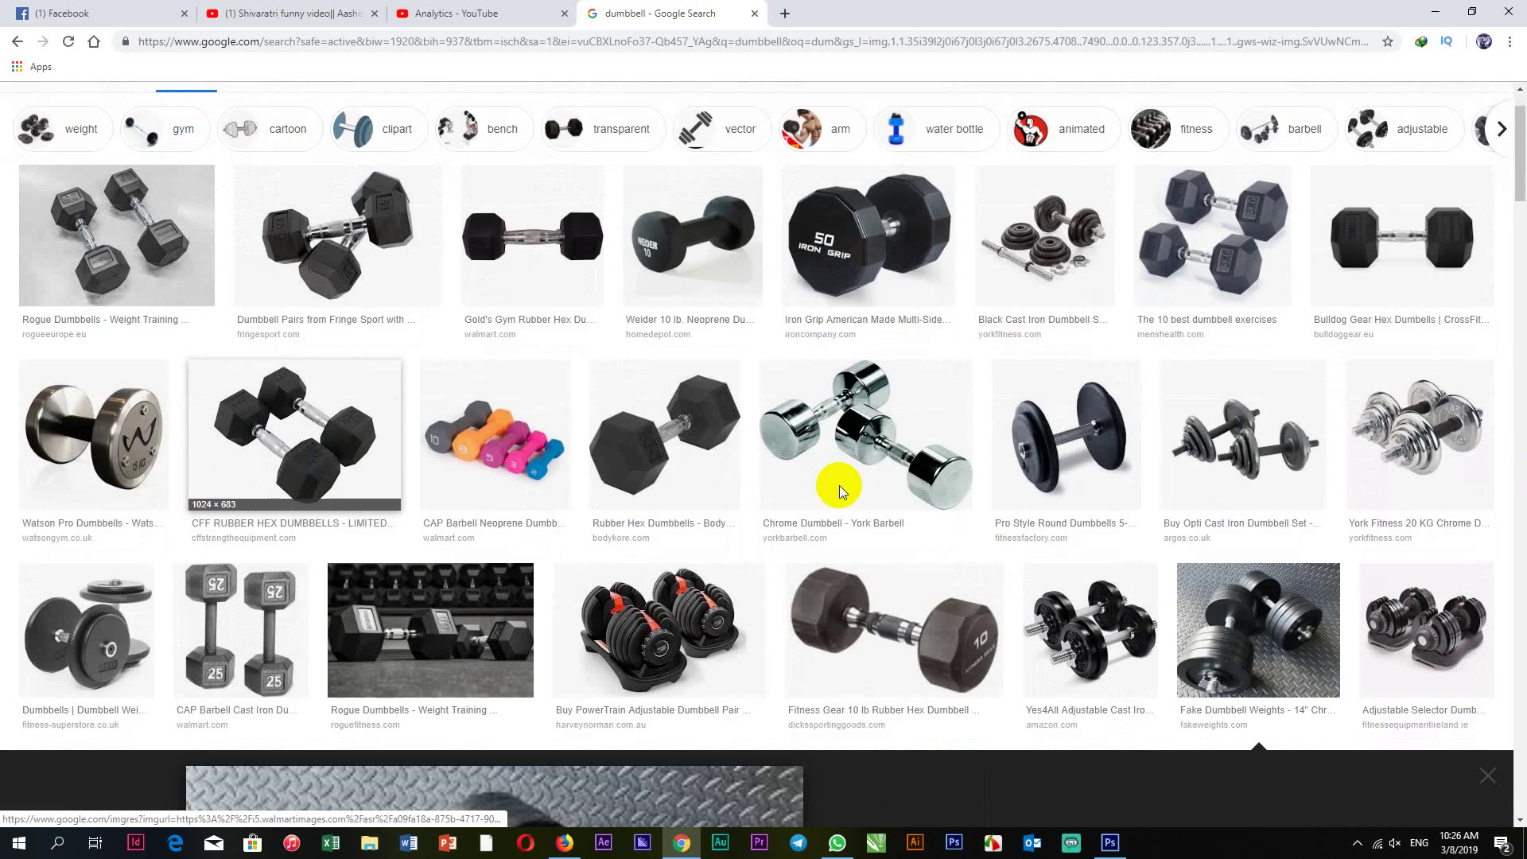
scroll(838, 485, "down", 1)
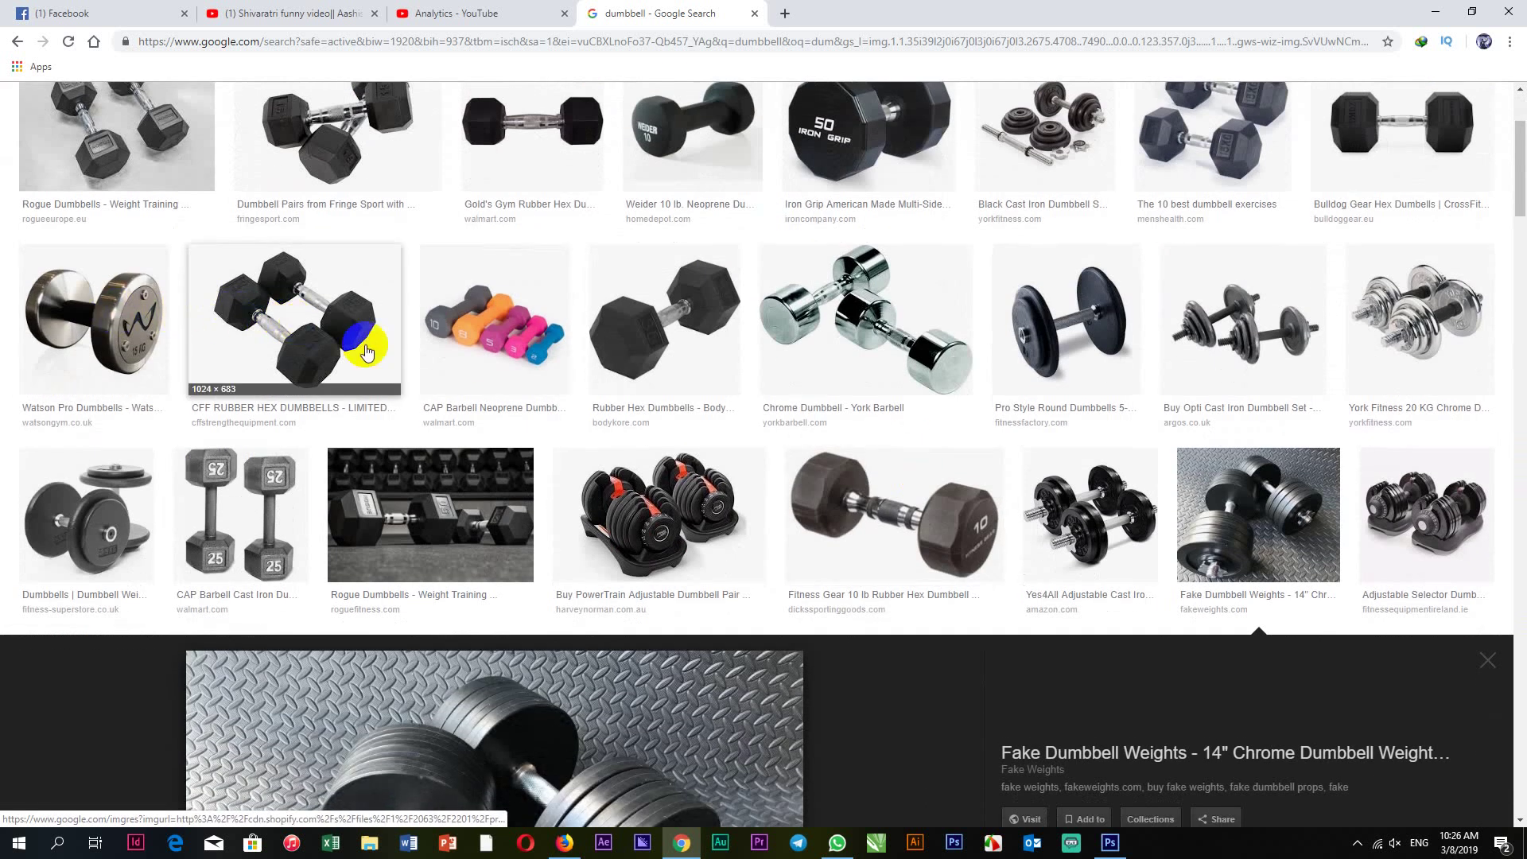
scroll(1352, 433, "down", 2)
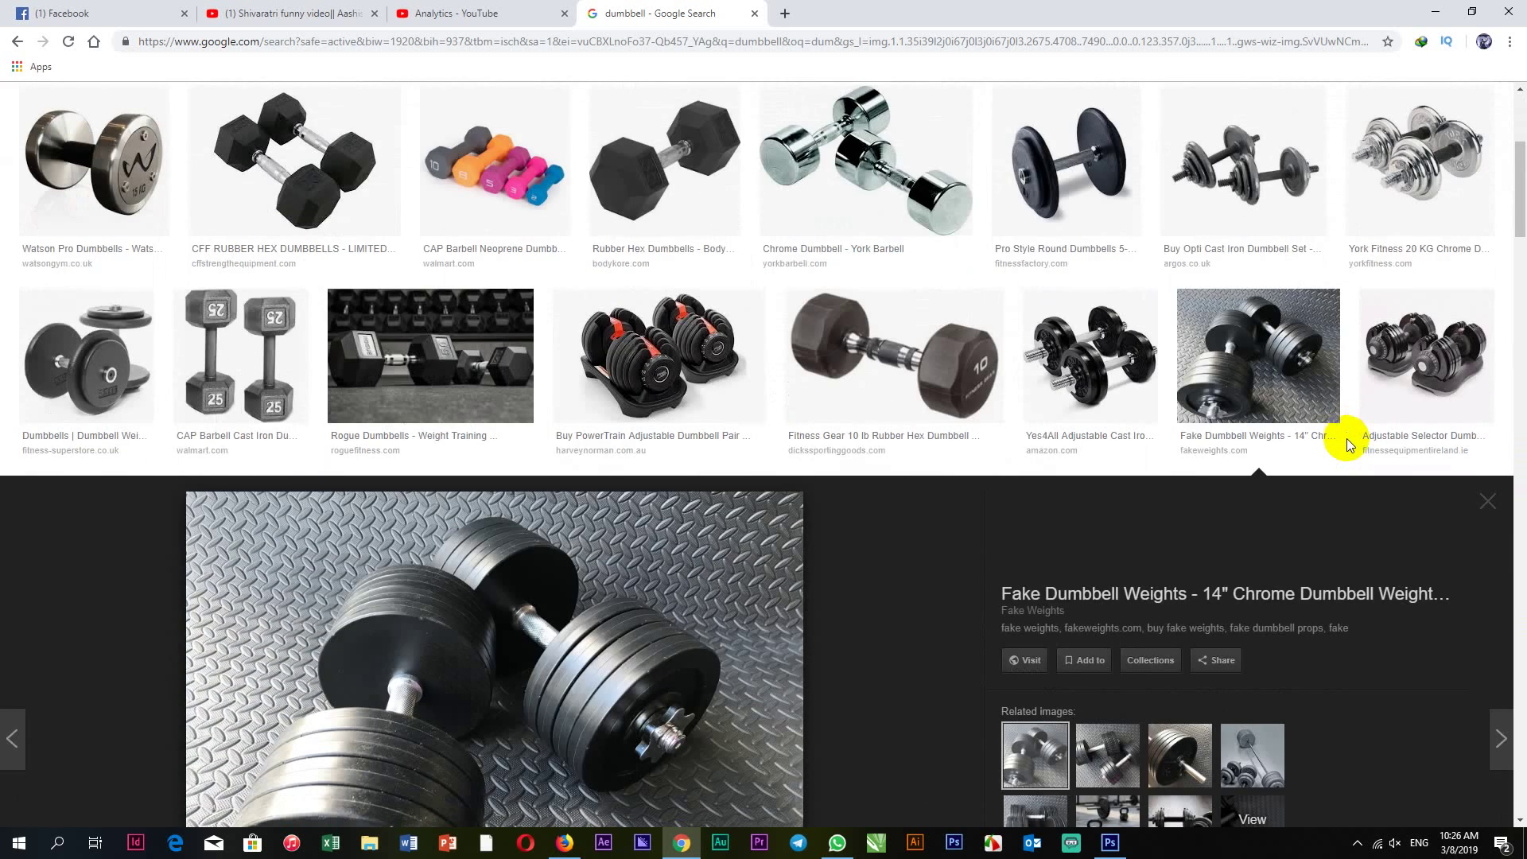
scroll(1040, 400, "down", 3)
left_click(1039, 424)
scroll(1061, 405, "down", 2)
scroll(1061, 405, "down", 3)
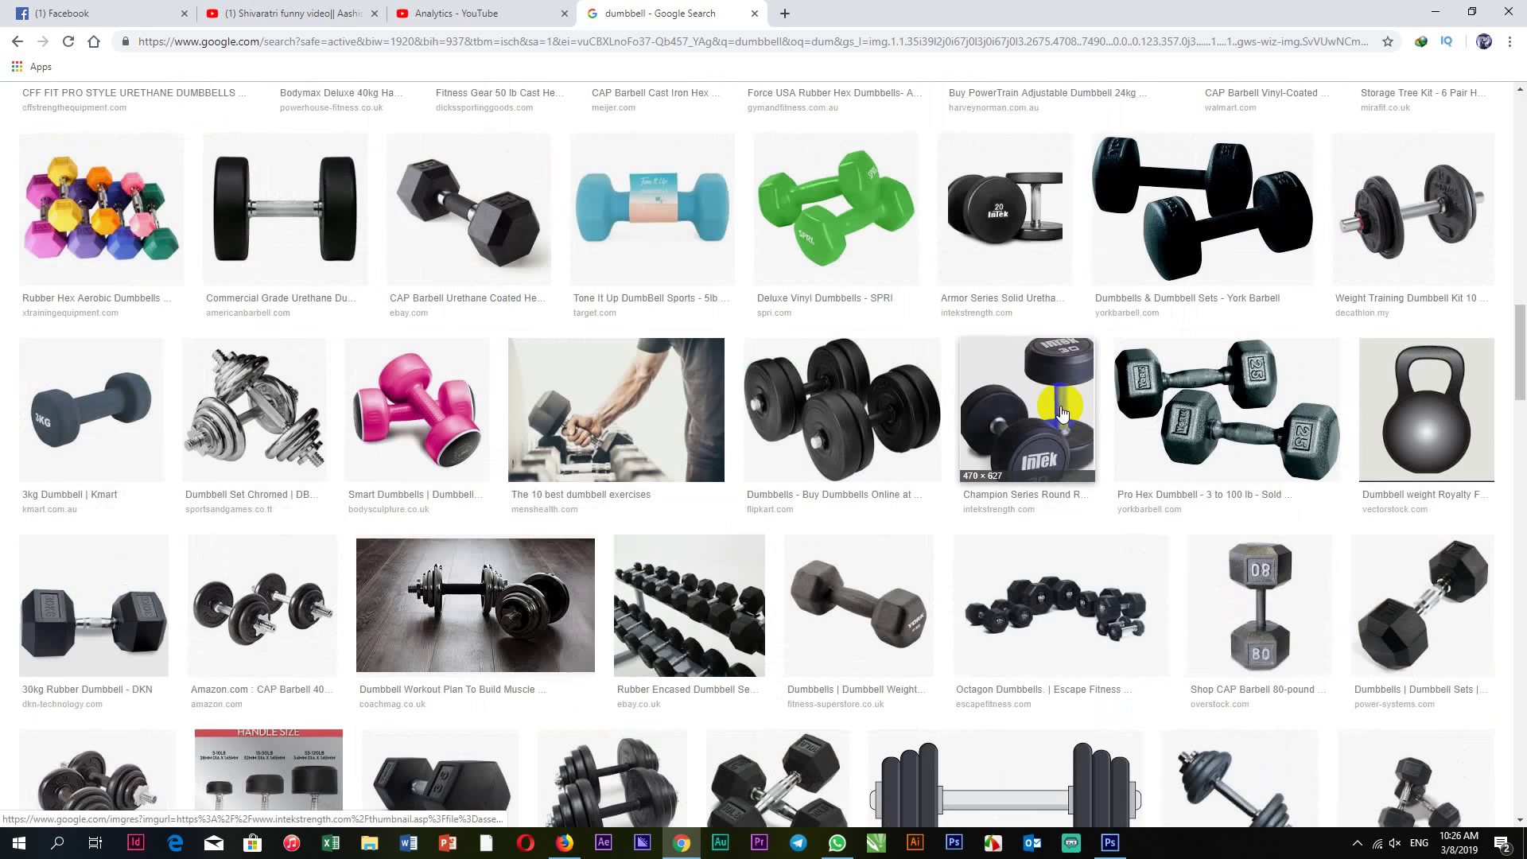
scroll(1060, 405, "down", 3)
scroll(700, 334, "down", 3)
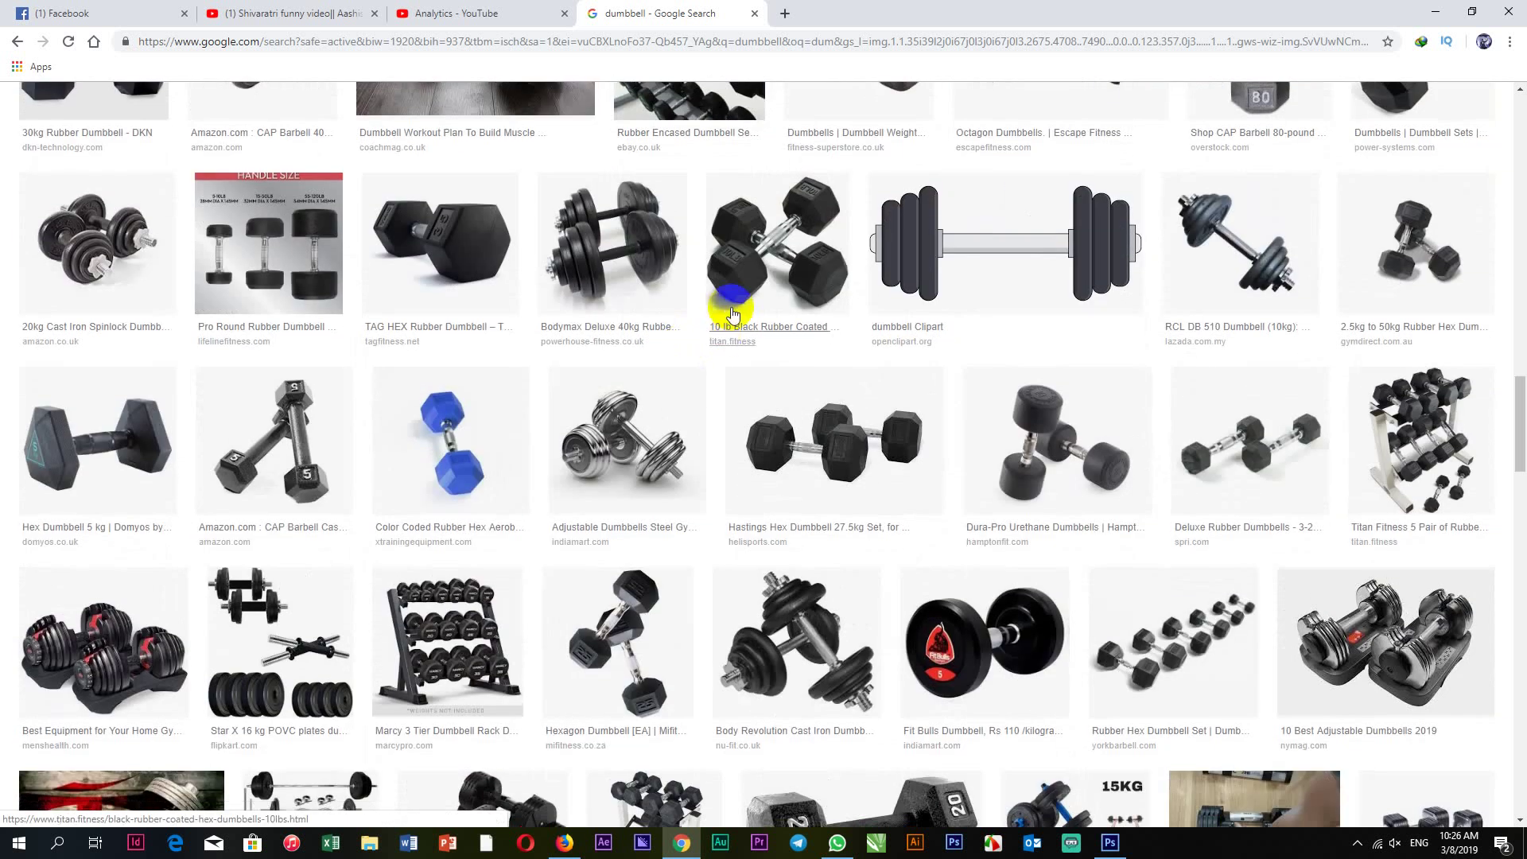
scroll(517, 341, "down", 4)
scroll(954, 390, "down", 5)
scroll(1159, 382, "down", 3)
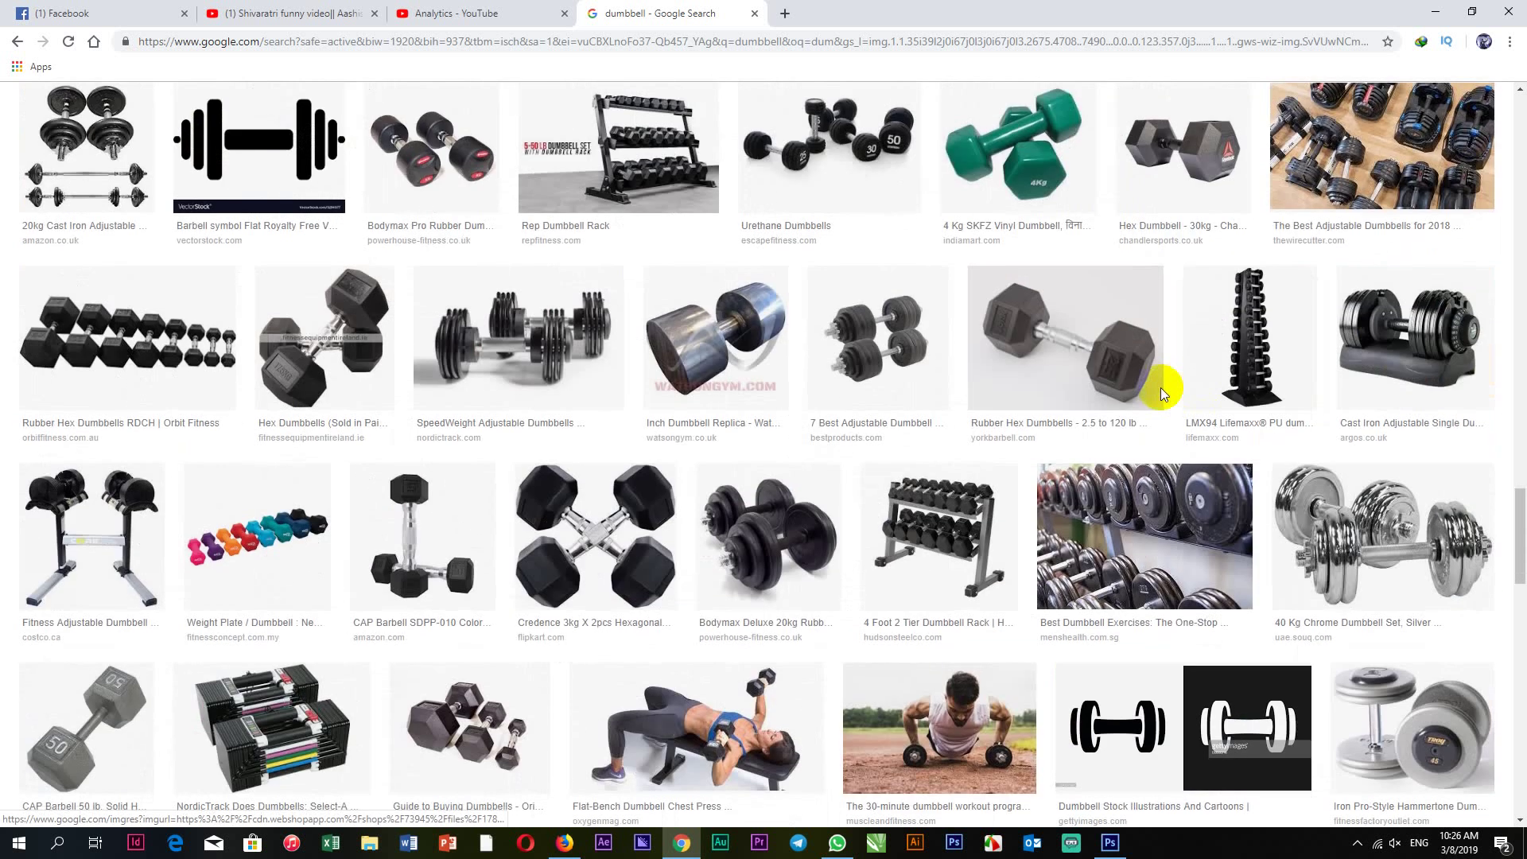
scroll(954, 381, "down", 5)
scroll(786, 382, "down", 4)
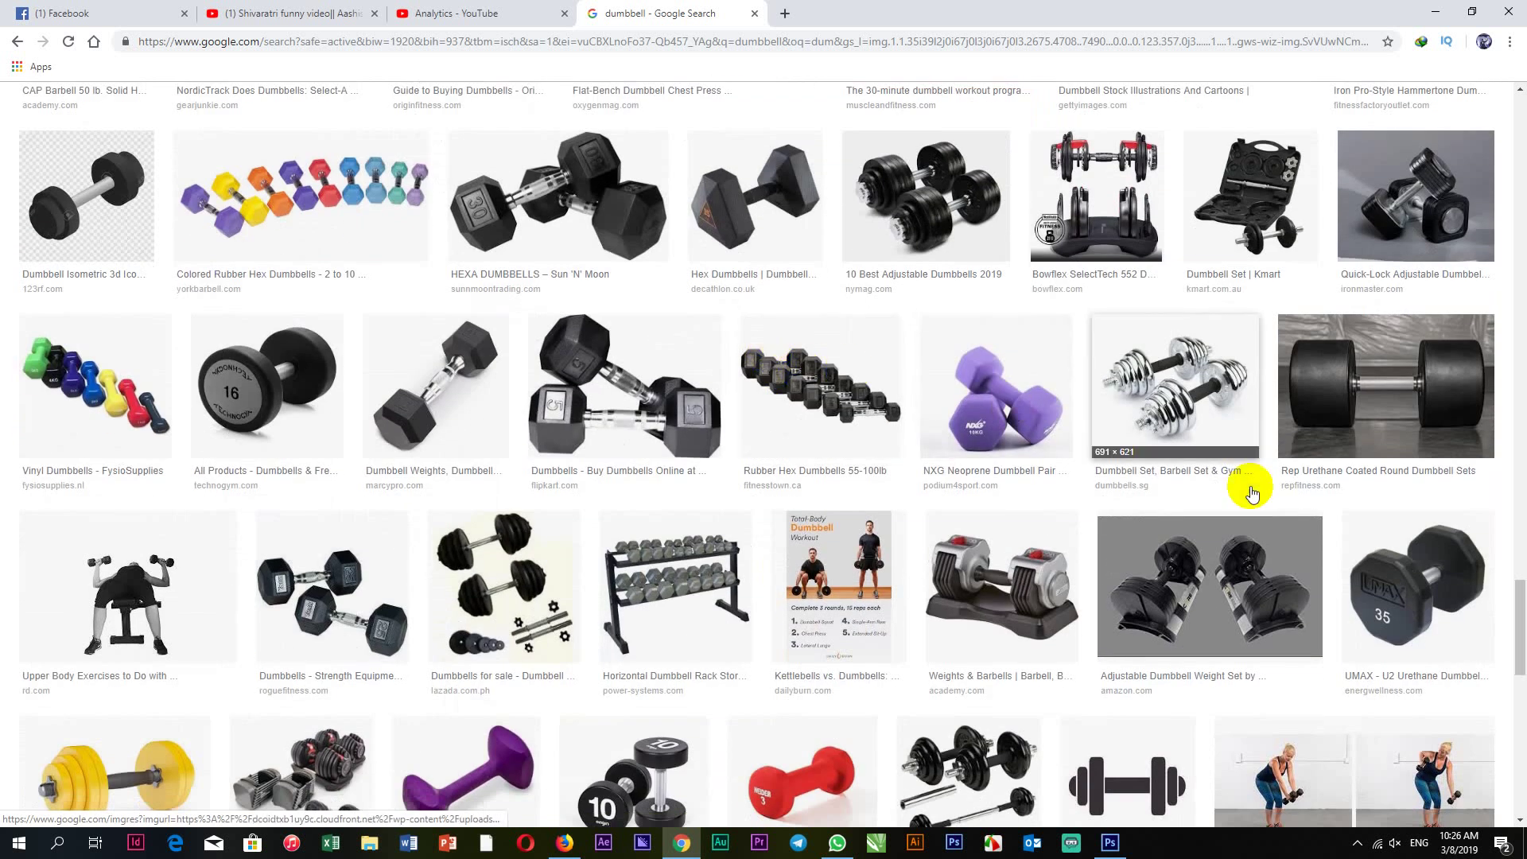
left_click(1376, 385)
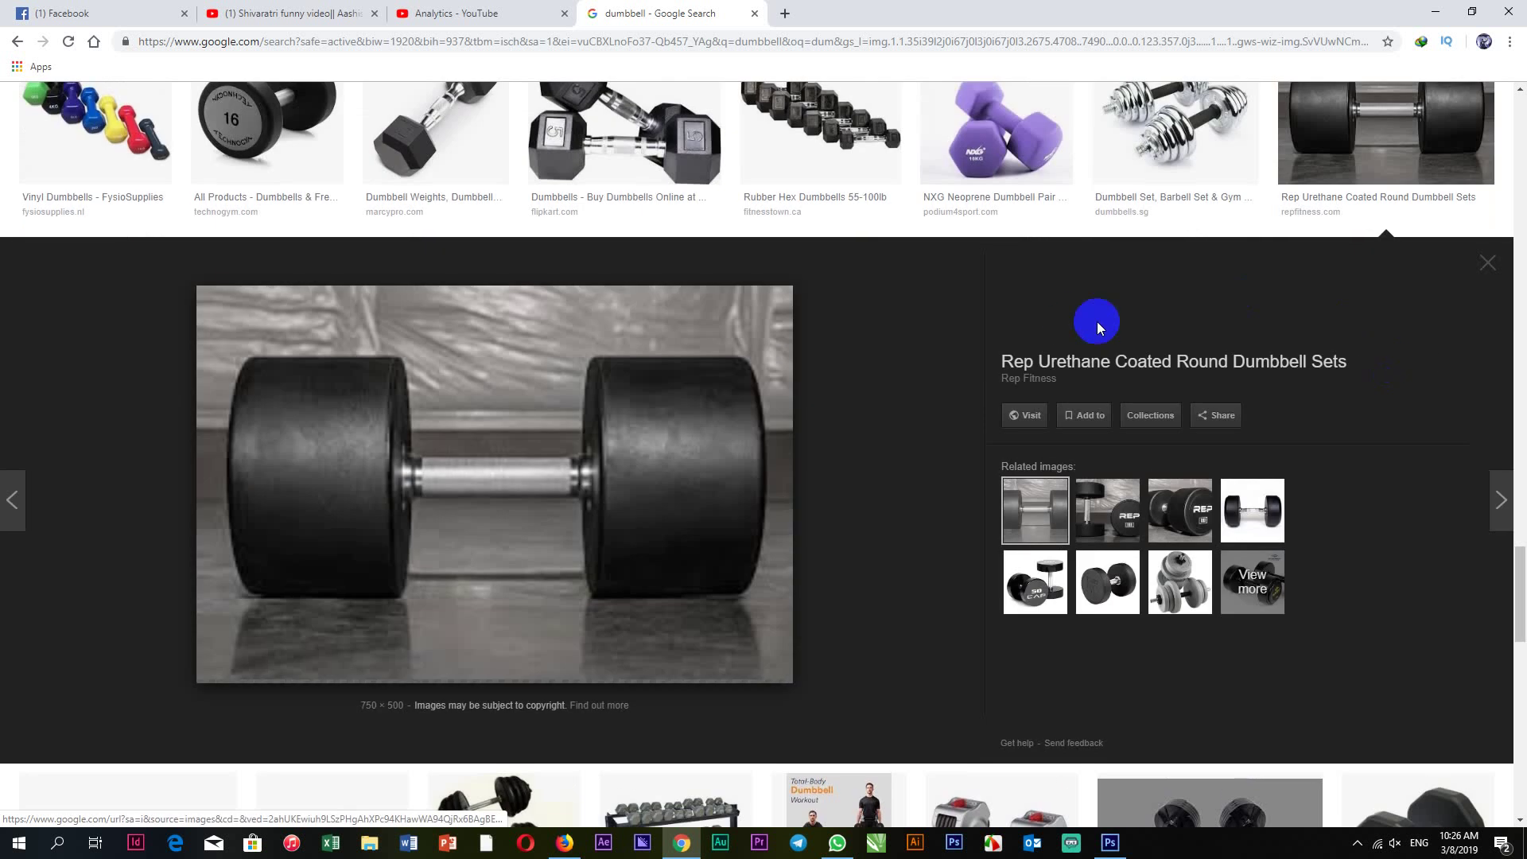
scroll(716, 294, "up", 3)
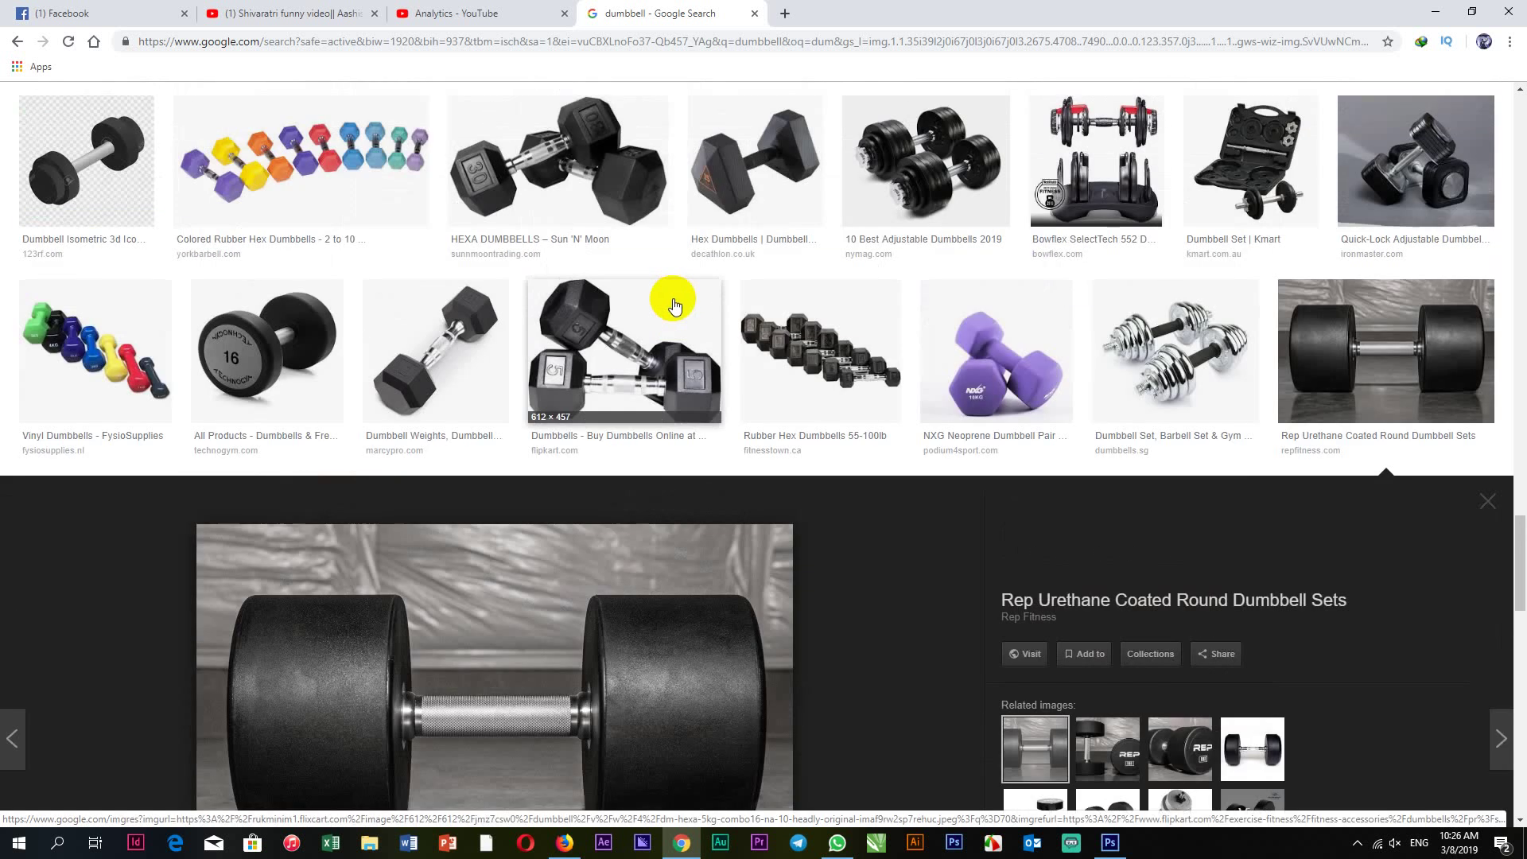
scroll(692, 306, "down", 2)
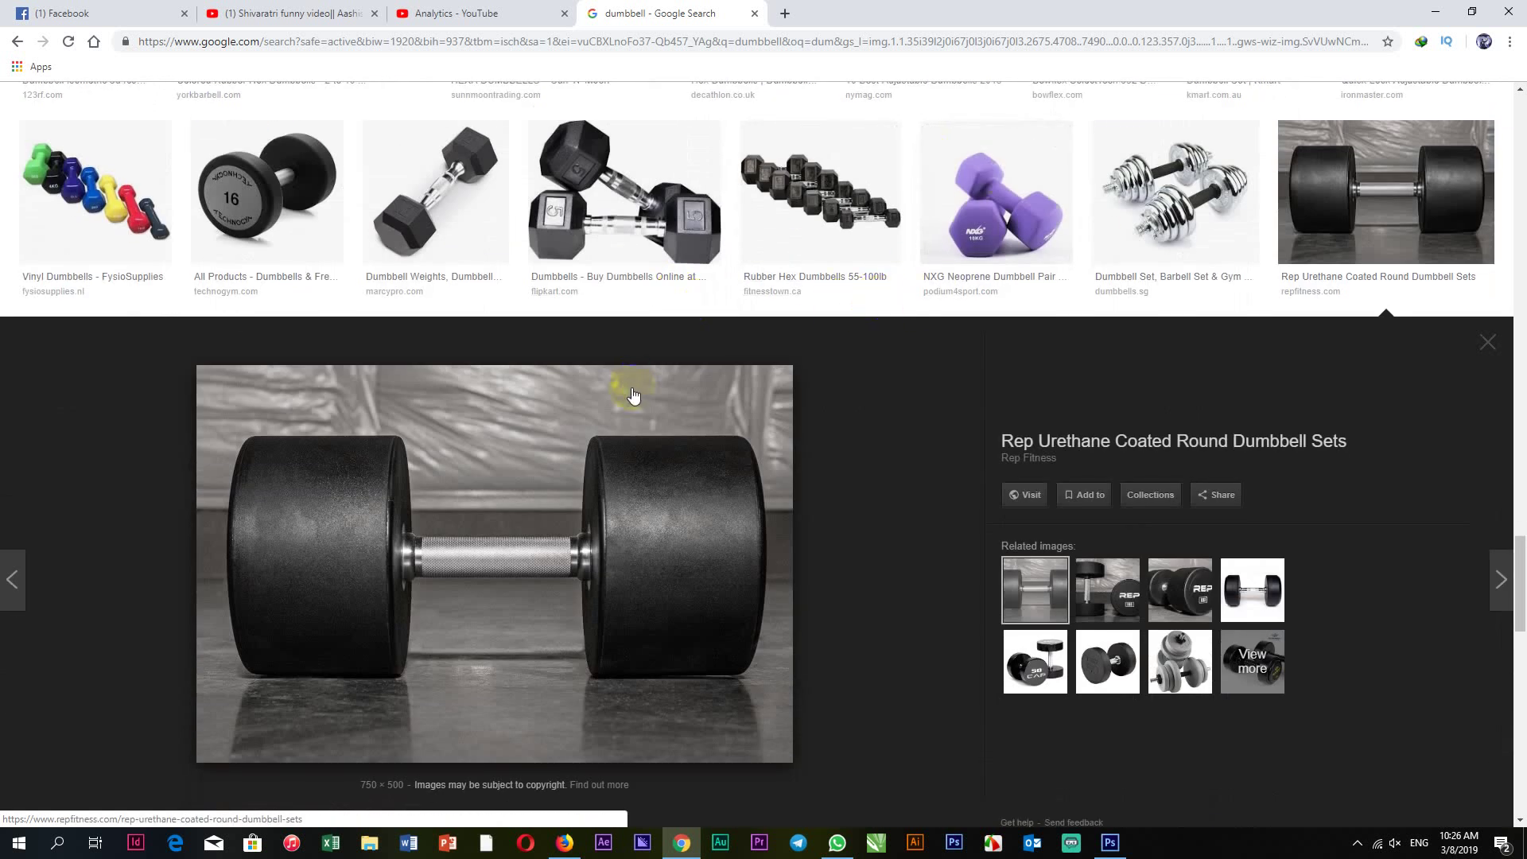
scroll(620, 399, "up", 1)
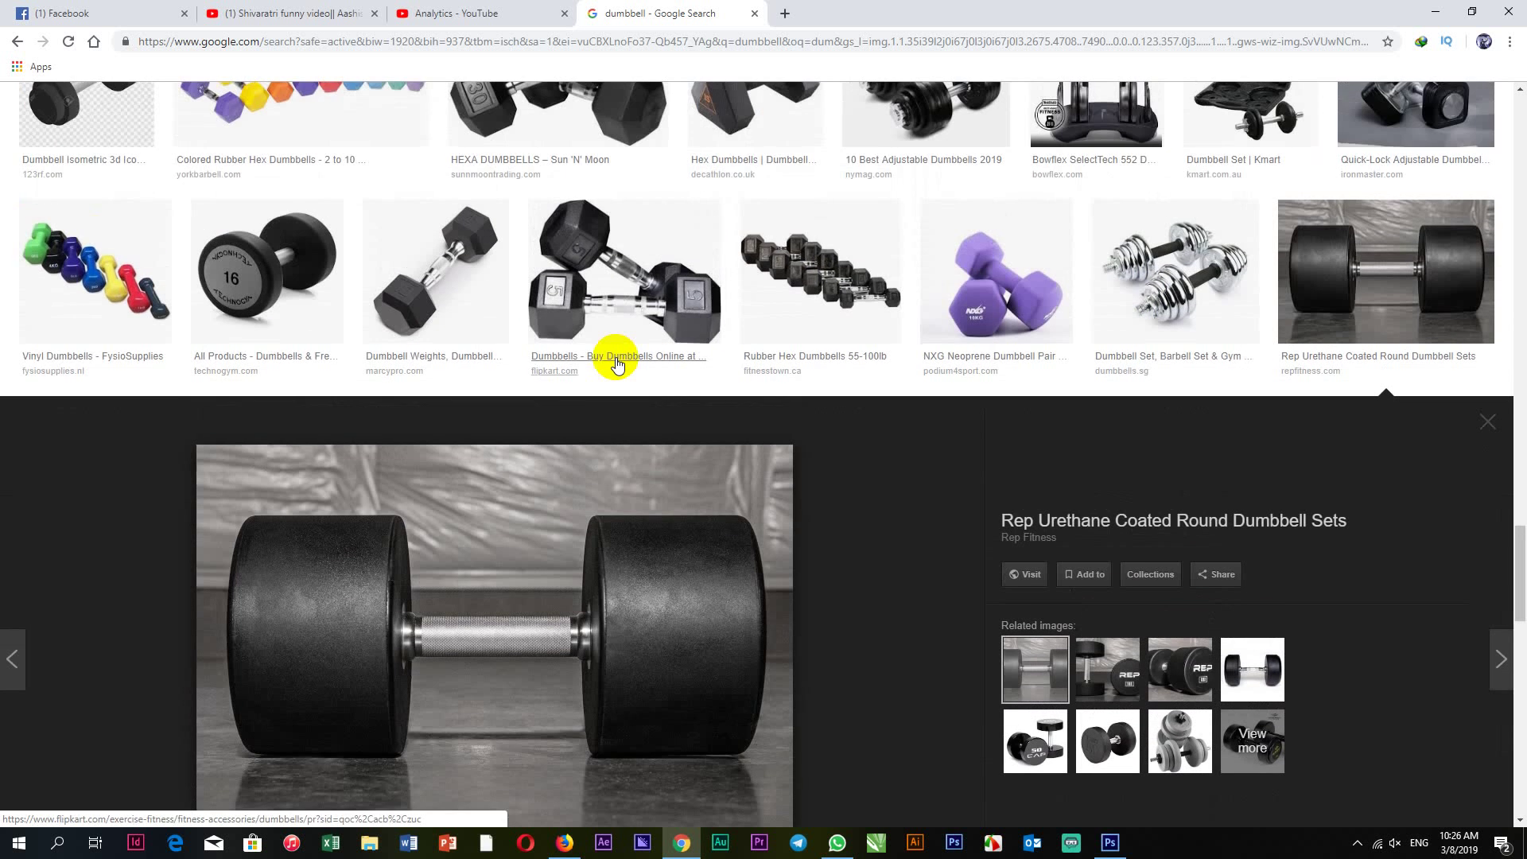
scroll(613, 358, "up", 2)
scroll(637, 341, "up", 2)
scroll(648, 409, "up", 1)
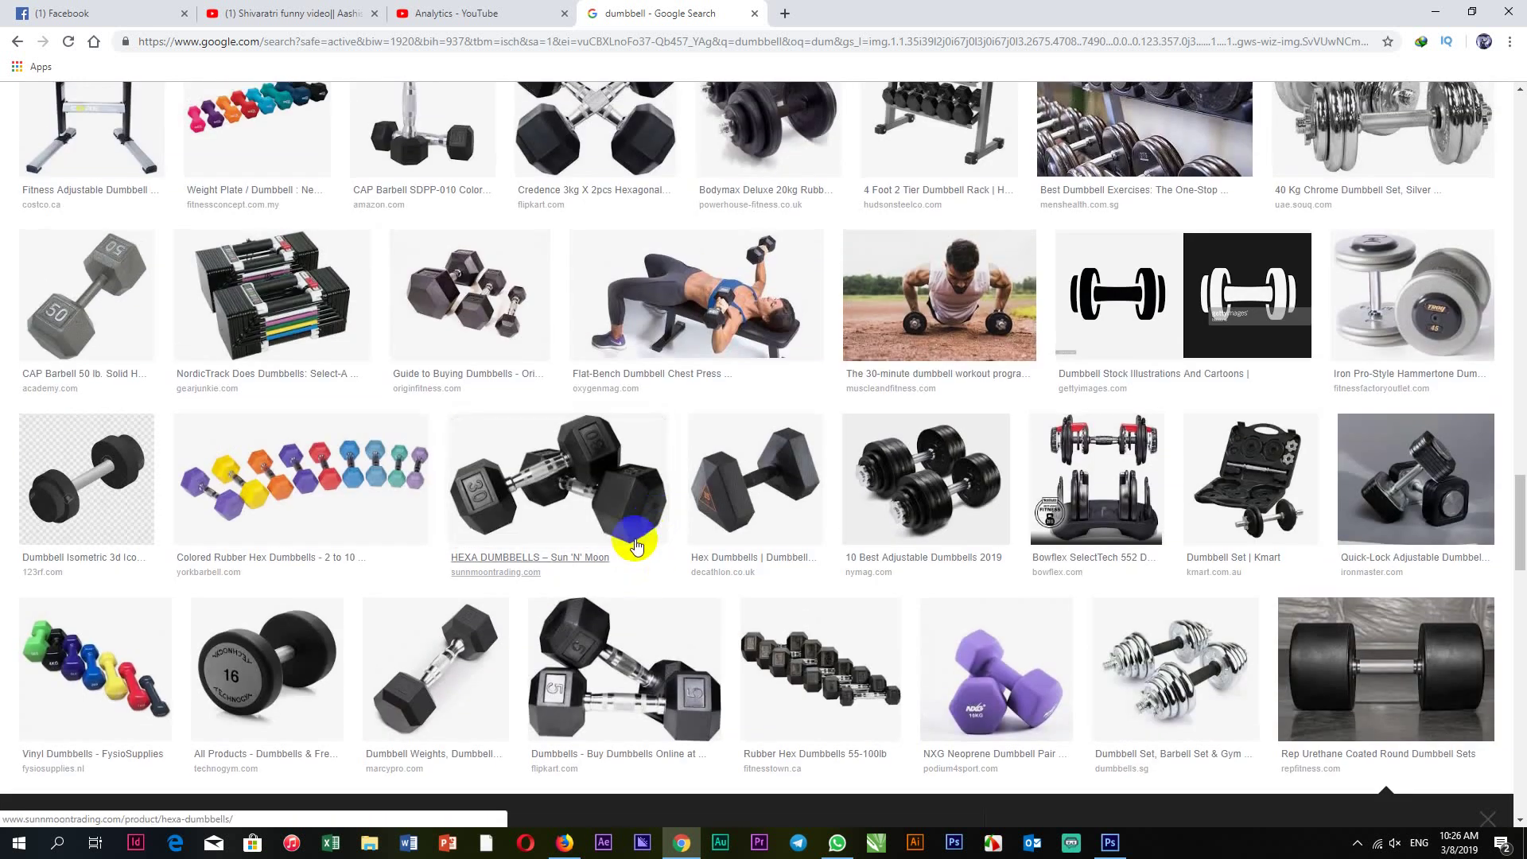
left_click(602, 506)
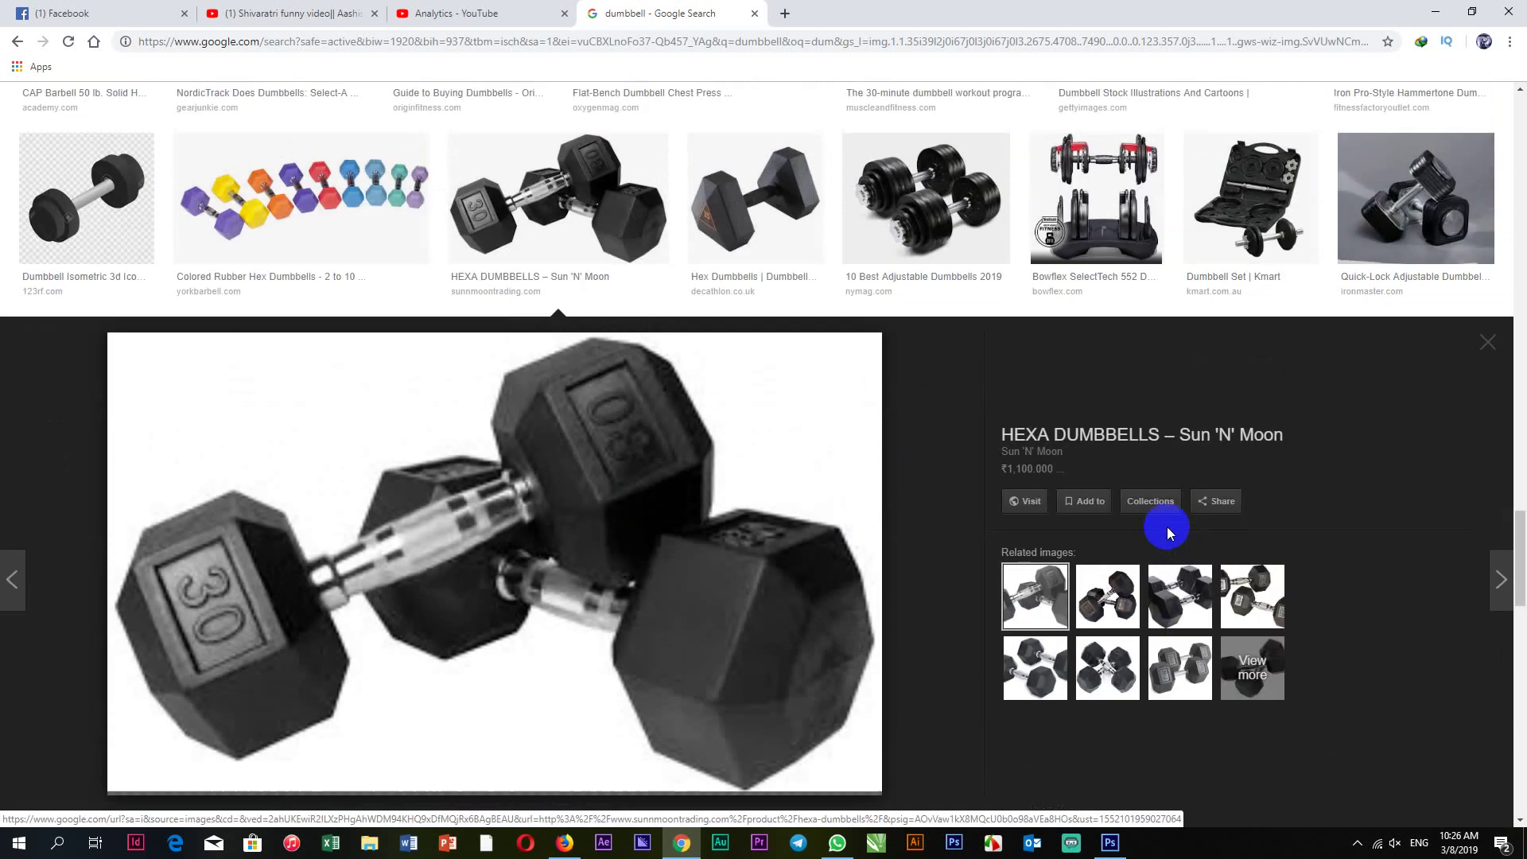
scroll(1090, 470, "up", 4)
scroll(1086, 457, "up", 2)
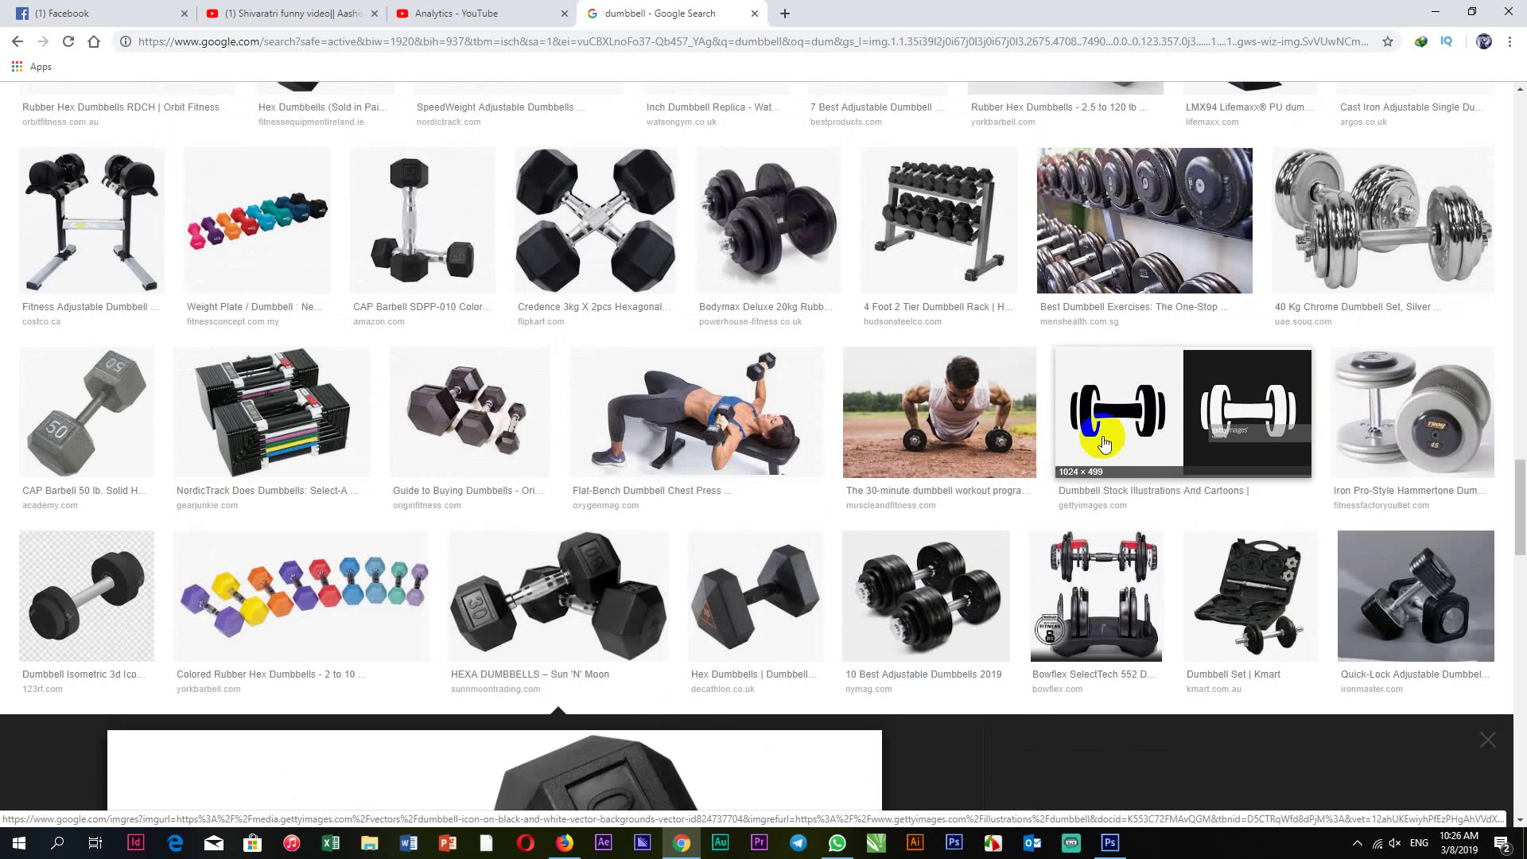
scroll(1034, 394, "up", 3)
scroll(962, 385, "up", 3)
scroll(871, 367, "up", 2)
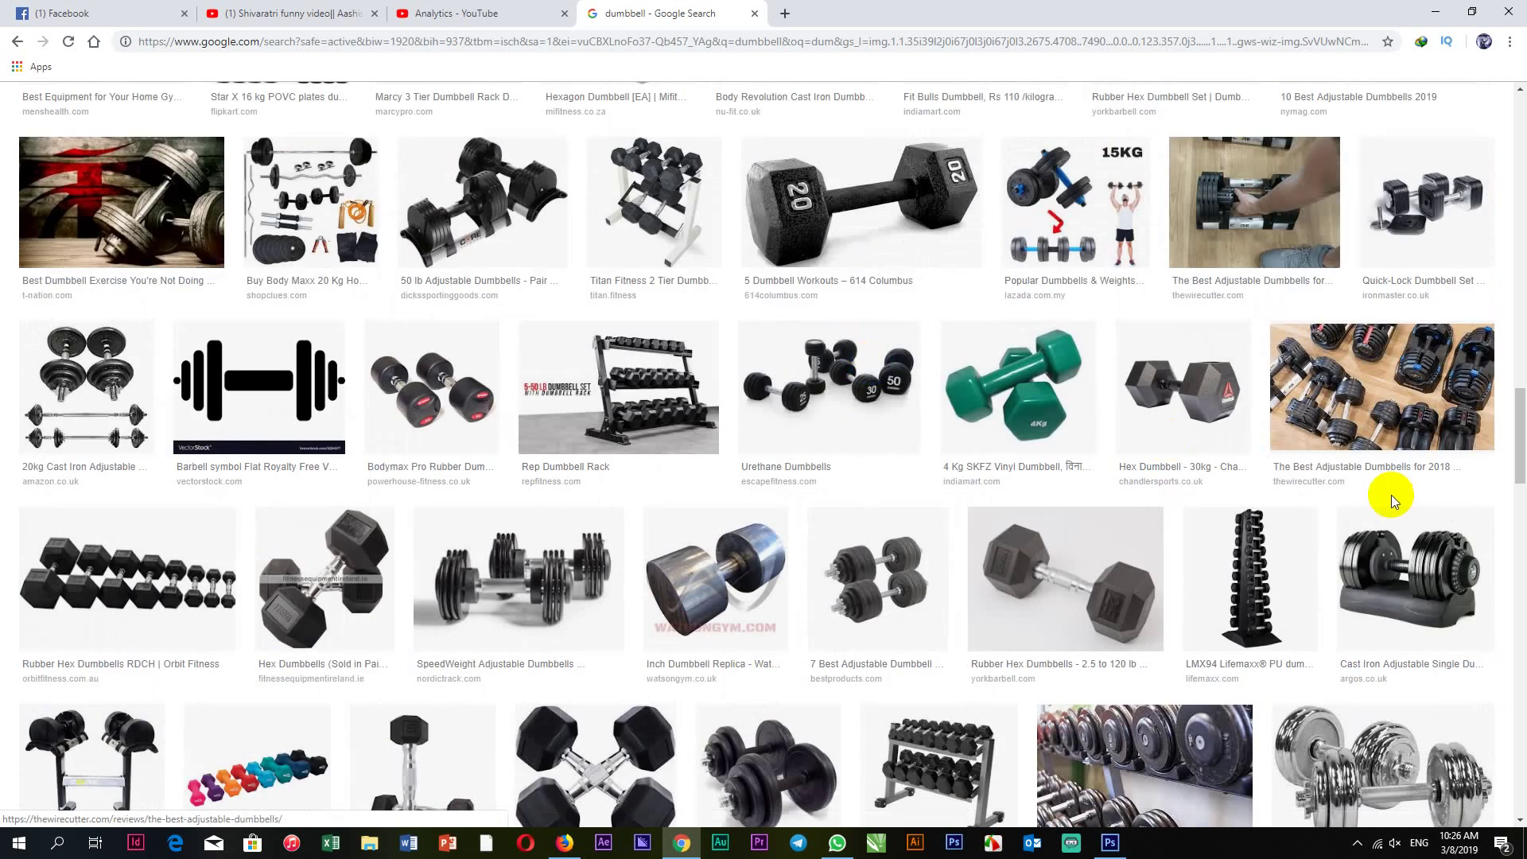
scroll(845, 365, "up", 3)
scroll(823, 336, "up", 2)
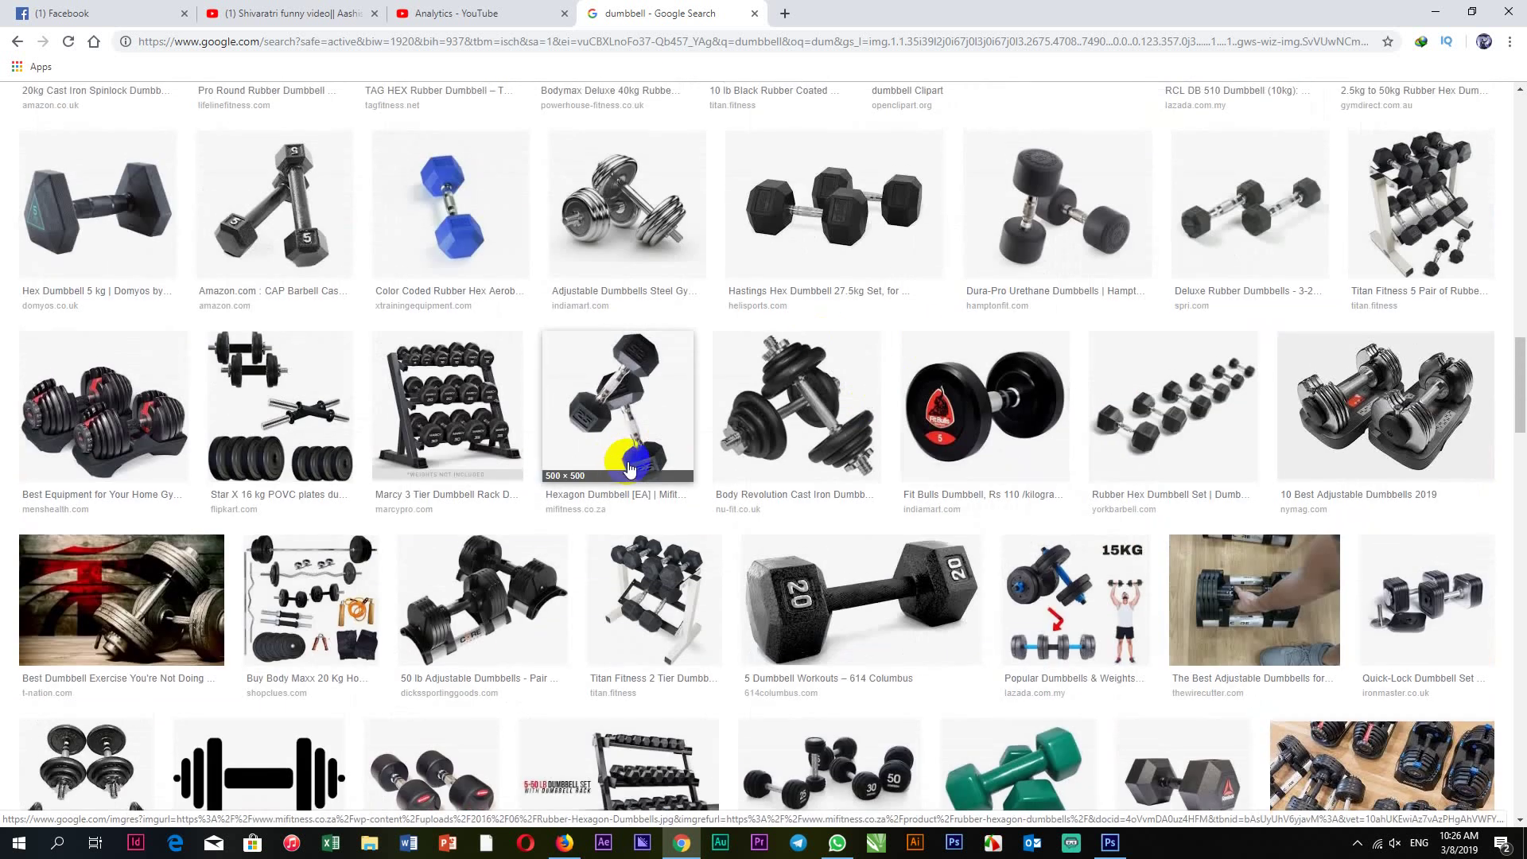
scroll(621, 449, "up", 2)
scroll(1000, 497, "down", 2)
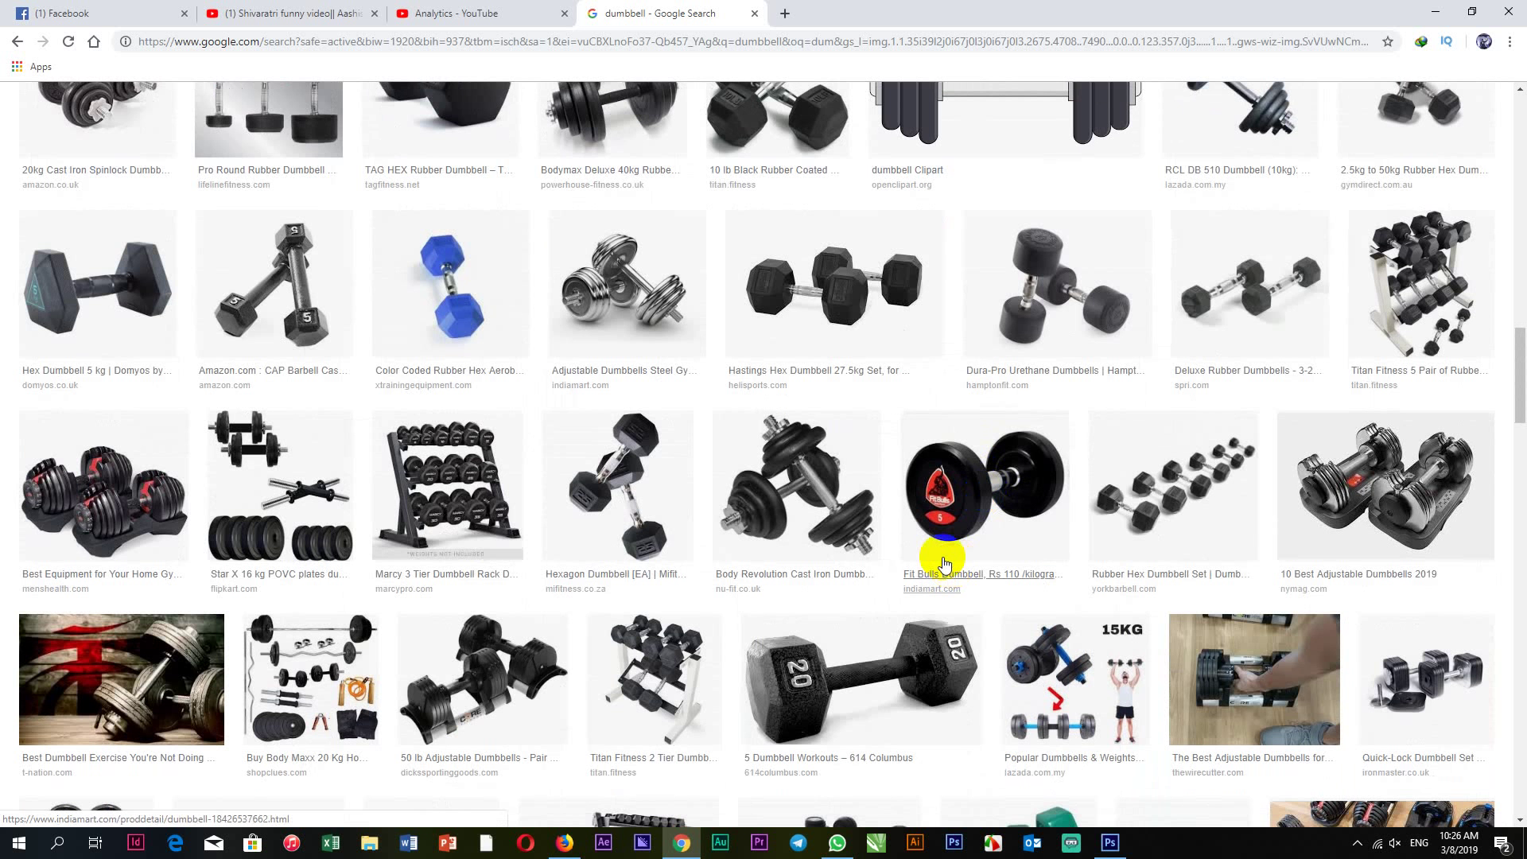
scroll(937, 562, "up", 2)
left_click(937, 726)
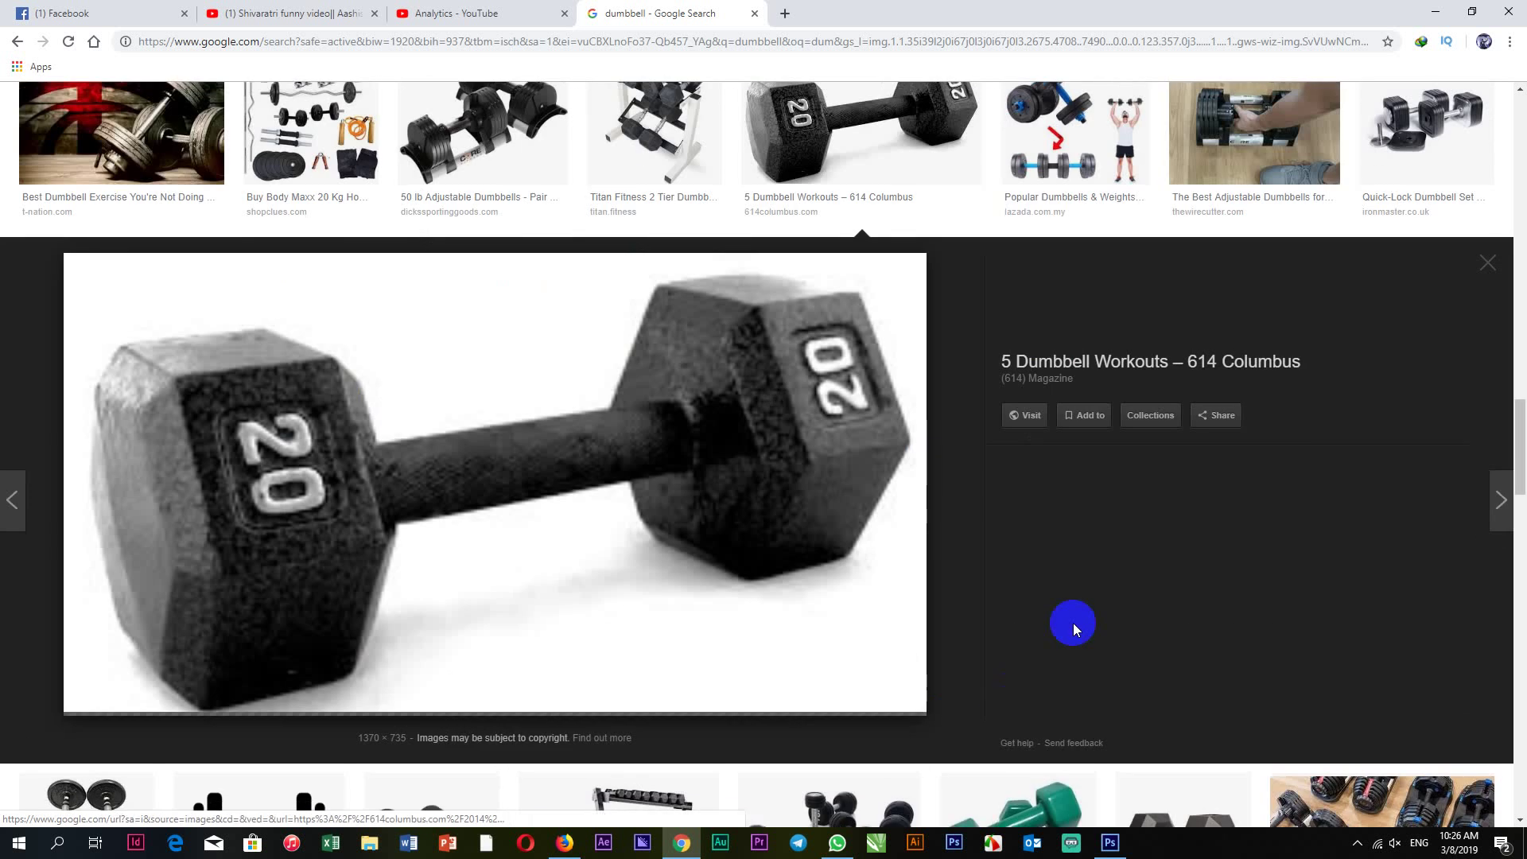
left_click(1121, 578)
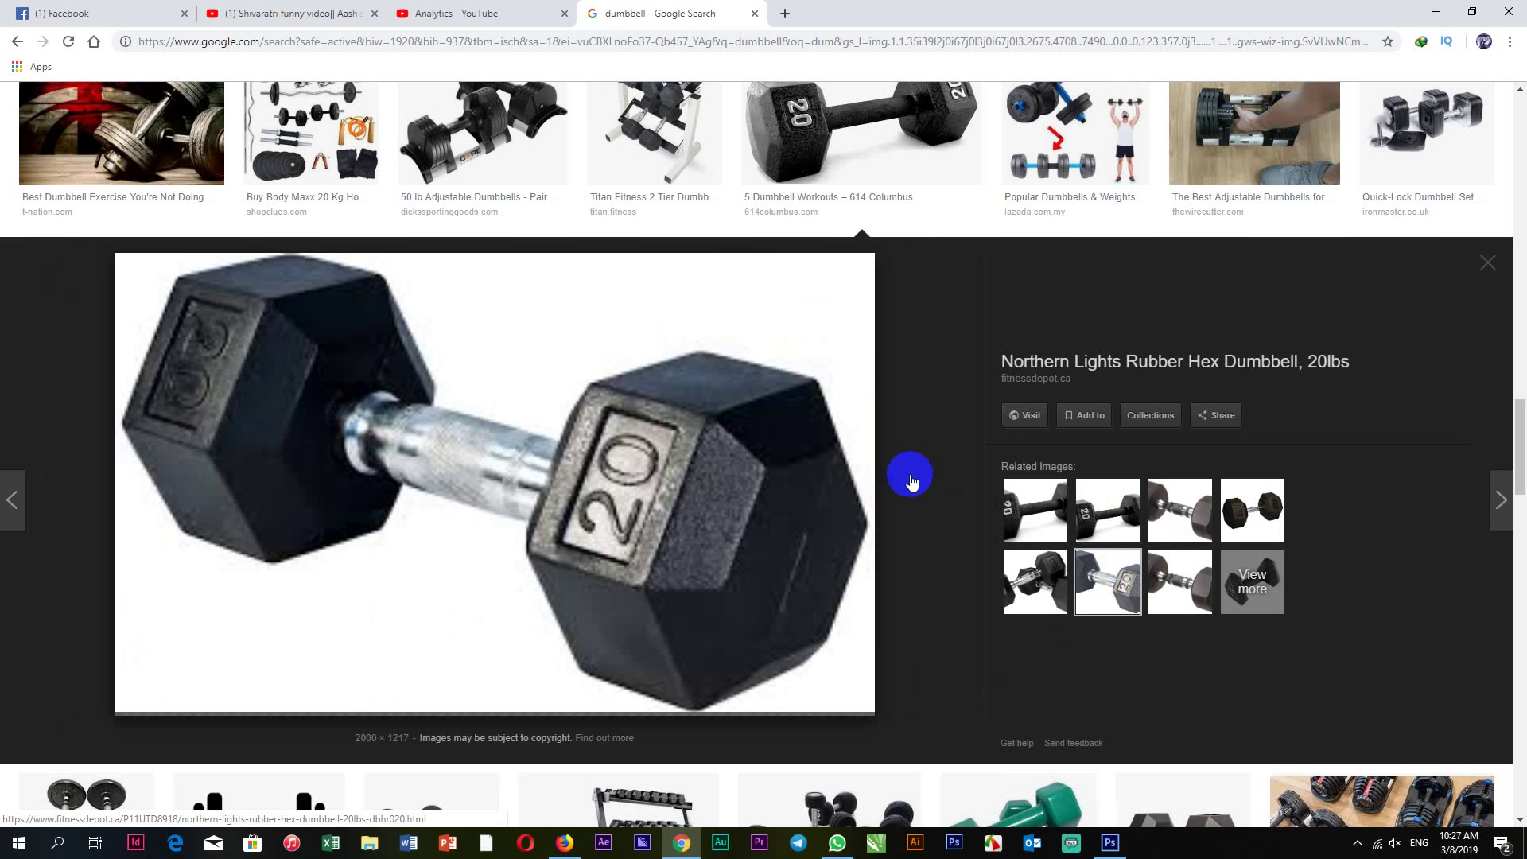
scroll(912, 479, "up", 3)
scroll(716, 453, "up", 2)
scroll(573, 430, "up", 4)
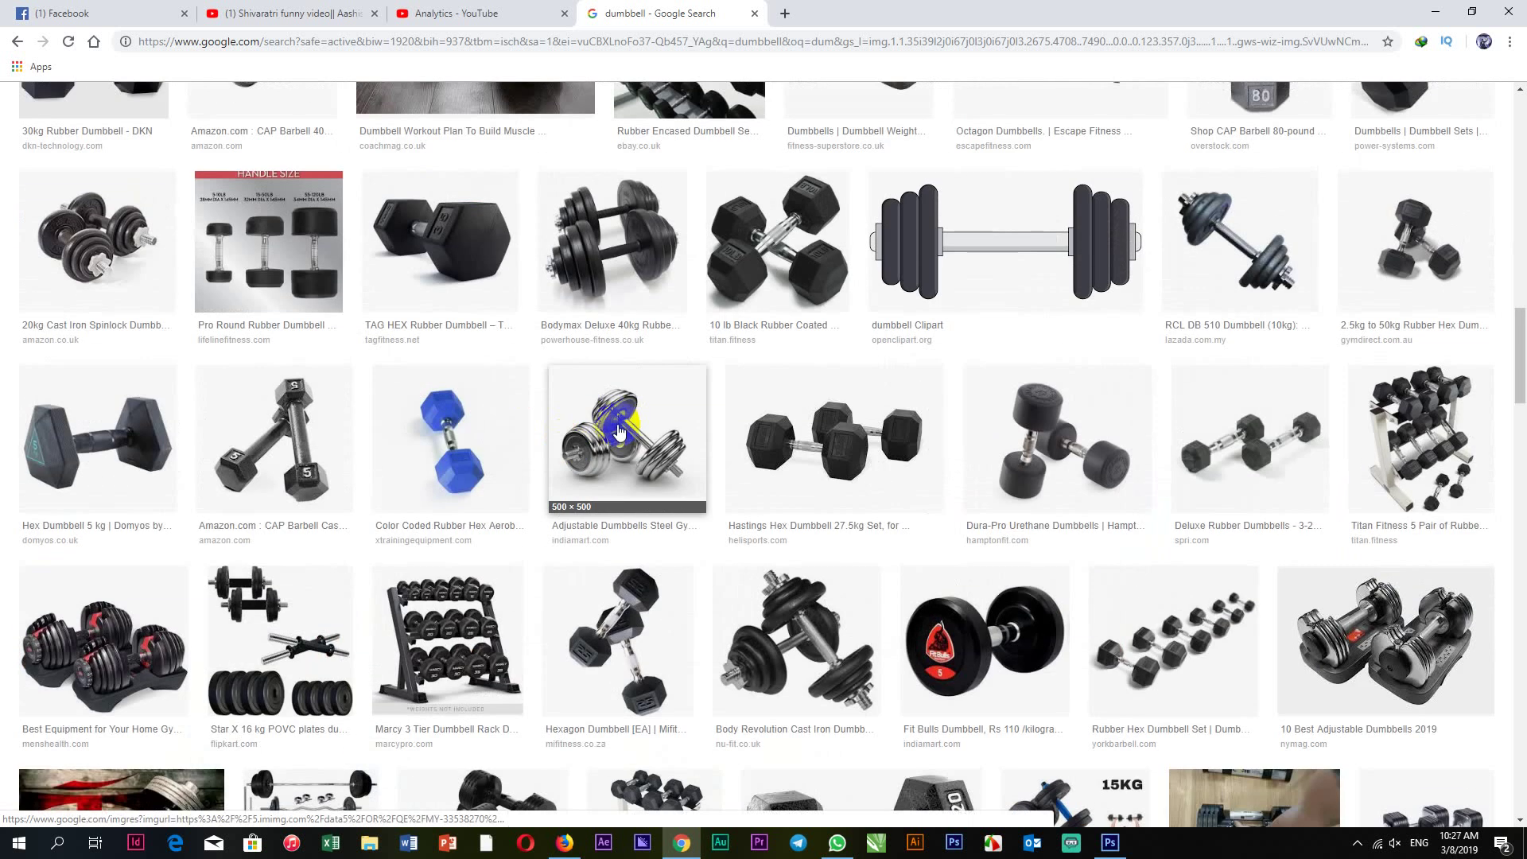
scroll(699, 365, "up", 3)
scroll(700, 370, "up", 2)
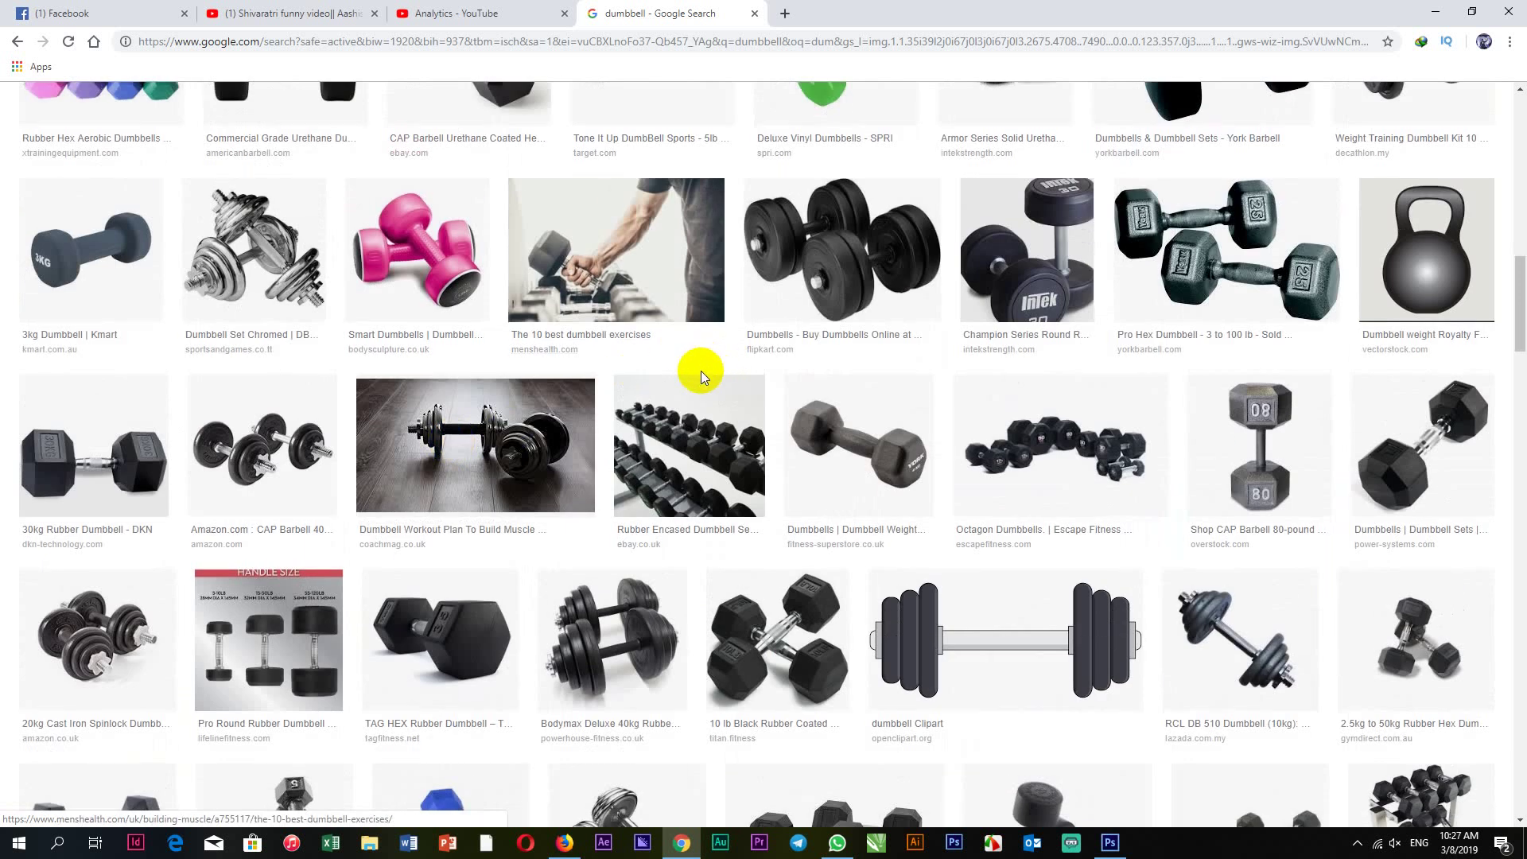
scroll(700, 370, "up", 1)
scroll(719, 328, "up", 3)
scroll(815, 384, "up", 3)
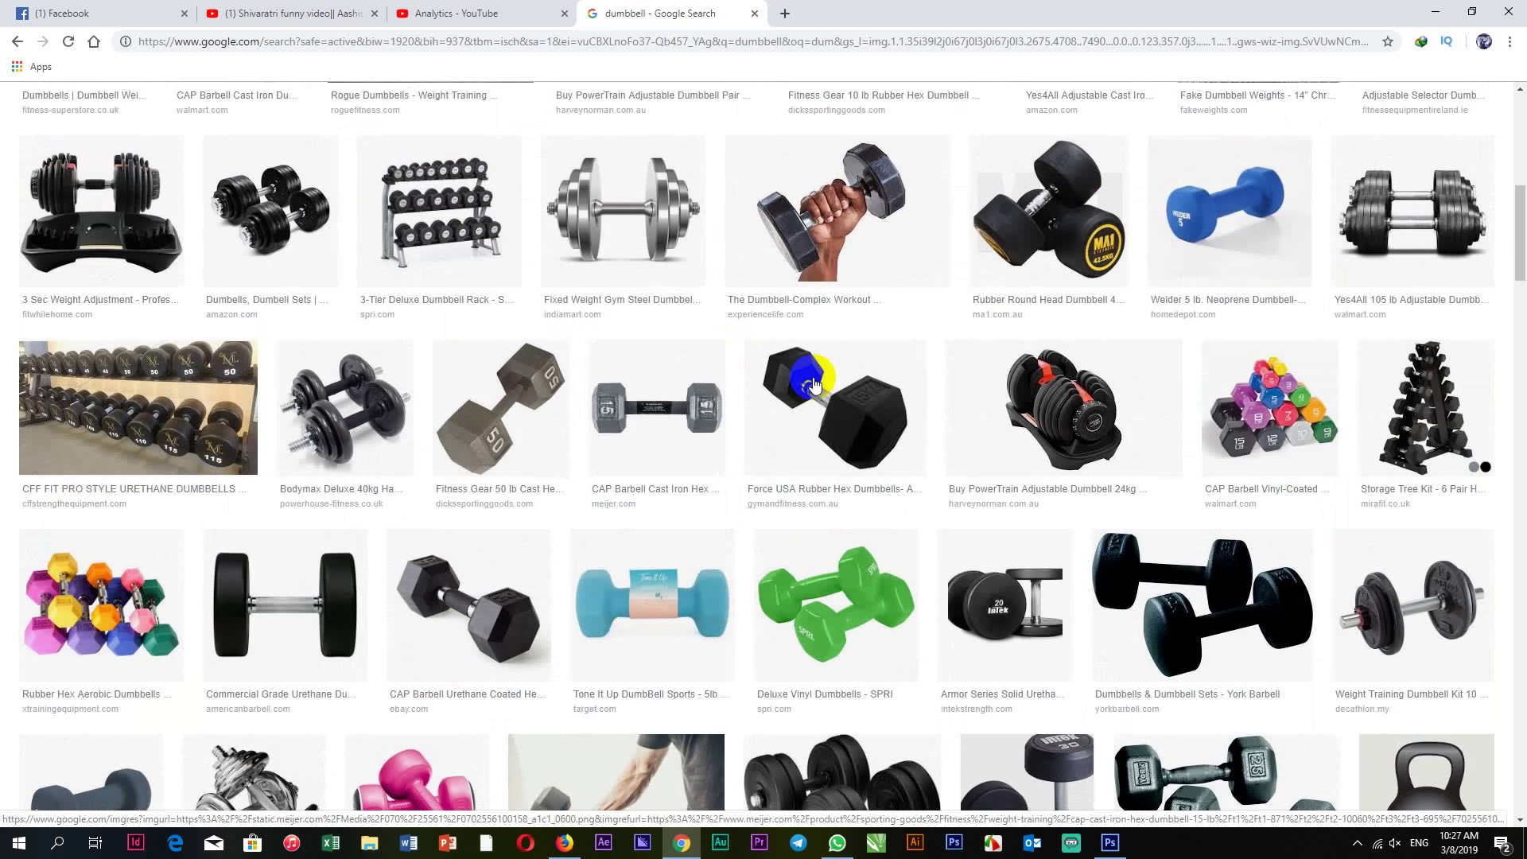
scroll(816, 380, "up", 3)
scroll(907, 461, "up", 2)
scroll(1193, 573, "up", 2)
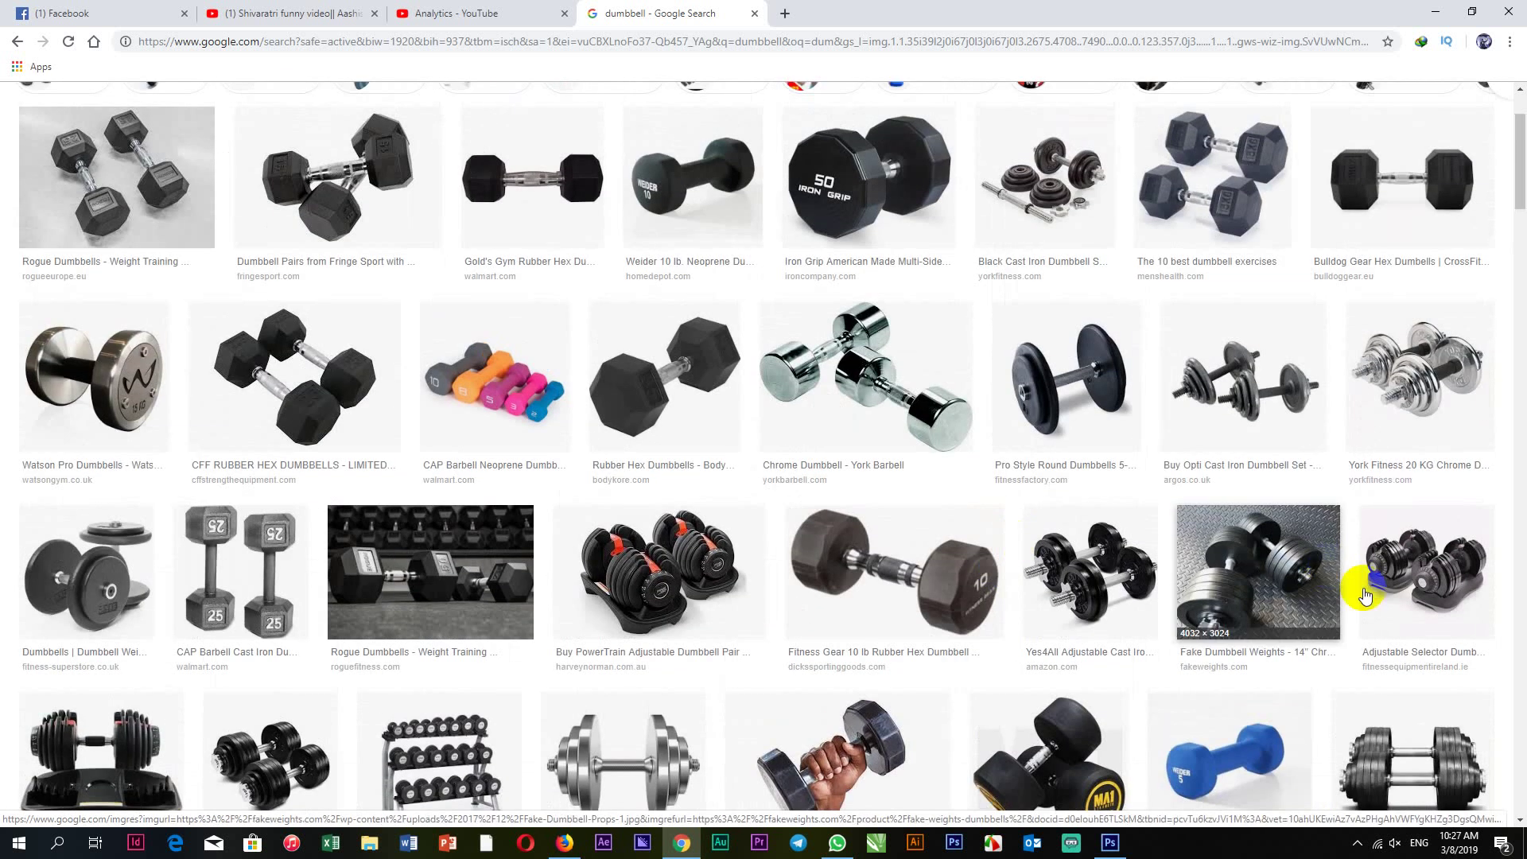
scroll(1365, 595, "up", 2)
Open the Iron Grip 50 dumbbell result in the preview panel.
left_click(907, 330)
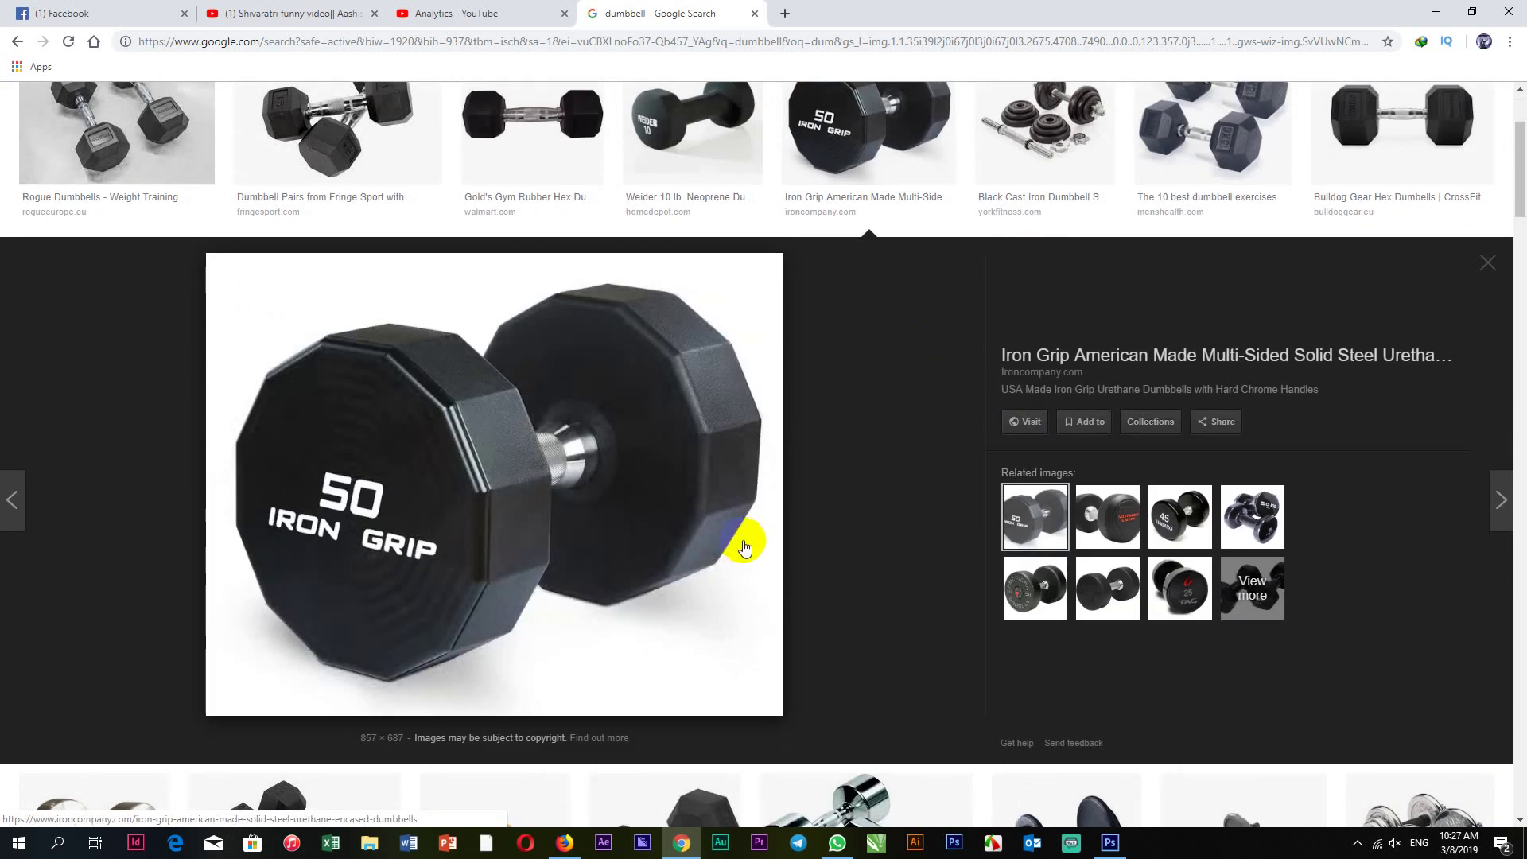
scroll(744, 547, "up", 1)
scroll(744, 547, "up", 2)
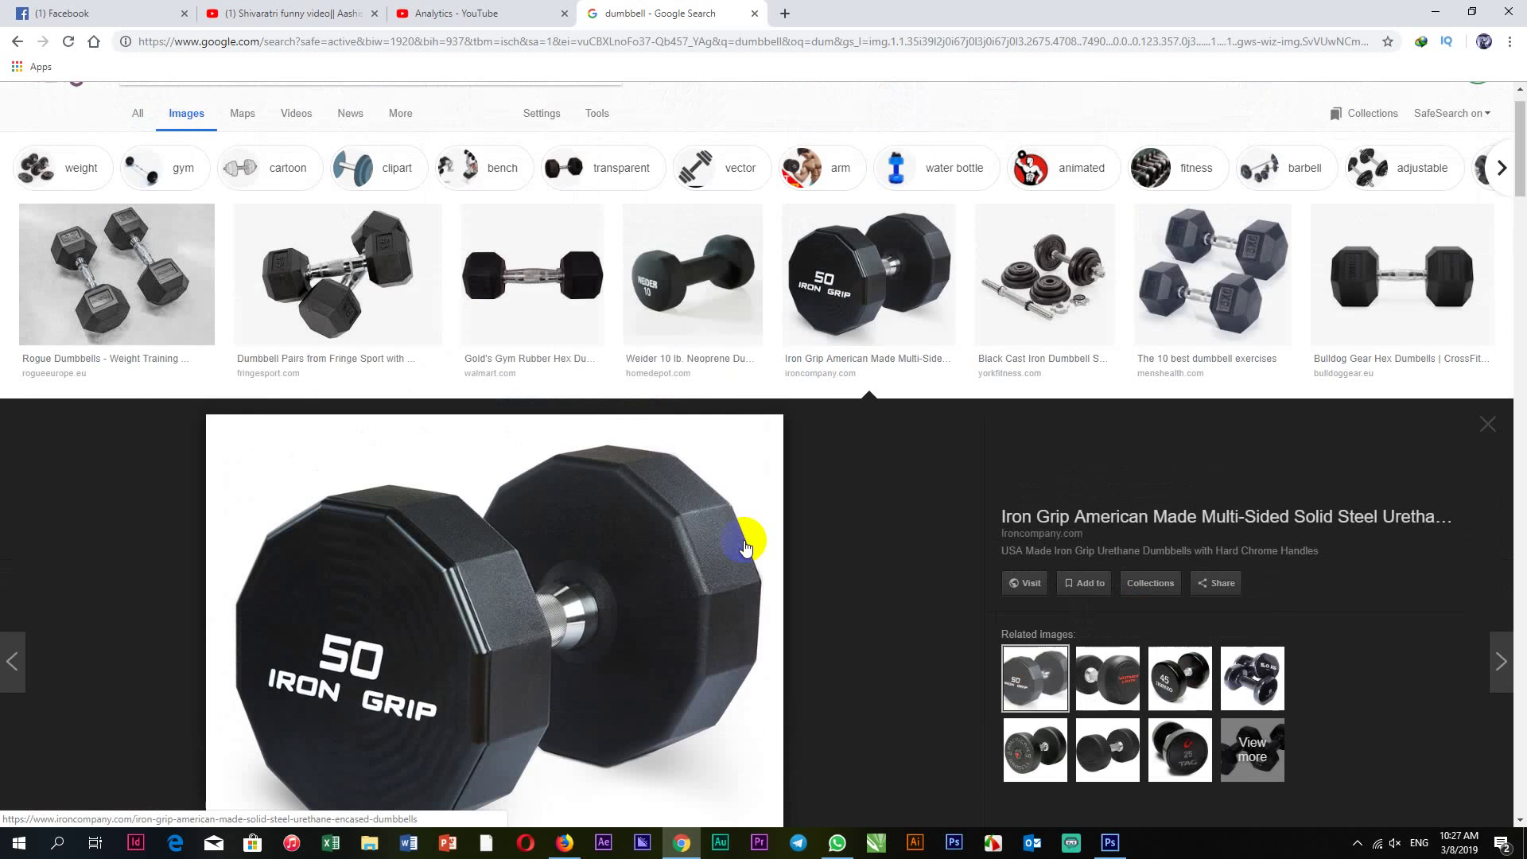
scroll(645, 539, "down", 2)
Save the image to the Desktop as urethanedumbbells-xlg.jpg and minimise Chrome.
right_click(651, 464)
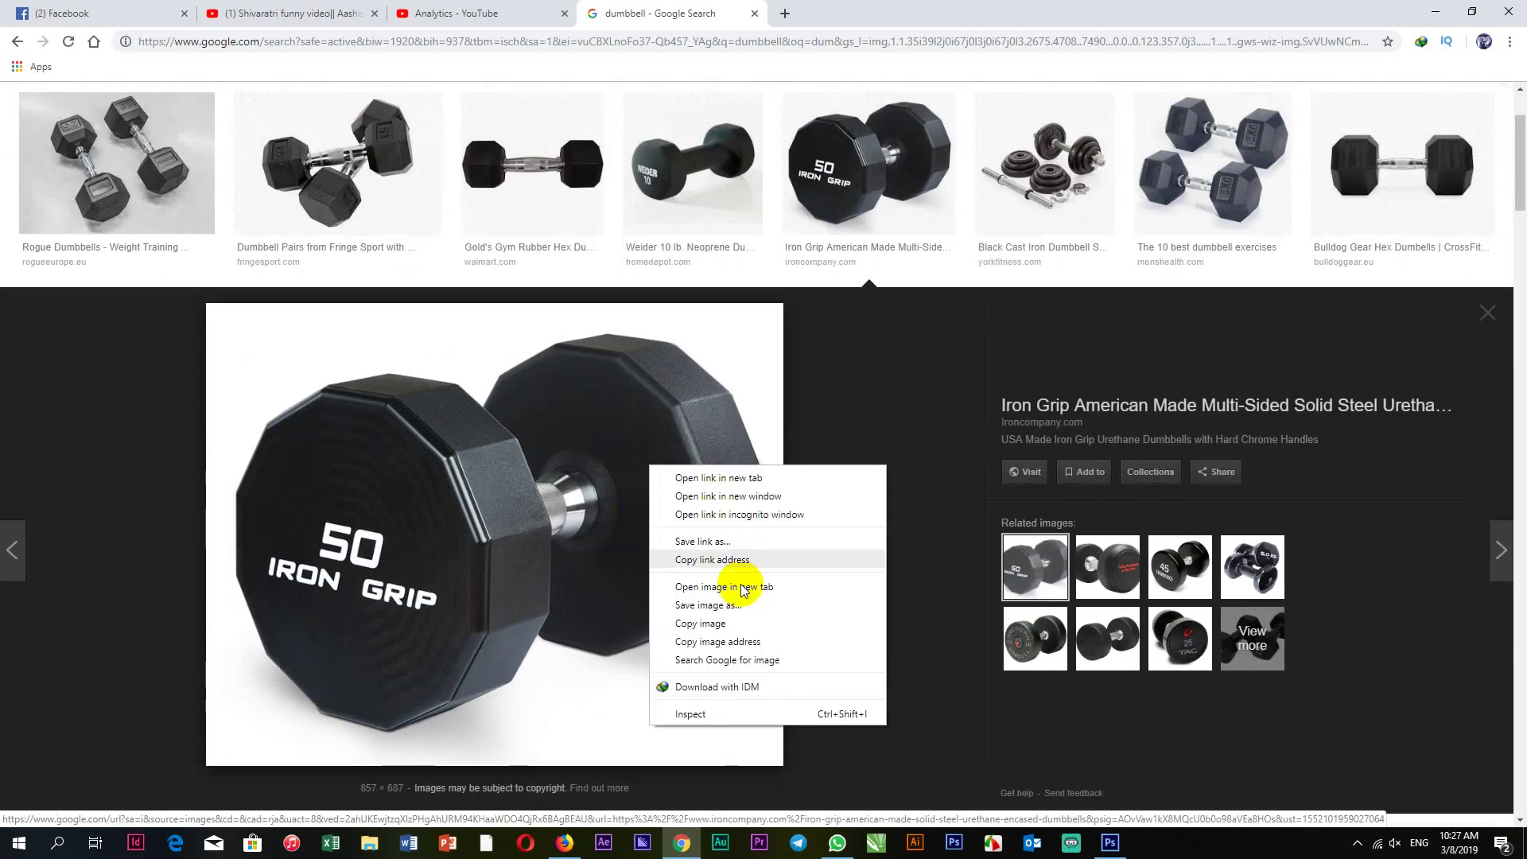
left_click(833, 621)
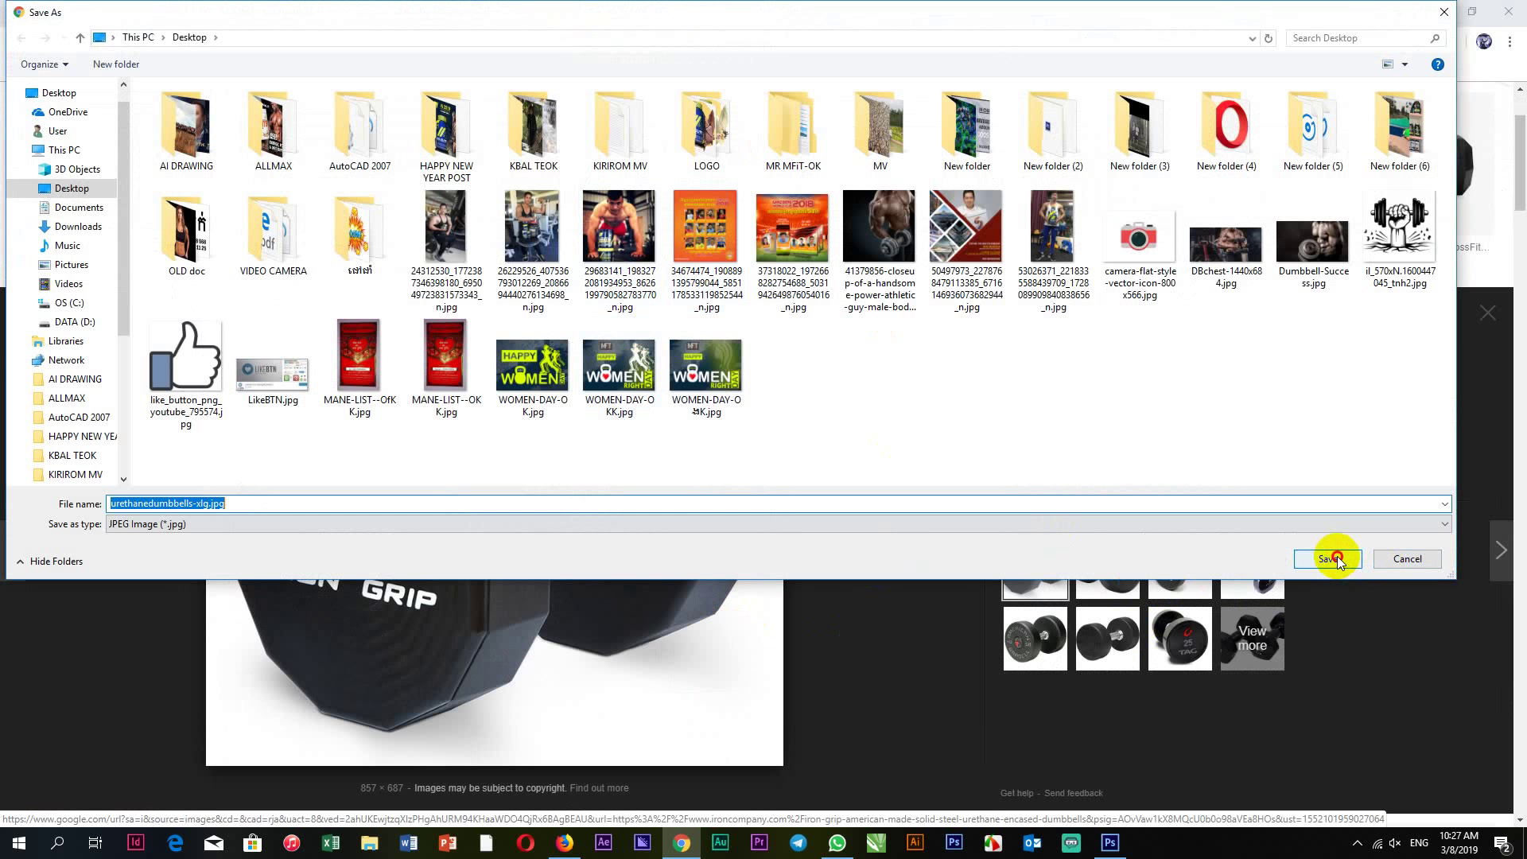
left_click(1336, 559)
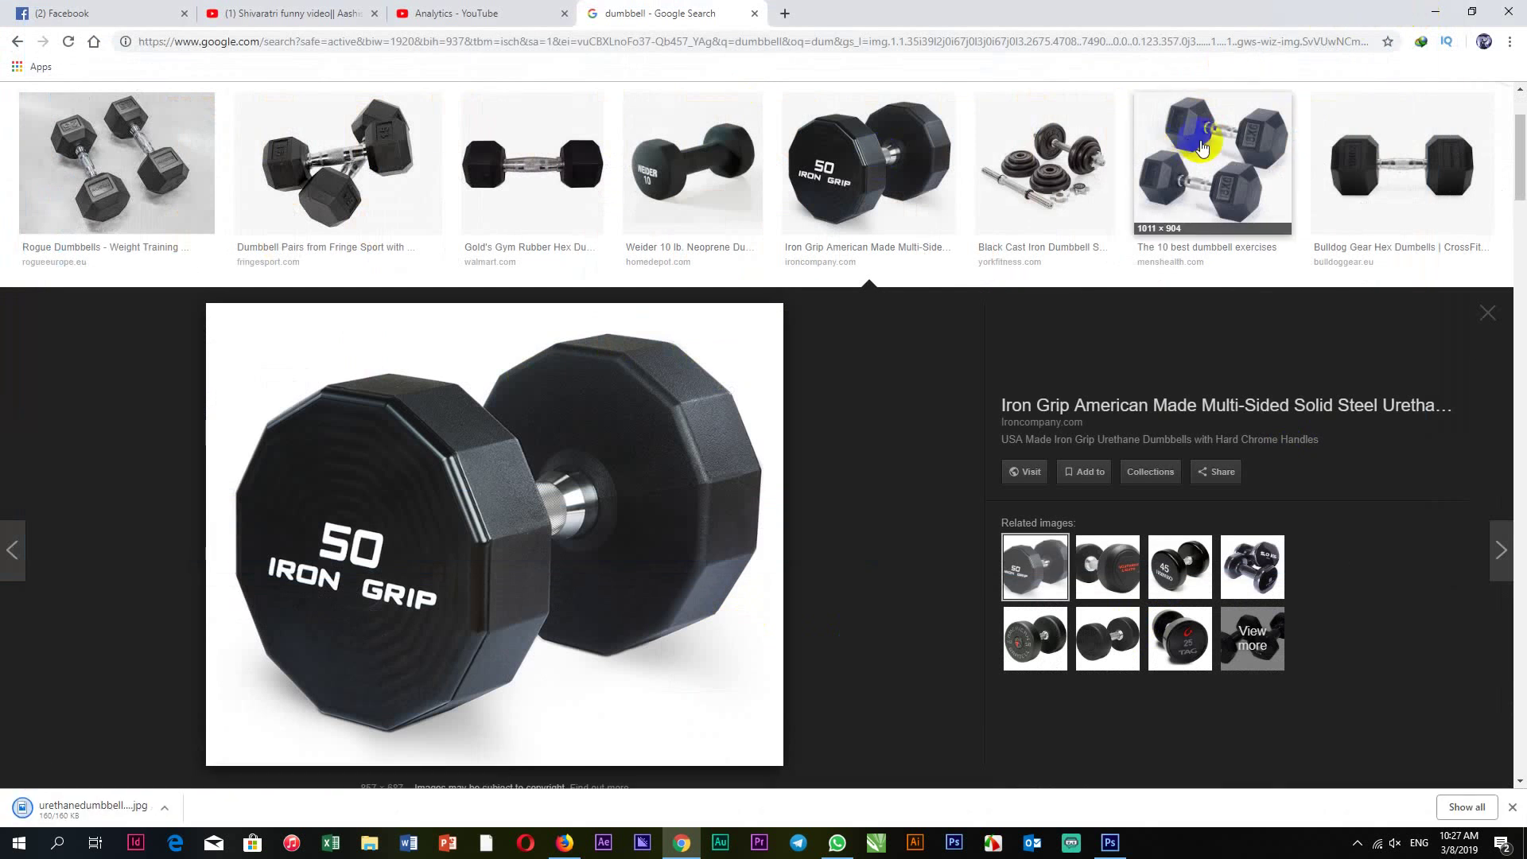
left_click(1438, 16)
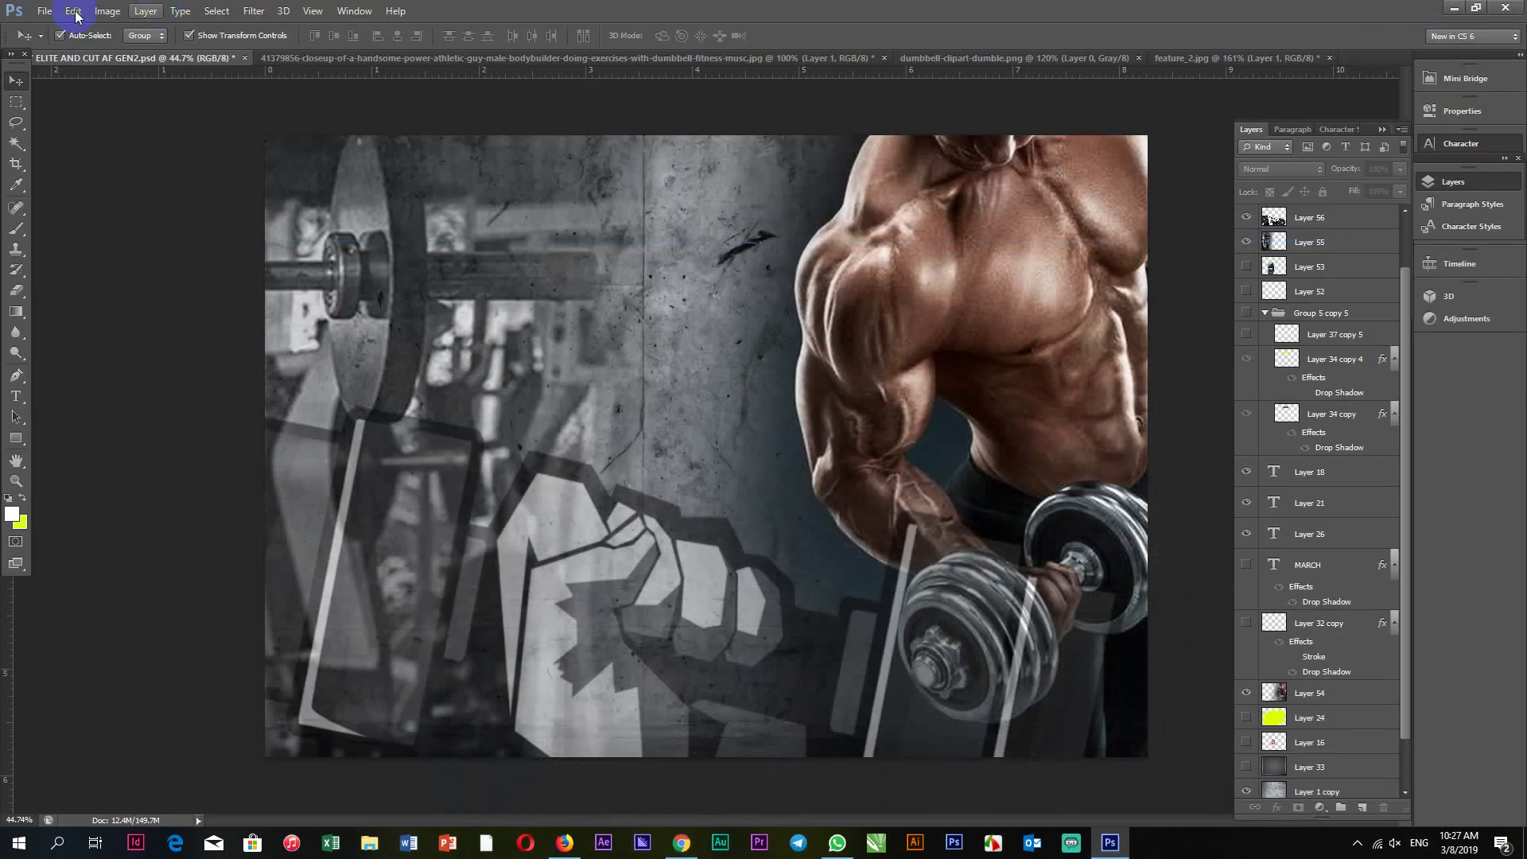
Open urethanedumbbells-xlg.jpg from the Desktop and duplicate it as a new layer.
left_click(36, 16)
left_click(48, 46)
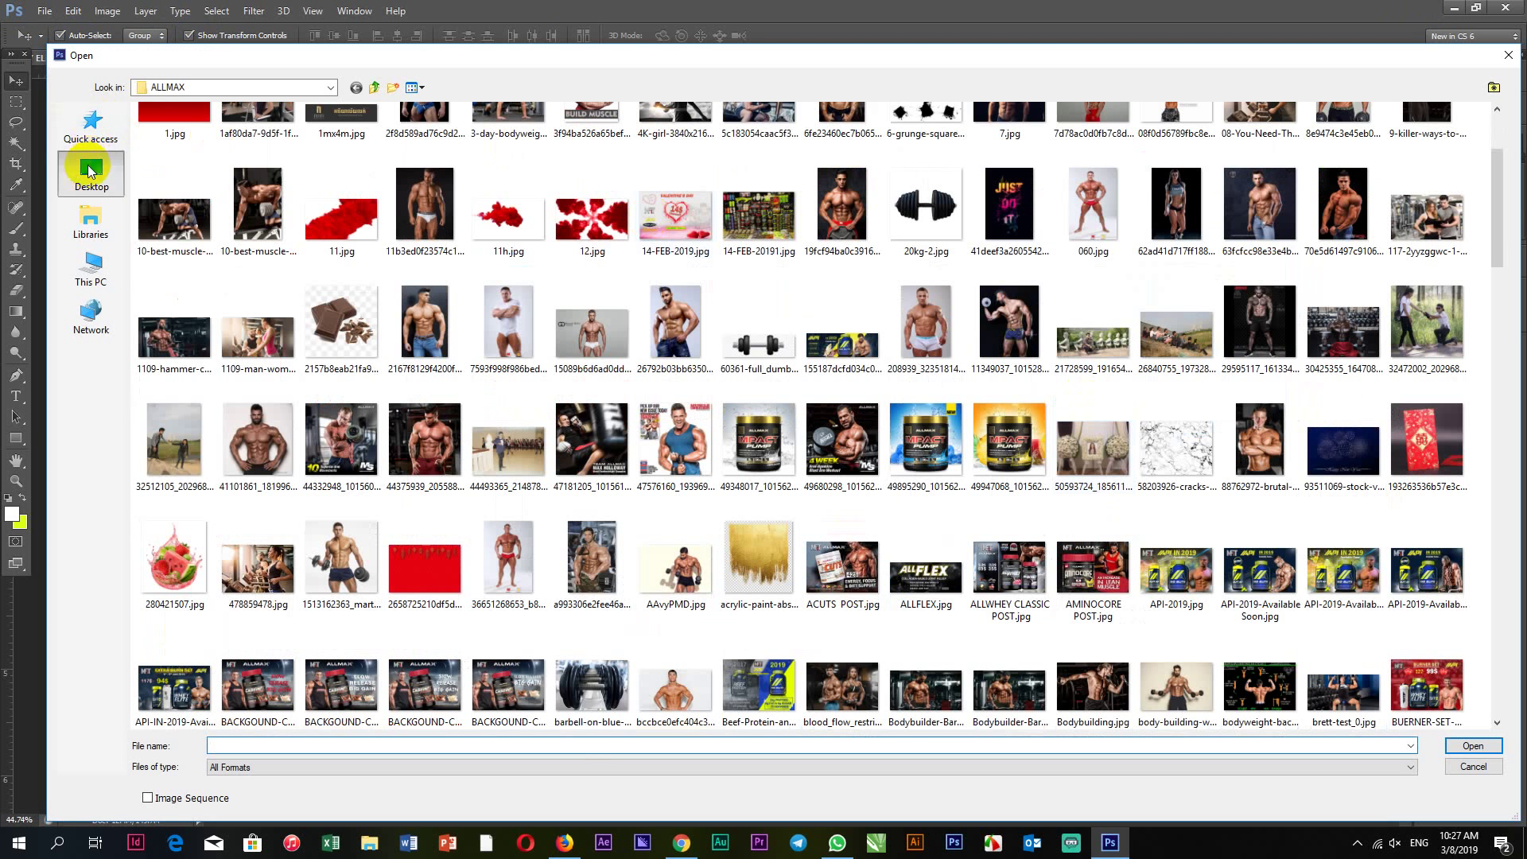
left_click(91, 173)
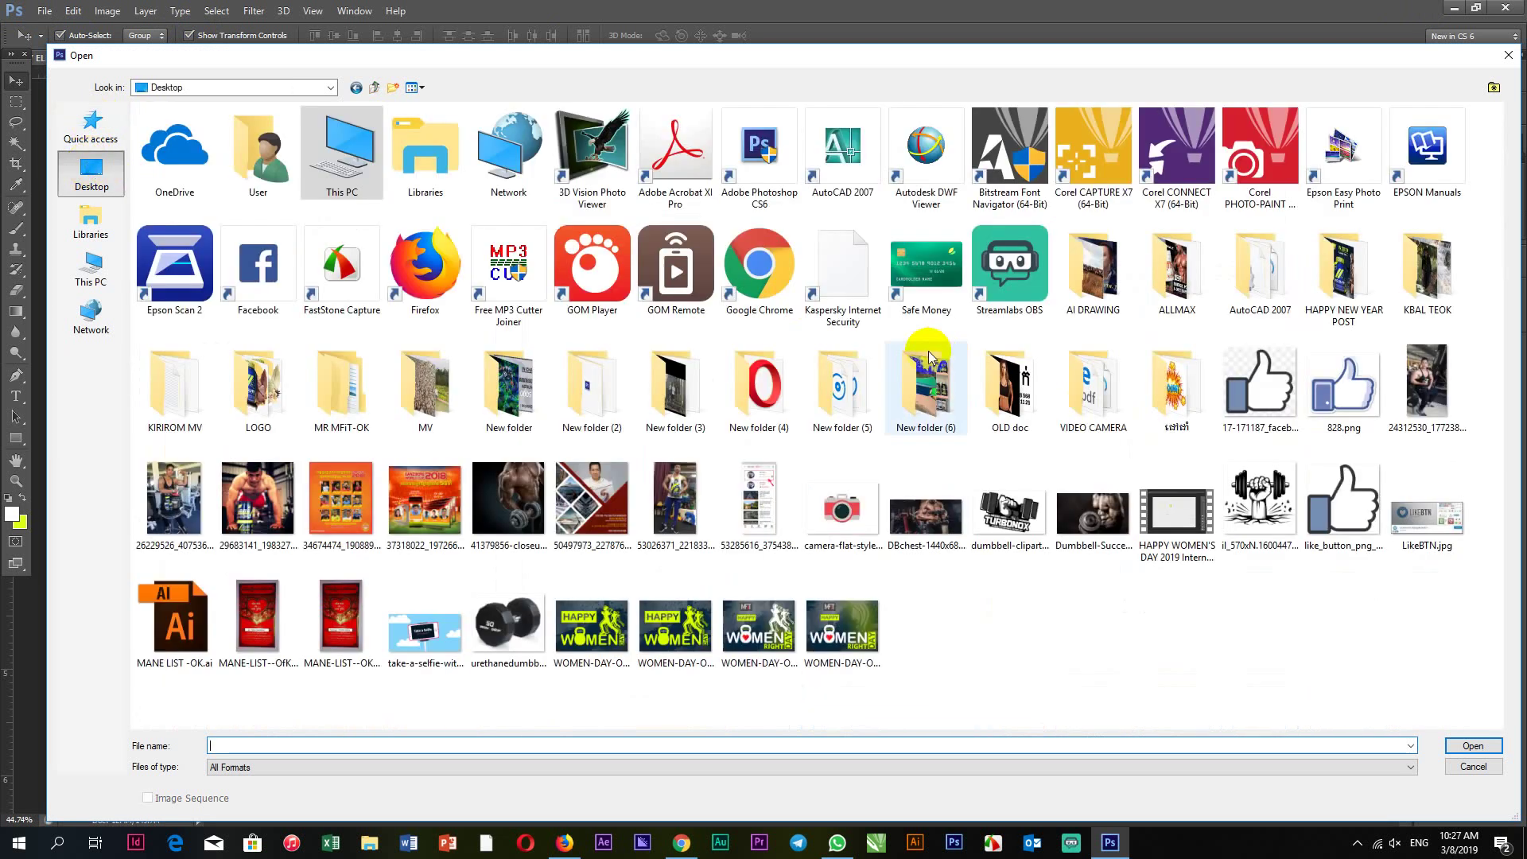
double_click(508, 624)
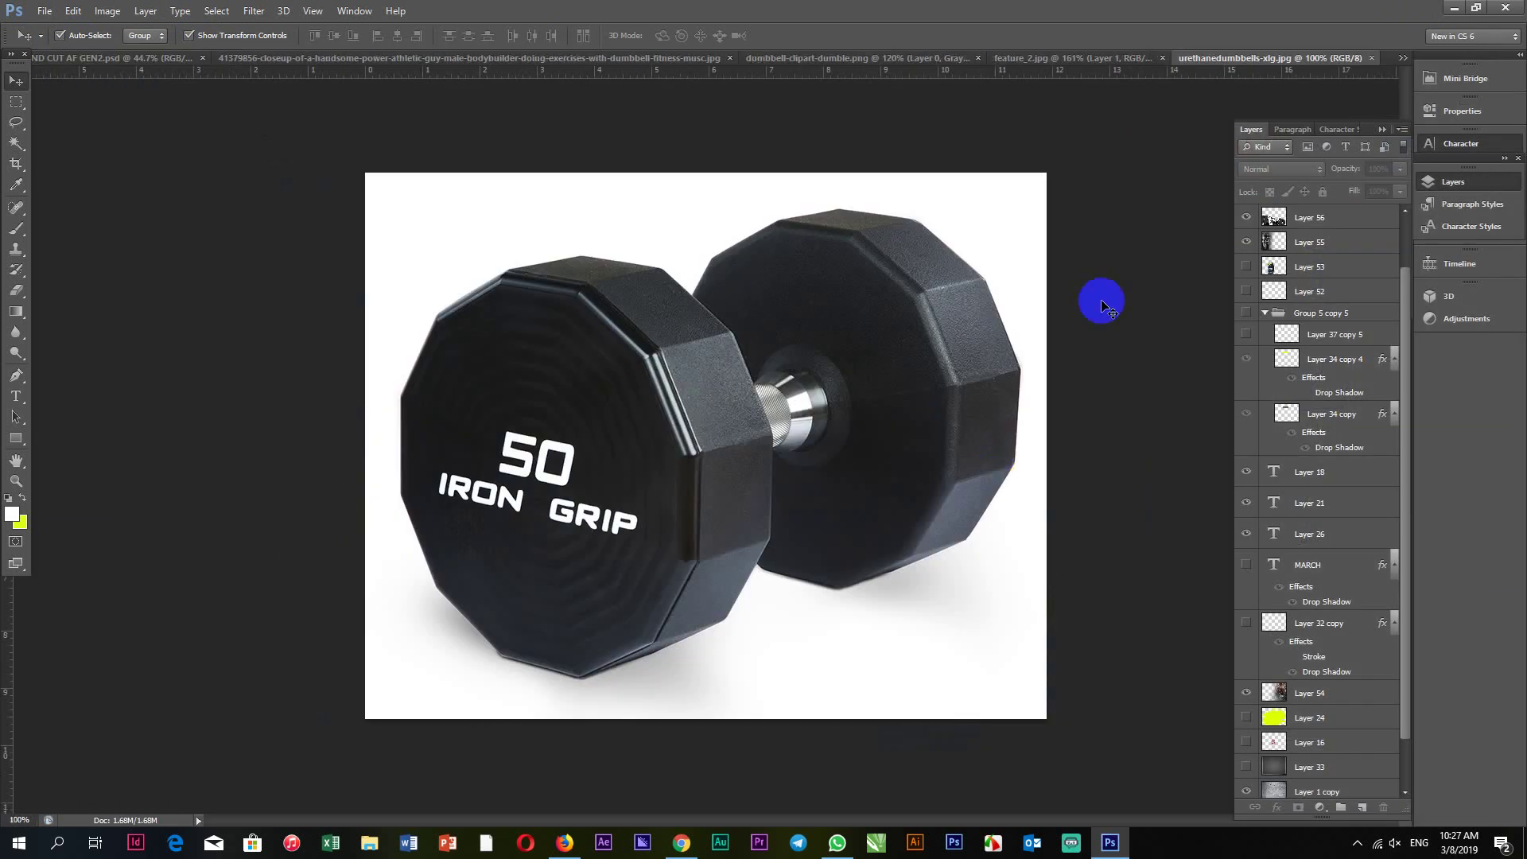
scroll(954, 318, "down", 2)
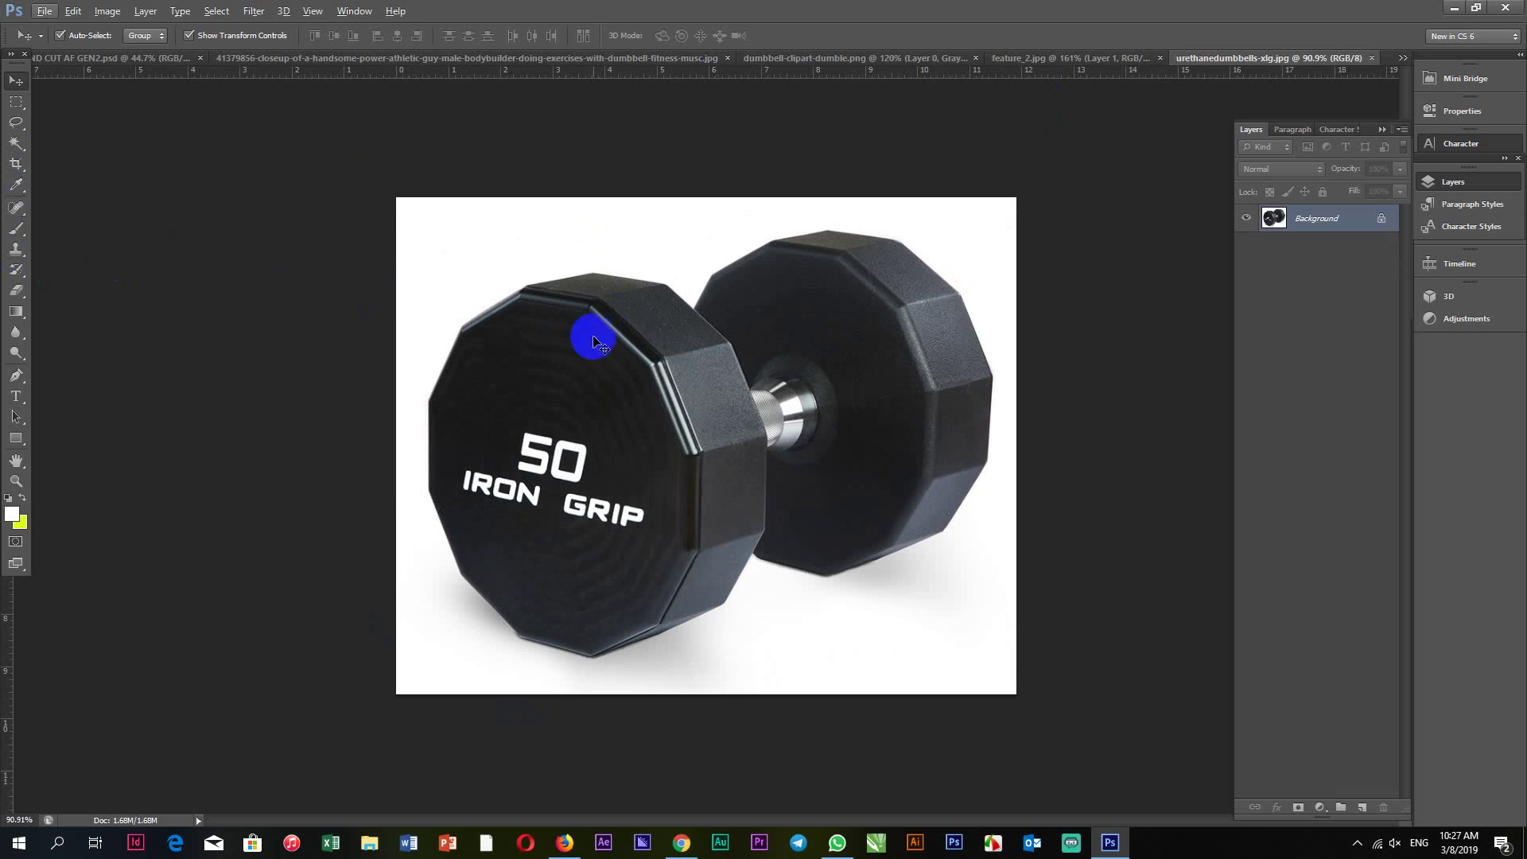
key("ctrl+j")
Bring the dumbbell into the poster at 200% scale and delete its white background.
mouse_move(862, 314)
left_mouse_down()
mouse_move(523, 74)
mouse_move(144, 53)
mouse_move(644, 270)
mouse_move(845, 153)
left_mouse_up()
left_click_drag(748, 286, 776, 250)
double_click(768, 252)
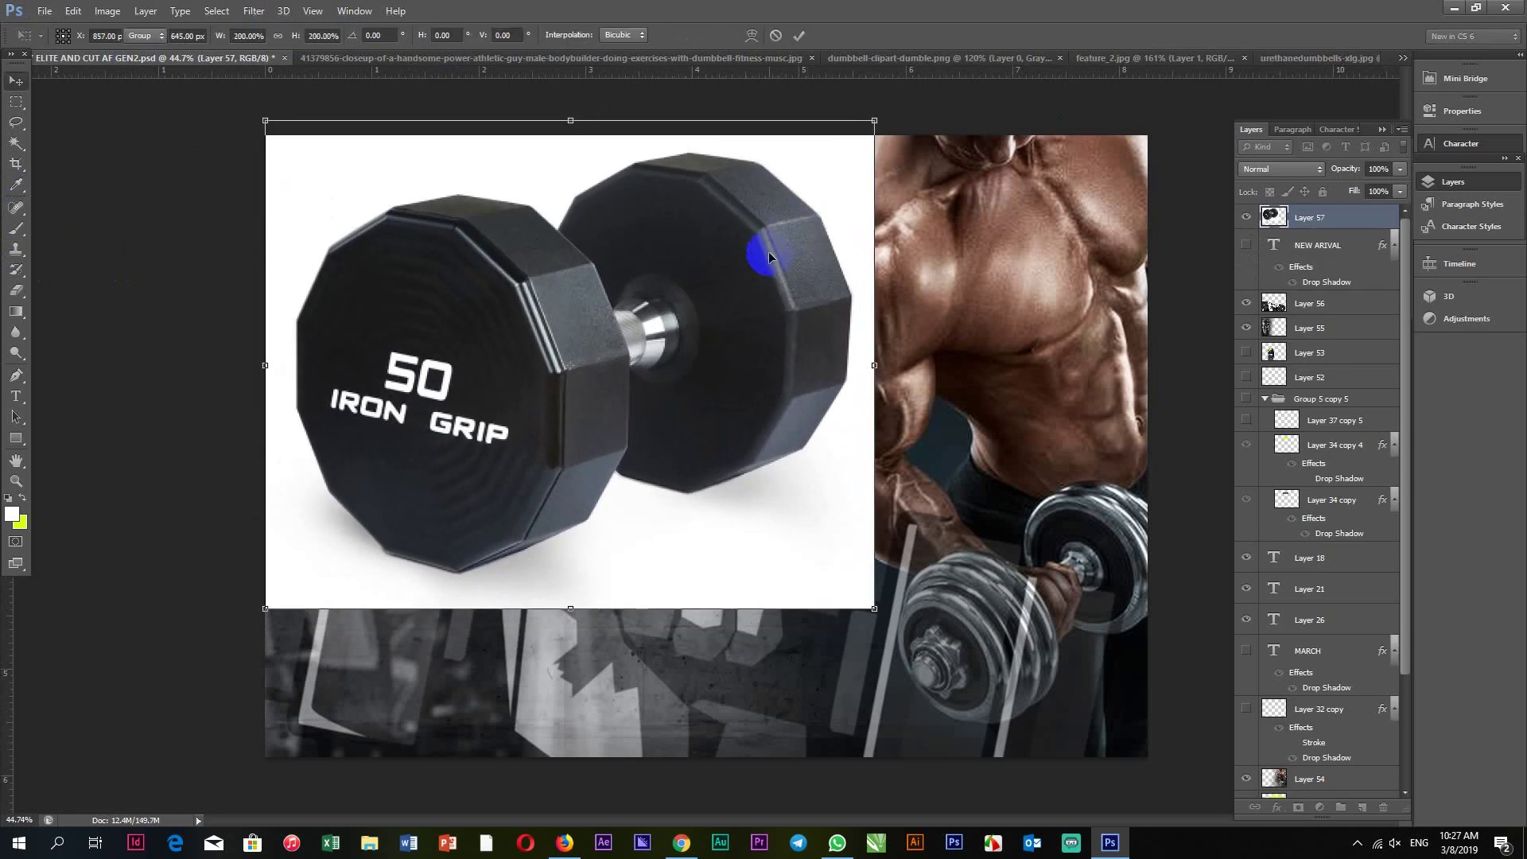
left_click(17, 143)
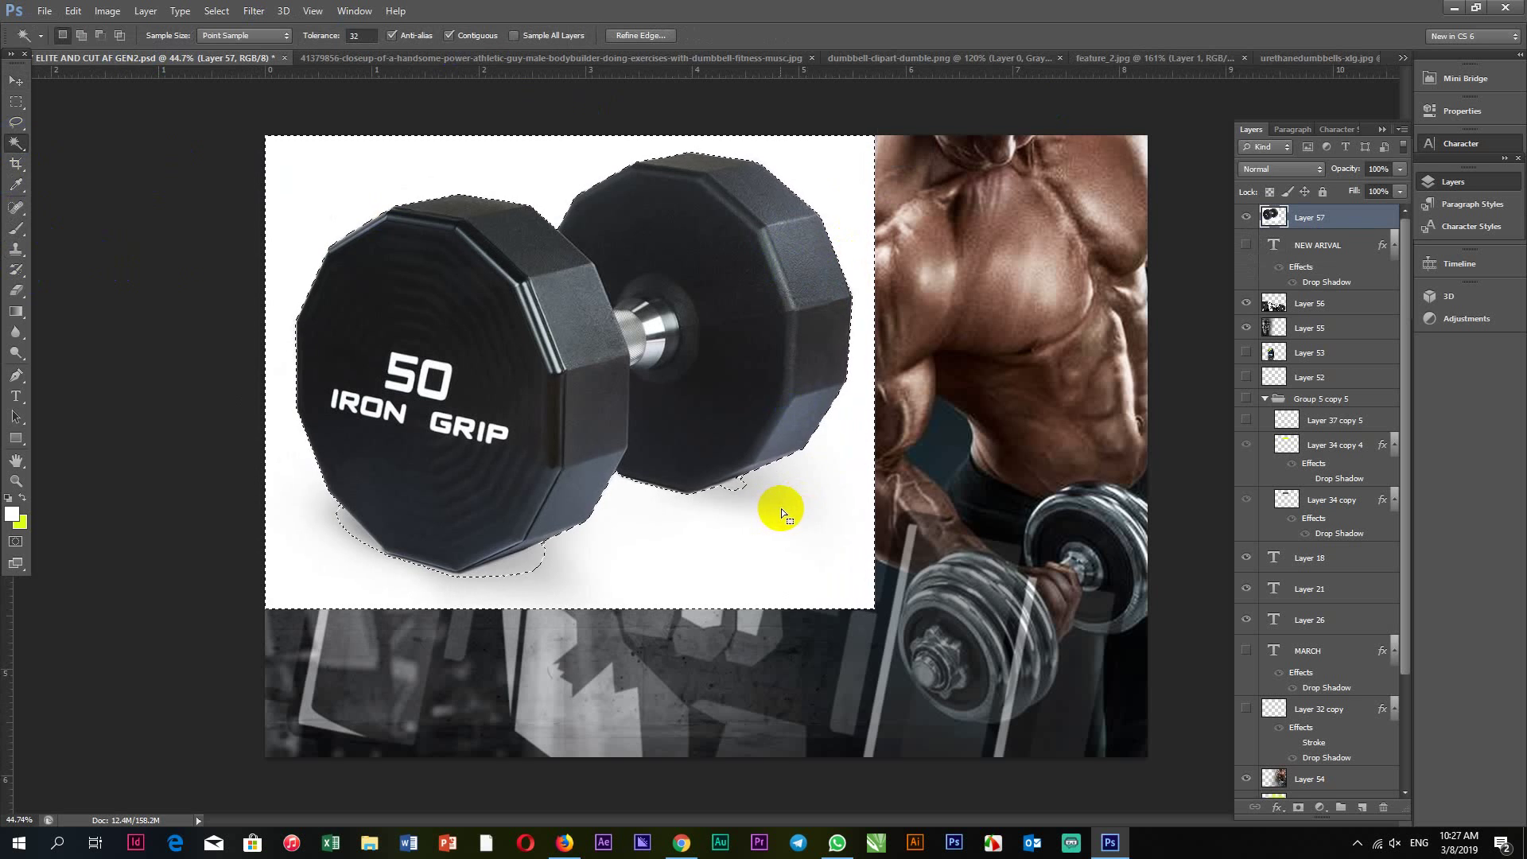
key("Delete")
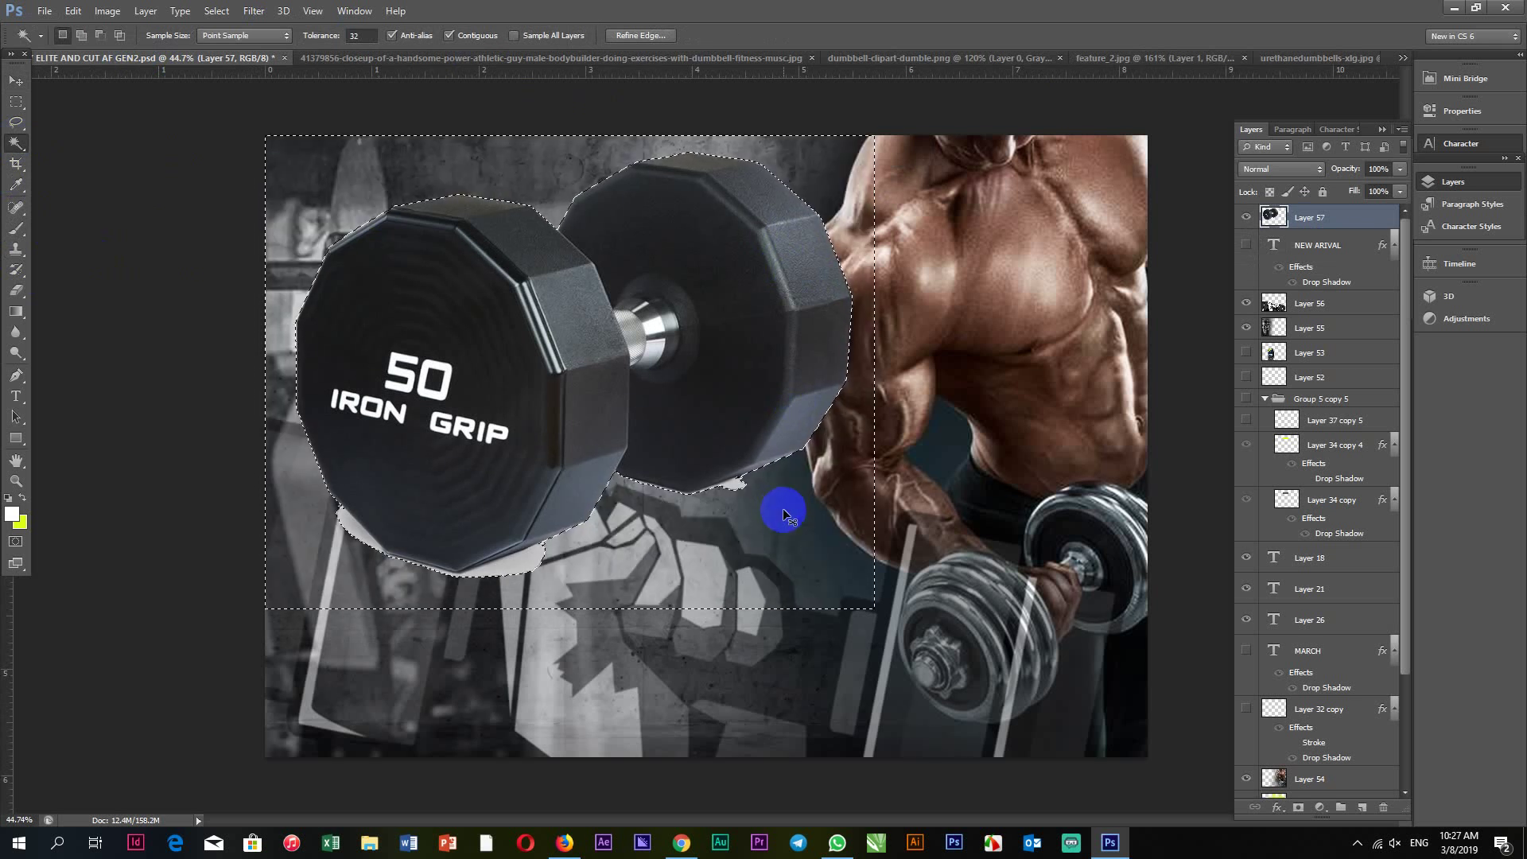
key("ctrl+d")
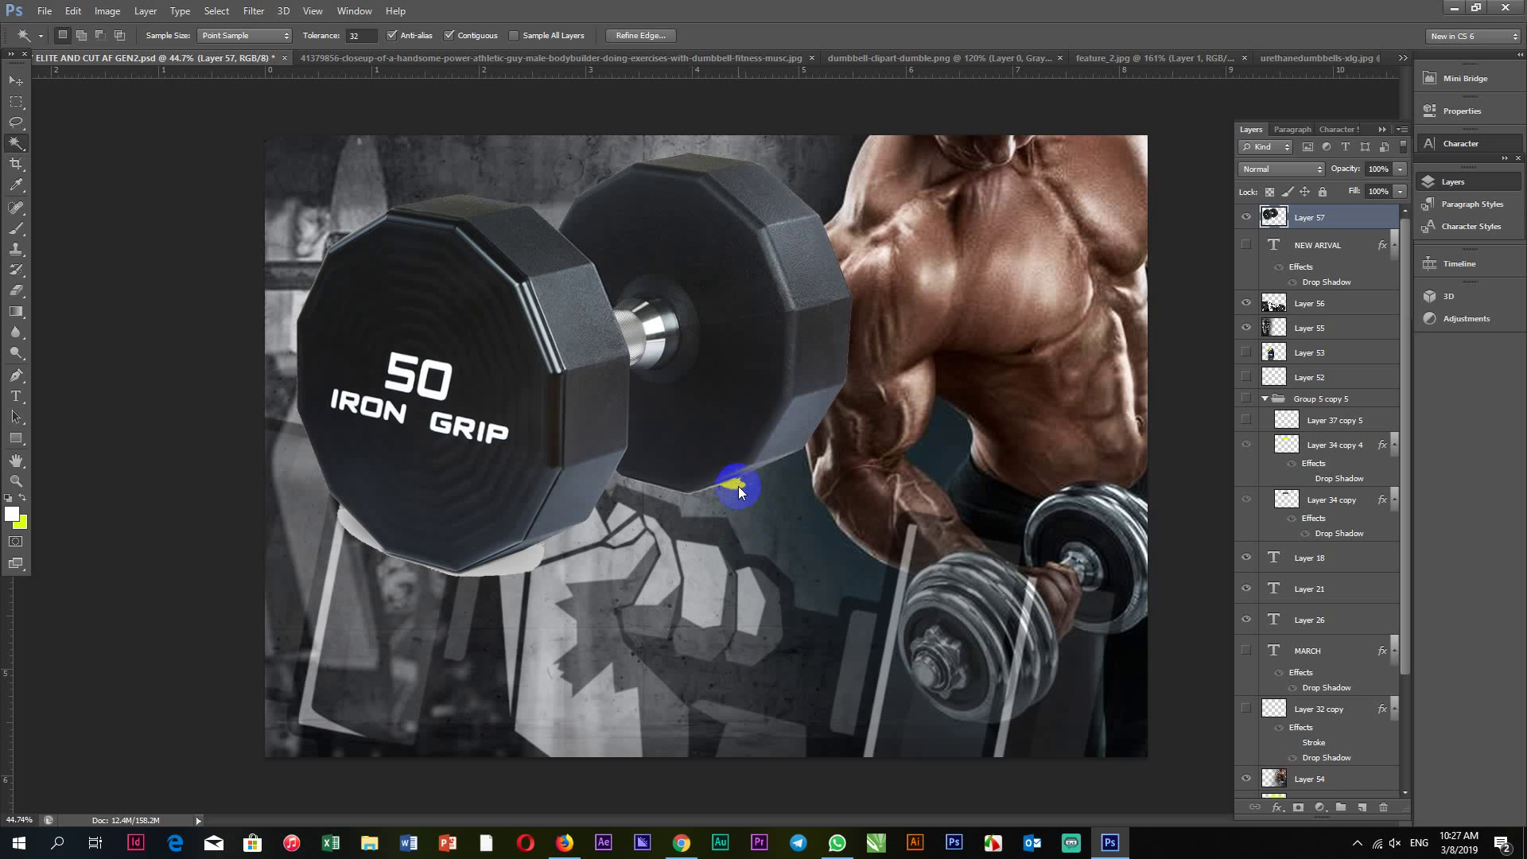
Move the dumbbell lower and right, then delete the white bar across it.
left_click(514, 574)
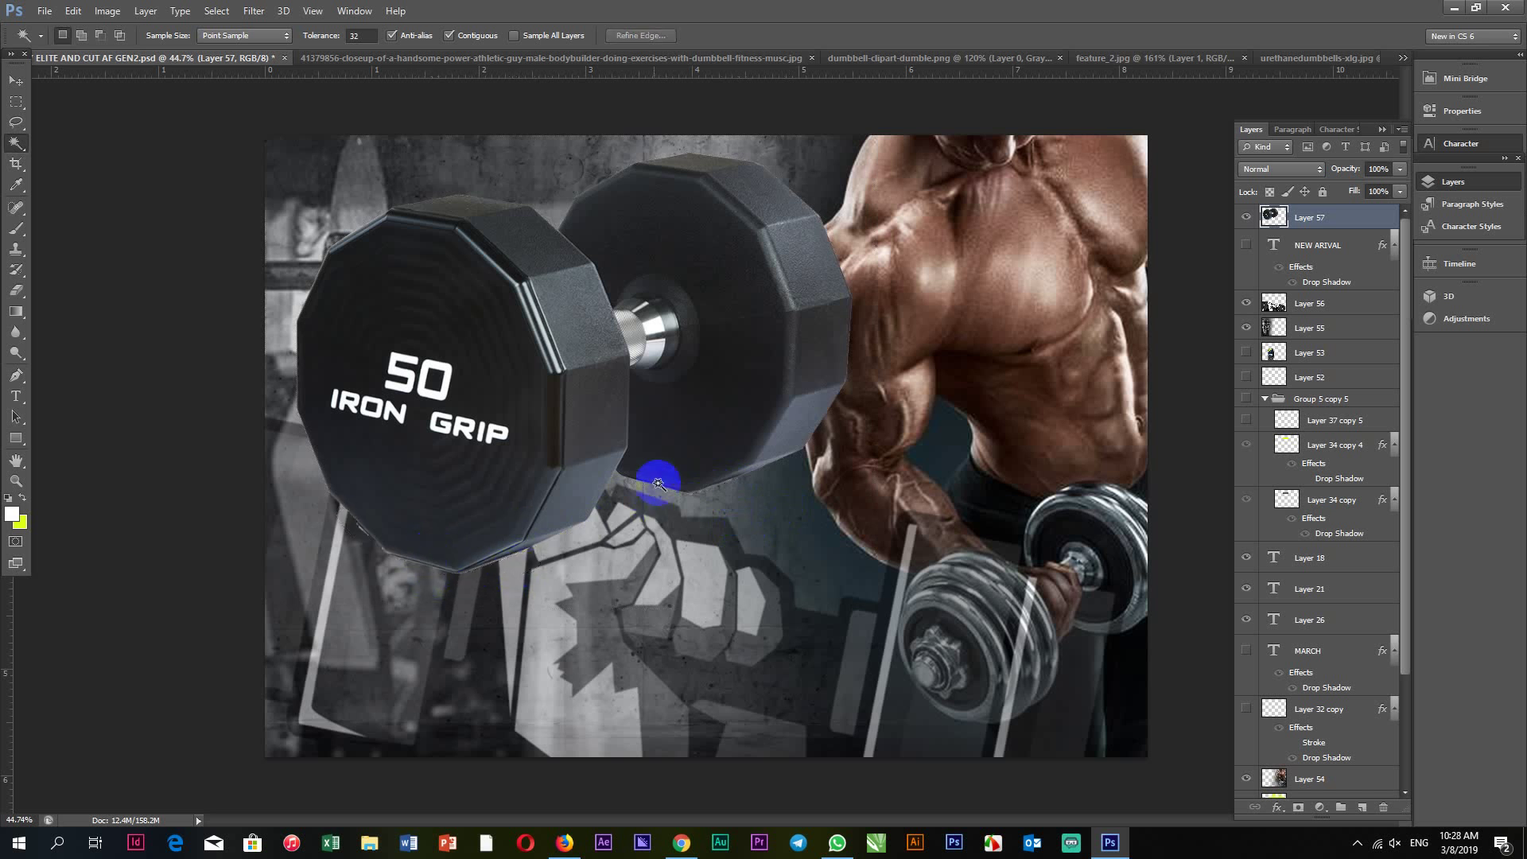
scroll(799, 201, "down", 3)
left_click(10, 81)
scroll(777, 368, "up", 2)
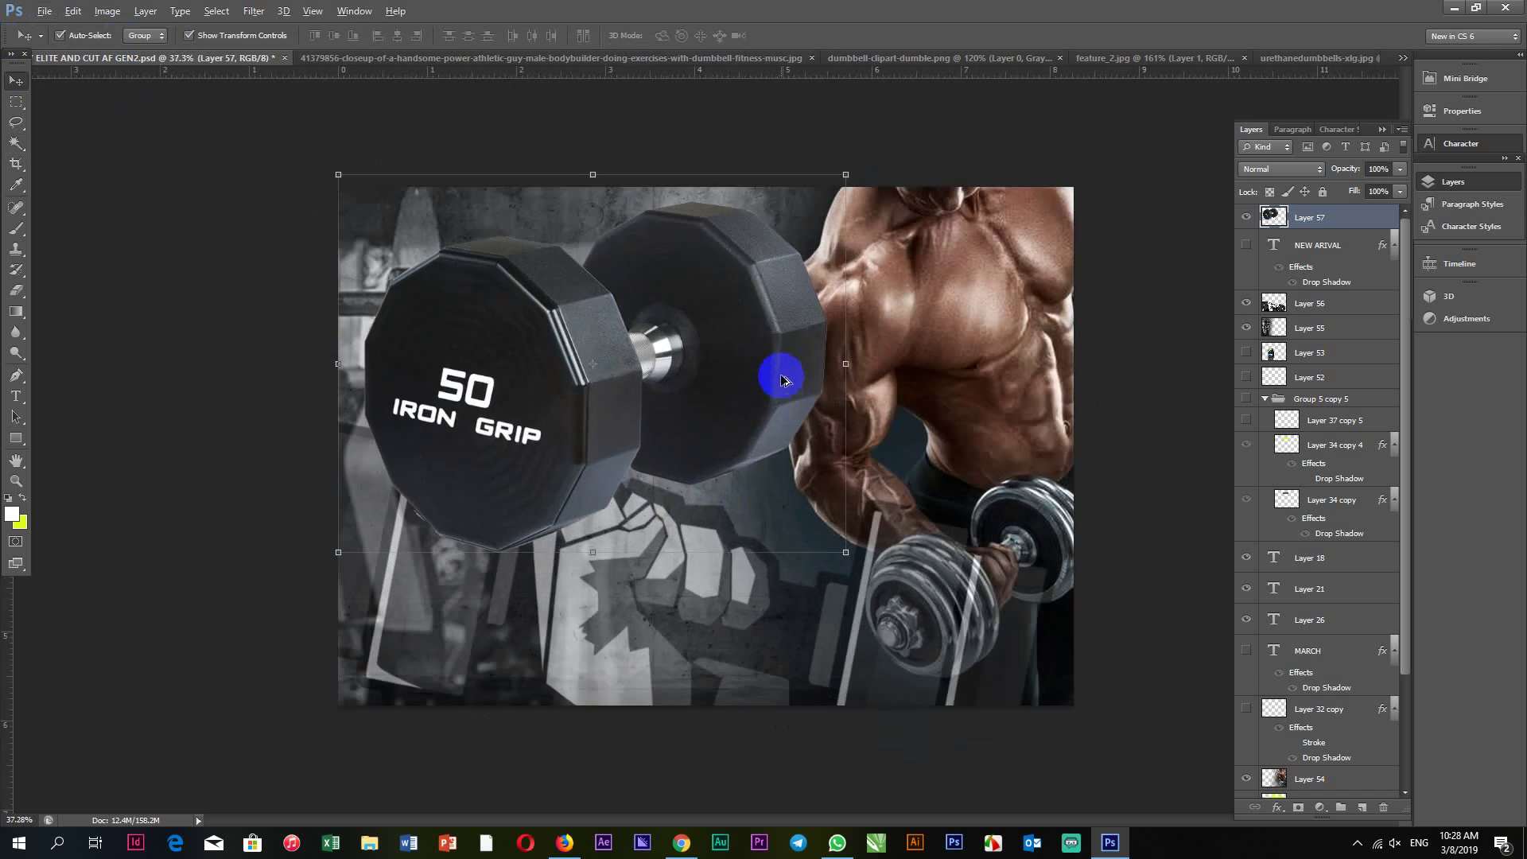
scroll(755, 350, "up", 1)
left_click_drag(726, 327, 718, 375)
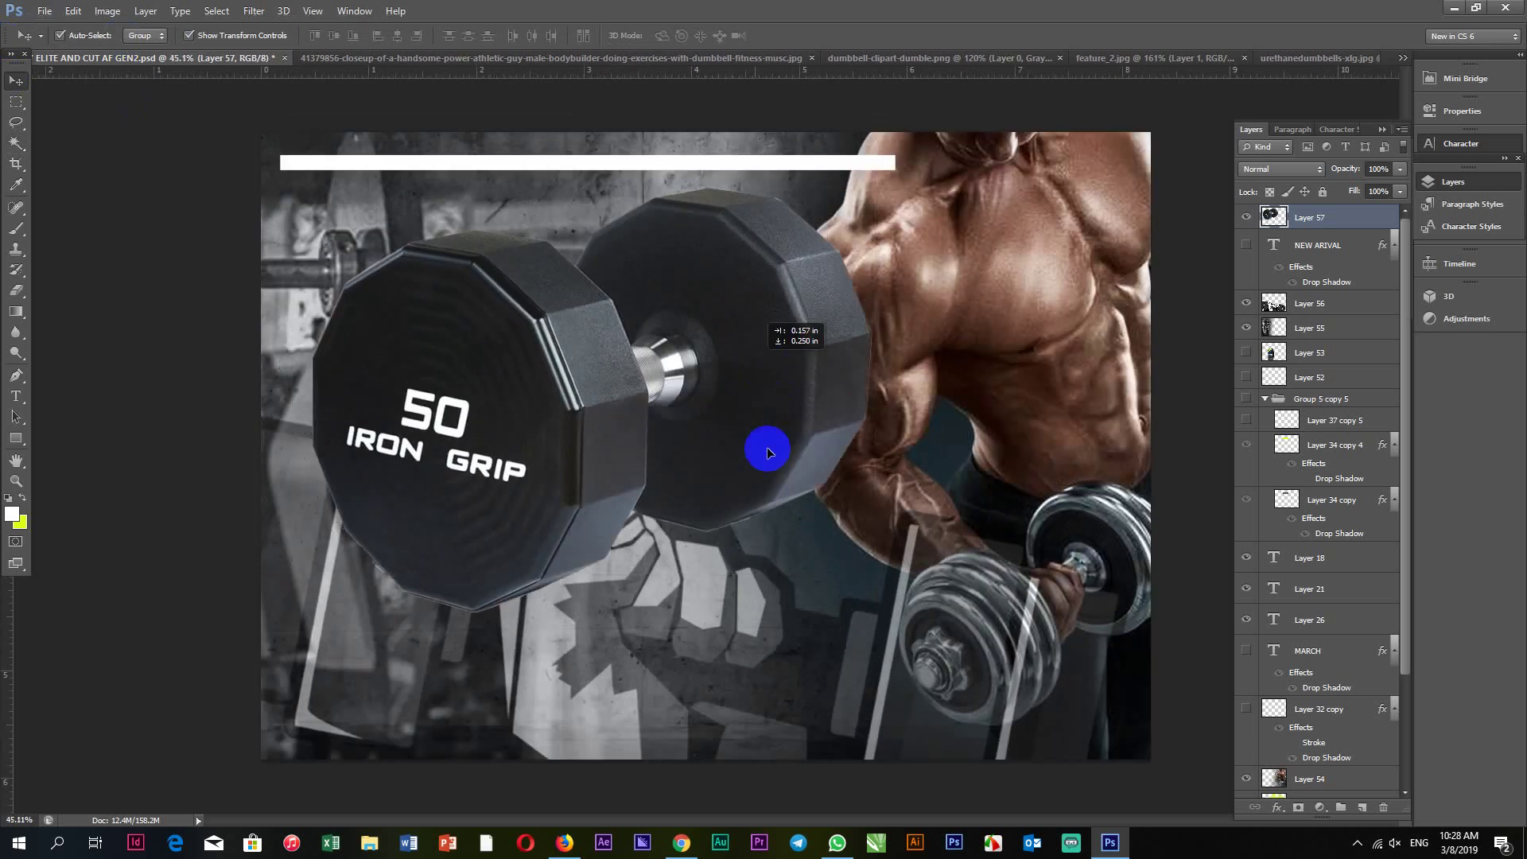
left_click_drag(706, 411, 800, 522)
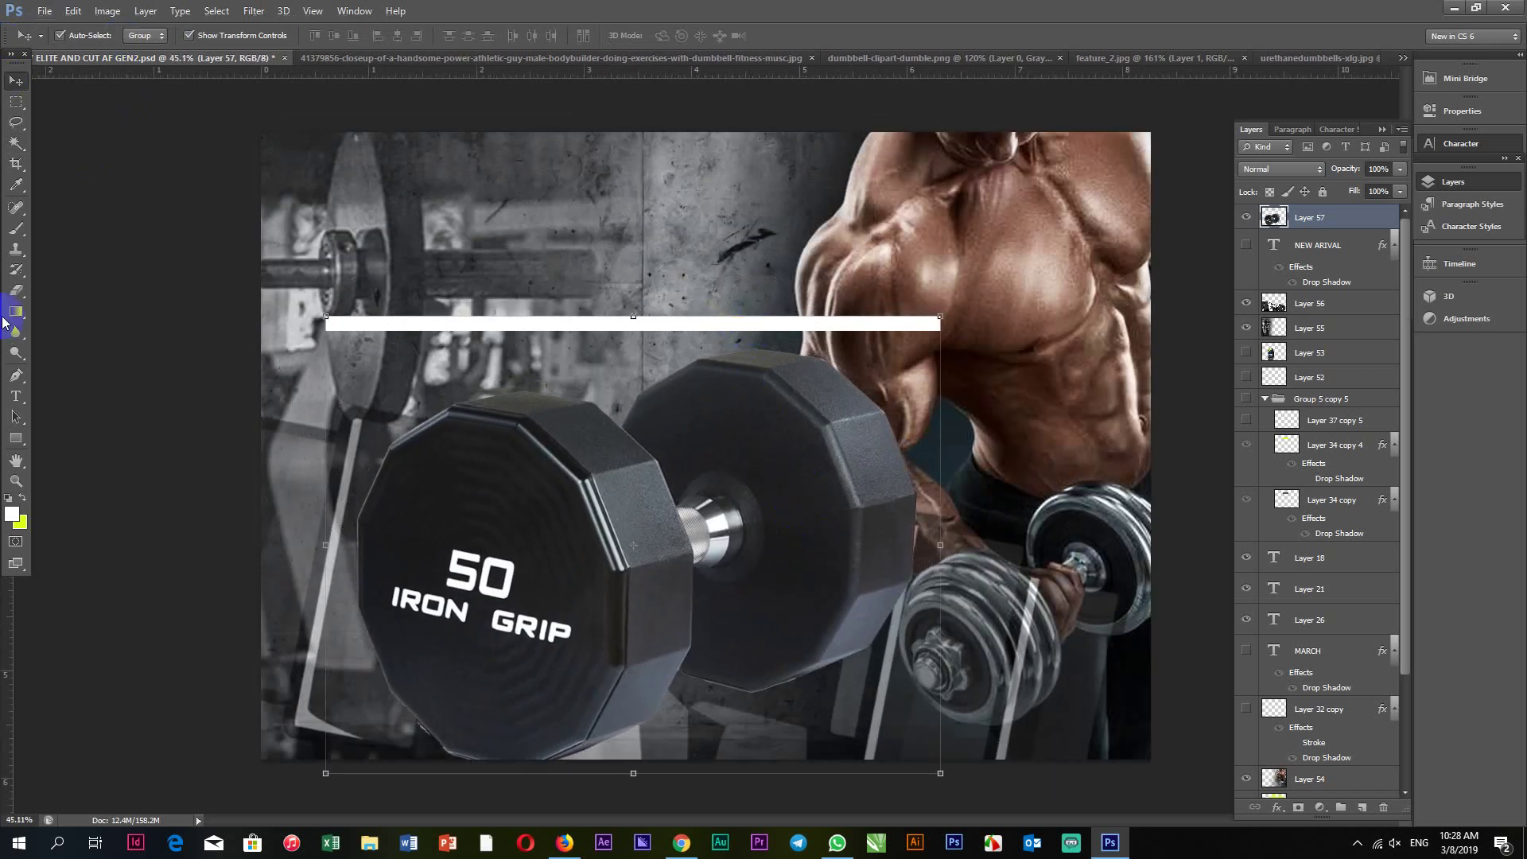
left_click(15, 144)
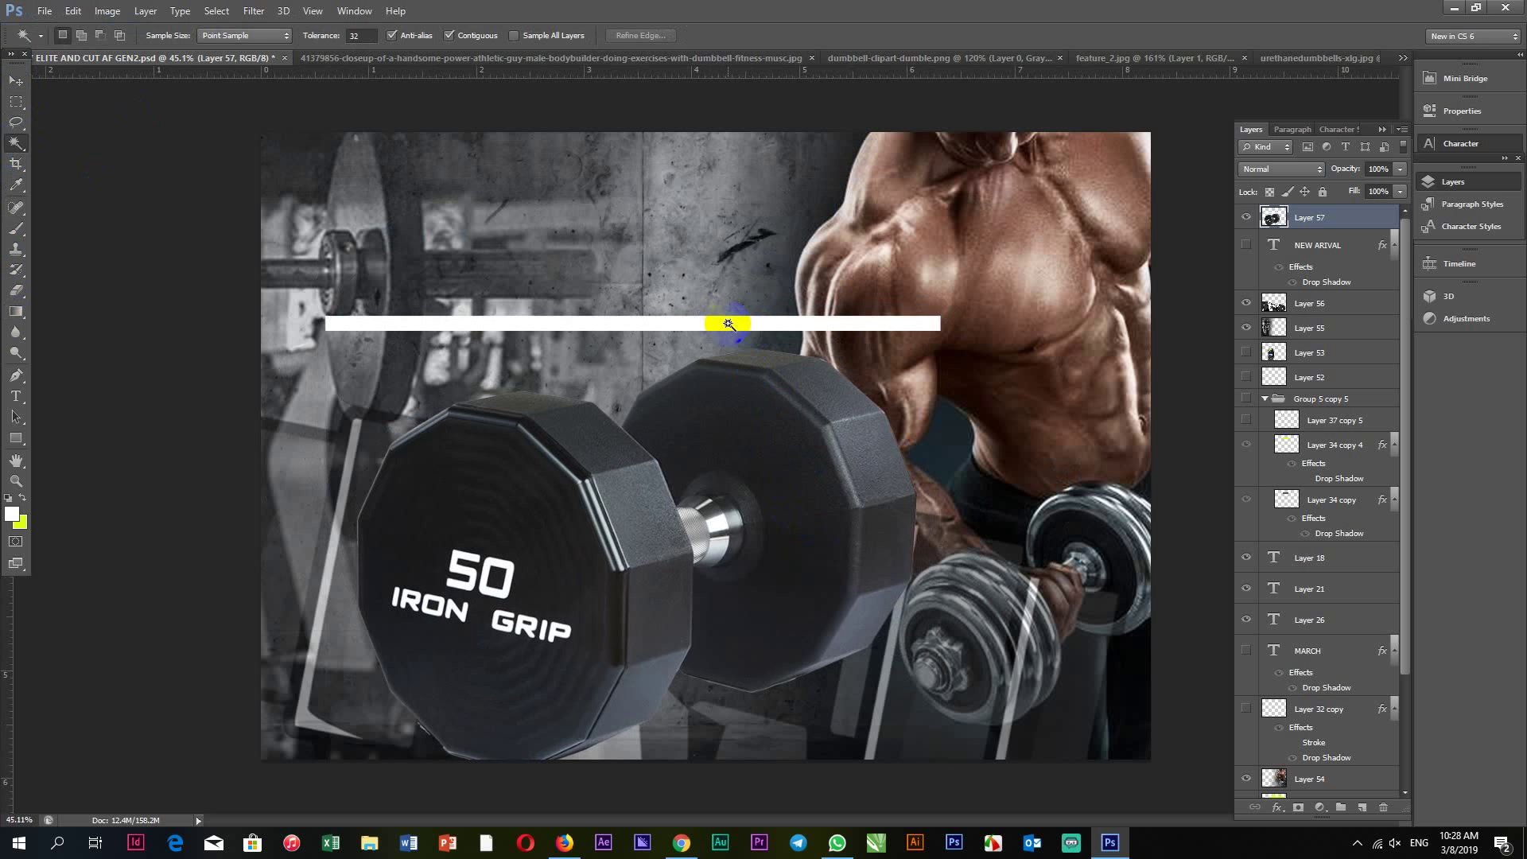
key("Delete")
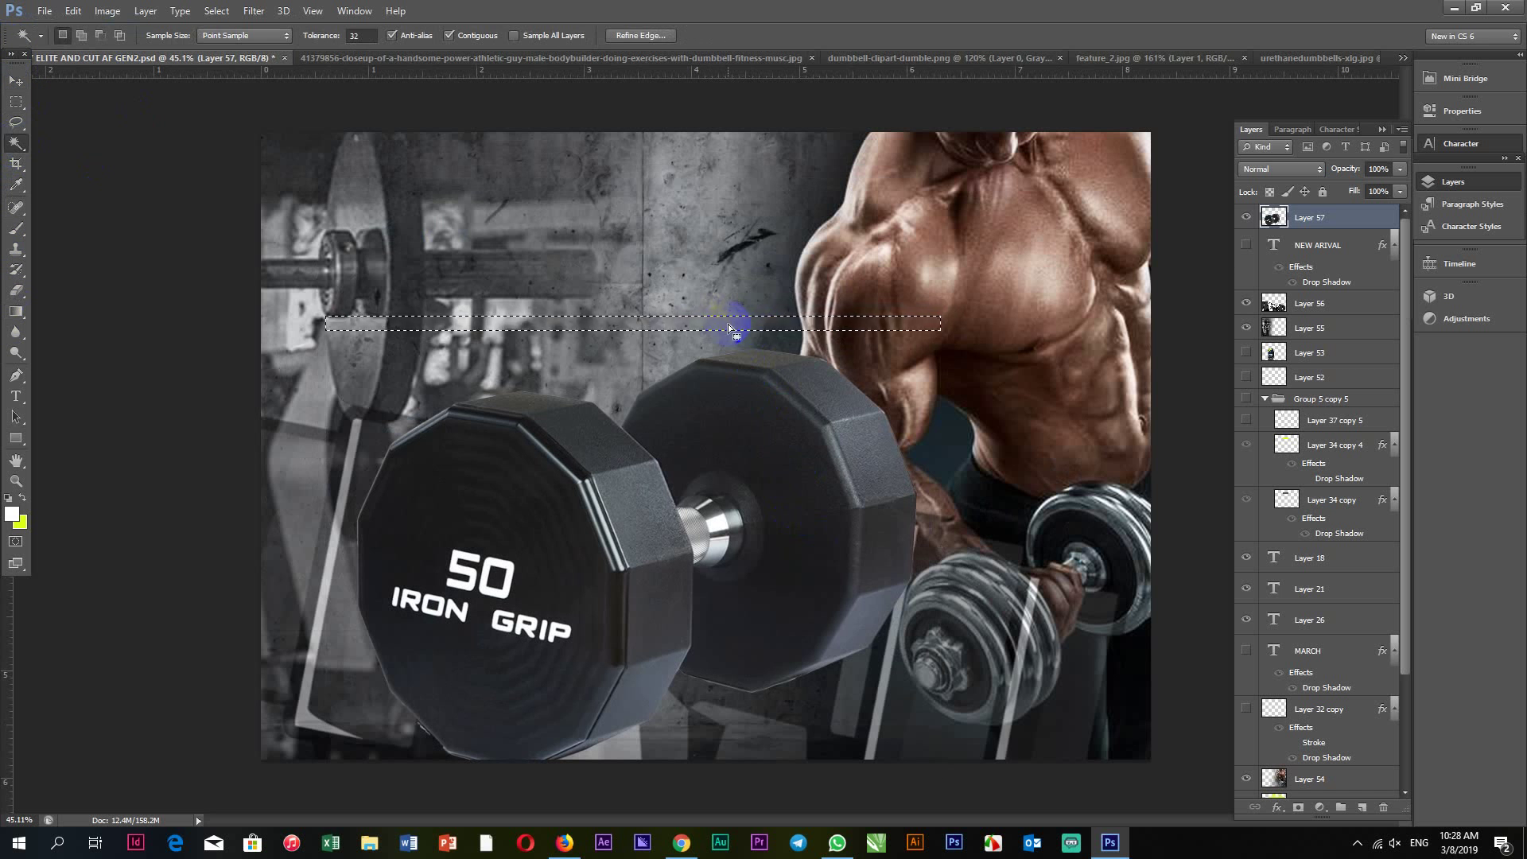
scroll(744, 321, "down", 2)
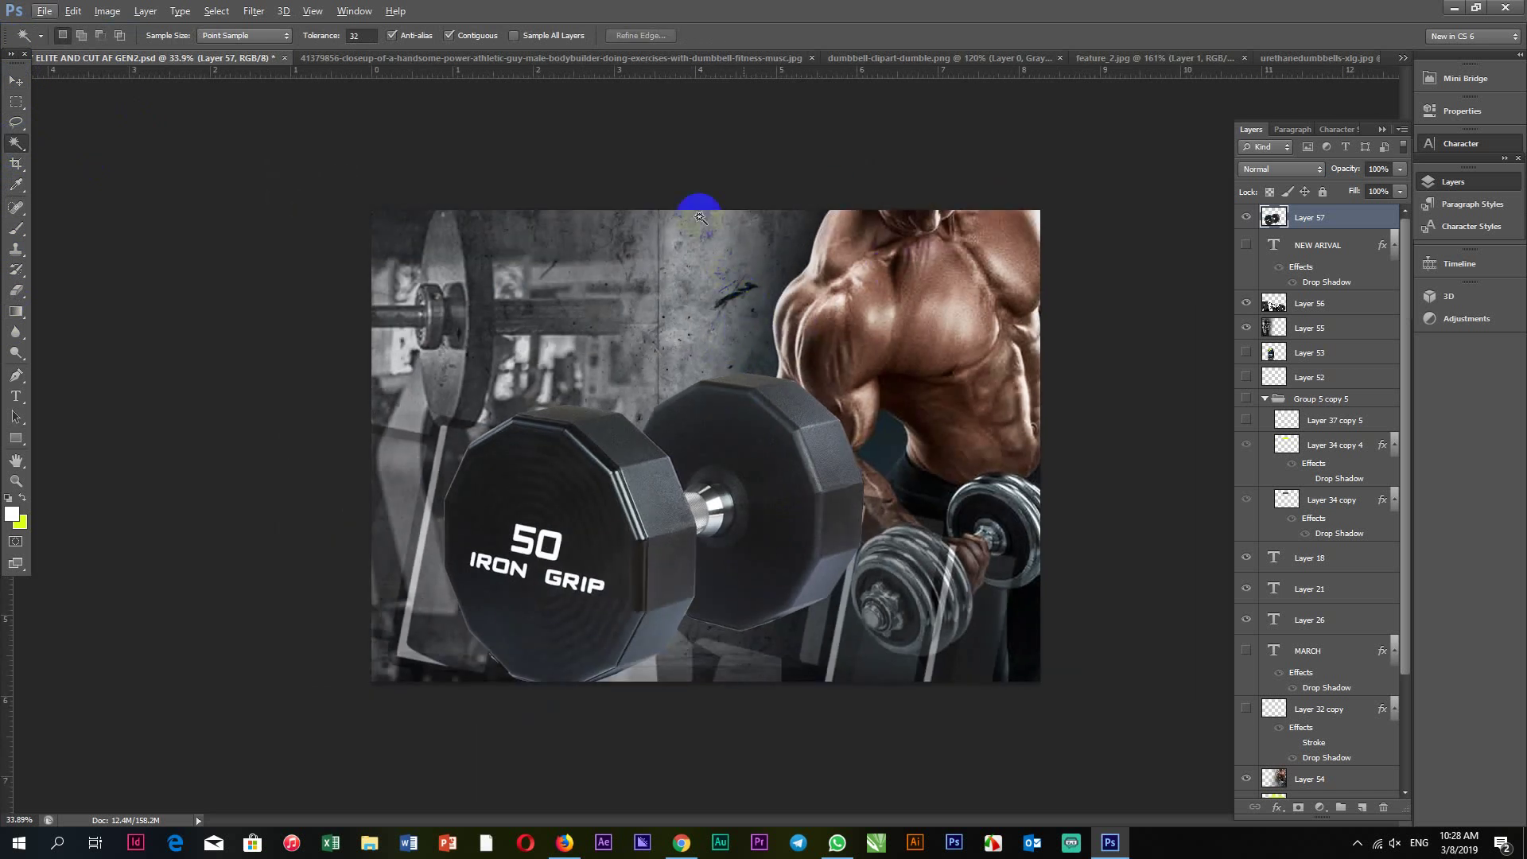
Move the dumbbell up-left and tilt the fist logo about -21.6° into a new position.
left_click(10, 77)
mouse_move(705, 458)
left_mouse_down()
mouse_move(578, 323)
mouse_move(517, 306)
mouse_move(845, 576)
mouse_move(494, 477)
mouse_move(481, 591)
left_mouse_up()
mouse_move(648, 549)
left_mouse_down()
mouse_move(661, 357)
mouse_move(632, 354)
left_mouse_up()
key("ctrl+t")
mouse_move(1050, 219)
left_mouse_down()
mouse_move(588, 702)
mouse_move(351, 562)
mouse_move(681, 437)
mouse_move(657, 302)
mouse_move(409, 671)
mouse_move(545, 348)
mouse_move(382, 488)
mouse_move(696, 574)
mouse_move(682, 416)
mouse_move(709, 437)
mouse_move(681, 426)
left_mouse_up()
mouse_move(810, 394)
left_mouse_down()
mouse_move(986, 485)
mouse_move(1006, 518)
left_mouse_up()
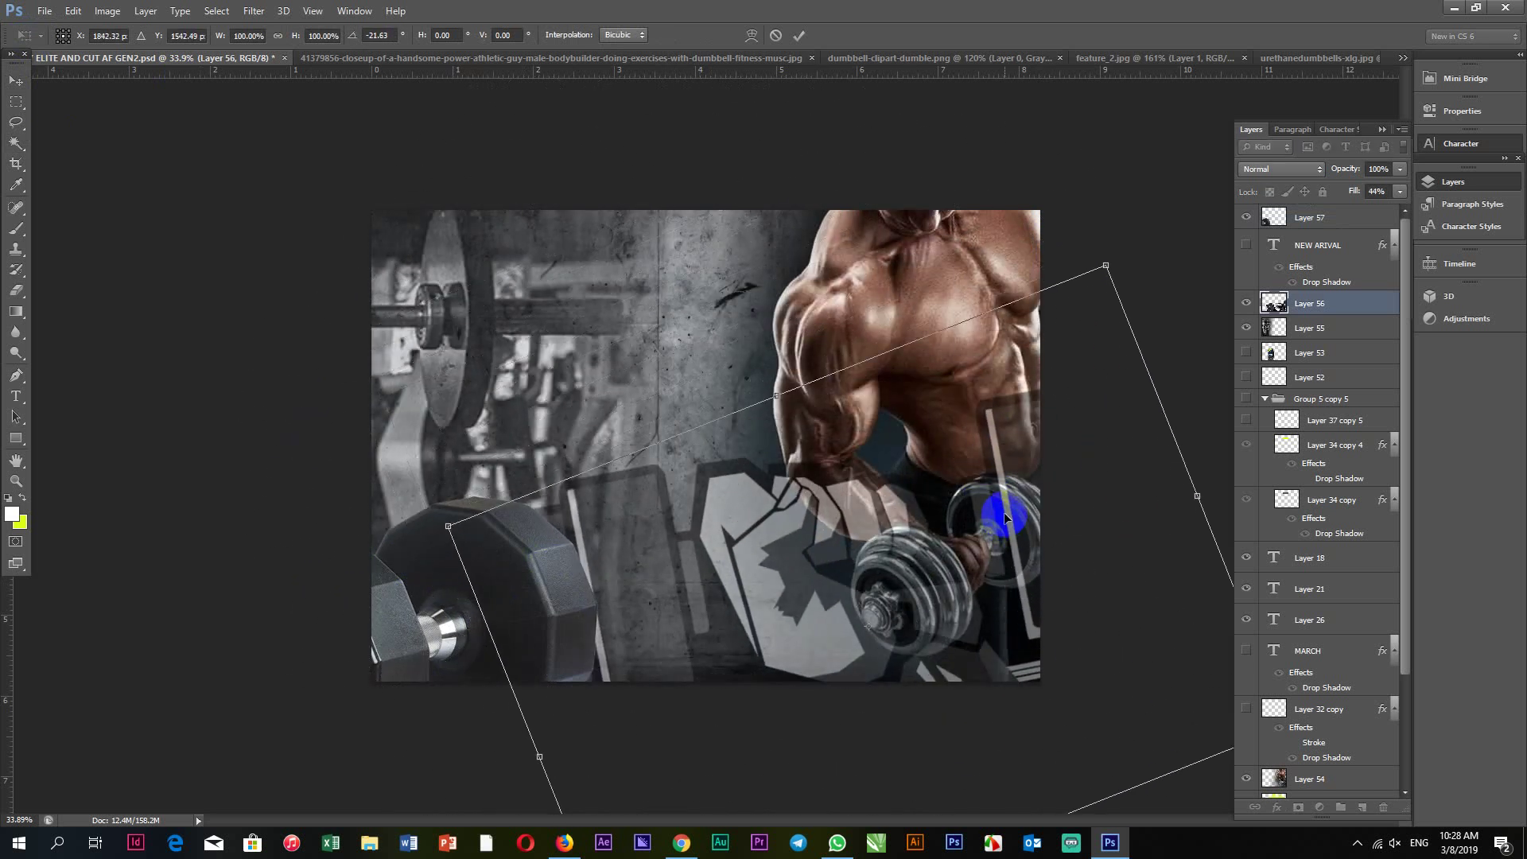
key("Return")
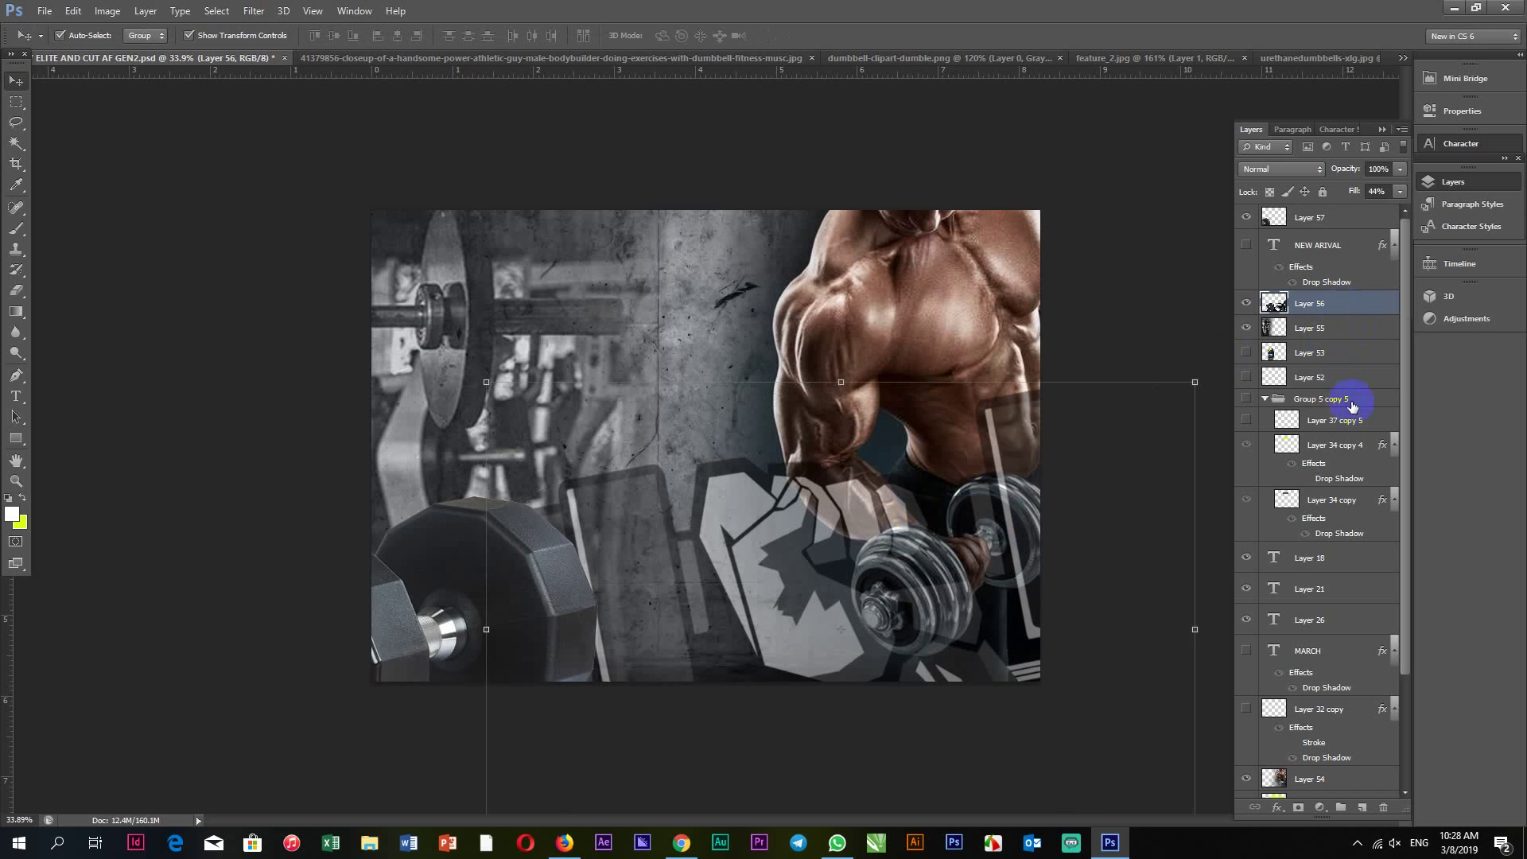
Stack the bodybuilder photo above the logo; move the dumbbell top-left with 100% fill.
left_click_drag(1328, 735, 1323, 296)
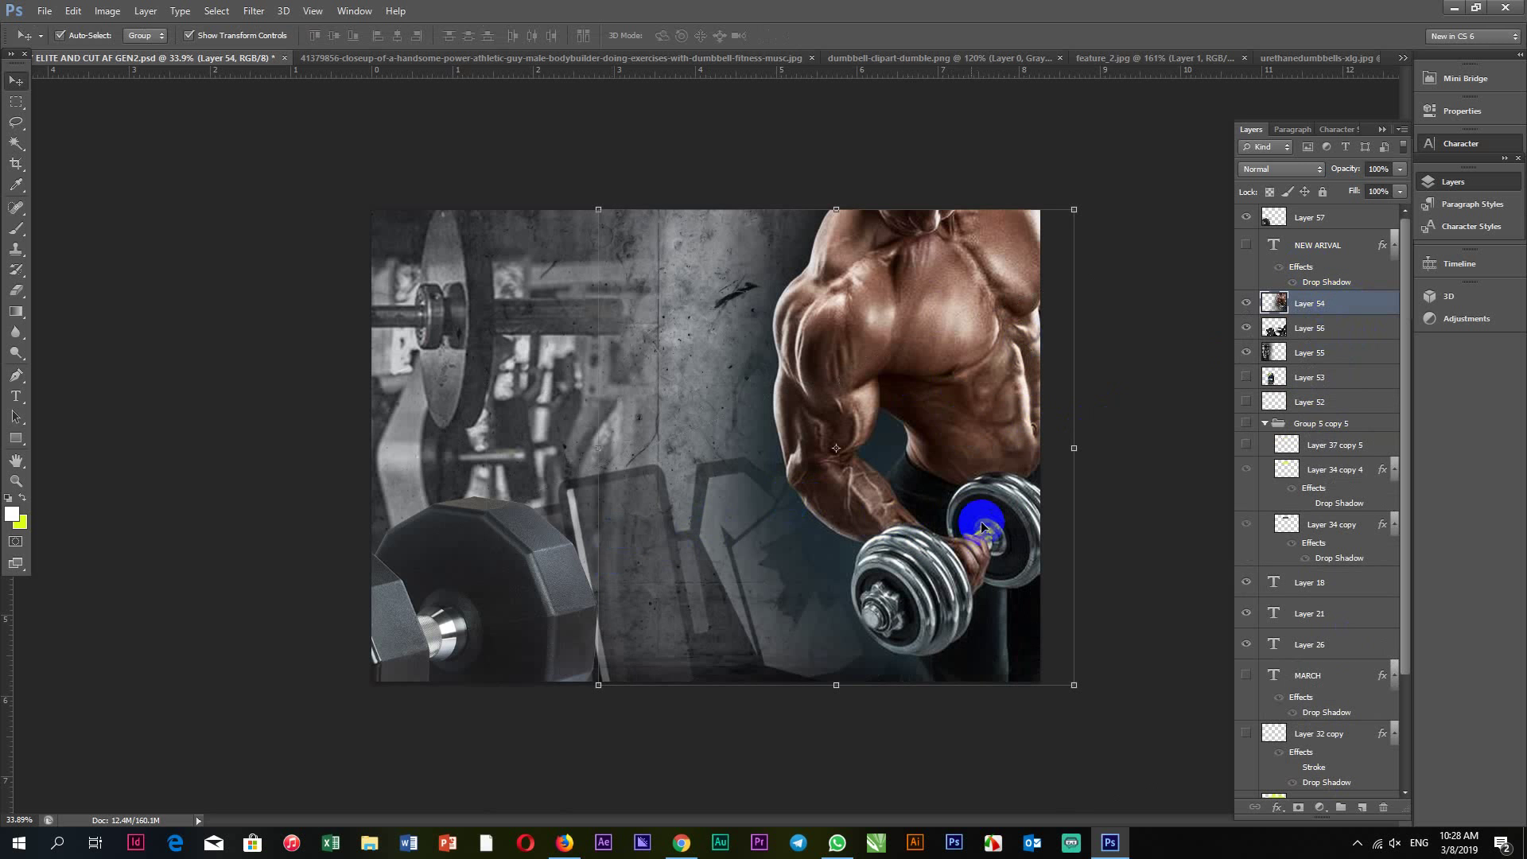
left_click(1135, 497)
mouse_move(602, 541)
left_mouse_down()
mouse_move(579, 488)
mouse_move(740, 500)
mouse_move(521, 480)
mouse_move(225, 487)
mouse_move(310, 470)
left_mouse_up()
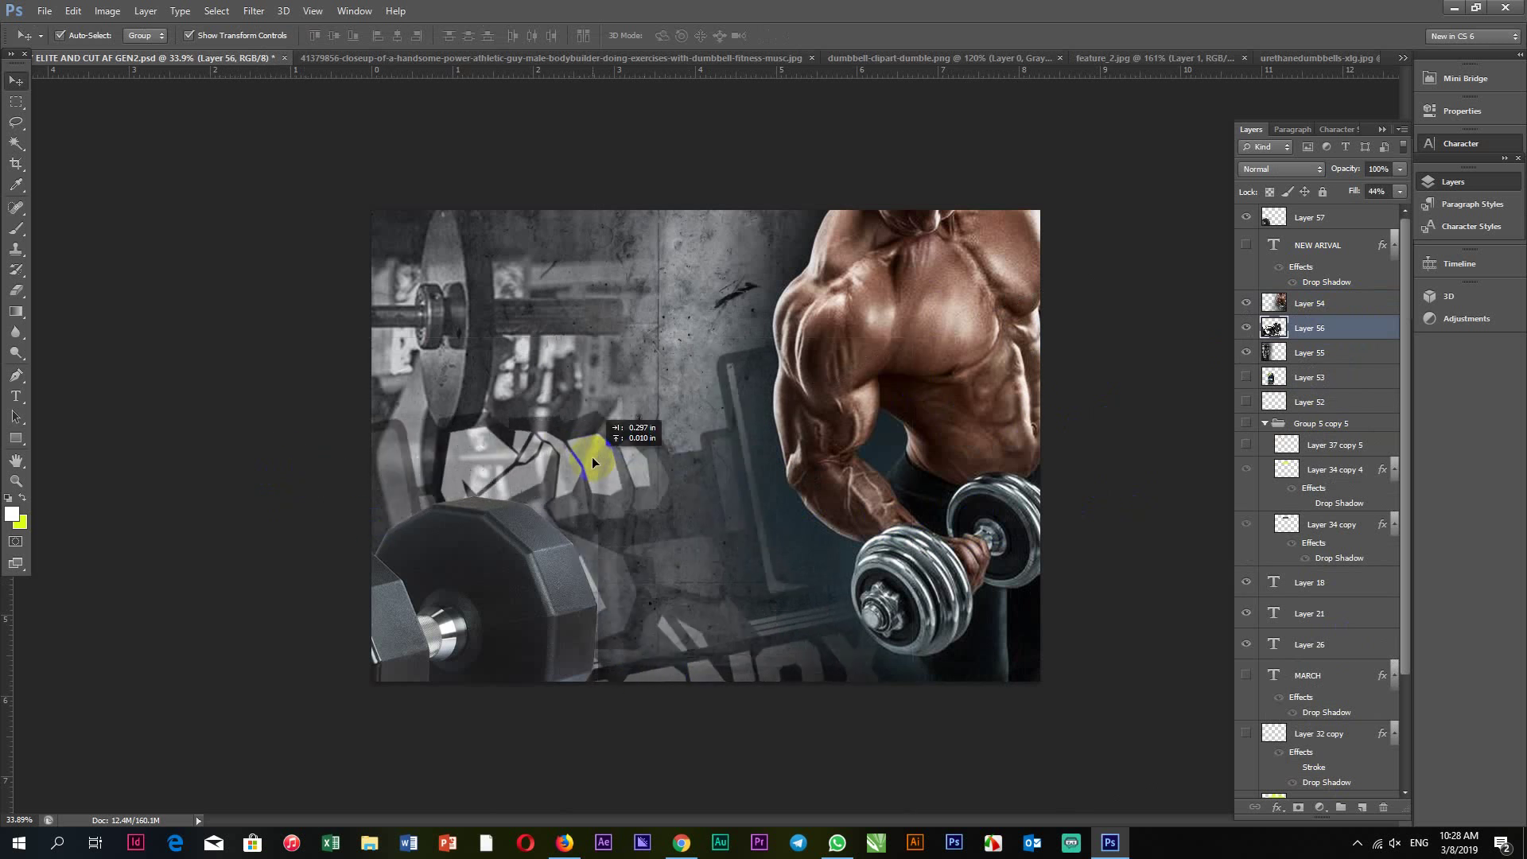
left_click(531, 586)
mouse_move(530, 586)
left_mouse_down()
mouse_move(729, 627)
mouse_move(885, 525)
mouse_move(493, 222)
mouse_move(606, 232)
mouse_move(517, 238)
left_mouse_up()
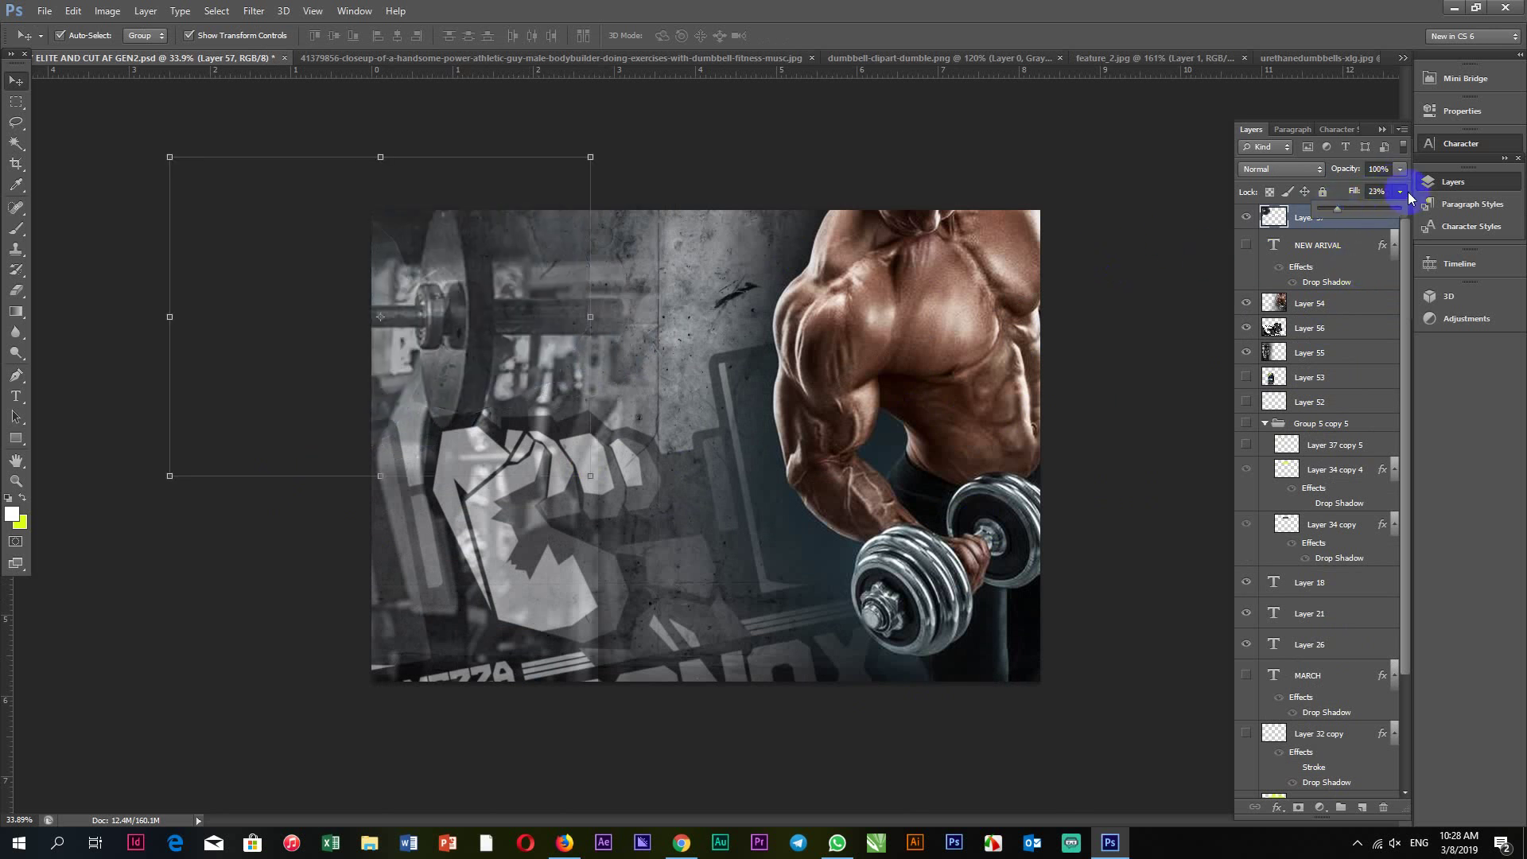
left_click_drag(1358, 210, 1399, 208)
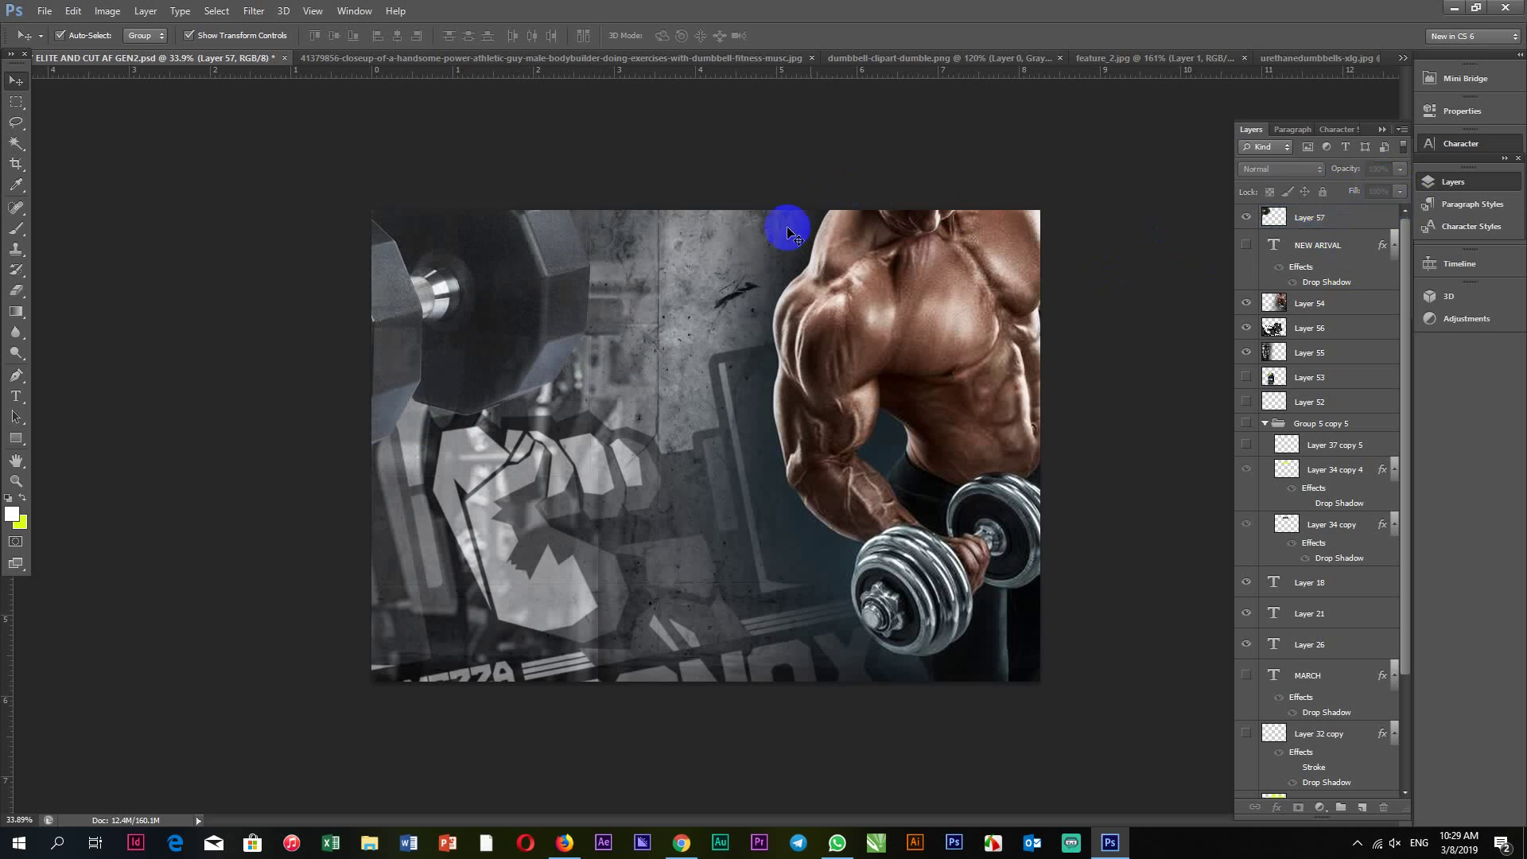
Nudge the fist logo slightly down and left into place.
scroll(718, 385, "down", 1)
scroll(795, 386, "up", 1)
scroll(692, 445, "up", 1)
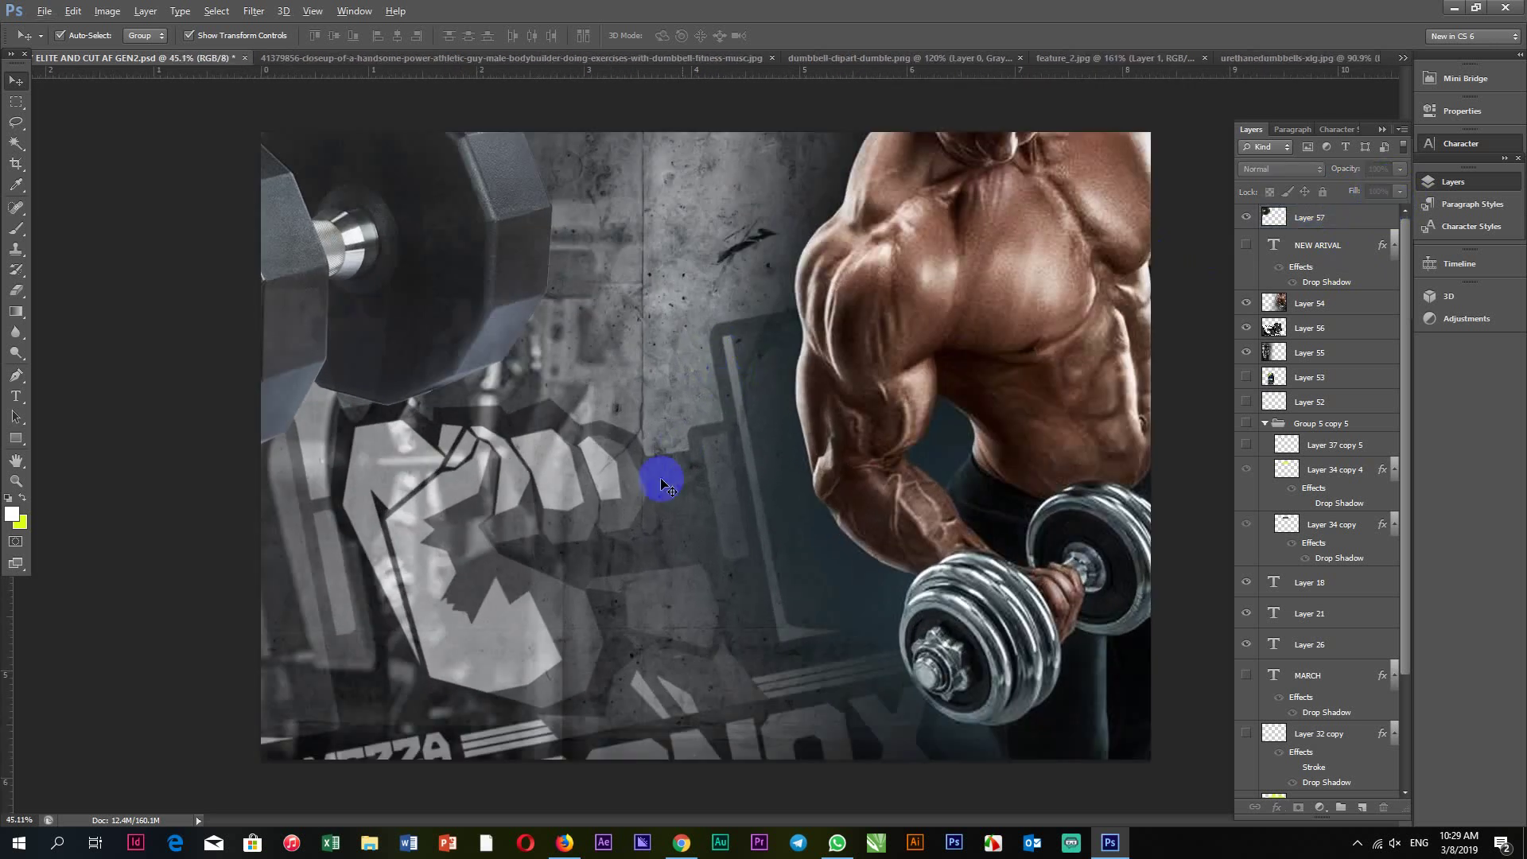
mouse_move(580, 522)
left_mouse_down()
mouse_move(625, 549)
mouse_move(648, 528)
mouse_move(525, 545)
left_mouse_up()
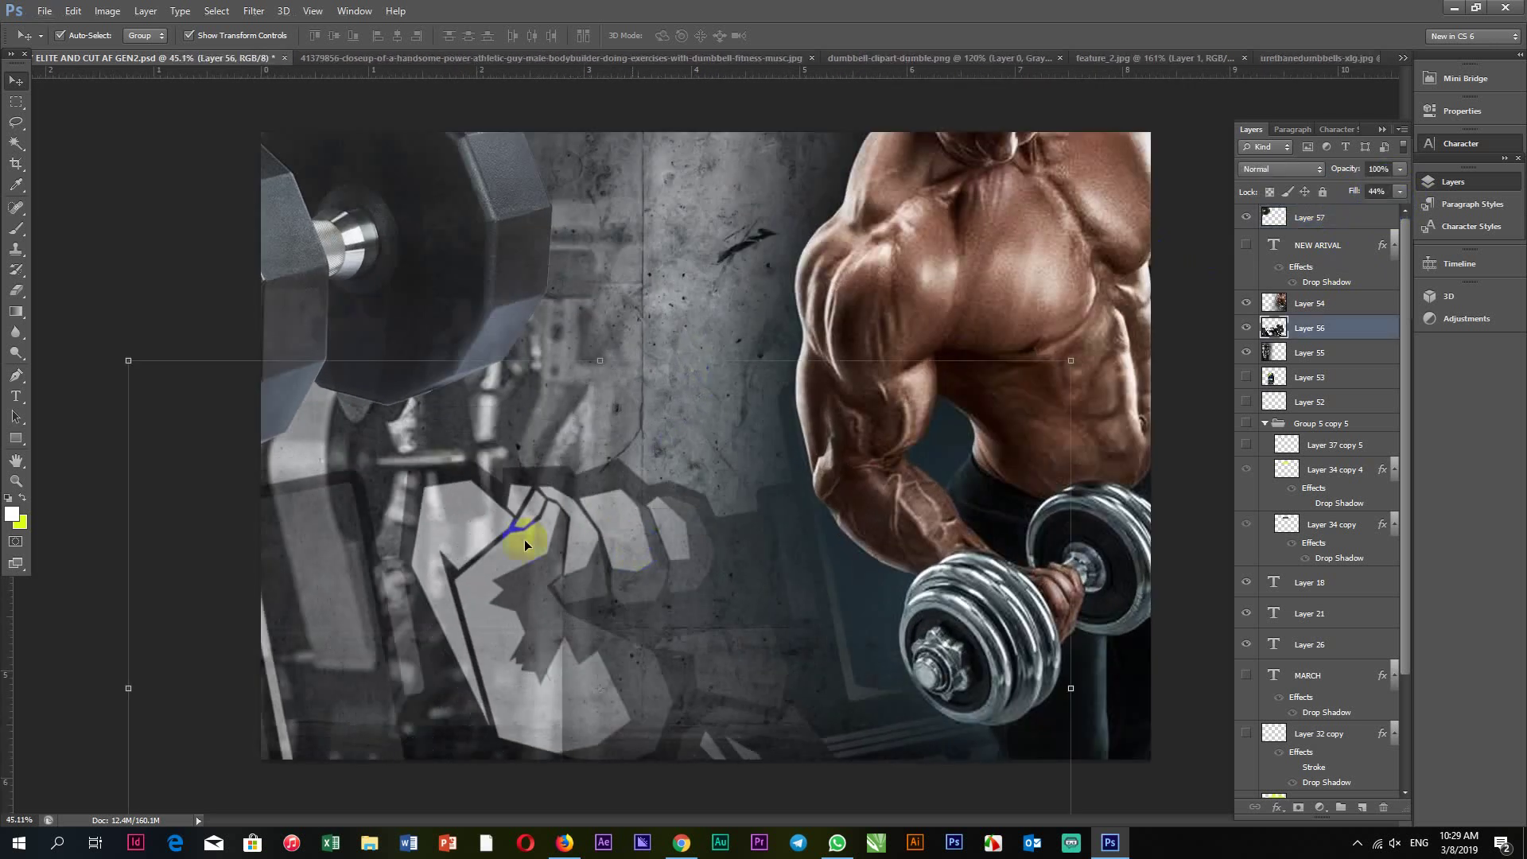
left_click(149, 518)
Show the yellow-green Layer 24 overlay and hide Layer 1 copy.
scroll(912, 528, "down", 1)
scroll(1355, 648, "down", 3)
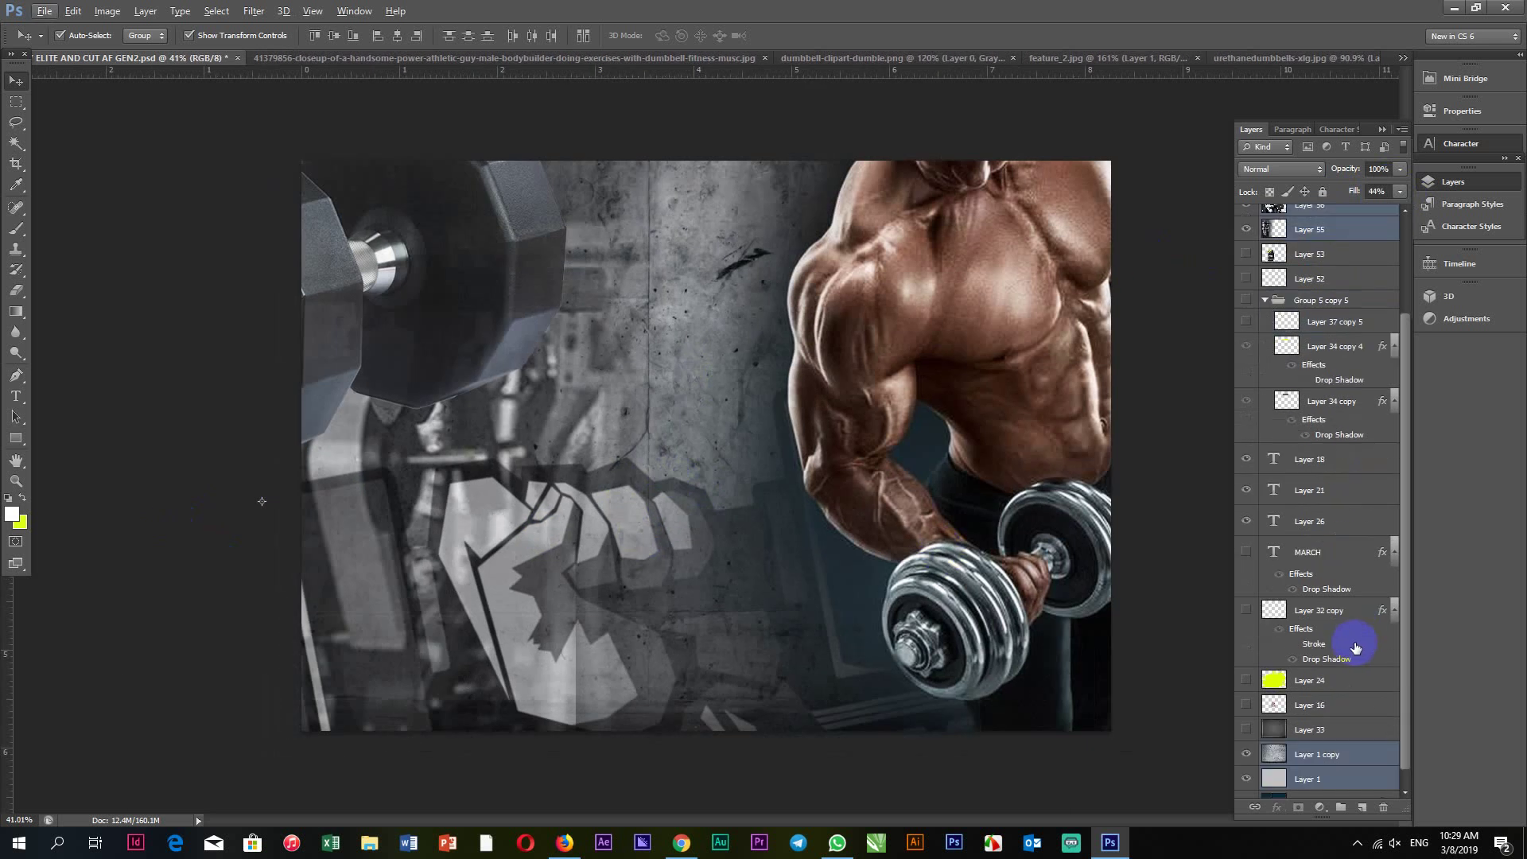
left_click(1245, 679)
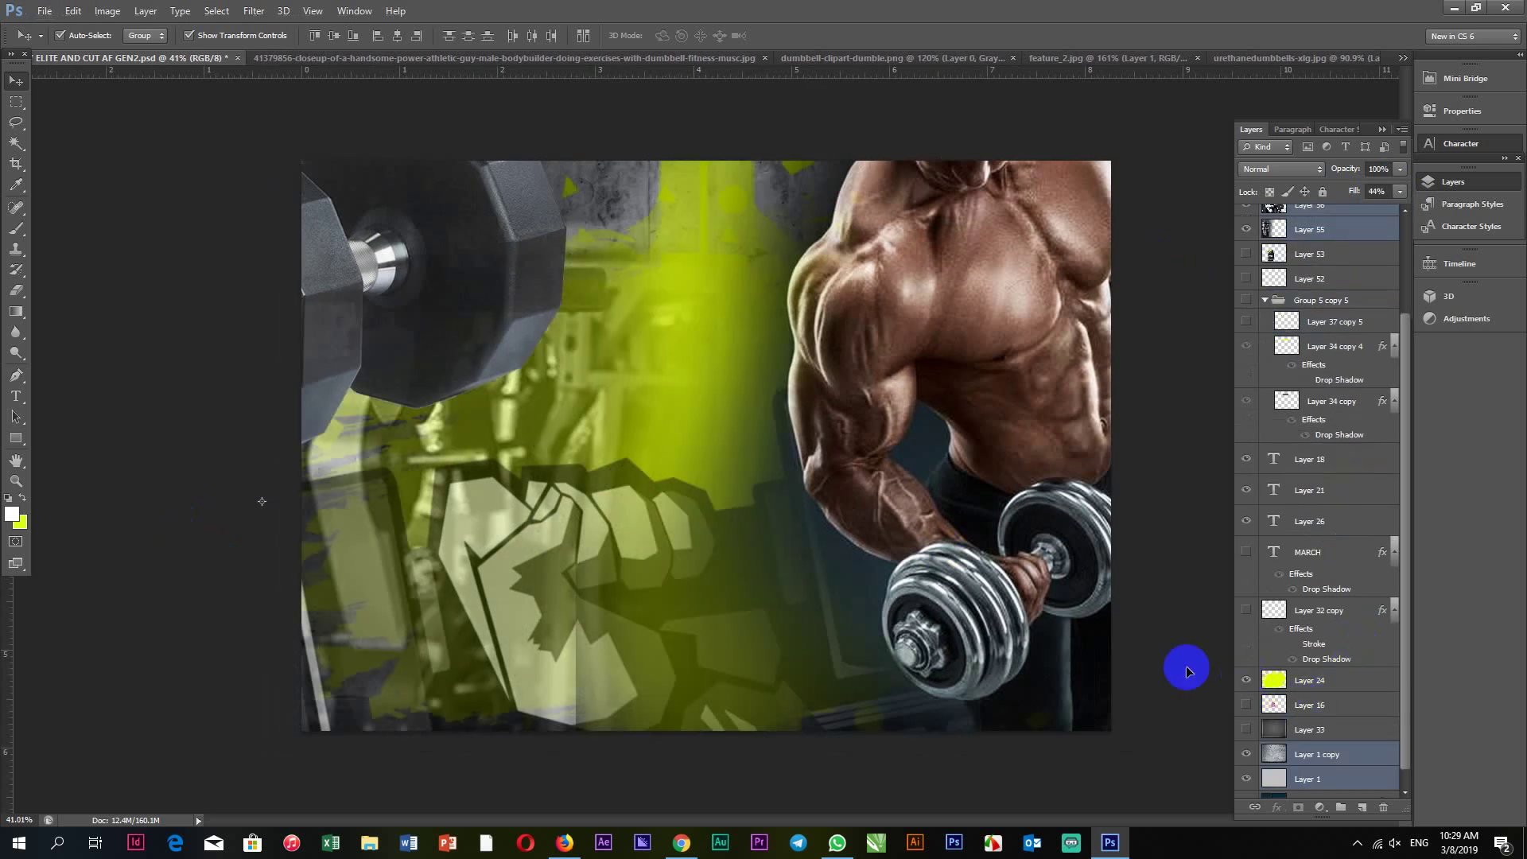
scroll(809, 570, "down", 1)
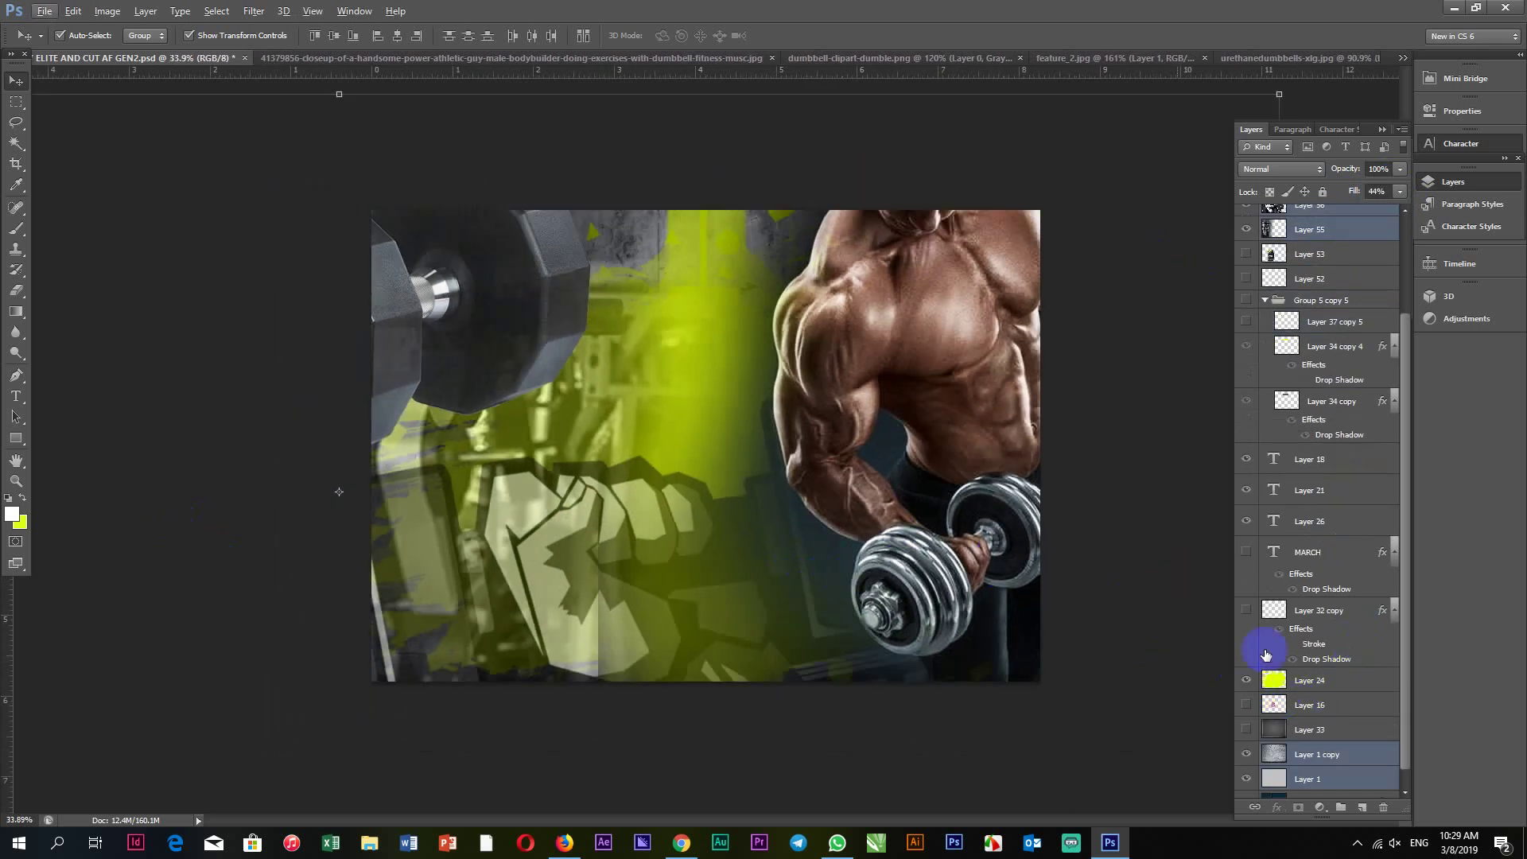
scroll(1280, 700, "down", 1)
left_click(1246, 738)
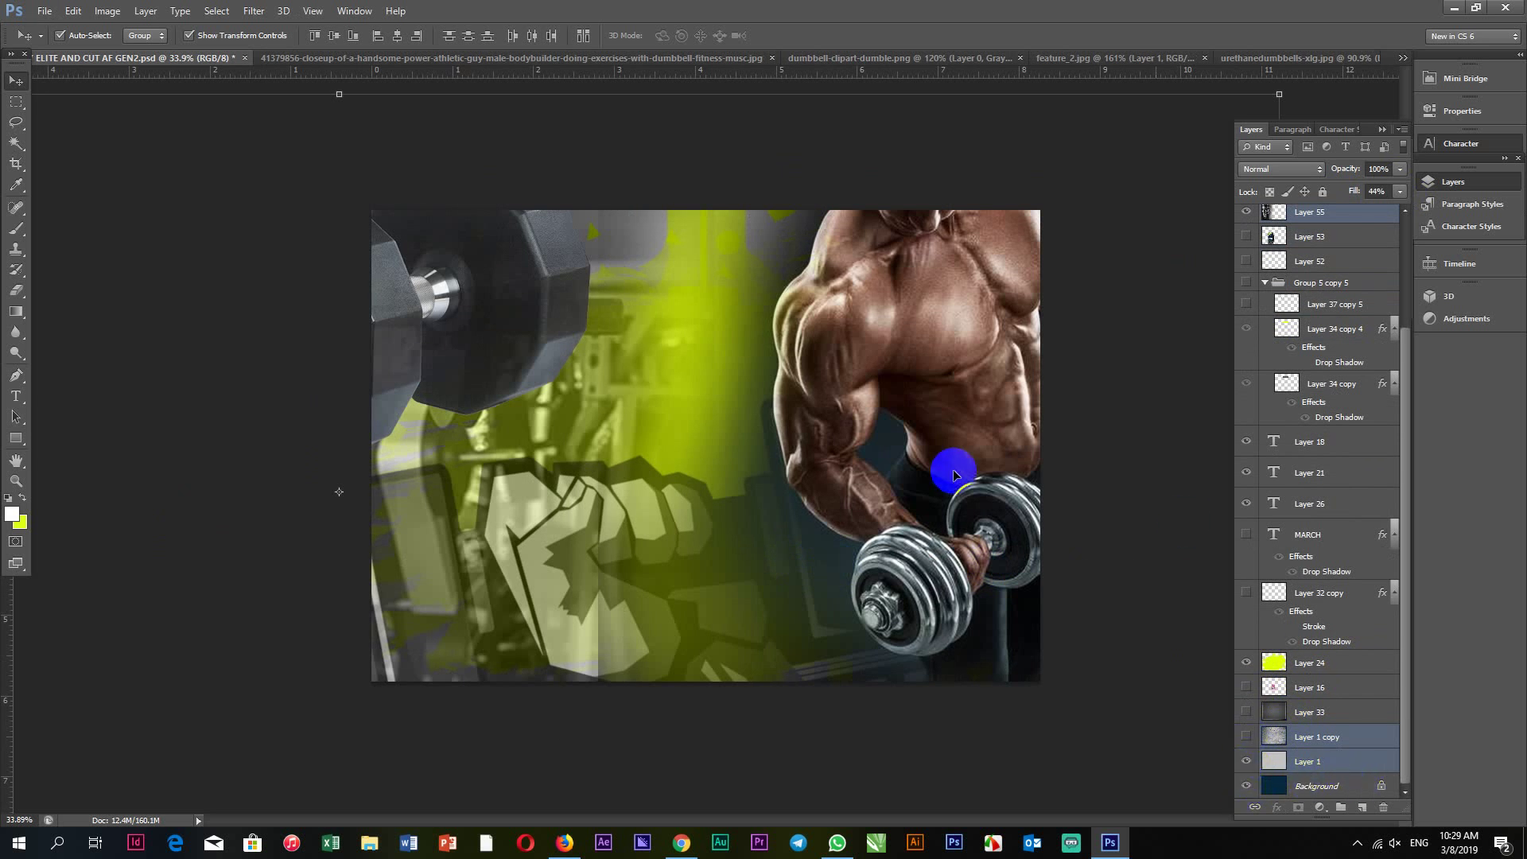
left_click(953, 362)
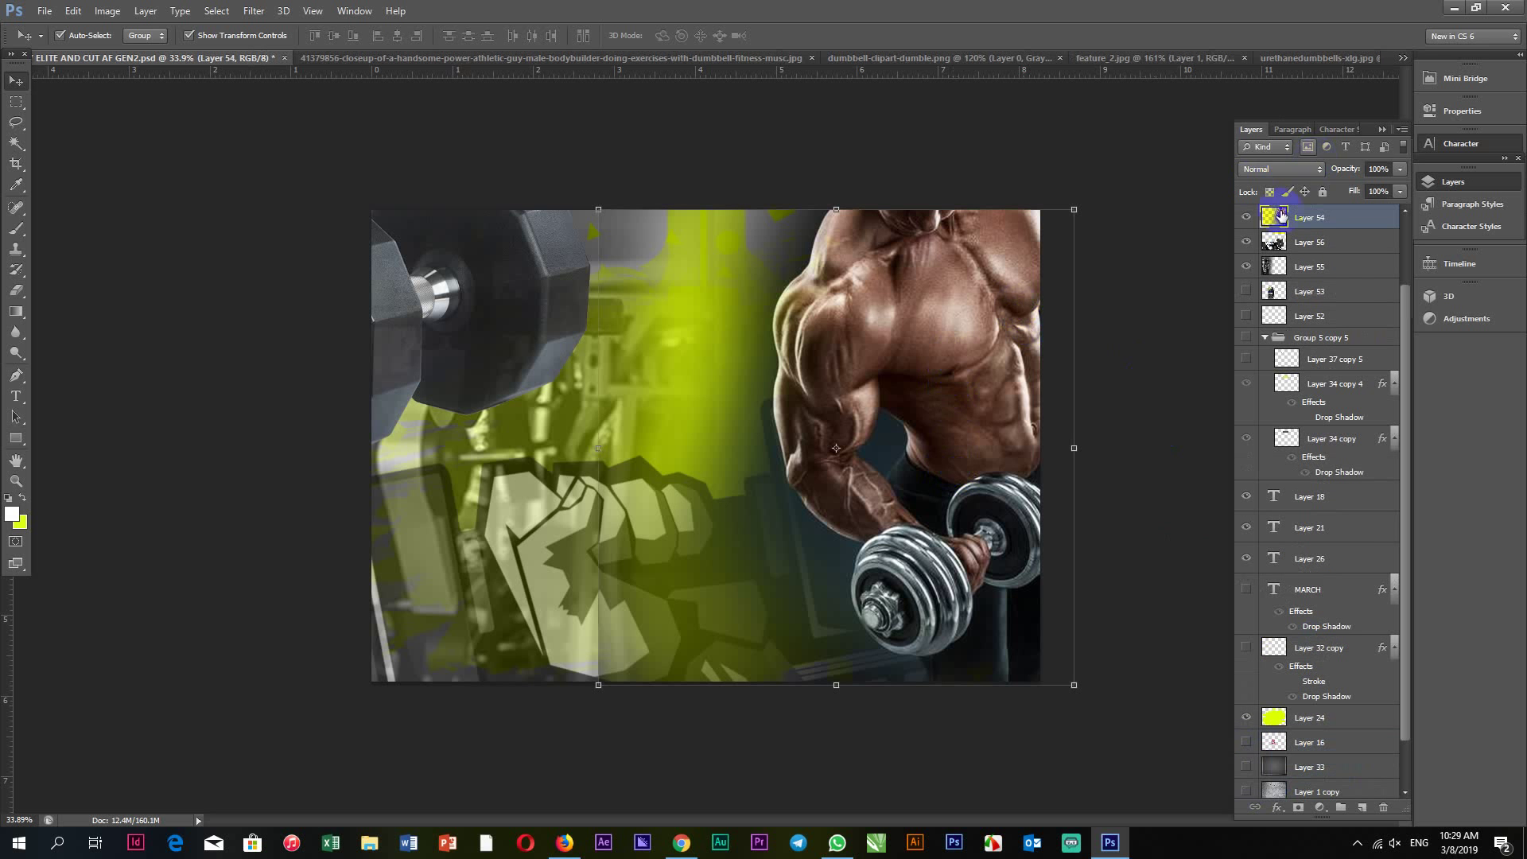
Hide the bodybuilder photo, shift the fist logo, and paste a hidden dumbbell layer.
left_click(1248, 213)
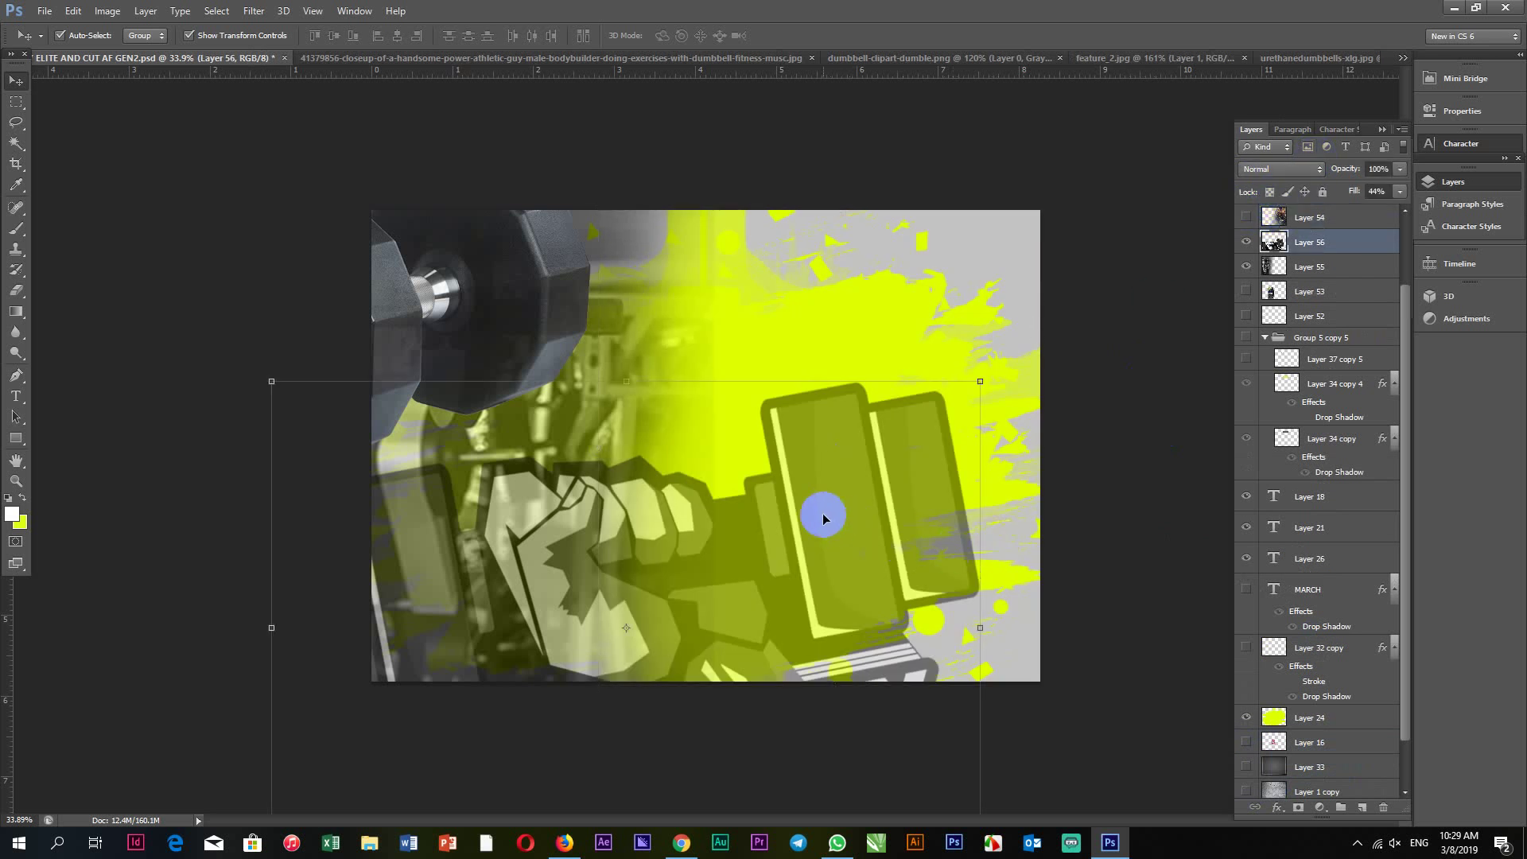
mouse_move(822, 514)
left_mouse_down()
mouse_move(916, 495)
mouse_move(904, 491)
left_mouse_up()
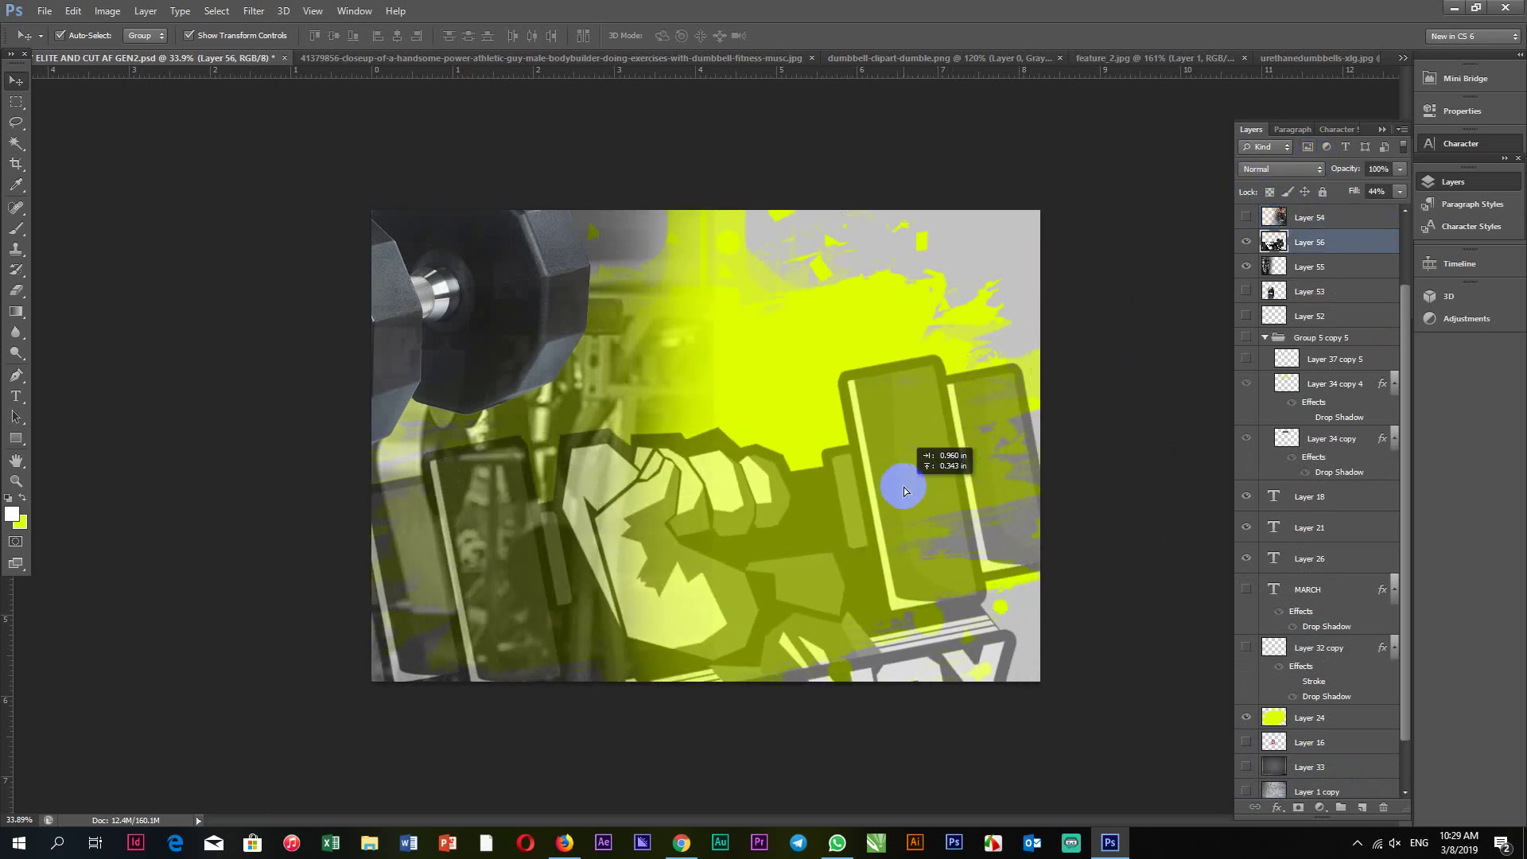
key("ctrl+v")
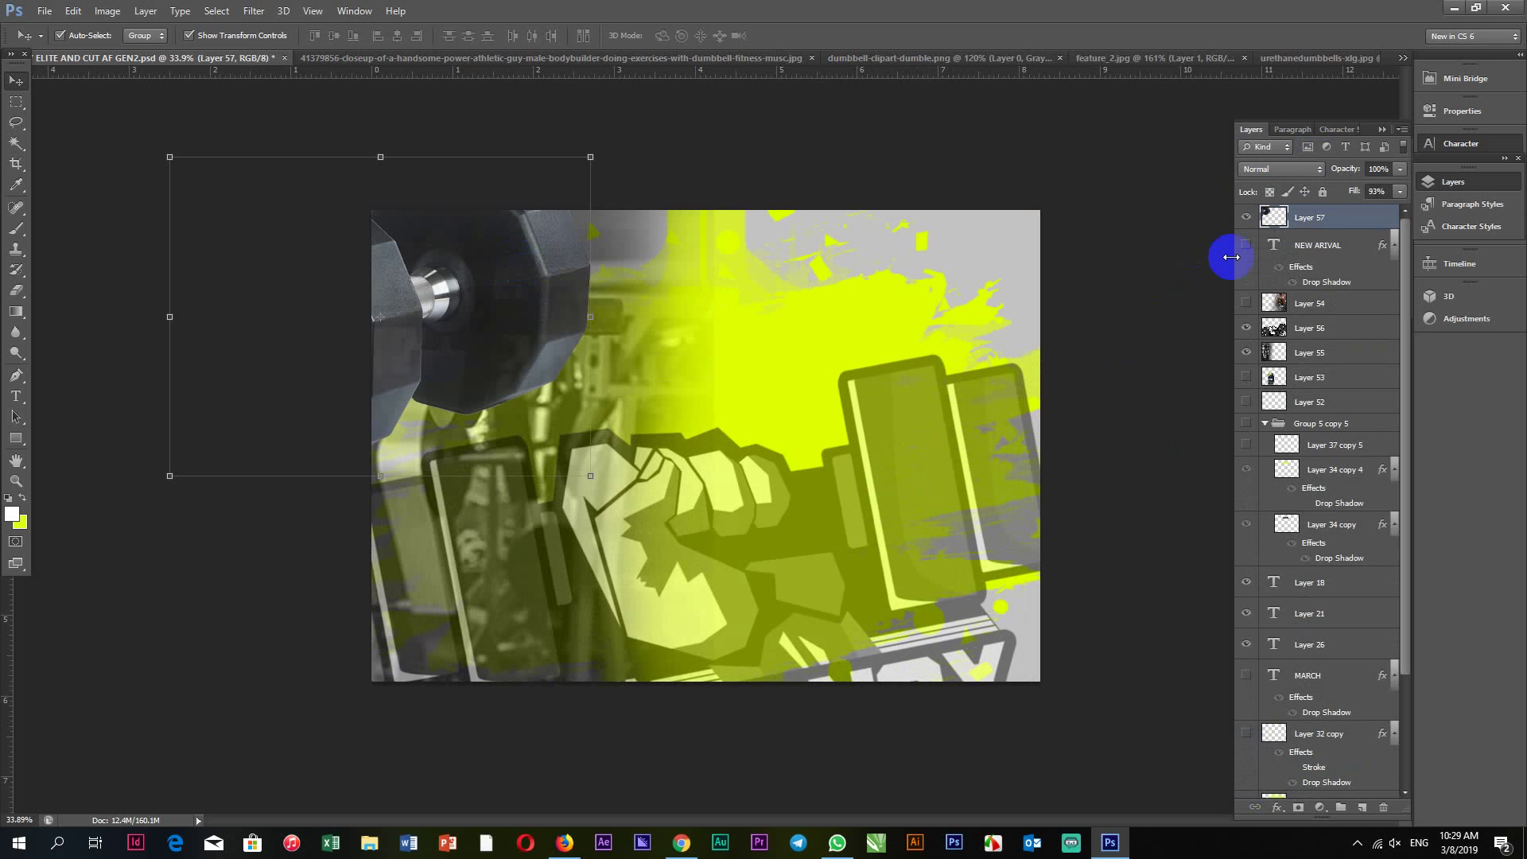
left_click(1245, 218)
left_click(1071, 327)
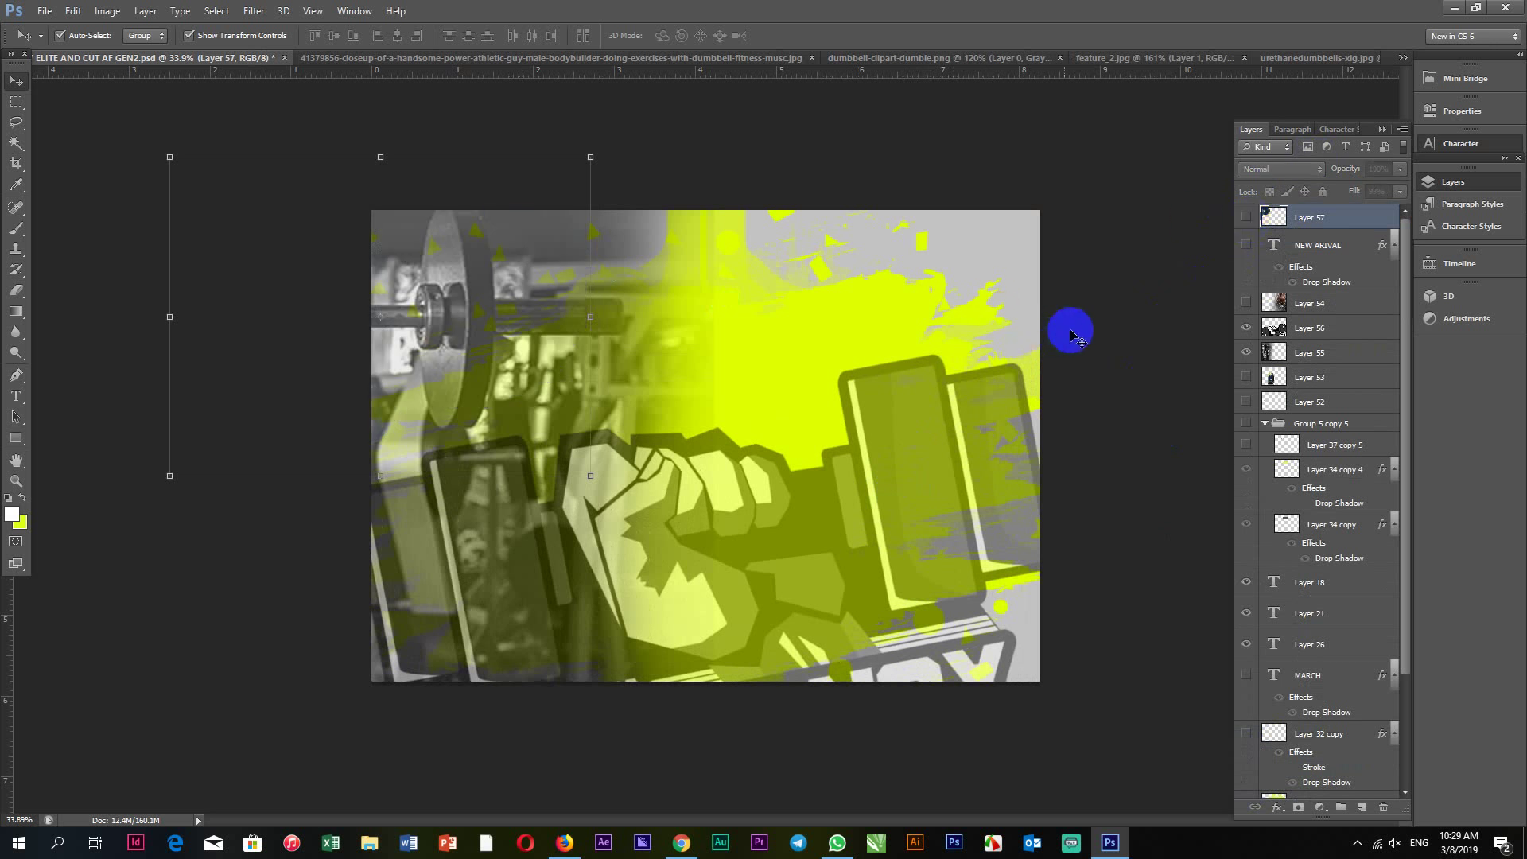
Move the yellow splash up, hide the gym photo, and reposition the fist-dumbbell logo.
left_click_drag(855, 388, 836, 205)
mouse_move(462, 301)
left_mouse_down()
mouse_move(446, 246)
mouse_move(358, 596)
mouse_move(387, 701)
mouse_move(567, 692)
mouse_move(682, 624)
mouse_move(690, 640)
left_mouse_up()
left_click(1248, 336)
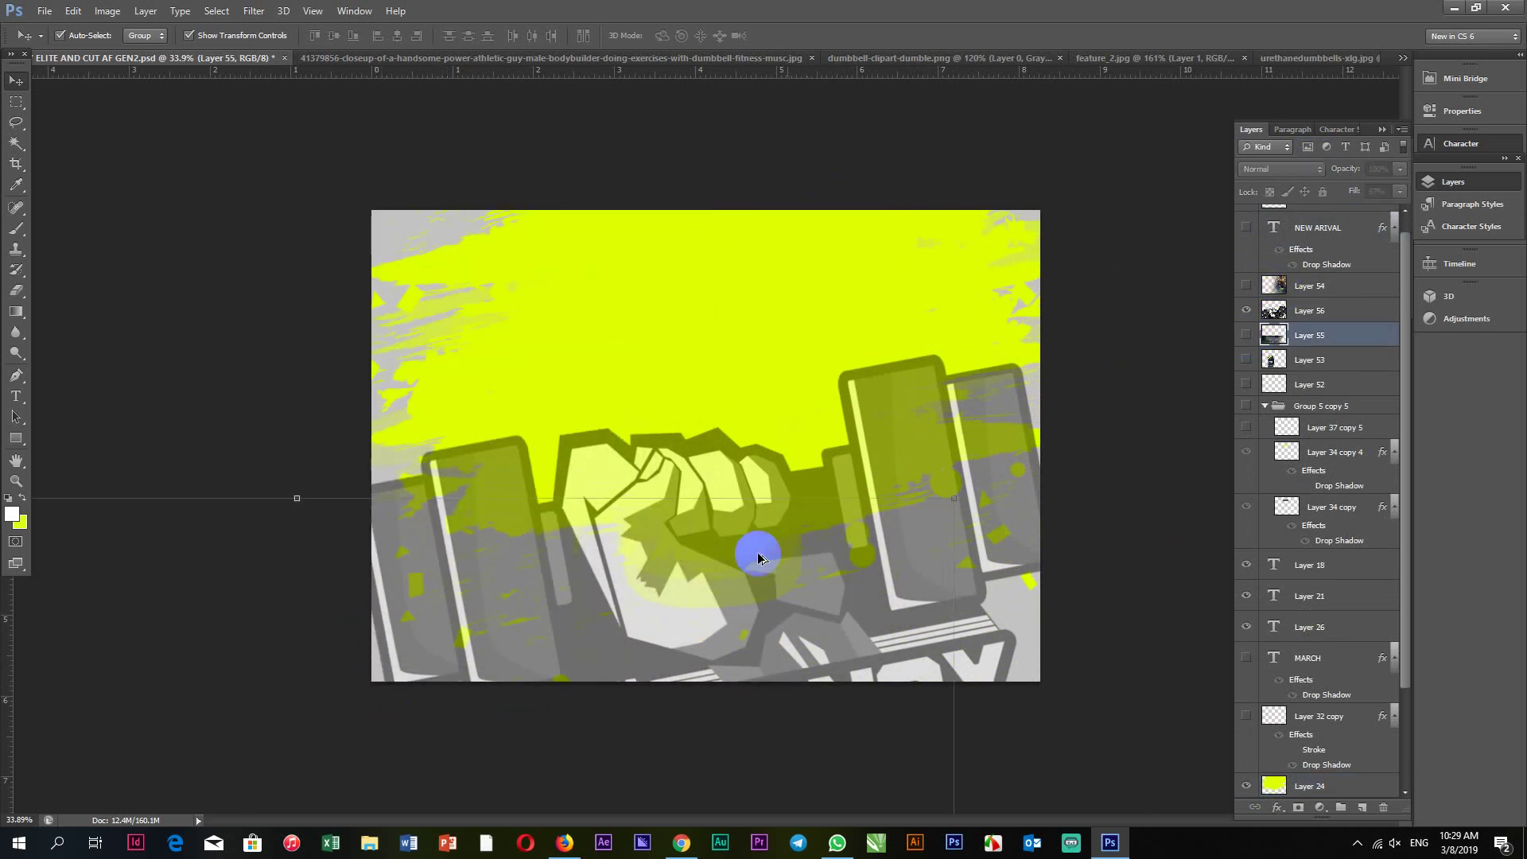
scroll(757, 557, "down", 1)
left_click(832, 439)
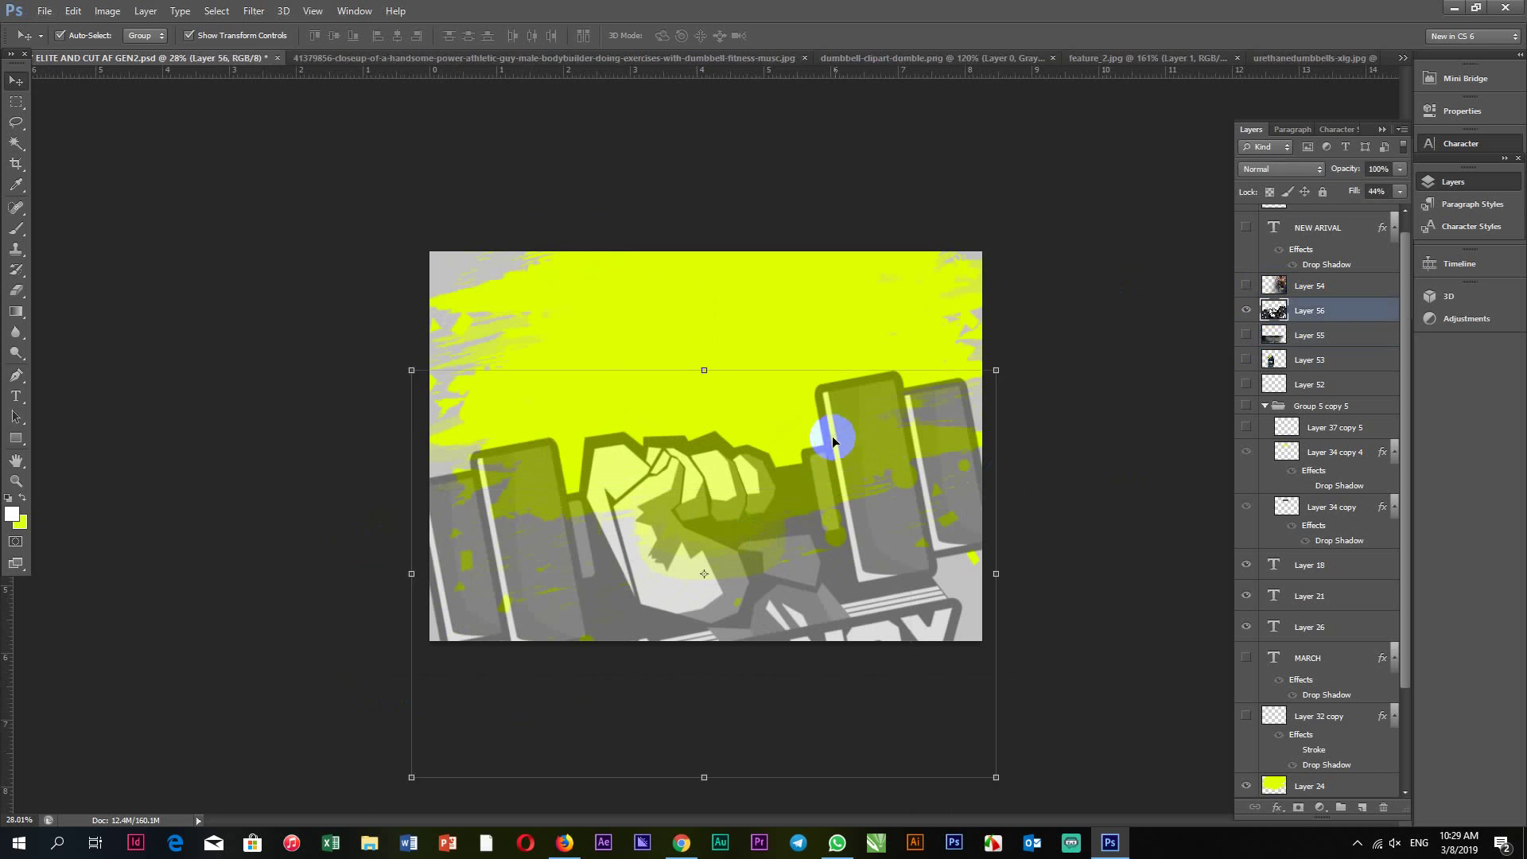
mouse_move(833, 440)
left_mouse_down()
mouse_move(855, 435)
mouse_move(857, 404)
left_mouse_up()
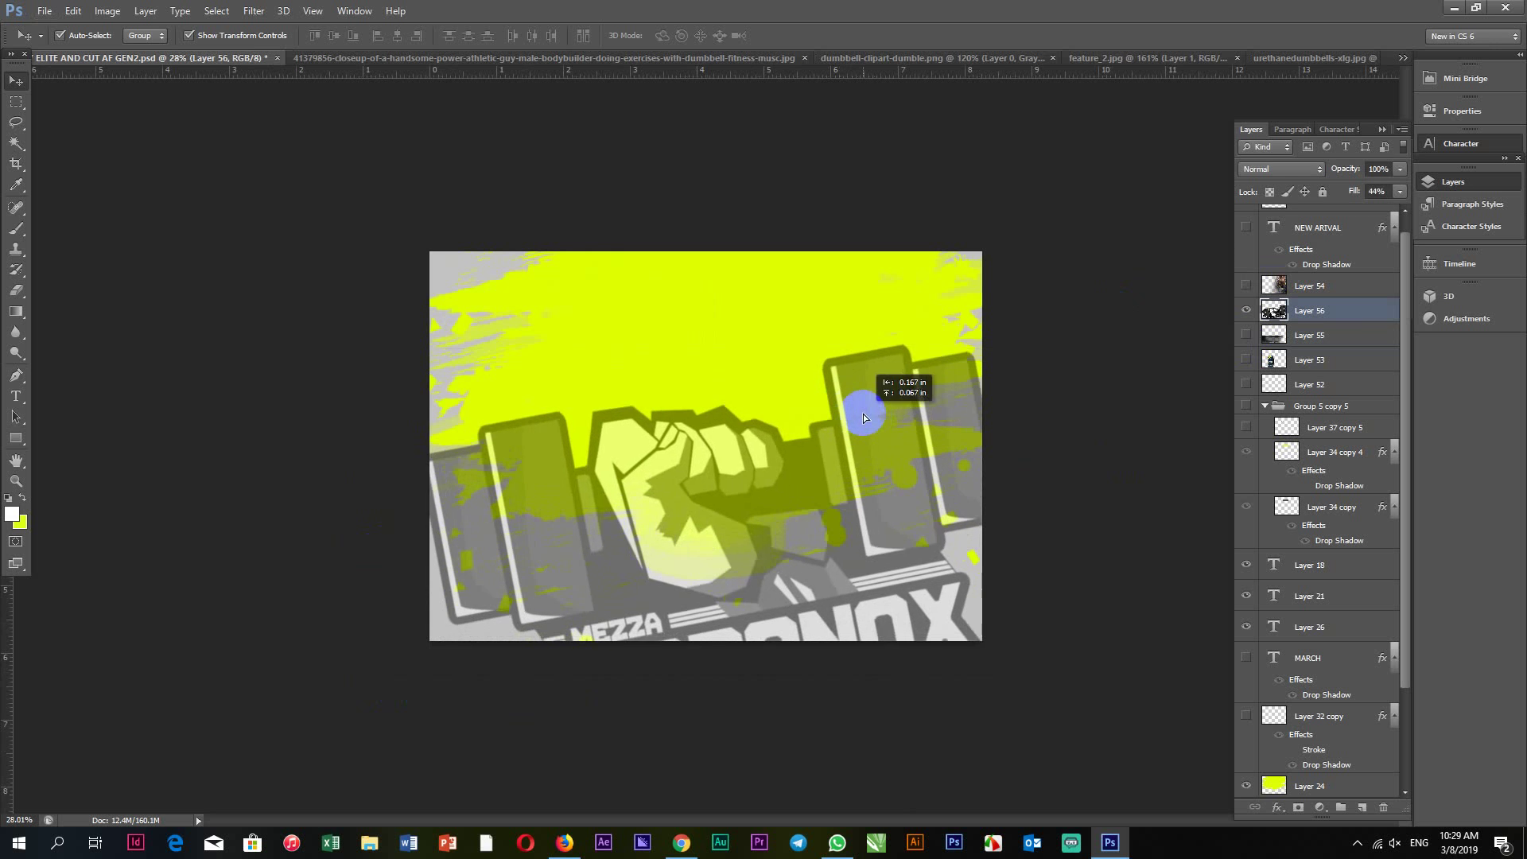
left_click(1137, 468)
scroll(1137, 468, "down", 2)
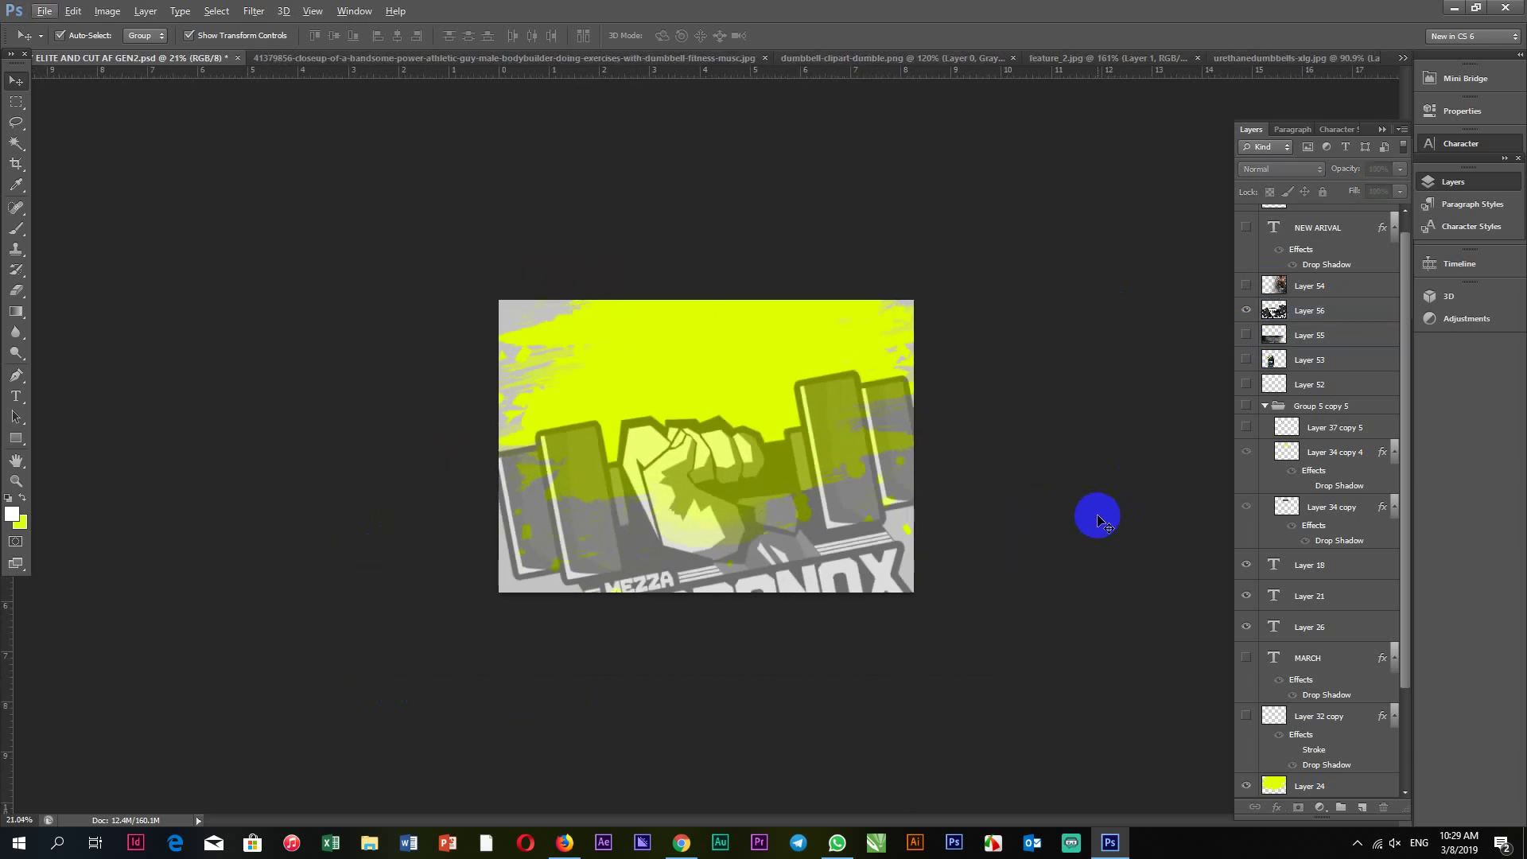
scroll(1137, 475, "up", 1)
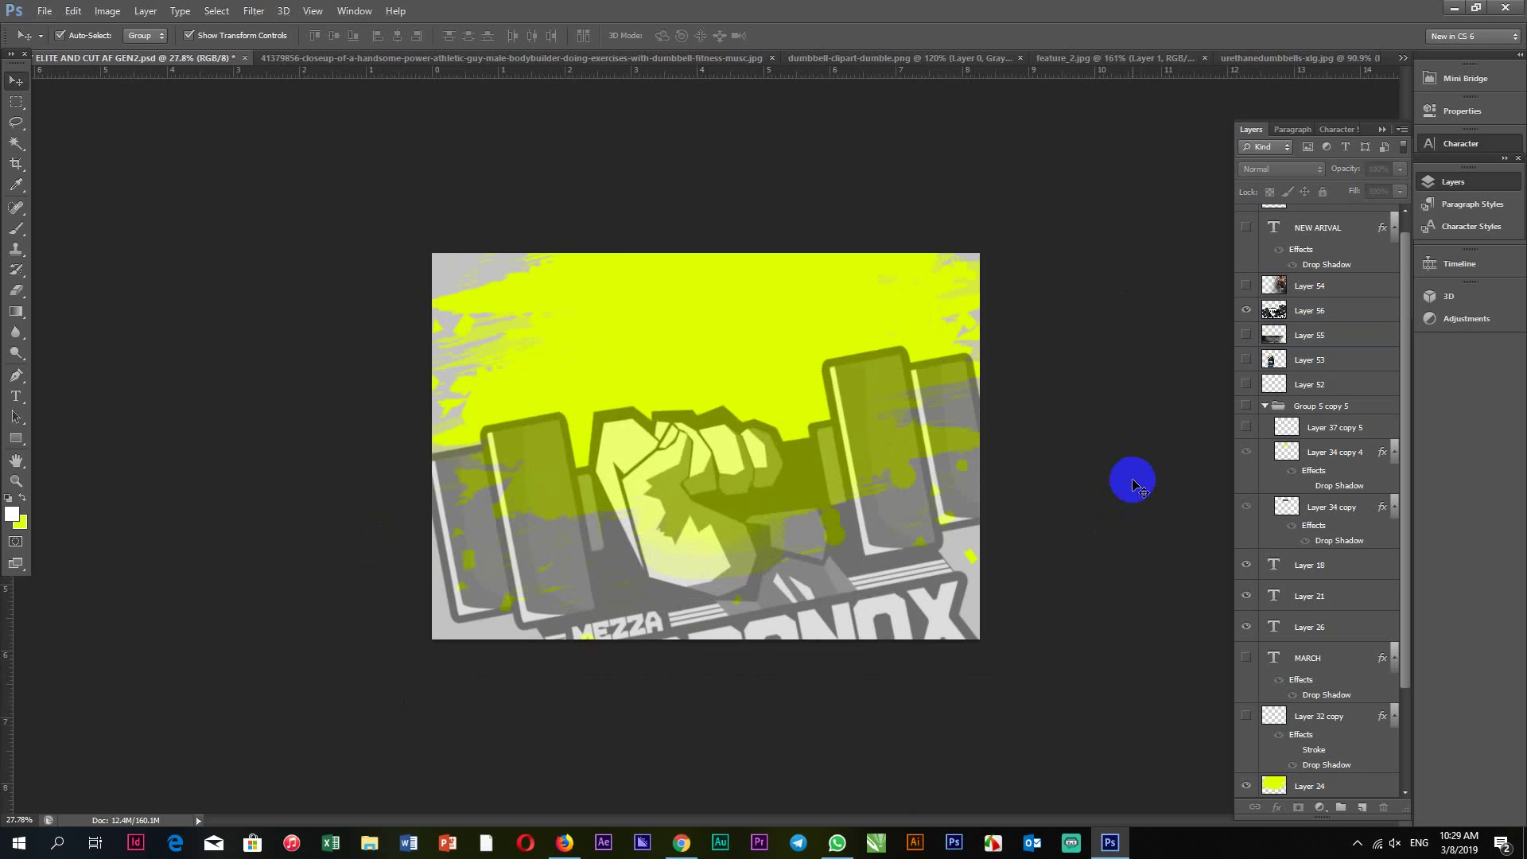
scroll(1137, 475, "up", 1)
scroll(1137, 475, "up", 1)
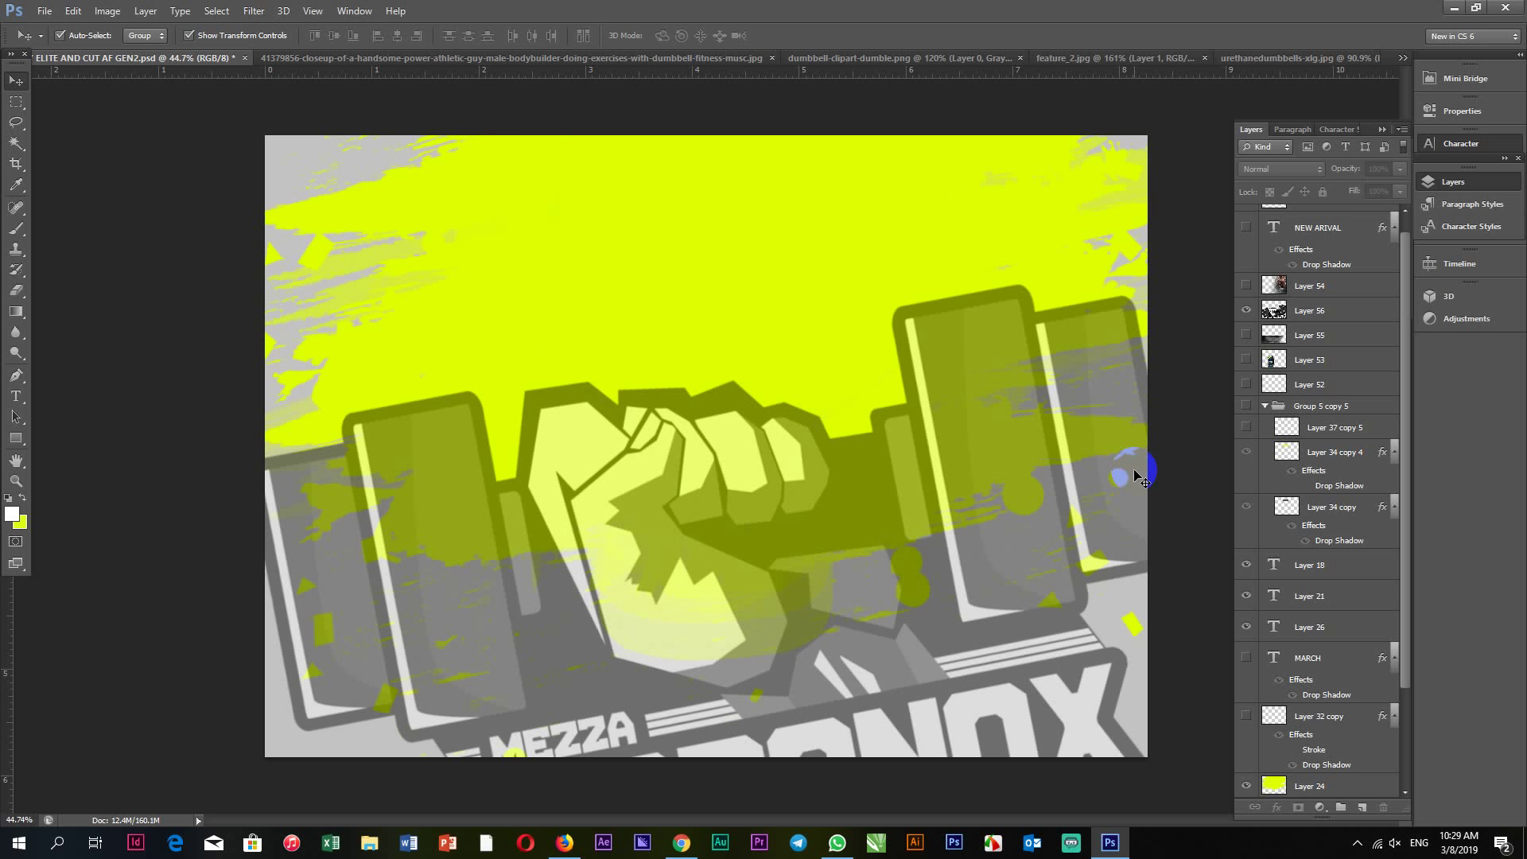
Show the NEW ARIVAL text and draw a rectangular selection around it.
left_click(1245, 227)
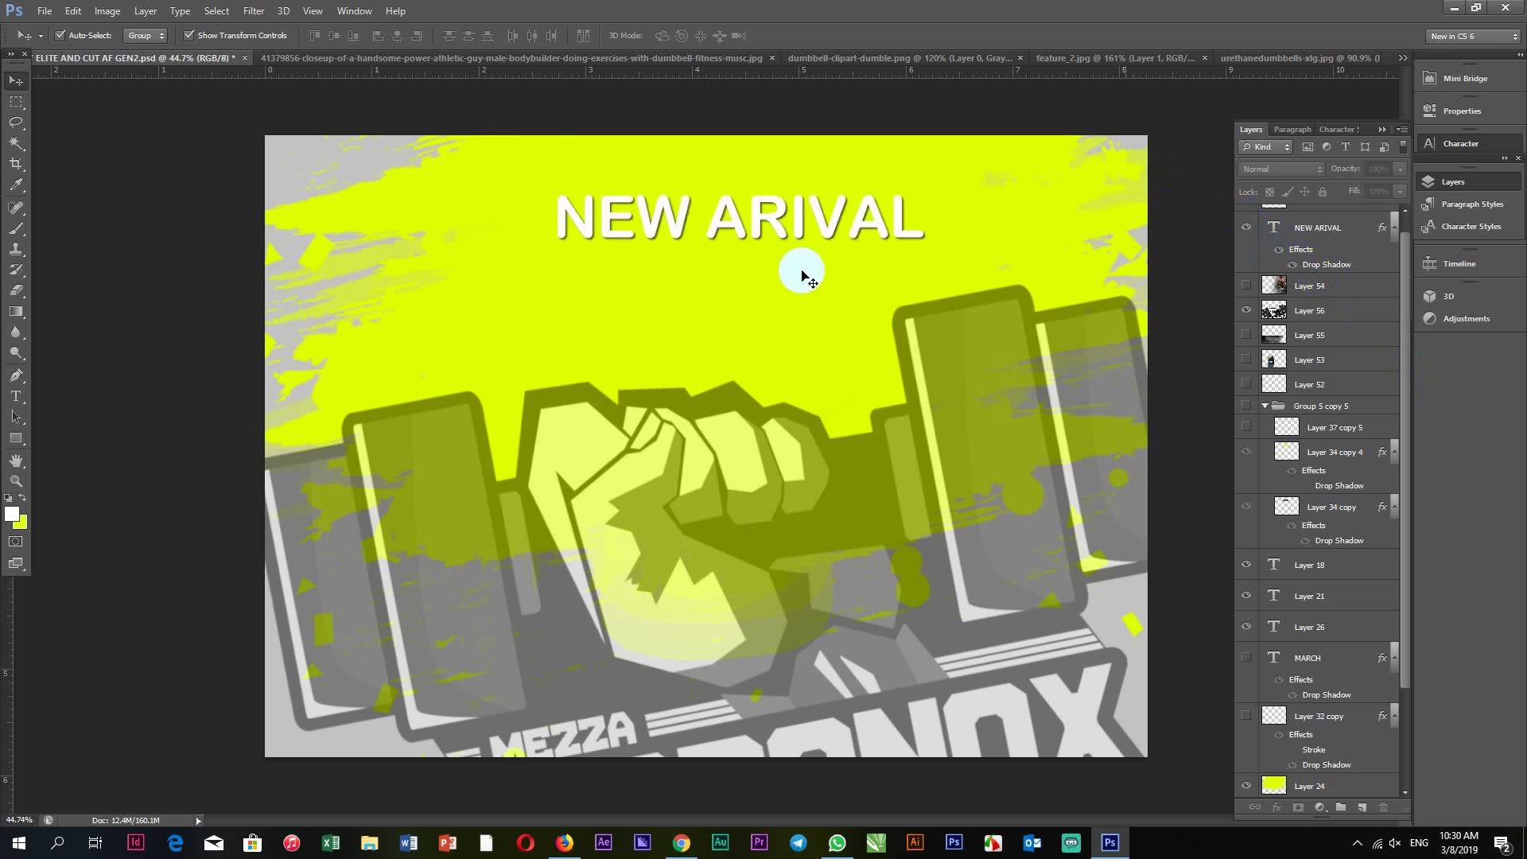
scroll(883, 191, "up", 1)
scroll(873, 348, "down", 3)
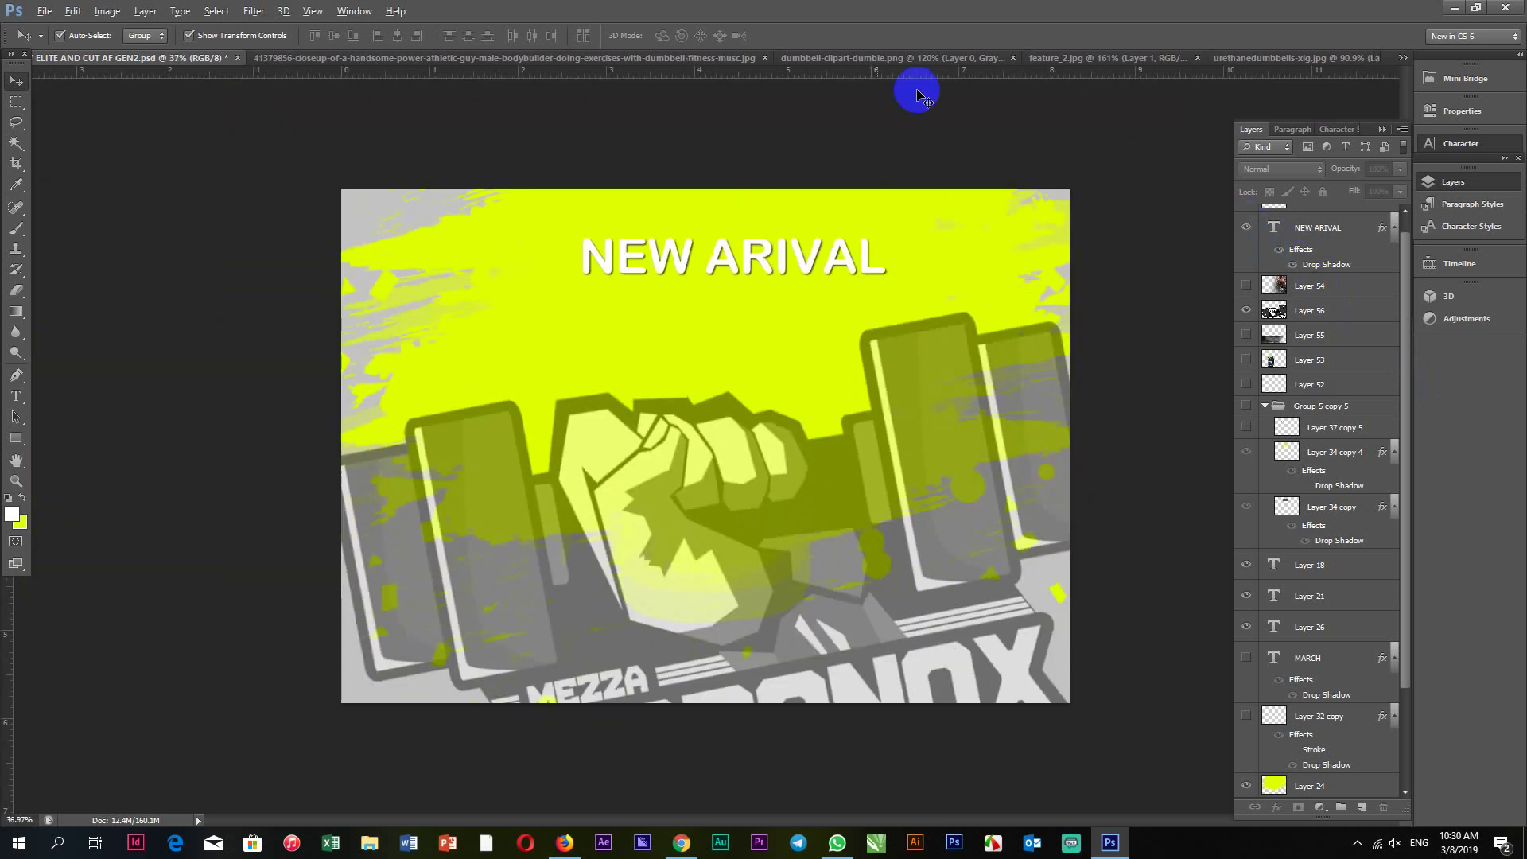
left_click(16, 102)
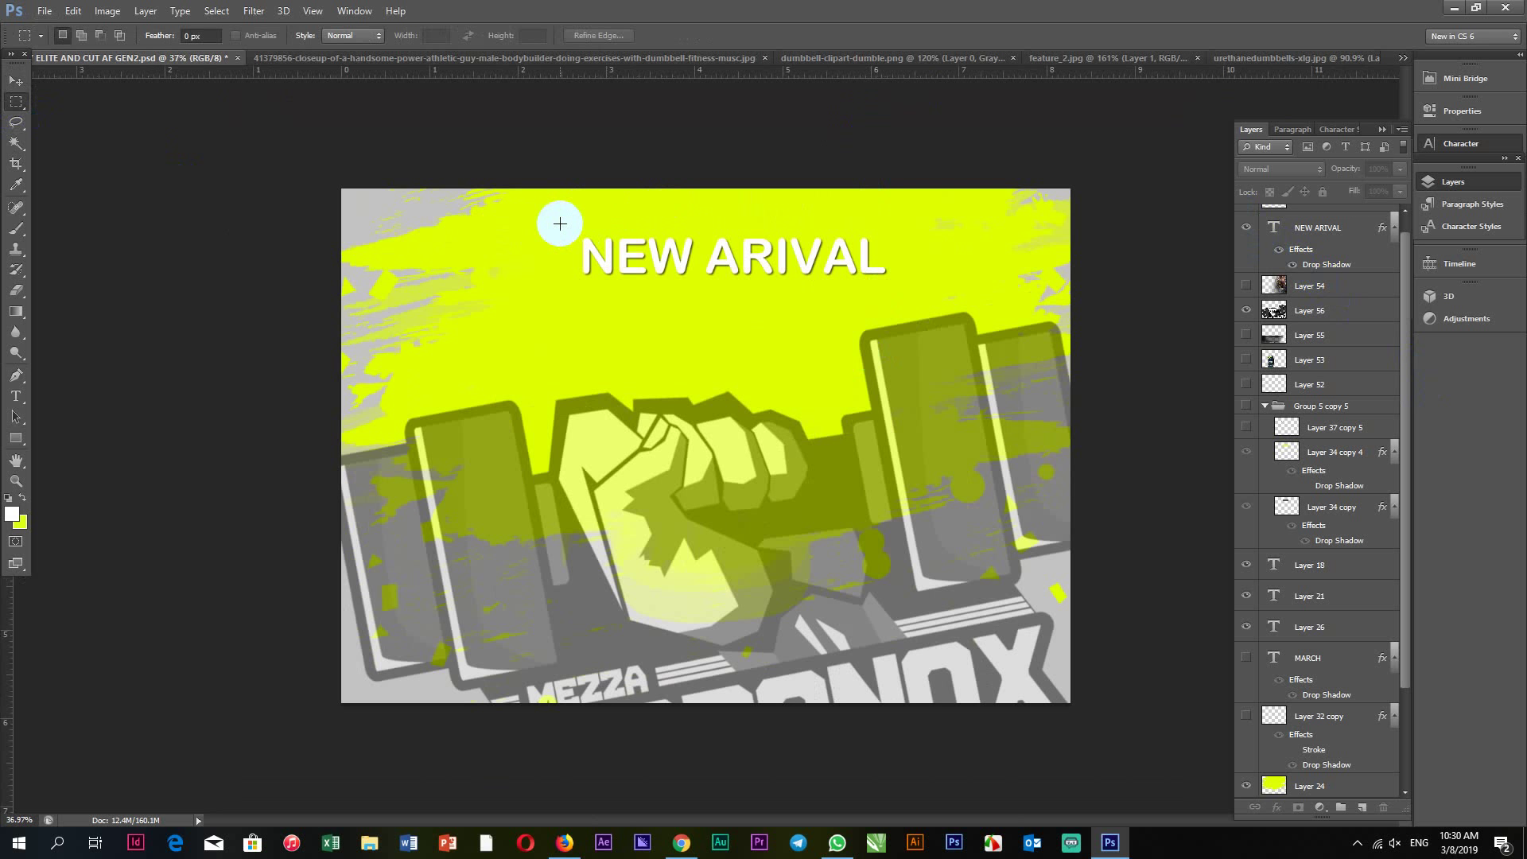
left_click_drag(559, 223, 899, 293)
Add Layer 58 and place it directly below the NEW ARIVAL text layer.
scroll(1393, 733, "down", 2)
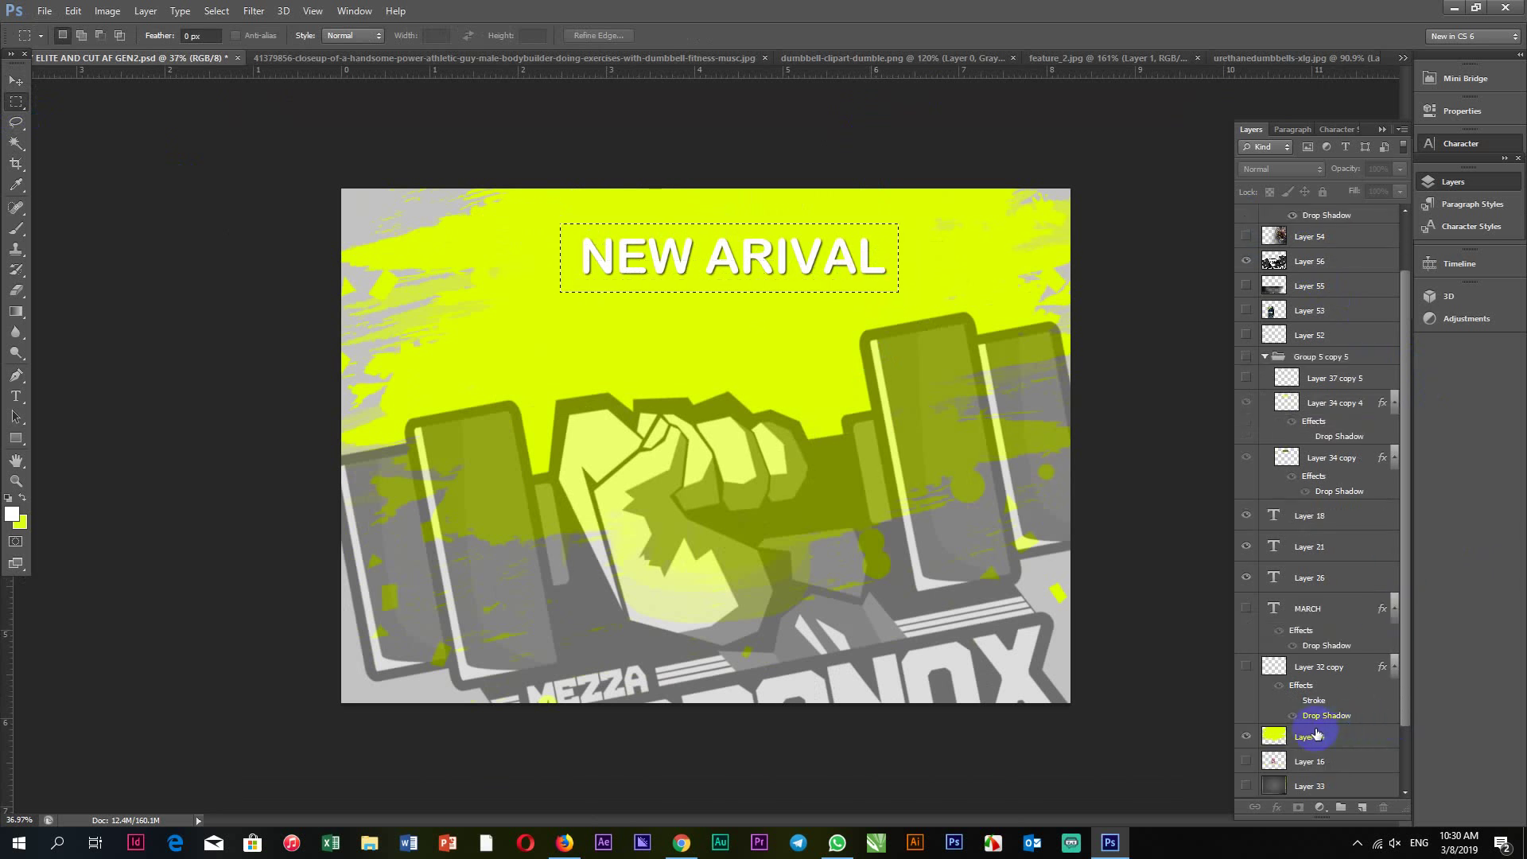
left_click(1312, 734)
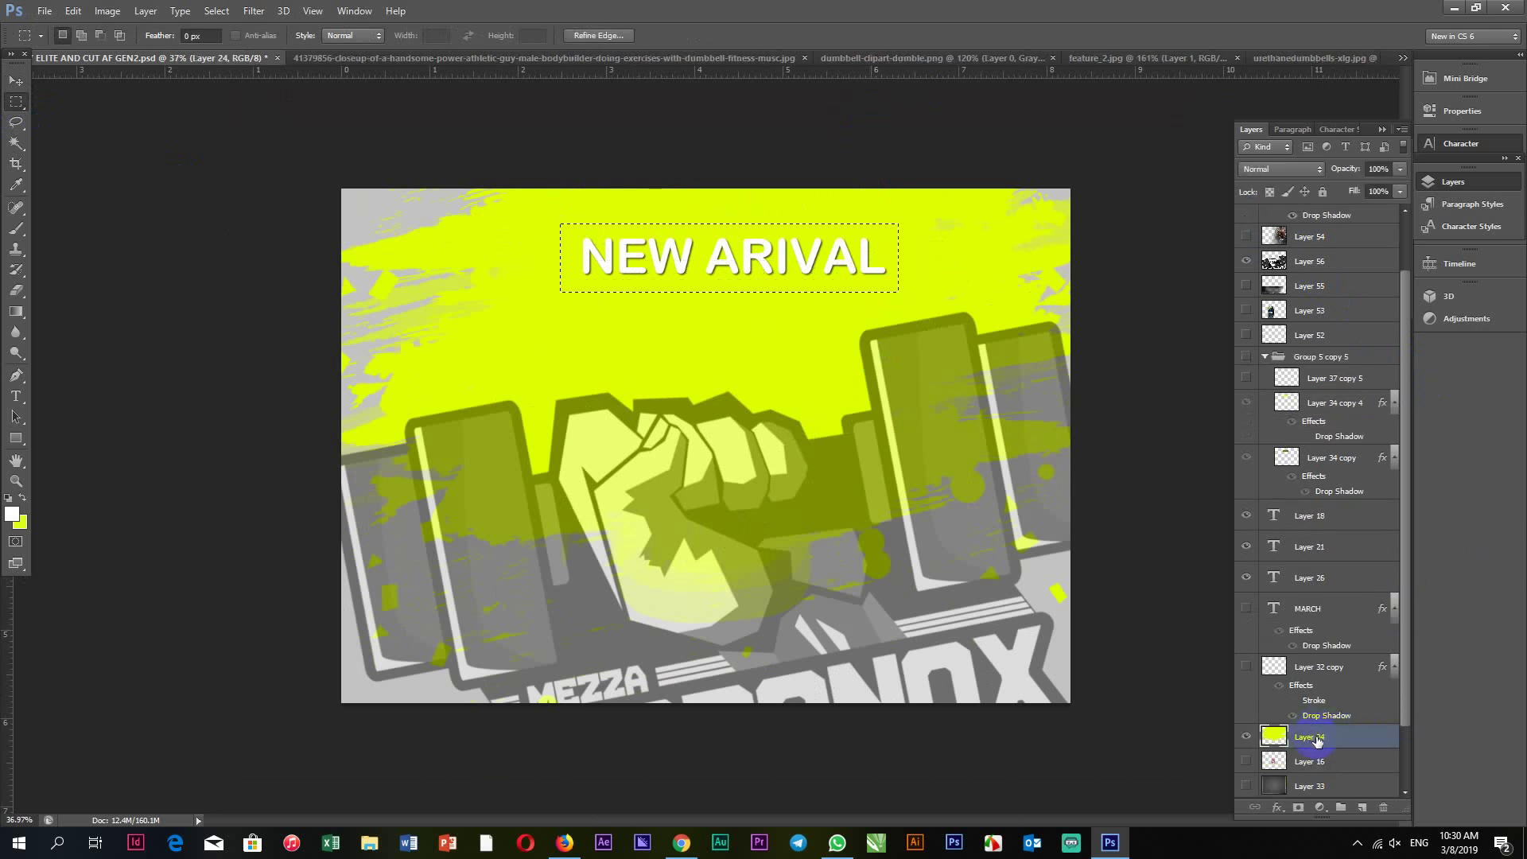
key("ctrl+j")
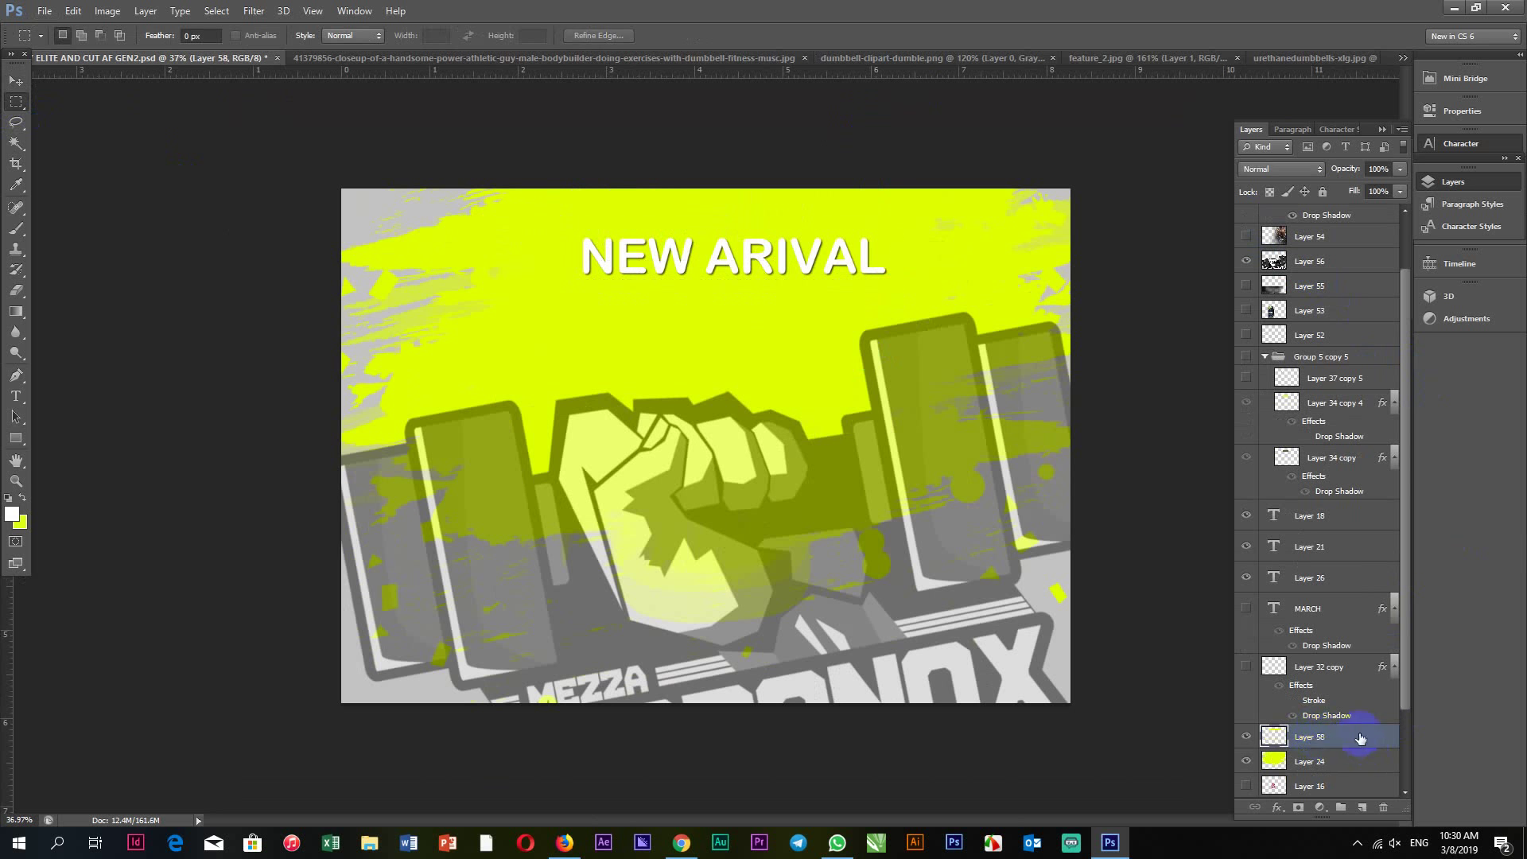
mouse_move(1347, 729)
left_mouse_down()
mouse_move(1349, 228)
mouse_move(1357, 301)
left_mouse_up()
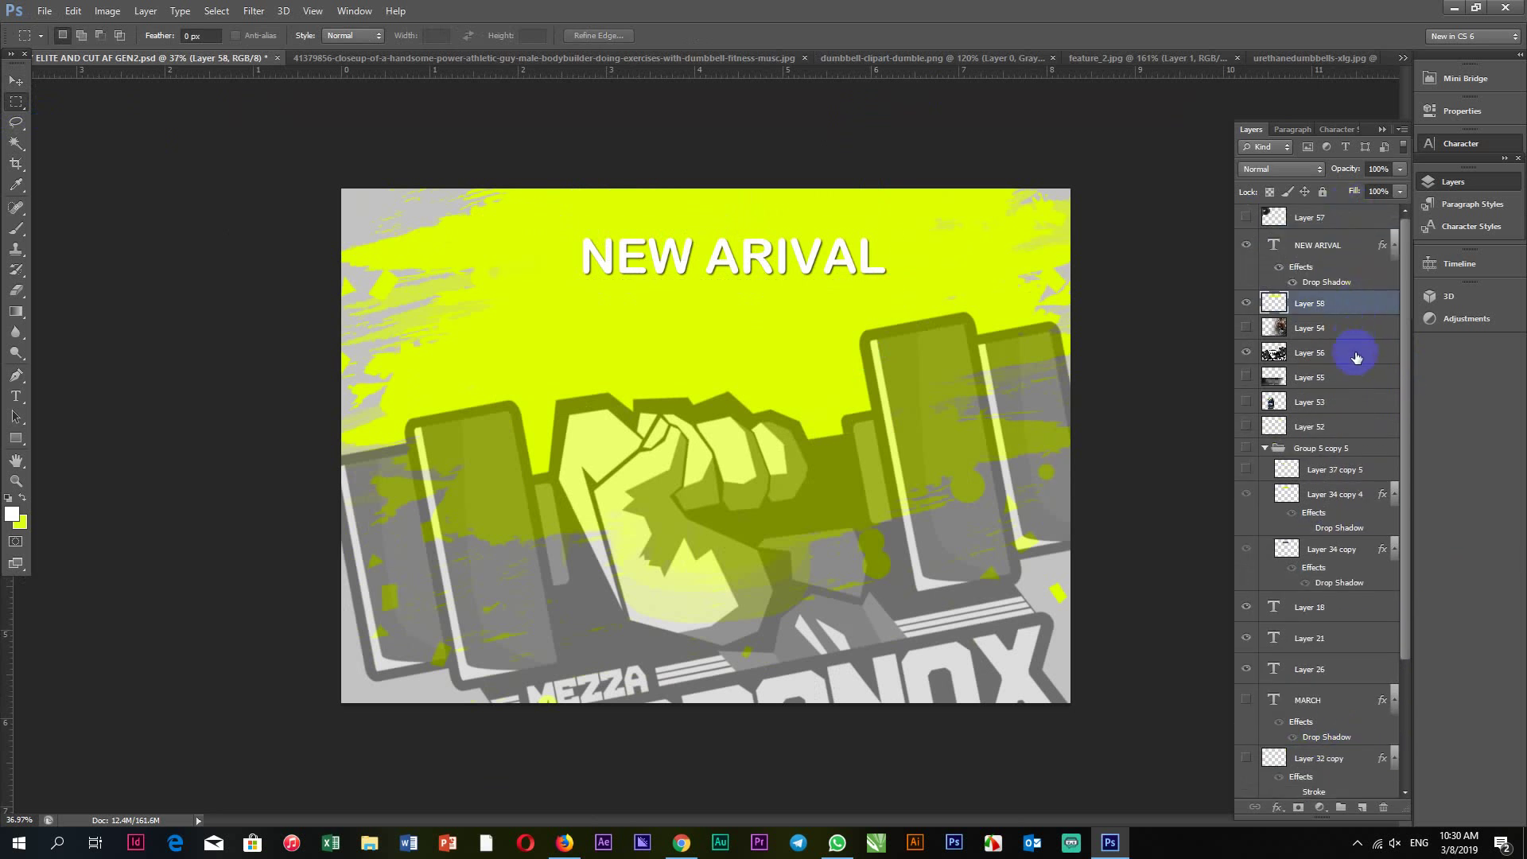
left_click(1330, 253)
left_click(1310, 306)
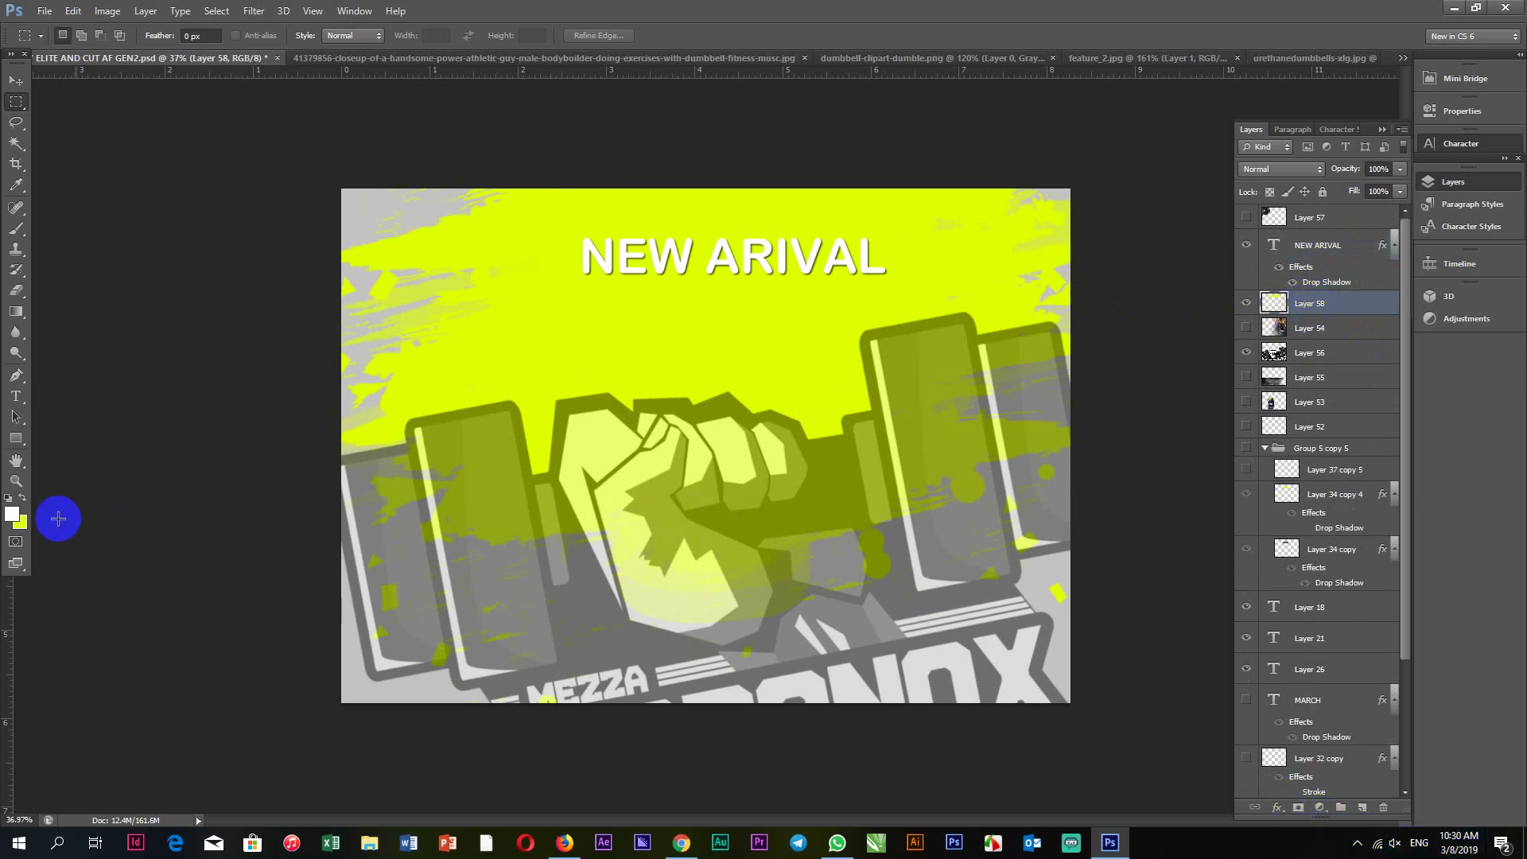
Fill the selection on Layer 58 with grey #7d7d7d.
left_click_drag(1271, 765, 20, 529)
left_click(20, 527)
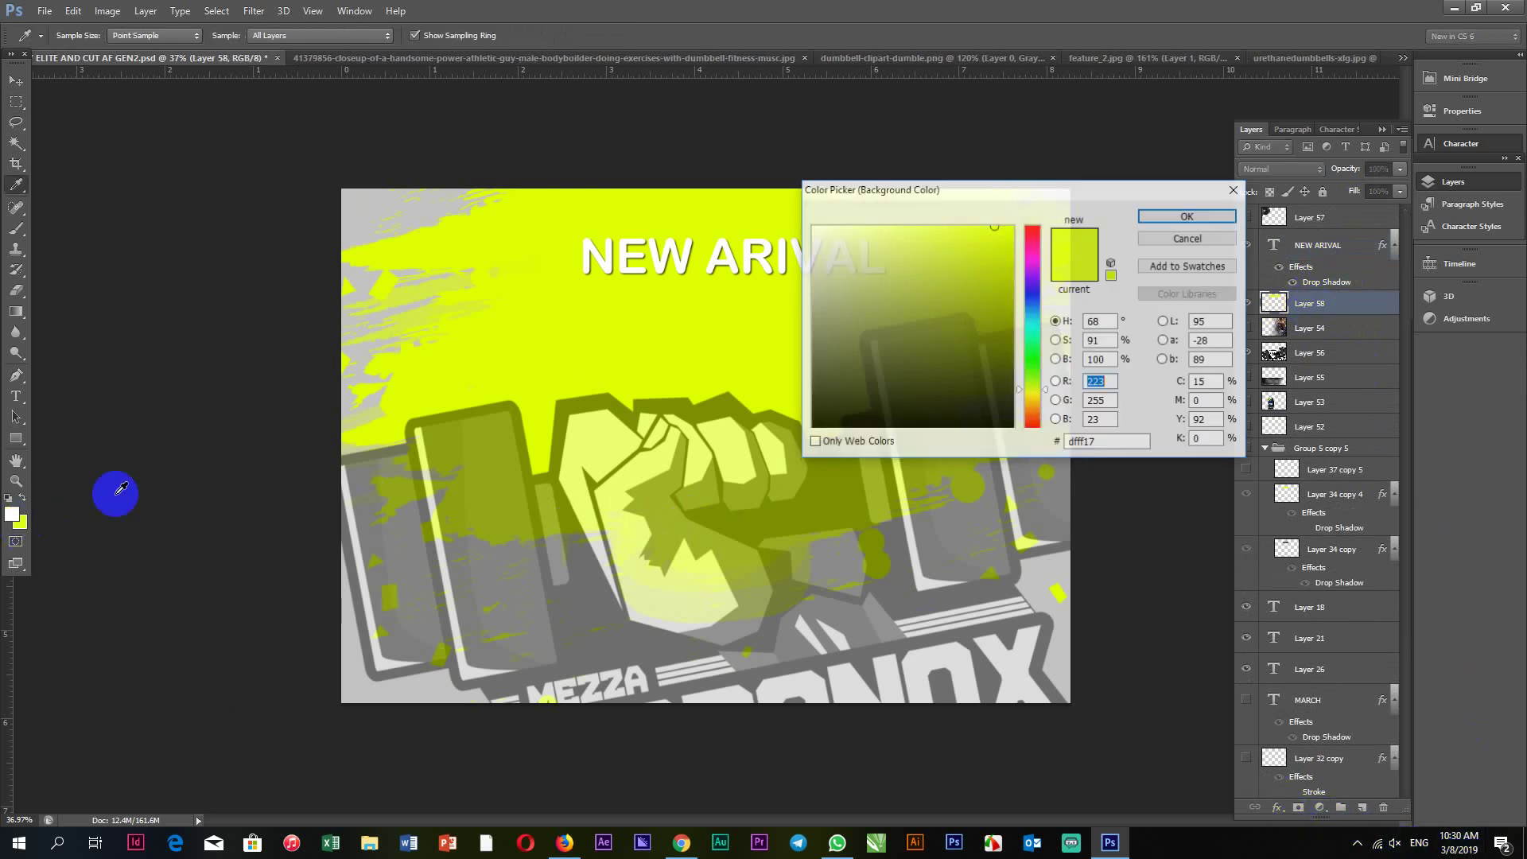
left_click(941, 537)
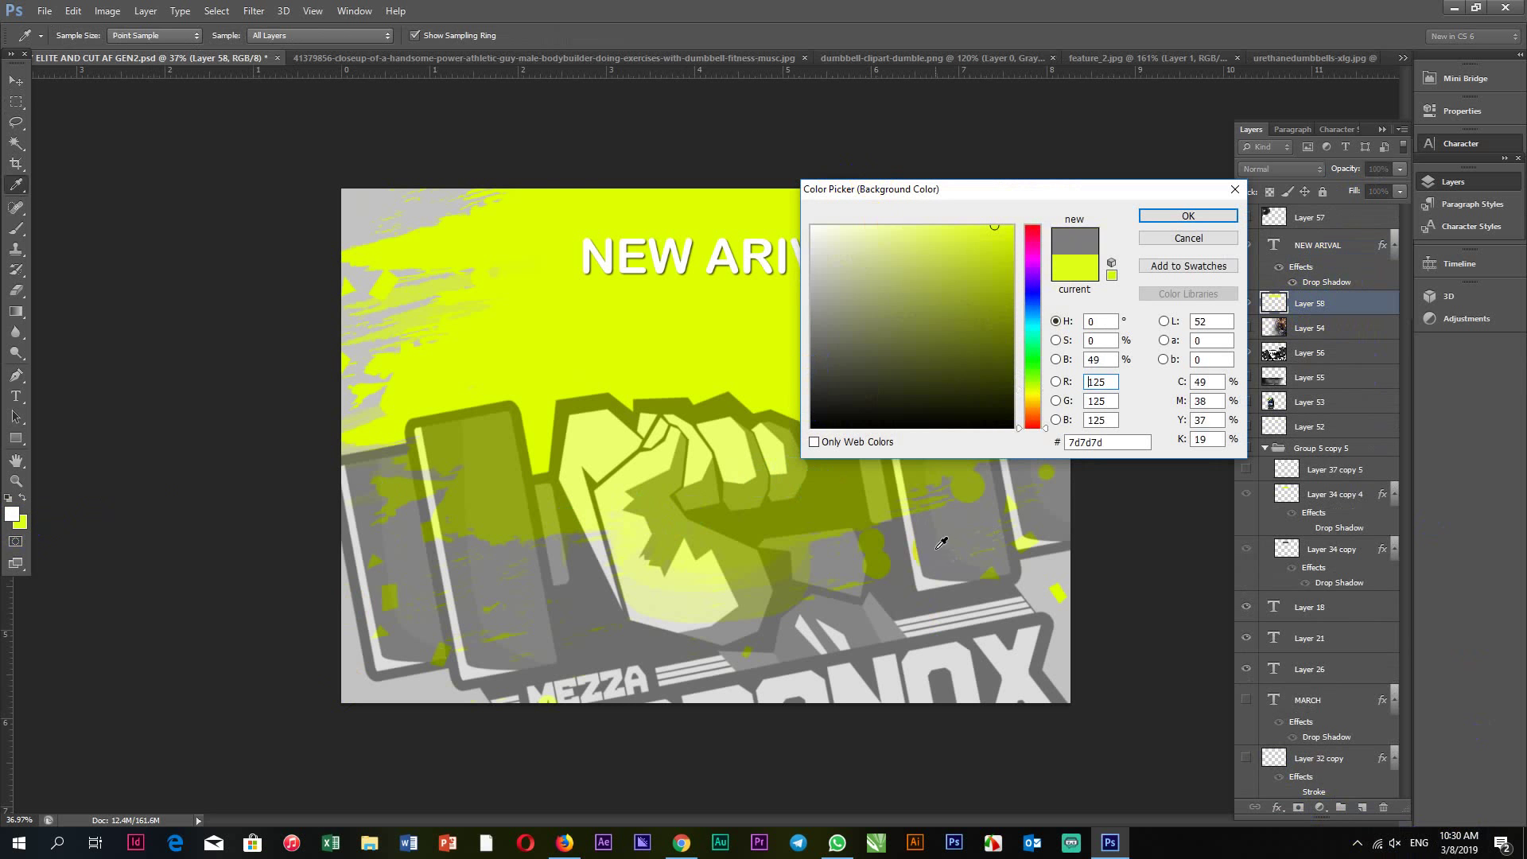
left_click(1188, 216)
key("ctrl+BackSpace")
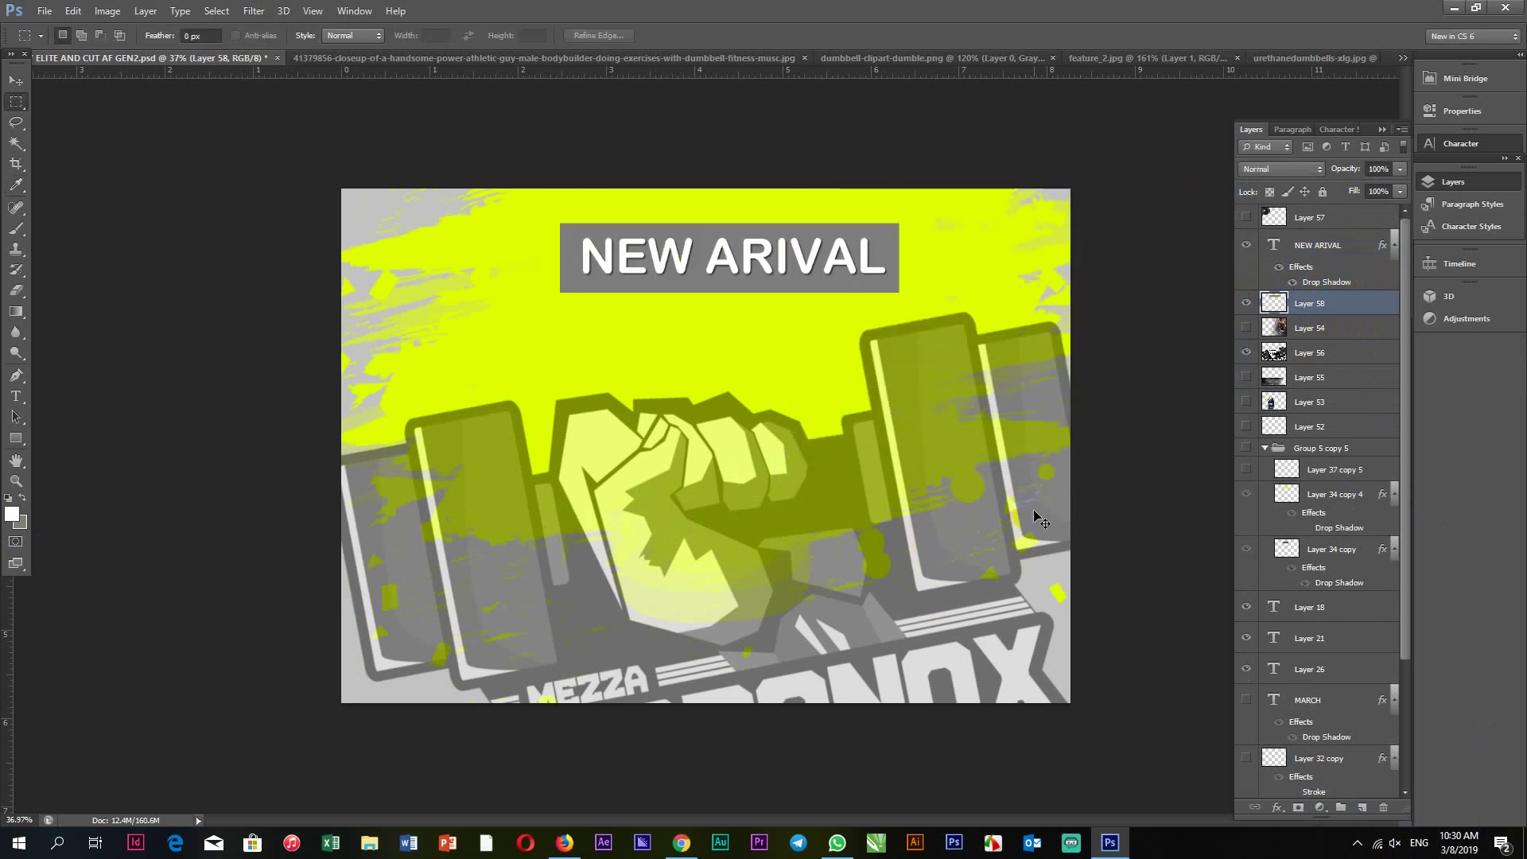
scroll(848, 381, "up", 1)
scroll(141, 120, "down", 2)
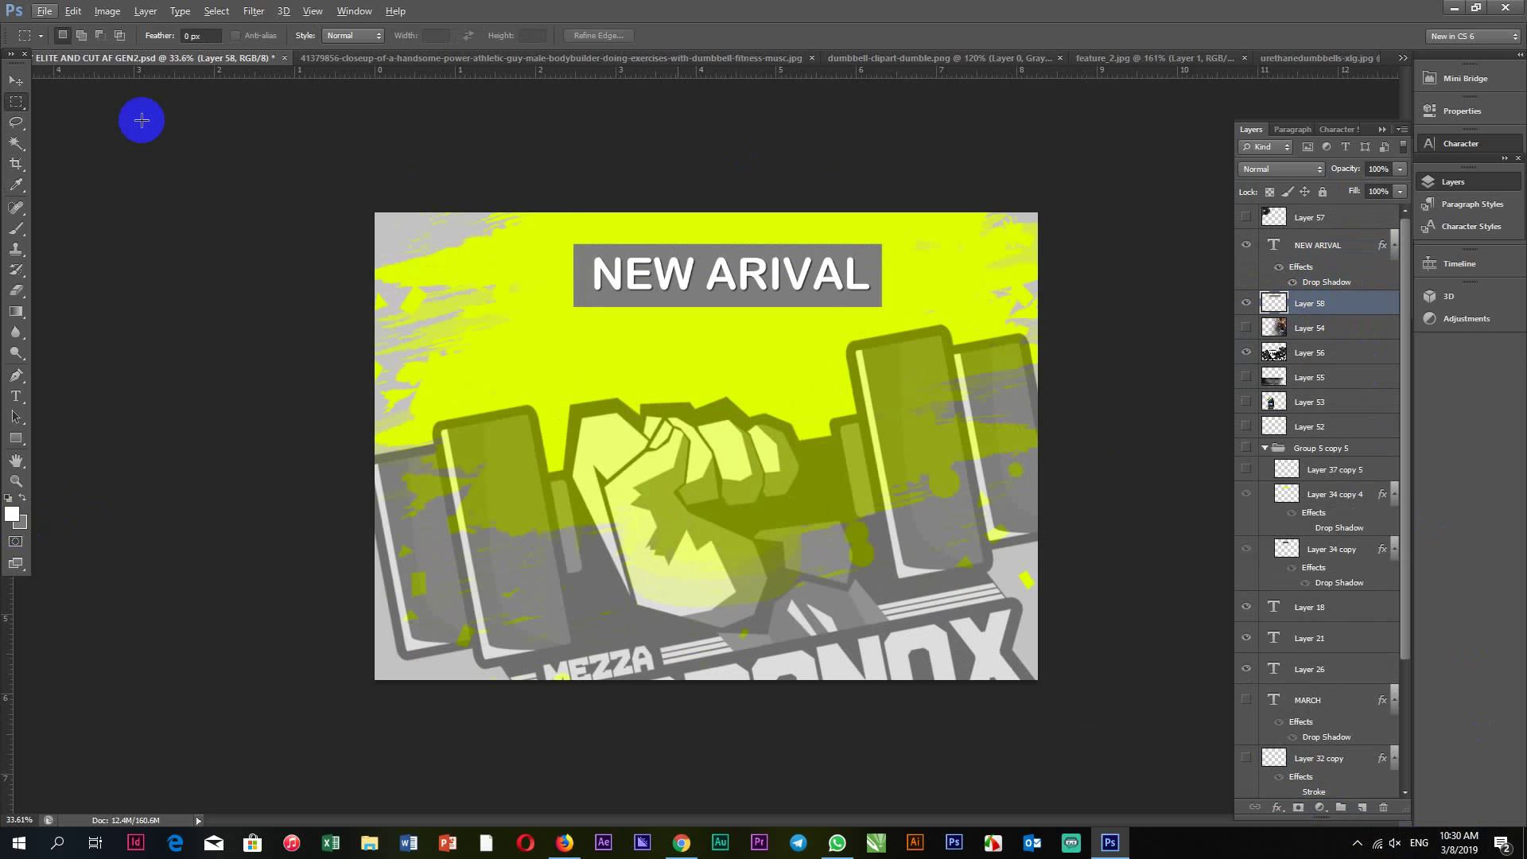
Nudge Layer 58's grey banner box into place and scale it down slightly from a corner.
left_click(15, 80)
scroll(716, 227, "up", 1)
scroll(859, 197, "up", 1)
scroll(858, 215, "up", 2)
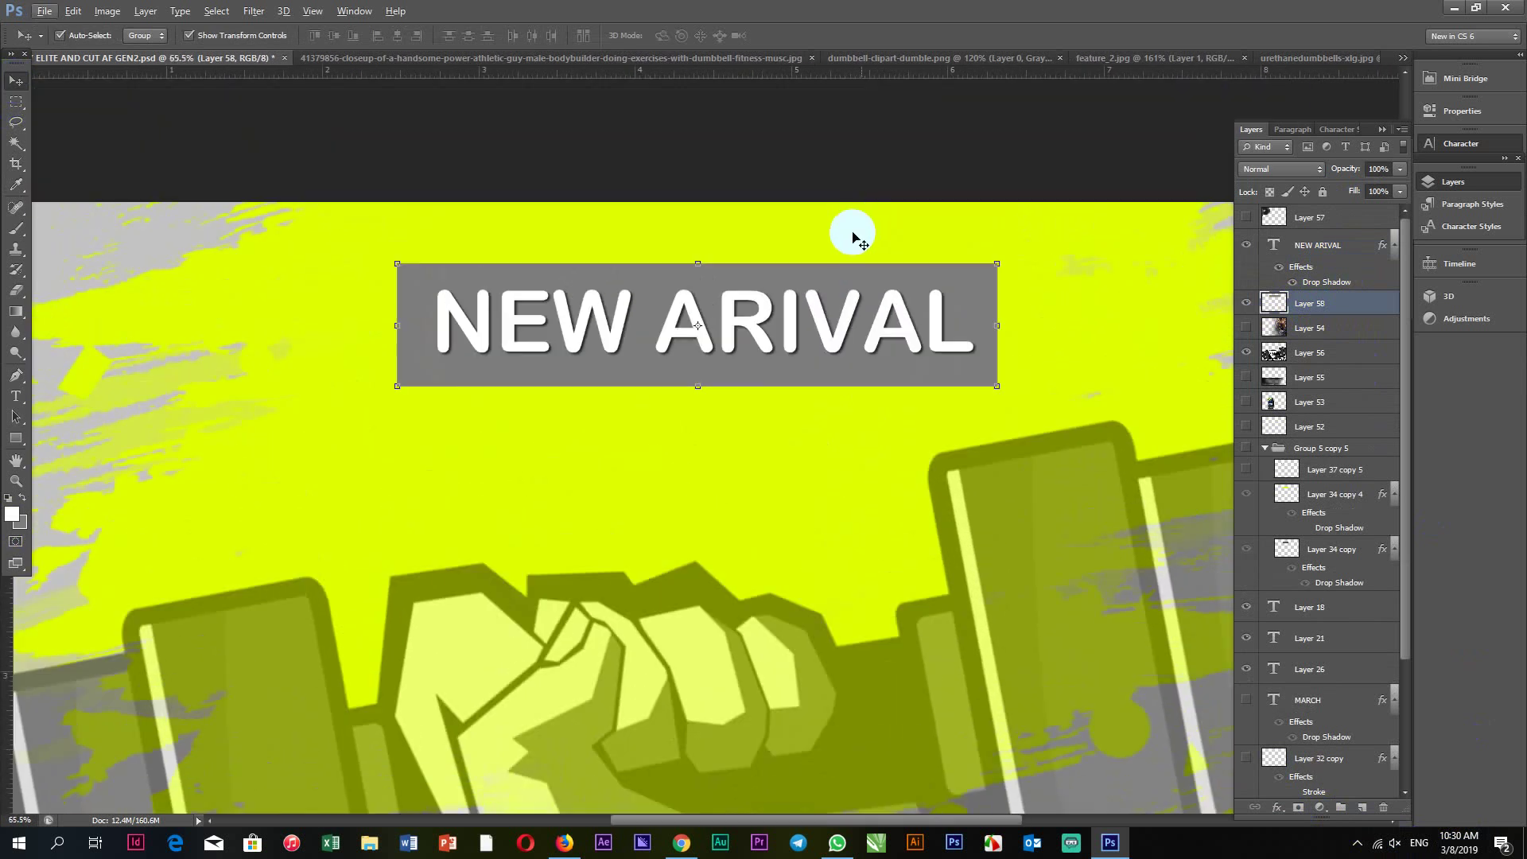
scroll(843, 270, "up", 1)
left_click_drag(839, 283, 838, 280)
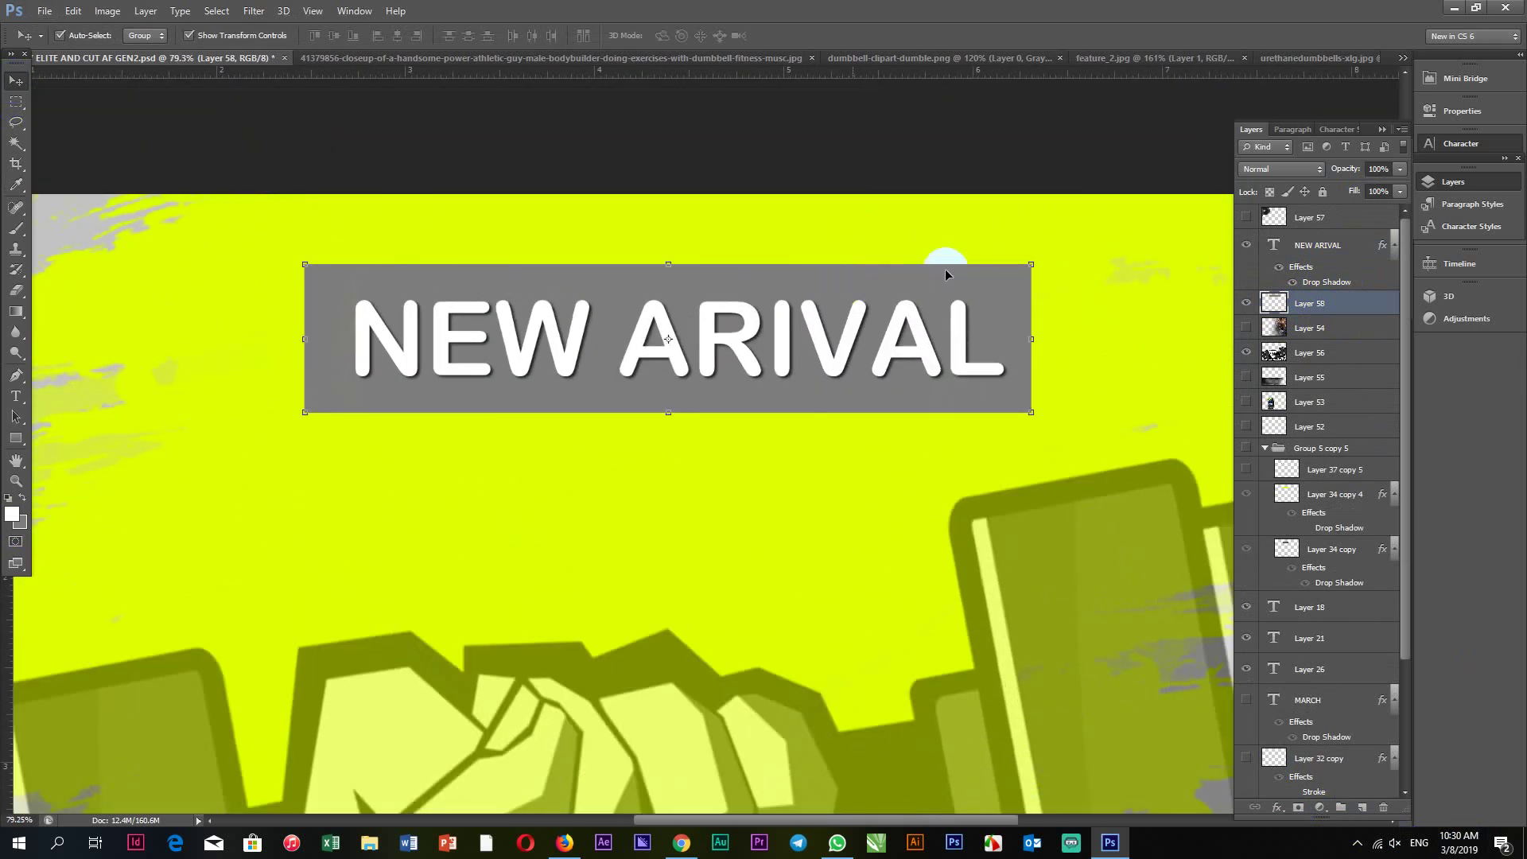
key("ctrl+t")
left_click_drag(1030, 265, 1010, 274)
key("Return")
scroll(986, 358, "down", 3)
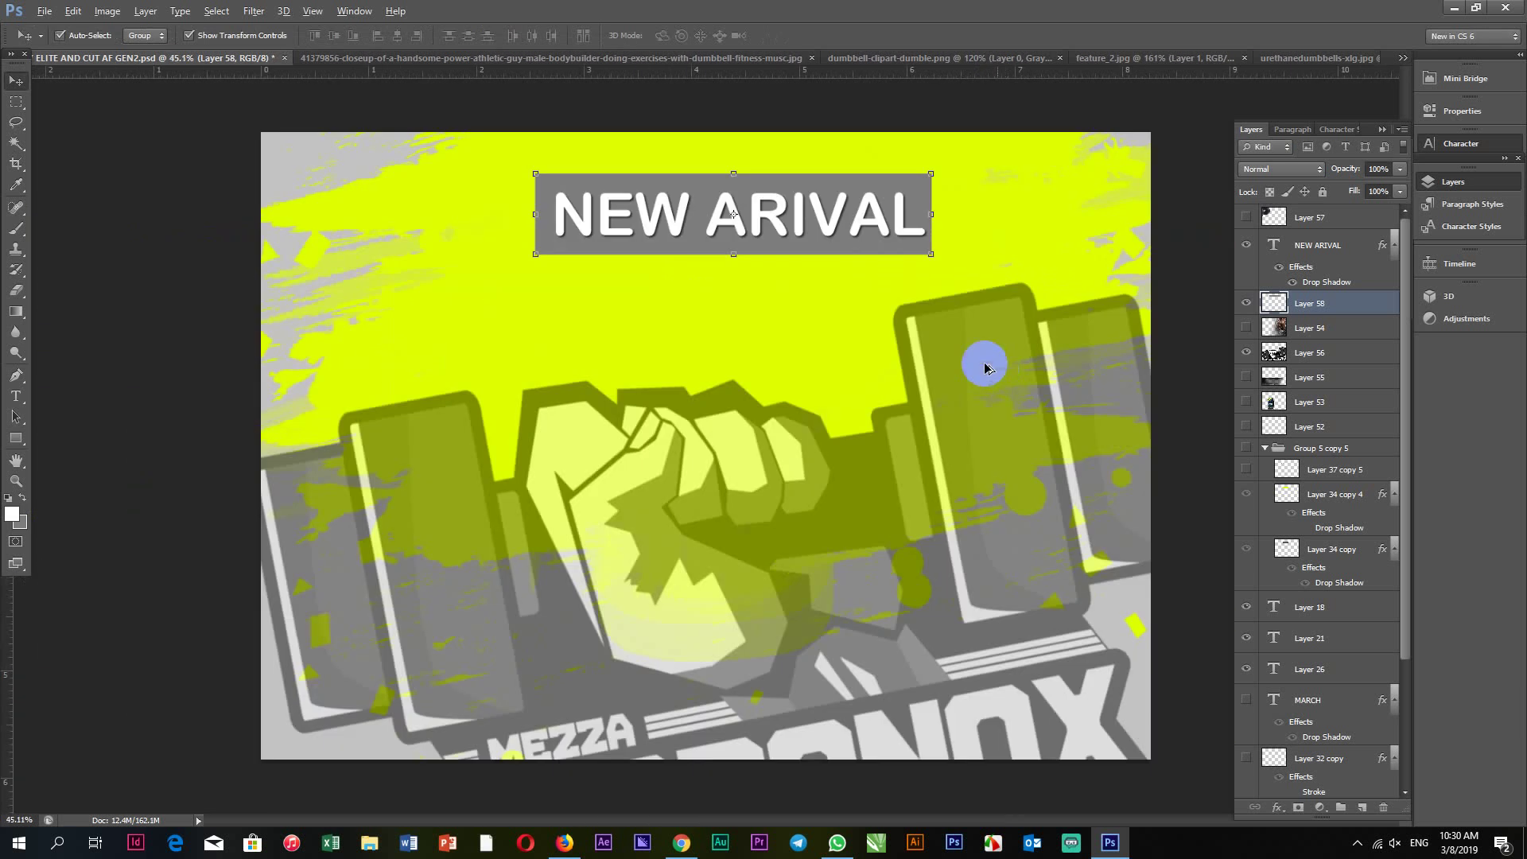
scroll(911, 294, "up", 1)
scroll(840, 169, "up", 2)
scroll(857, 275, "down", 2)
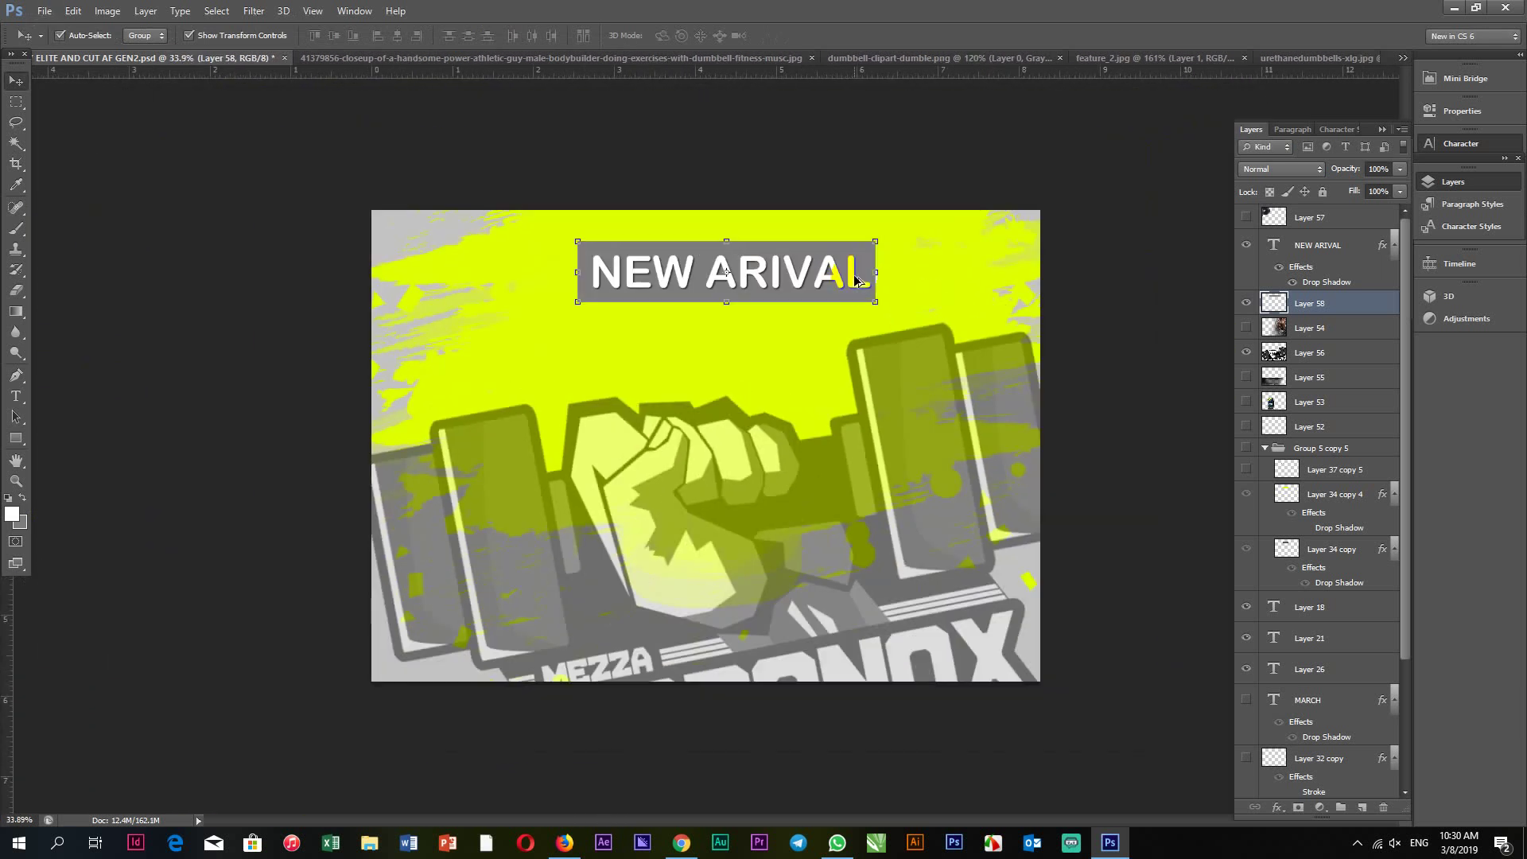
Set the background colour to dark navy #050b58 and fill the banner box with it.
left_click(236, 243)
scroll(891, 207, "up", 2)
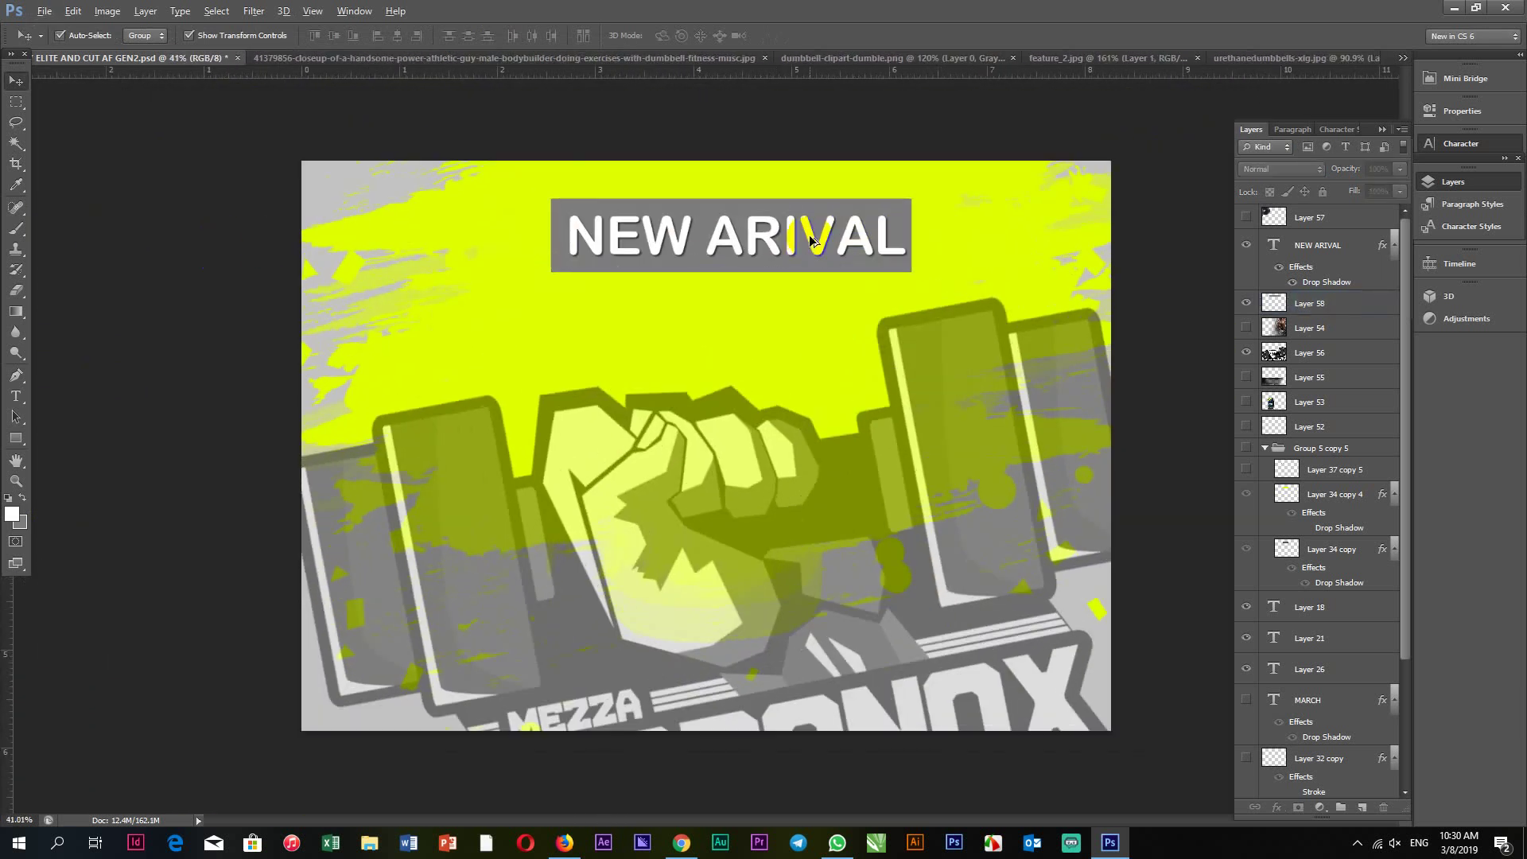
scroll(866, 246, "down", 1)
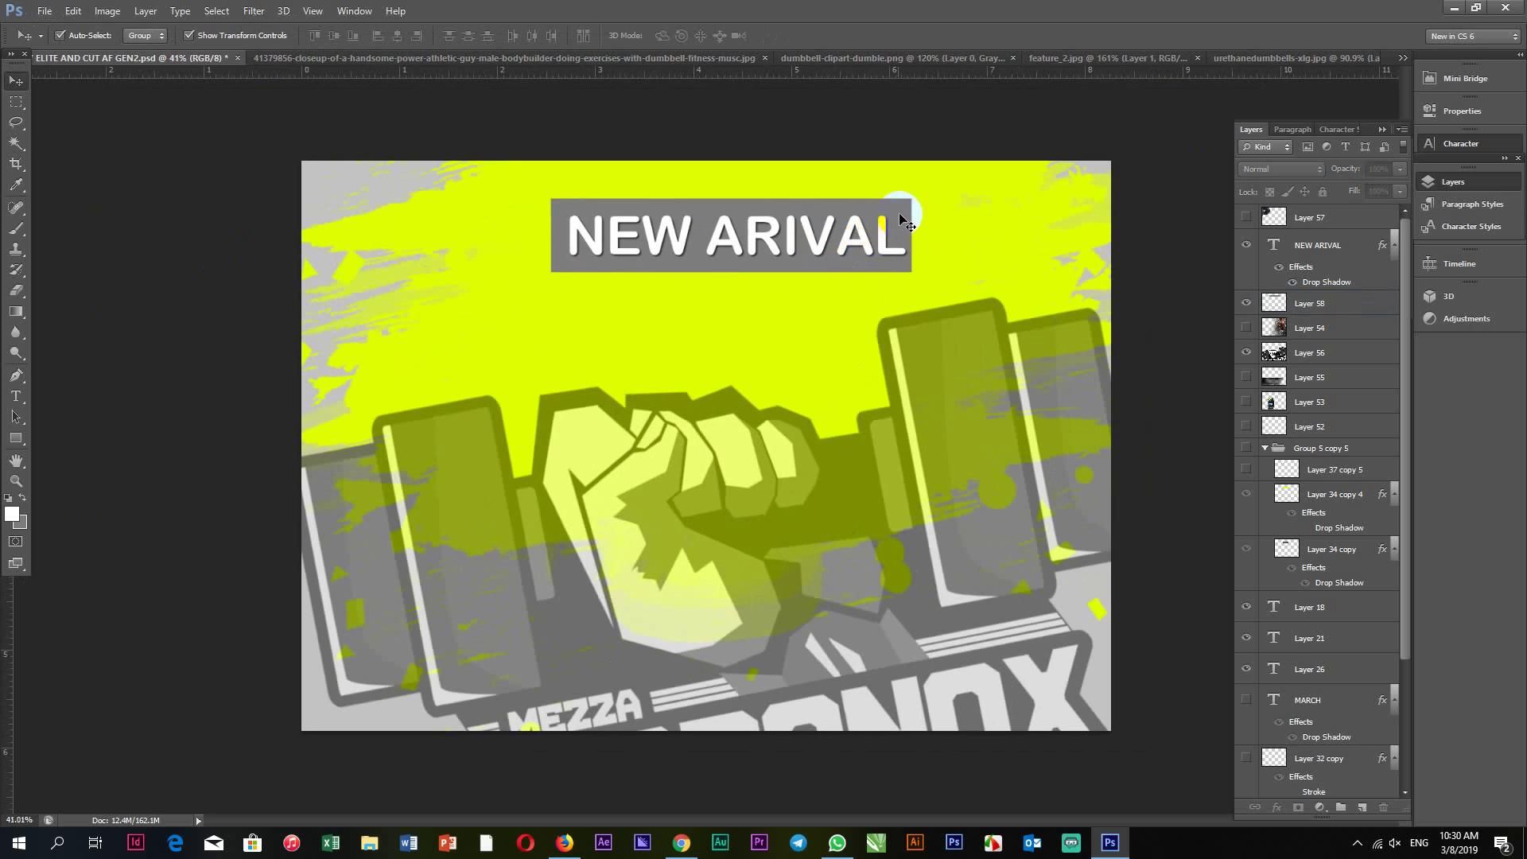
left_click(905, 211)
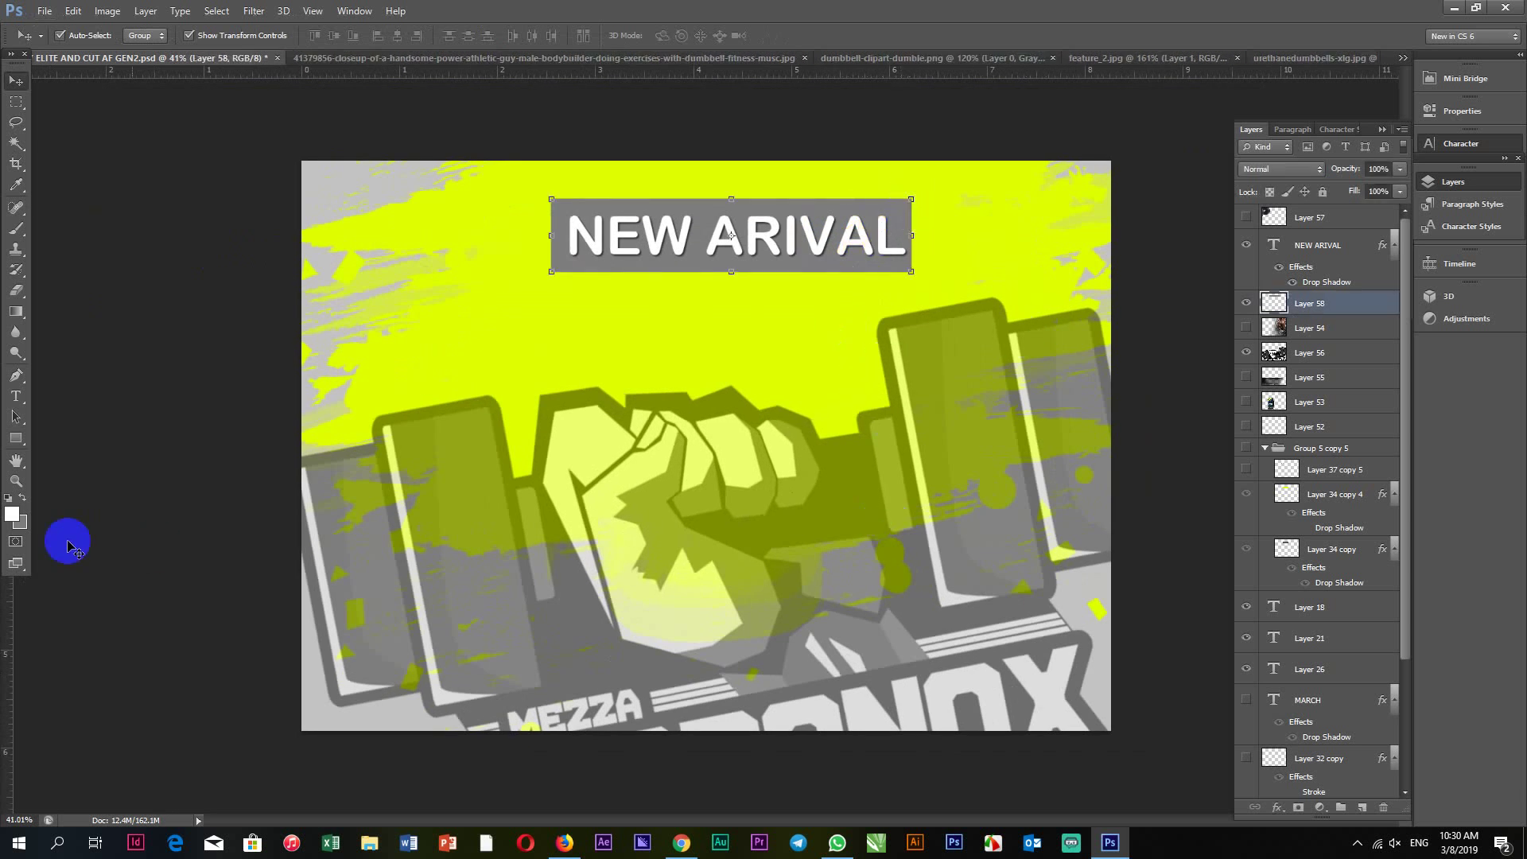
left_click(27, 526)
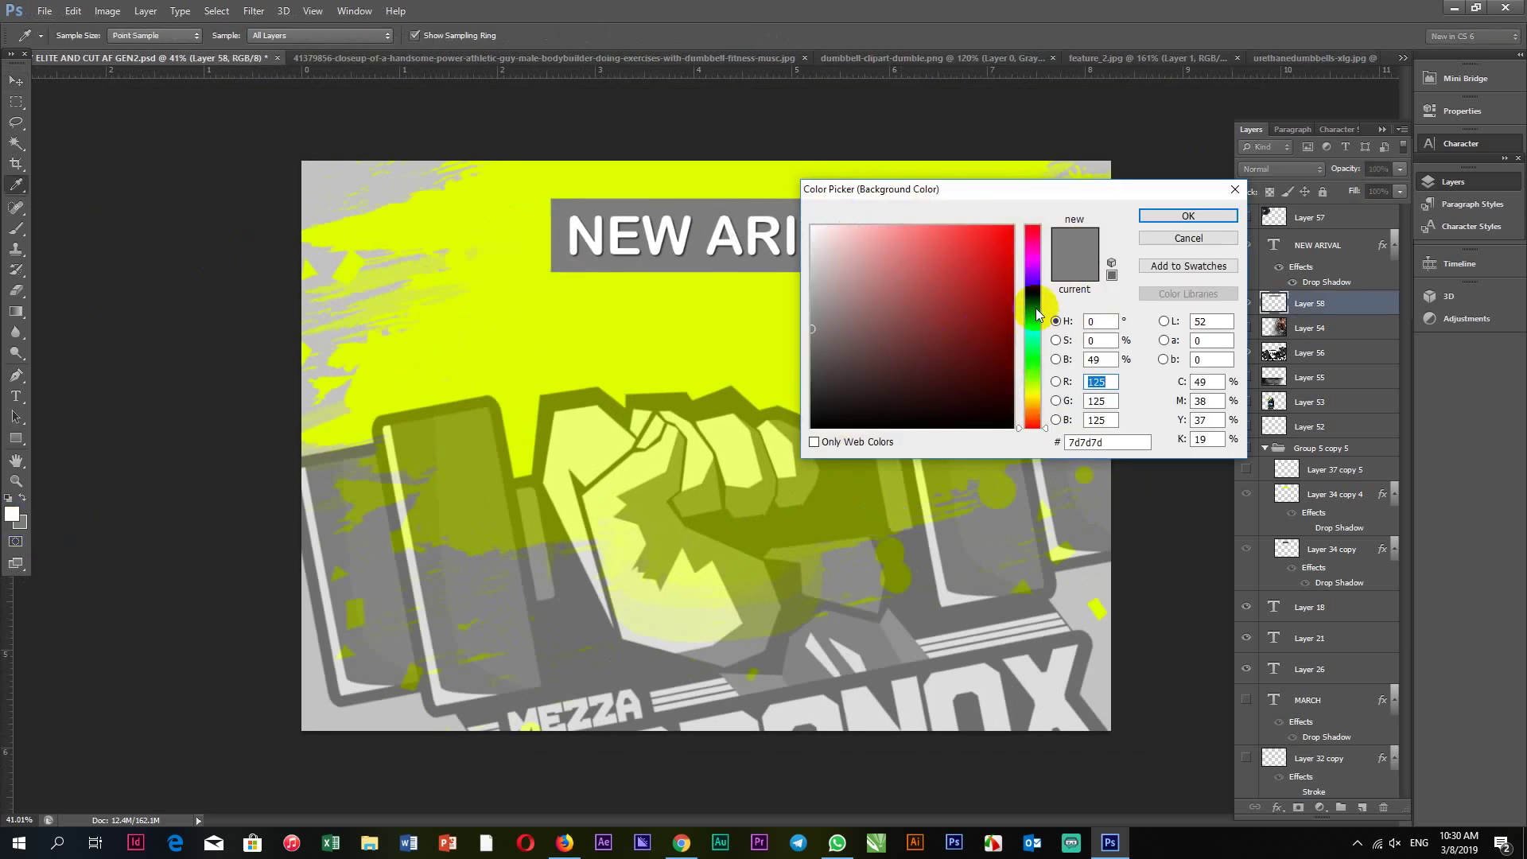
left_click(1035, 296)
left_click(1186, 227)
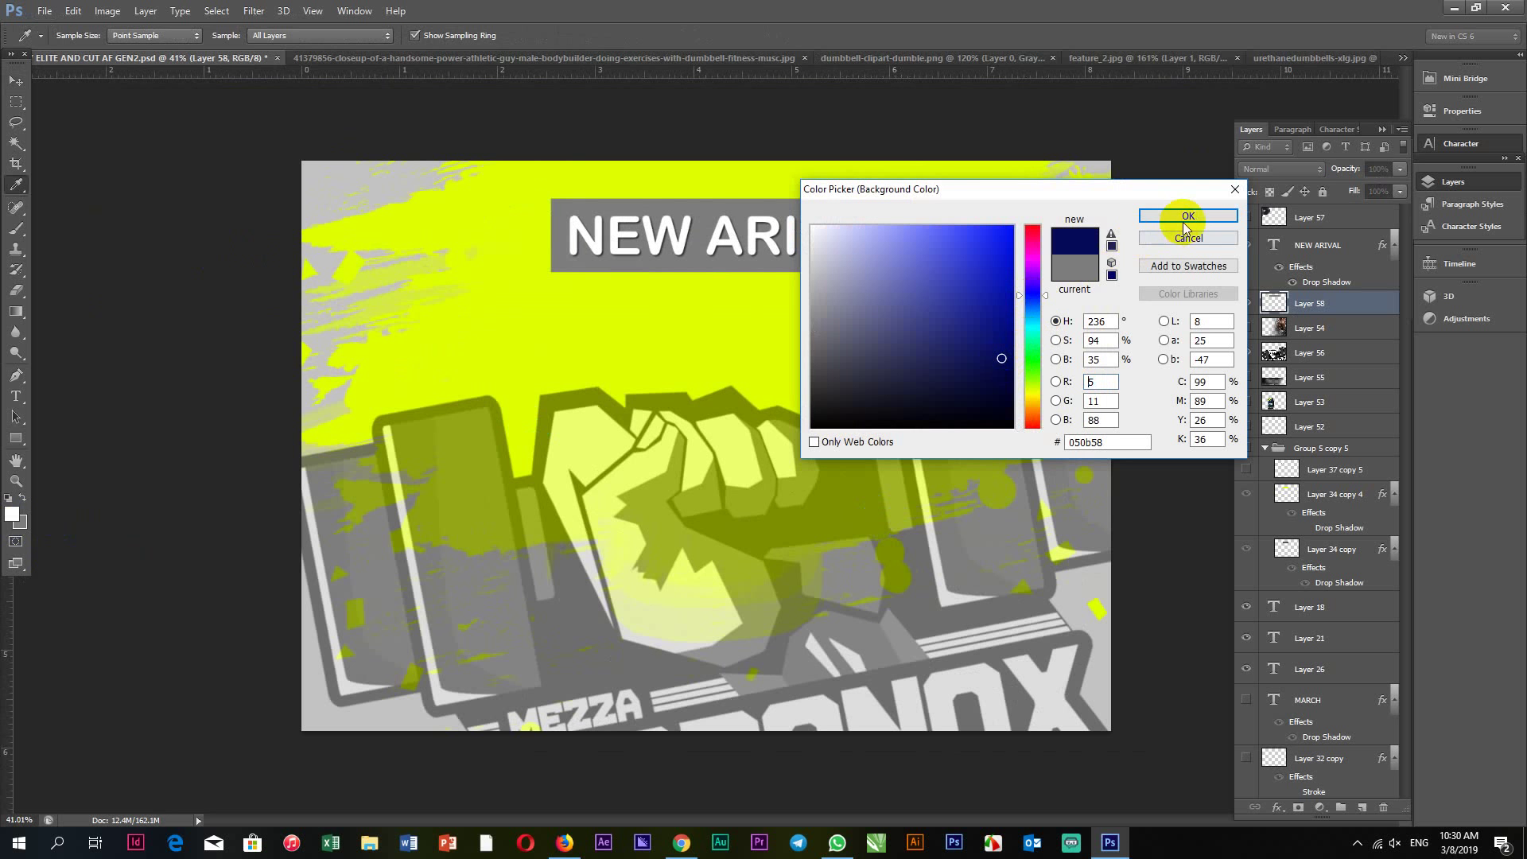
left_click(1188, 216)
key("v")
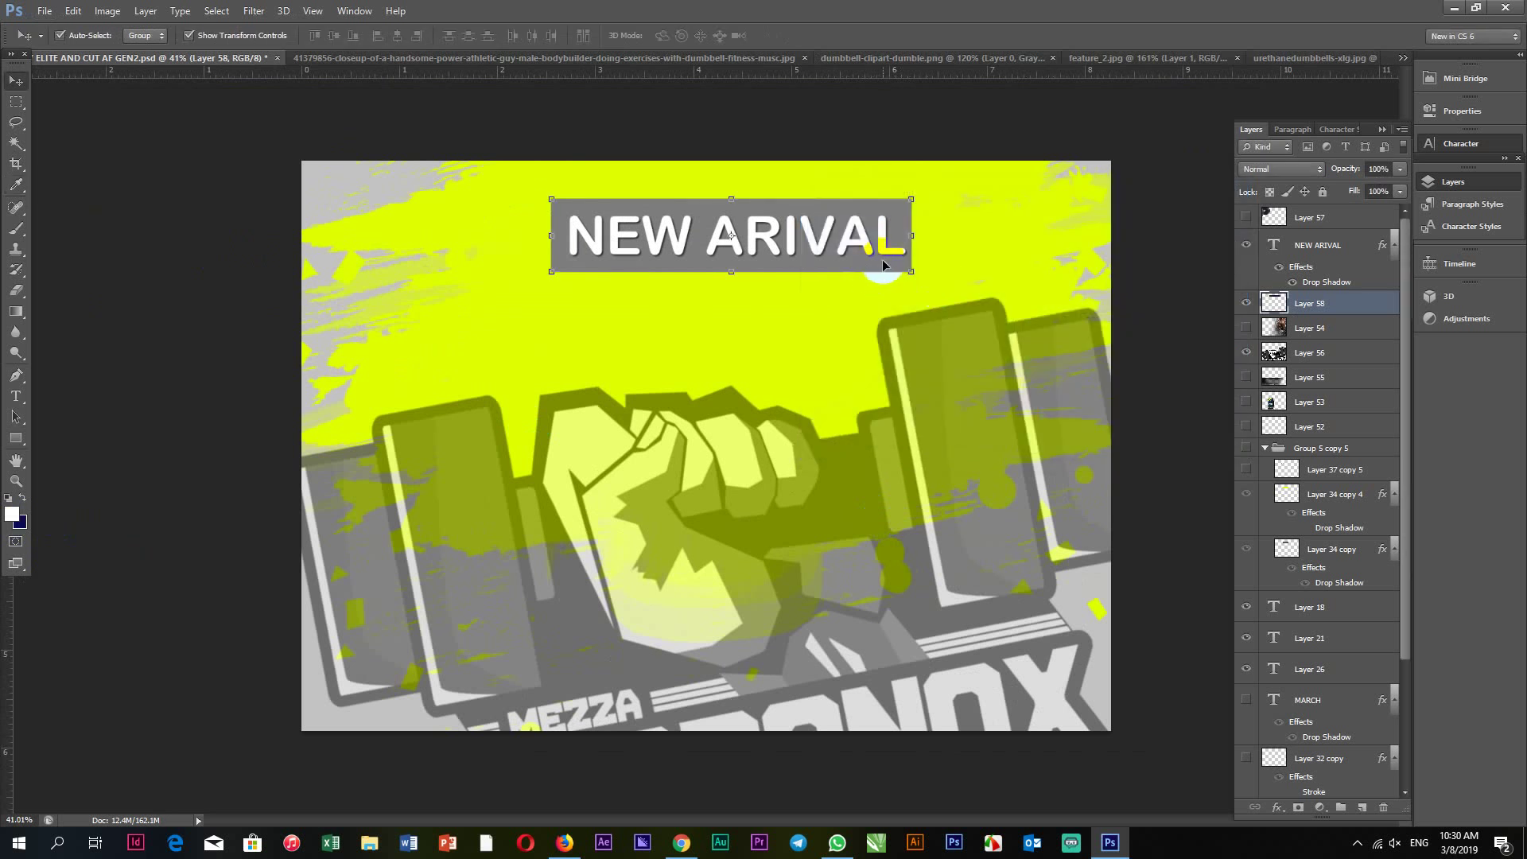
key("ctrl+shift+BackSpace")
key("ctrl+minus")
left_click(120, 266)
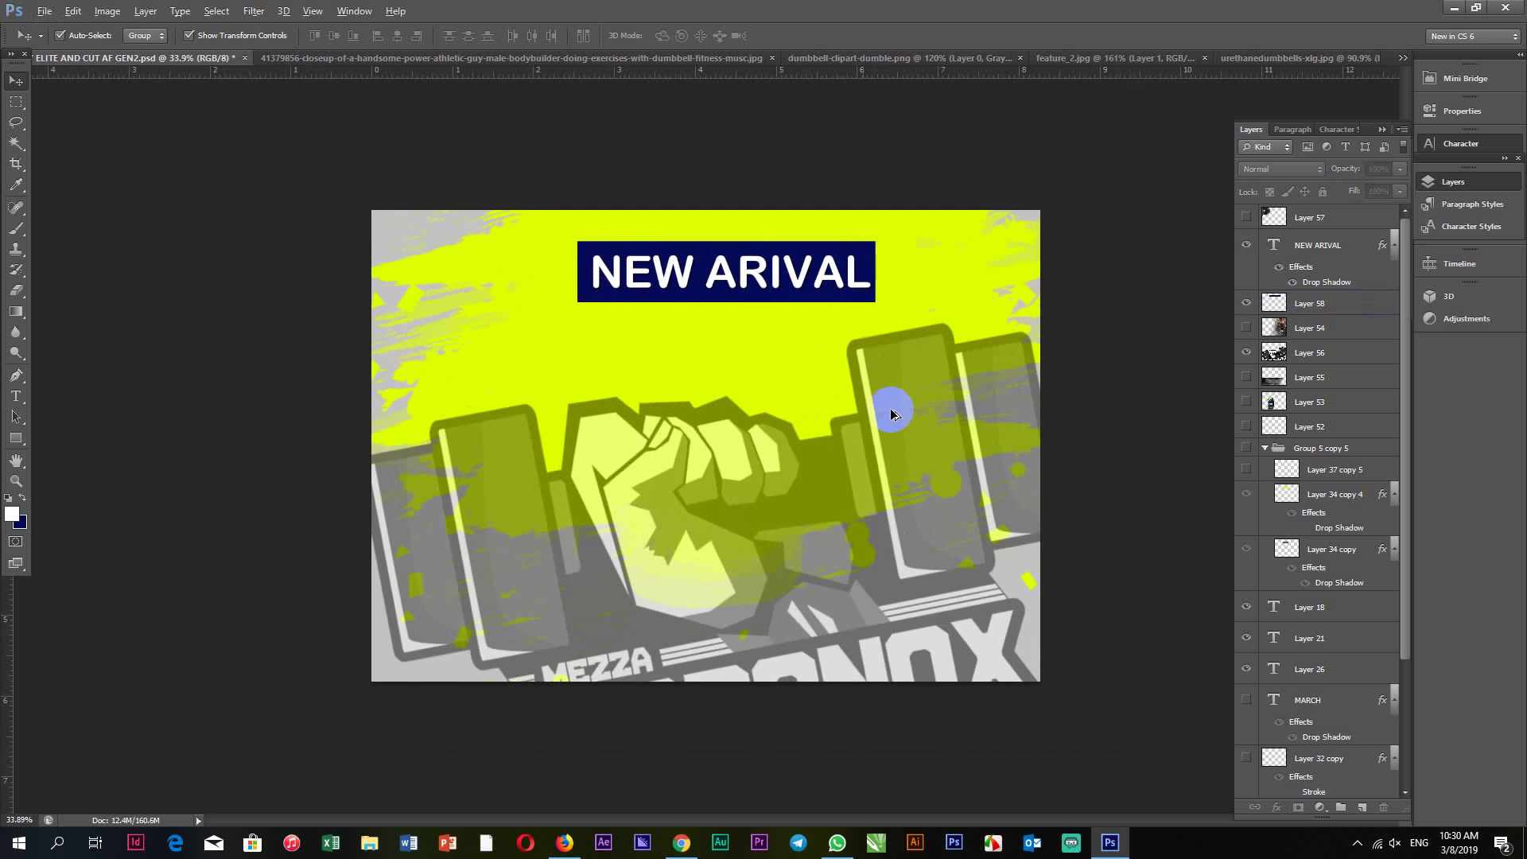
Move the fist-dumbbell logo lower and scale it down to about 90%.
left_click_drag(890, 414, 951, 562)
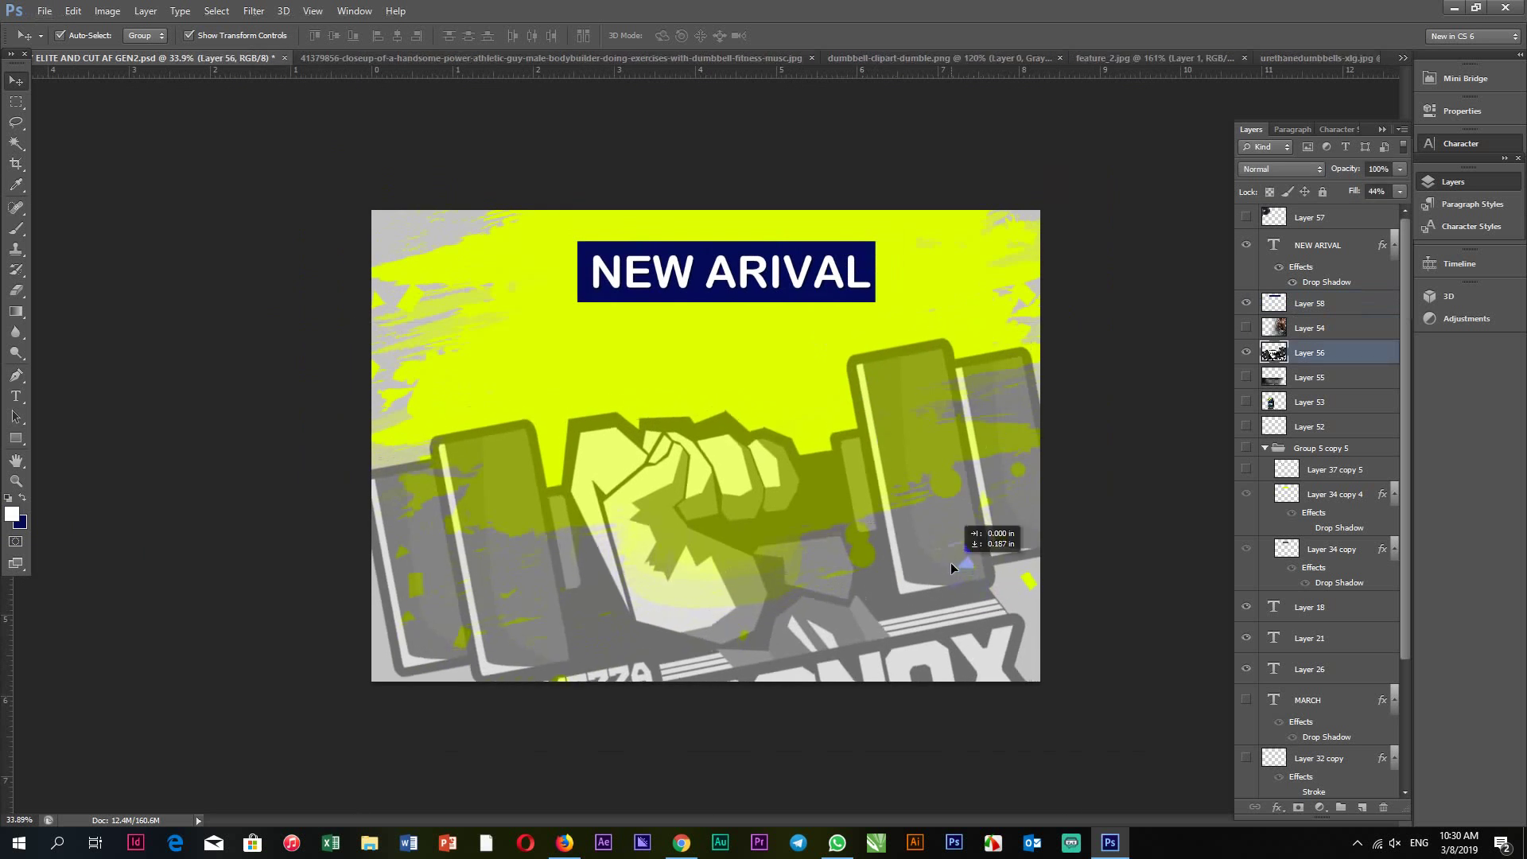
key("ctrl+t")
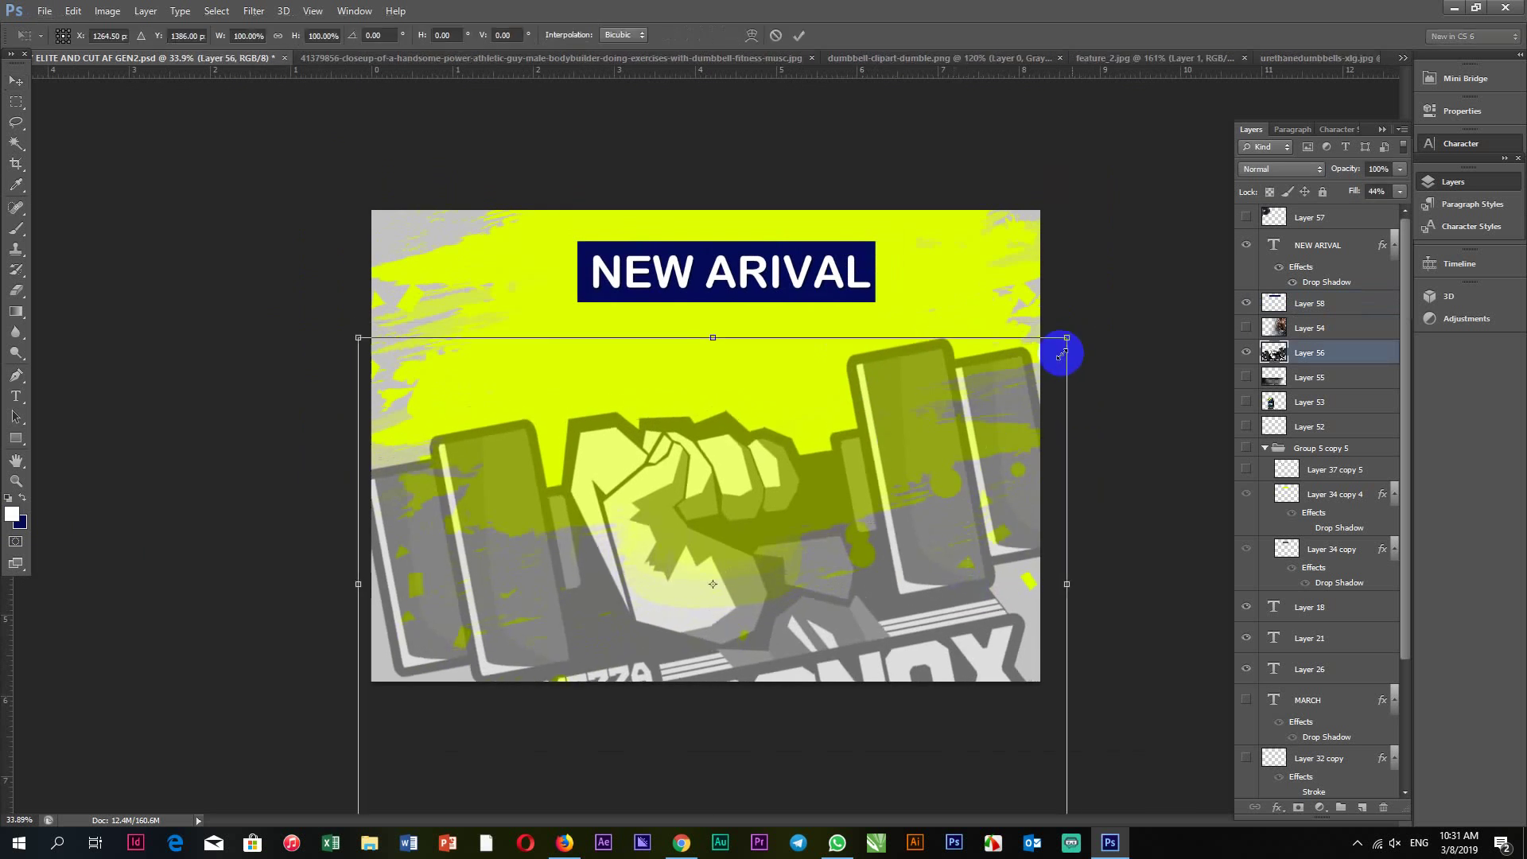
left_click_drag(1063, 353, 1034, 368)
left_click_drag(918, 505, 918, 513)
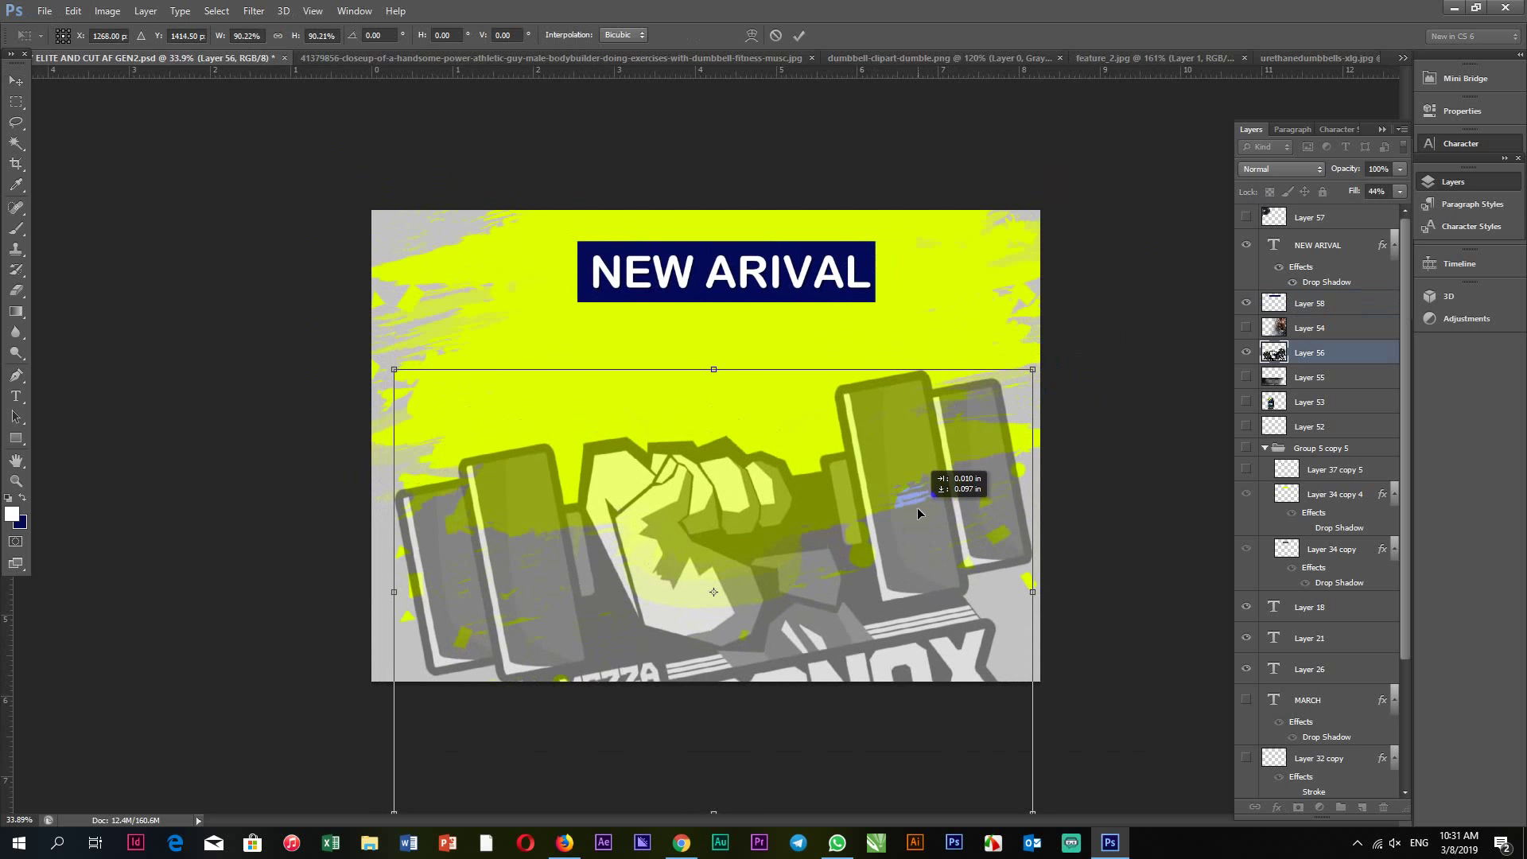
key("Return")
left_click(1133, 509)
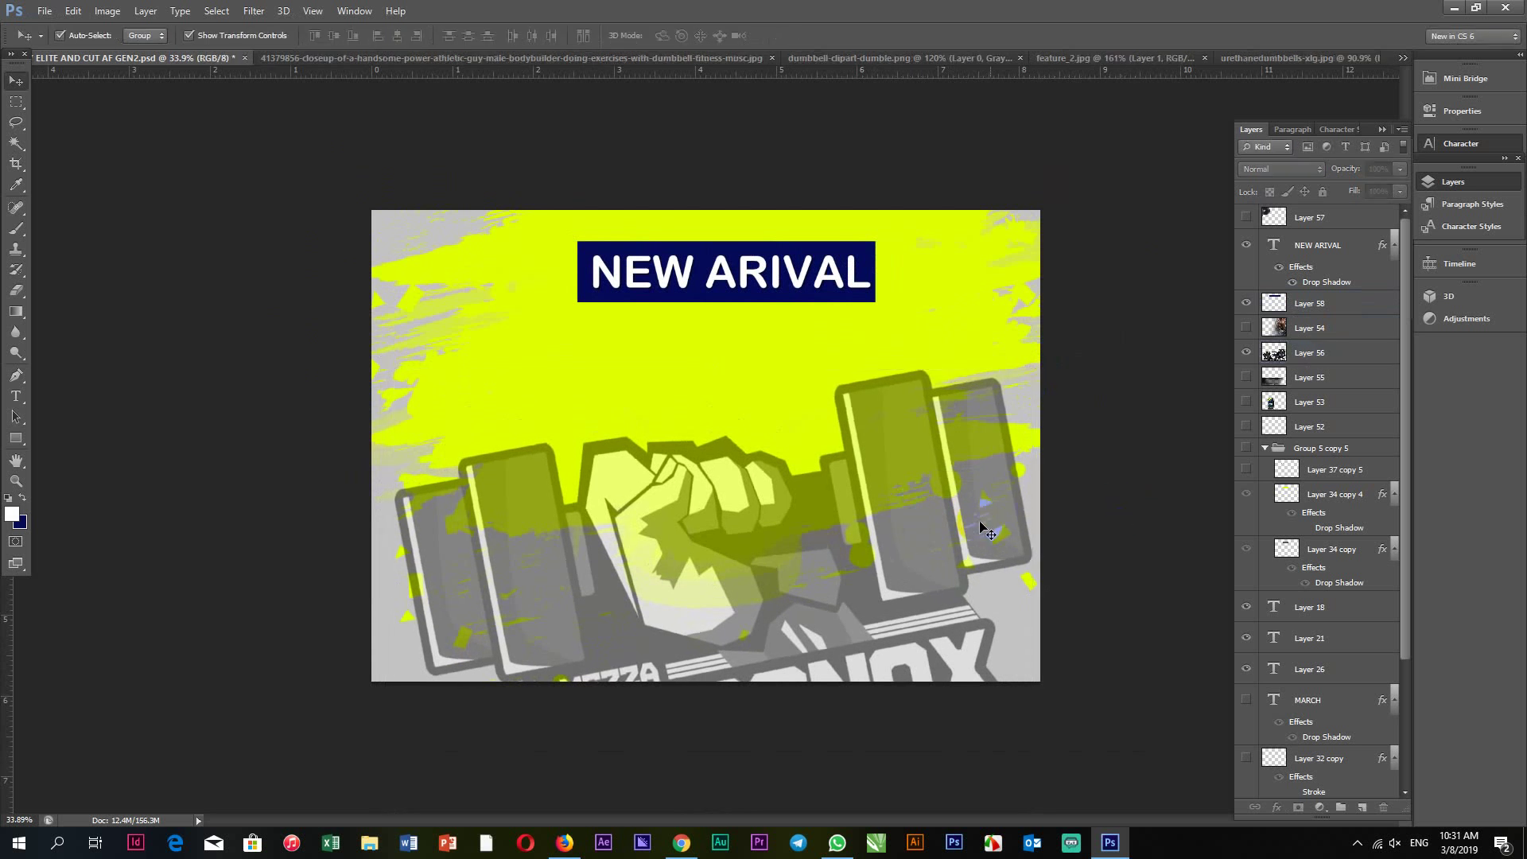
Recheck the banner's navy #050b58 colour, leave it unchanged, and fit the poster on screen.
scroll(1066, 480, "up", 2)
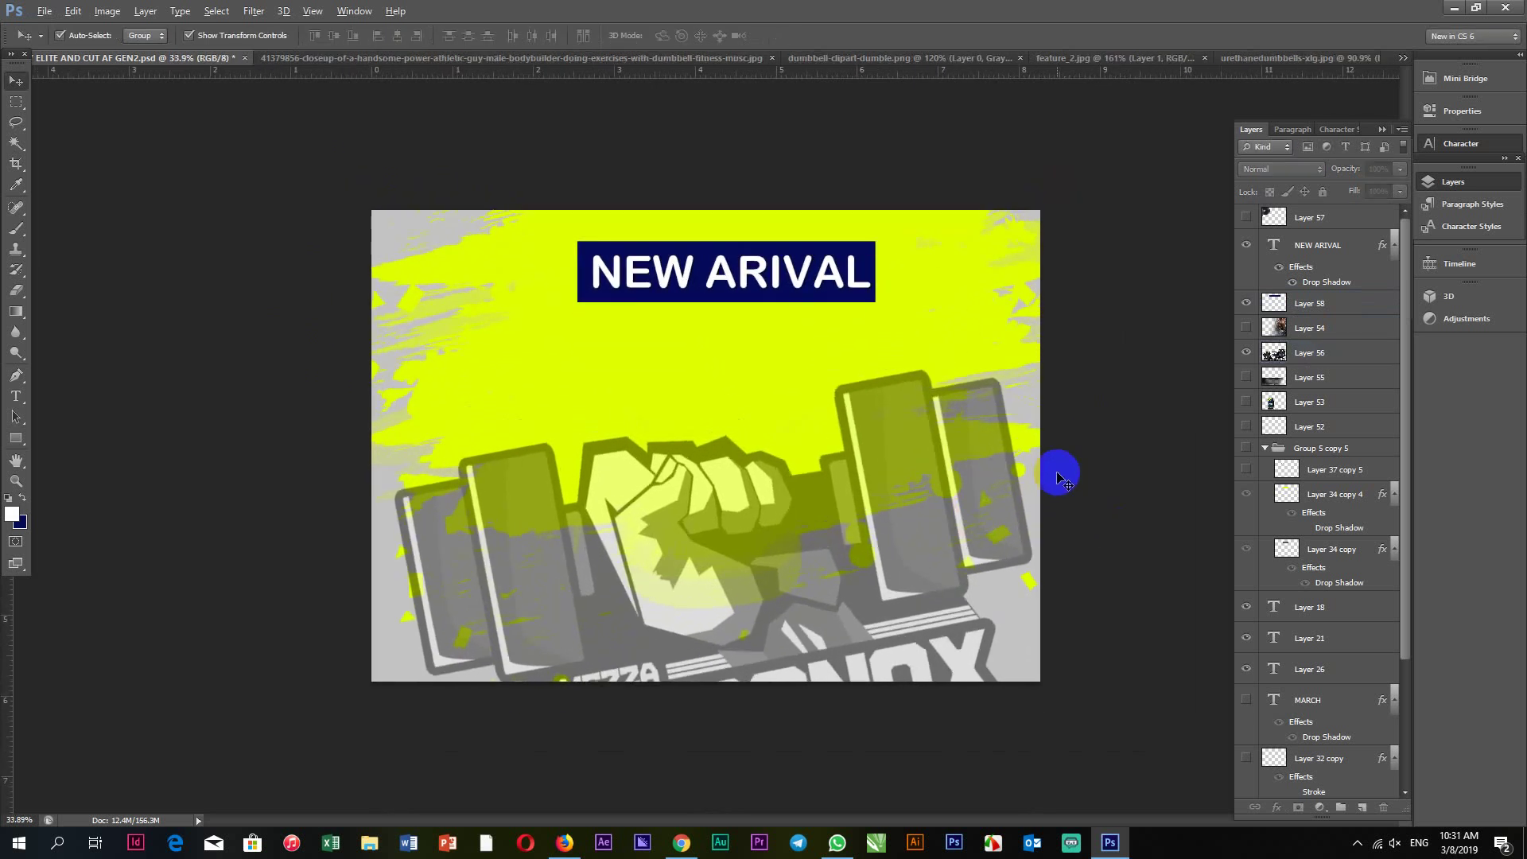
scroll(762, 240, "up", 1)
left_click(819, 271)
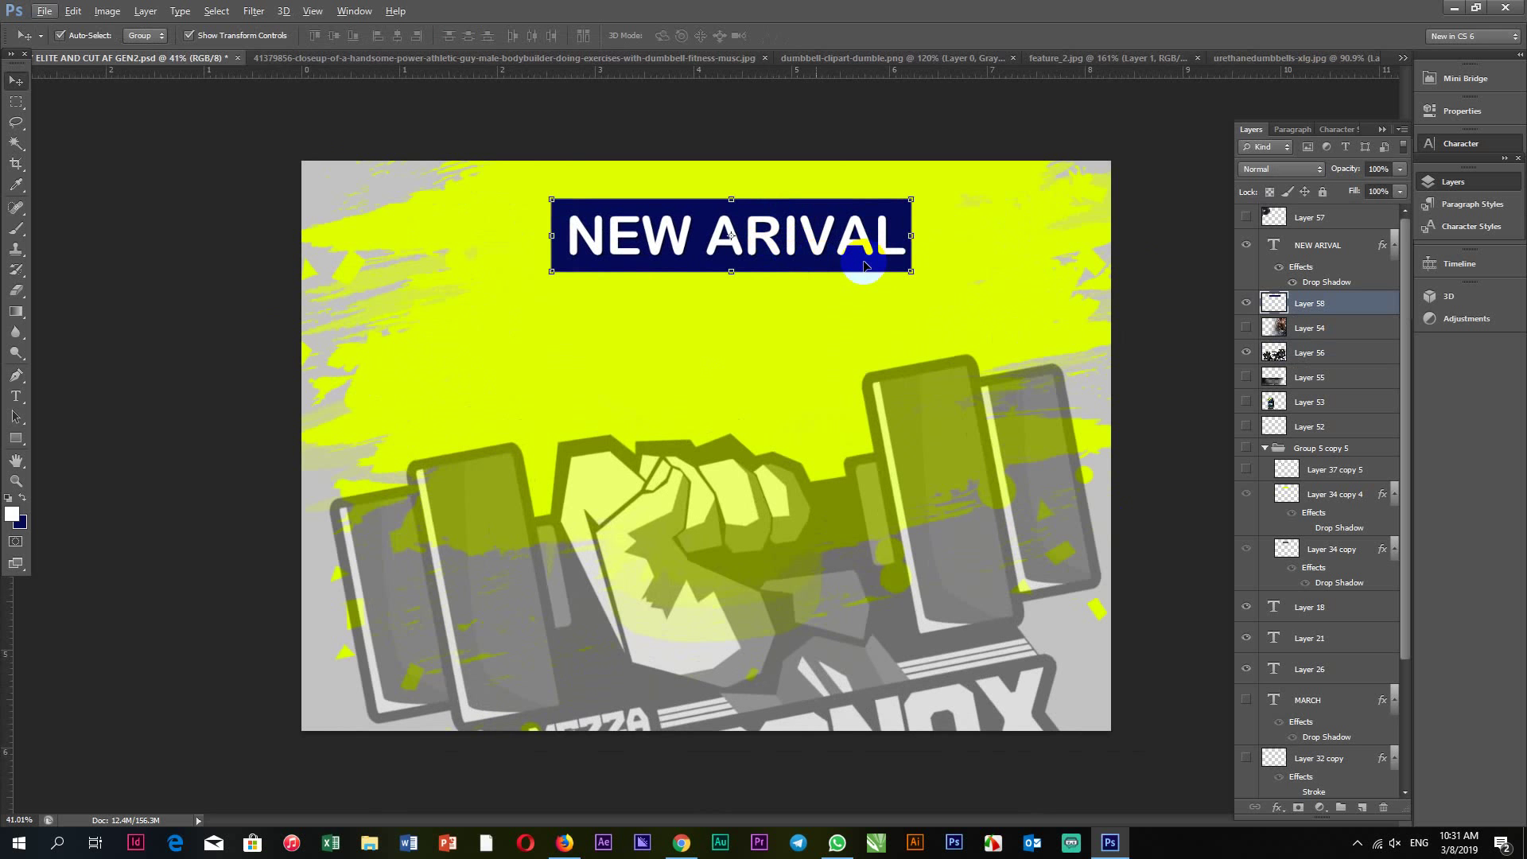
left_click(25, 529)
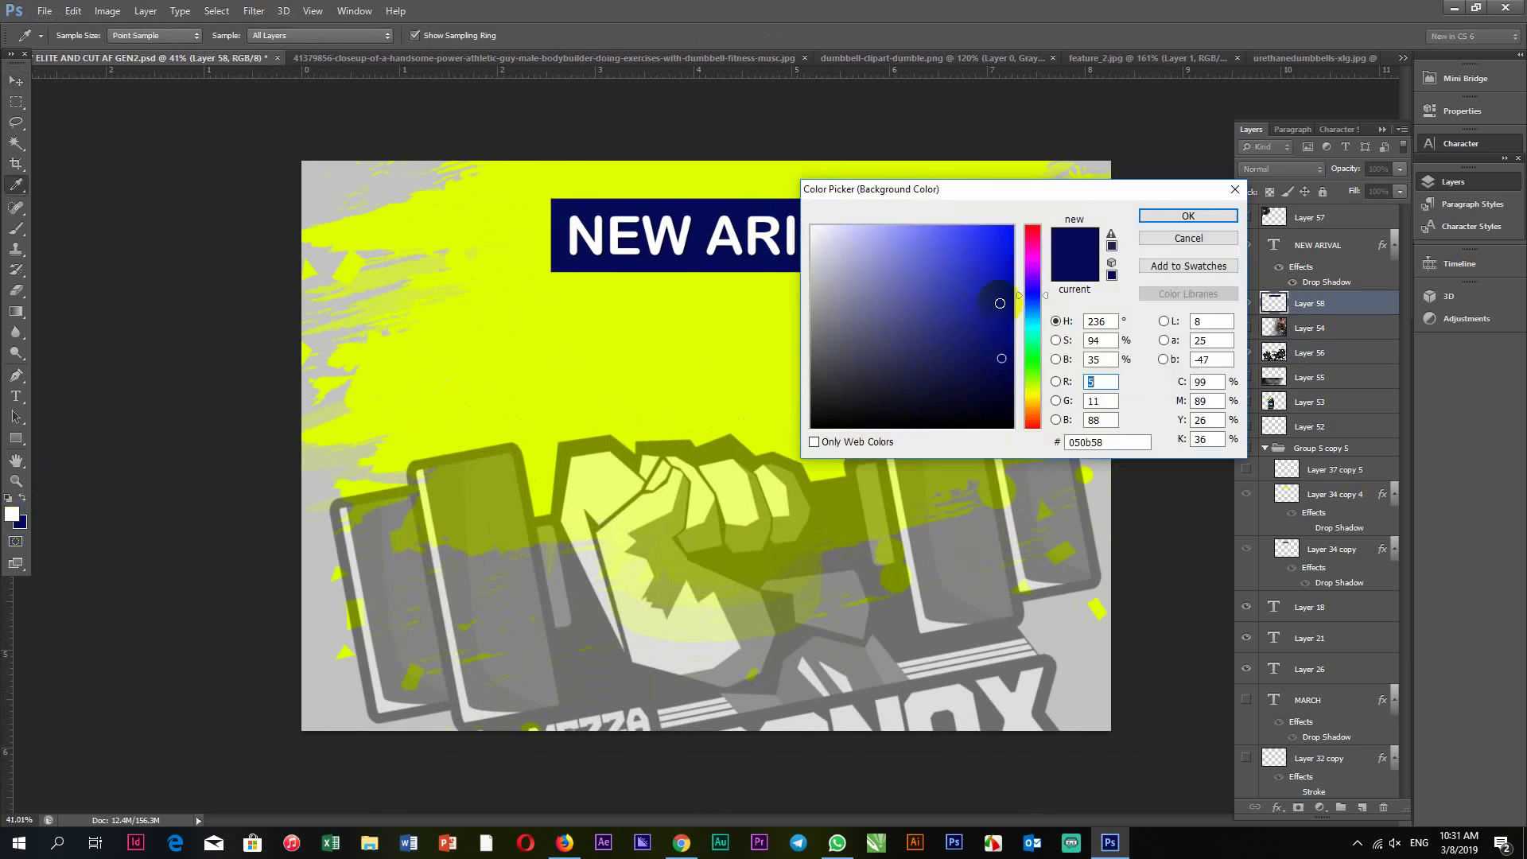
left_click(1185, 219)
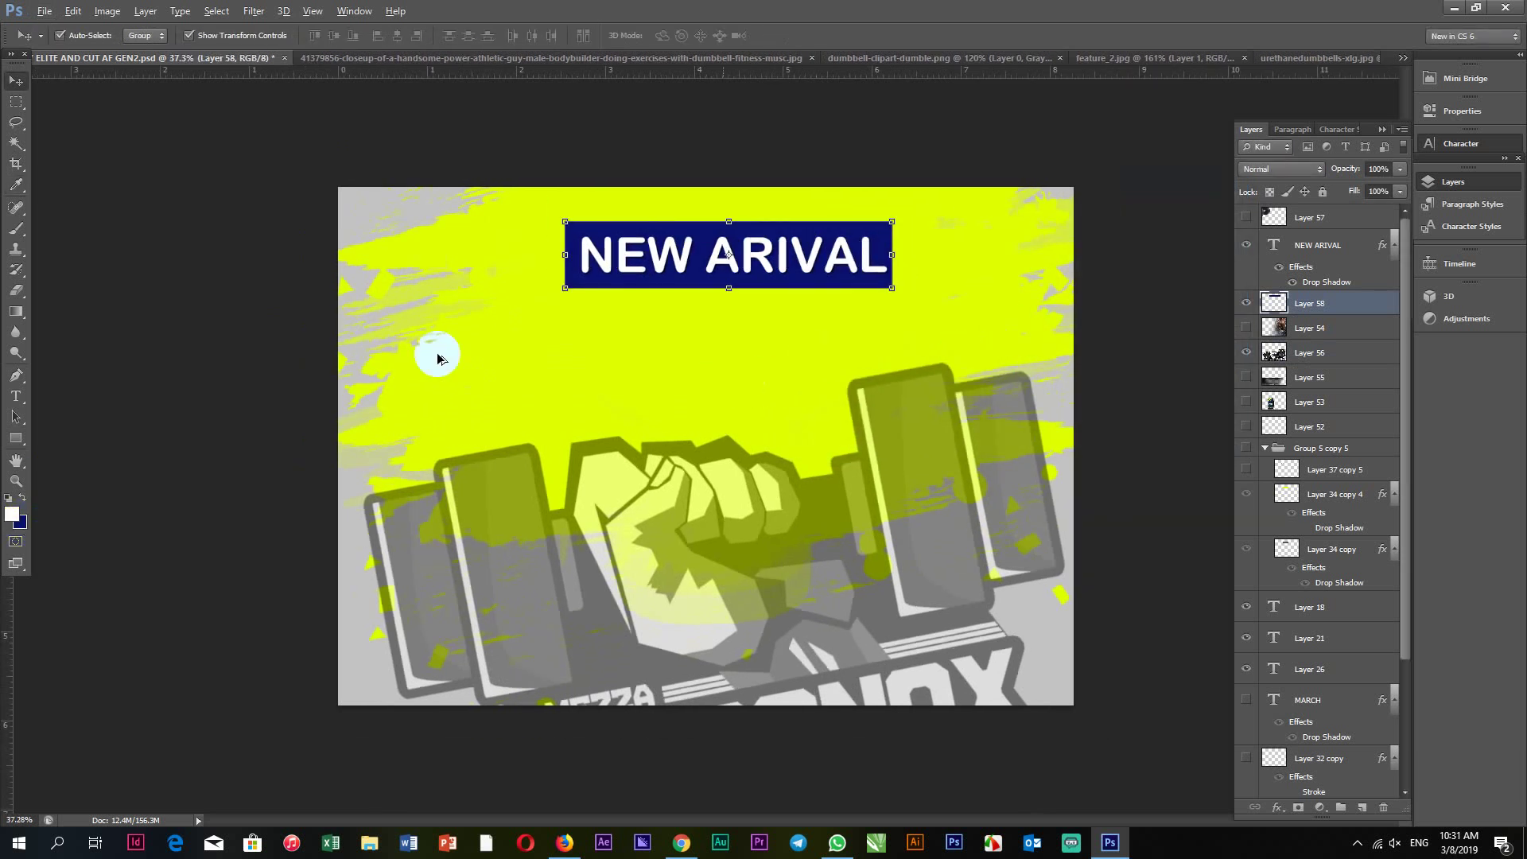
left_click(143, 293)
key("ctrl+0")
scroll(729, 198, "up", 2)
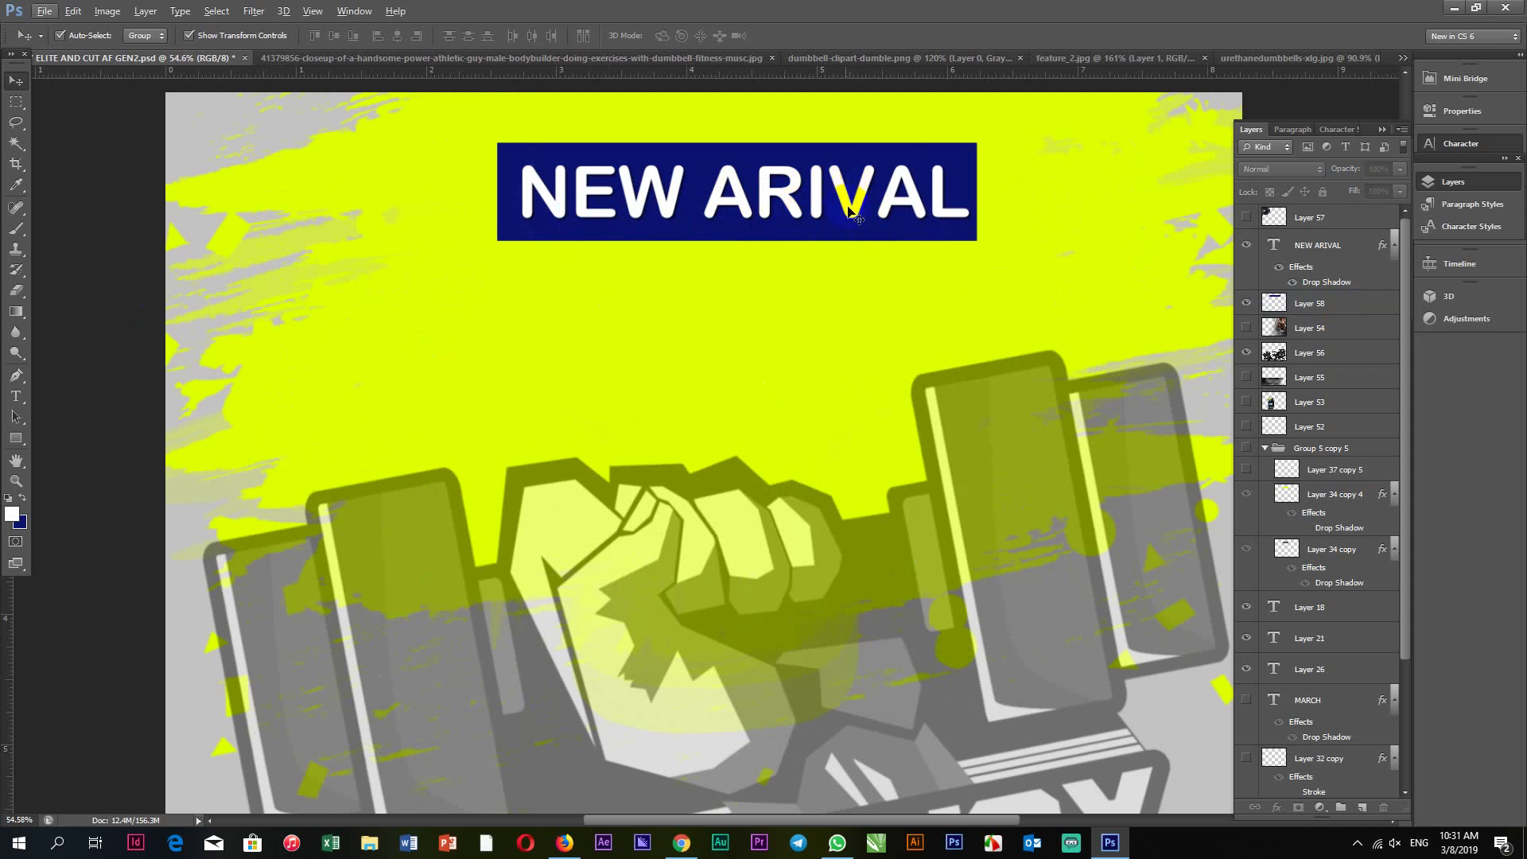
Add a Multiply drop shadow at 75% opacity, distance 5, size 5 to Layer 58.
scroll(867, 291, "down", 1)
scroll(866, 272, "down", 2)
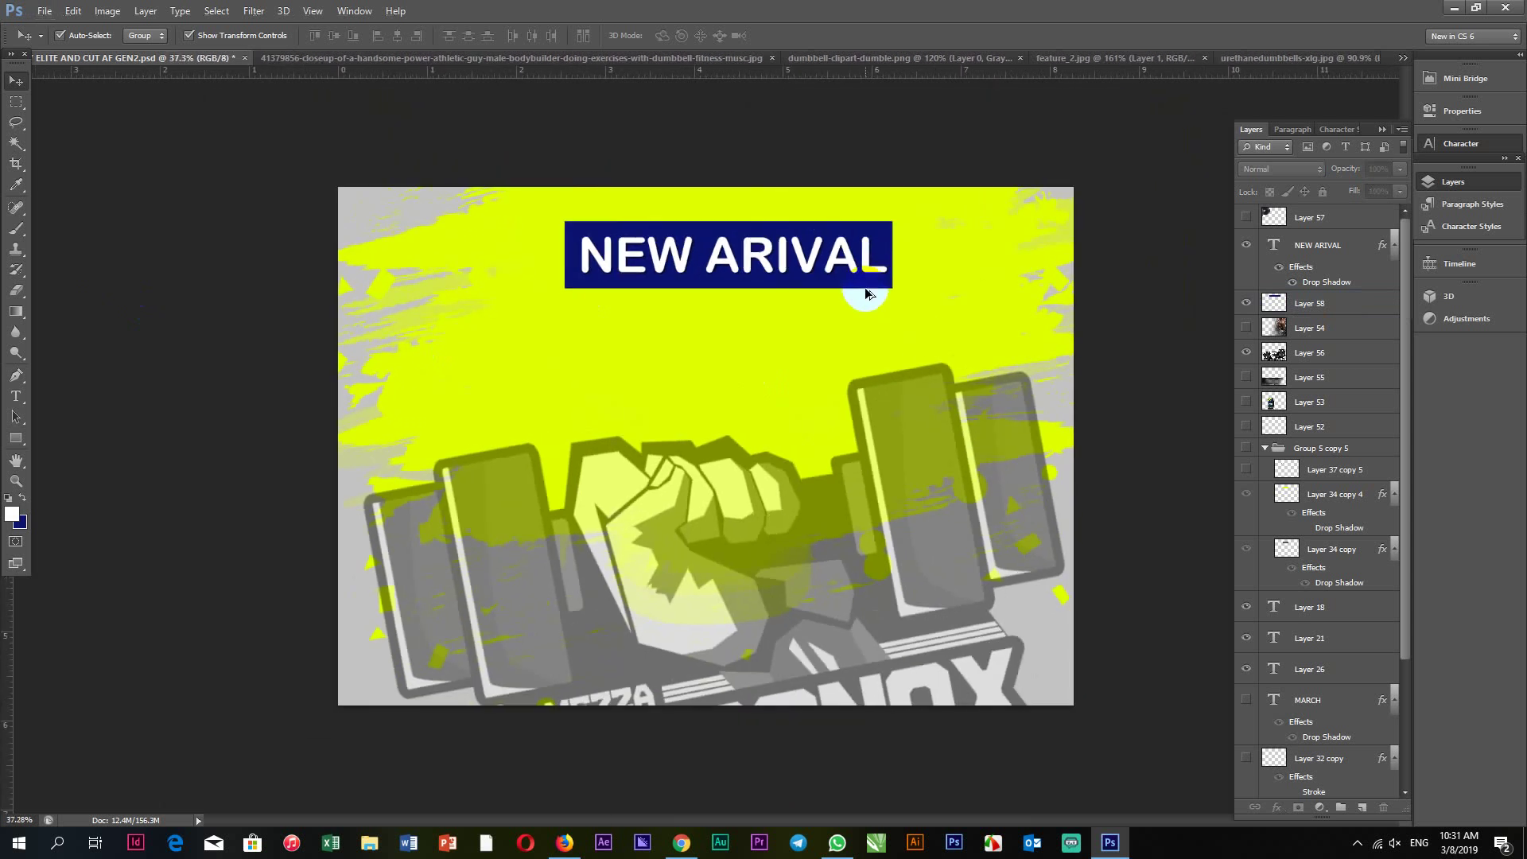
left_click(869, 255)
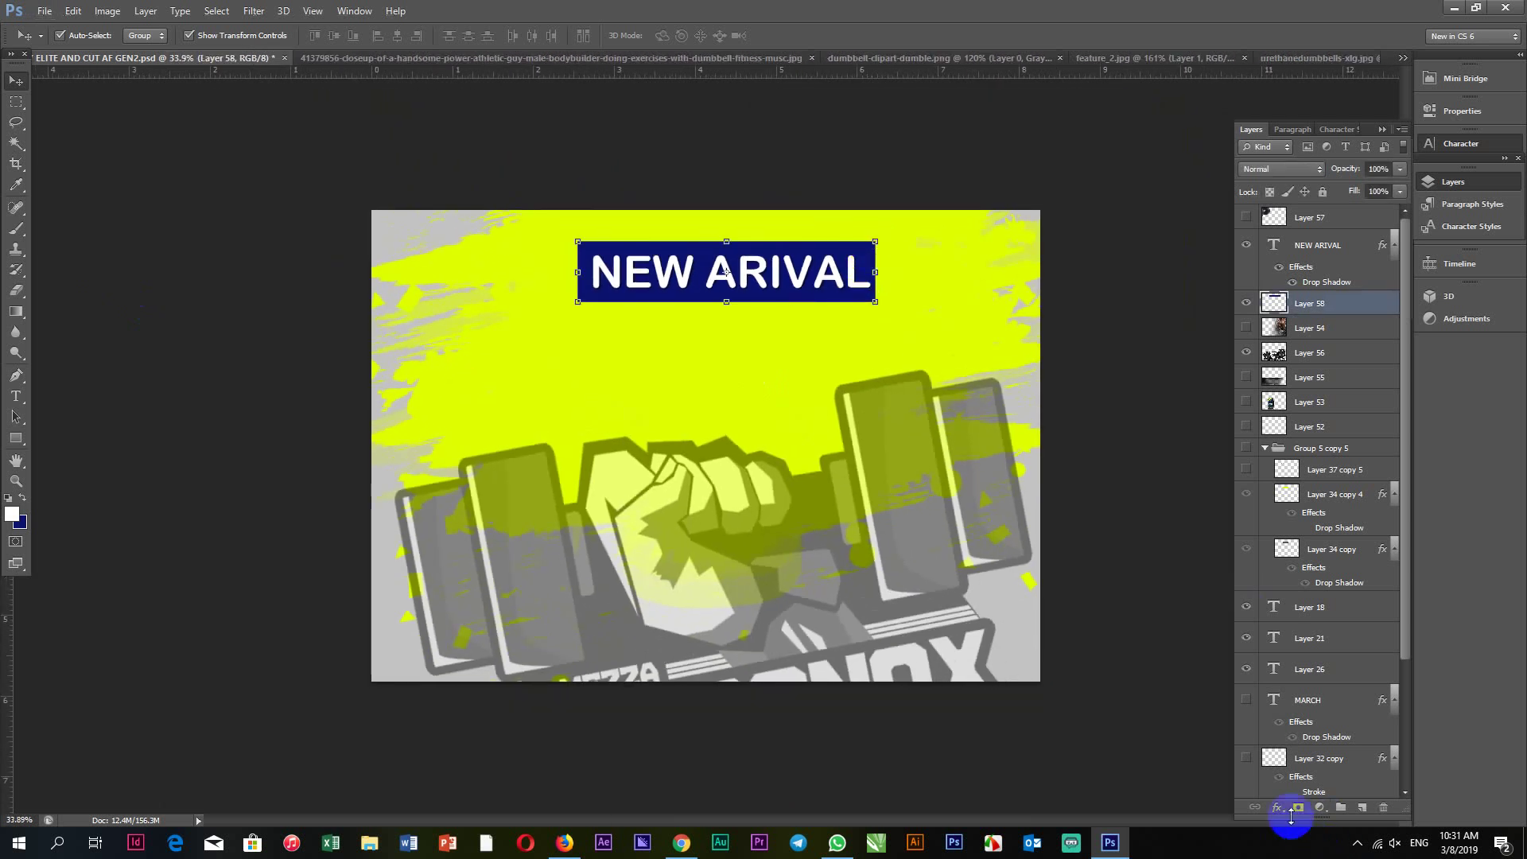
left_click(1276, 807)
left_click(1306, 799)
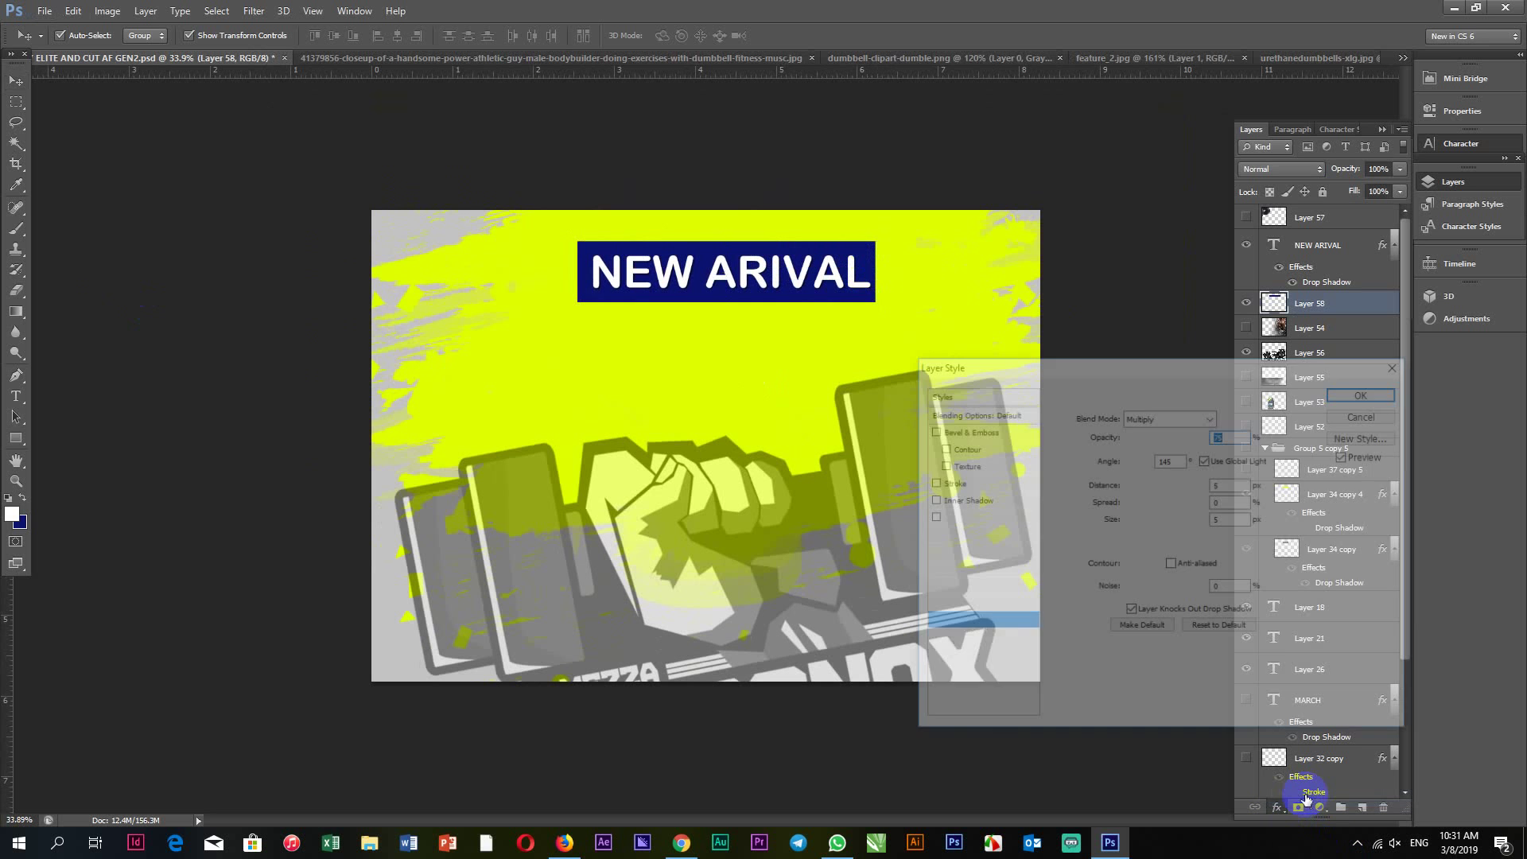
left_click(1366, 392)
left_click(770, 302)
scroll(783, 279, "up", 2)
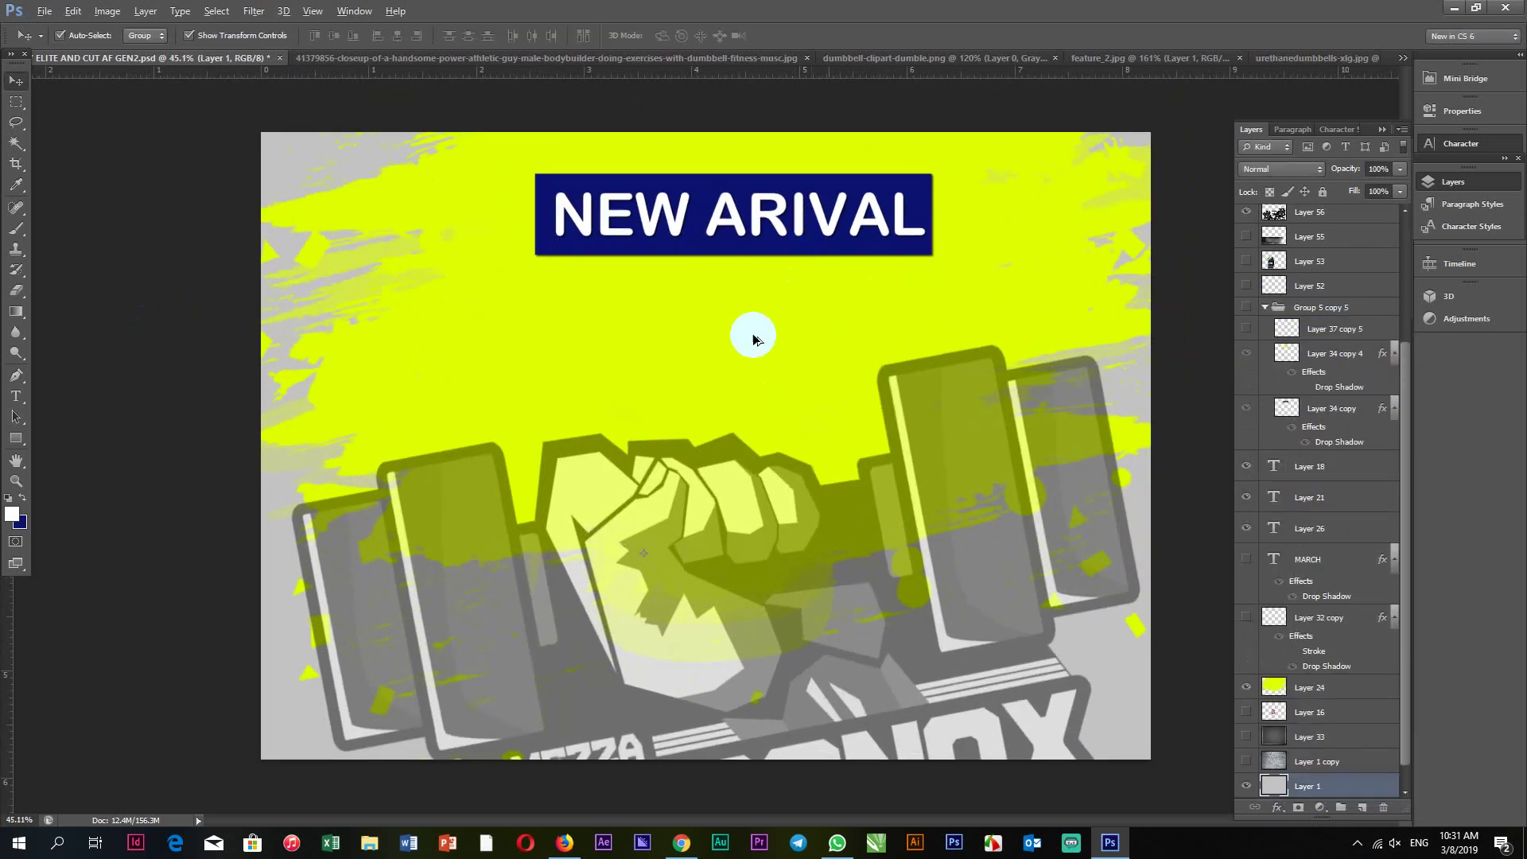
scroll(874, 207, "down", 2)
scroll(1034, 112, "up", 1)
scroll(1129, 167, "up", 1)
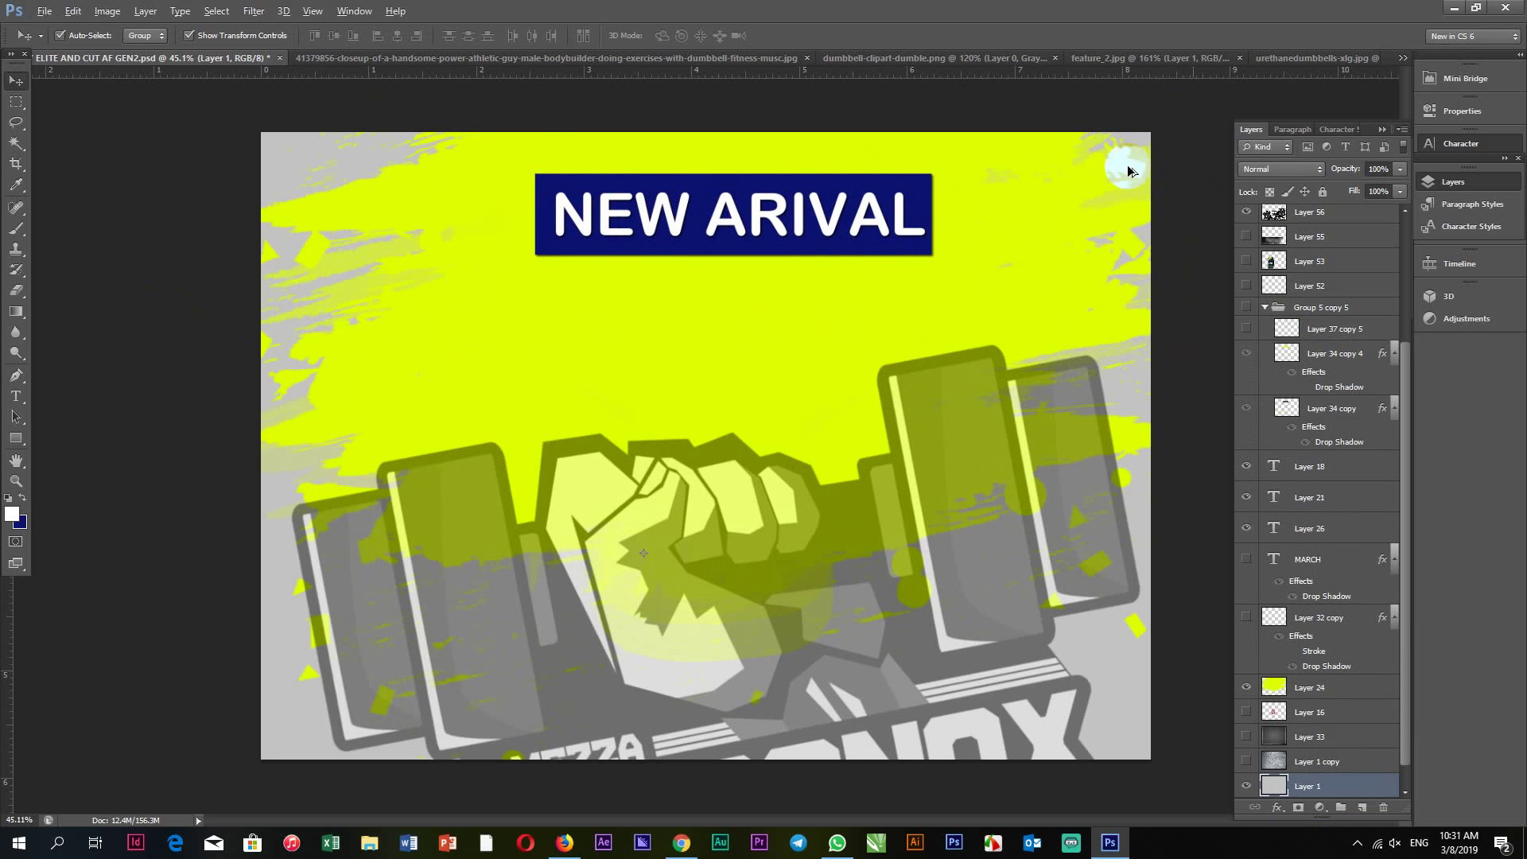
scroll(942, 175, "up", 2)
scroll(836, 145, "up", 1)
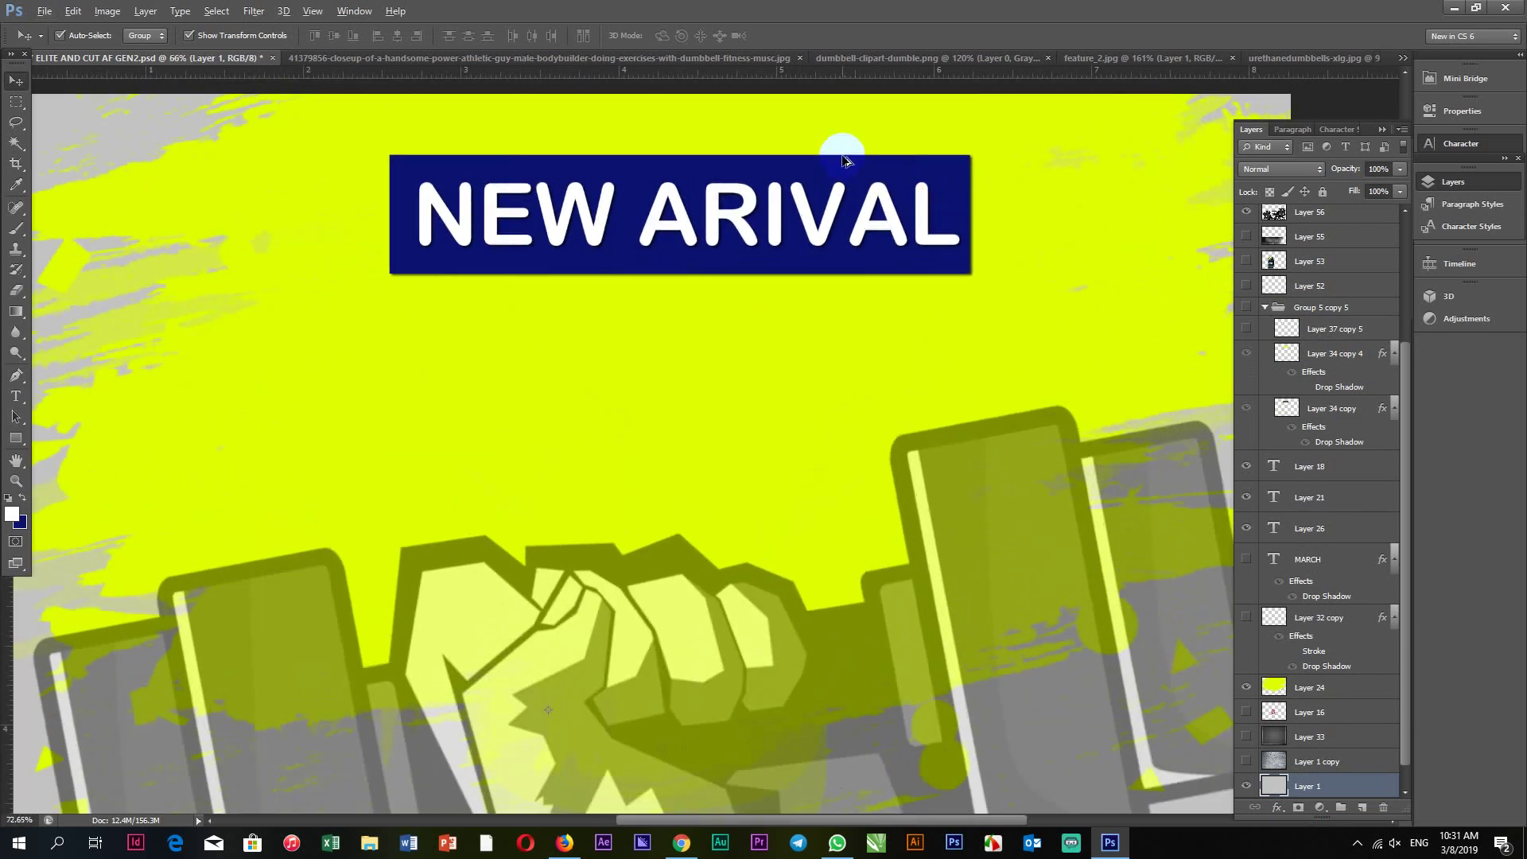
scroll(837, 153, "up", 3)
scroll(875, 239, "up", 1)
scroll(873, 298, "down", 3)
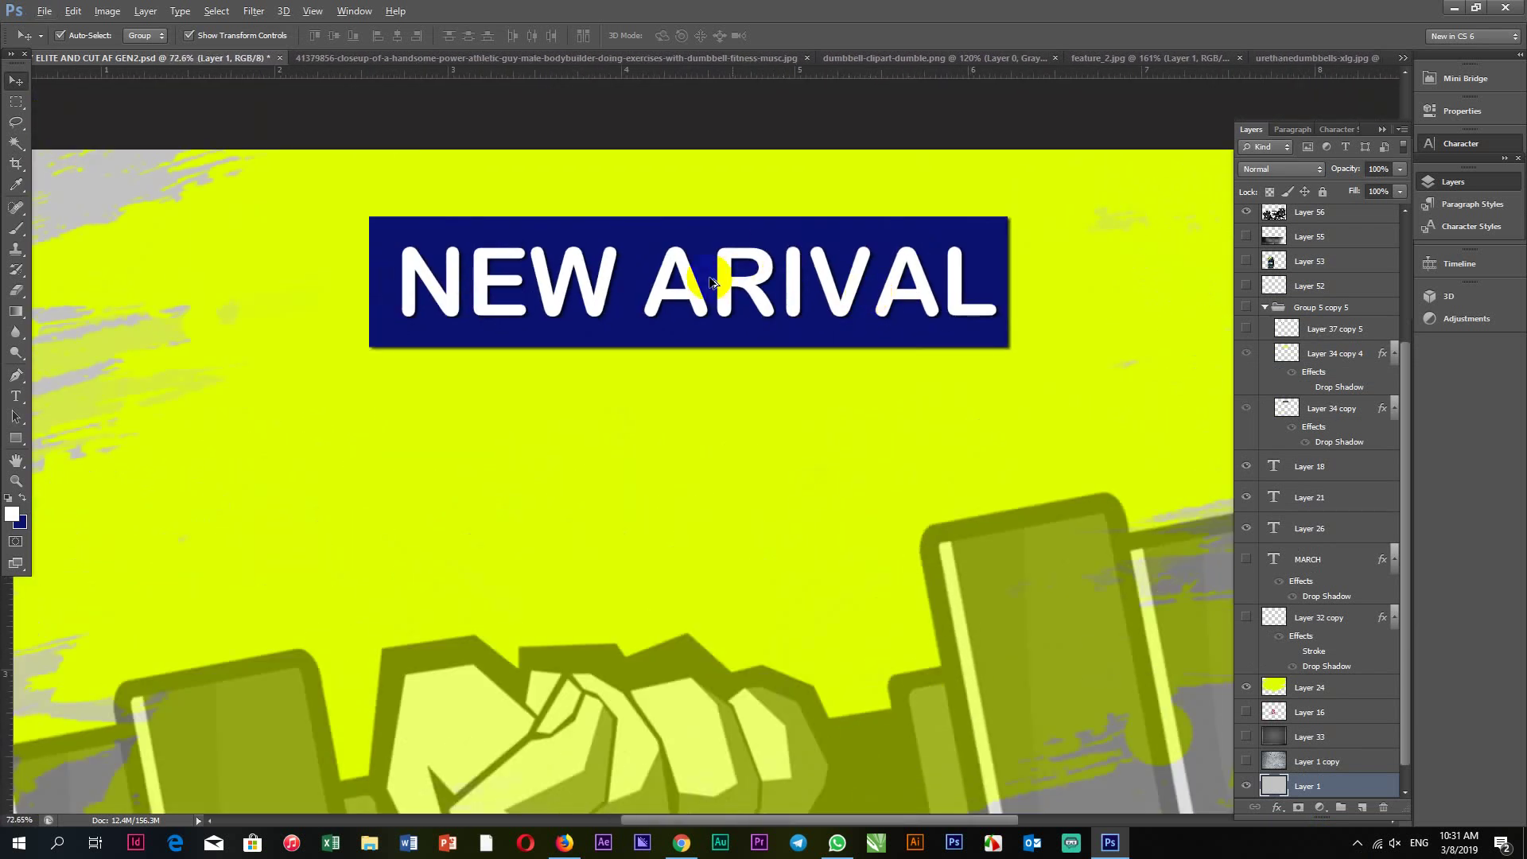
scroll(710, 282, "down", 2)
scroll(711, 286, "down", 2)
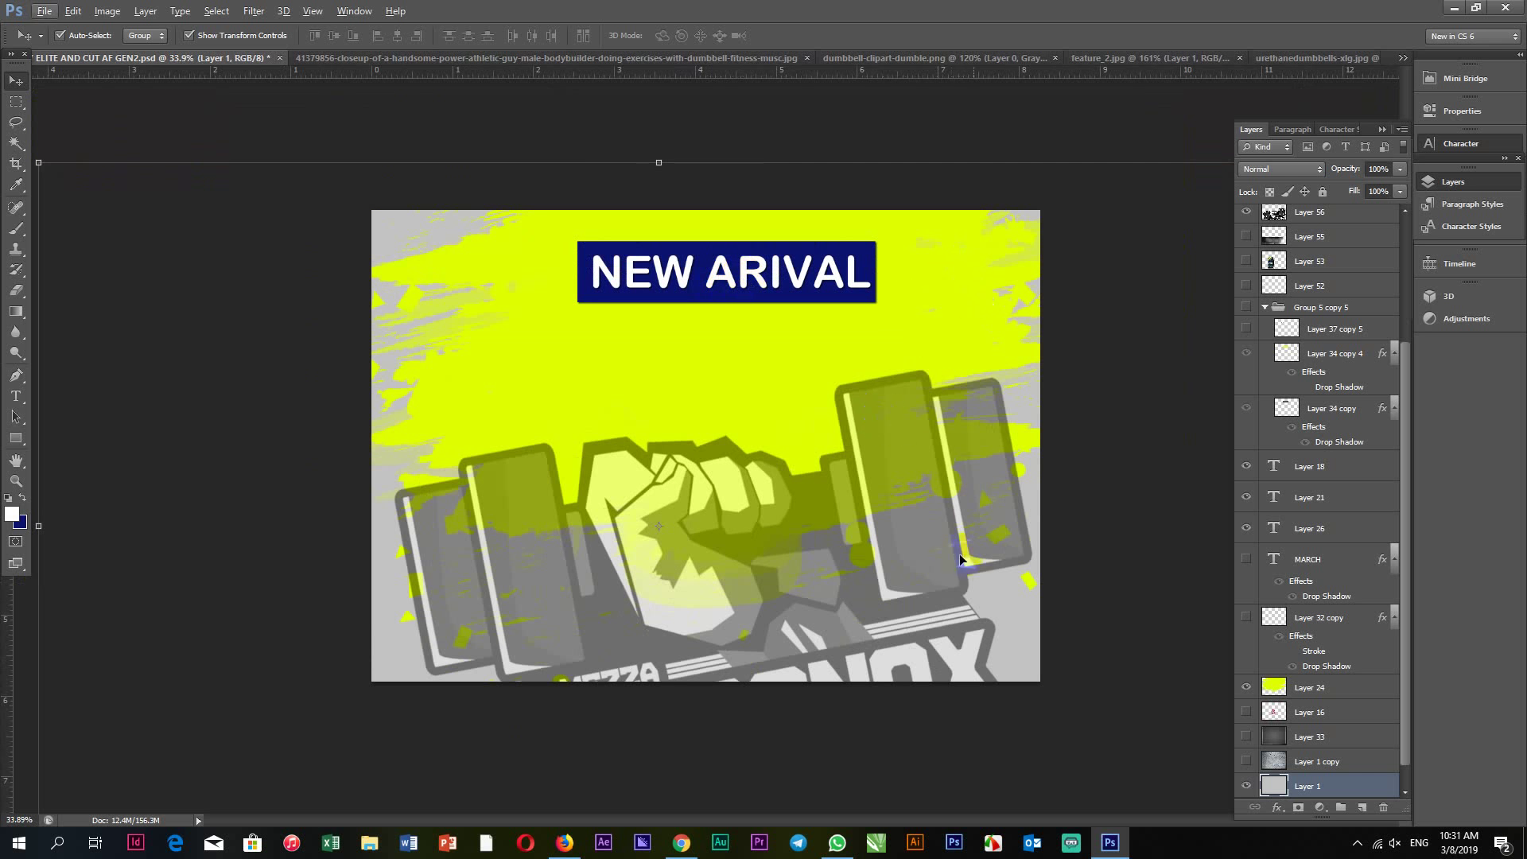
Raise Layer 56's fill from 44% to 59% and fit the poster on screen.
left_click(1359, 213)
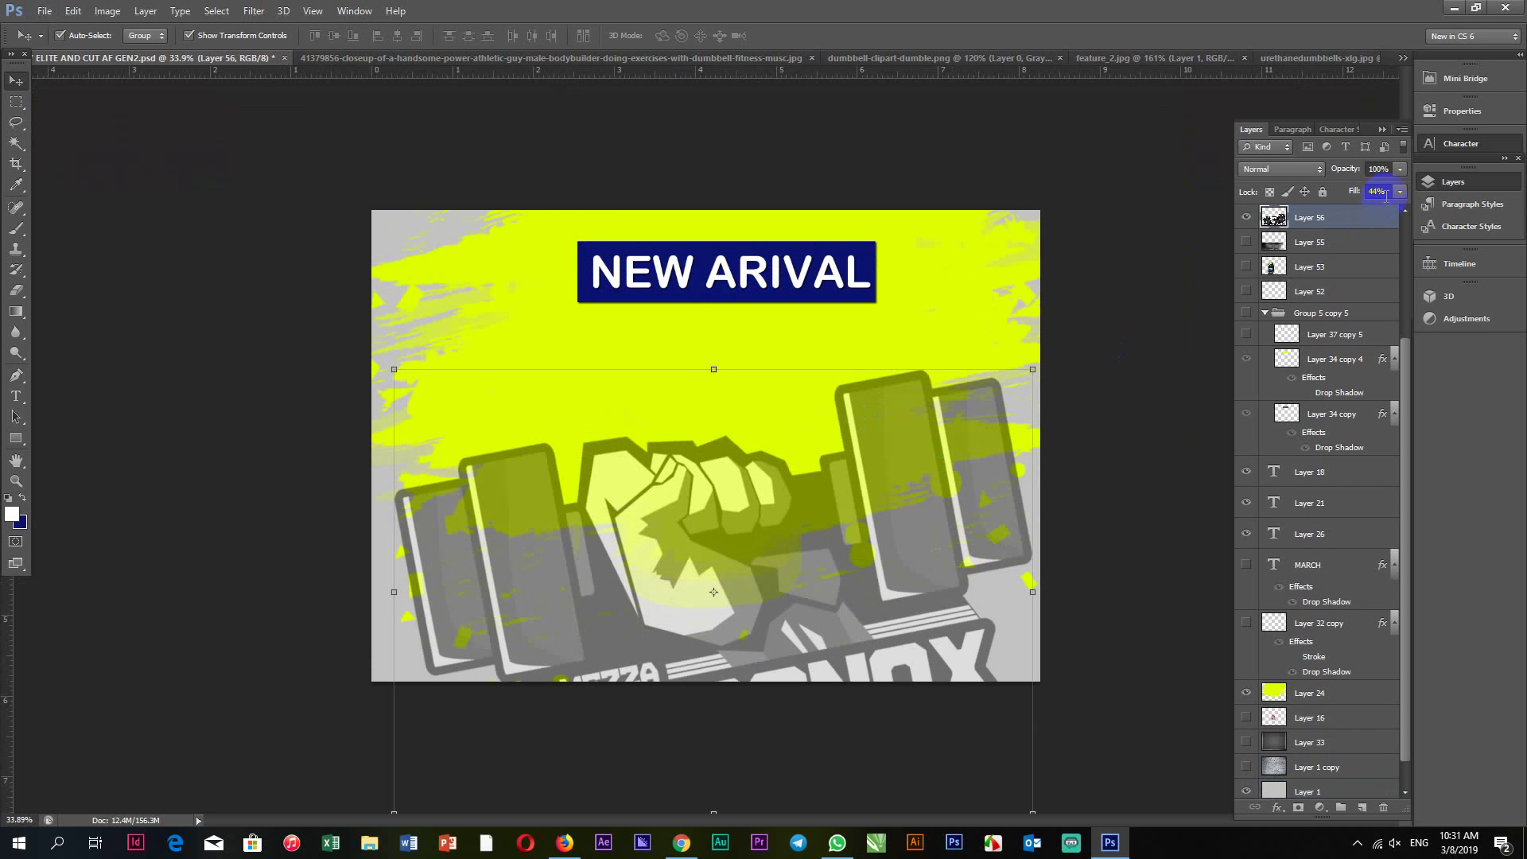
left_click_drag(1385, 216, 1369, 217)
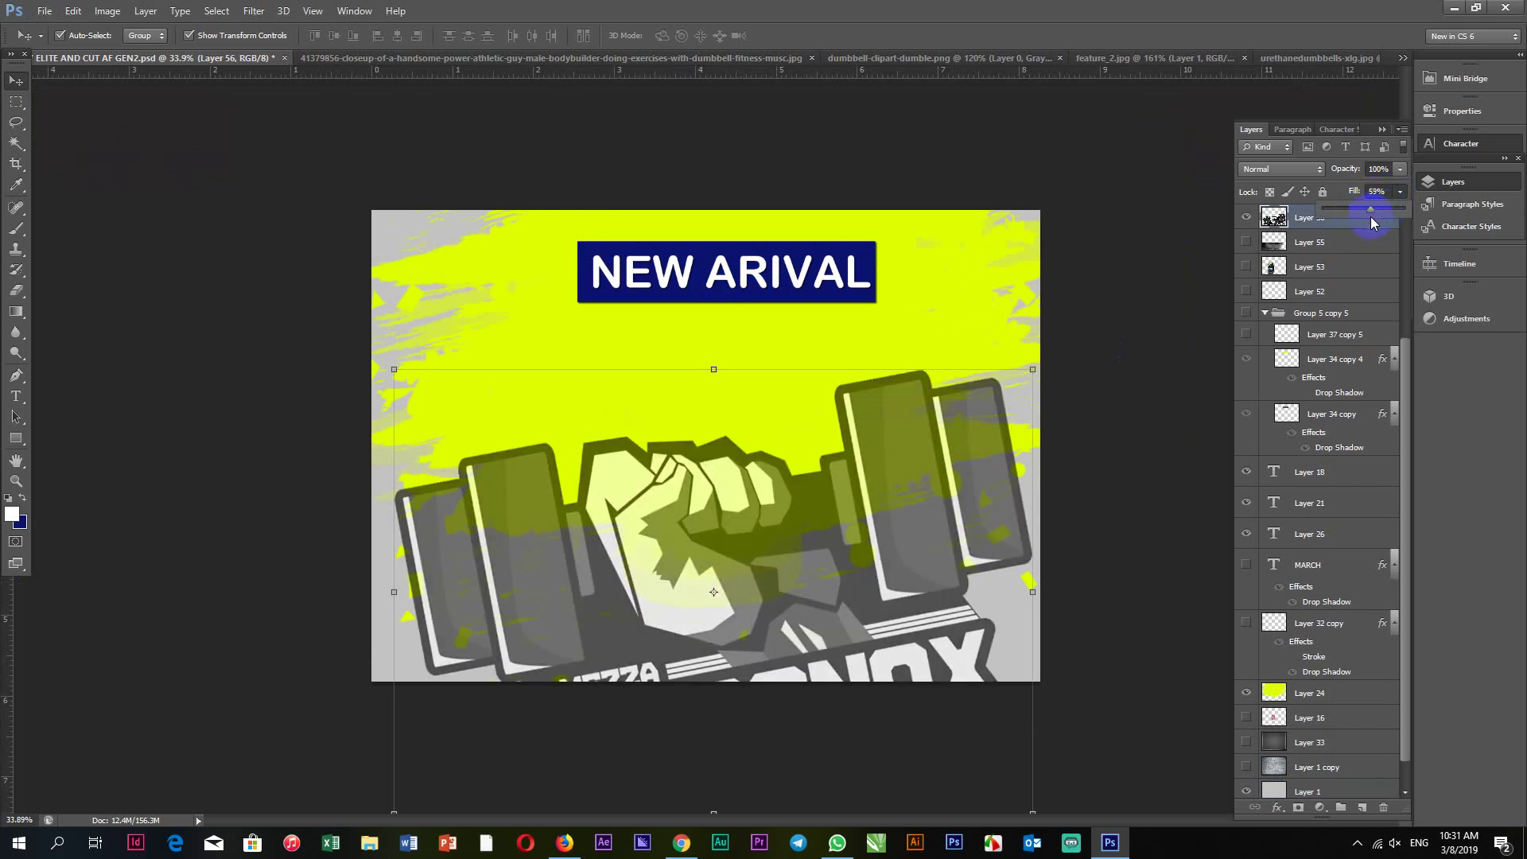
left_click(1156, 214)
key("ctrl+0")
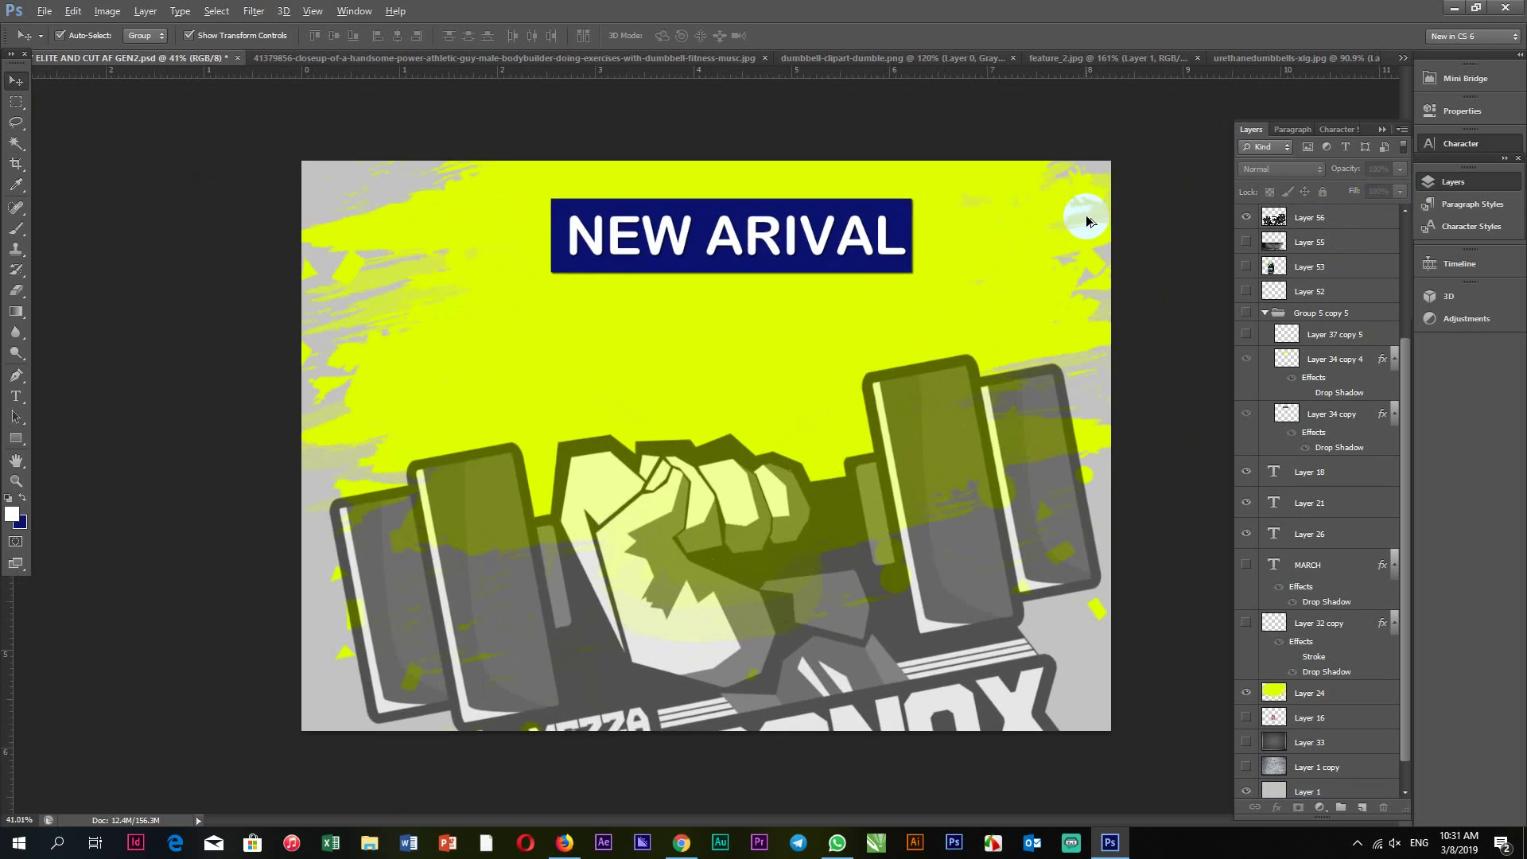
scroll(1086, 221, "down", 2, "alt")
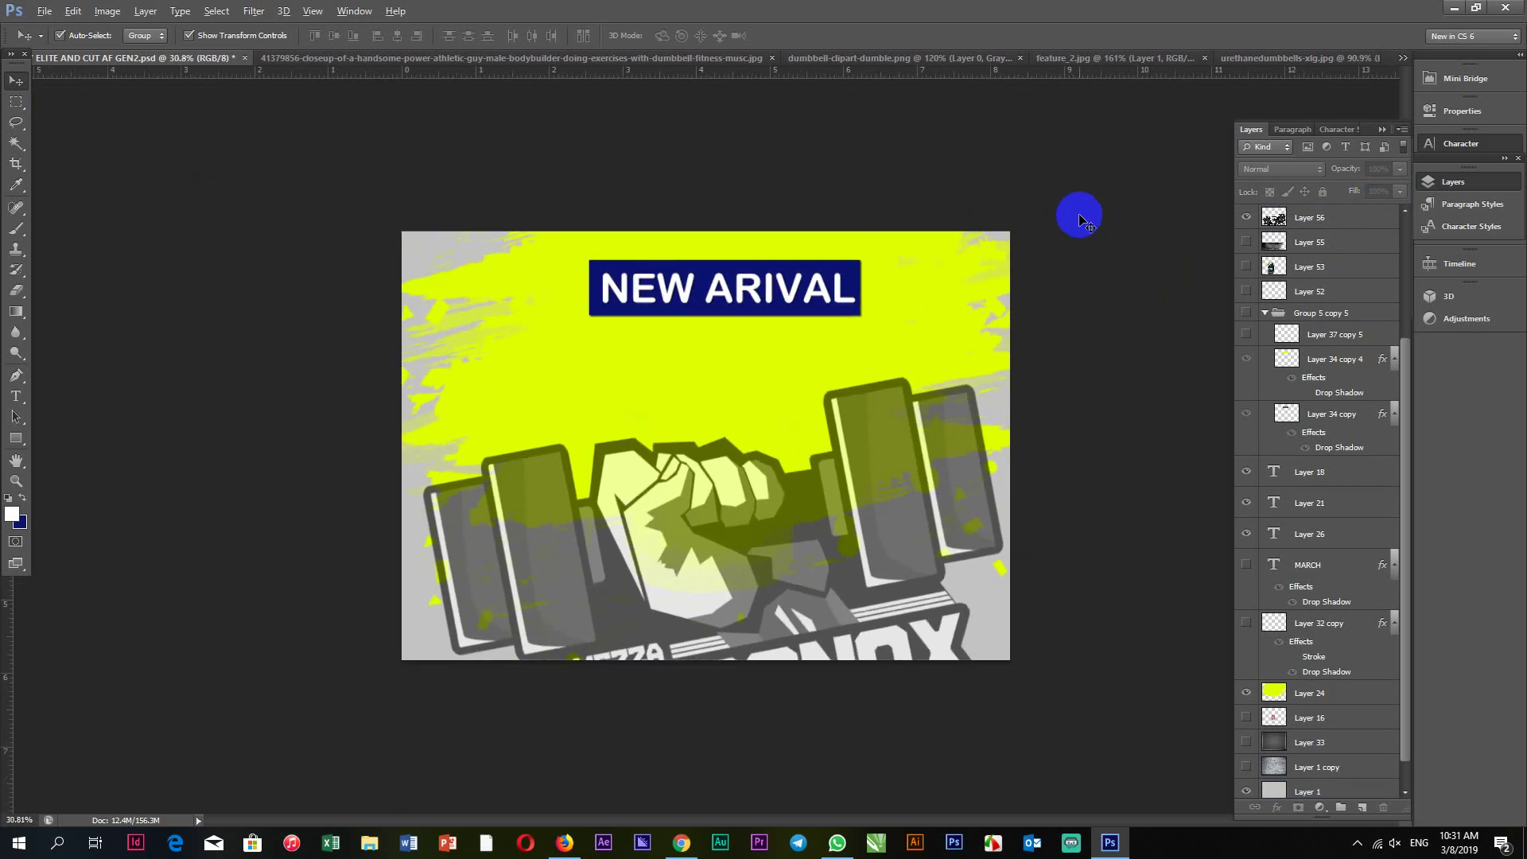
left_click(909, 436)
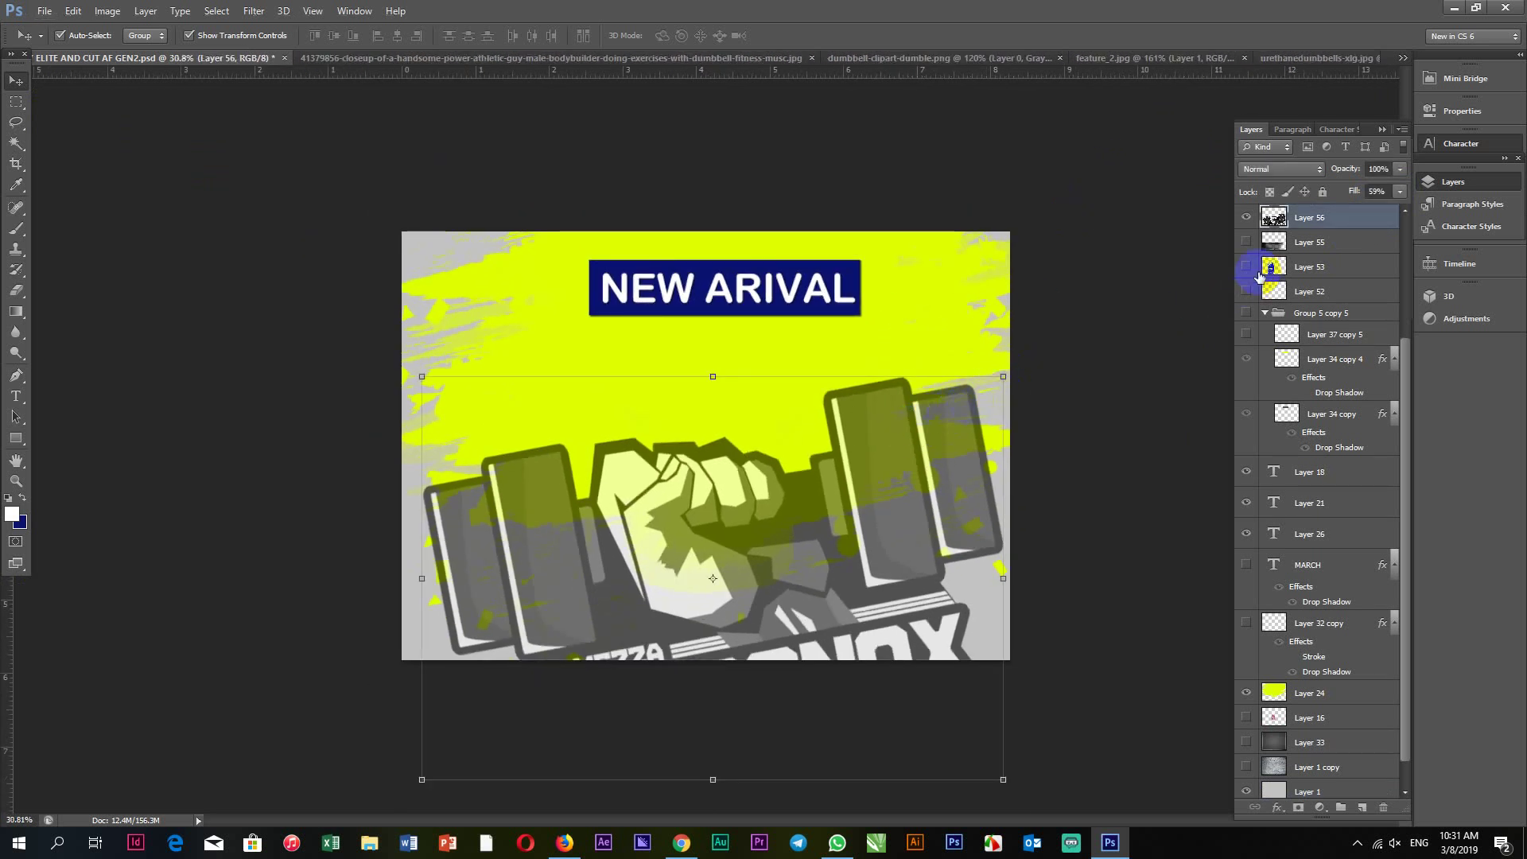
Duplicate Layer 56 as 'Layer 56 copy' and hide the original Layer 56.
right_click(1297, 225)
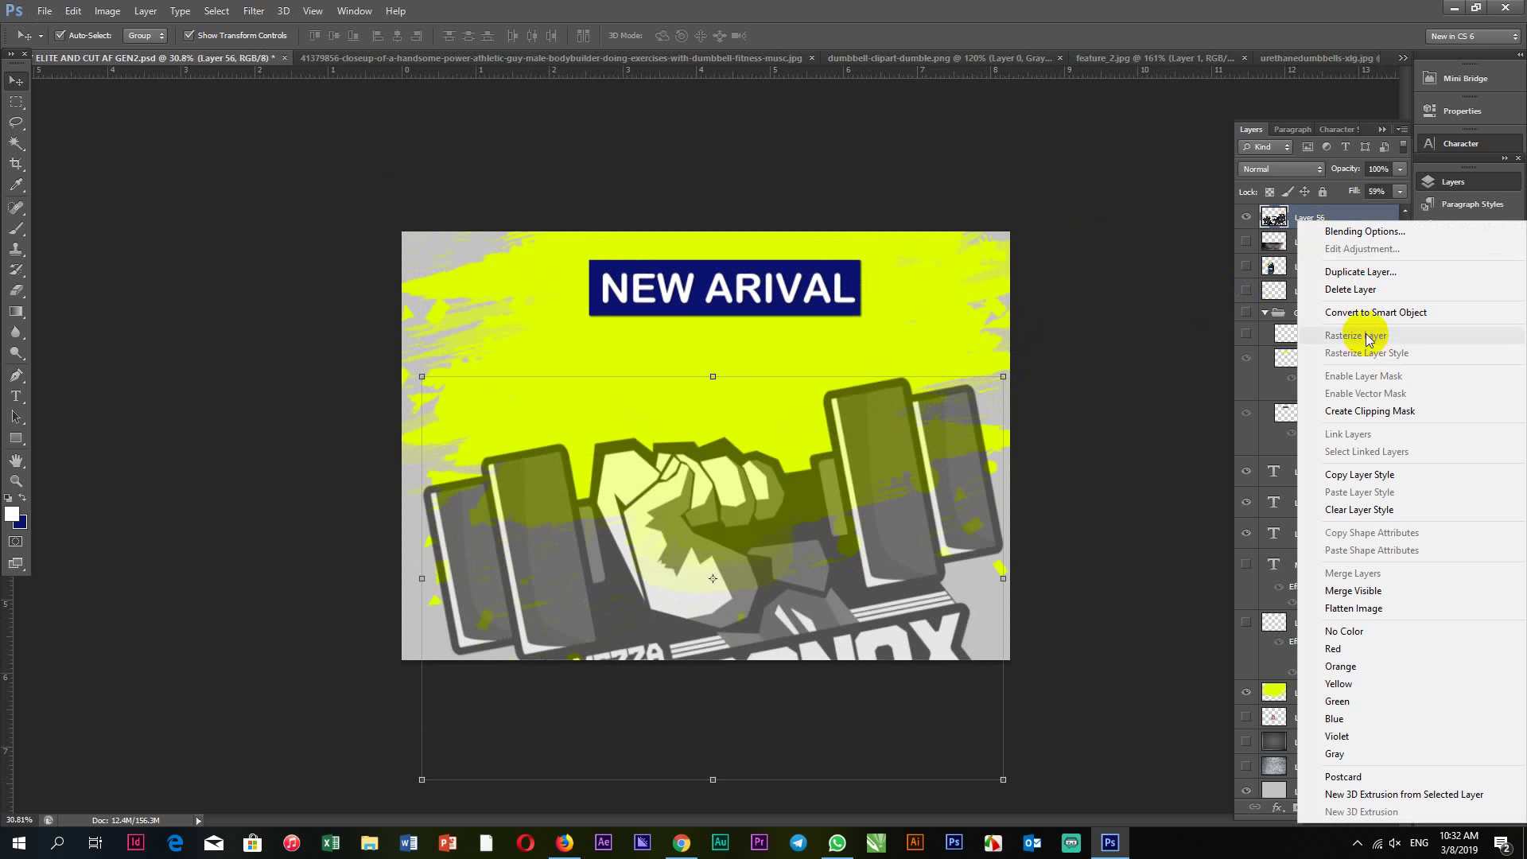
left_click(1372, 272)
left_click(900, 261)
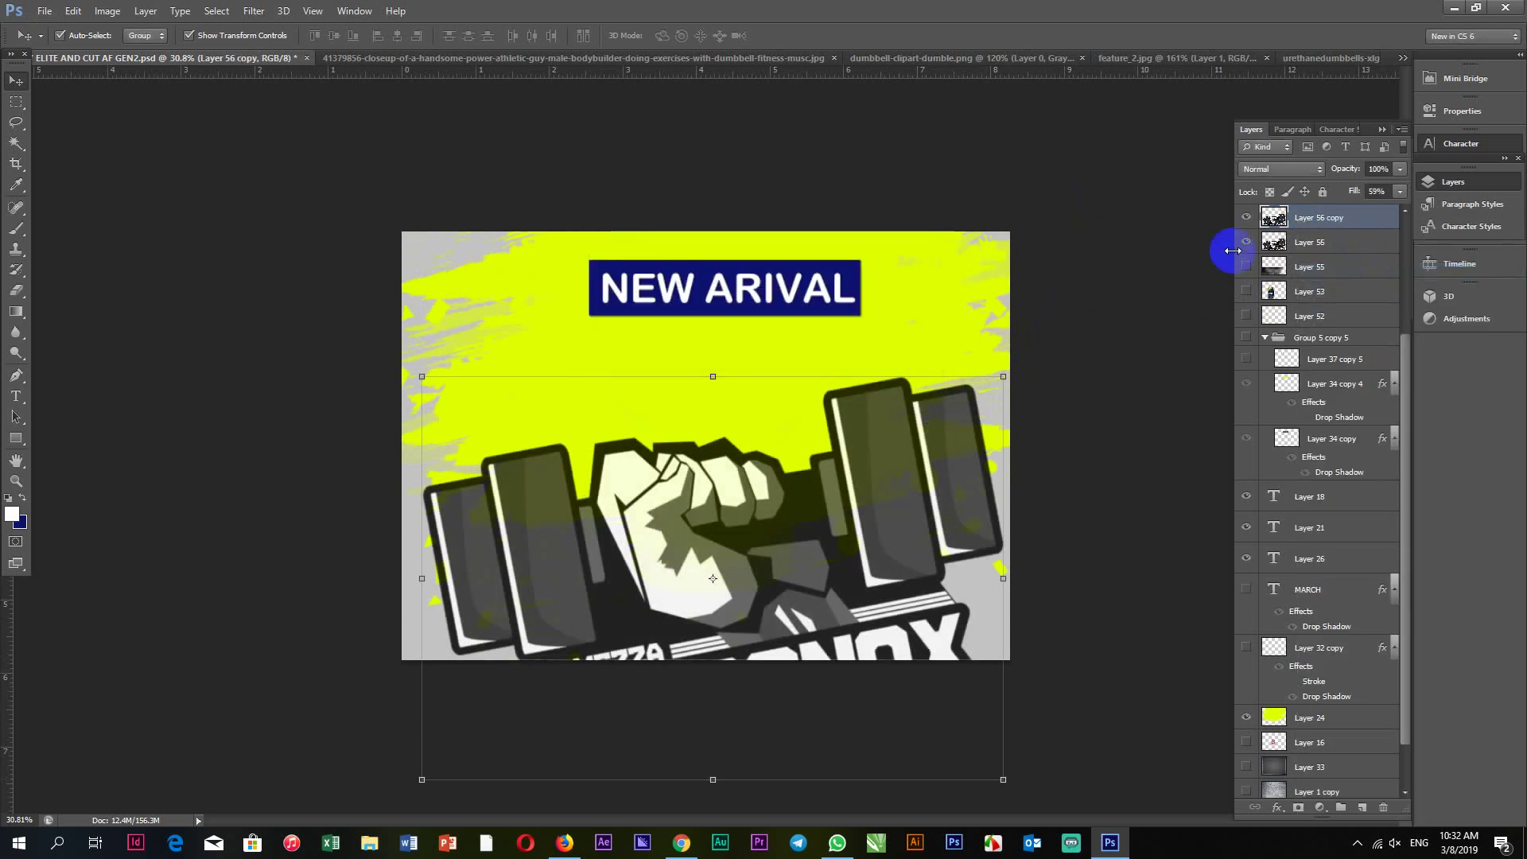
left_click(1246, 243)
left_click(1113, 386)
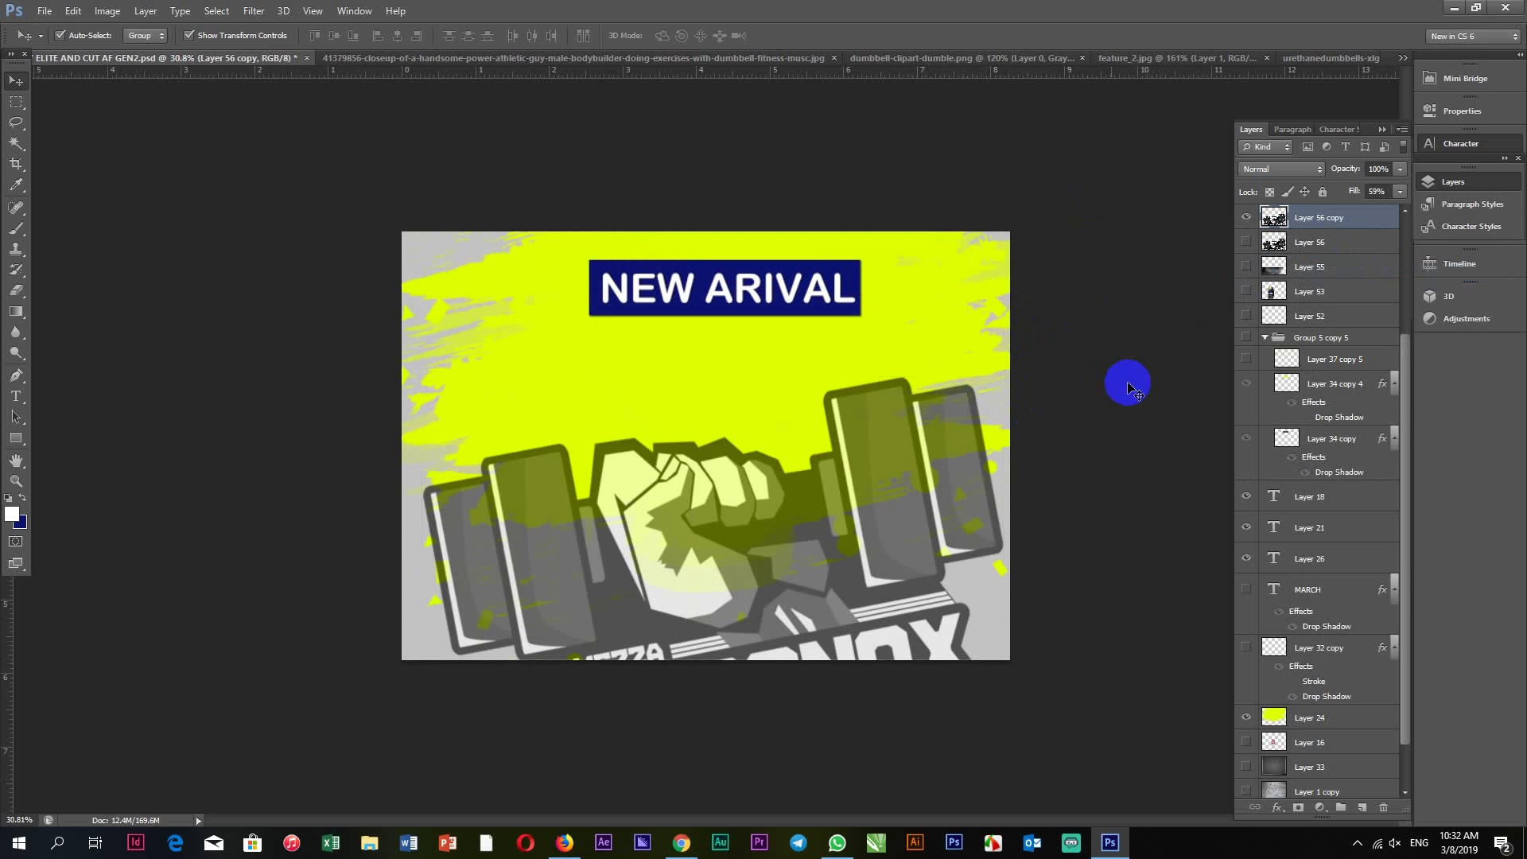
scroll(1112, 404, "up", 1)
scroll(1098, 386, "up", 1)
scroll(589, 577, "down", 2)
scroll(682, 528, "up", 3)
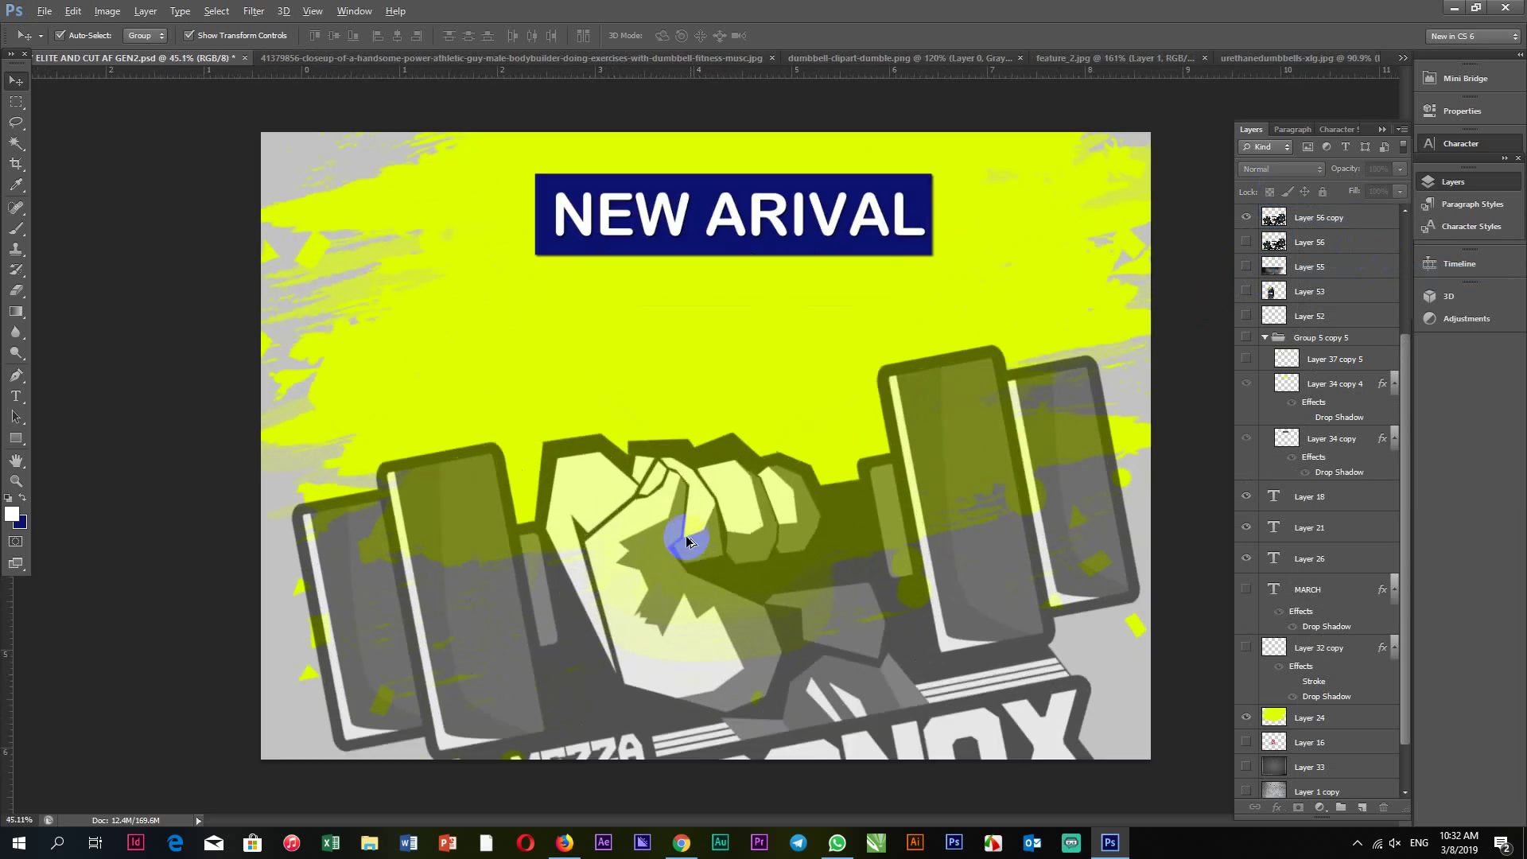
scroll(684, 537, "down", 1)
scroll(684, 537, "down", 3)
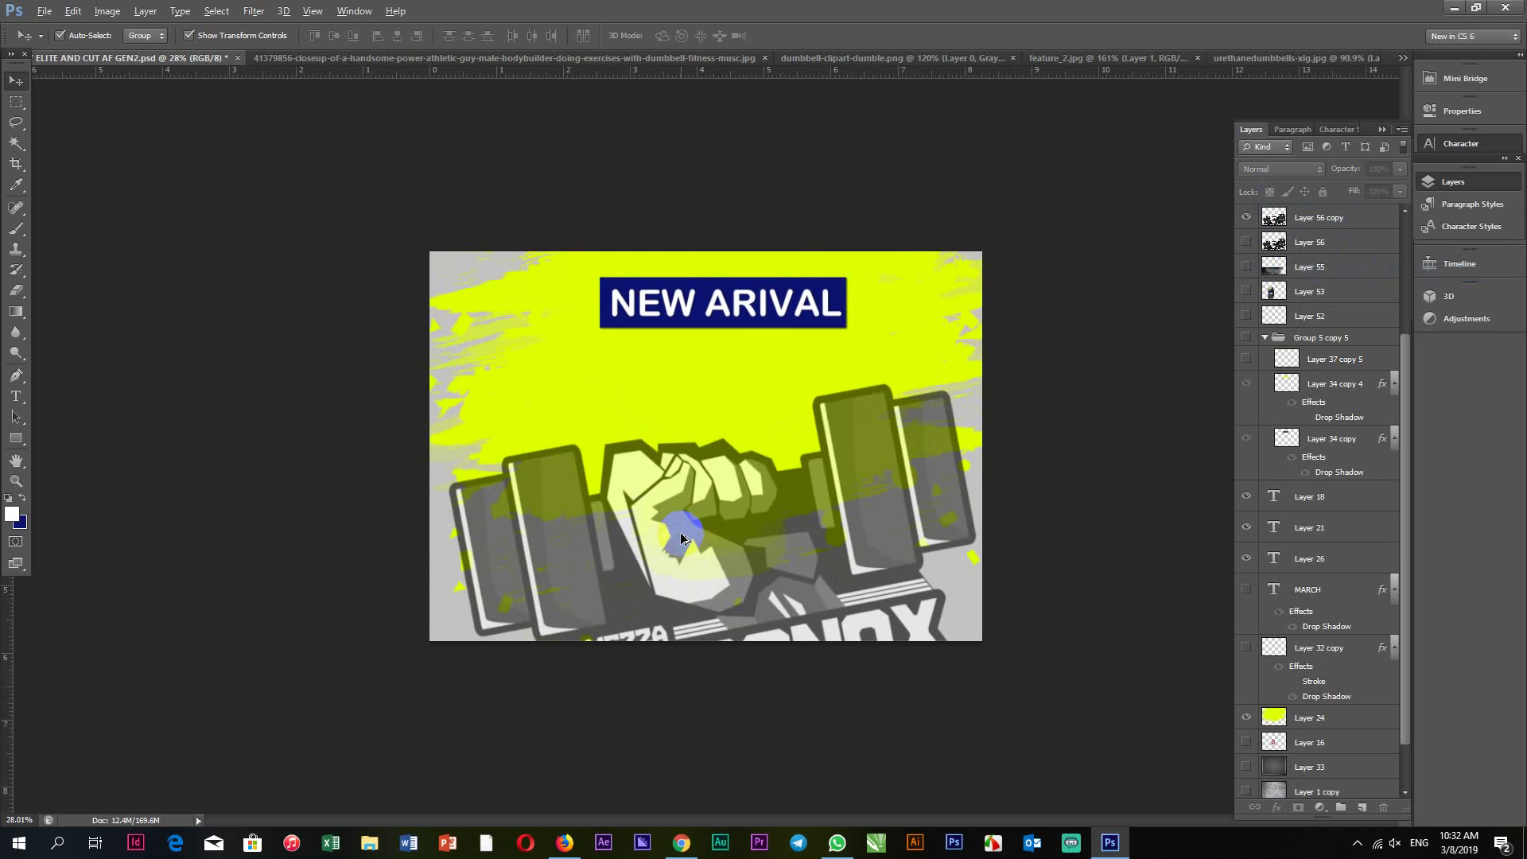
scroll(676, 485, "up", 1)
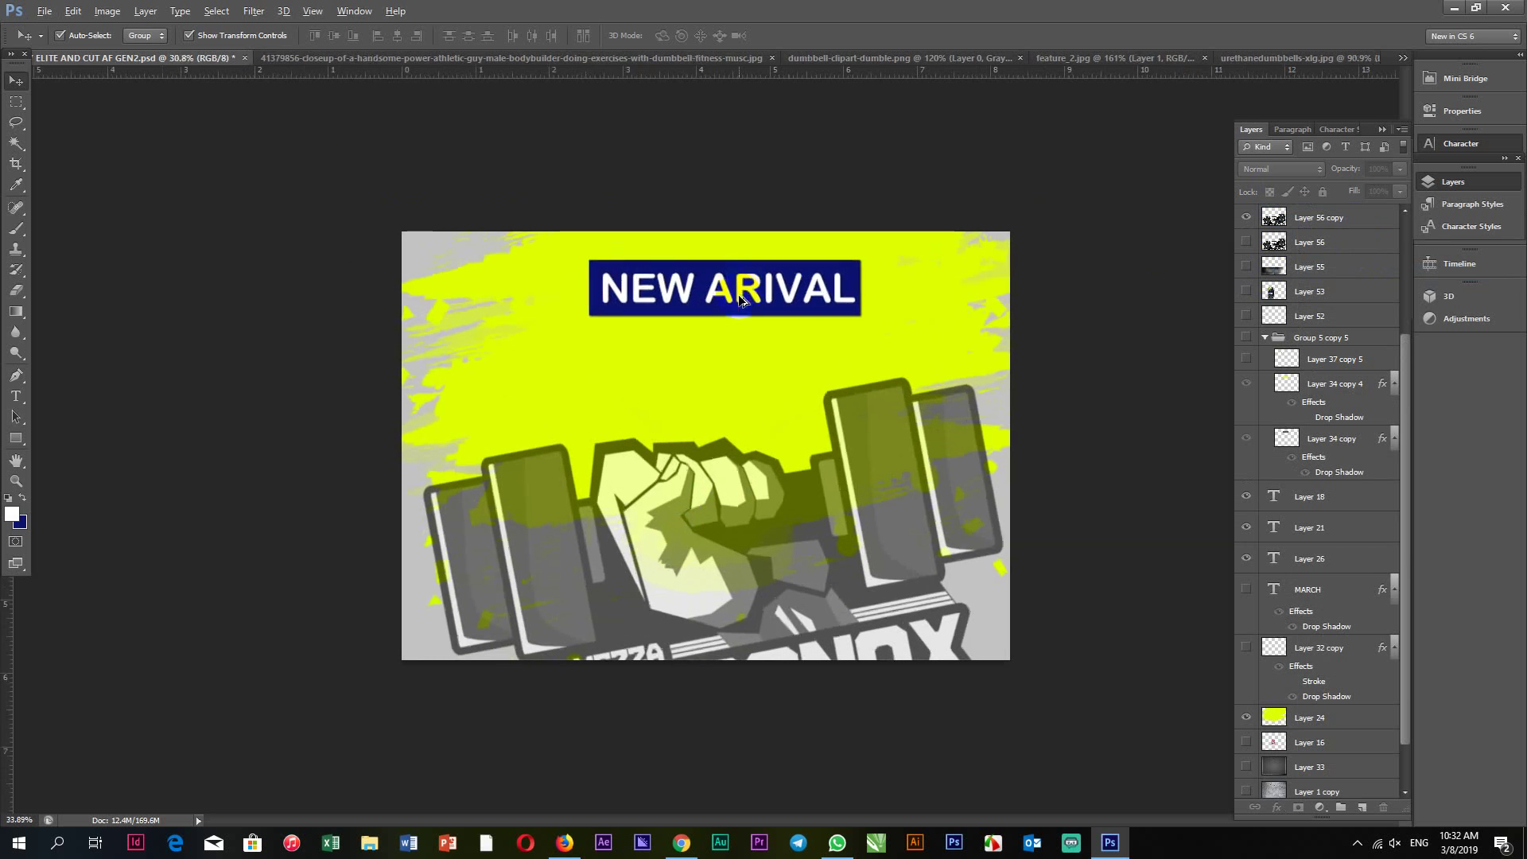
scroll(735, 318, "up", 3)
scroll(890, 219, "up", 1)
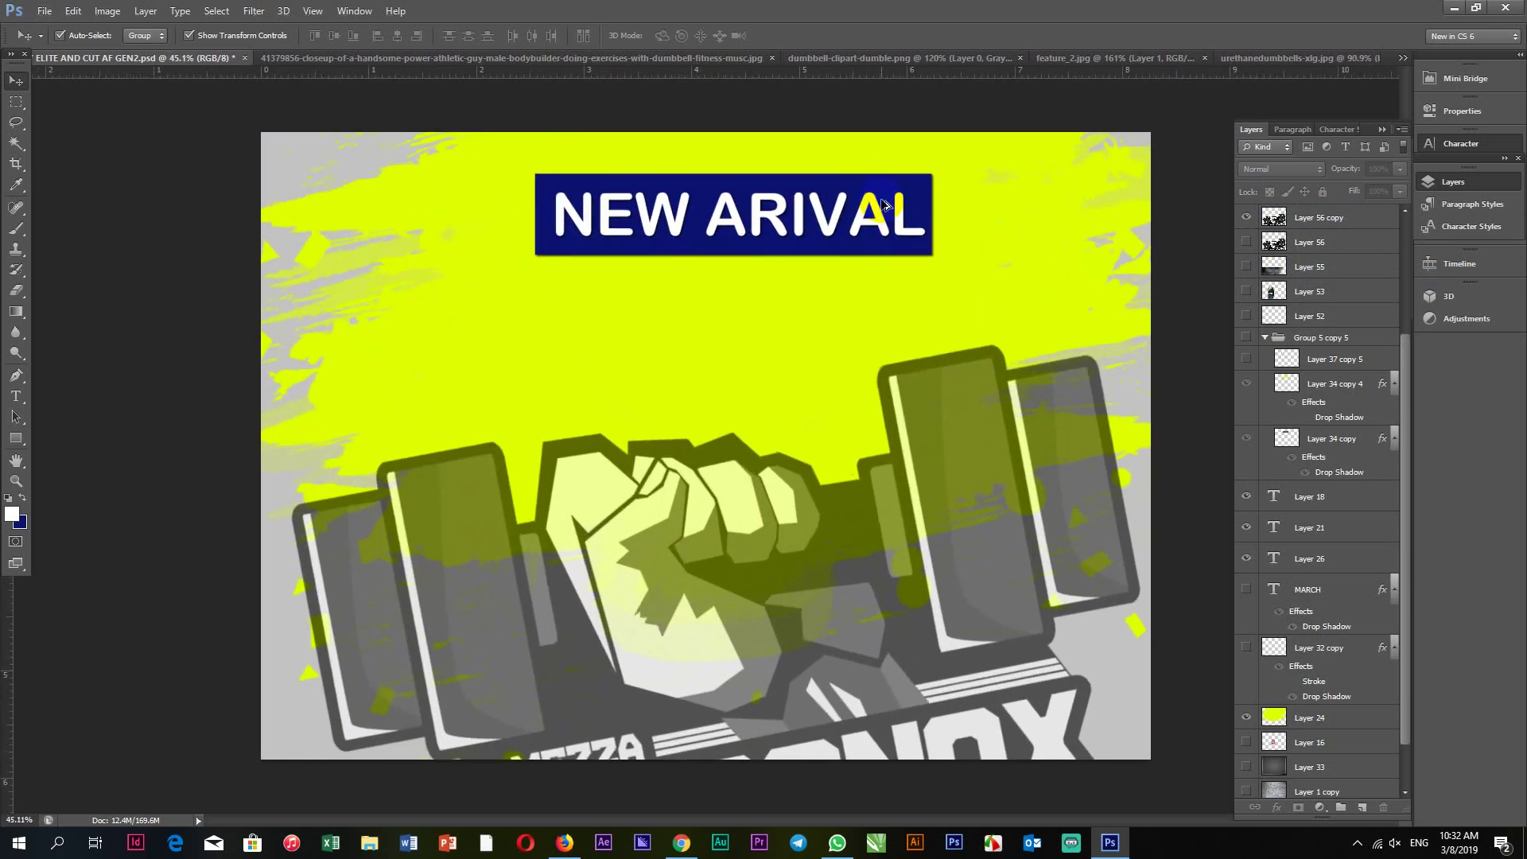
scroll(882, 223, "down", 1)
scroll(856, 336, "down", 1)
Drag the dumbbell copy up the poster, then undo the accidental move.
left_click_drag(857, 342, 920, 508)
left_click_drag(940, 568, 935, 469)
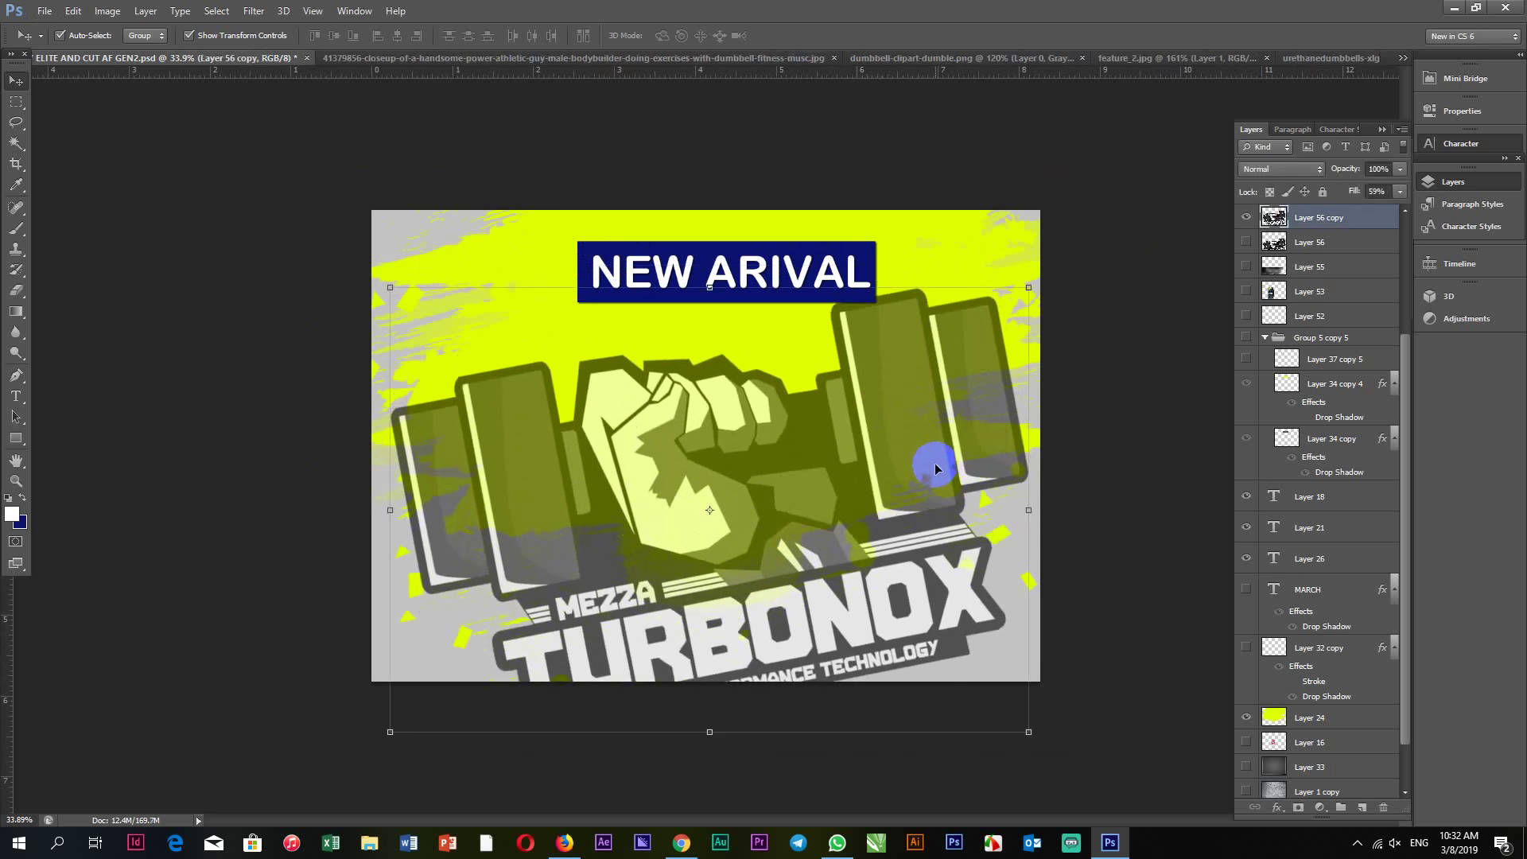
key("ctrl+z")
left_click(1073, 455)
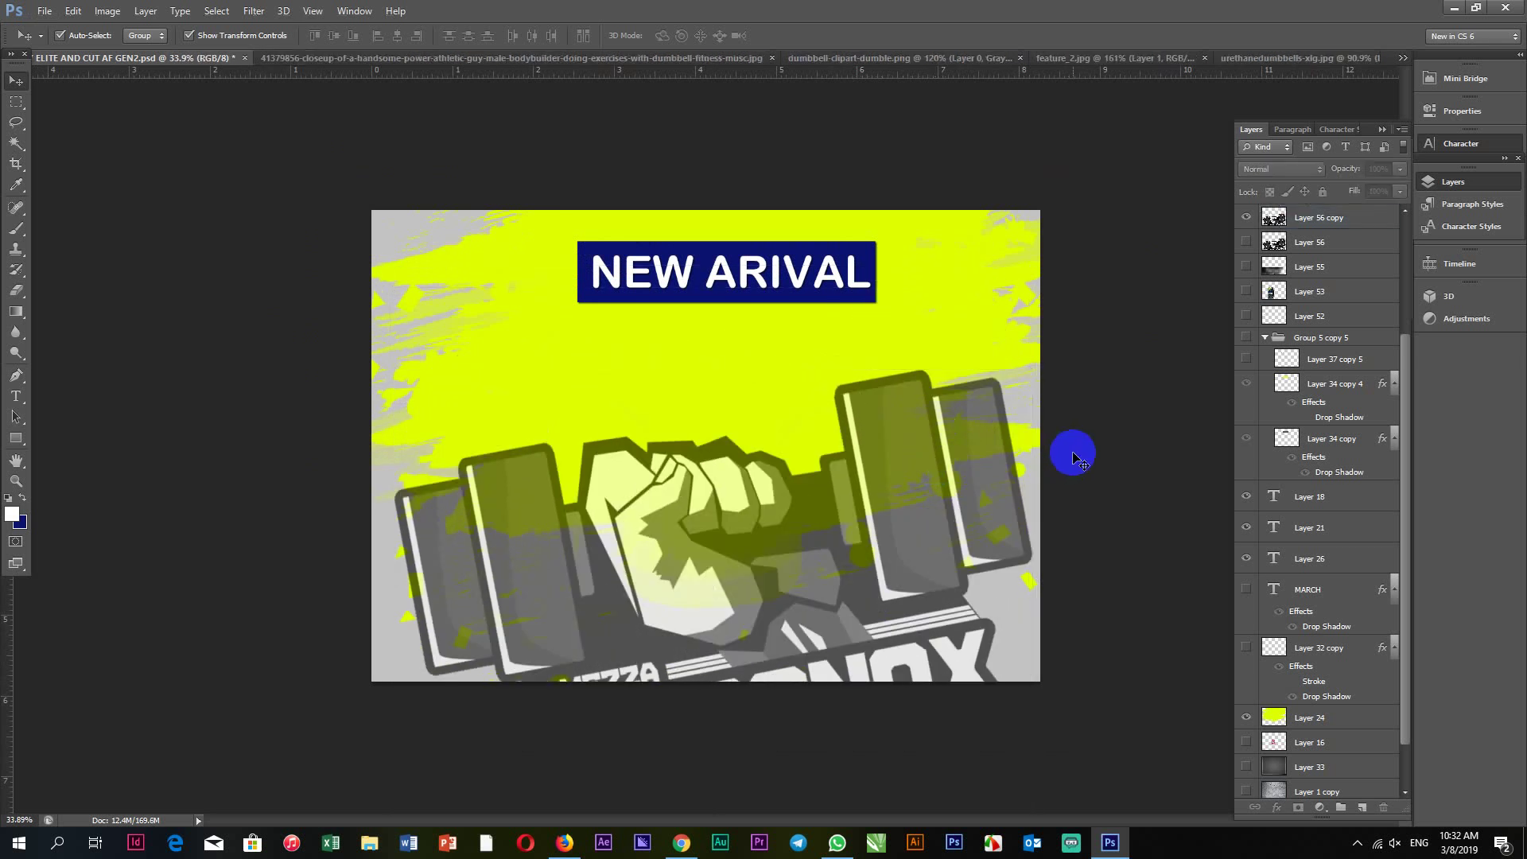
scroll(1078, 449, "up", 1)
scroll(1093, 431, "down", 1)
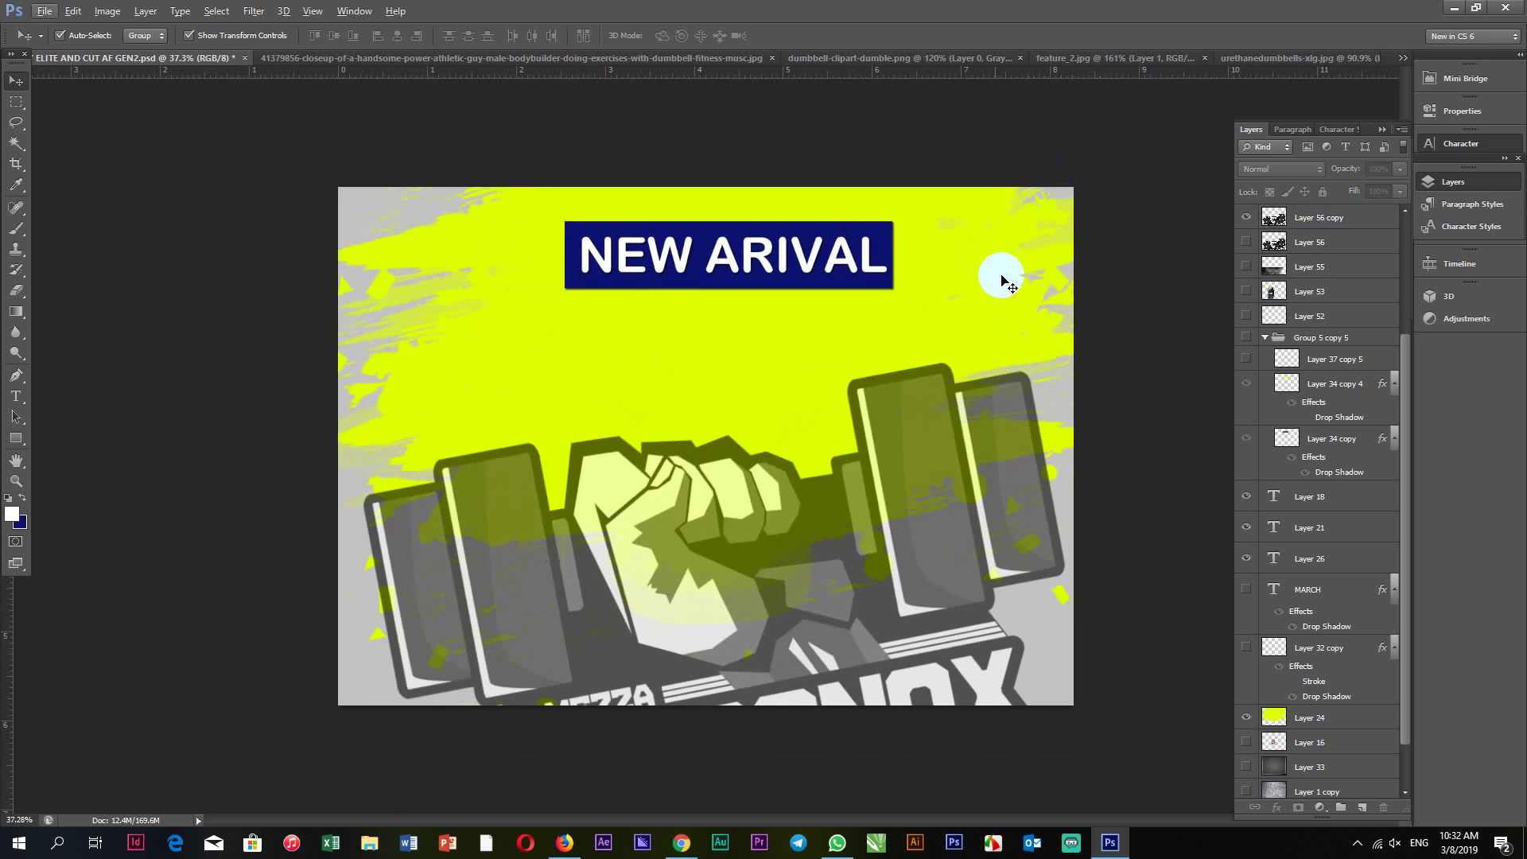
scroll(1002, 278, "up", 1)
scroll(1029, 249, "up", 1)
scroll(1039, 249, "down", 1)
scroll(1042, 248, "up", 2)
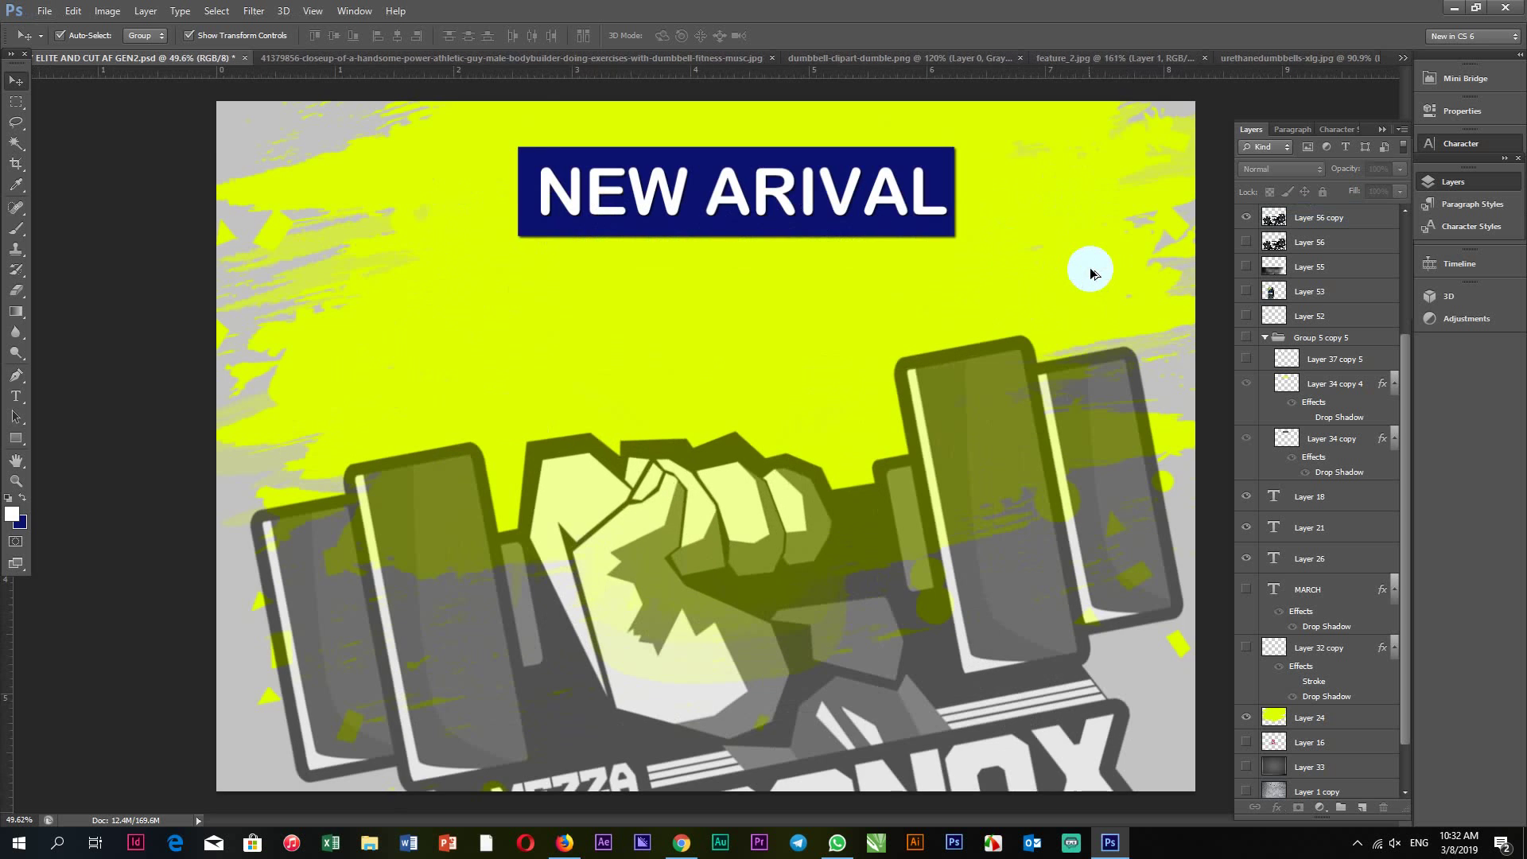
scroll(1090, 272, "down", 1)
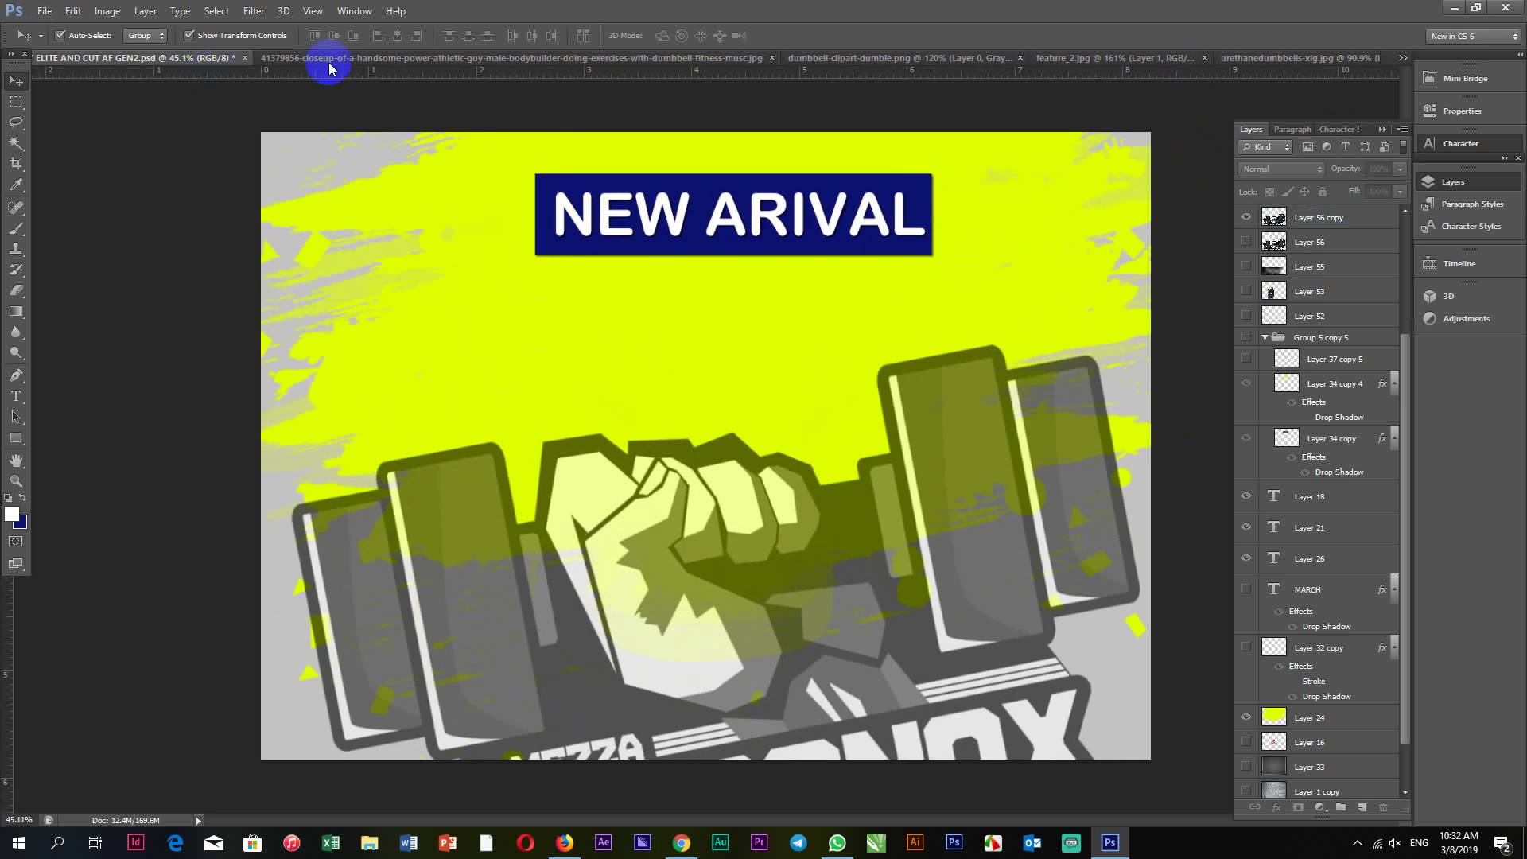
Open DBchest-1440x684.jpg from the Desktop and duplicate its background onto Layer 1.
left_click(35, 18)
left_click(64, 46)
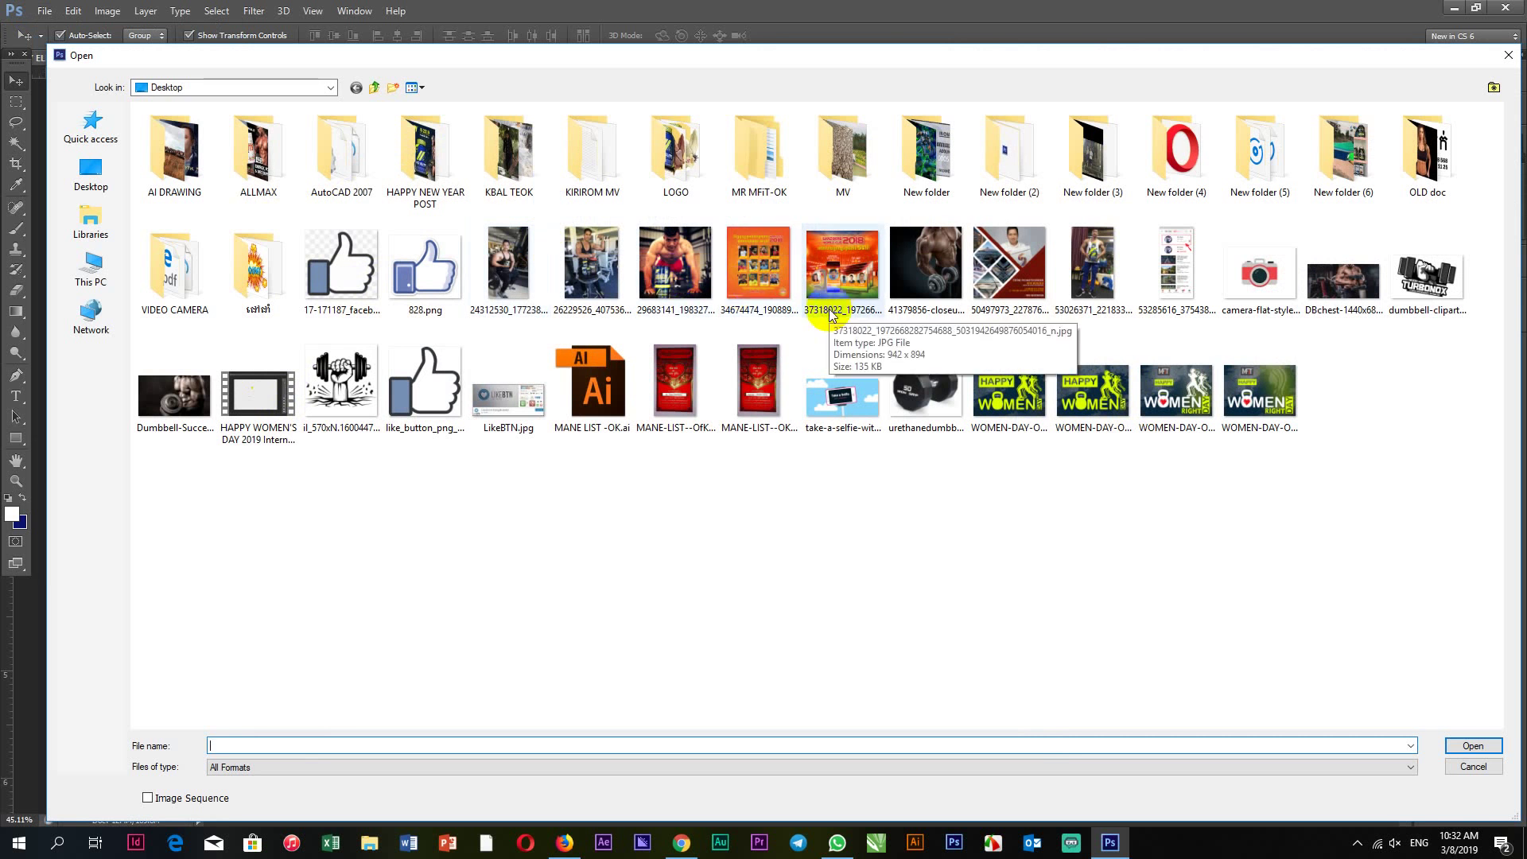
left_click(365, 381)
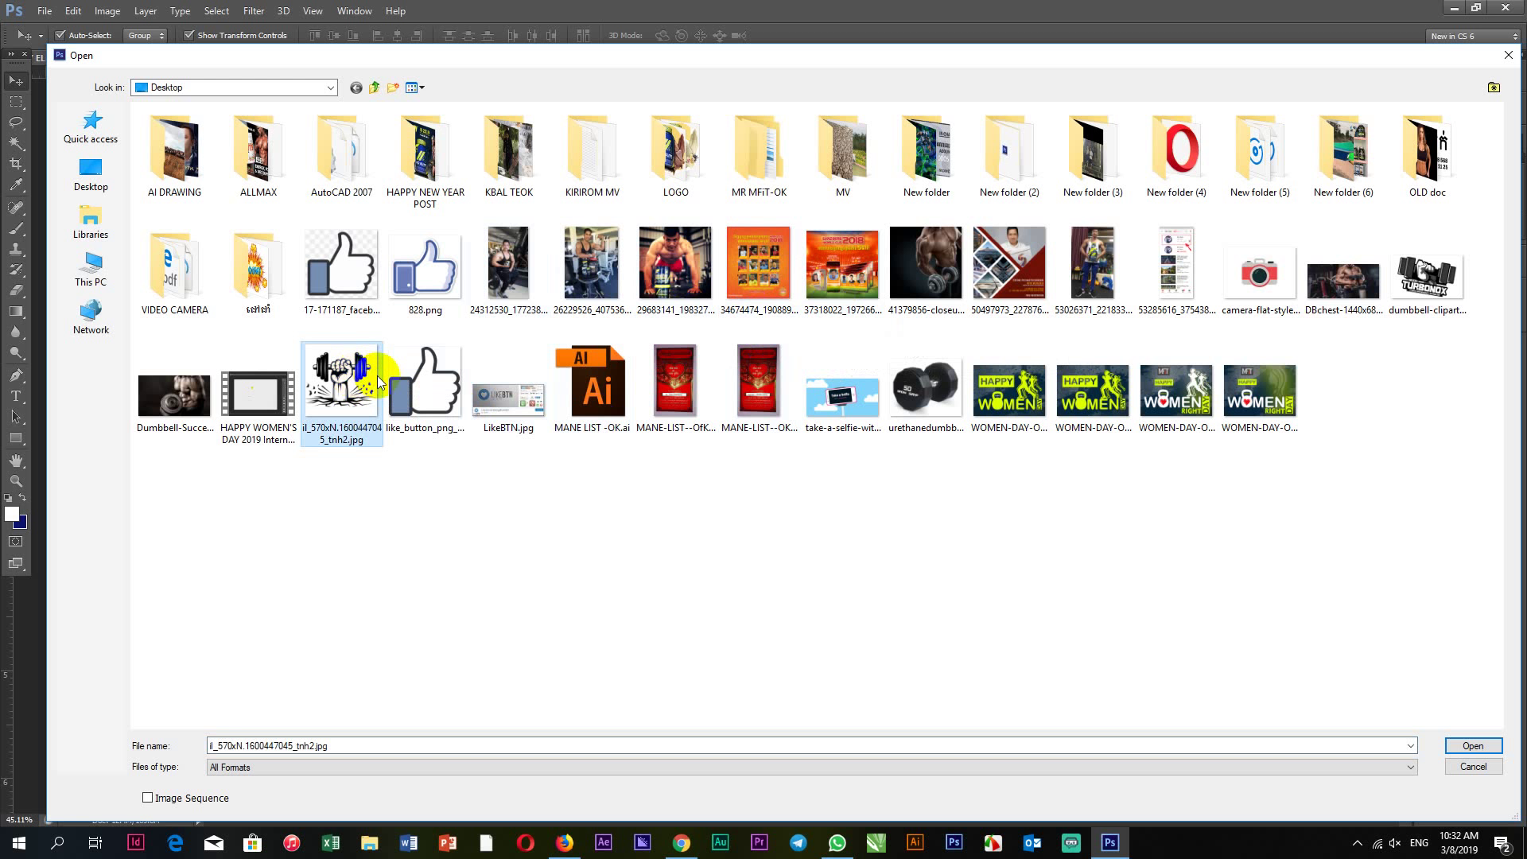
double_click(1342, 278)
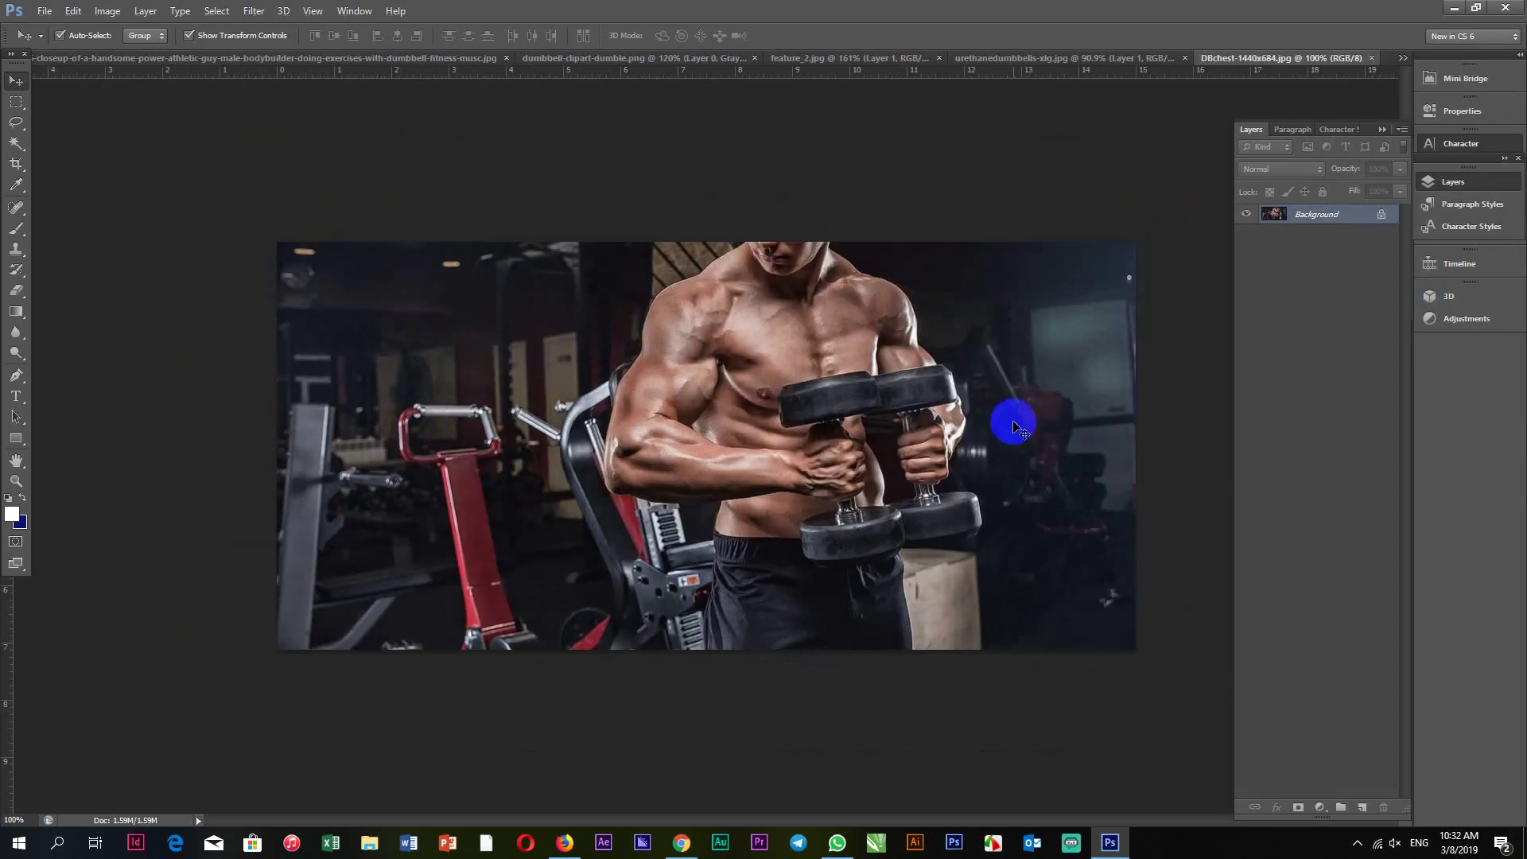
key("ctrl+j")
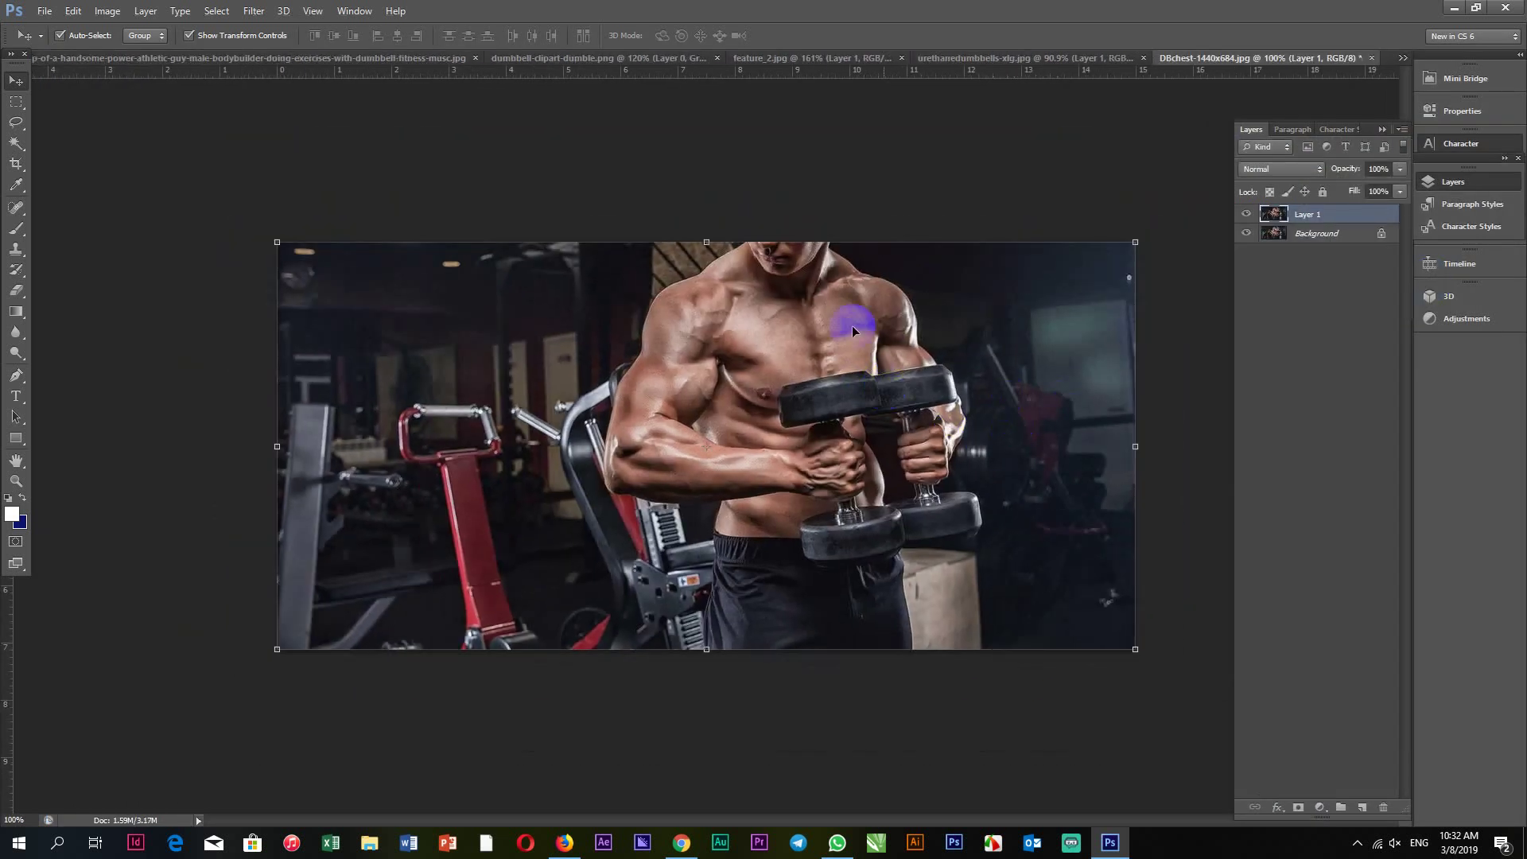
Bring the gym photo into the poster and scale it to about 367%.
mouse_move(851, 329)
left_mouse_down()
mouse_move(94, 54)
mouse_move(714, 383)
left_mouse_up()
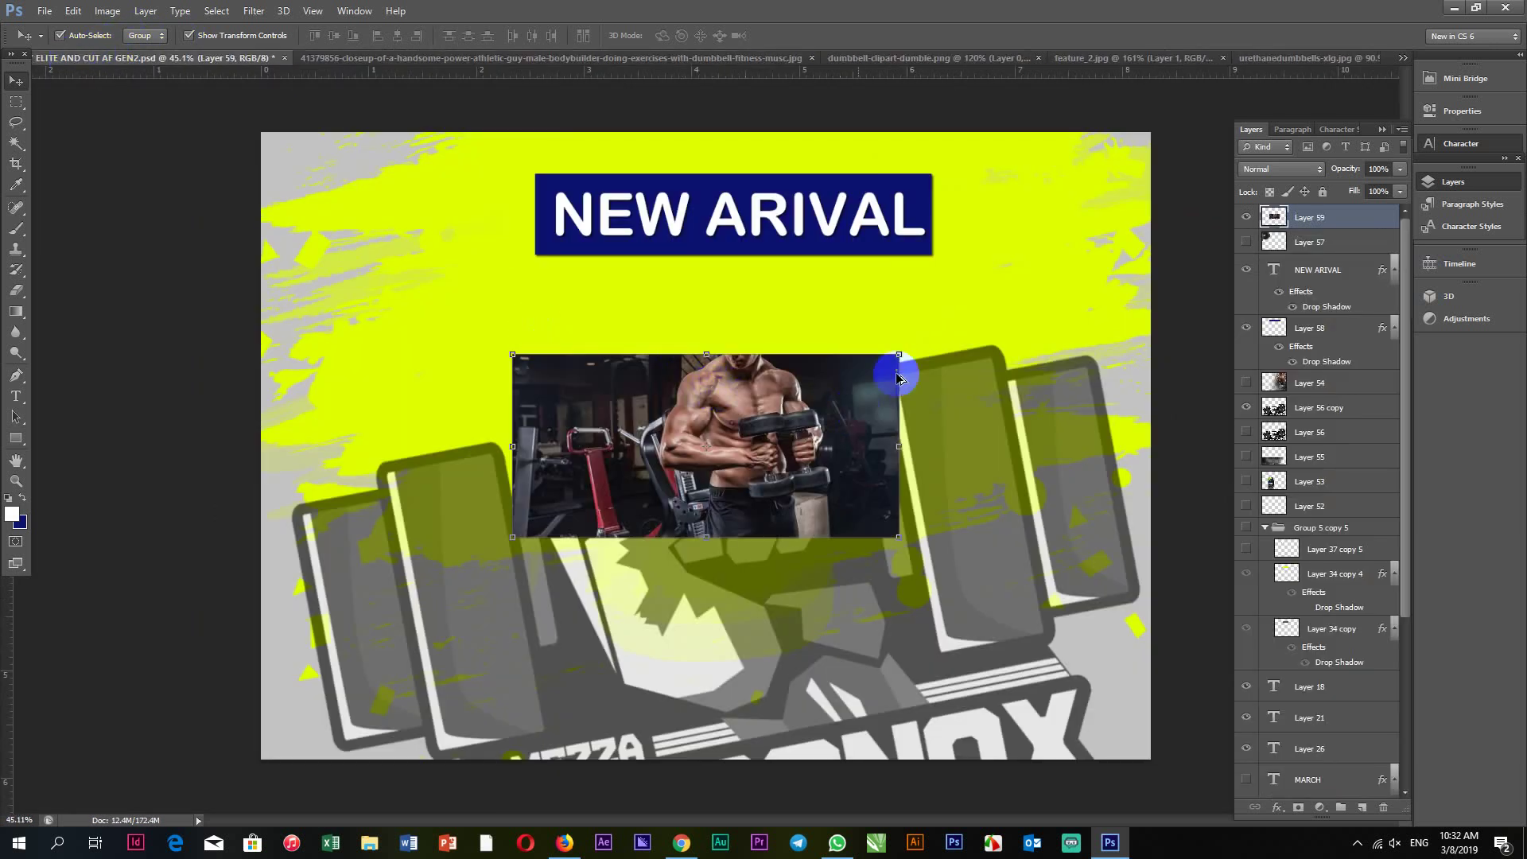
left_click_drag(899, 354, 1161, 227)
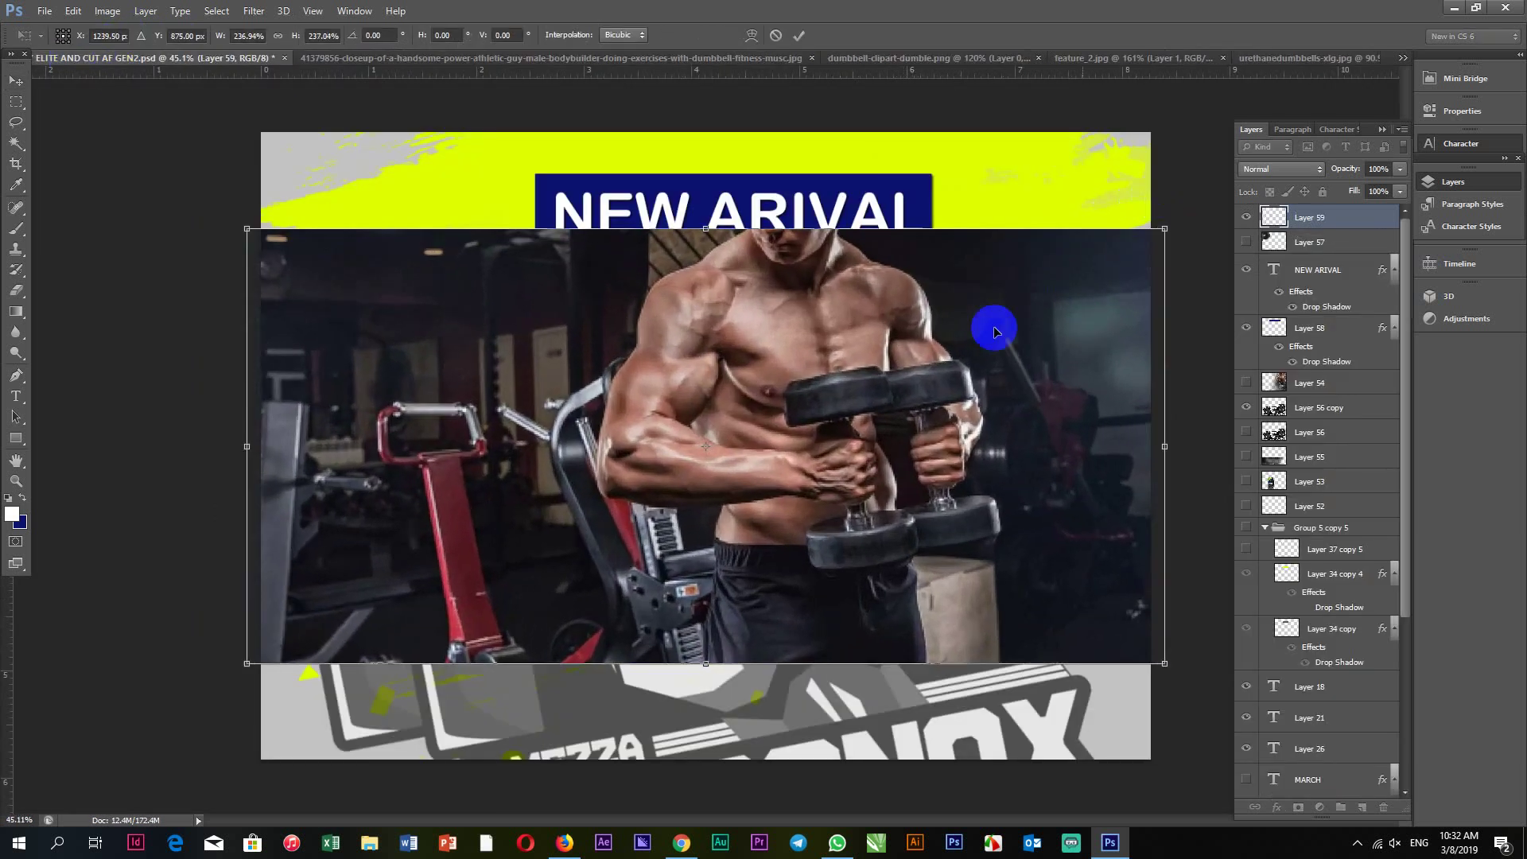
mouse_move(992, 327)
left_mouse_down()
mouse_move(636, 511)
mouse_move(564, 476)
left_mouse_up()
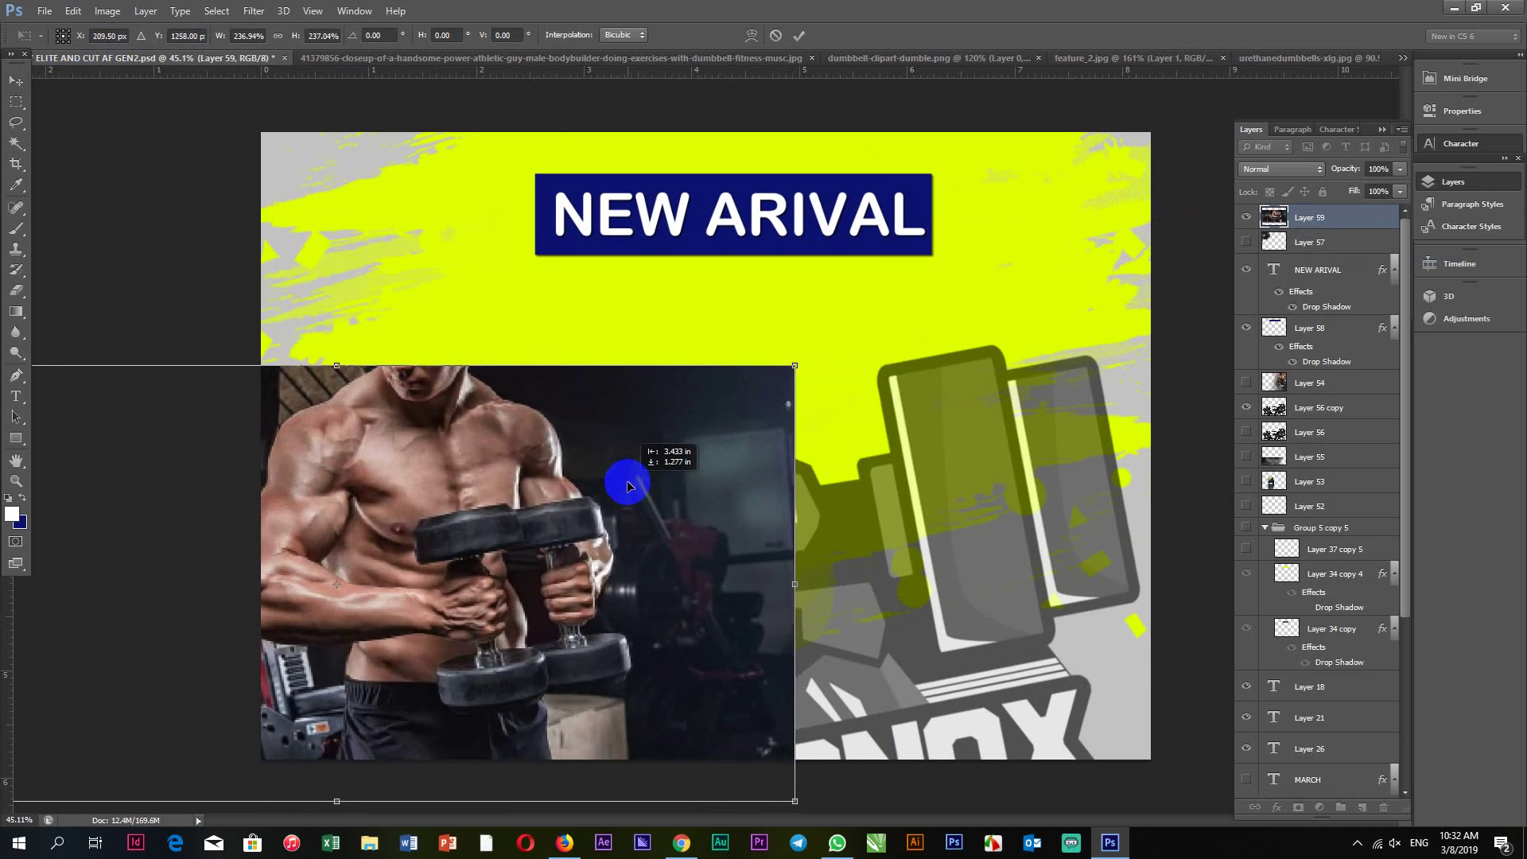
key("ctrl+minus")
left_click_drag(780, 379, 1185, 174)
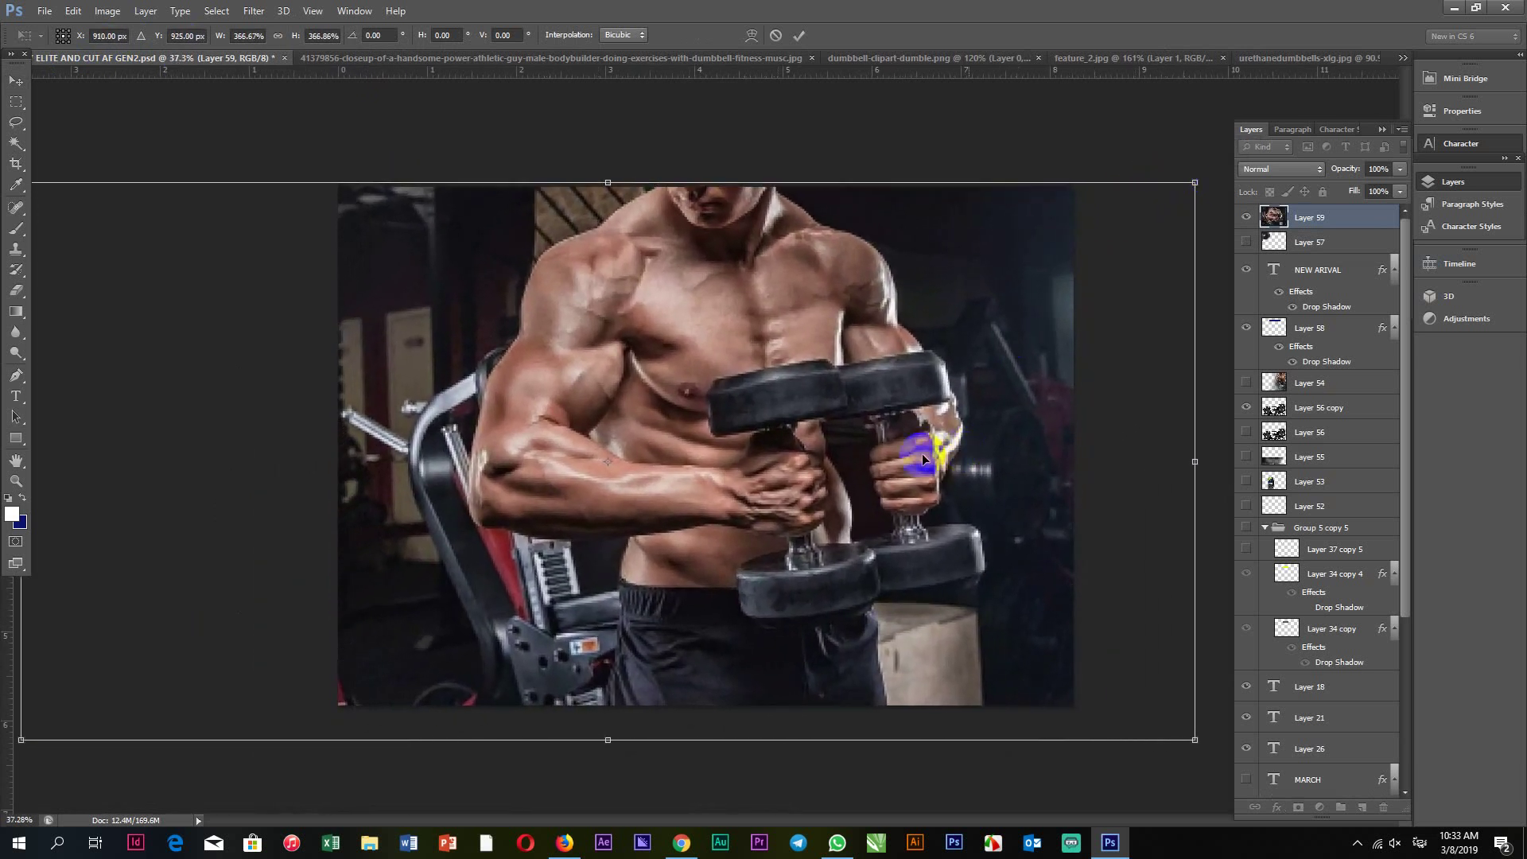
mouse_move(922, 453)
left_mouse_down()
mouse_move(782, 456)
mouse_move(829, 464)
mouse_move(815, 461)
left_mouse_up()
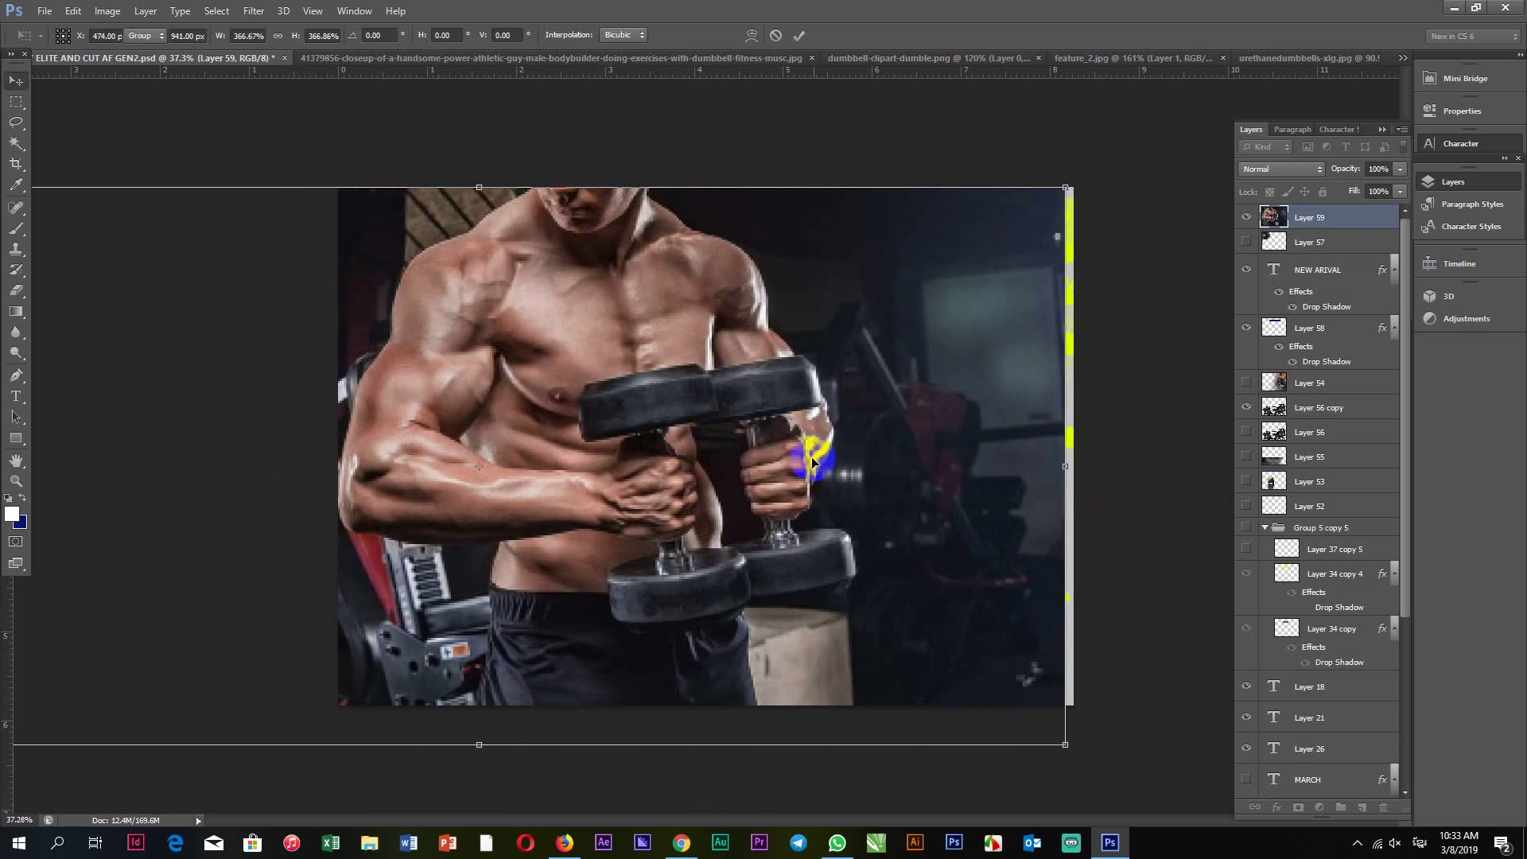
key("Return")
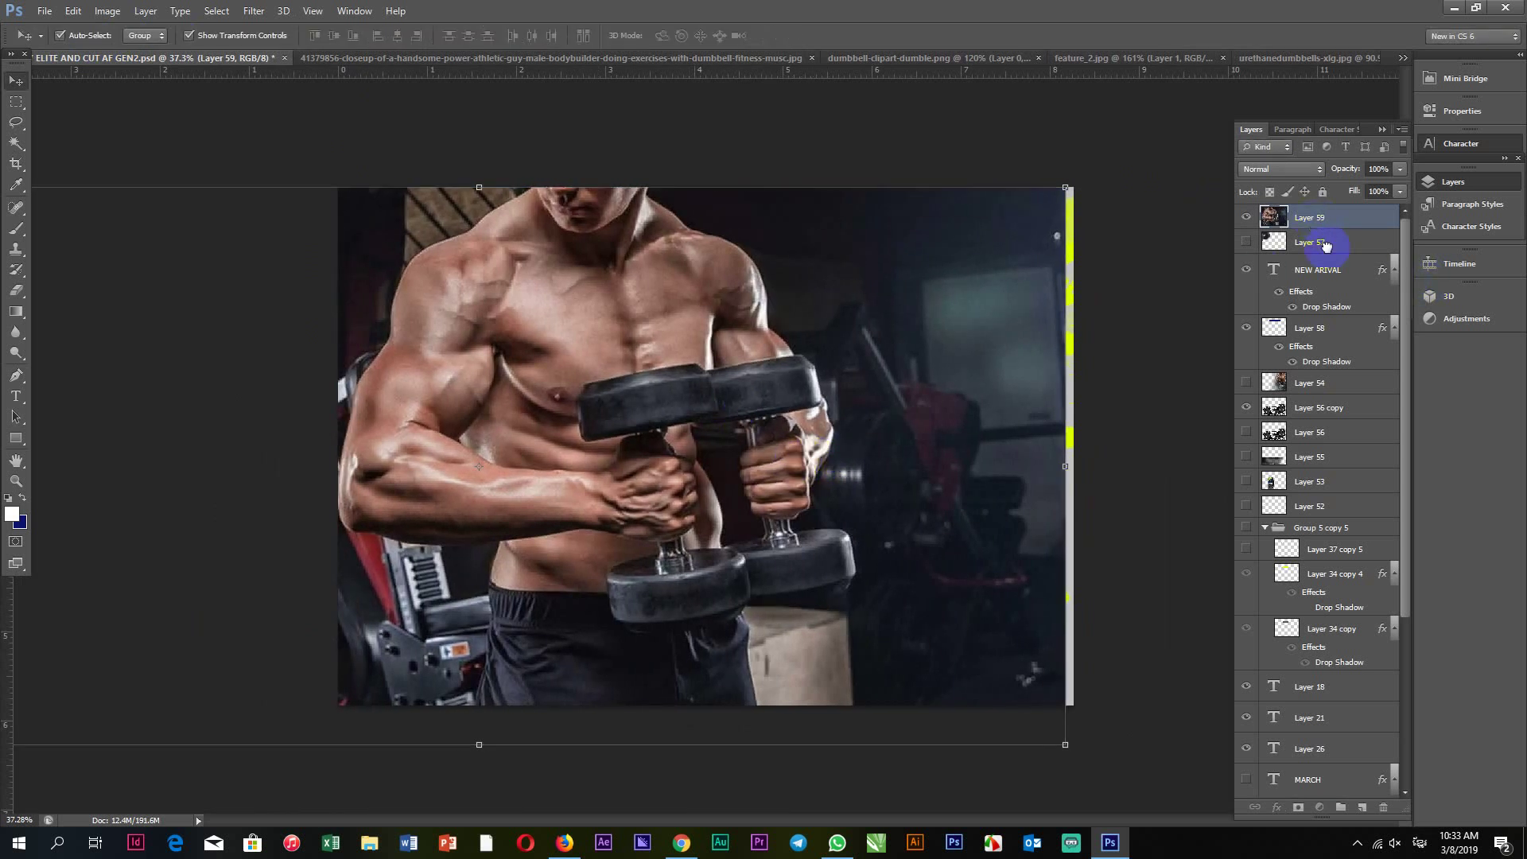
Place the photo layer beneath Layer 58 and shift it left.
left_click_drag(1326, 245, 1320, 367)
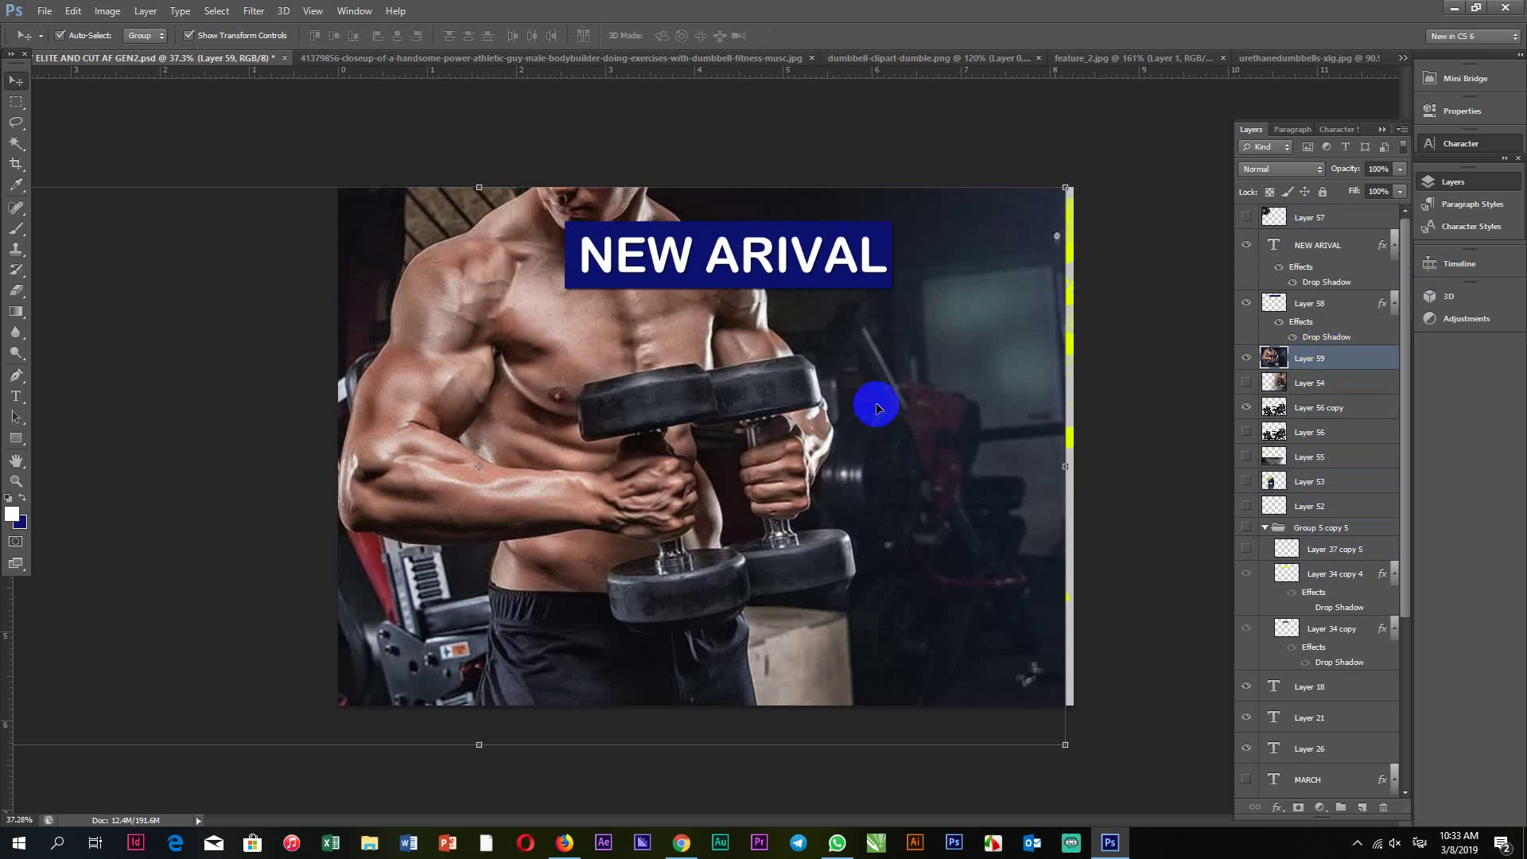
scroll(775, 395, "down", 2)
left_click_drag(748, 383, 632, 385)
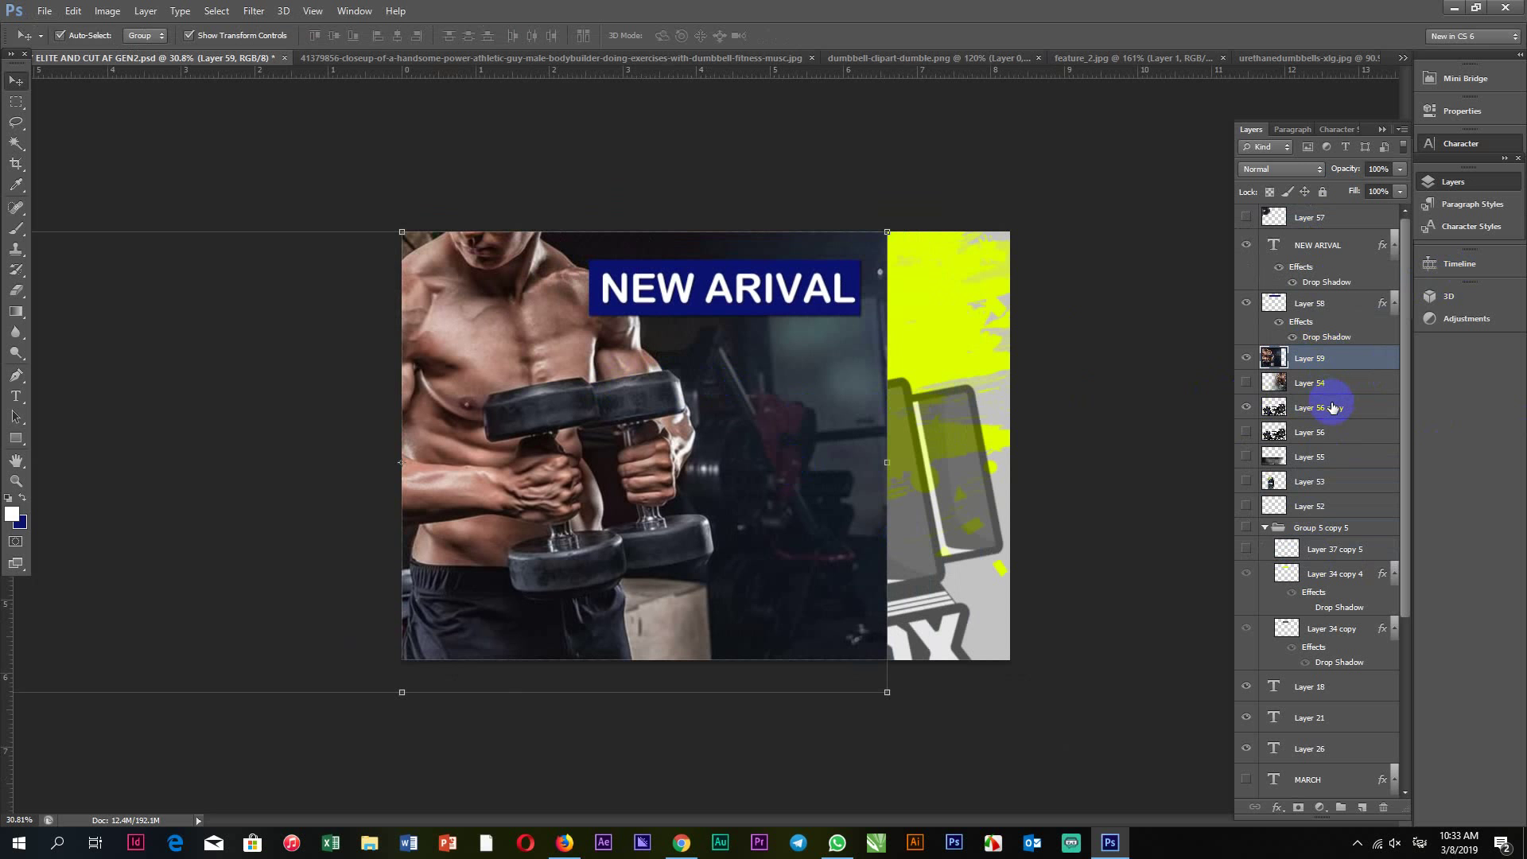
Put the photo beneath Layer 56 copy and erase its right side at 77% eraser opacity.
left_click_drag(1320, 399, 1316, 419)
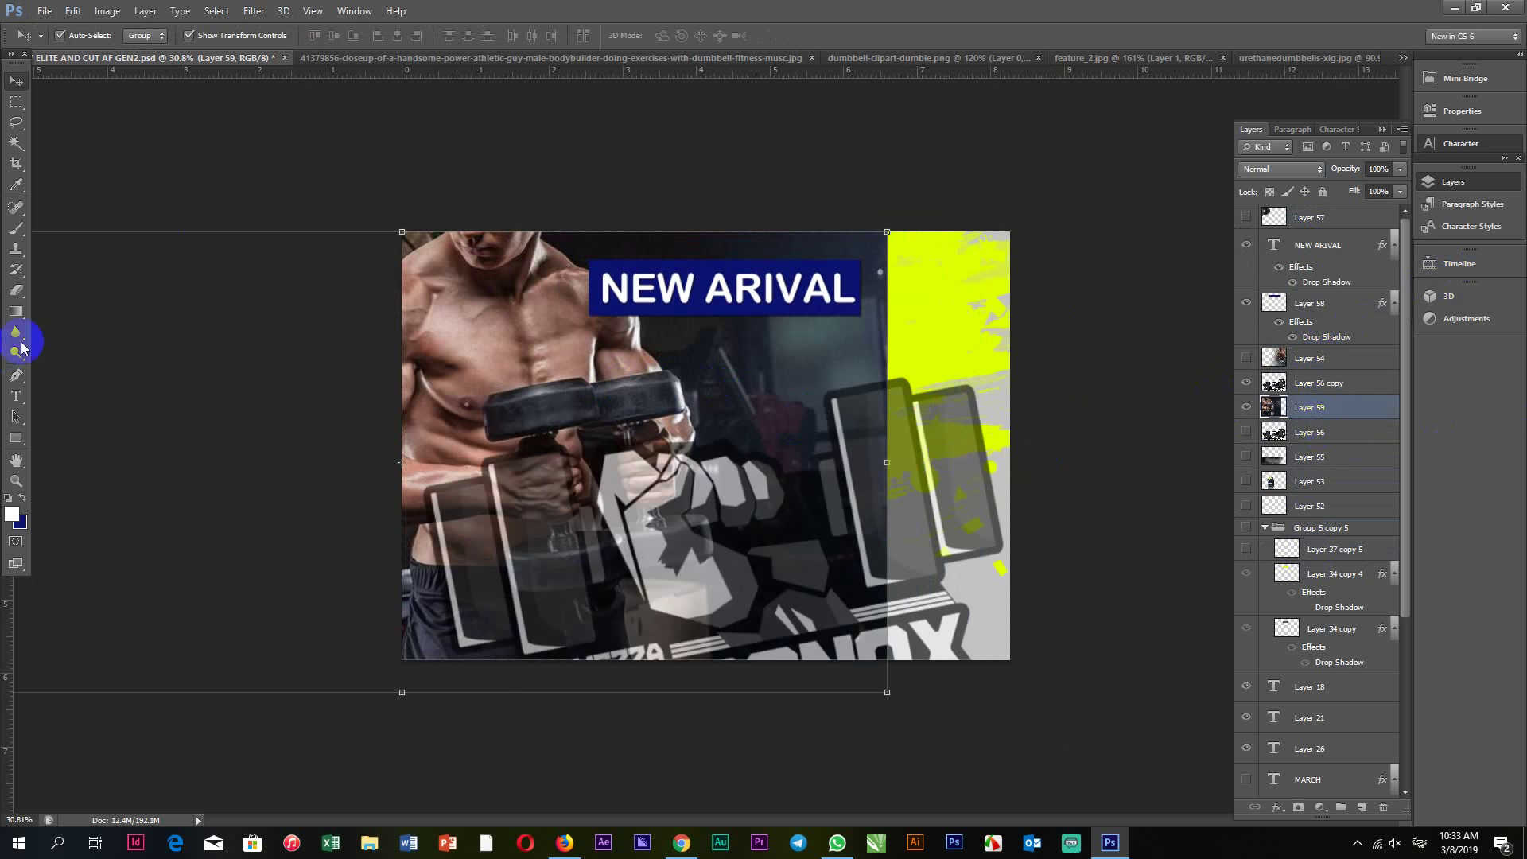
left_click(19, 296)
mouse_move(844, 184)
left_mouse_down()
mouse_move(858, 334)
mouse_move(578, 163)
mouse_move(578, 176)
mouse_move(850, 281)
mouse_move(840, 215)
mouse_move(870, 382)
mouse_move(850, 636)
mouse_move(544, 613)
mouse_move(879, 614)
mouse_move(868, 195)
mouse_move(865, 214)
left_mouse_up()
left_click(252, 35)
left_click(269, 36)
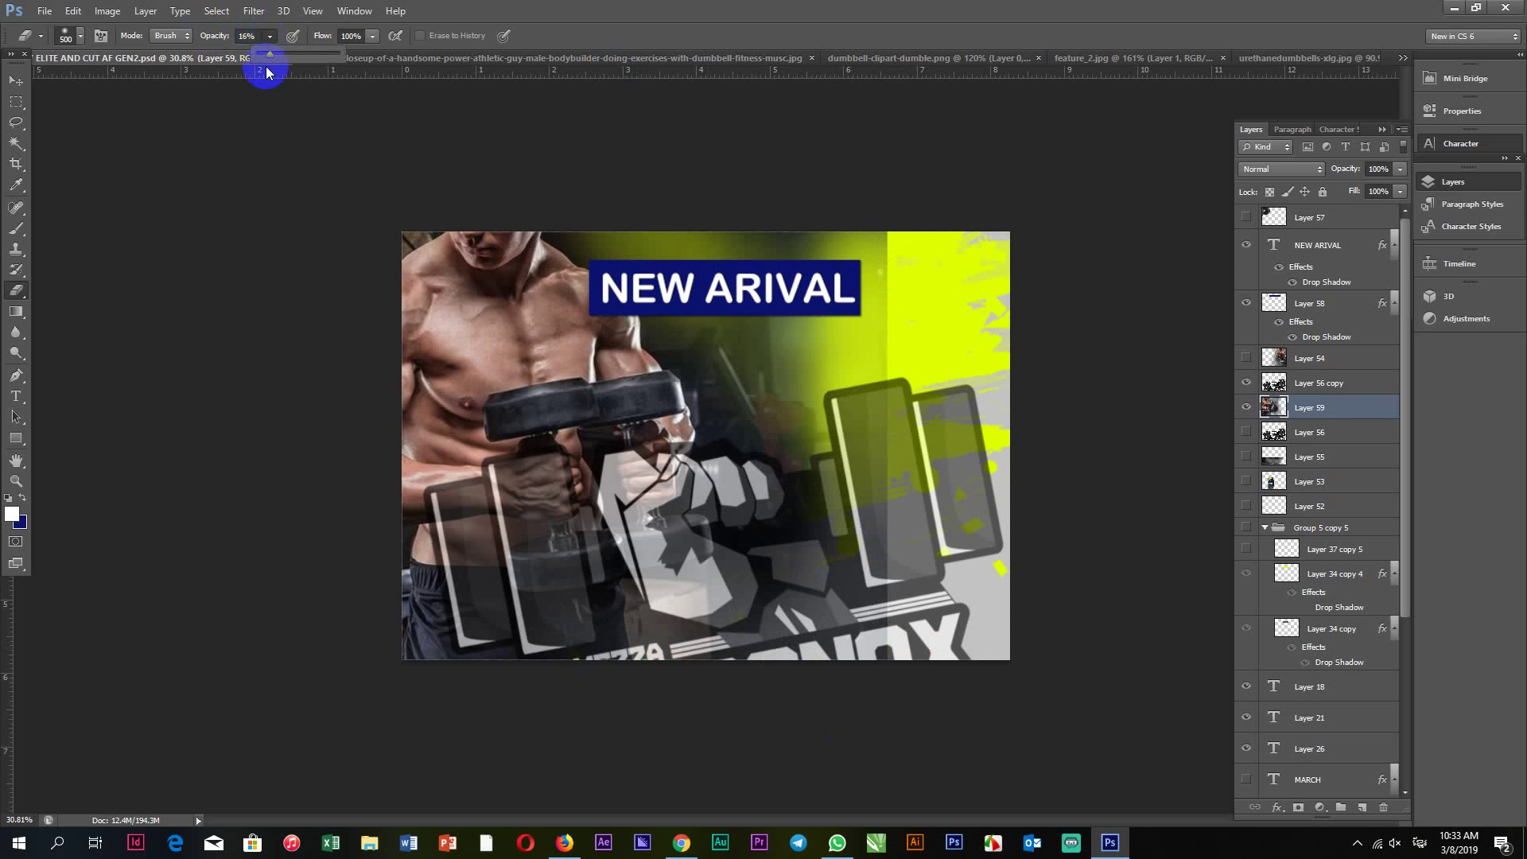
left_click_drag(318, 57, 362, 57)
left_click_drag(895, 253, 875, 366)
left_click_drag(858, 517, 871, 189)
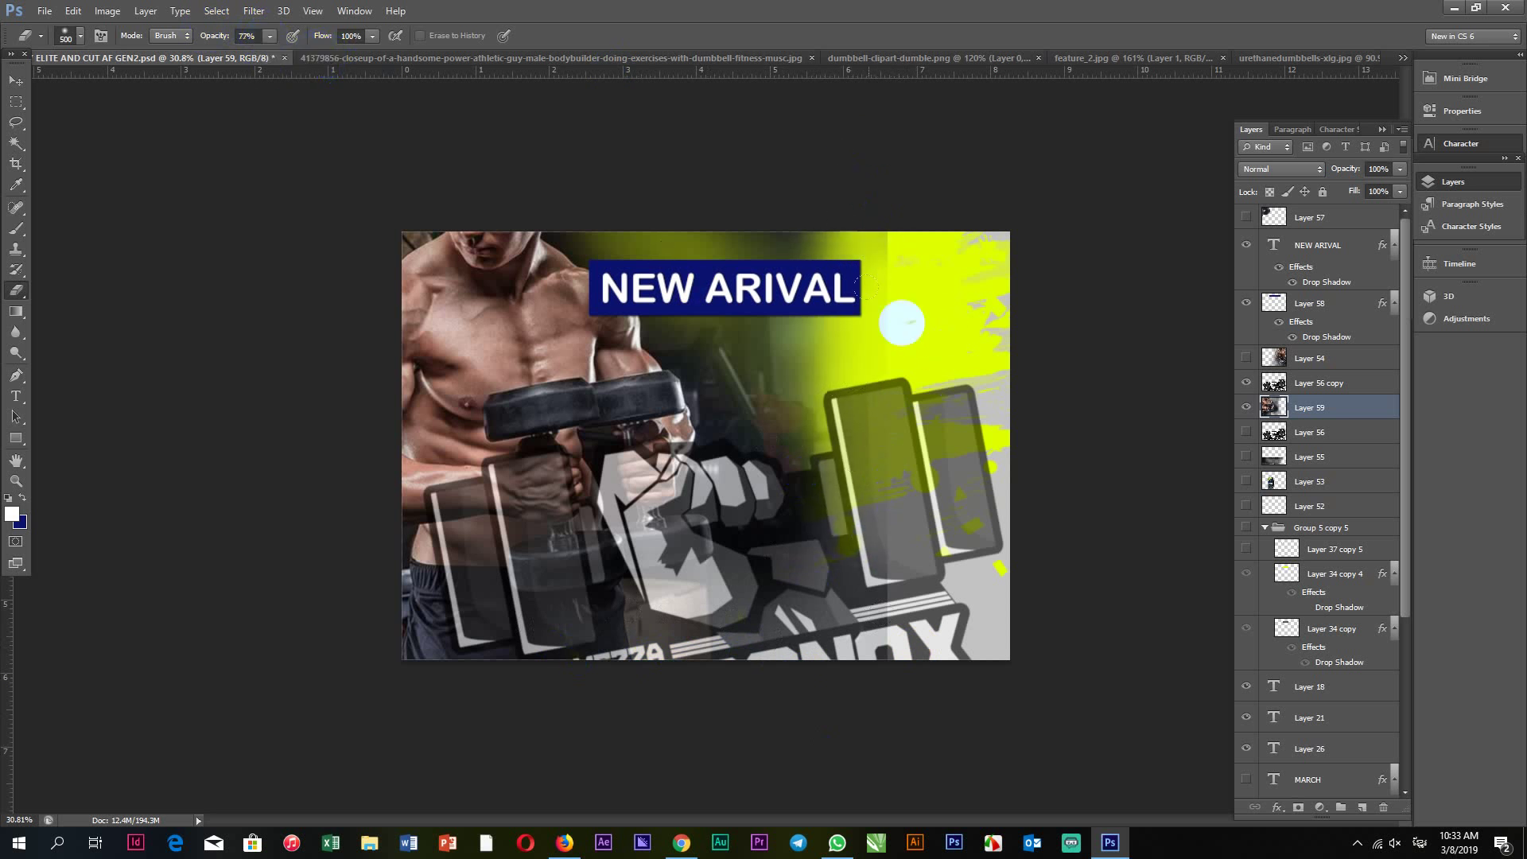
mouse_move(901, 322)
left_mouse_down()
mouse_move(660, 229)
mouse_move(795, 477)
mouse_move(801, 580)
mouse_move(385, 664)
mouse_move(1128, 617)
mouse_move(344, 596)
mouse_move(260, 540)
left_mouse_up()
Move the gym photo slightly down on the poster.
scroll(397, 597, "down", 2)
scroll(546, 623, "down", 1)
key("v")
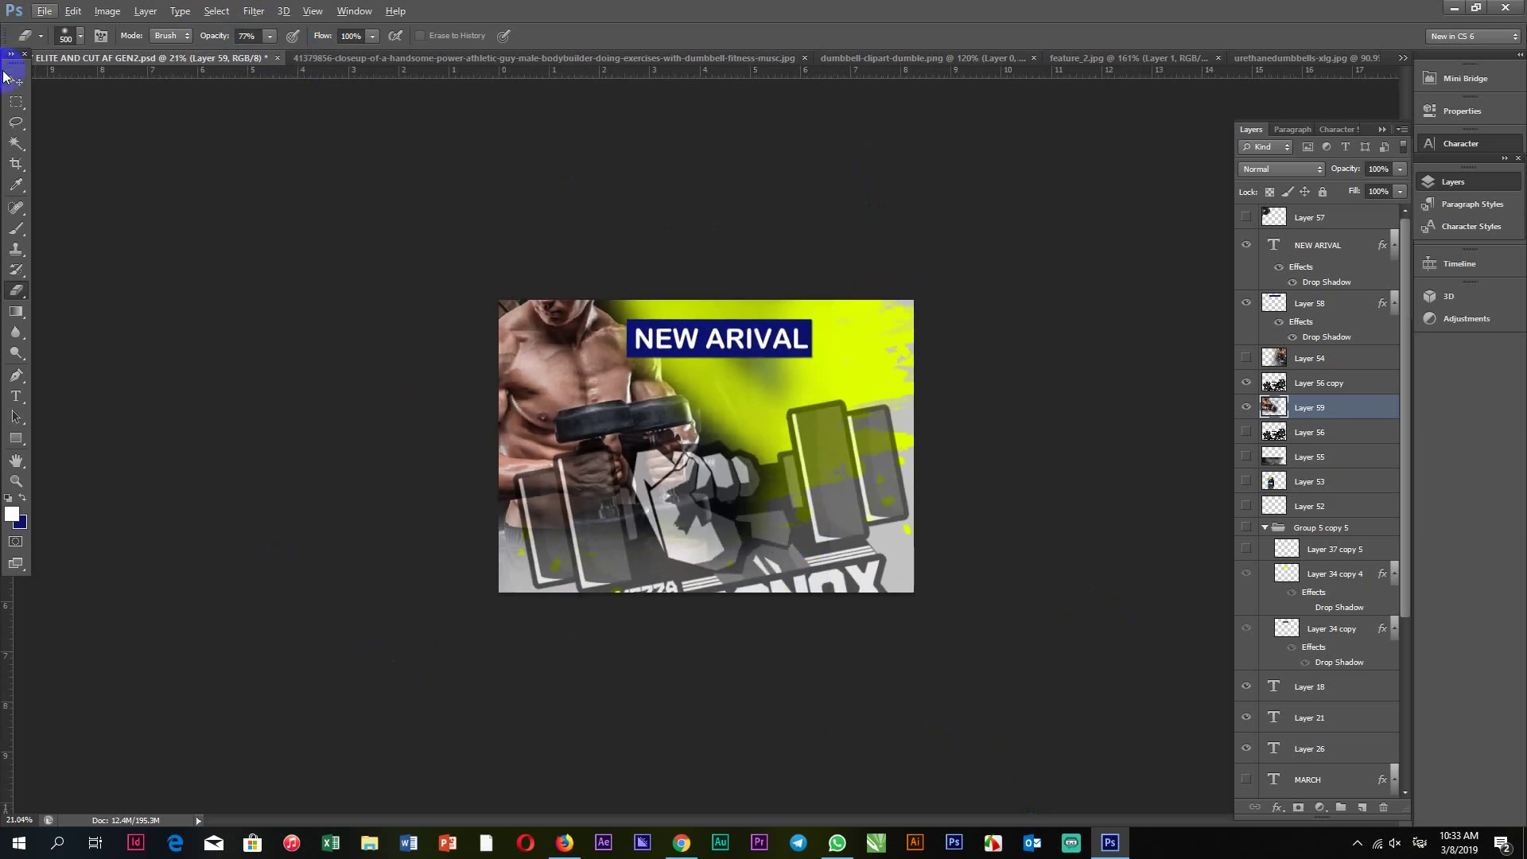
mouse_move(548, 395)
left_mouse_down()
mouse_move(548, 459)
mouse_move(626, 453)
left_mouse_up()
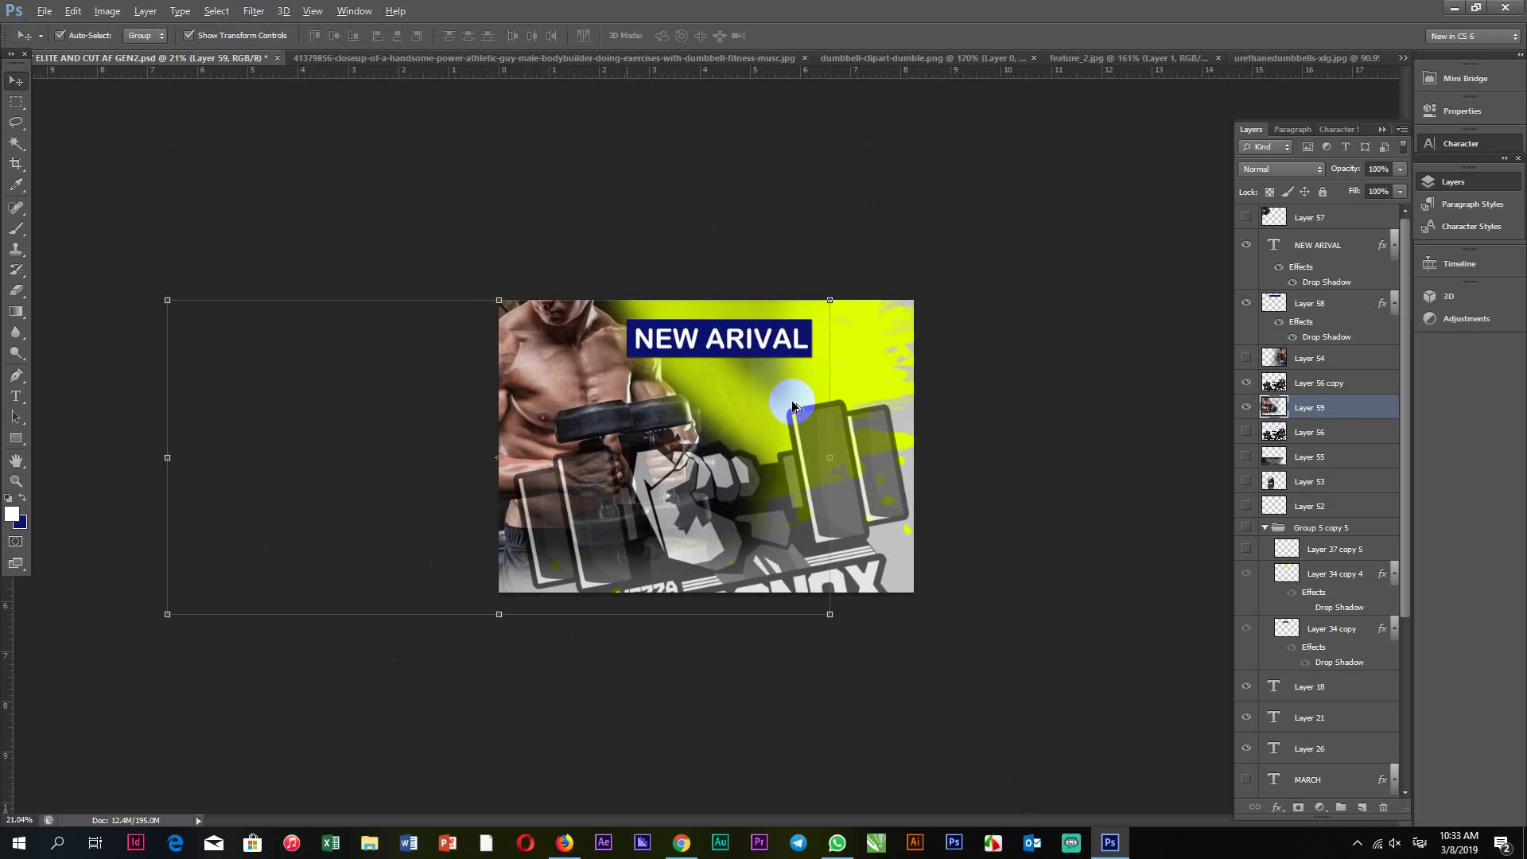
Hide Layer 59, zoom in, and select the NEW ARIVAL text together with Layer 58.
left_click(1242, 409)
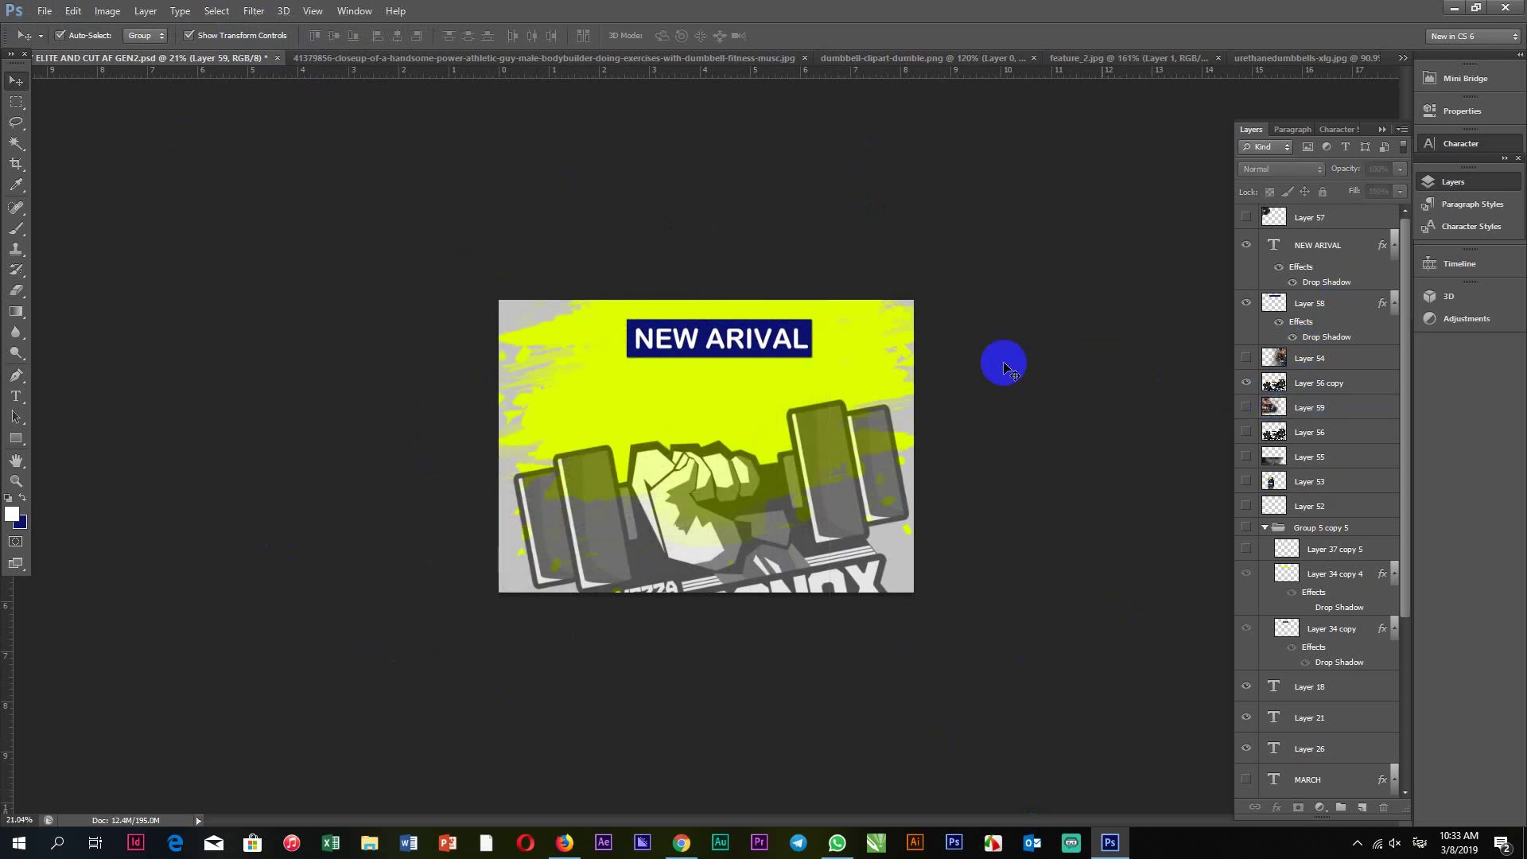
key("ctrl+plus")
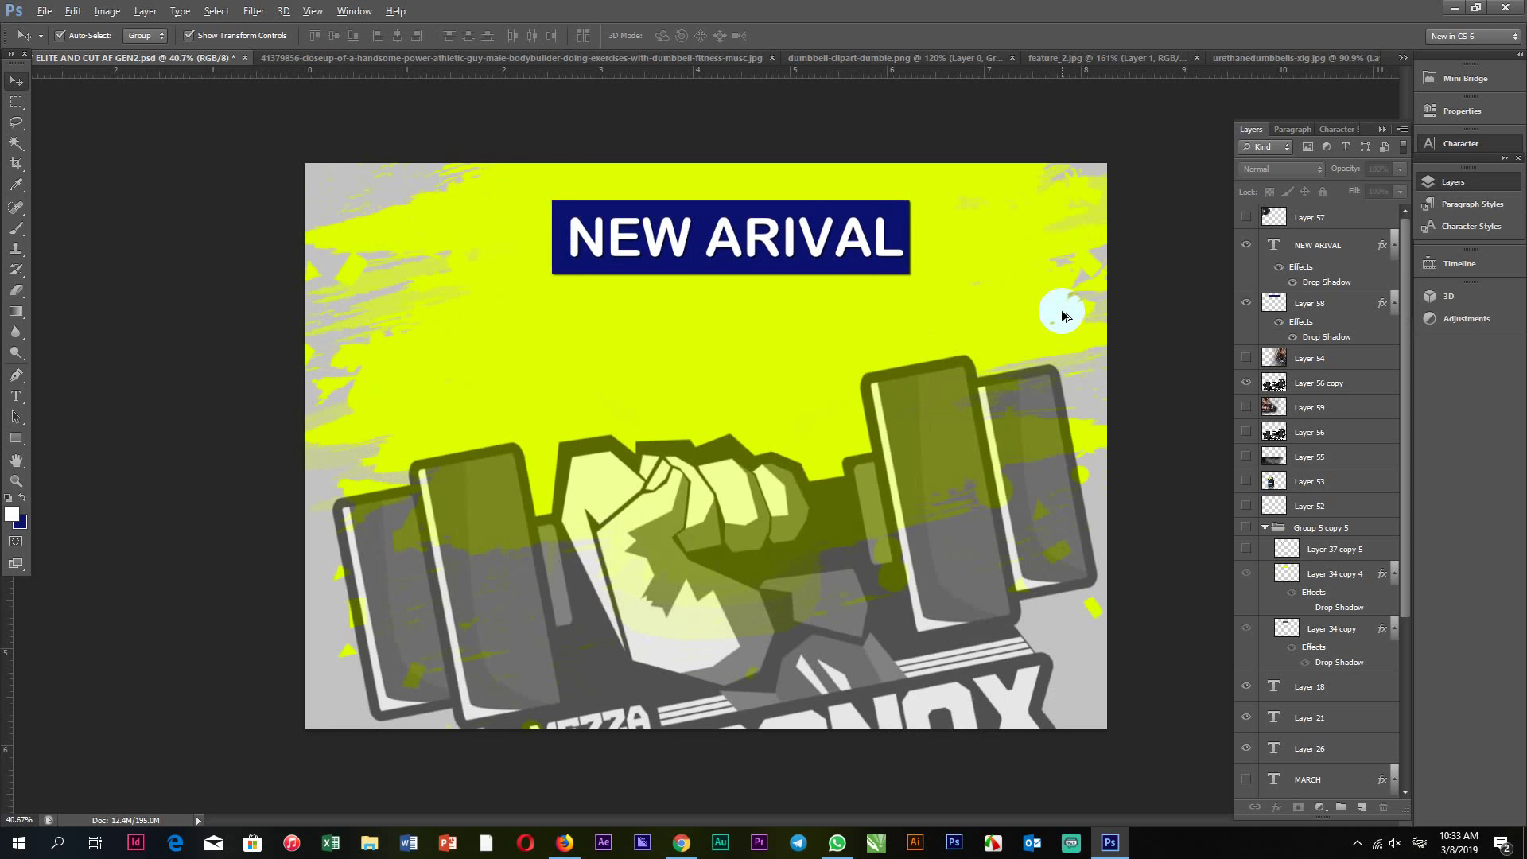
key("ctrl+plus")
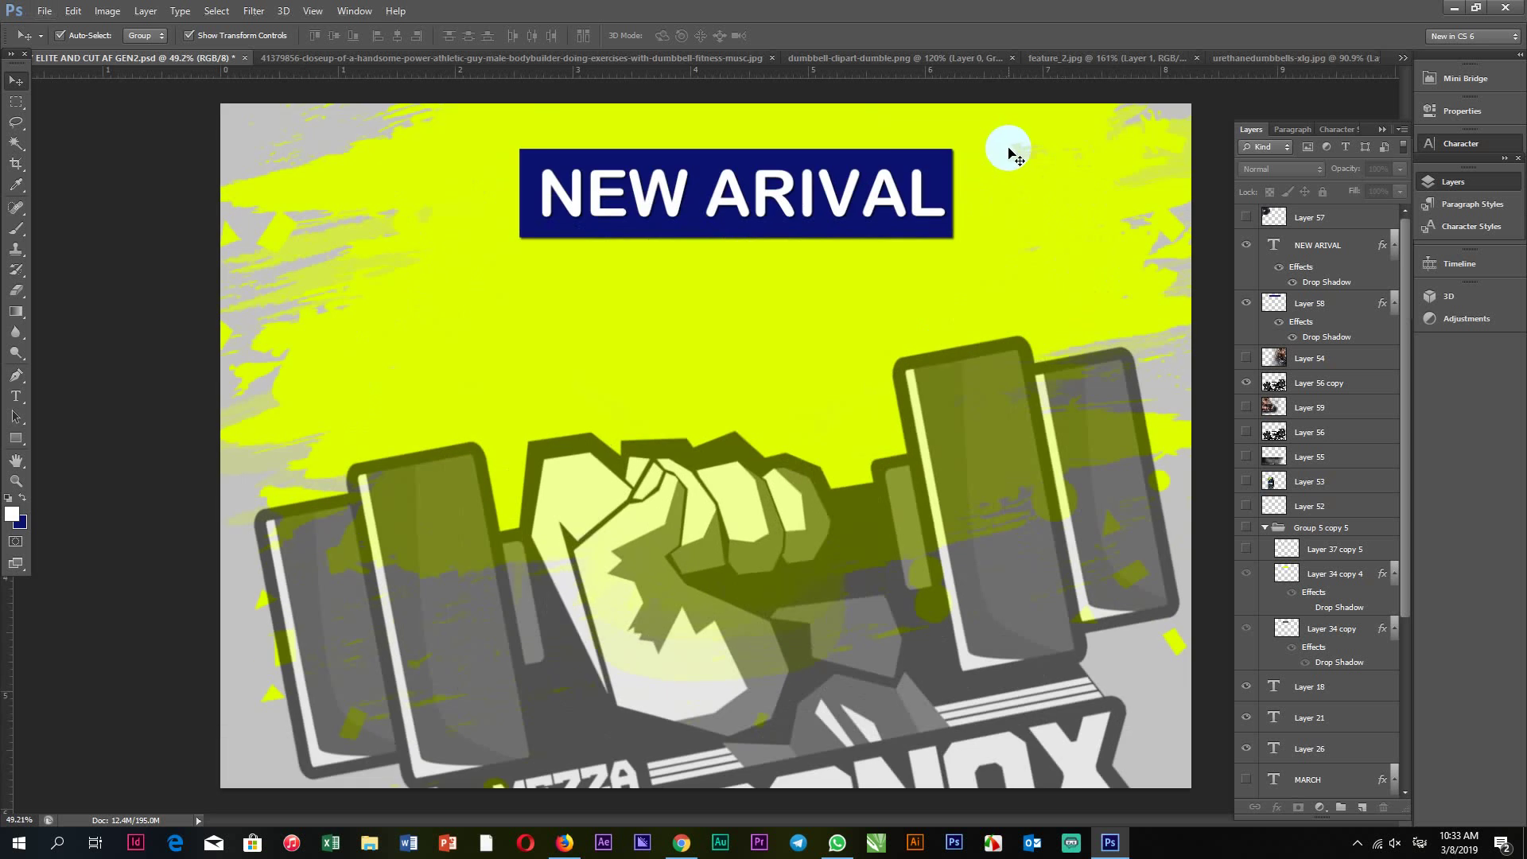
scroll(1083, 286, "down", 2)
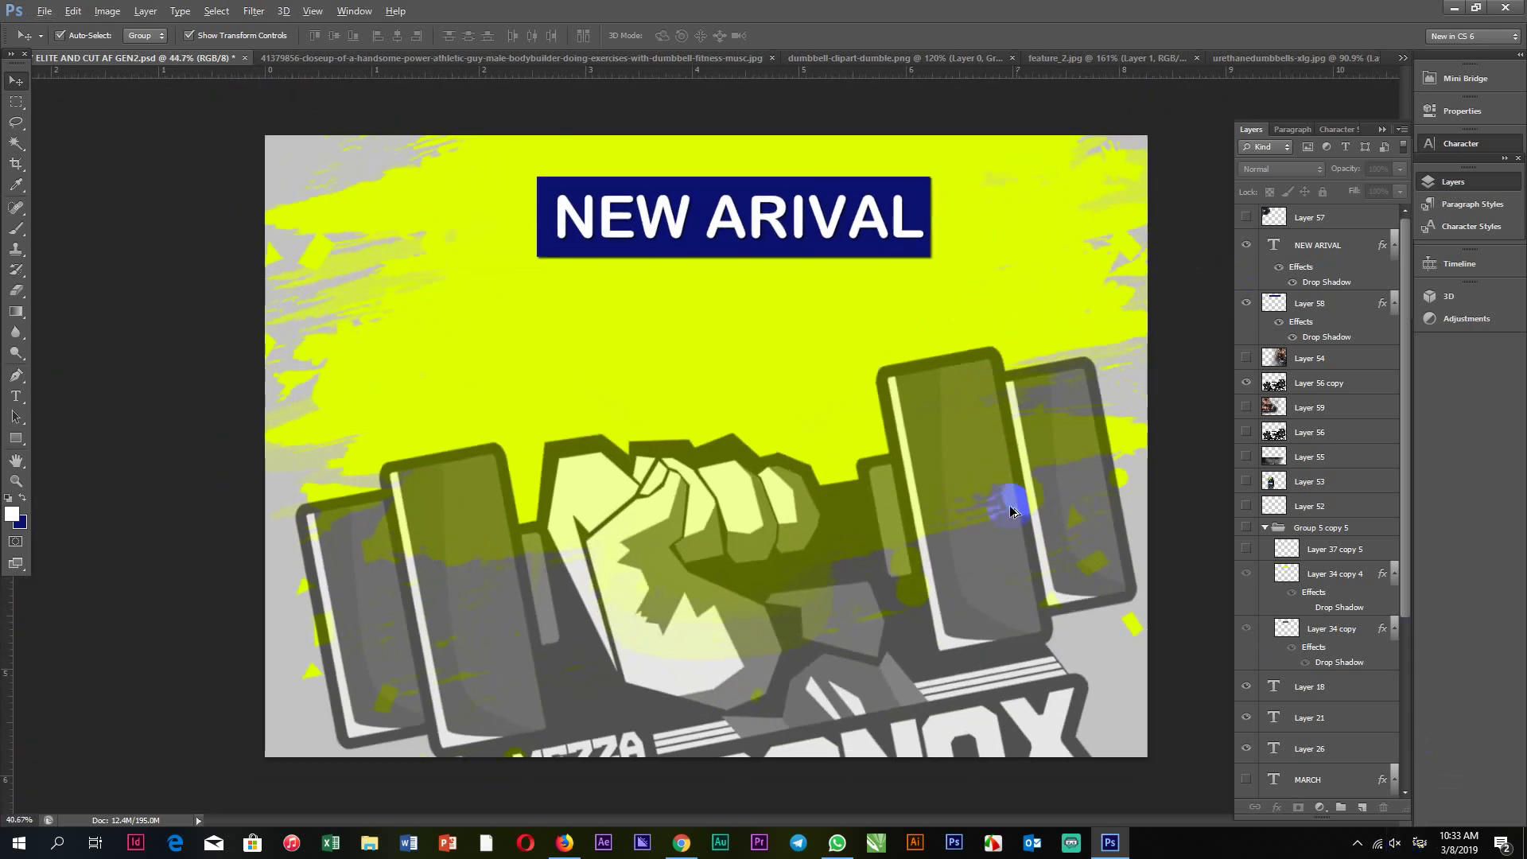
scroll(1009, 504, "down", 1)
left_click(835, 237)
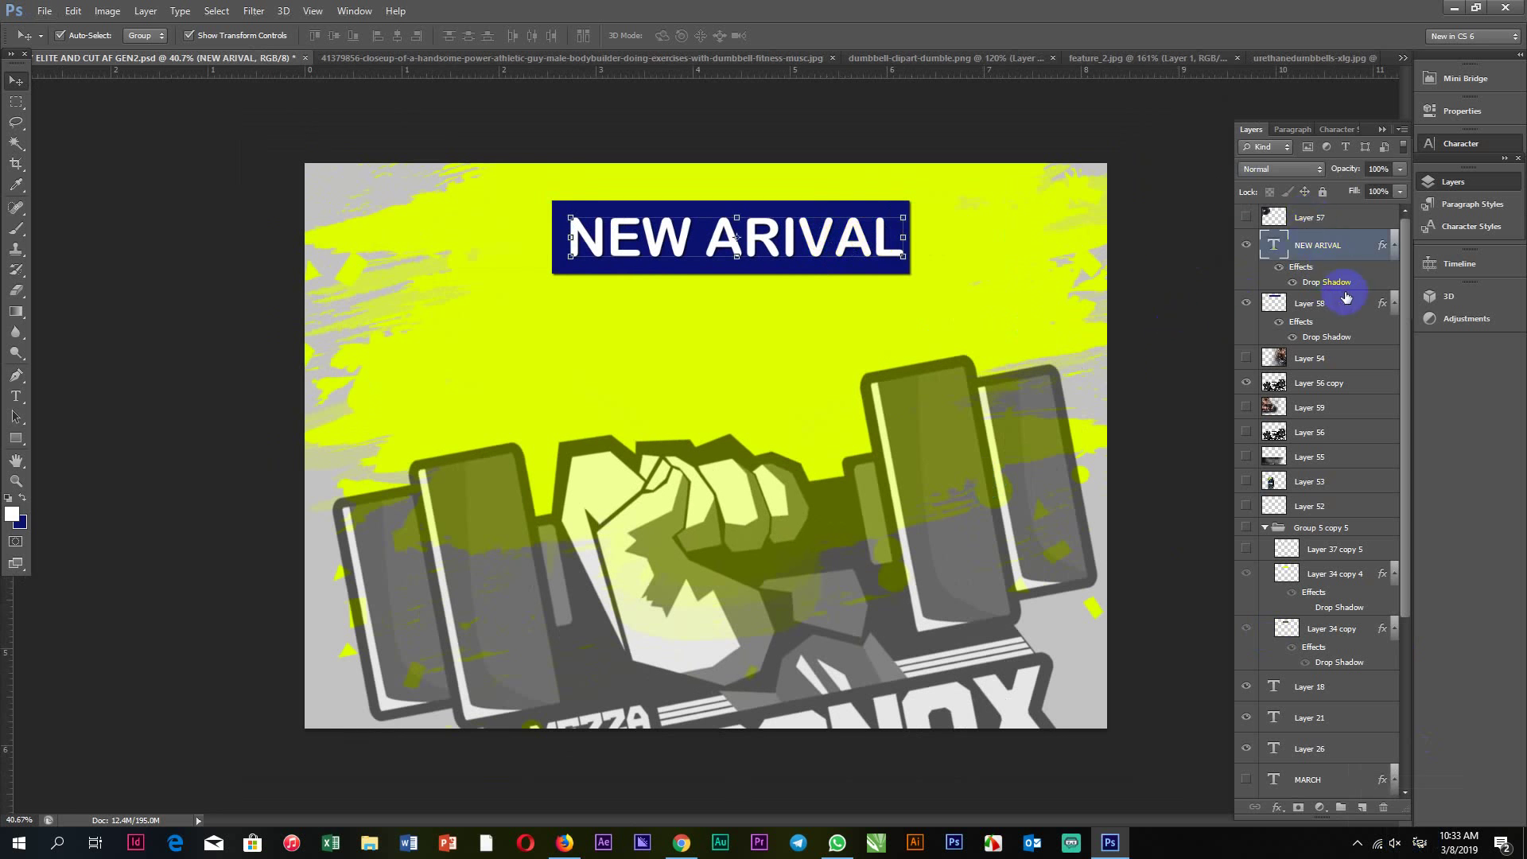
left_click(1326, 304, "ctrl")
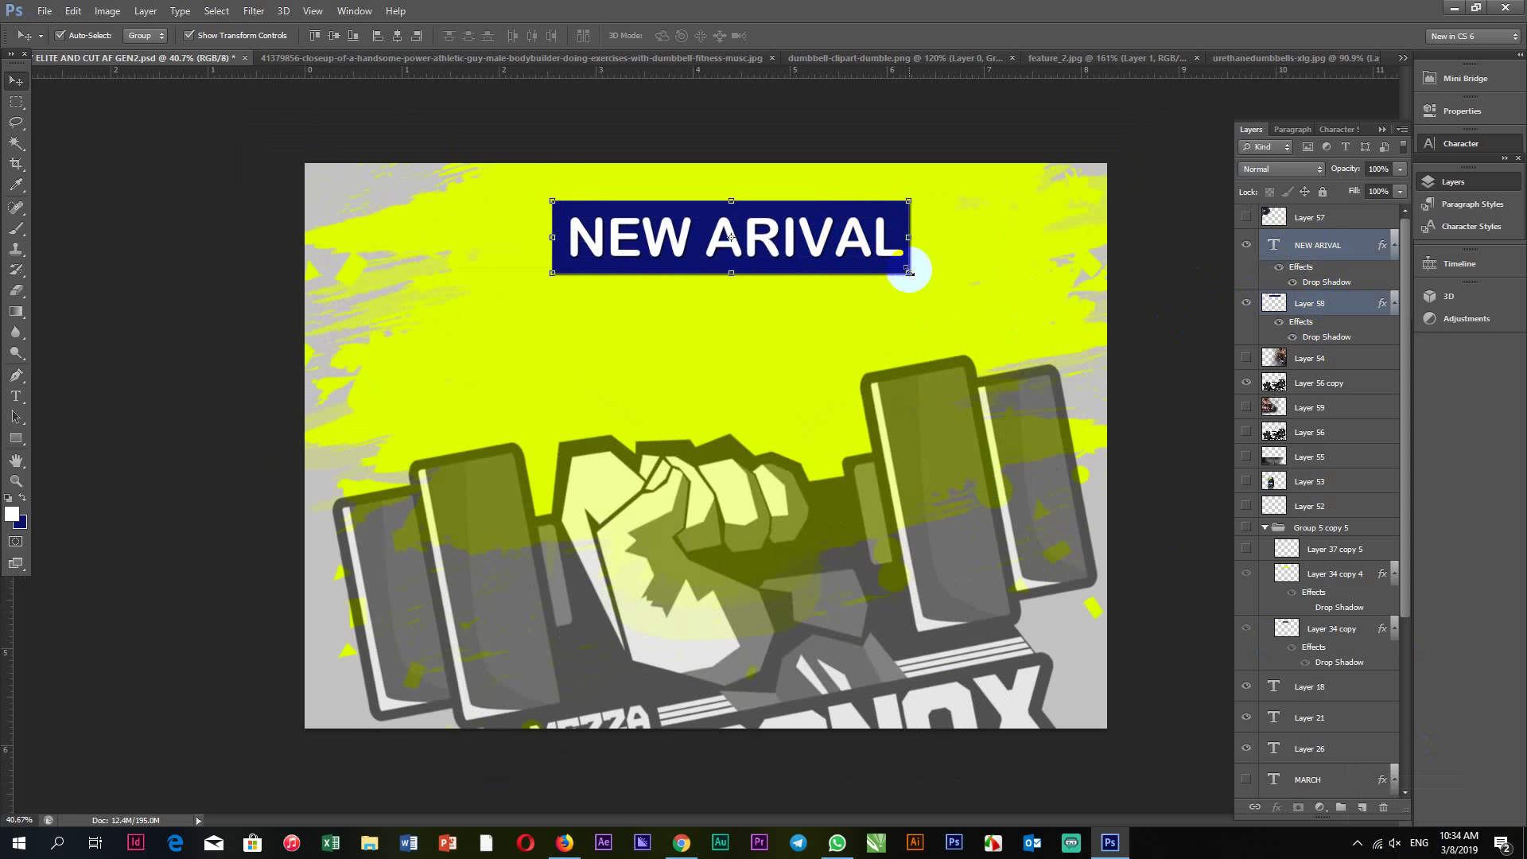
Scale the NEW ARIVAL text and blue rectangle up to about 162%.
left_click_drag(909, 272, 980, 318)
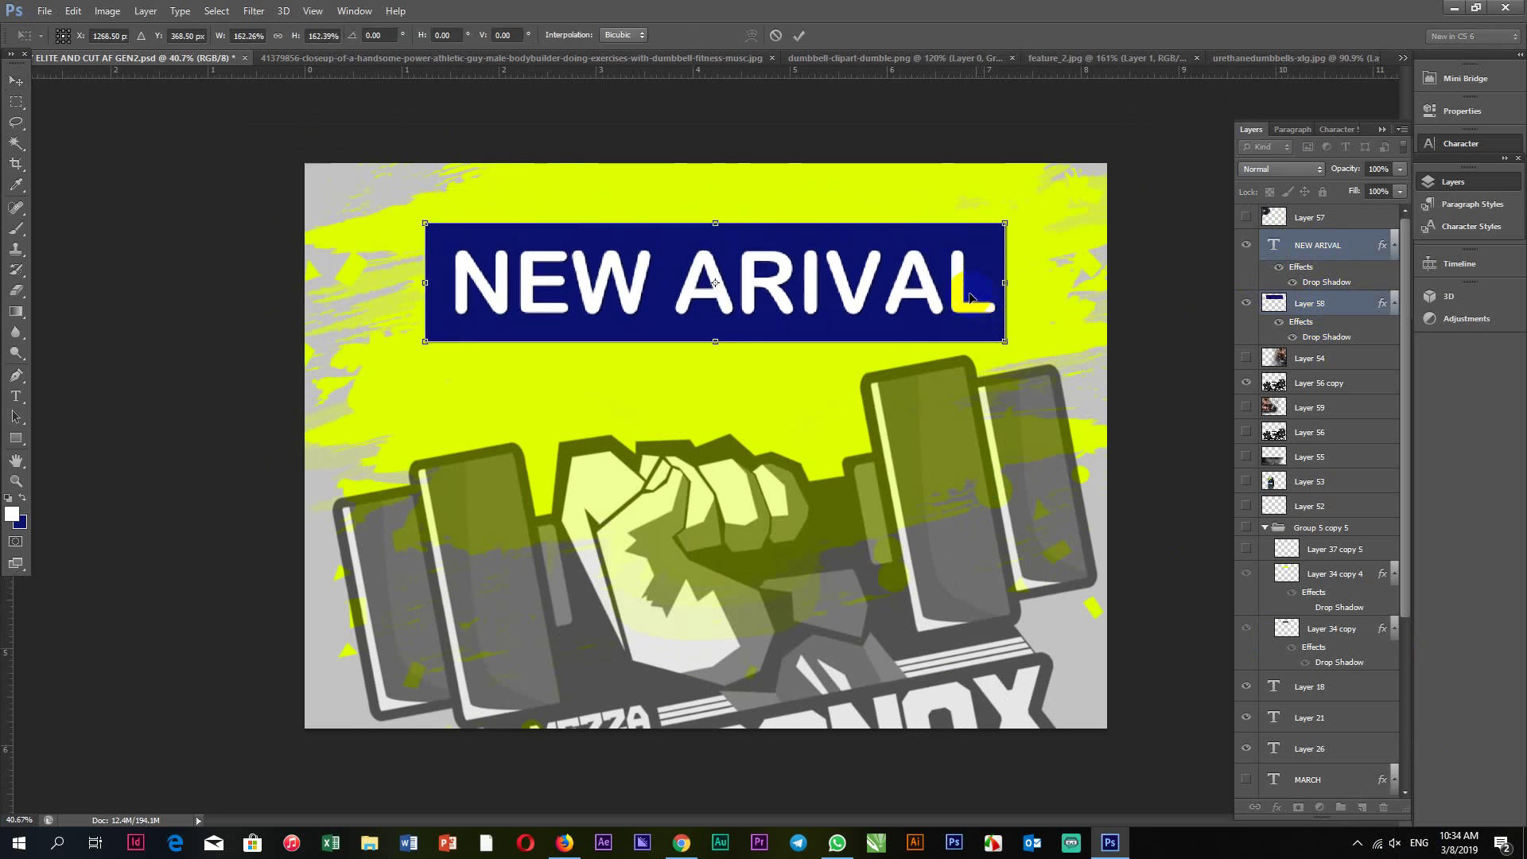
key("Return")
left_click(1317, 245)
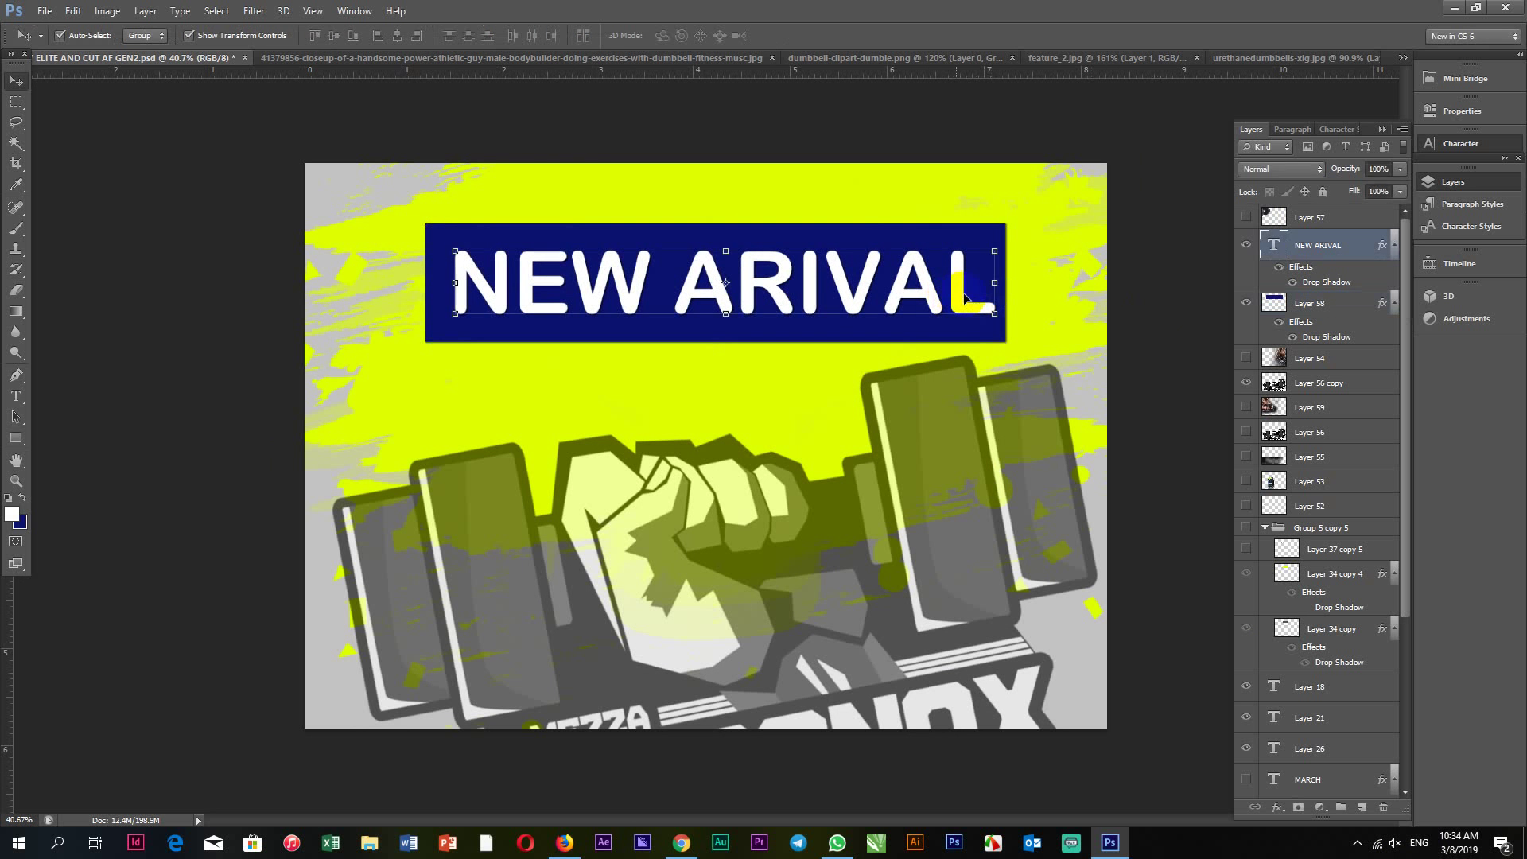
Select the NEW ARIVAL text with the Type tool and commit it unchanged.
left_click(21, 401)
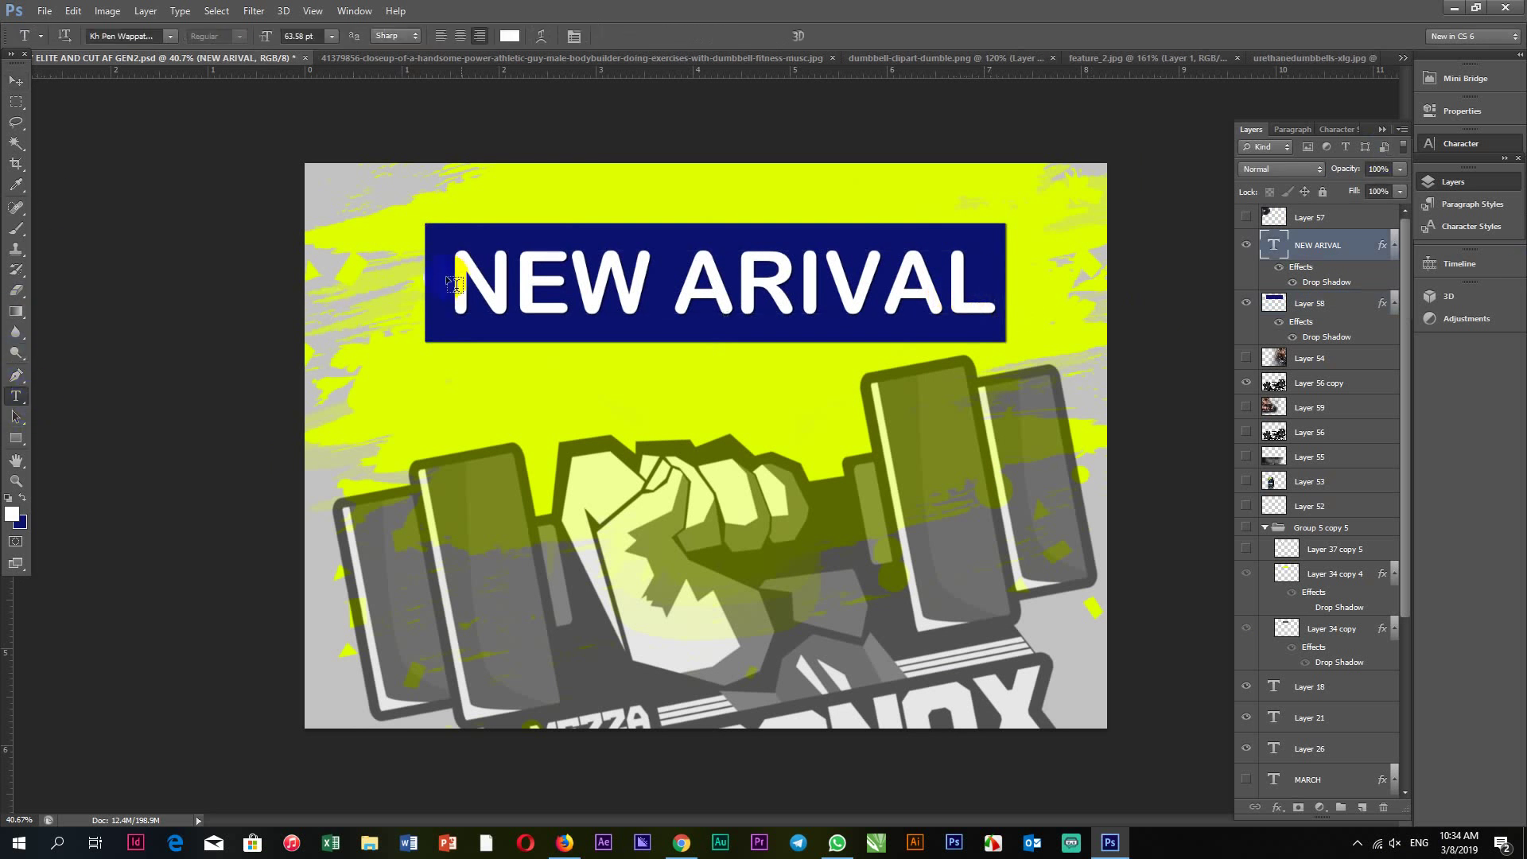
left_click_drag(464, 273, 1021, 290)
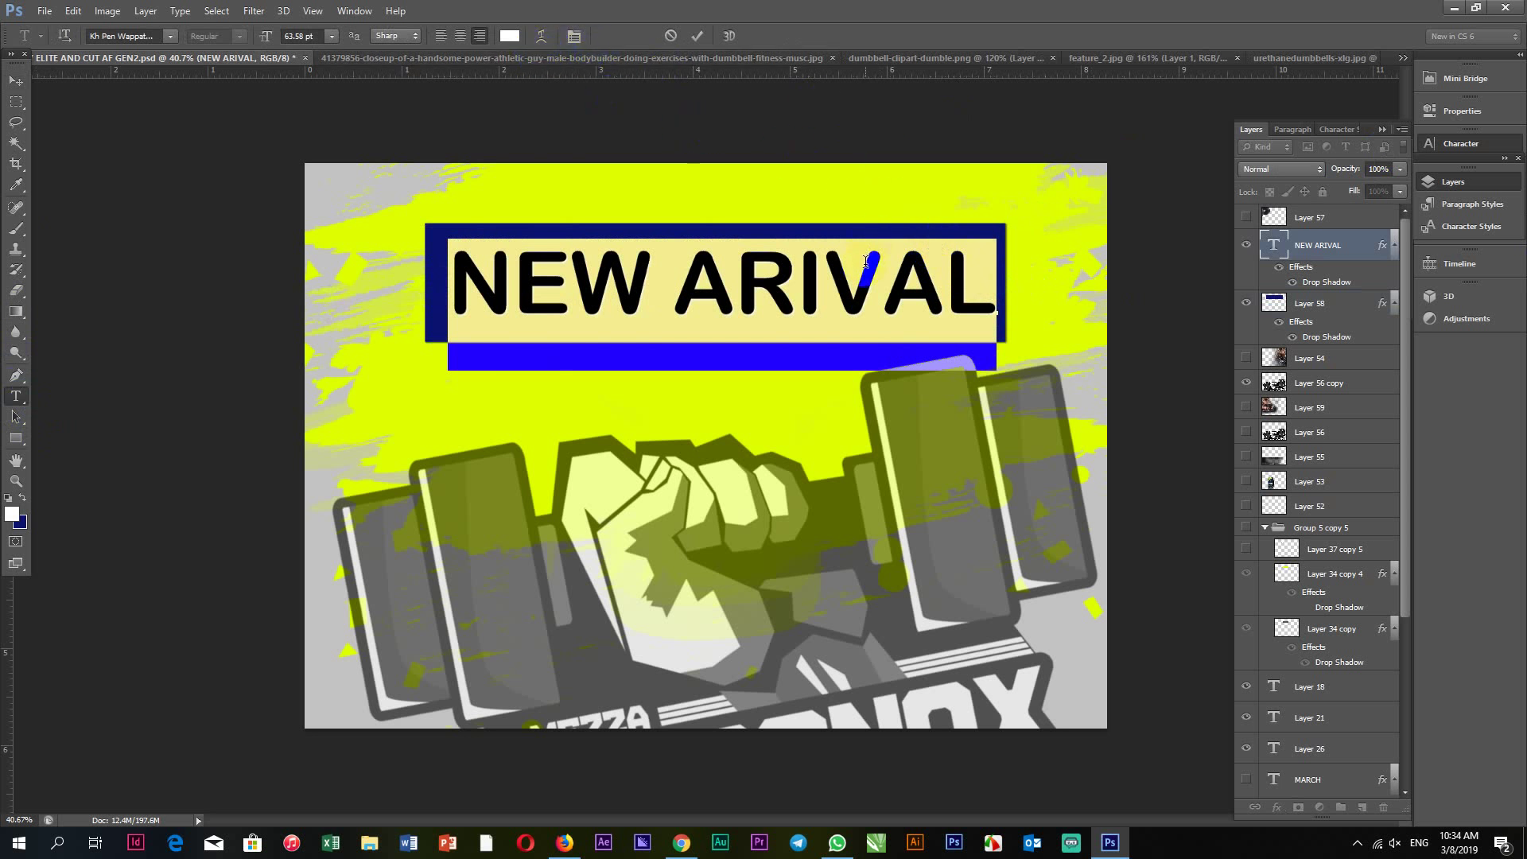
left_click(623, 241)
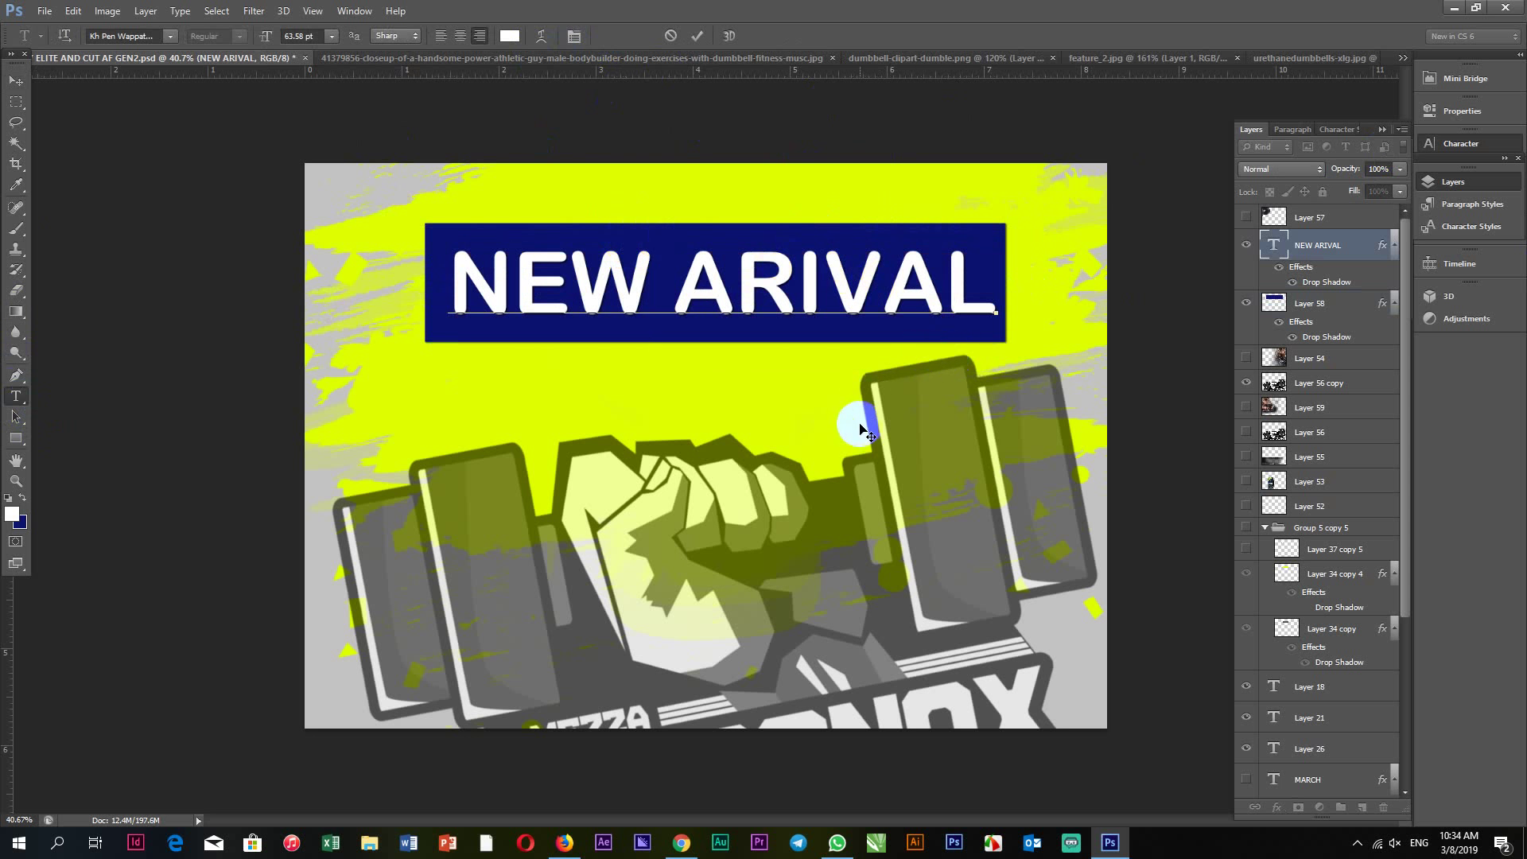
left_click(15, 80)
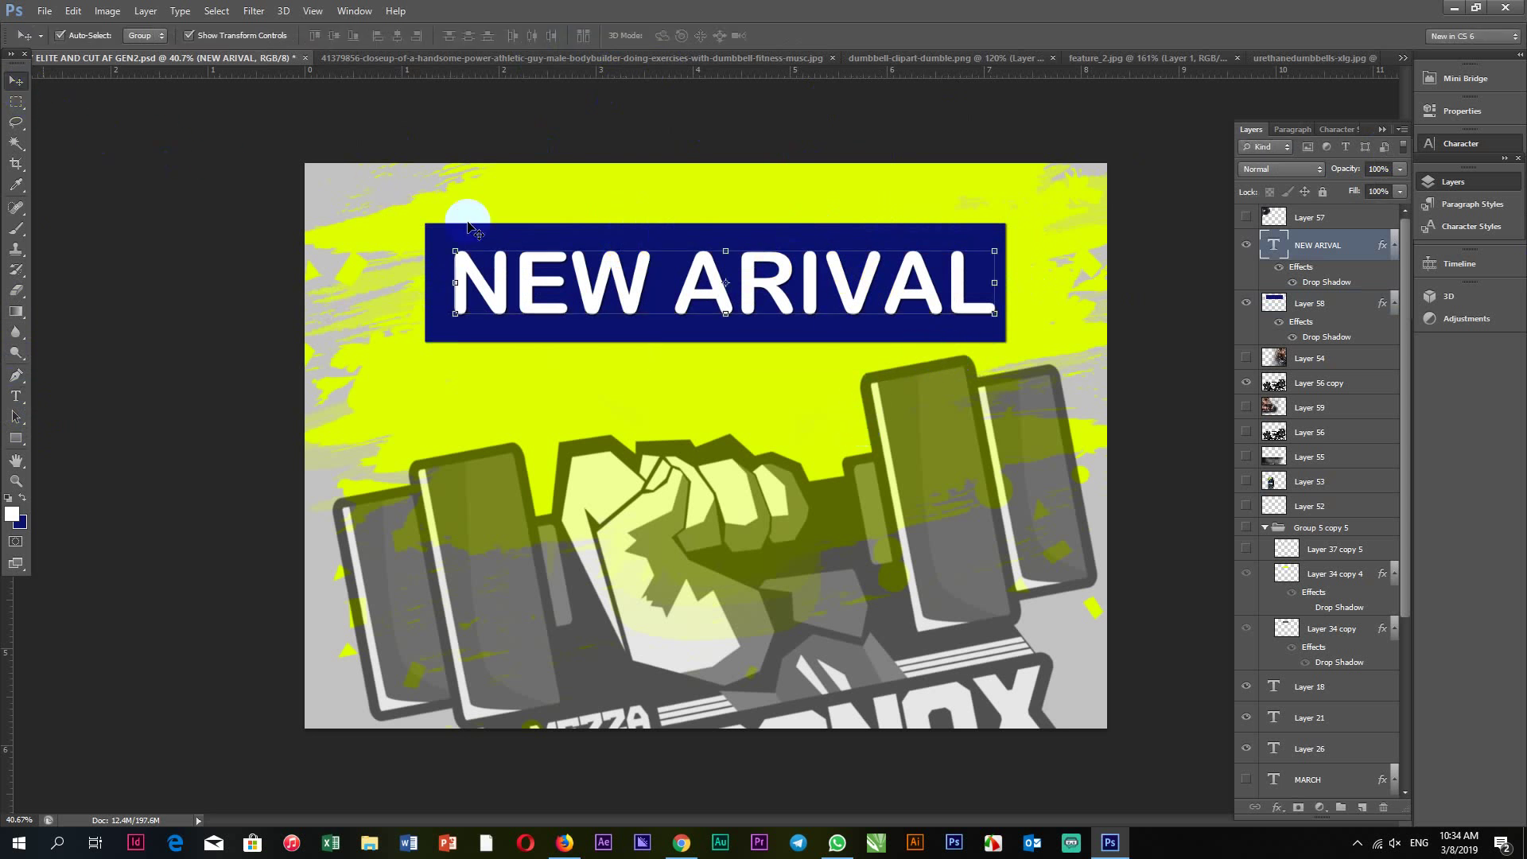
Deselect the NEW ARIVAL layer and zoom in on the banner area of the canvas.
left_click(1152, 401)
scroll(1023, 273, "up", 2)
scroll(1118, 157, "up", 1)
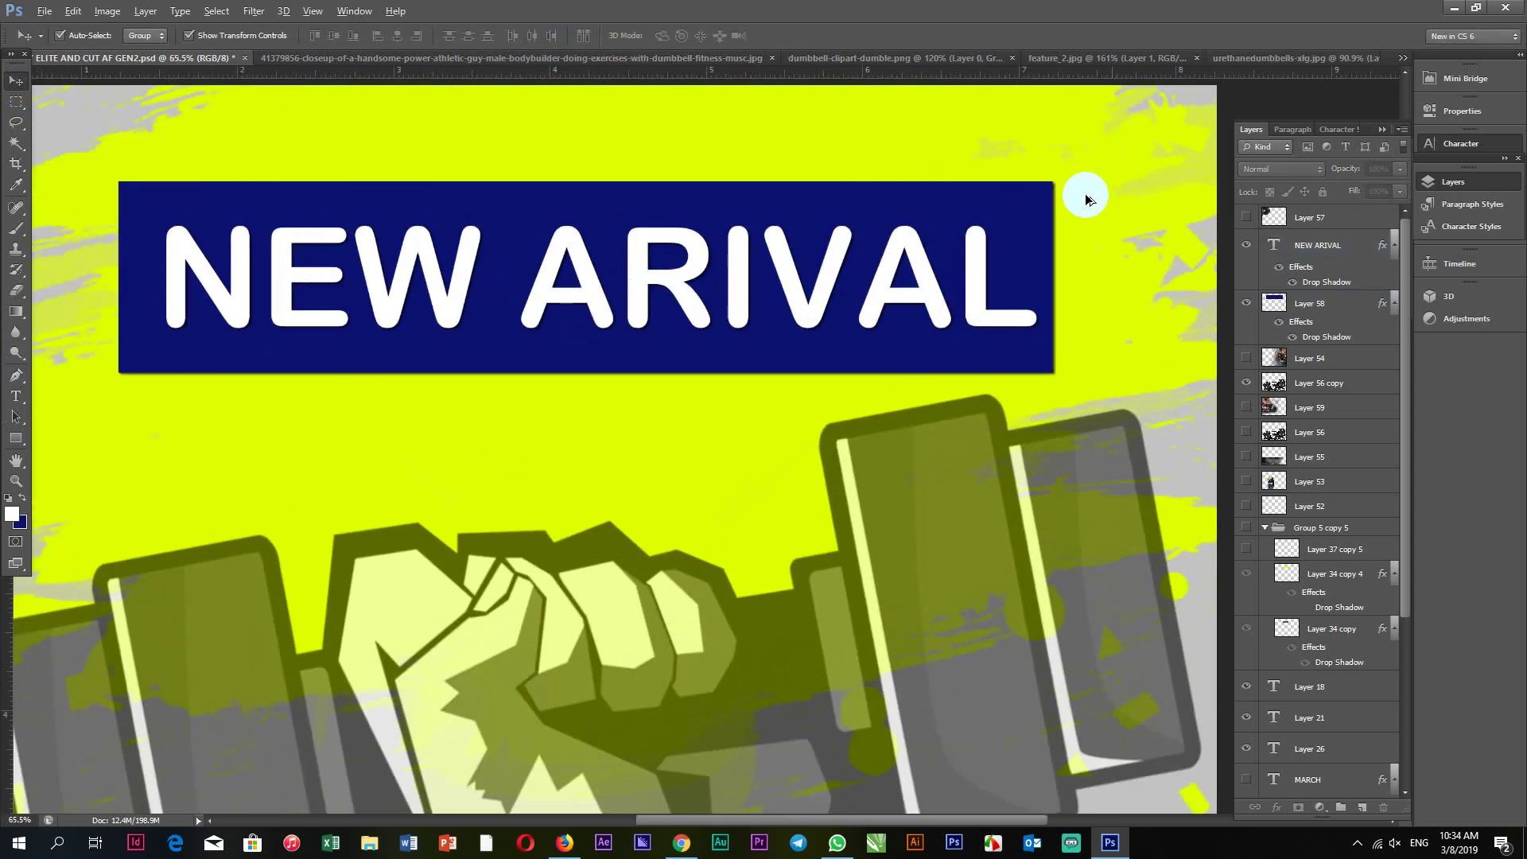
scroll(1083, 197, "up", 1)
scroll(975, 241, "down", 1)
scroll(869, 222, "down", 1)
scroll(855, 222, "down", 1)
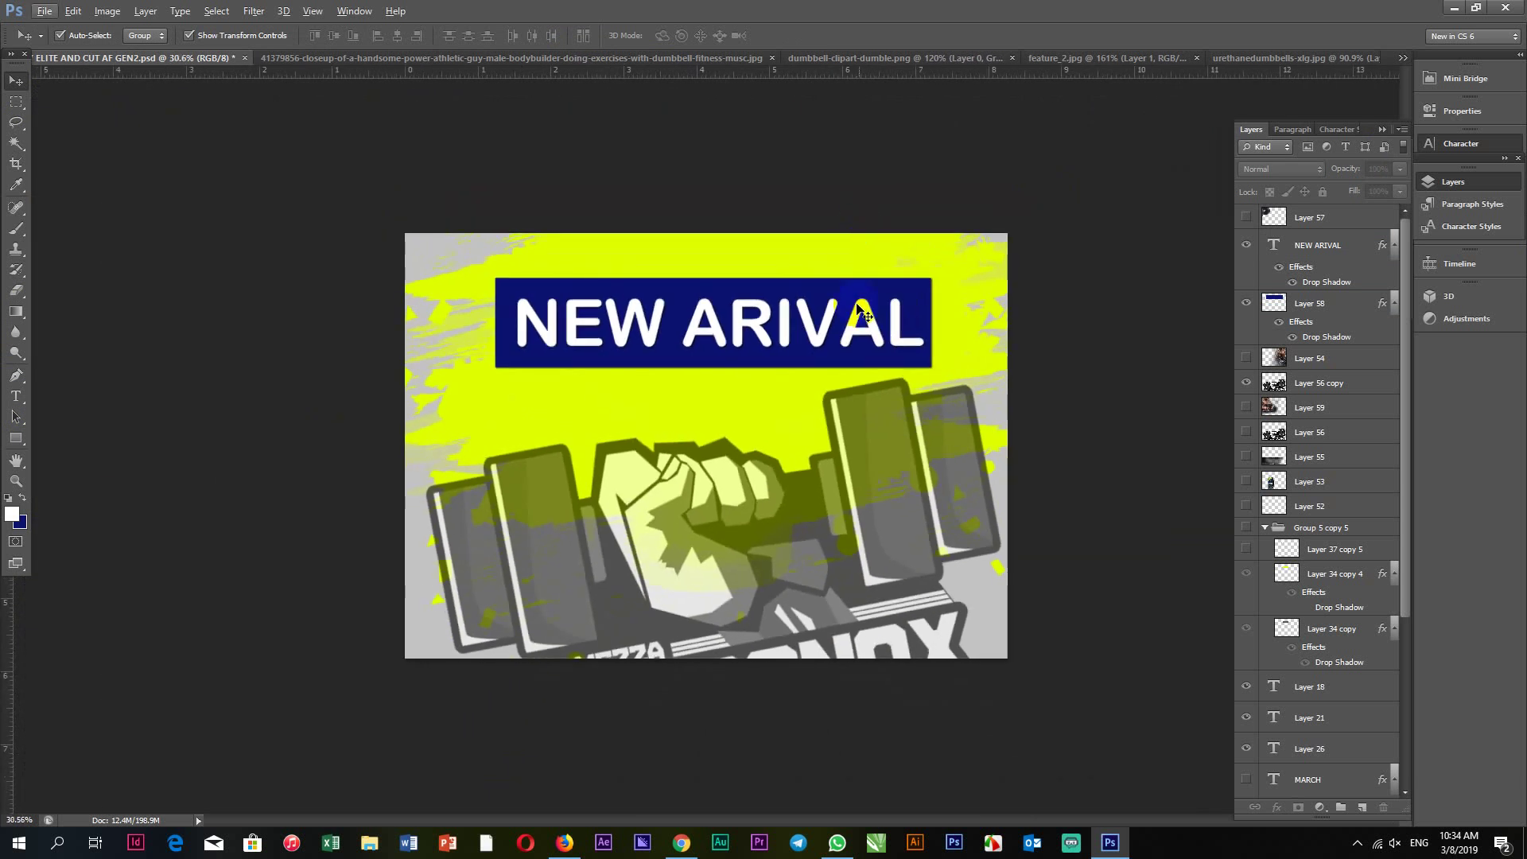
left_click(955, 317)
scroll(906, 309, "up", 2)
Check the NEW ARIVAL and Layer 56 copy layers, ending on the blue Layer 58 banner.
left_click(817, 269)
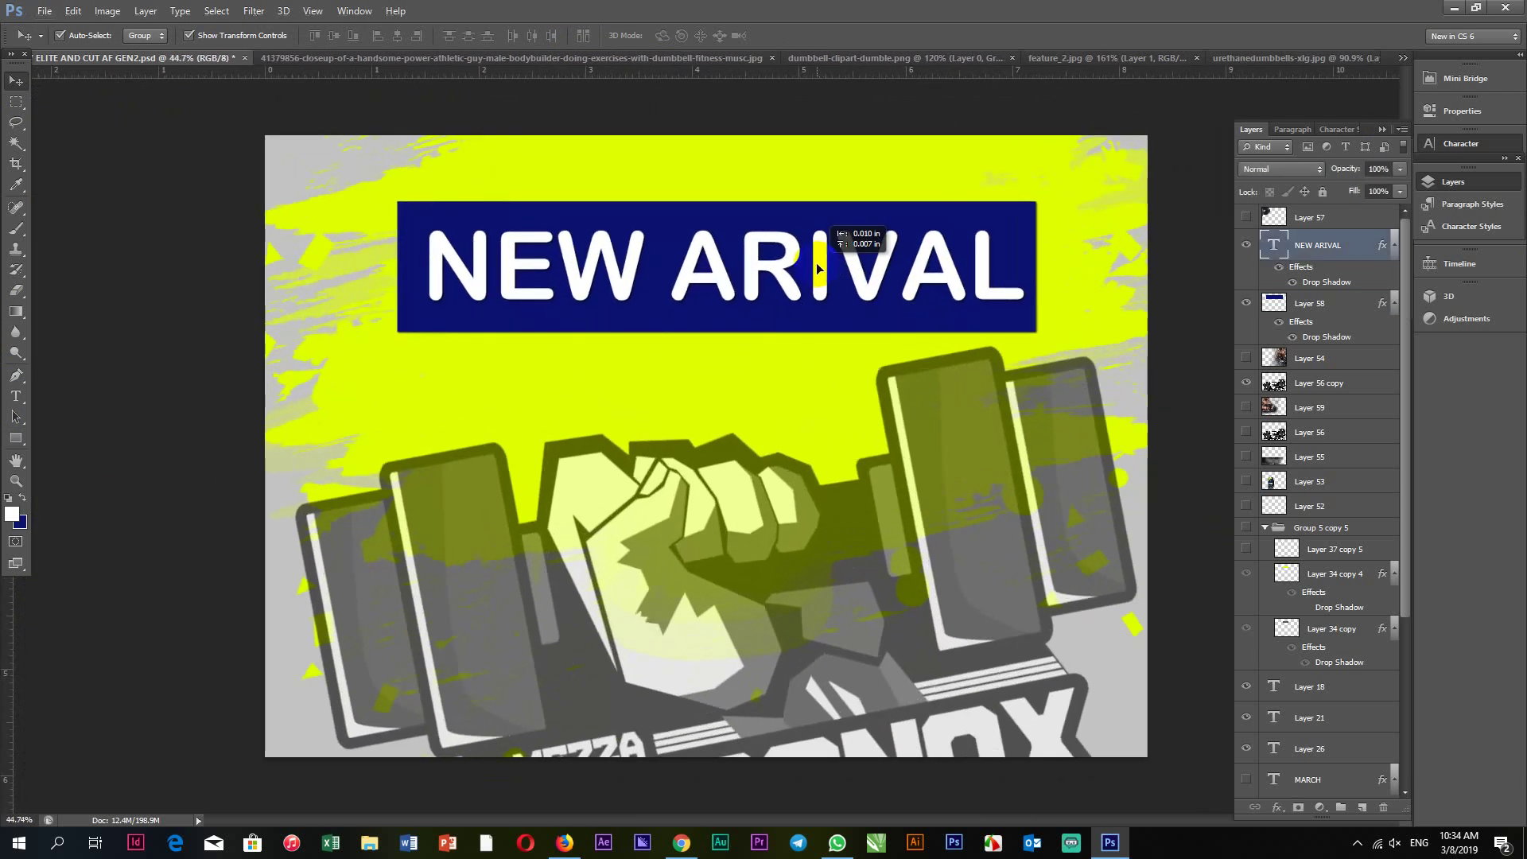
scroll(817, 269, "down", 1)
scroll(1080, 307, "down", 1)
left_click(1080, 307)
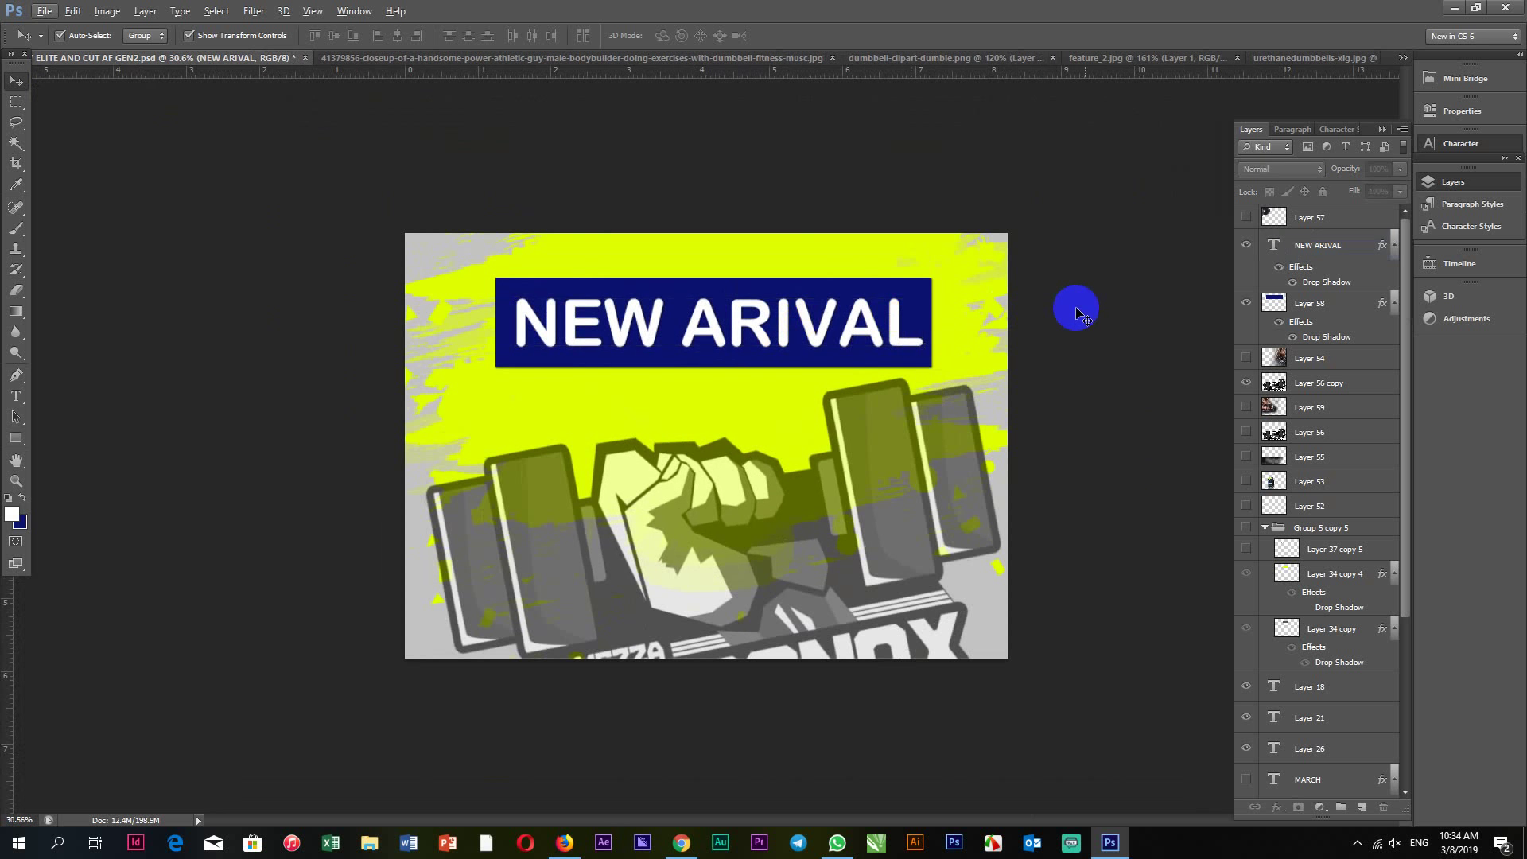
left_click(879, 453)
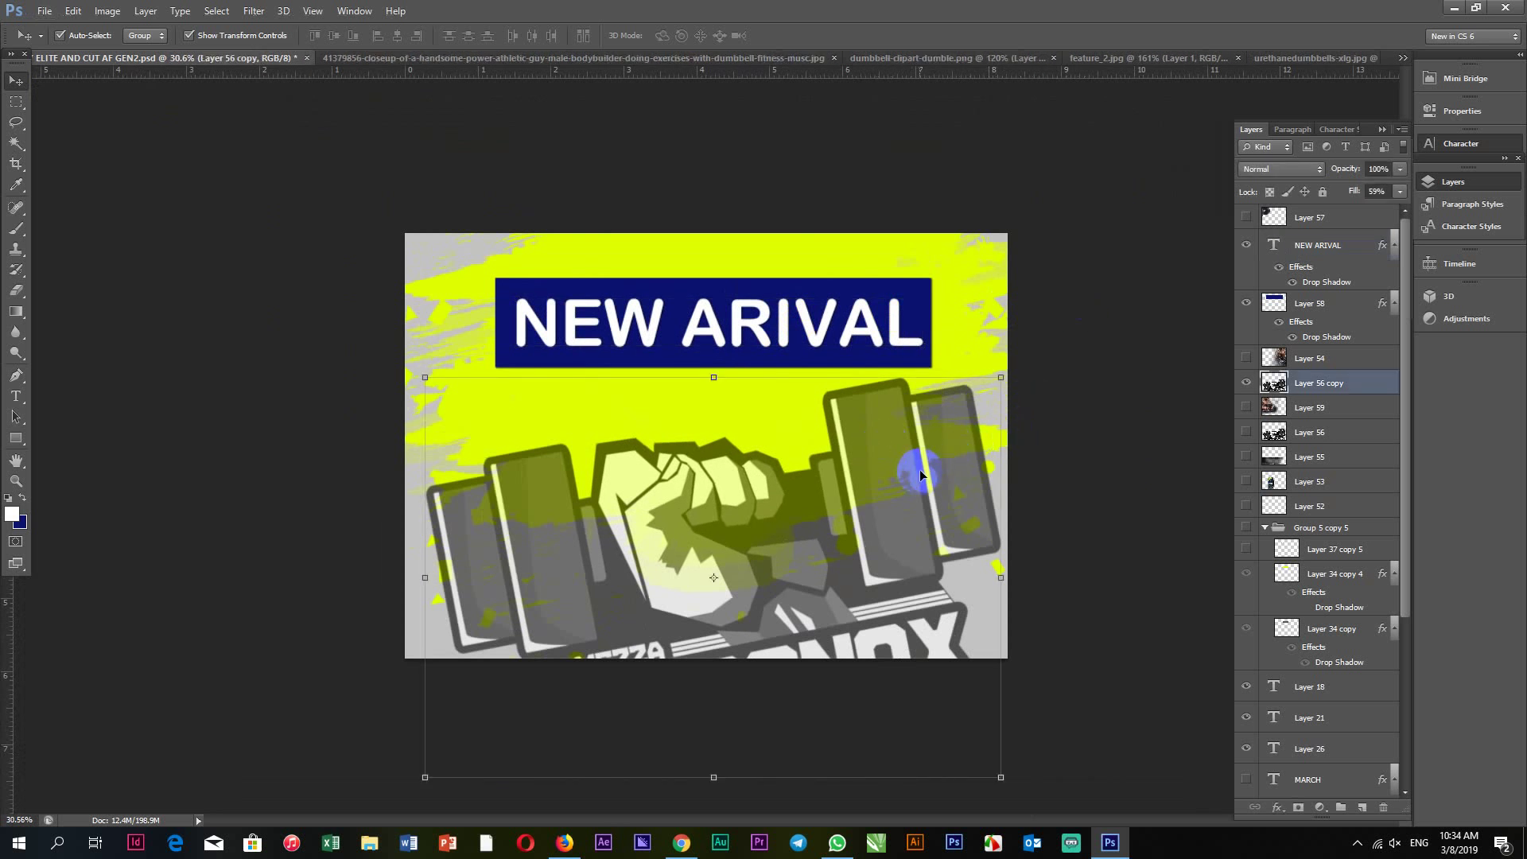
scroll(912, 304, "up", 1)
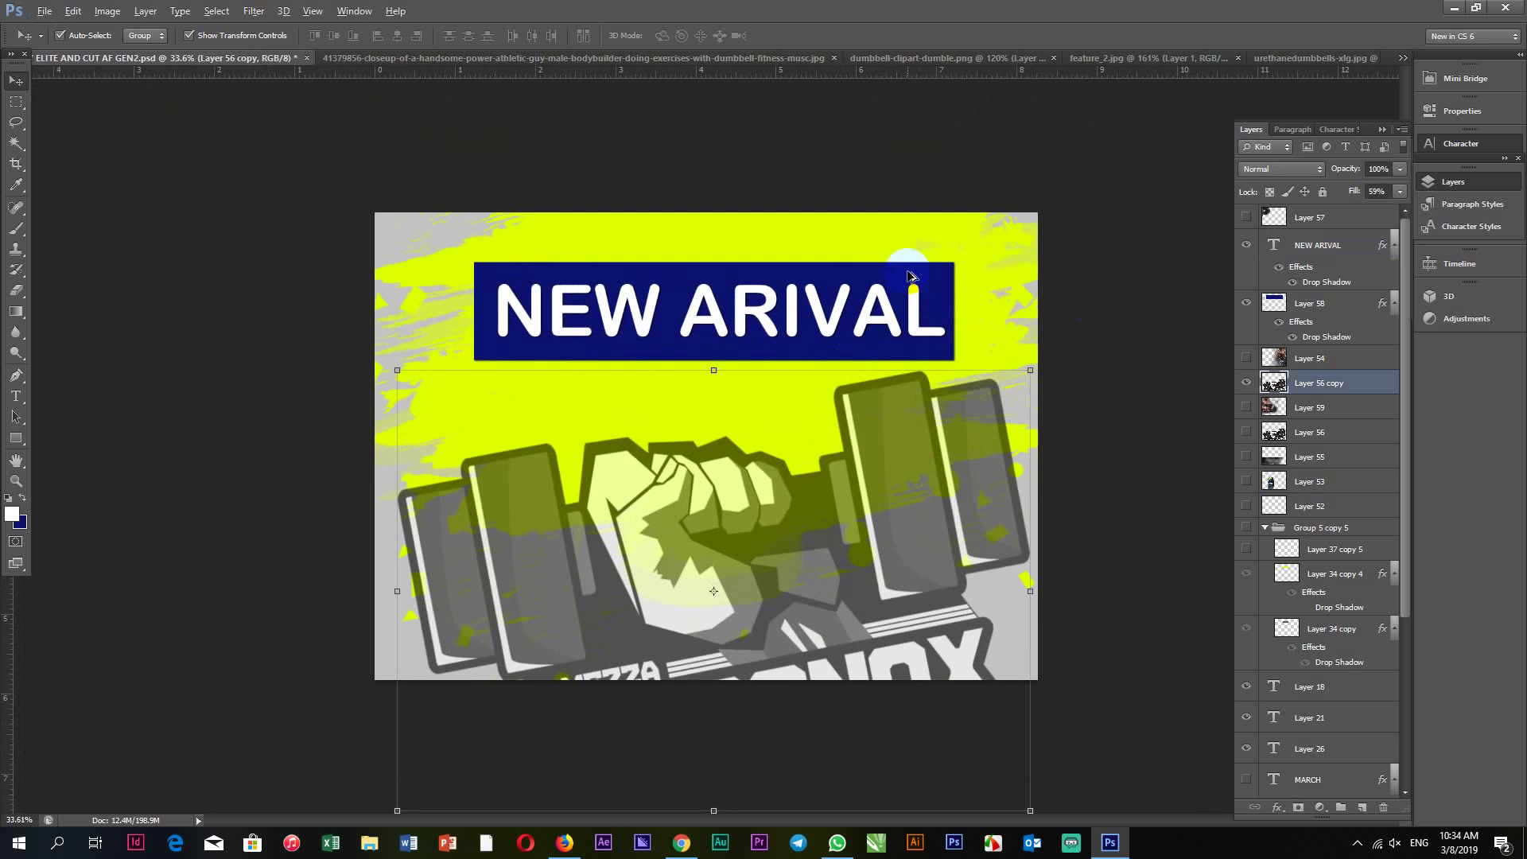
scroll(983, 240, "up", 1)
left_click(983, 240)
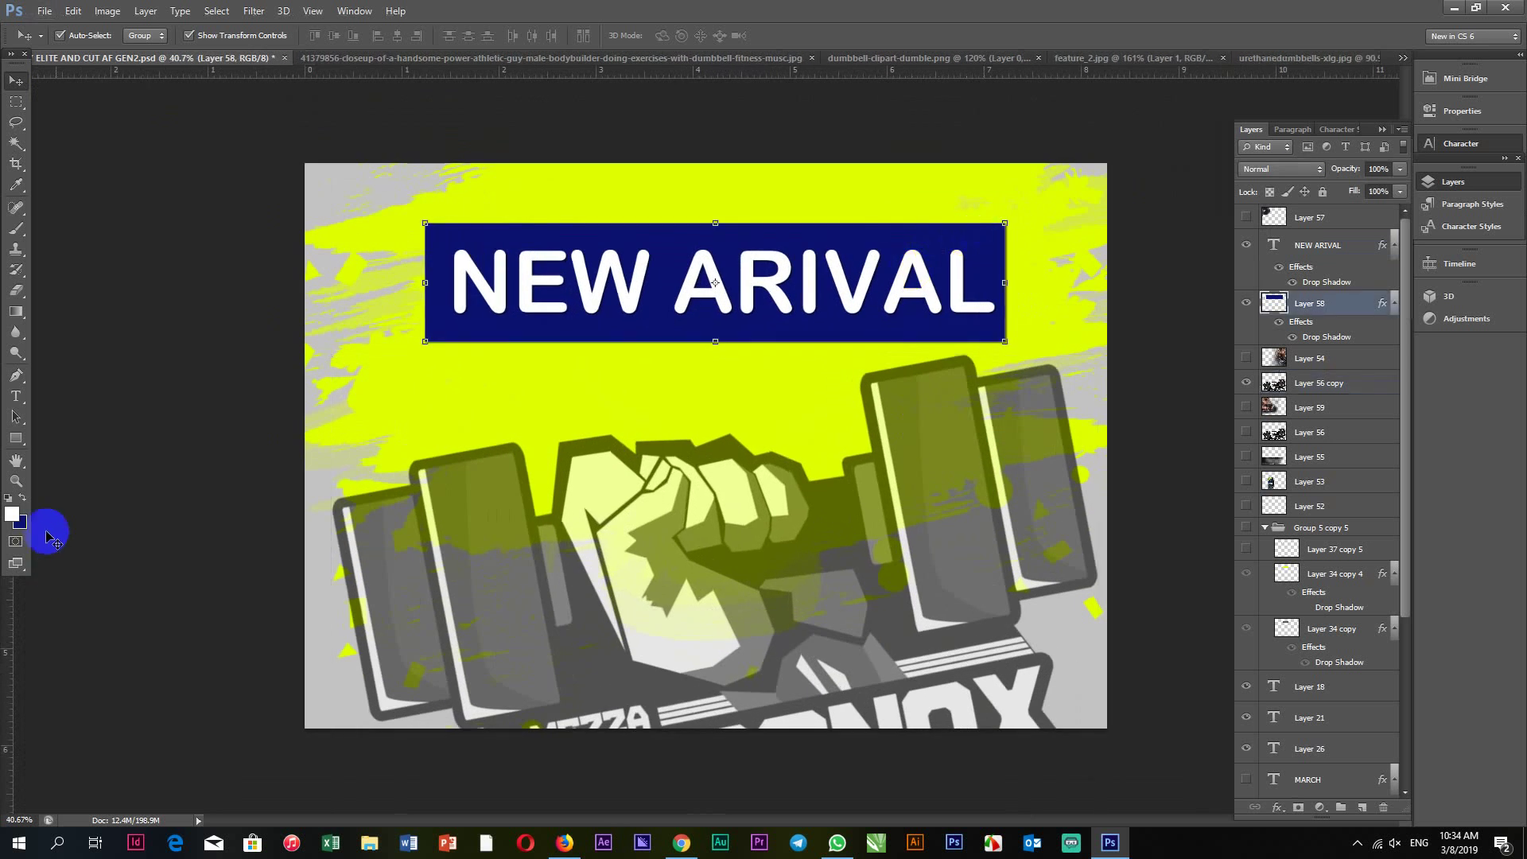
Set the background colour to bright green and fill the banner rectangle with it as a trial.
left_click(23, 521)
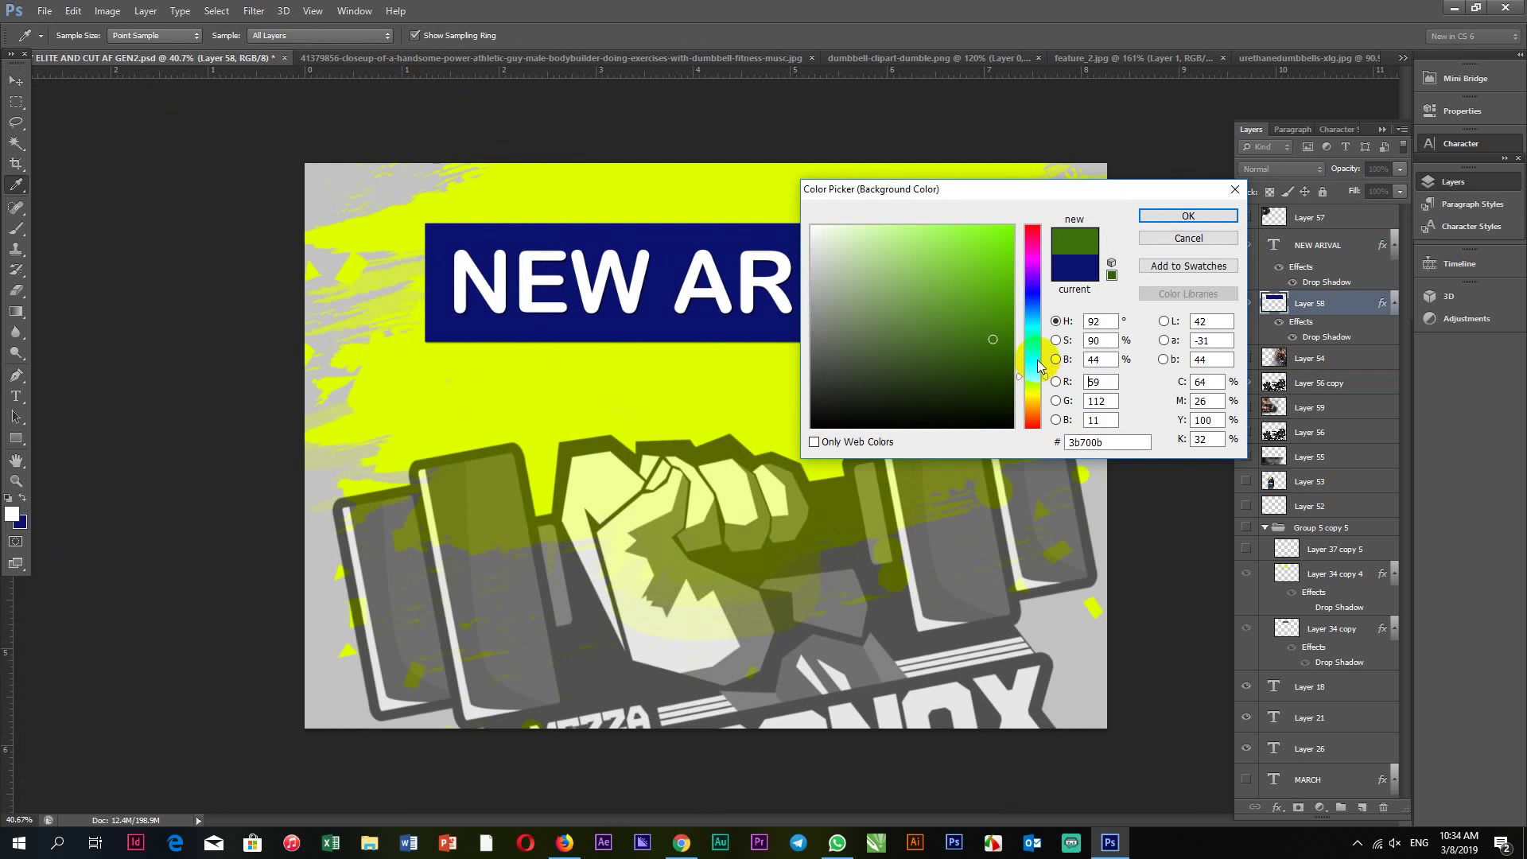
left_click_drag(1040, 382, 1034, 360)
left_click_drag(1018, 256, 1028, 202)
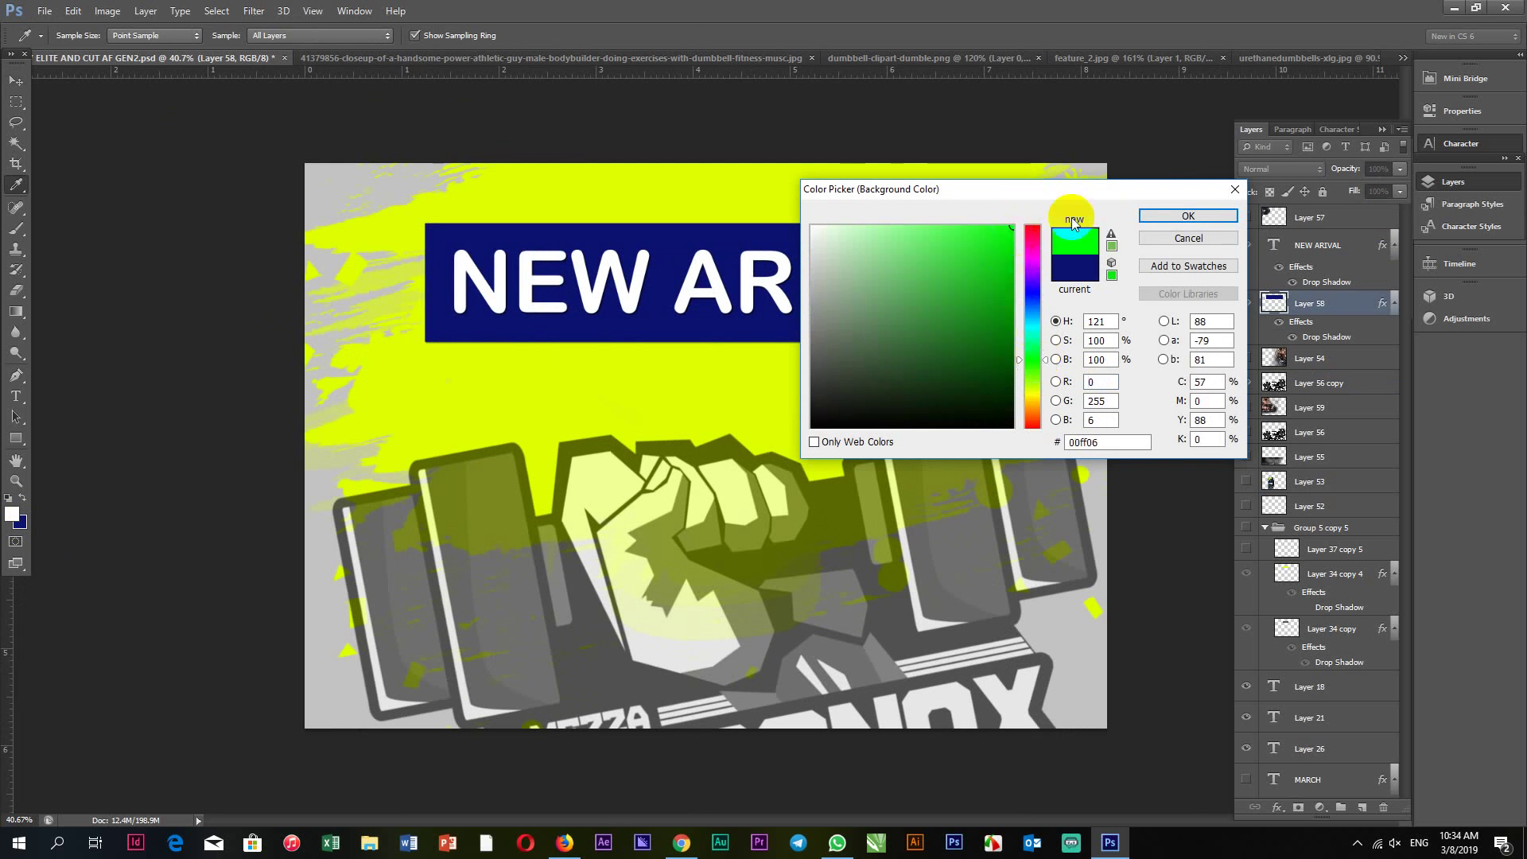
left_click(1188, 215)
key("v")
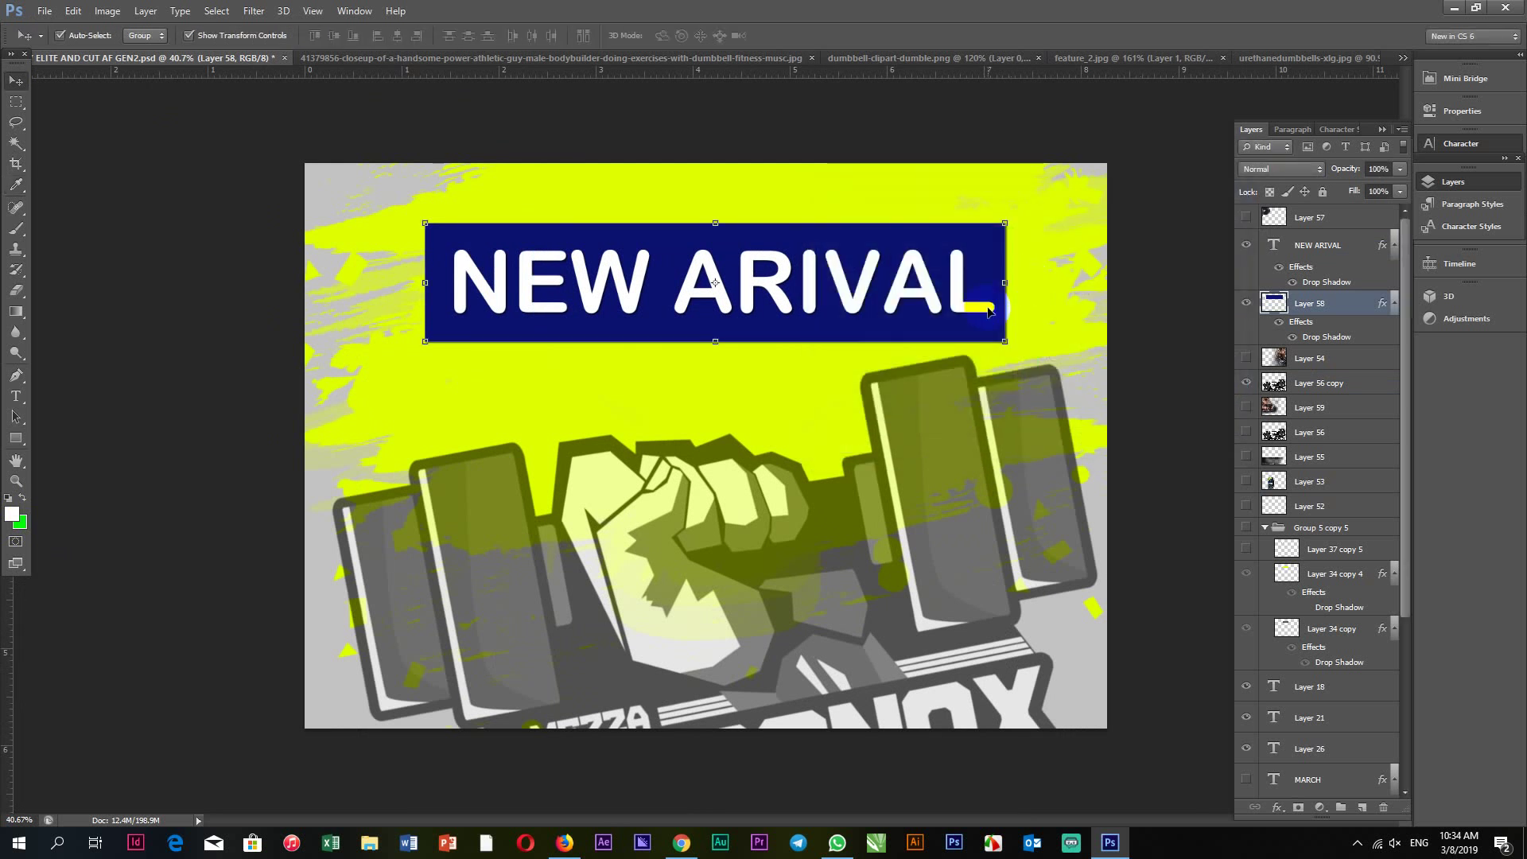
key("ctrl+shift+BackSpace")
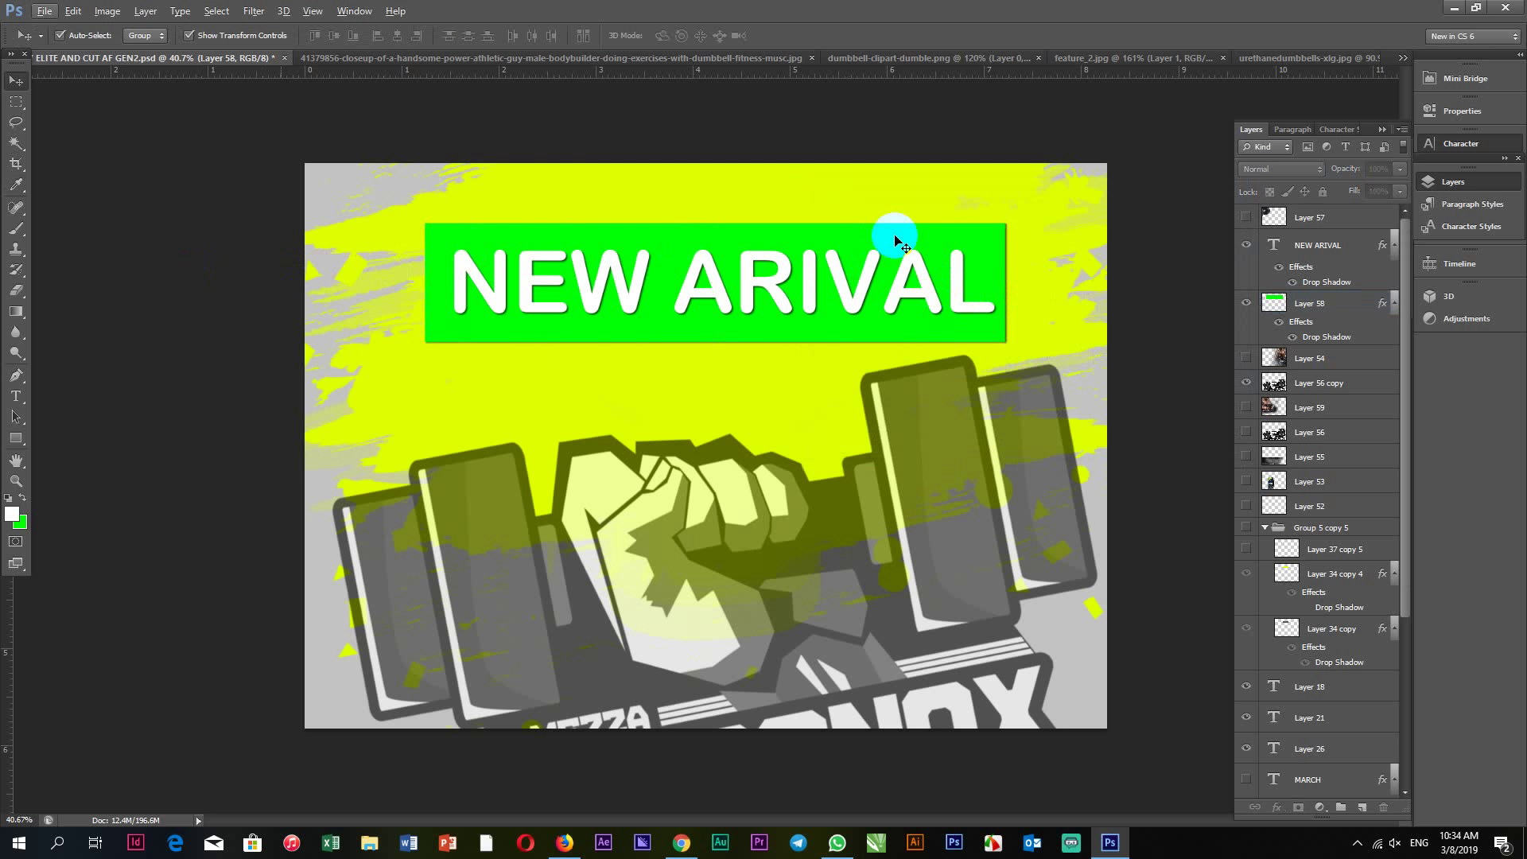
Sample dark grey #505050 from the dumbbell logo and refill the Layer 58 banner with it.
scroll(899, 241, "up", 3)
scroll(923, 255, "down", 5)
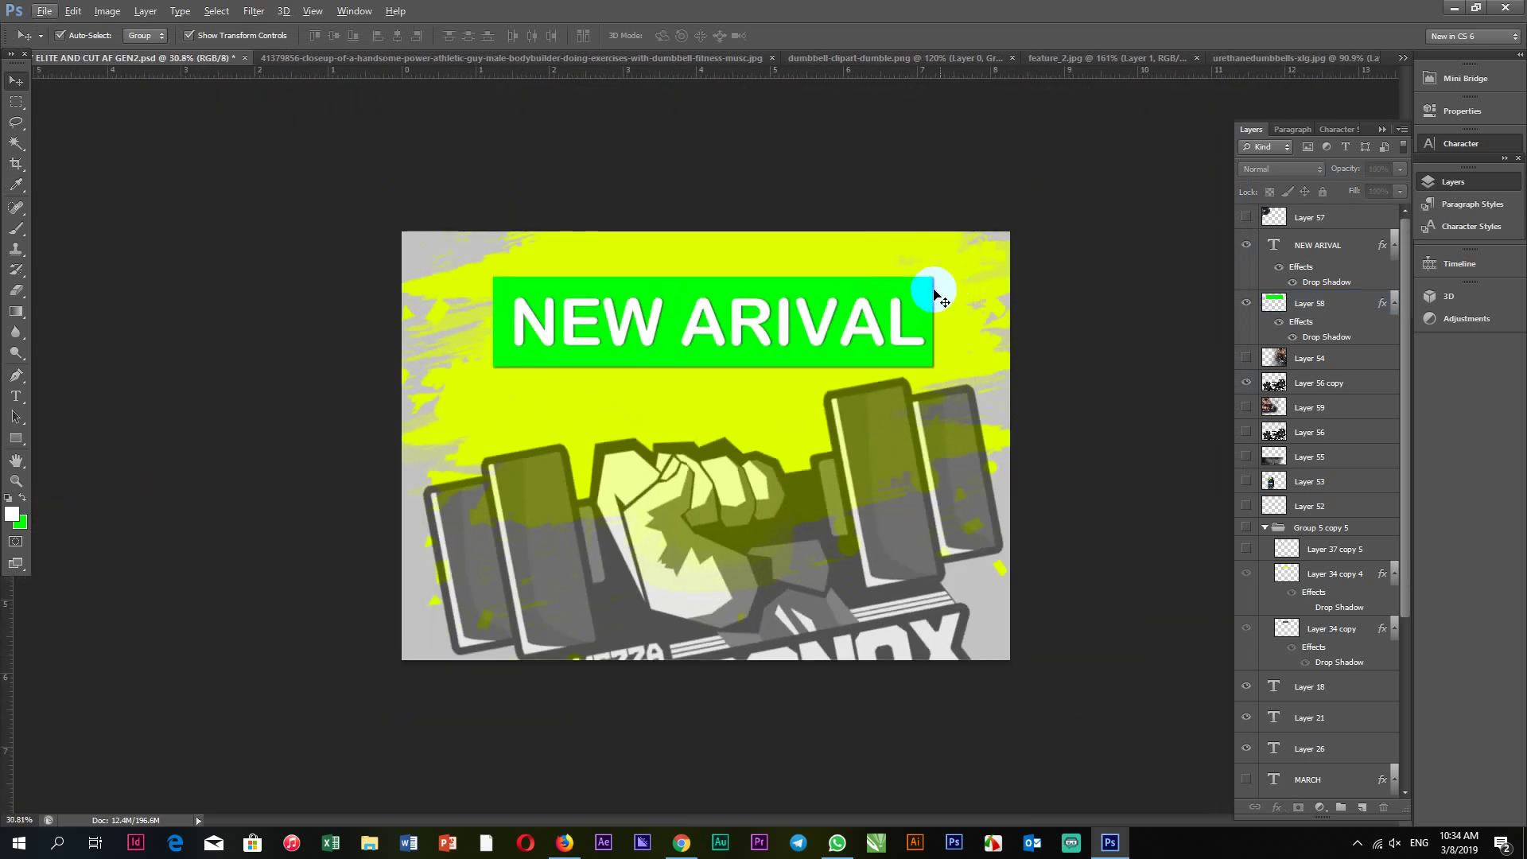
left_click(935, 296)
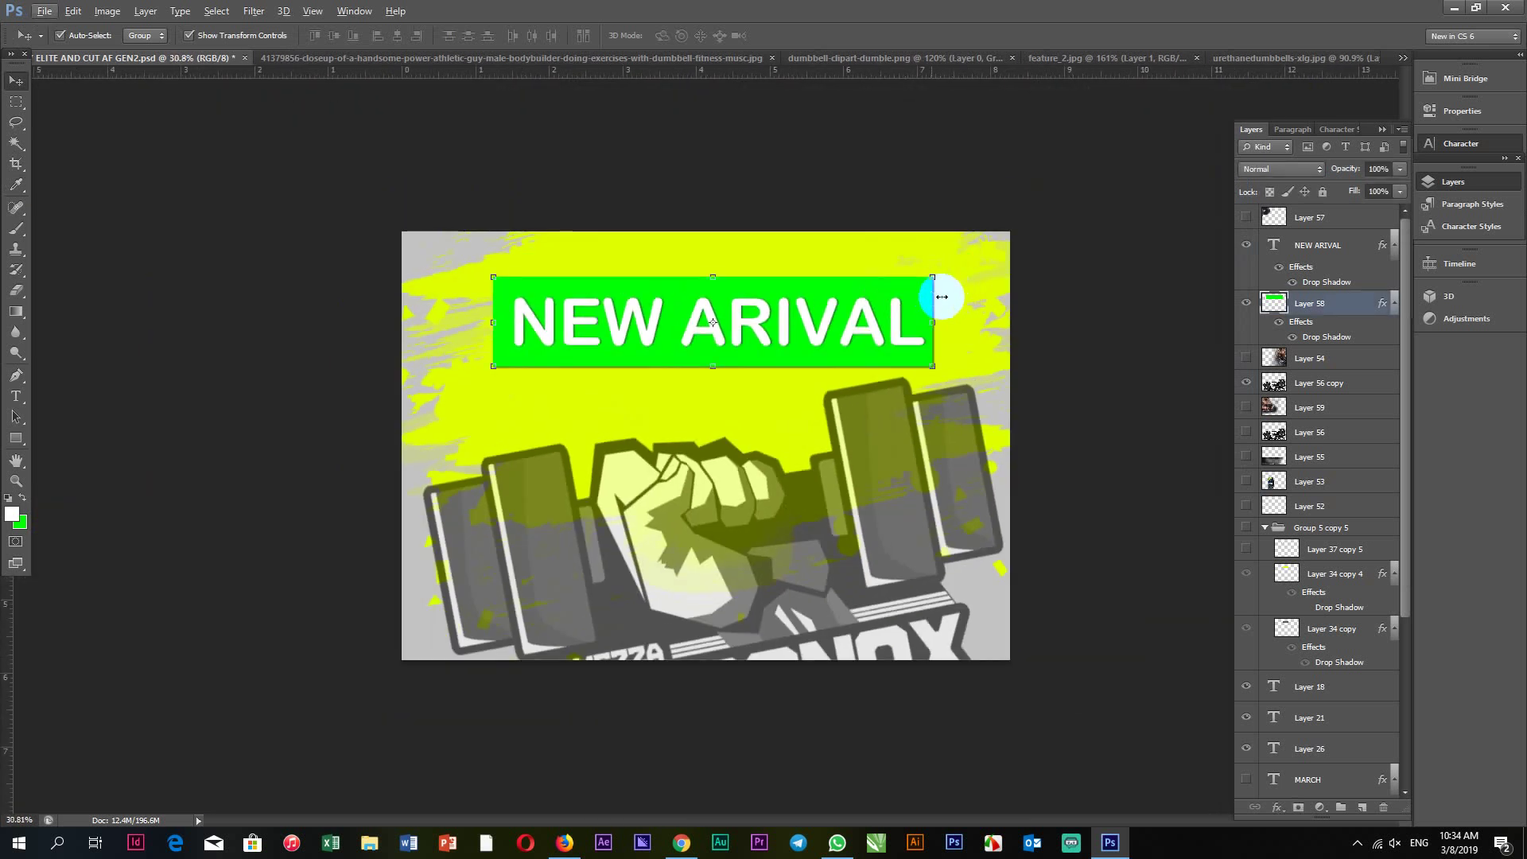
left_click(15, 523)
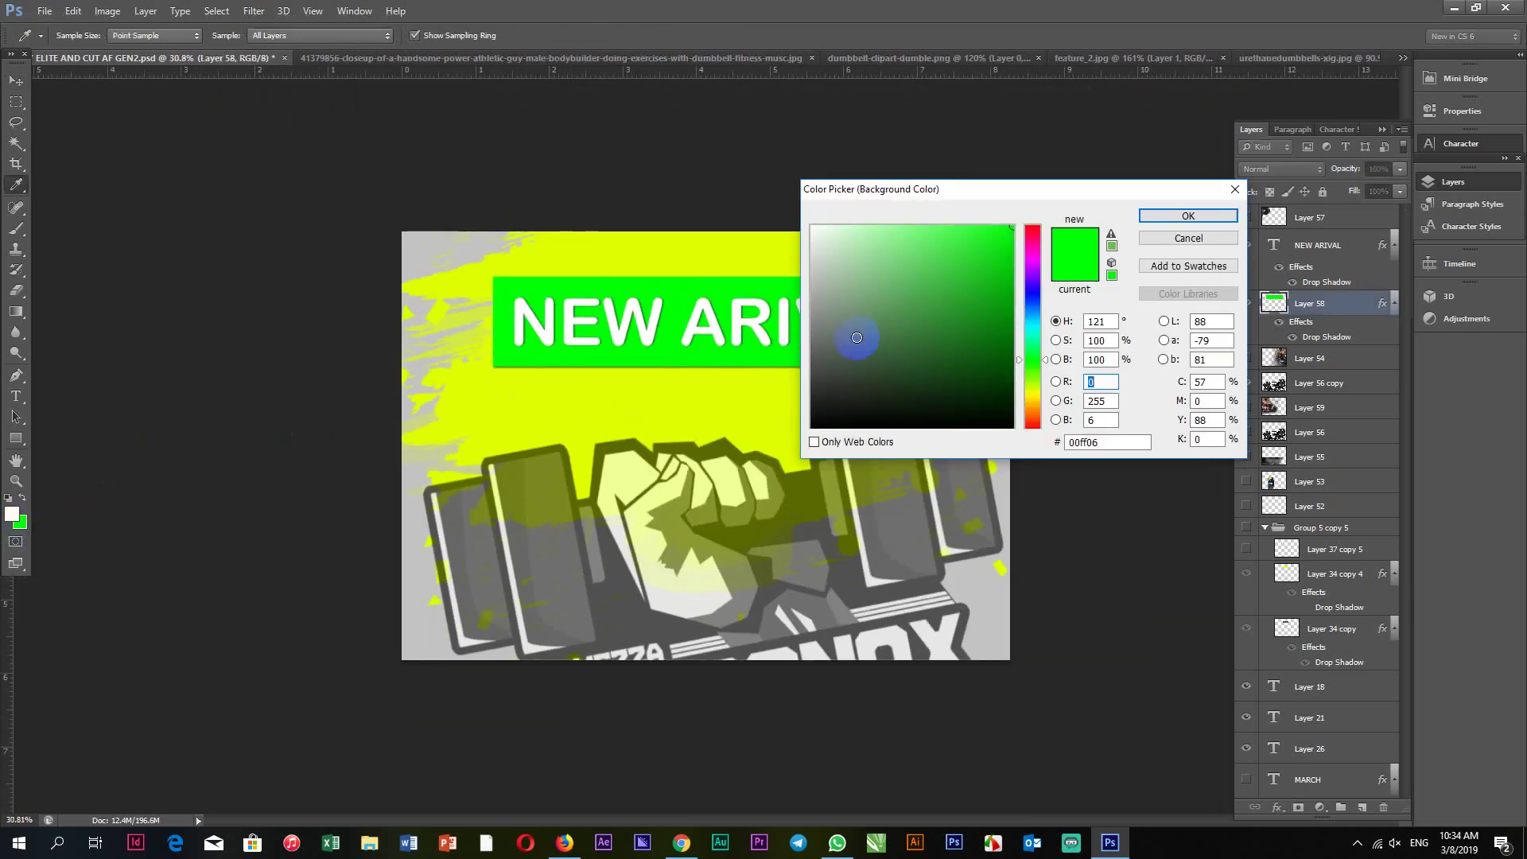
left_click(627, 608)
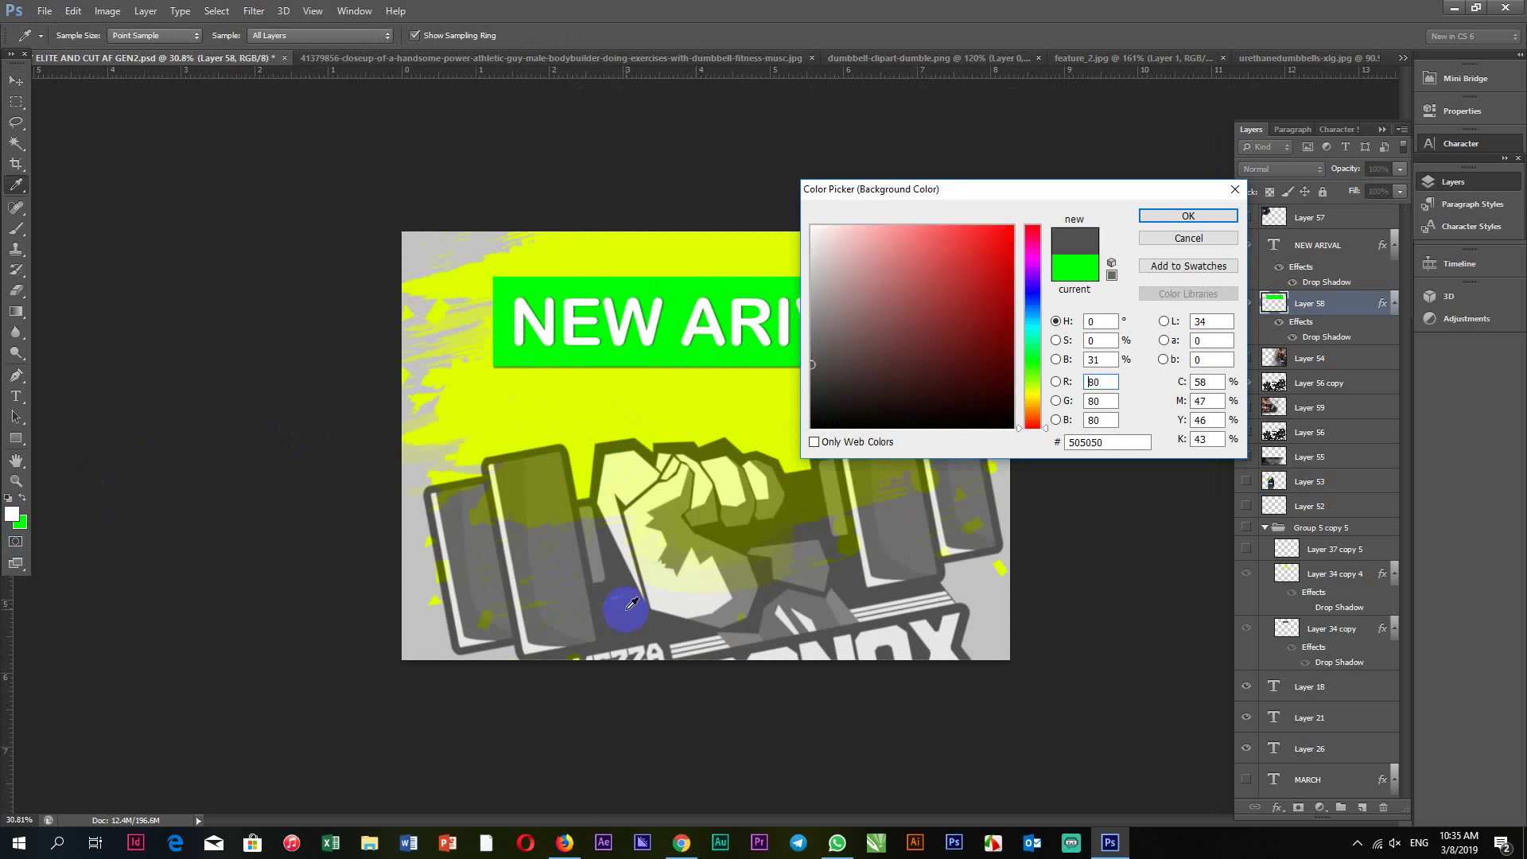
left_click(1187, 216)
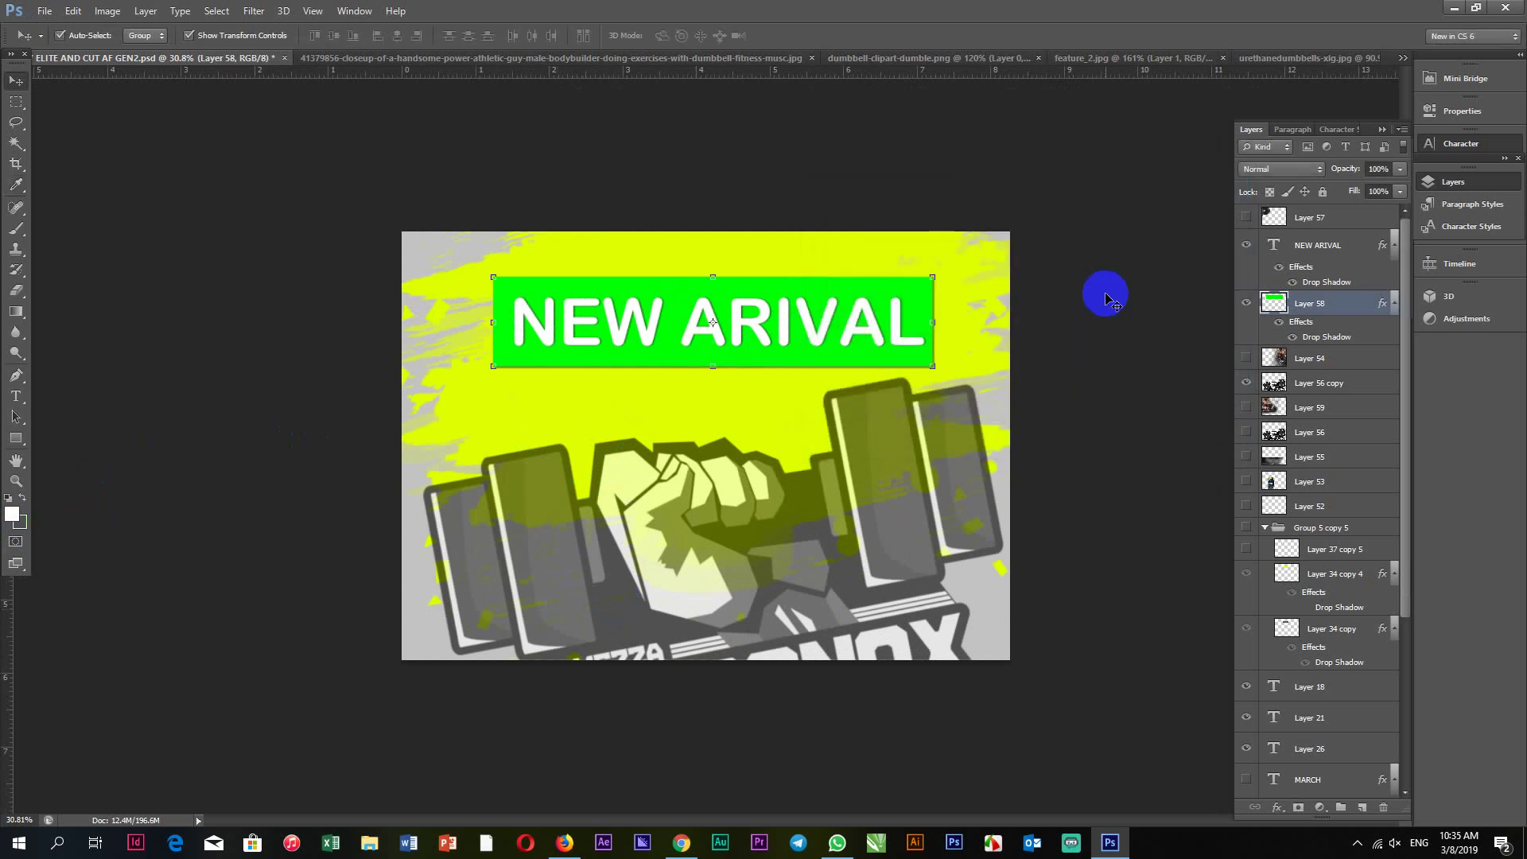
key("ctrl+shift+BackSpace")
scroll(1004, 258, "up", 2)
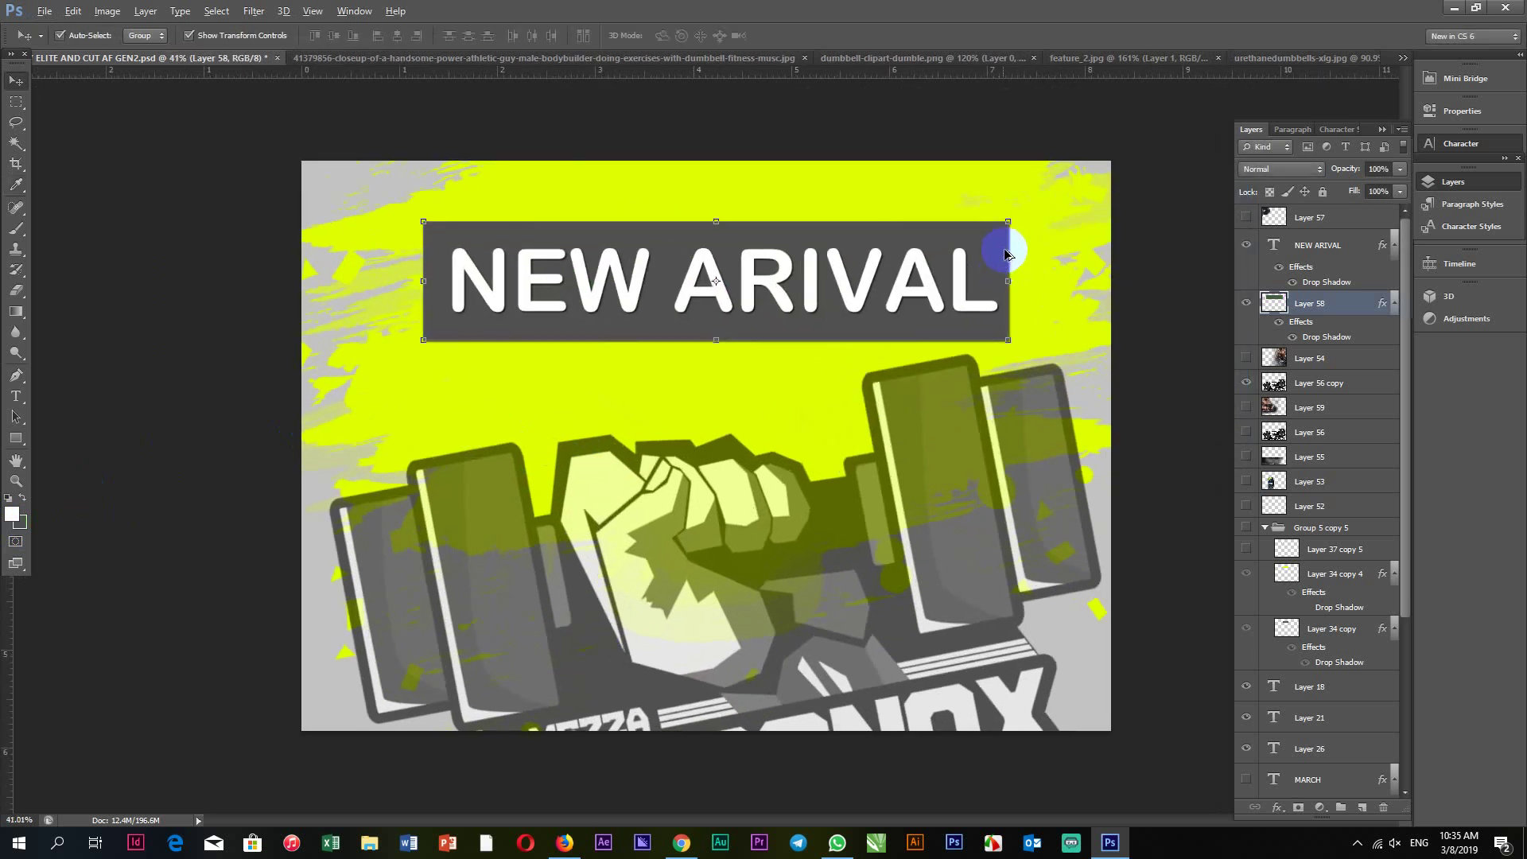
scroll(1005, 255, "up", 1)
scroll(1023, 234, "down", 2)
scroll(1033, 222, "up", 1)
scroll(1074, 194, "up", 2)
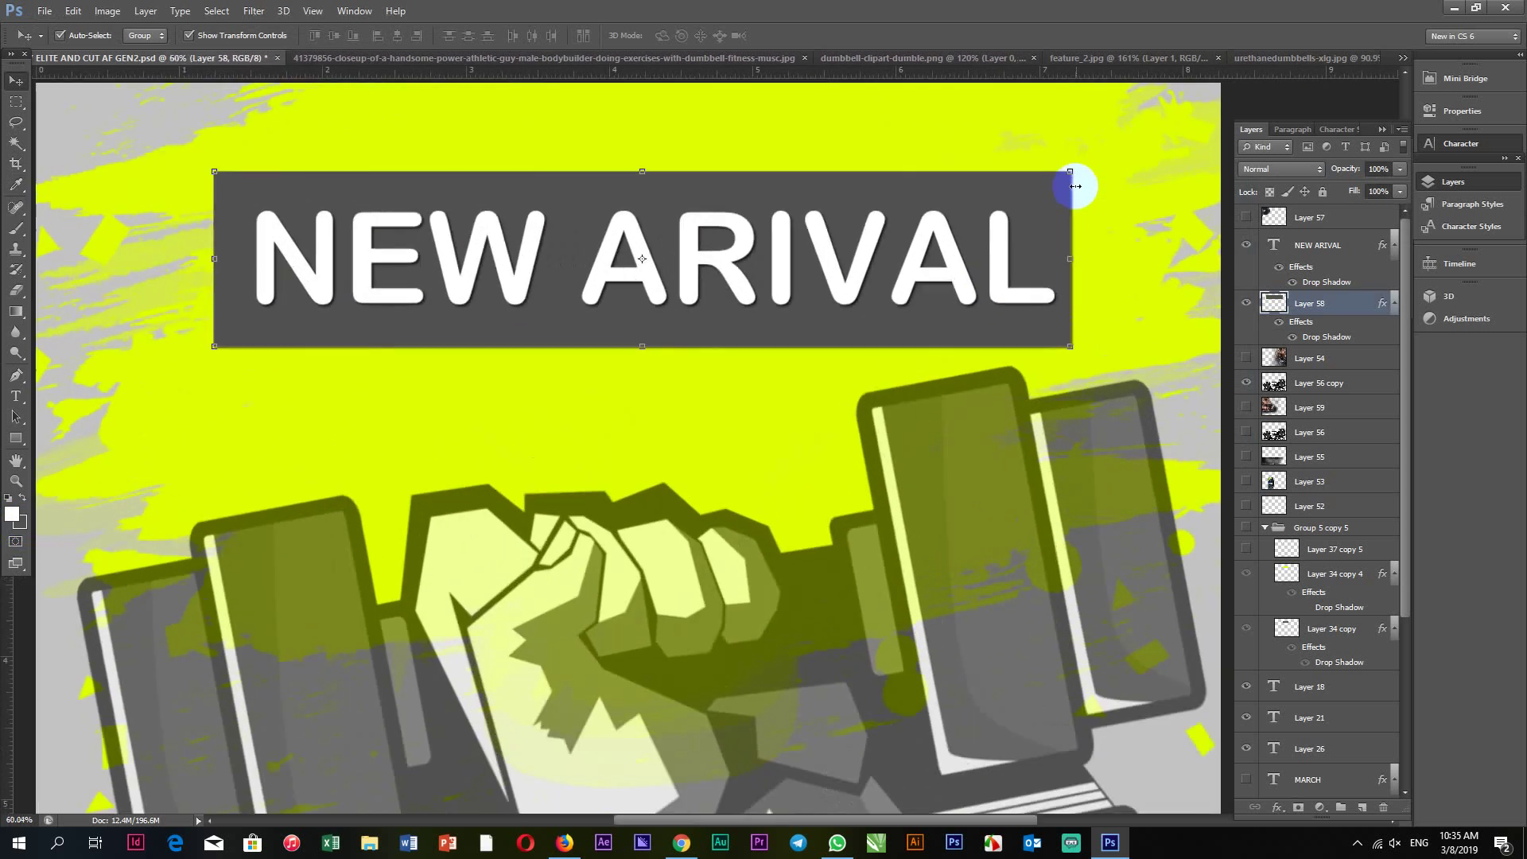
scroll(994, 231, "up", 1)
scroll(909, 278, "down", 2)
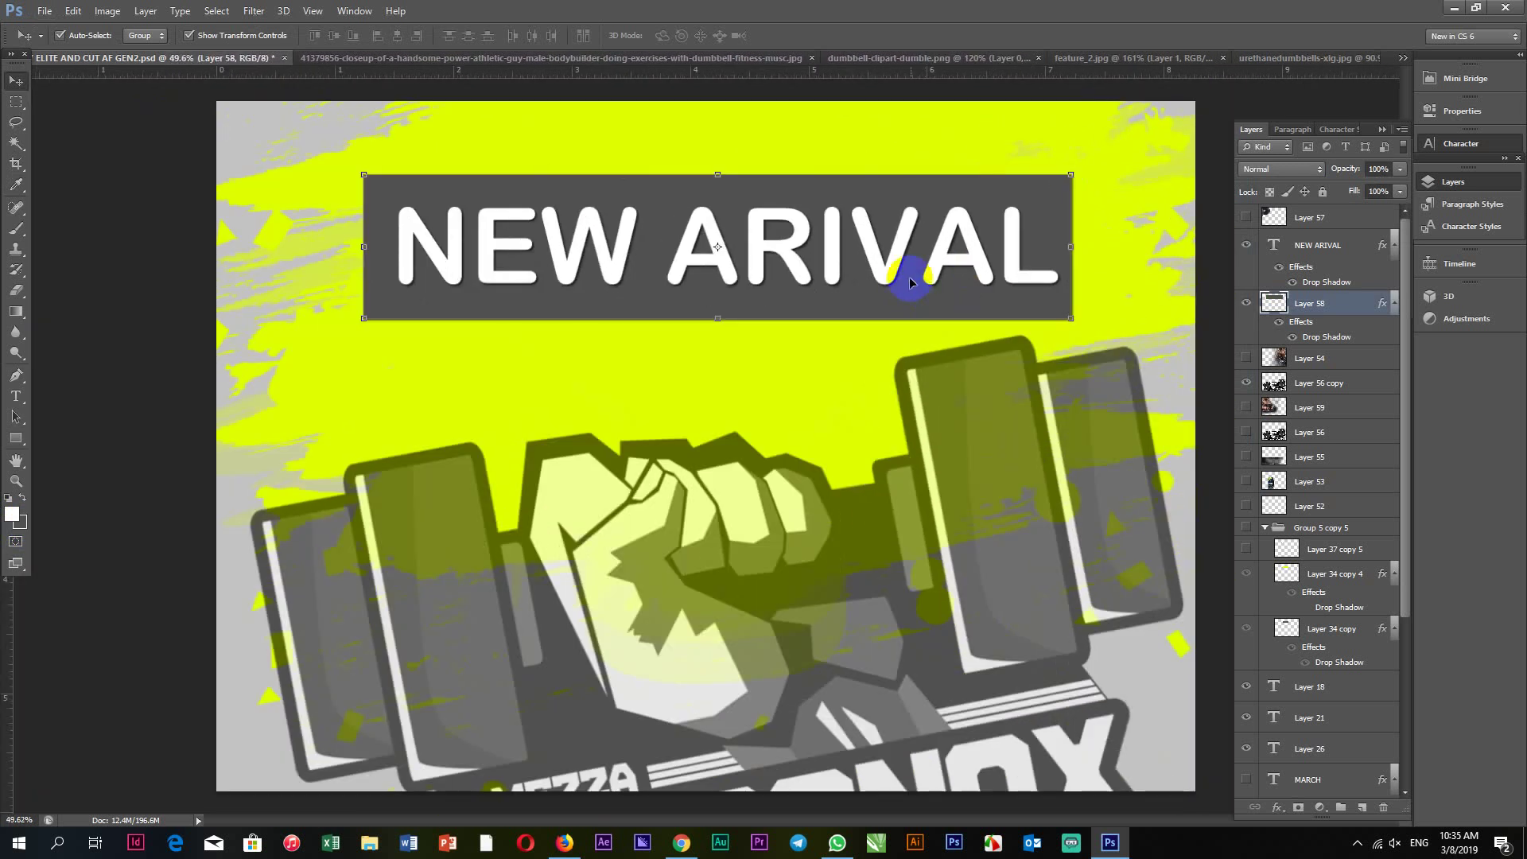
left_click(939, 245)
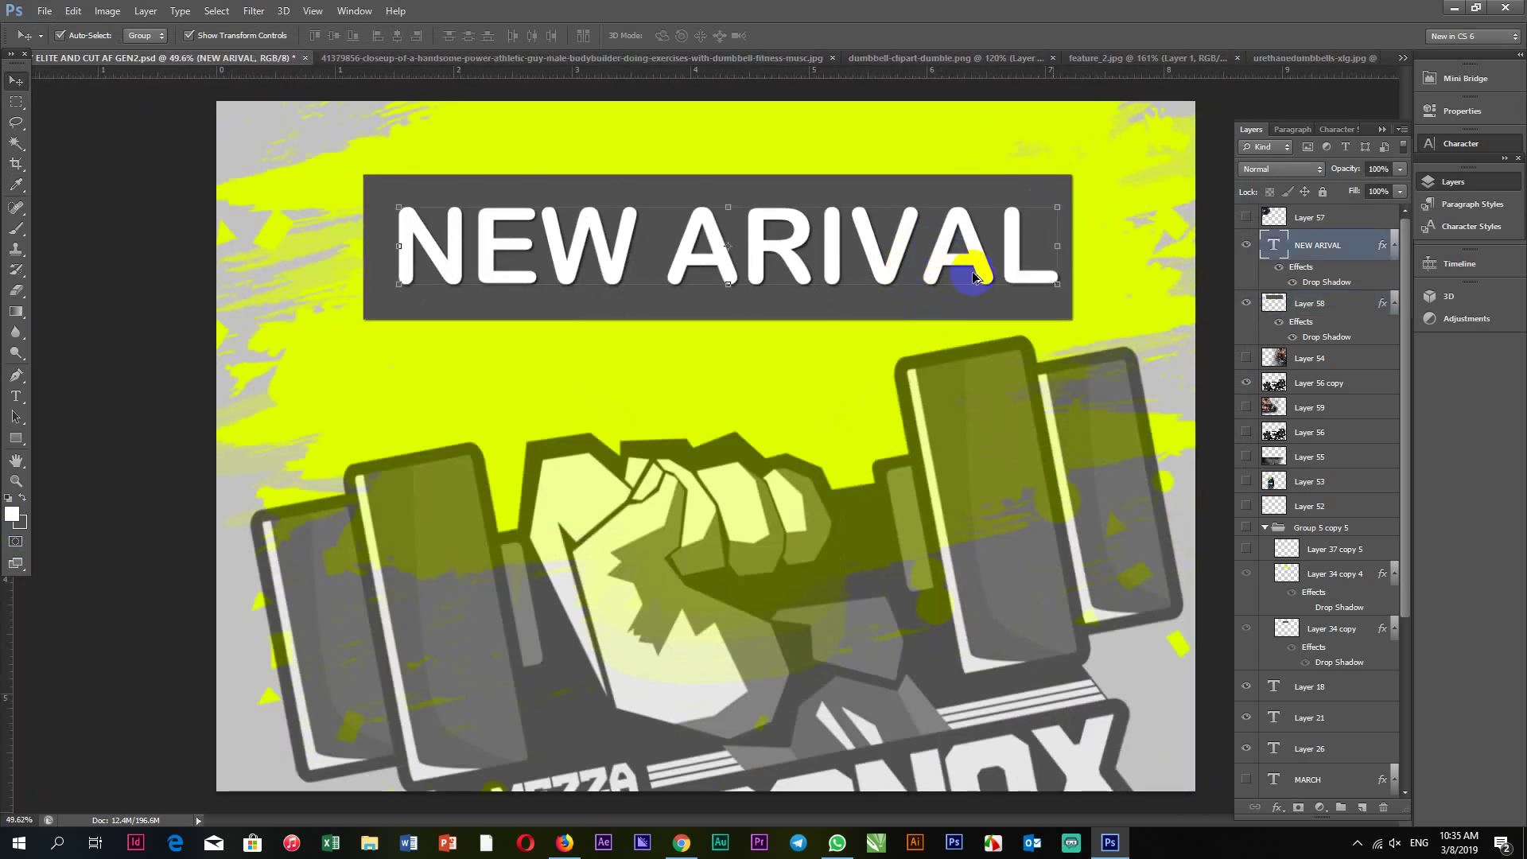
scroll(976, 276, "down", 1)
left_click(1141, 180)
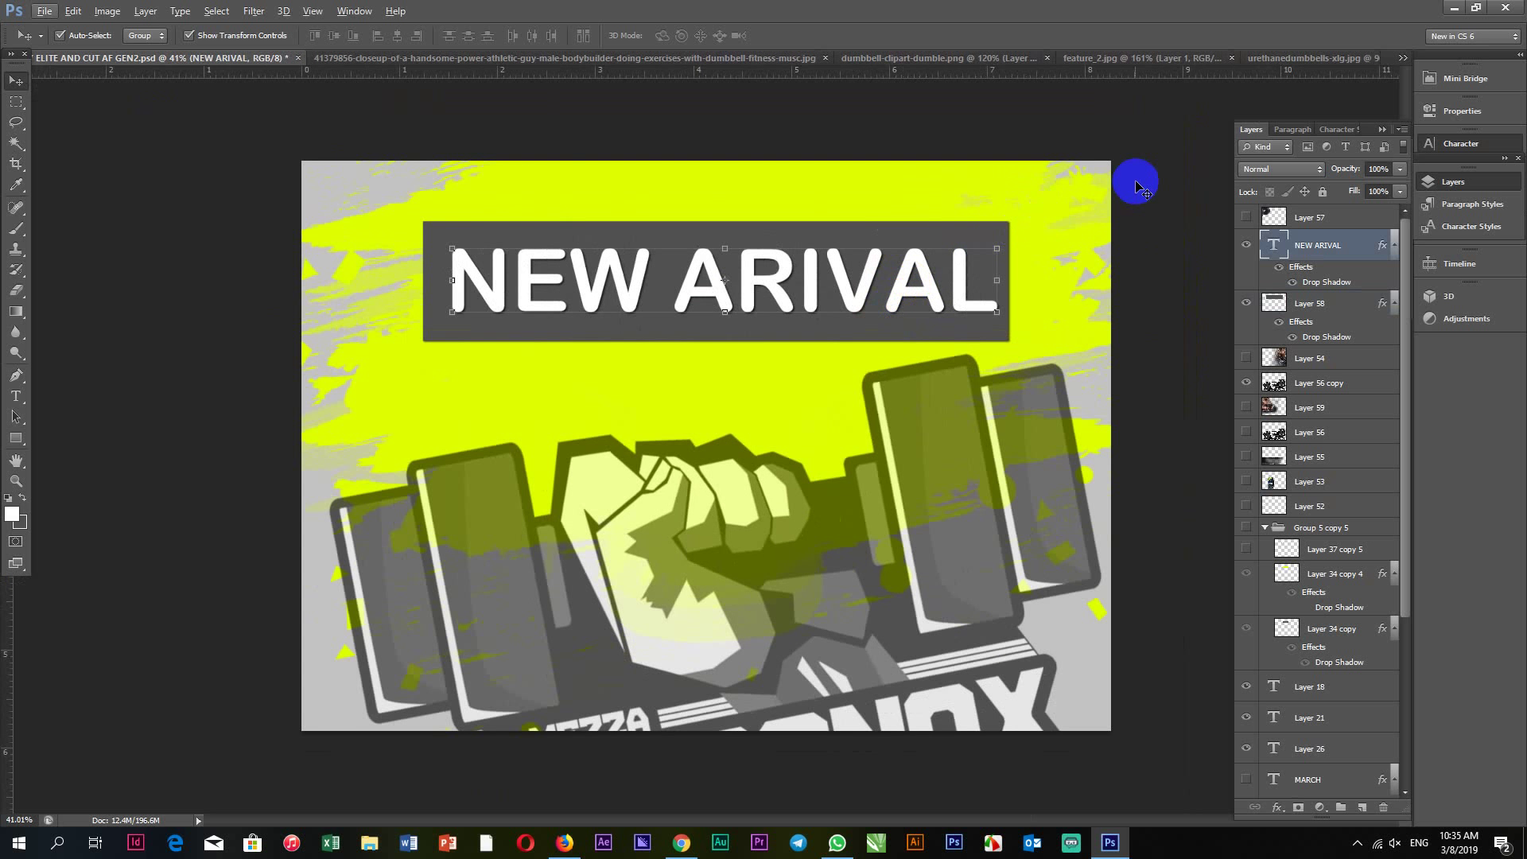
left_click(1003, 223)
left_click(1397, 195)
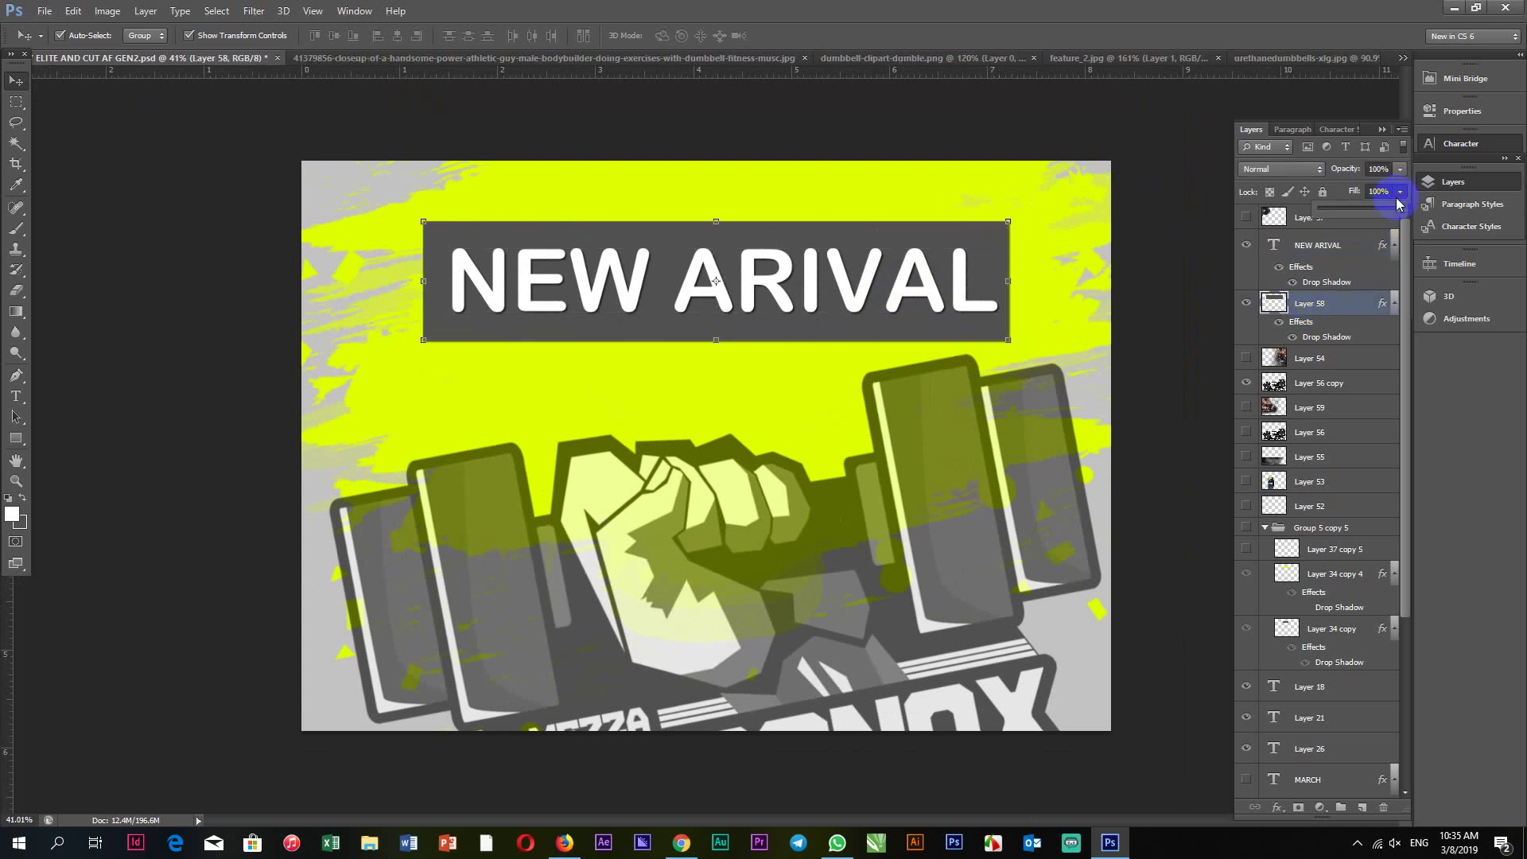
mouse_move(1398, 205)
left_mouse_down()
mouse_move(1381, 214)
mouse_move(1400, 208)
left_mouse_up()
left_click(823, 413)
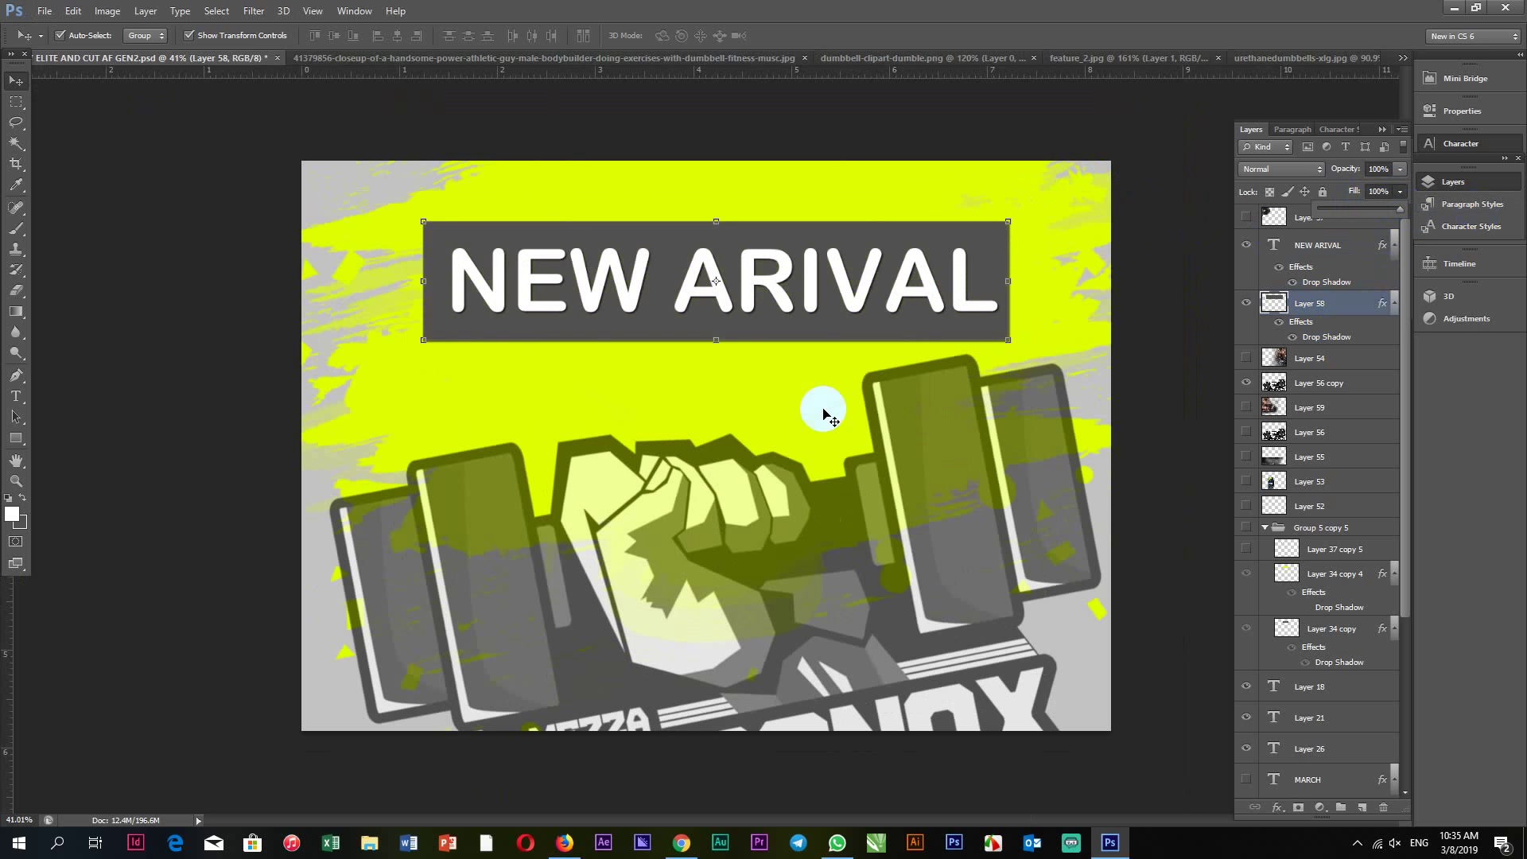
left_click(222, 341)
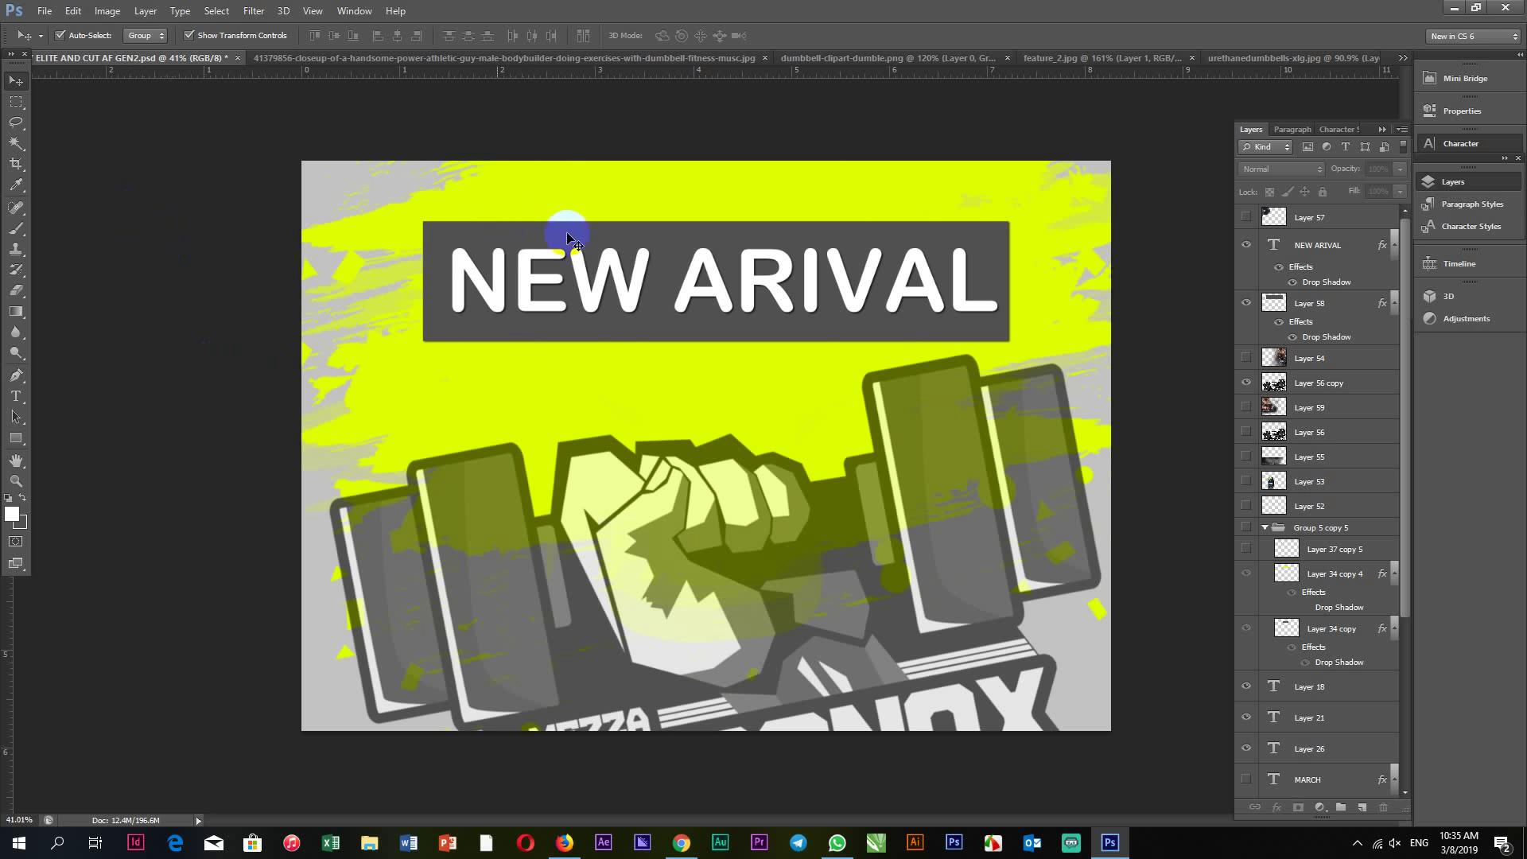
left_click(811, 326)
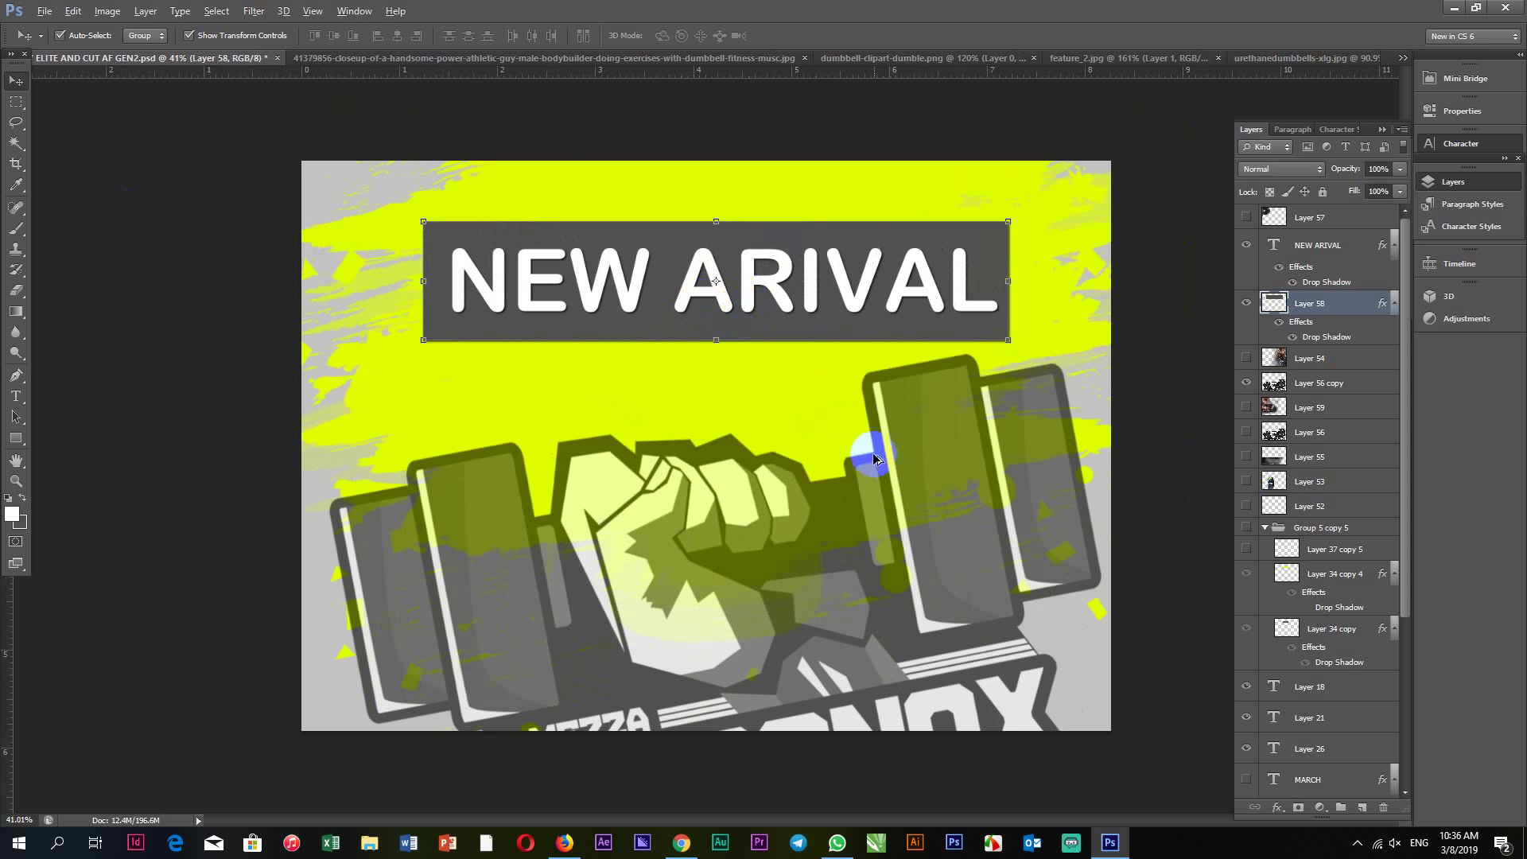
key("alt")
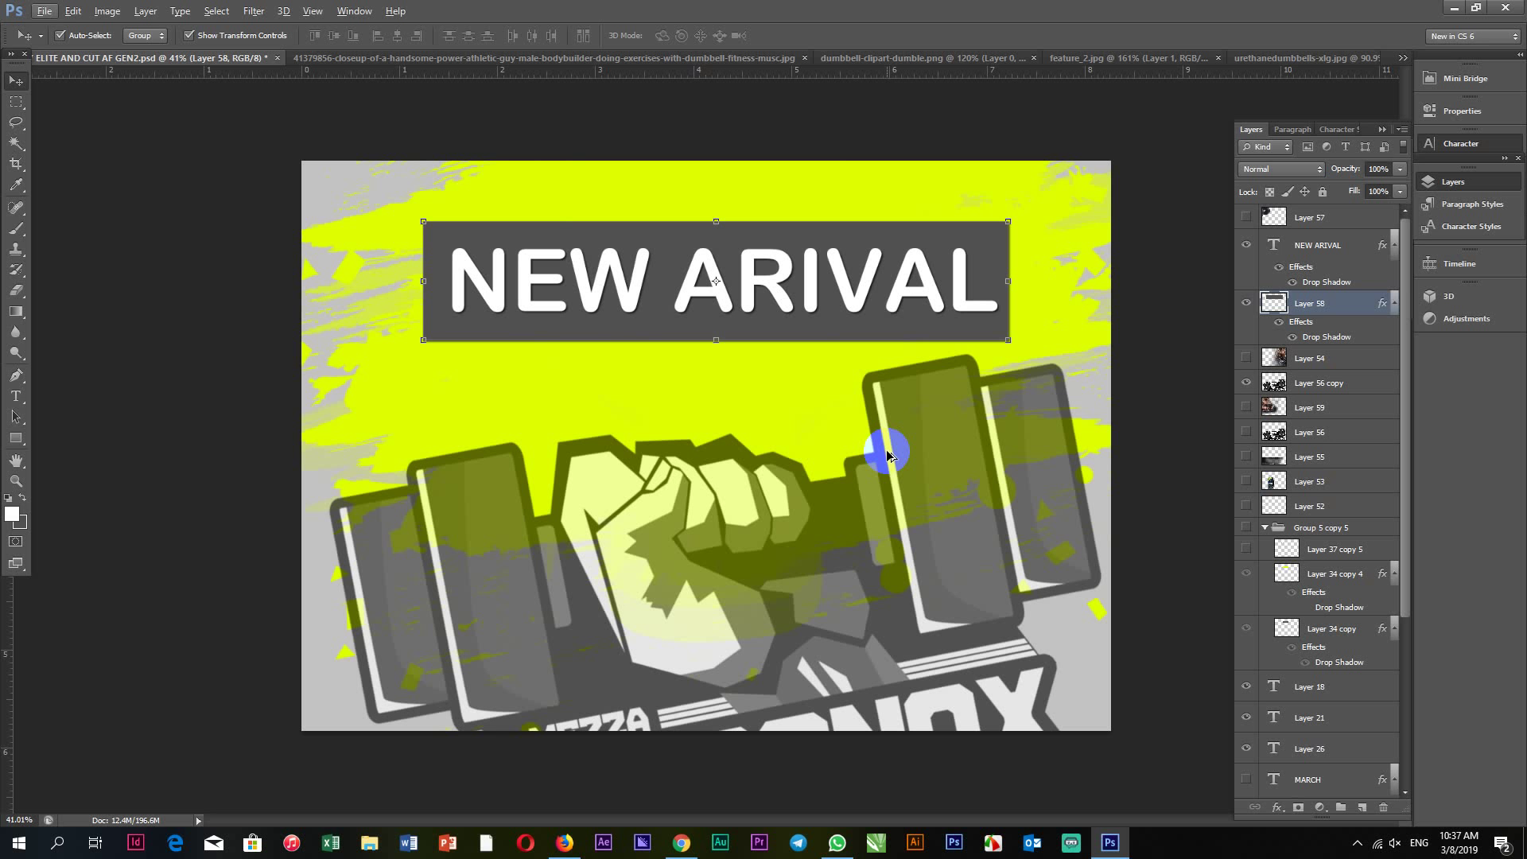
Attempt a new 1280 × 720 document, dismissing the oversize and scratch-disks-full warnings.
scroll(939, 290, "up", 1)
scroll(972, 300, "down", 1)
scroll(954, 296, "down", 1)
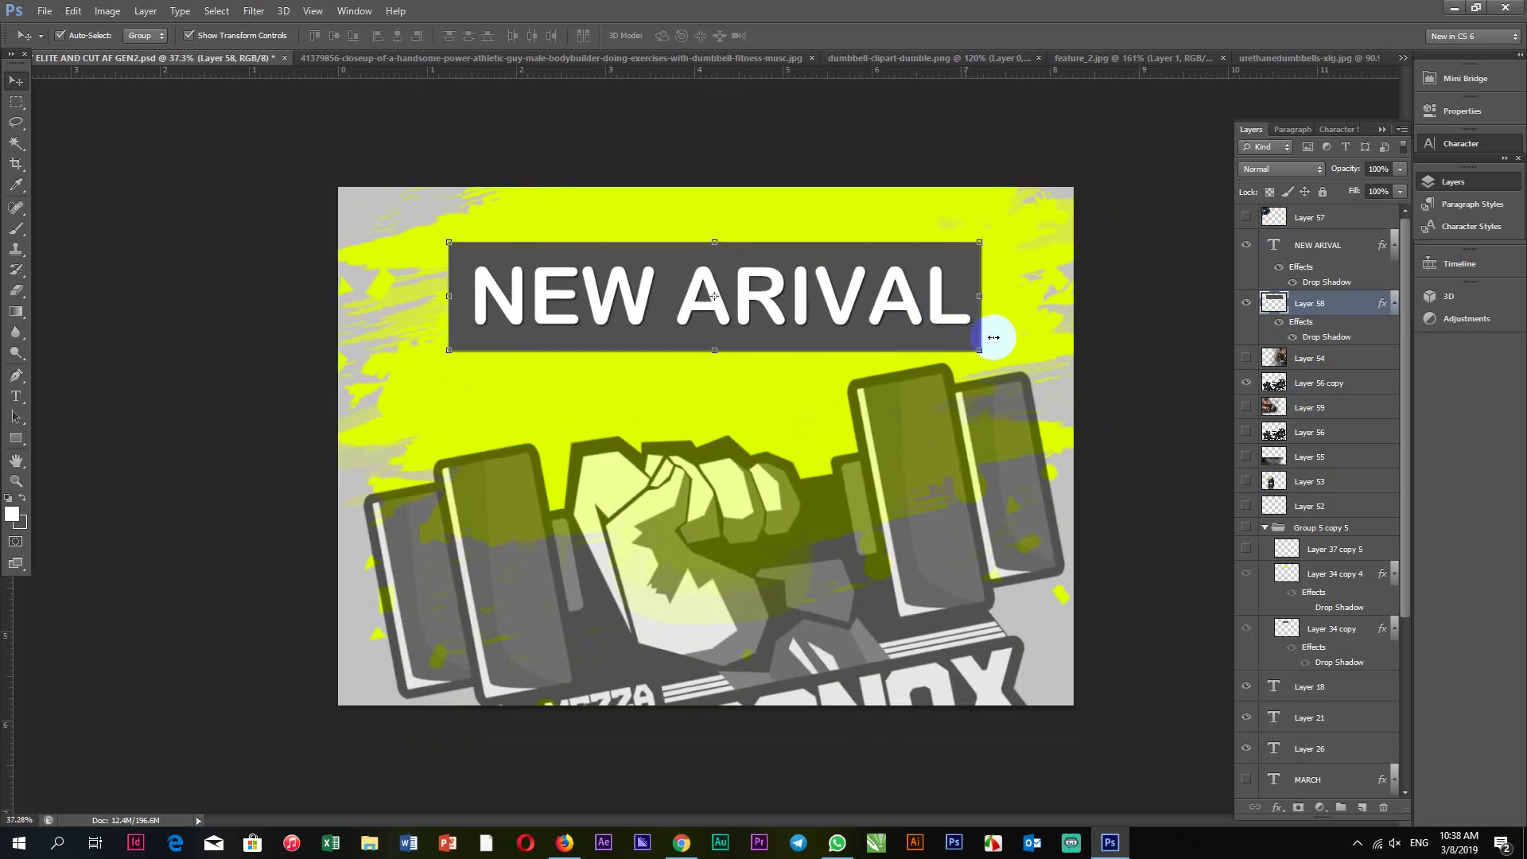
scroll(1010, 339, "up", 1)
scroll(1032, 341, "down", 1)
scroll(1032, 342, "up", 1)
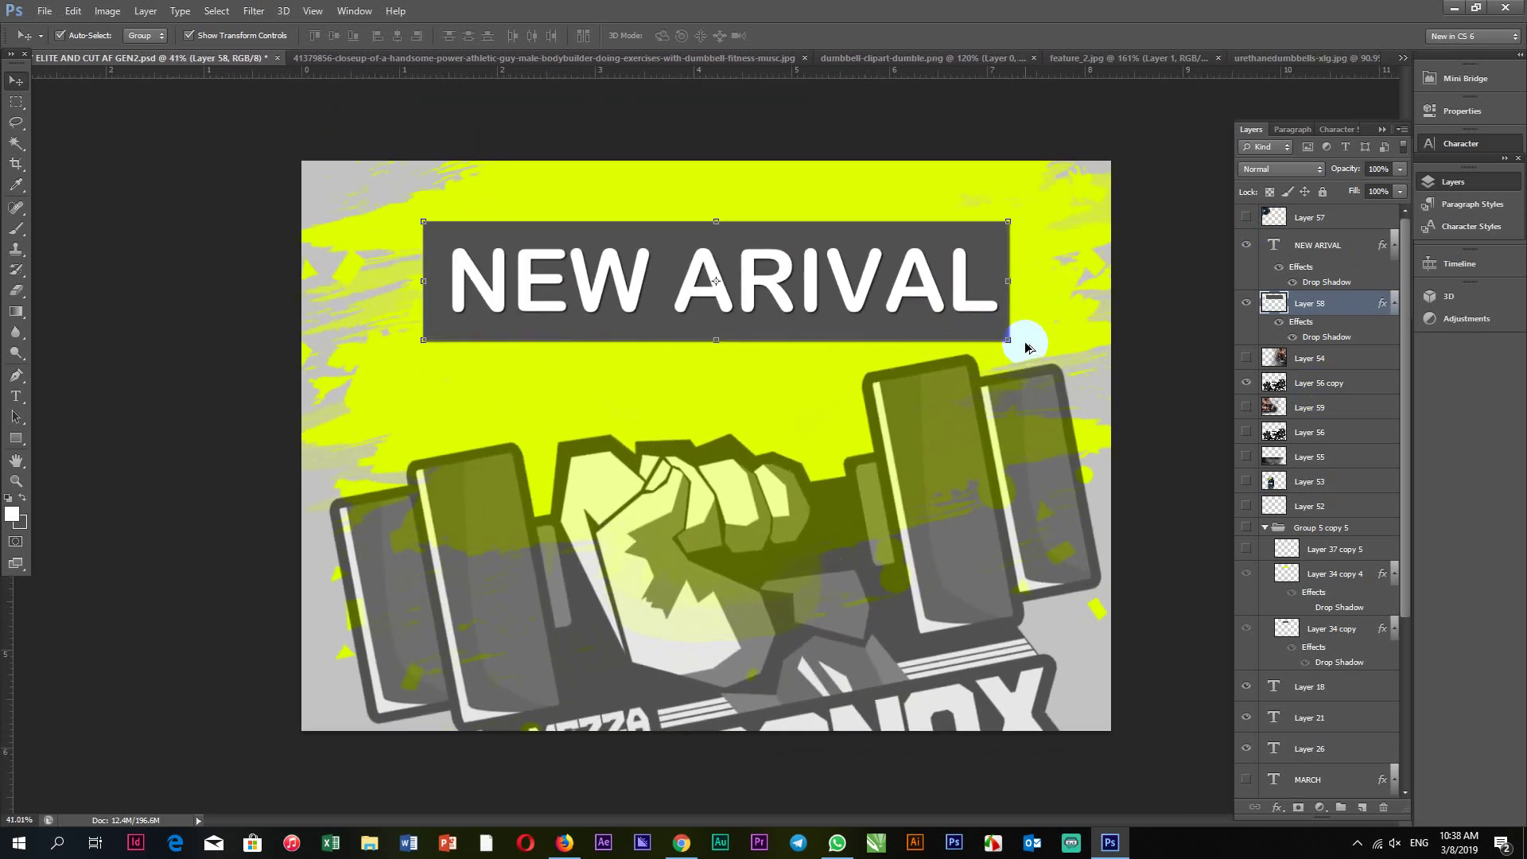
scroll(1026, 345, "down", 1)
scroll(1105, 322, "up", 1)
scroll(1058, 318, "down", 1)
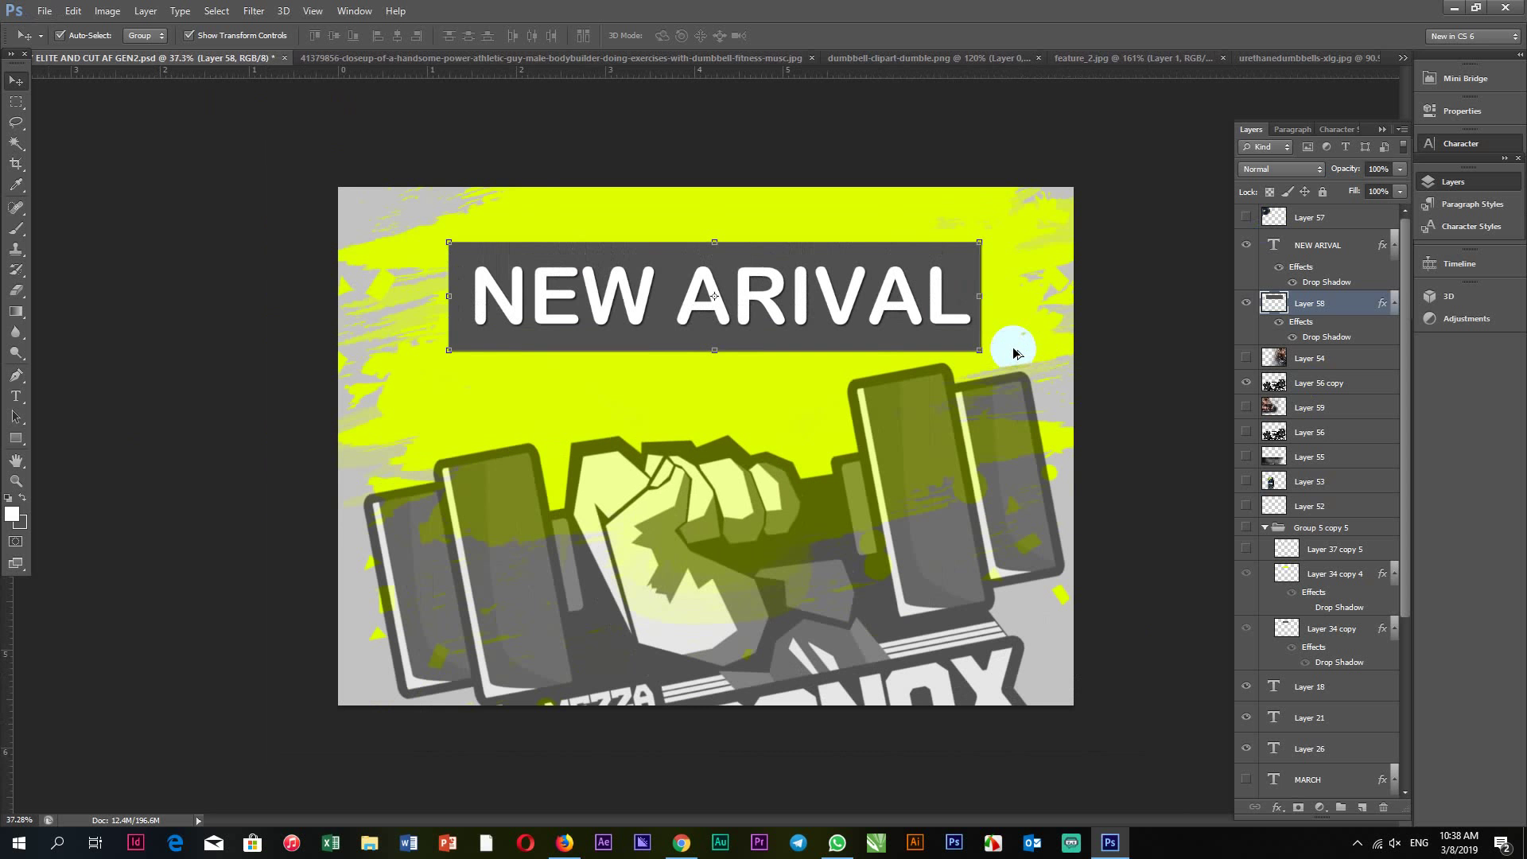
scroll(1015, 352, "up", 1)
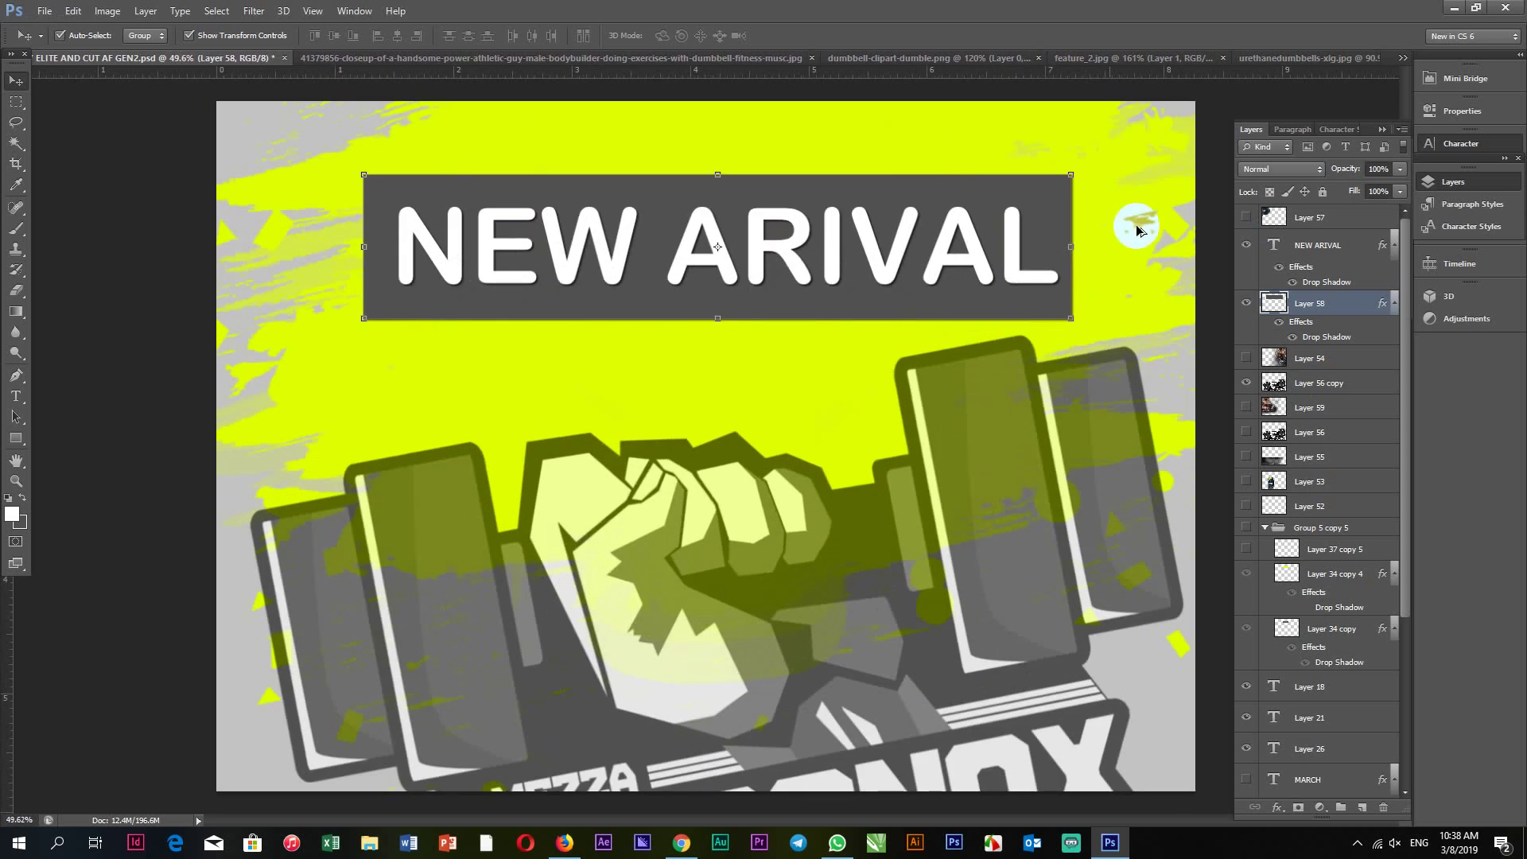
scroll(1057, 239, "down", 1)
scroll(986, 290, "down", 1)
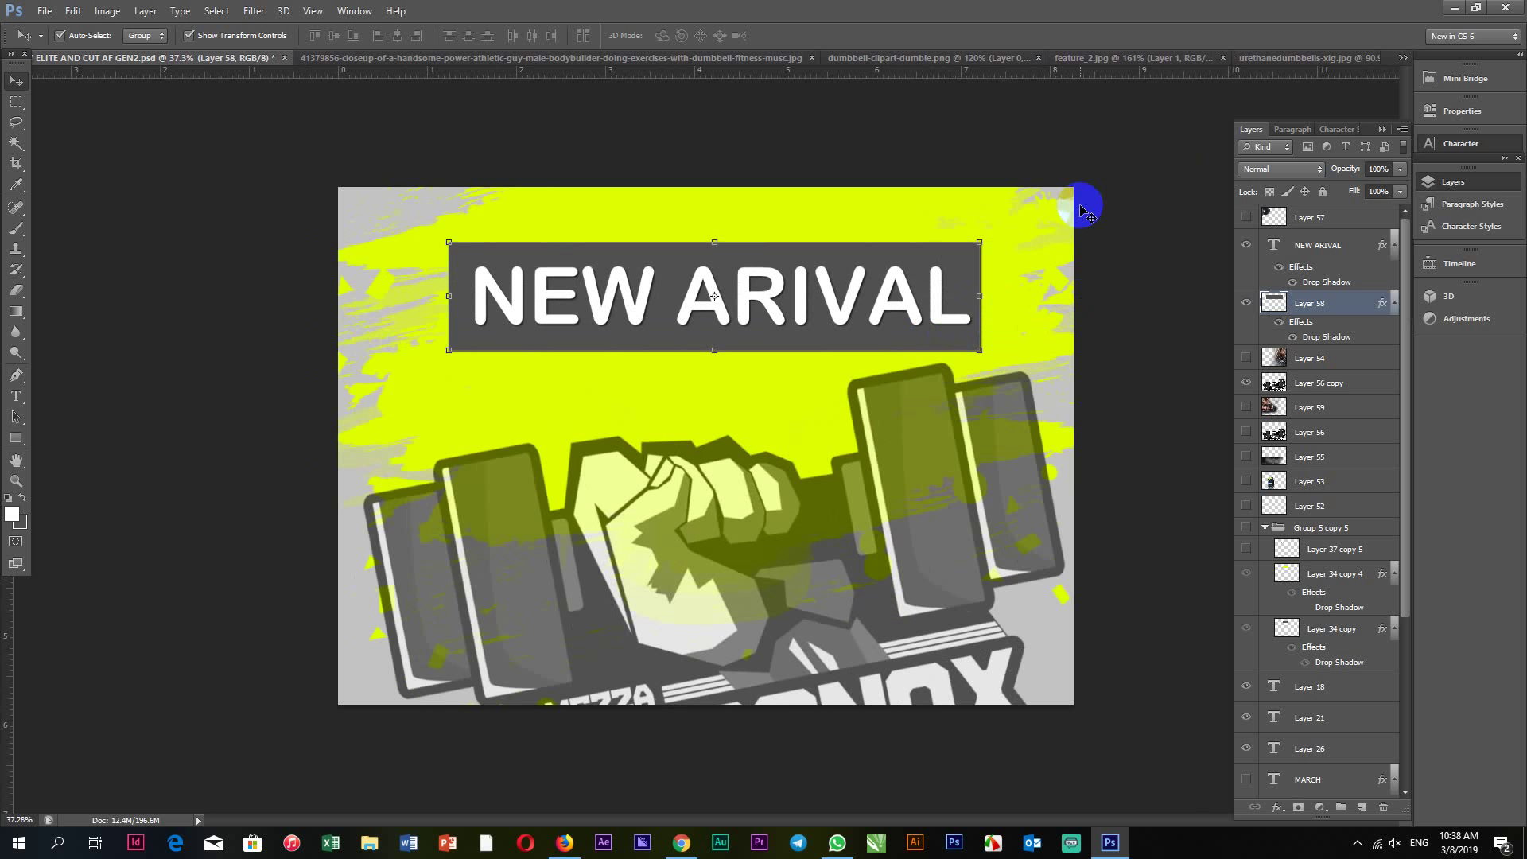
key("ctrl+n")
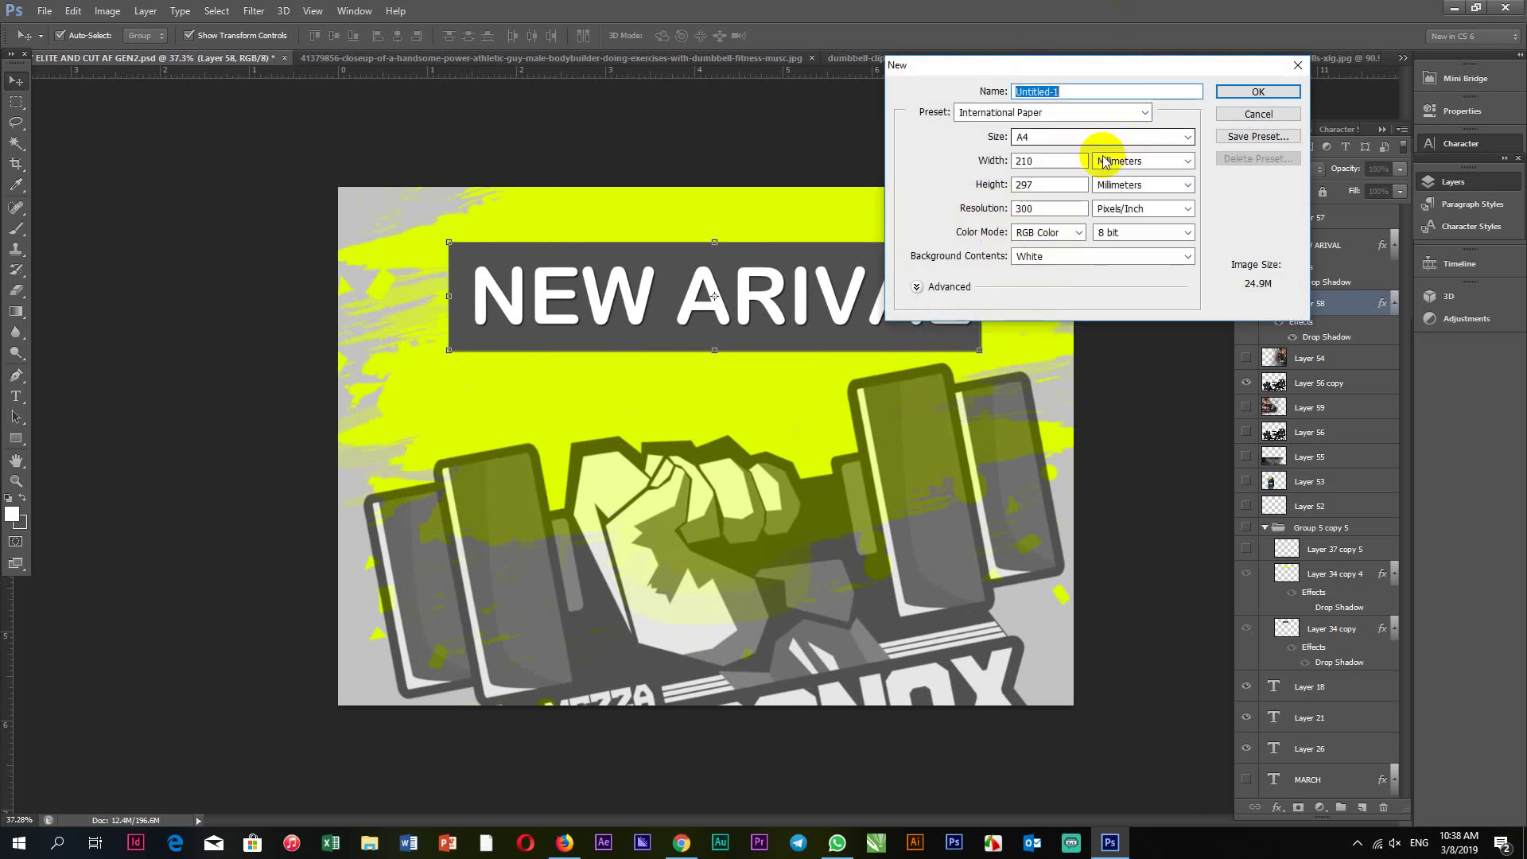
left_click(1144, 136)
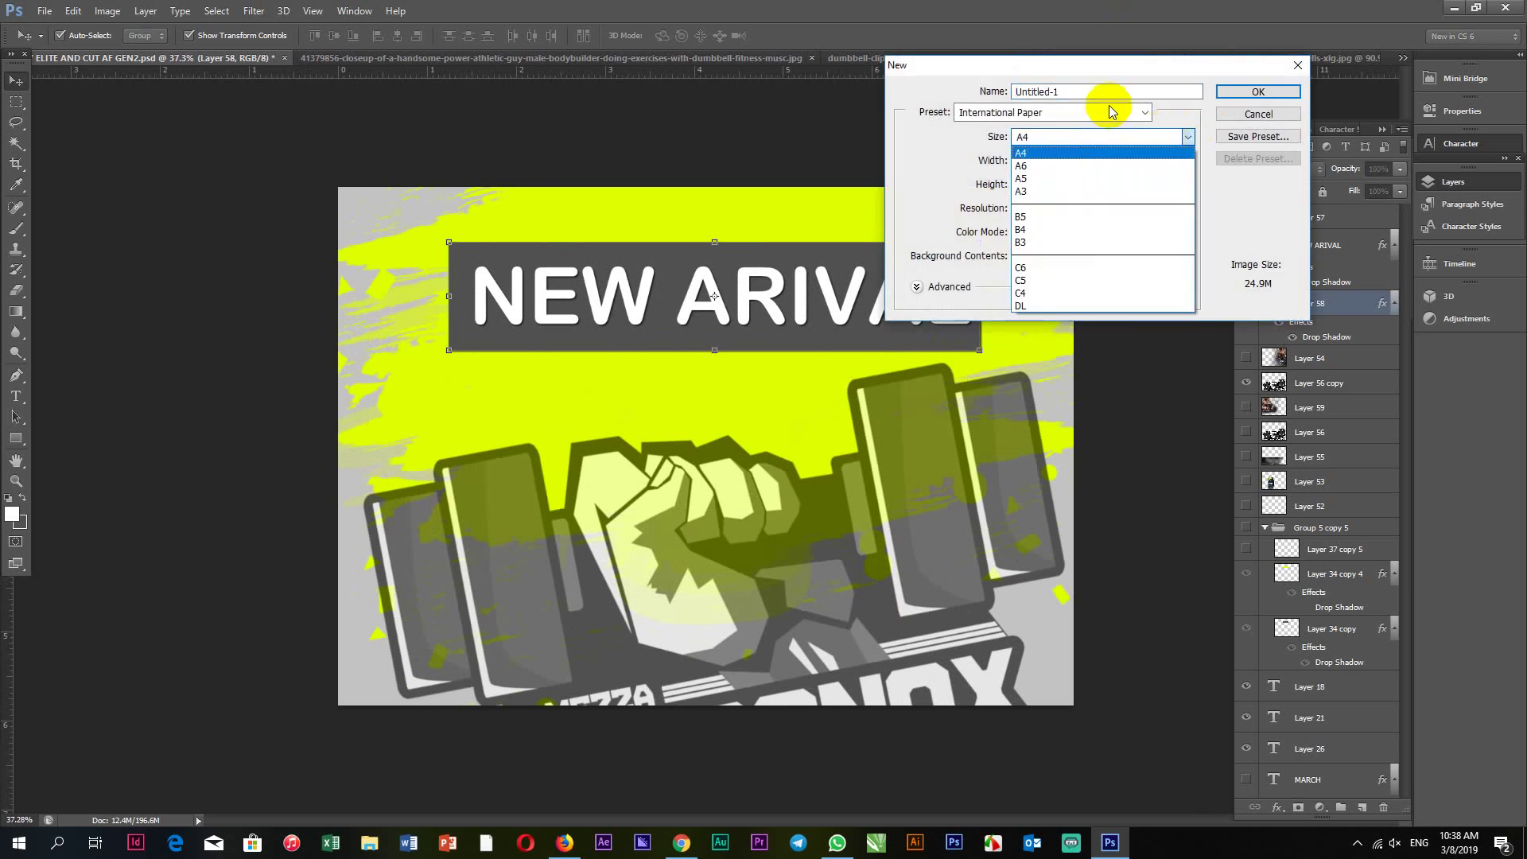
left_click(1085, 134)
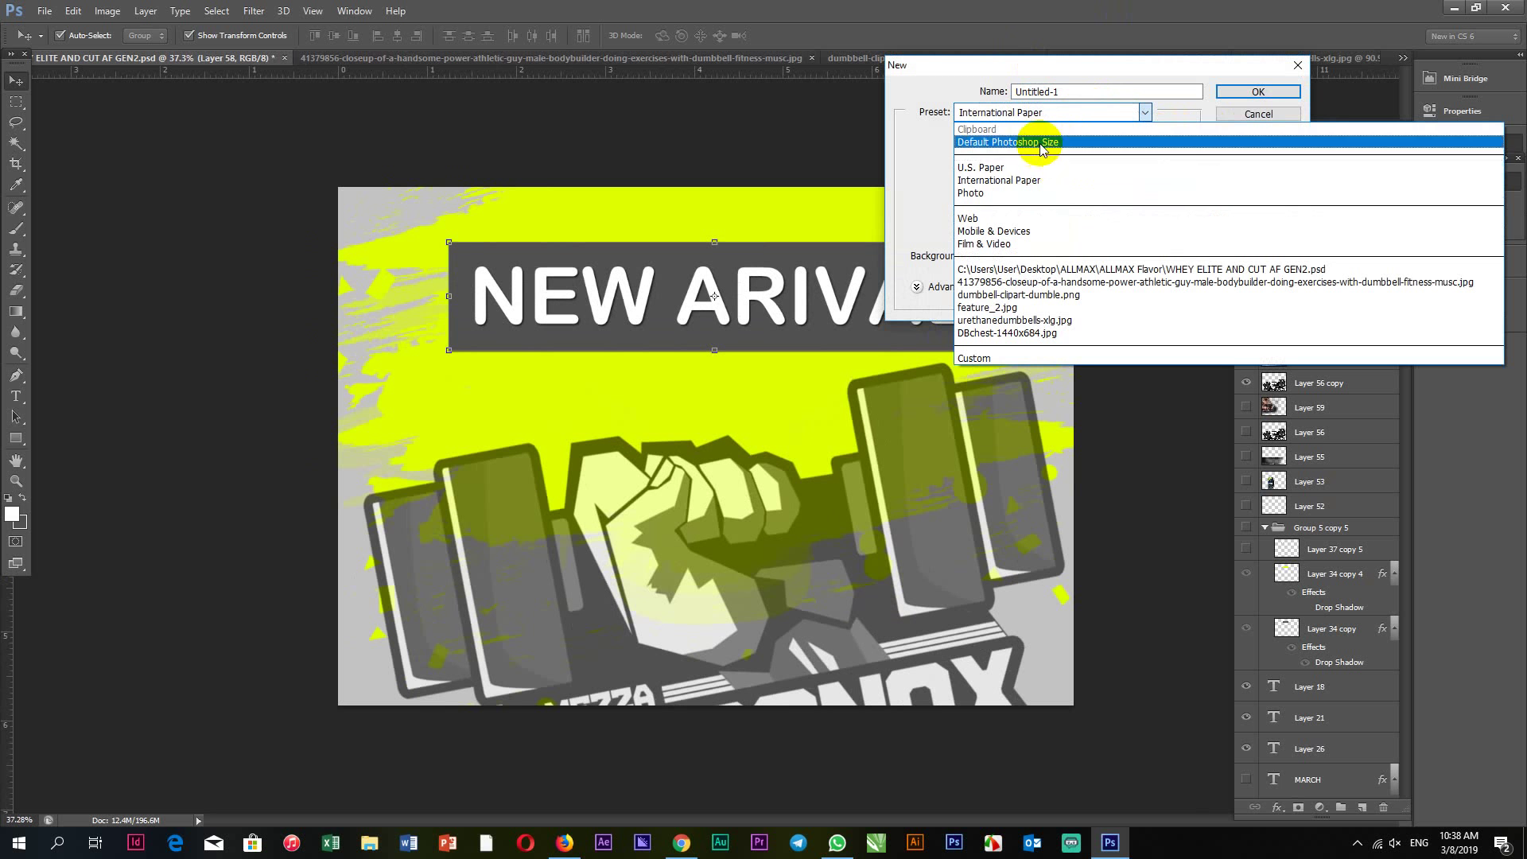
left_click(1050, 148)
double_click(1064, 164)
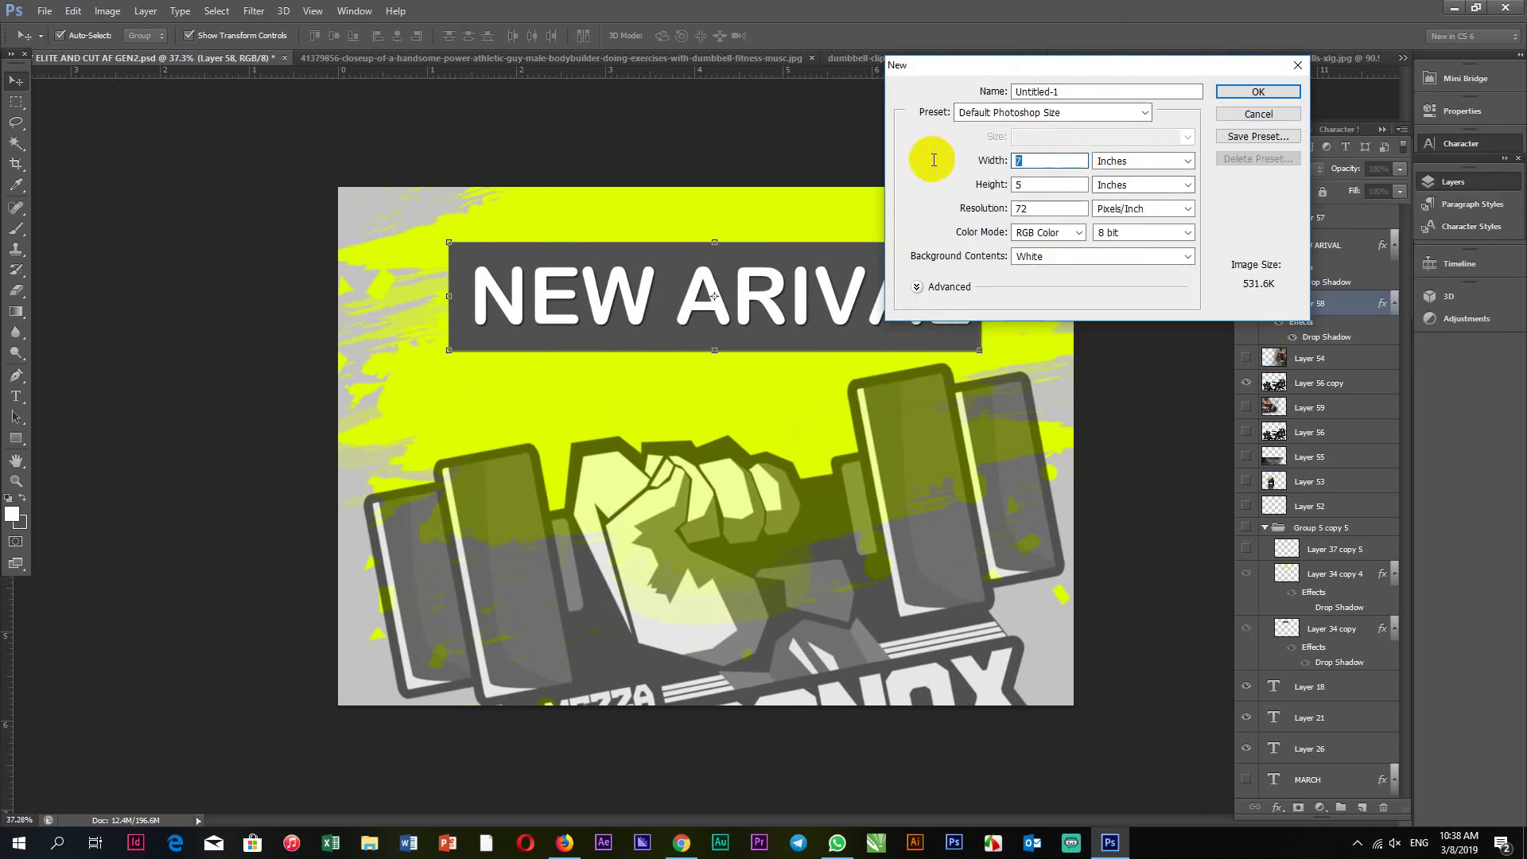
type("1")
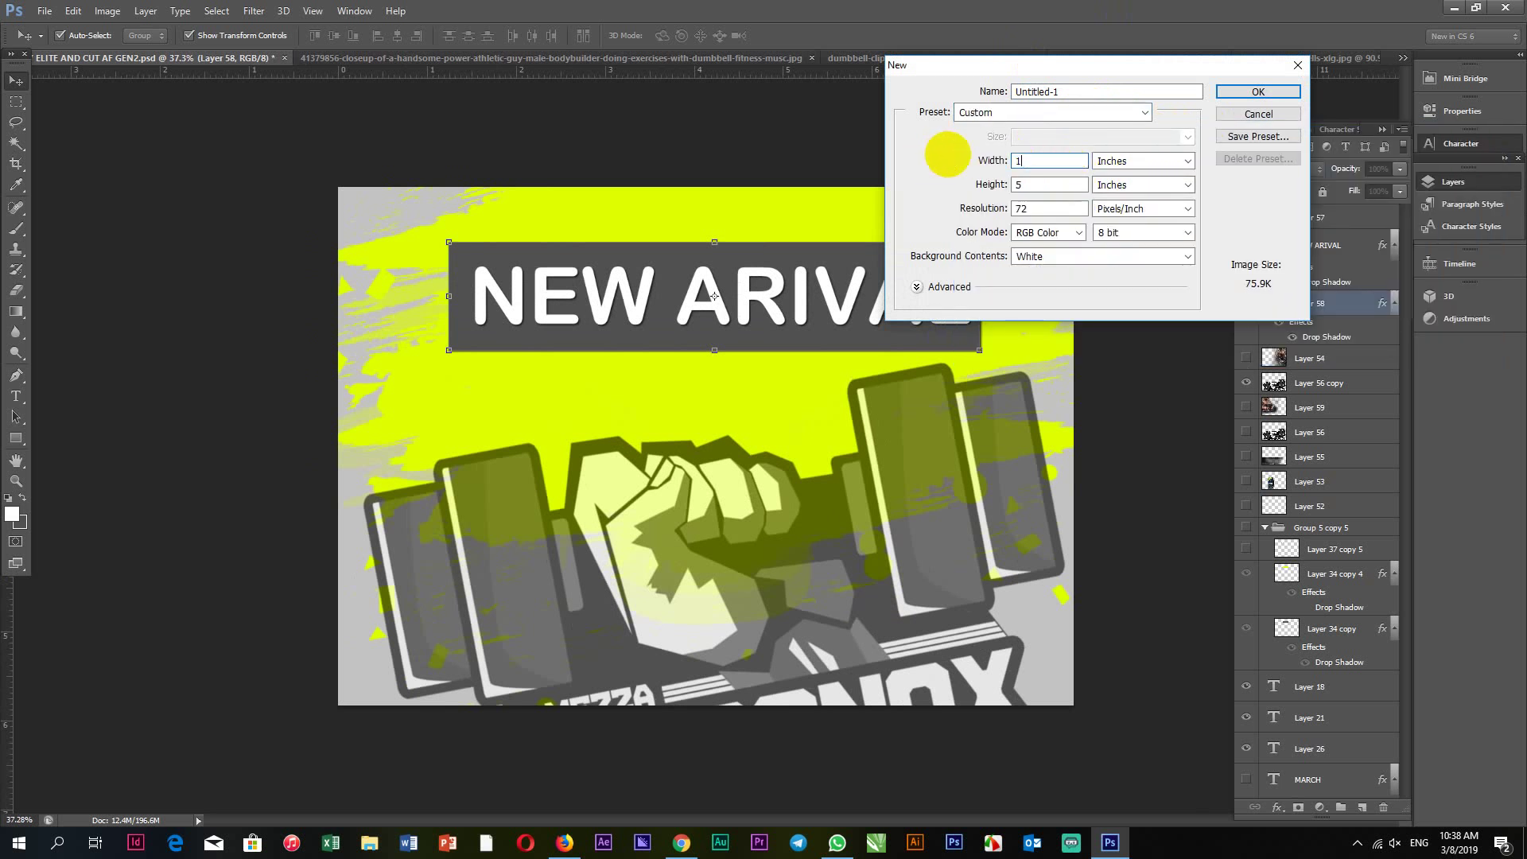
type("280")
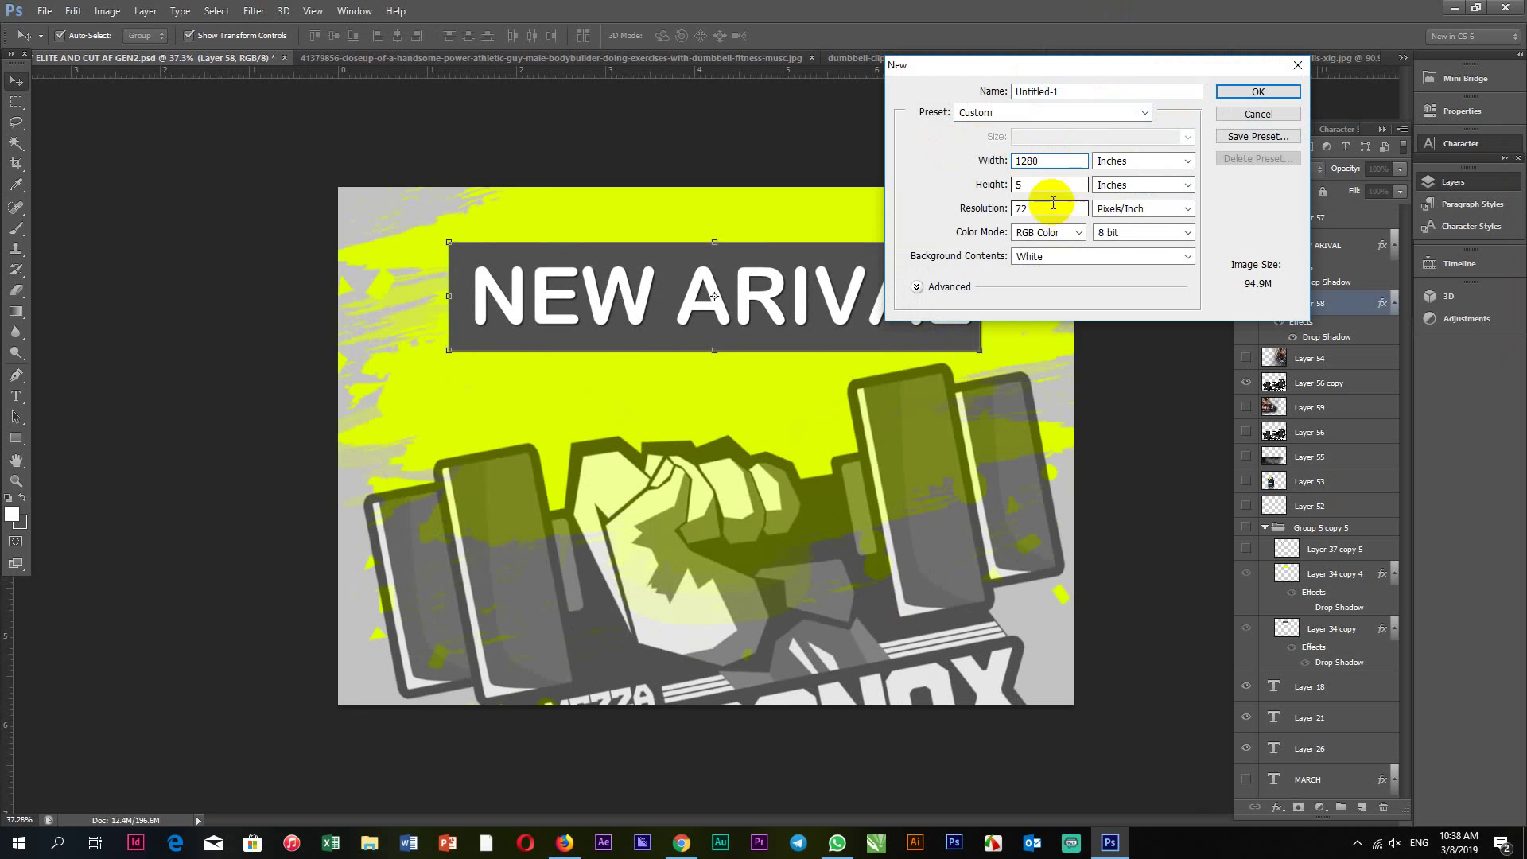
double_click(1040, 185)
type("720")
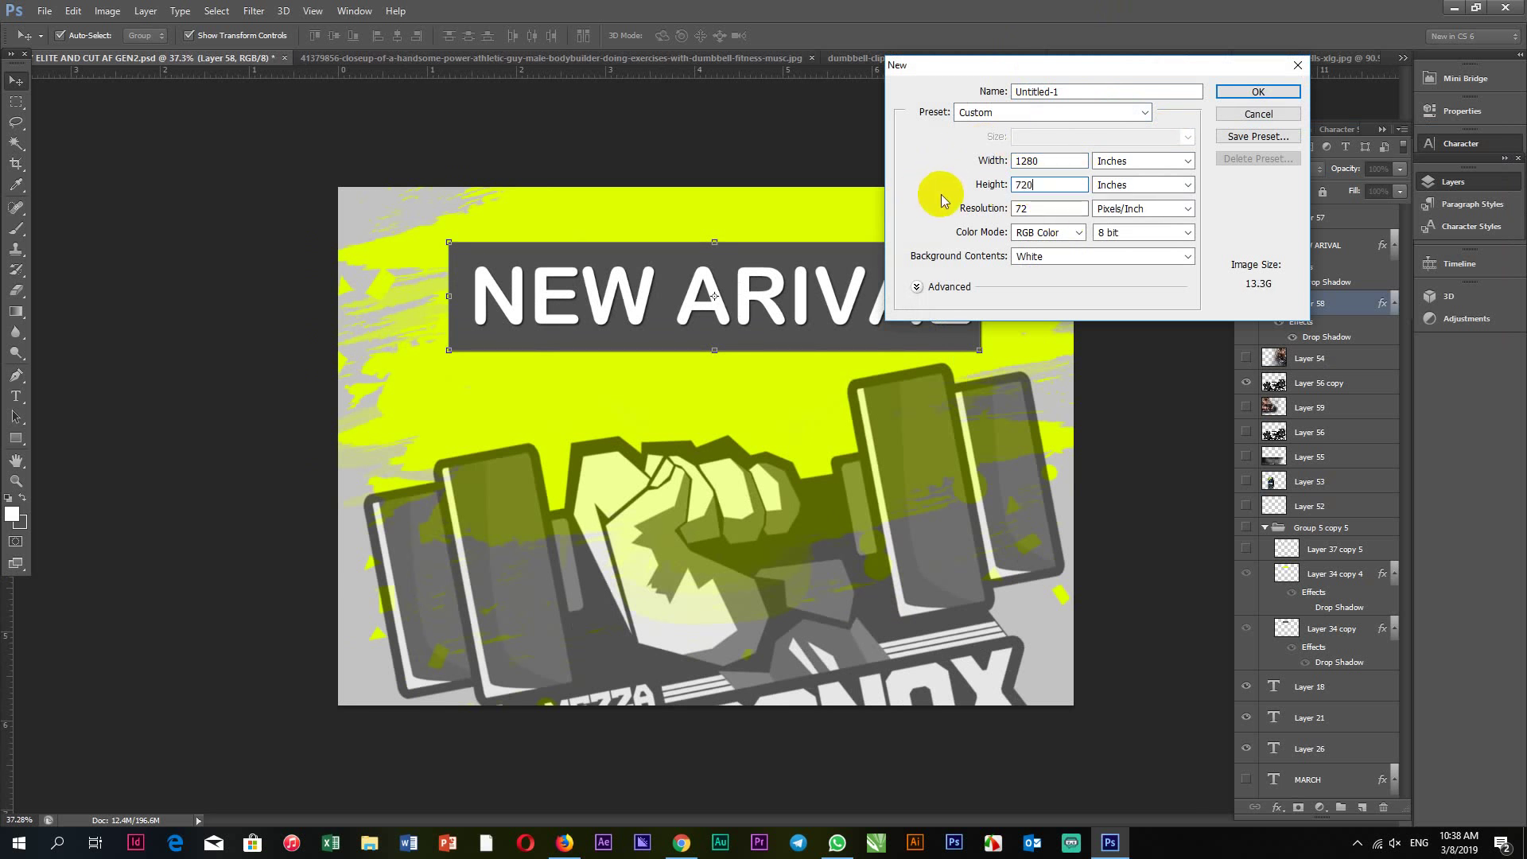
left_click(1262, 91)
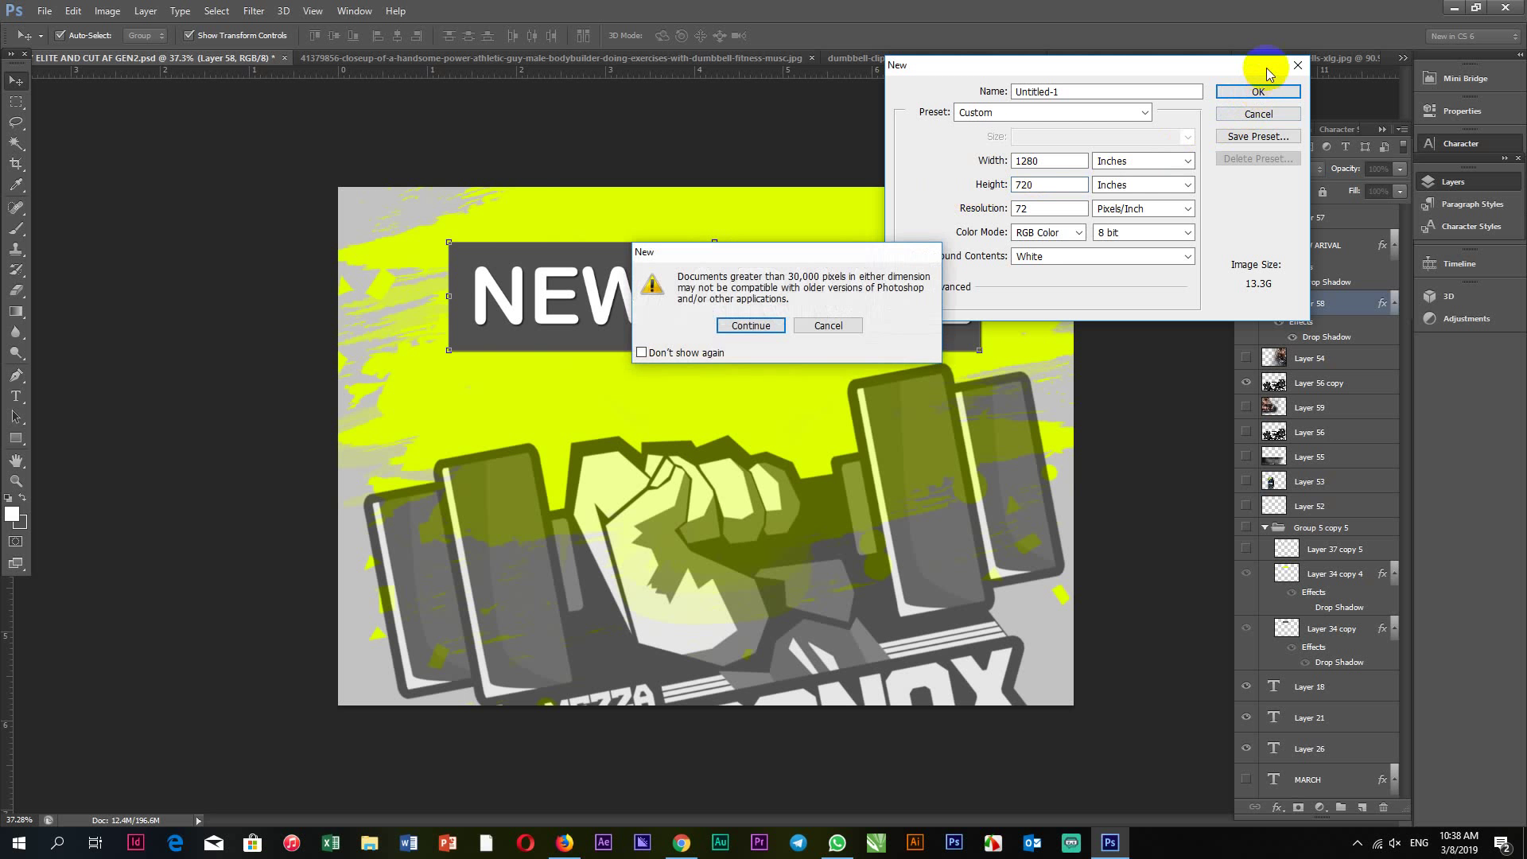
left_click(752, 326)
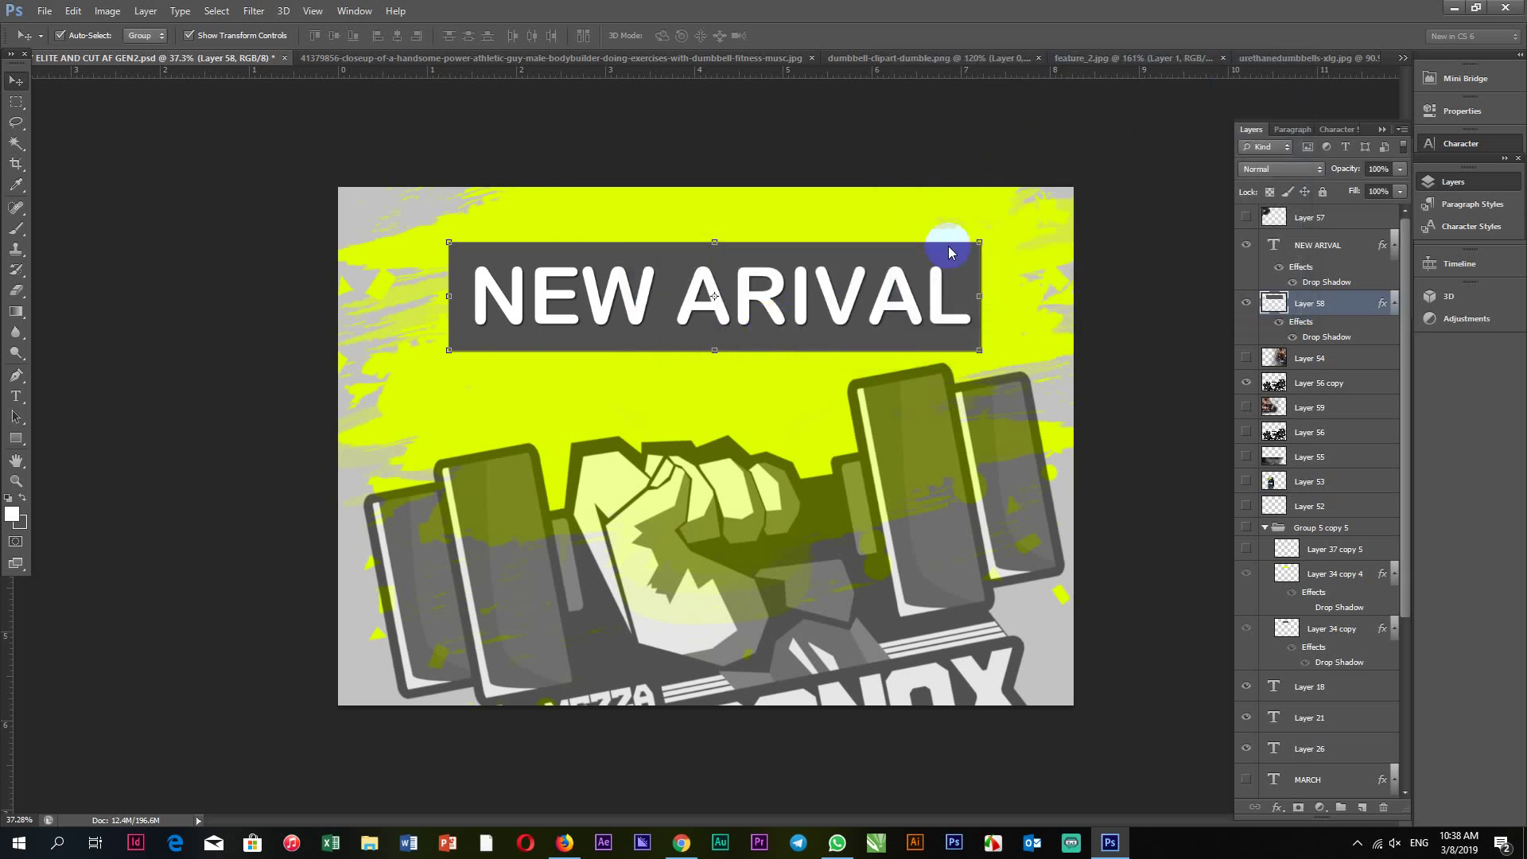
left_click(768, 318)
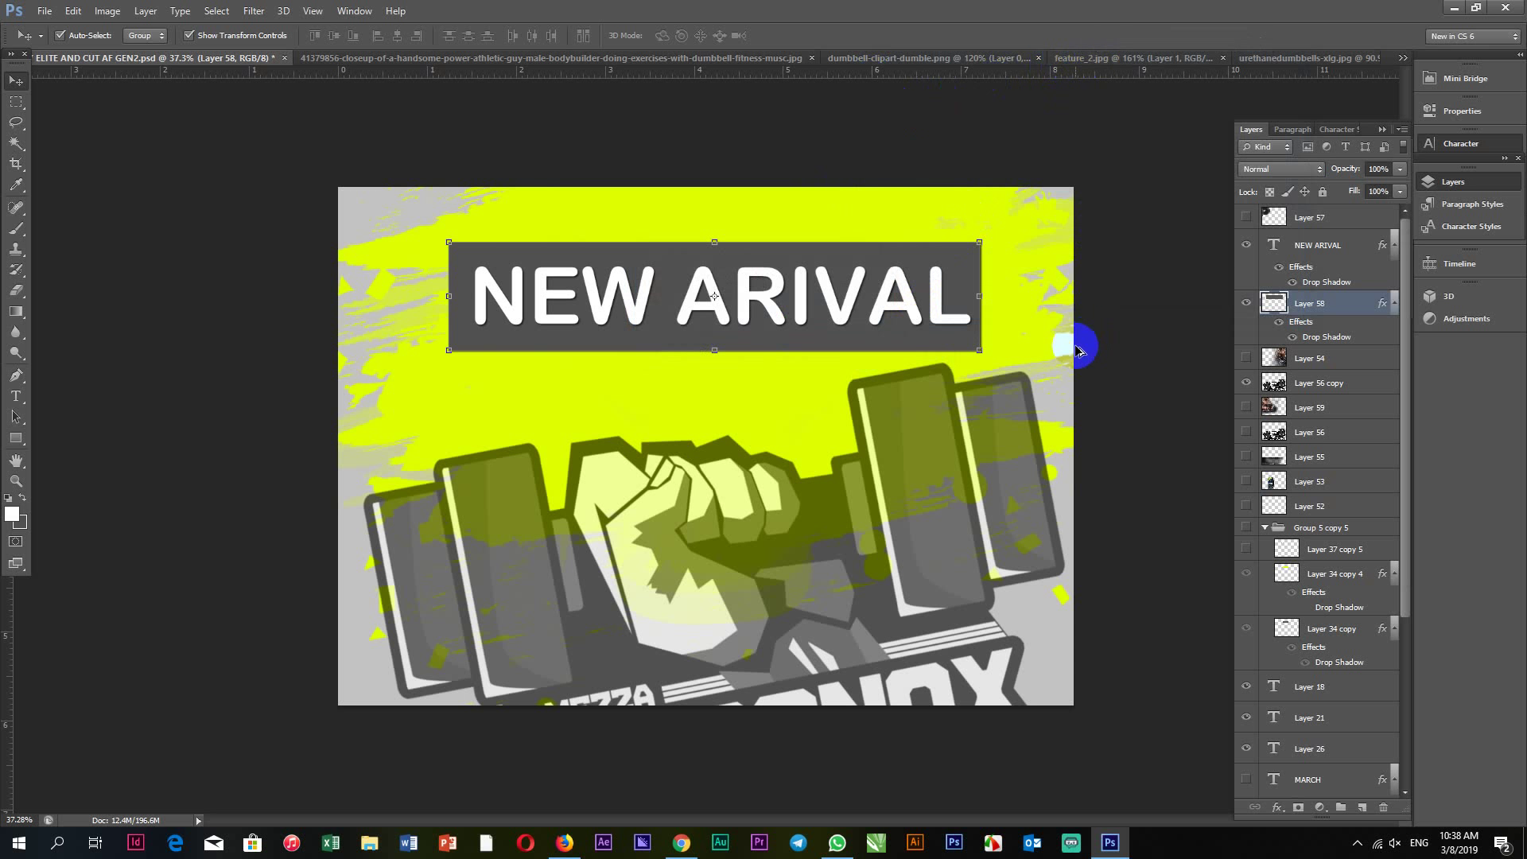
Resize the poster image to 1280 pixels wide and fit it to the window.
key("ctrl+alt+i")
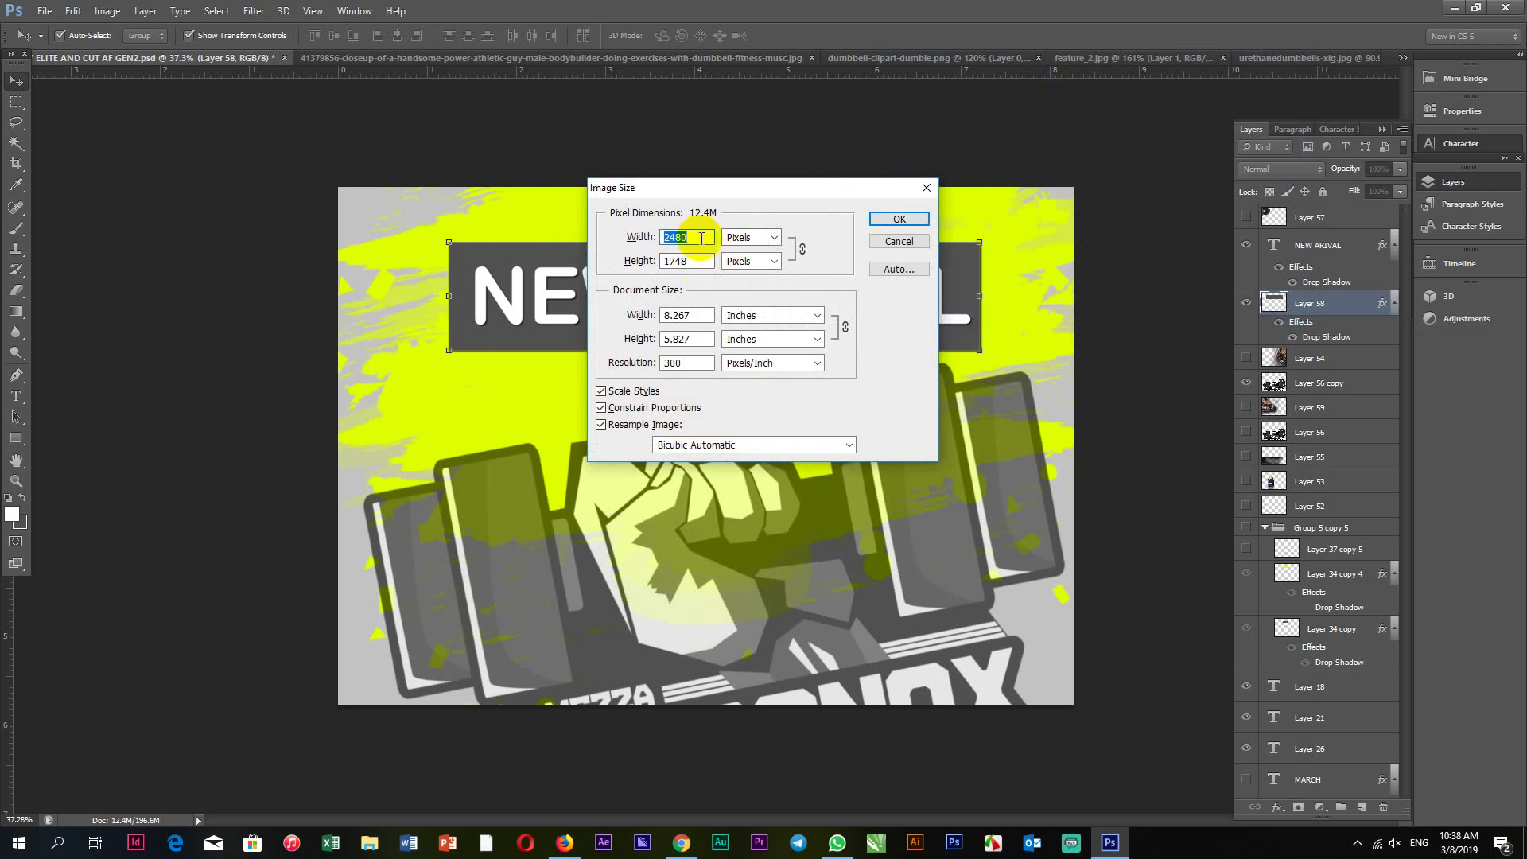
type("1")
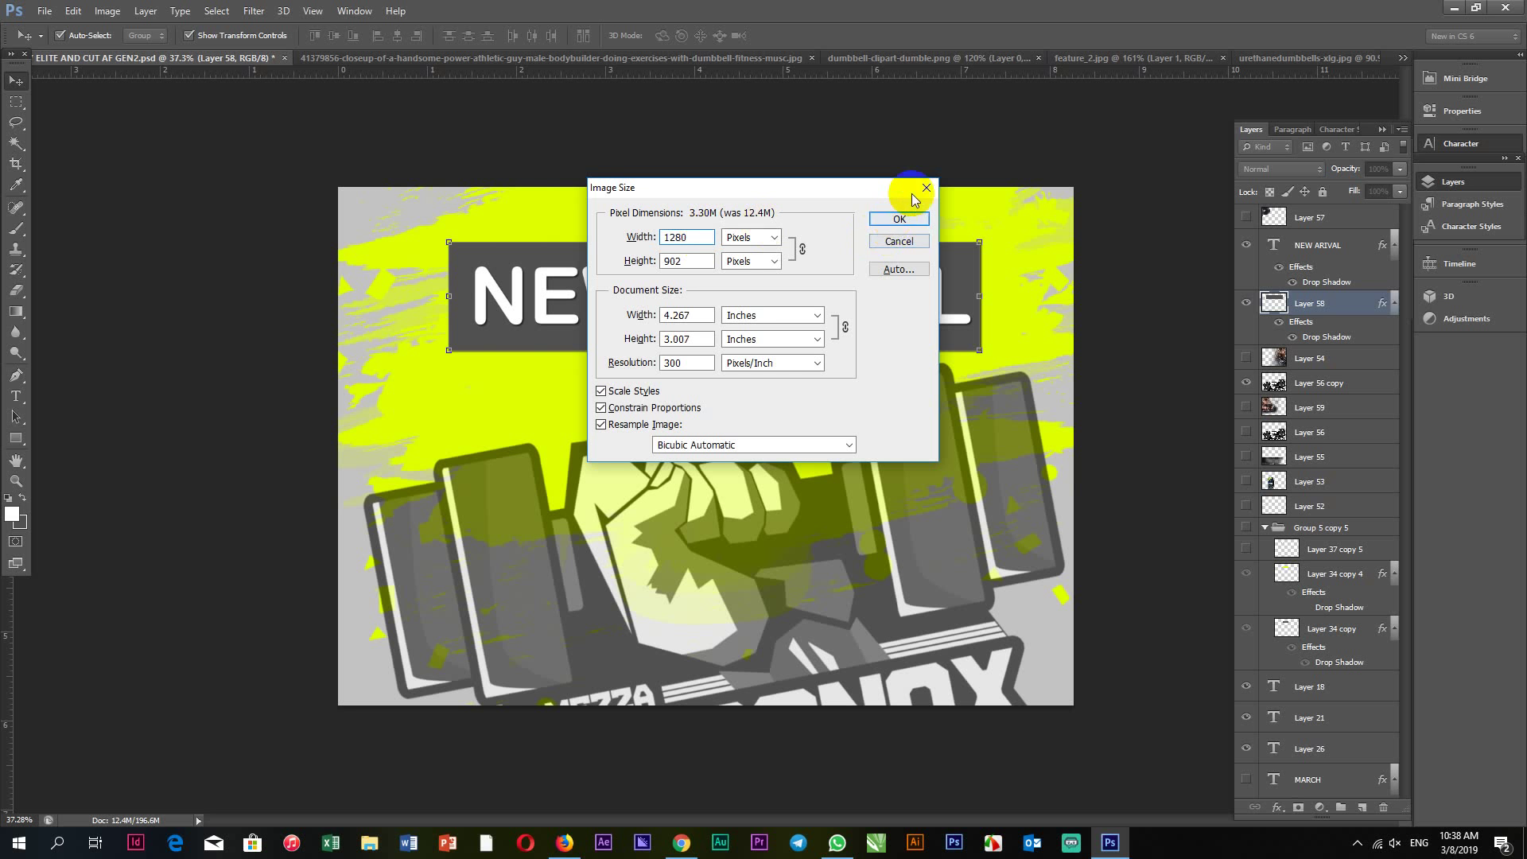
left_click(899, 219)
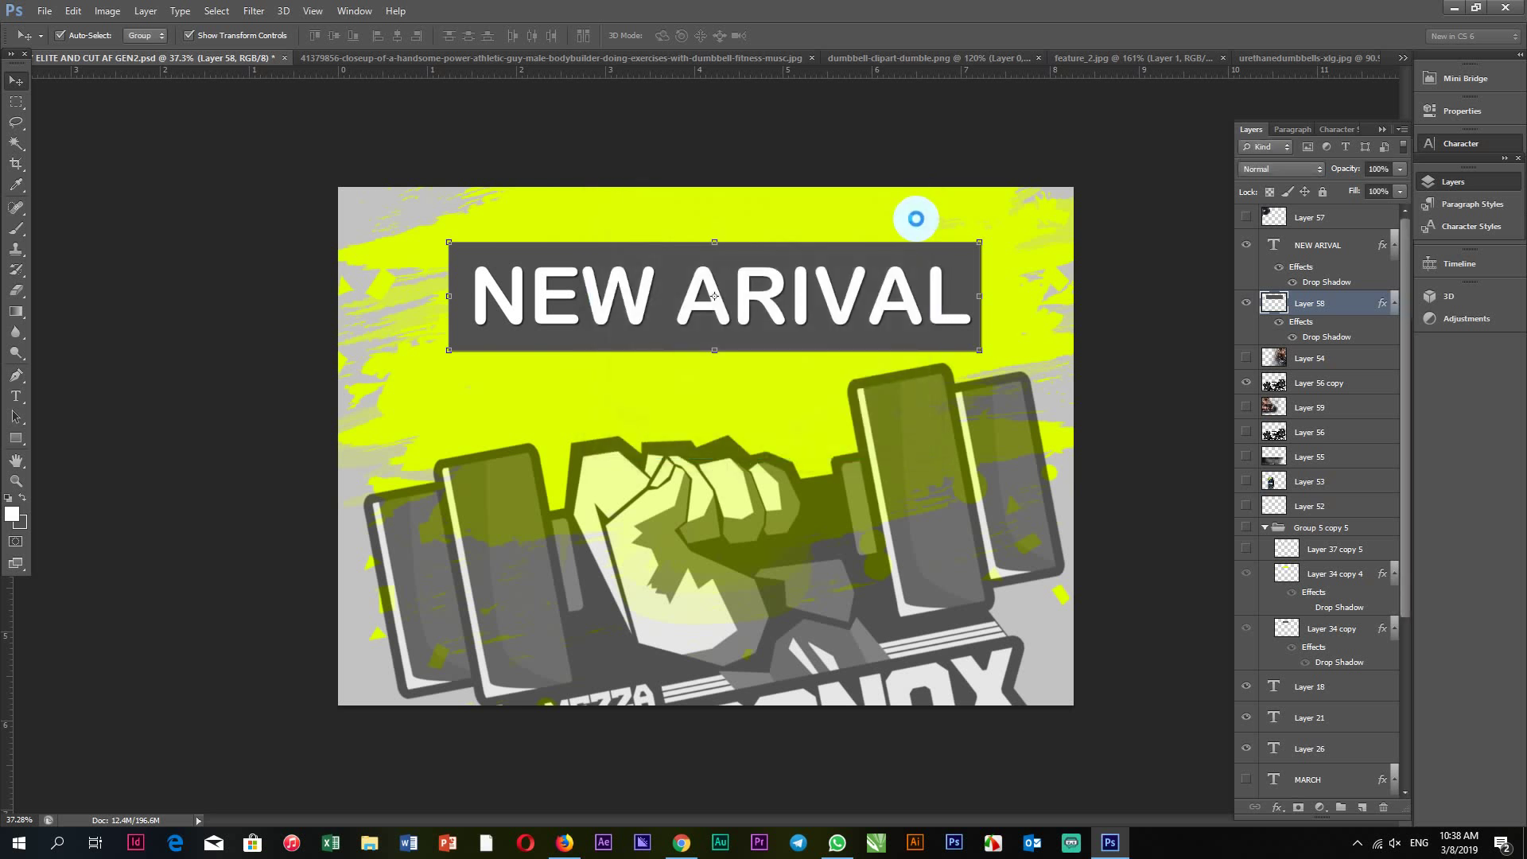
key("ctrl+0")
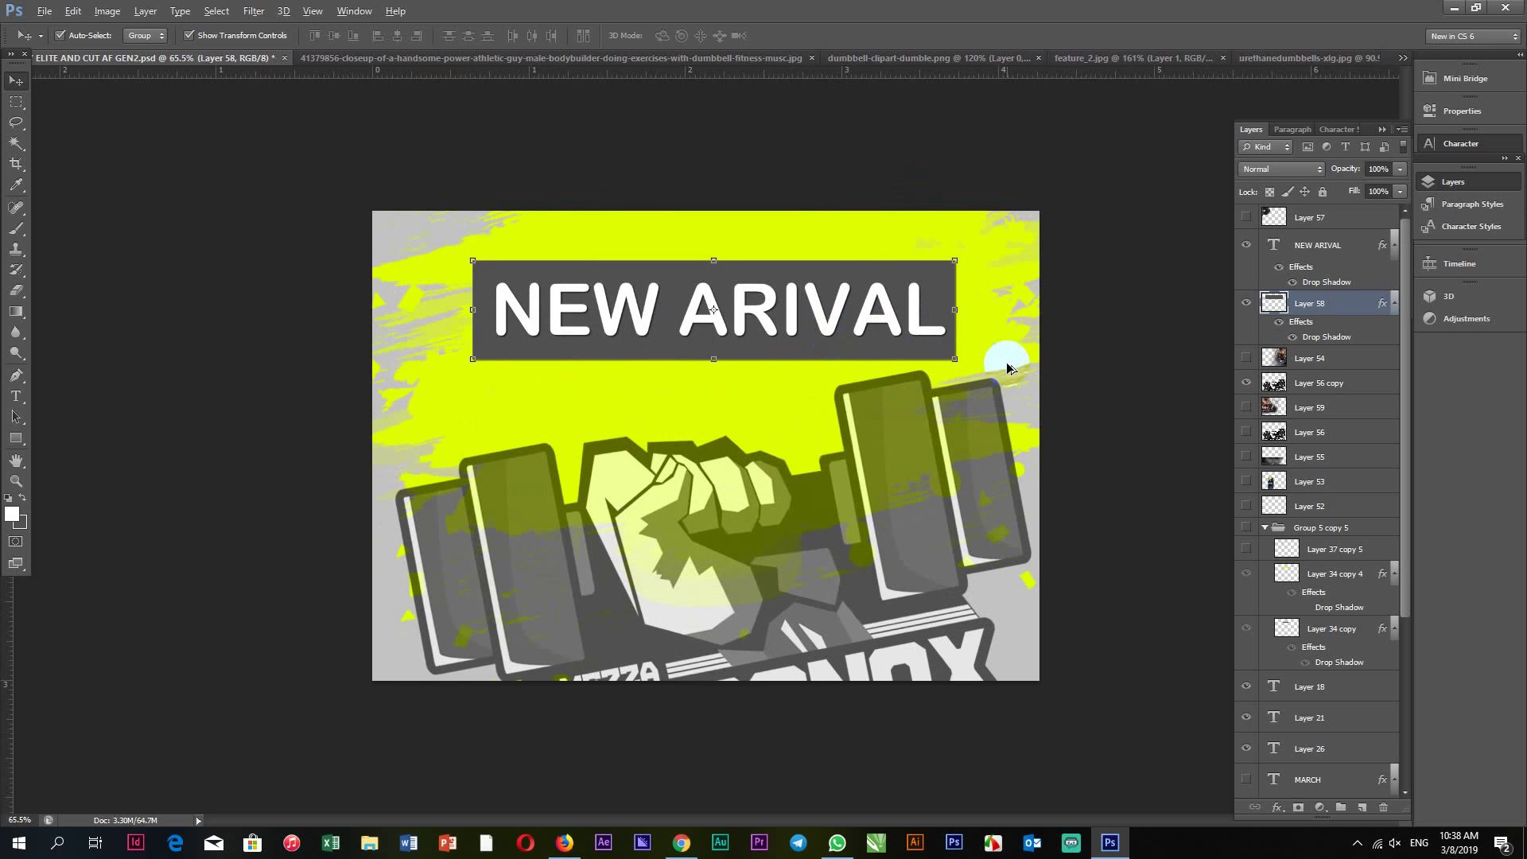
Set the canvas size to 1280 × 720 pixels, accepting the clipping warning.
key("ctrl+alt+c")
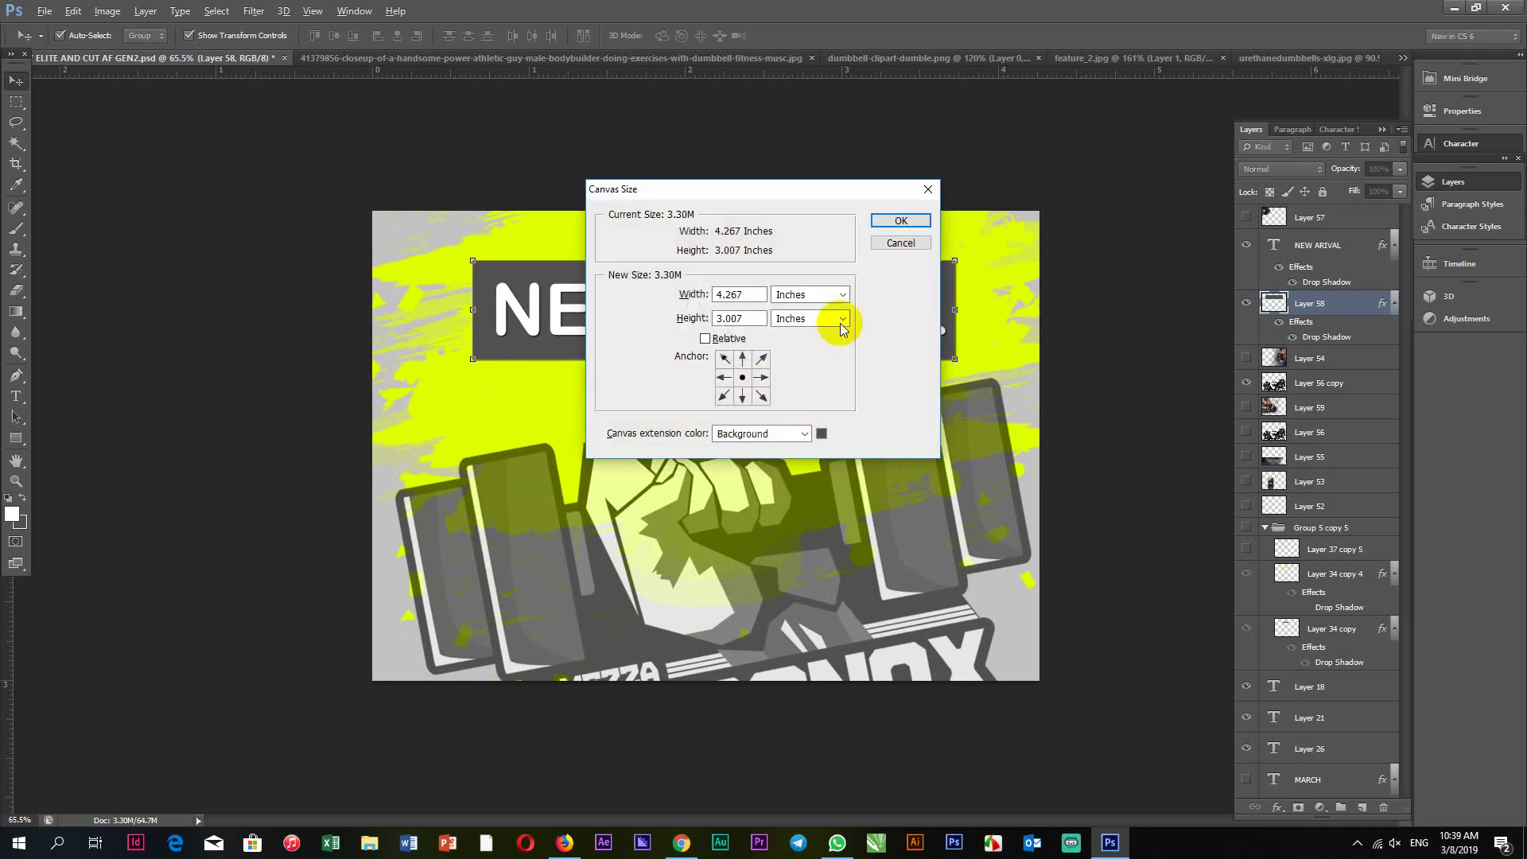
left_click(827, 295)
left_click(804, 324)
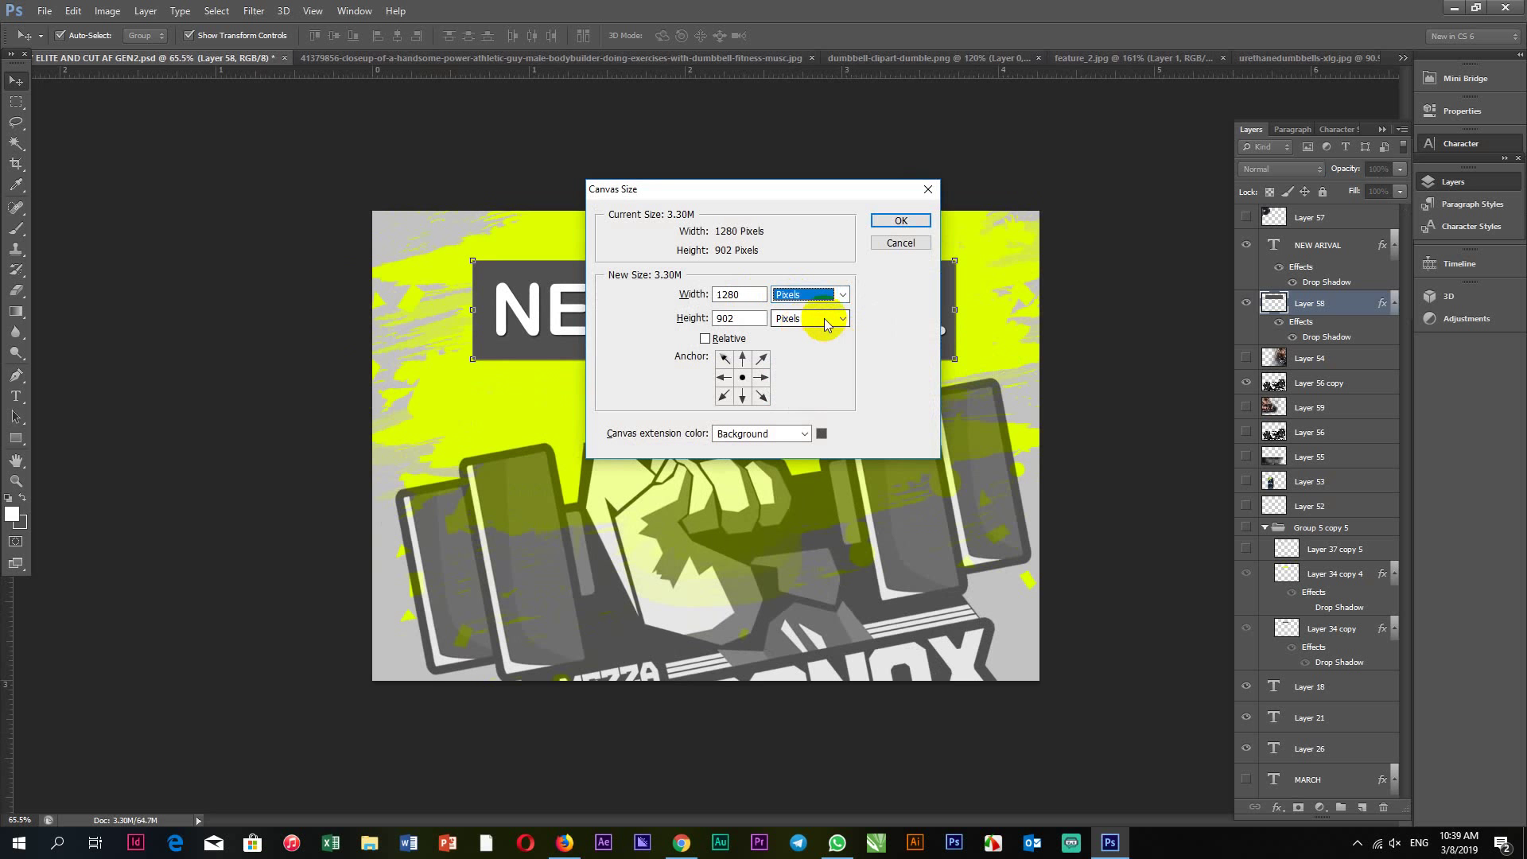
double_click(749, 318)
type("720")
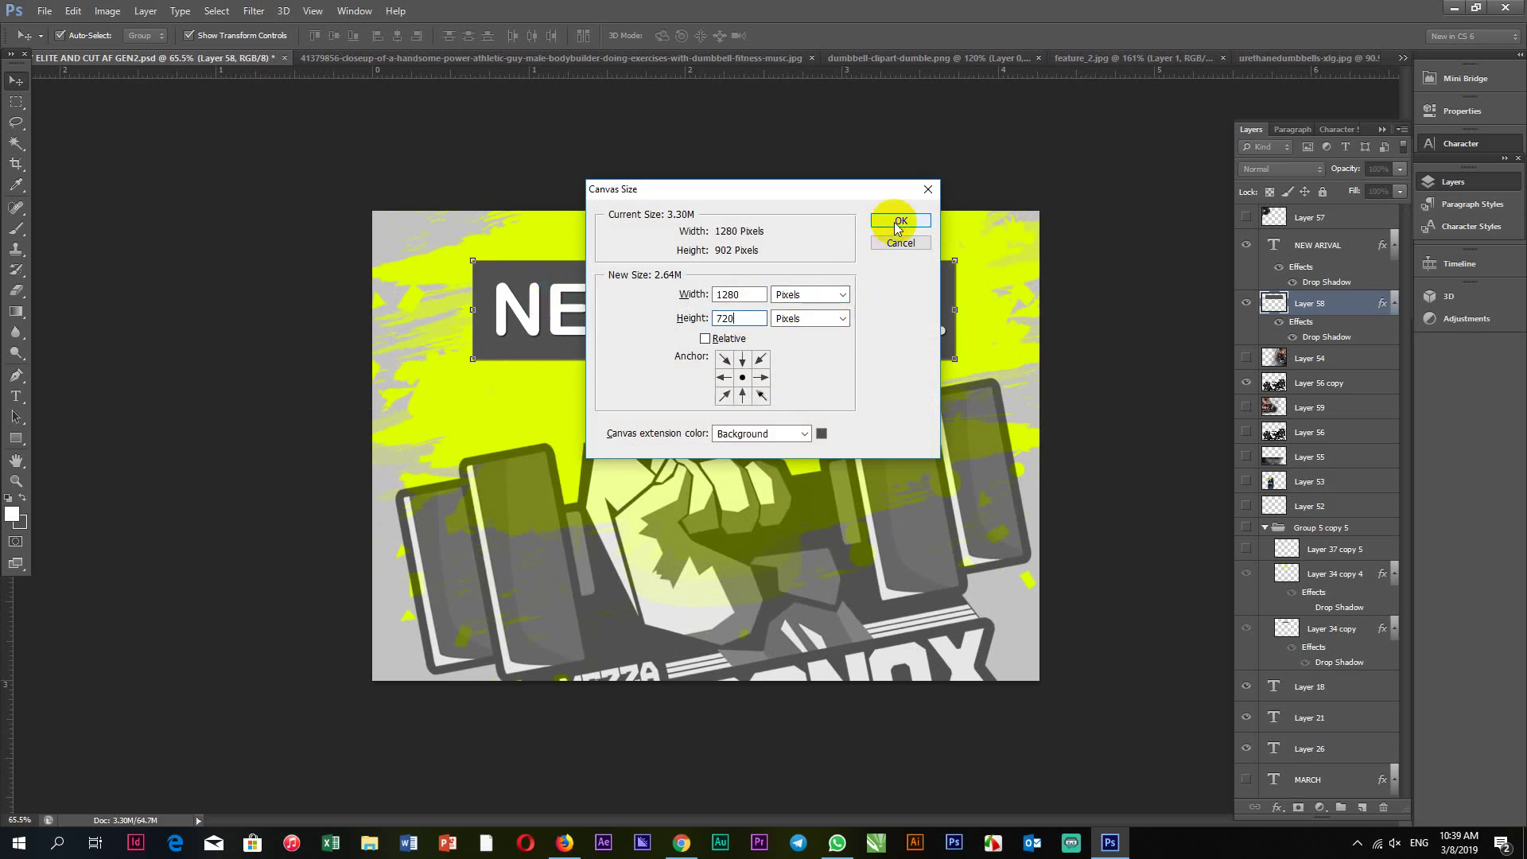
left_click(901, 220)
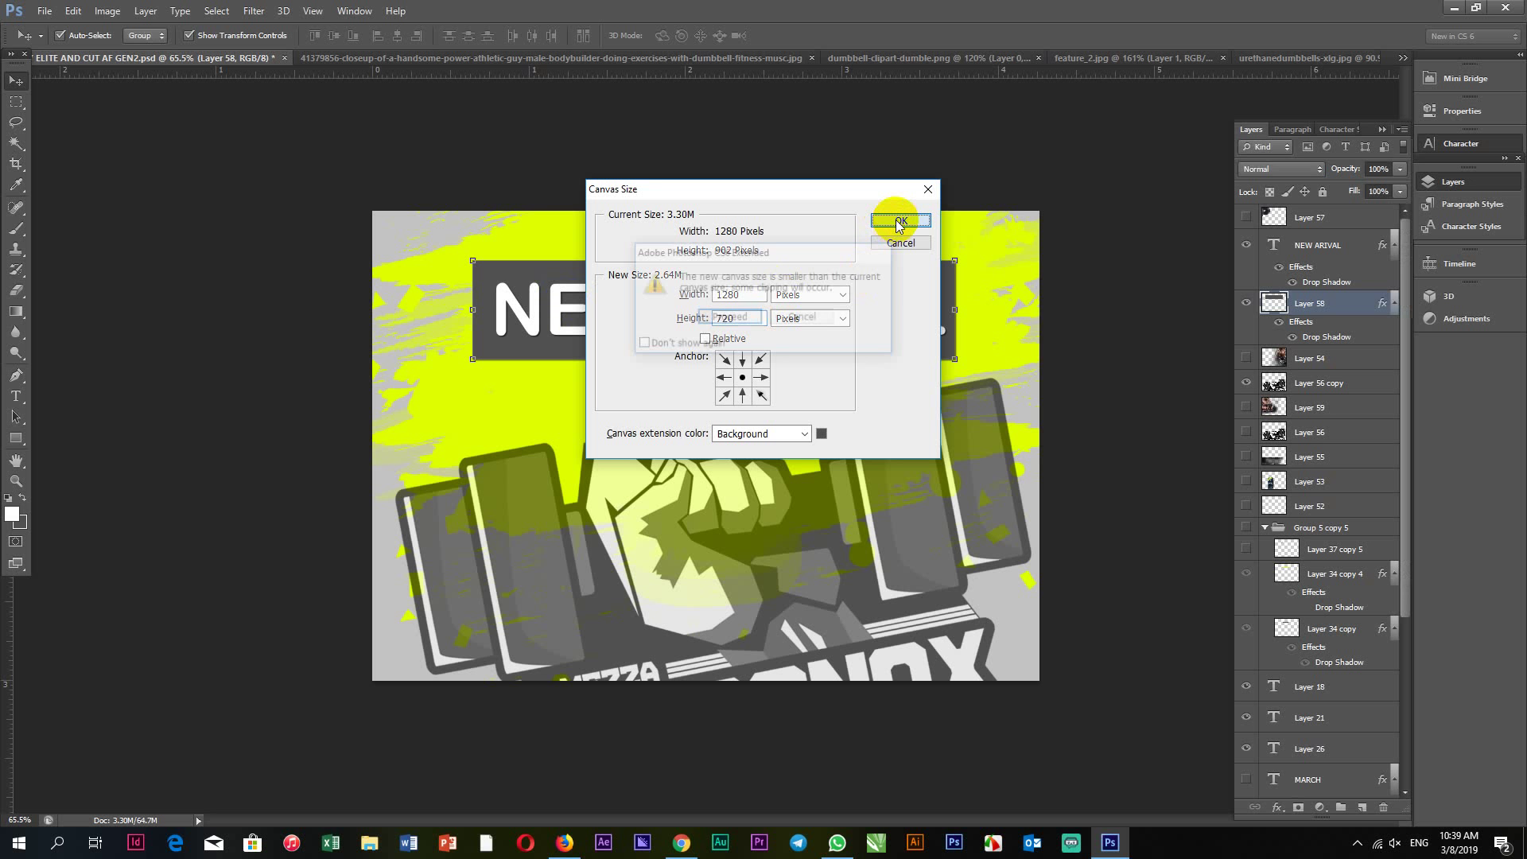
left_click(729, 317)
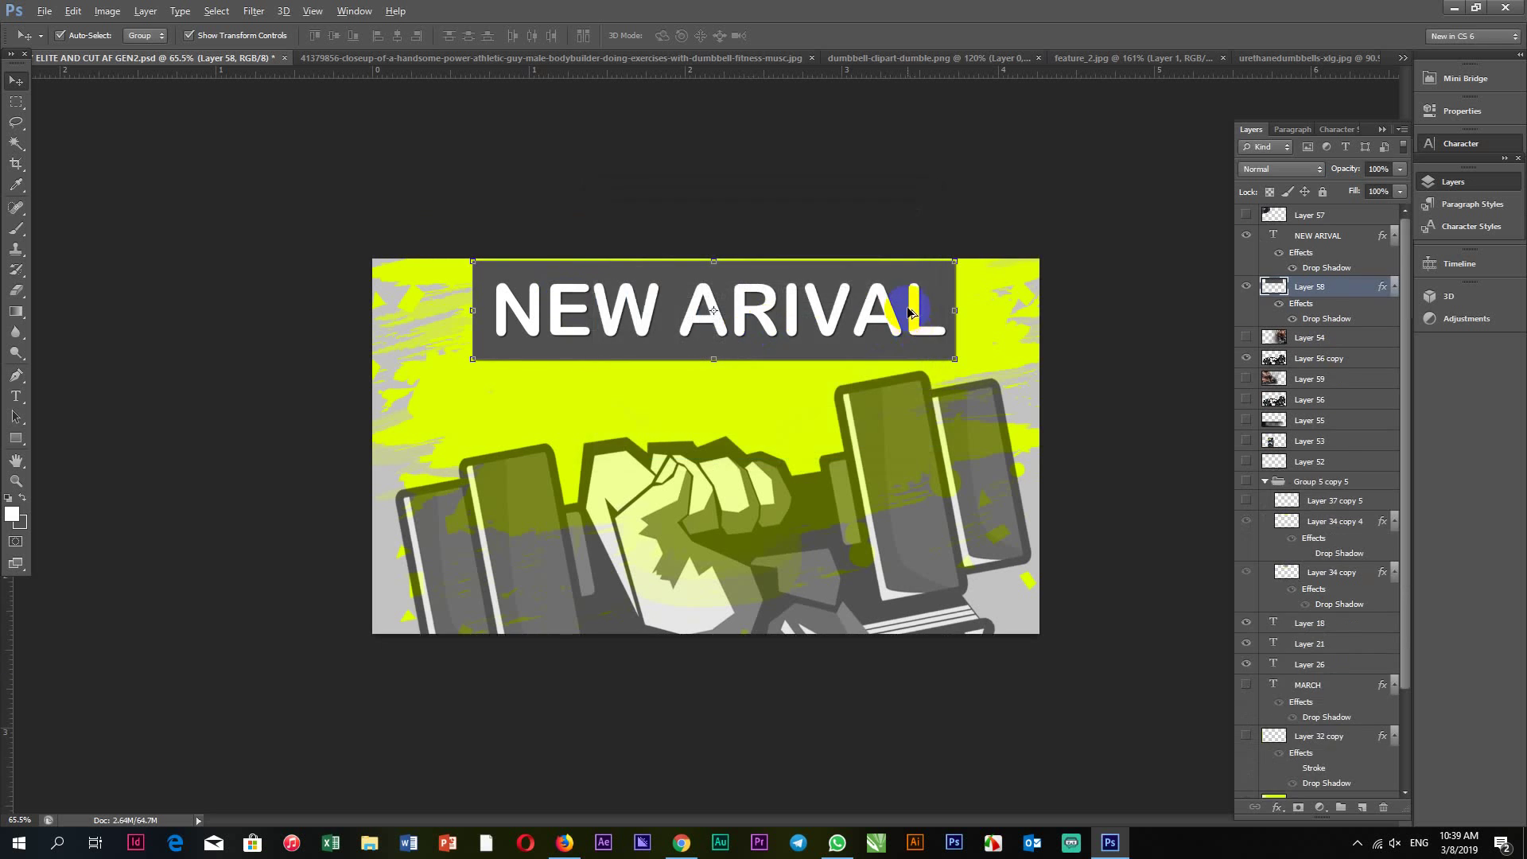
Nudge the dark banner slightly and move the NEW ARIVAL text down about 10 px.
scroll(909, 311, "up", 2)
left_click(899, 308)
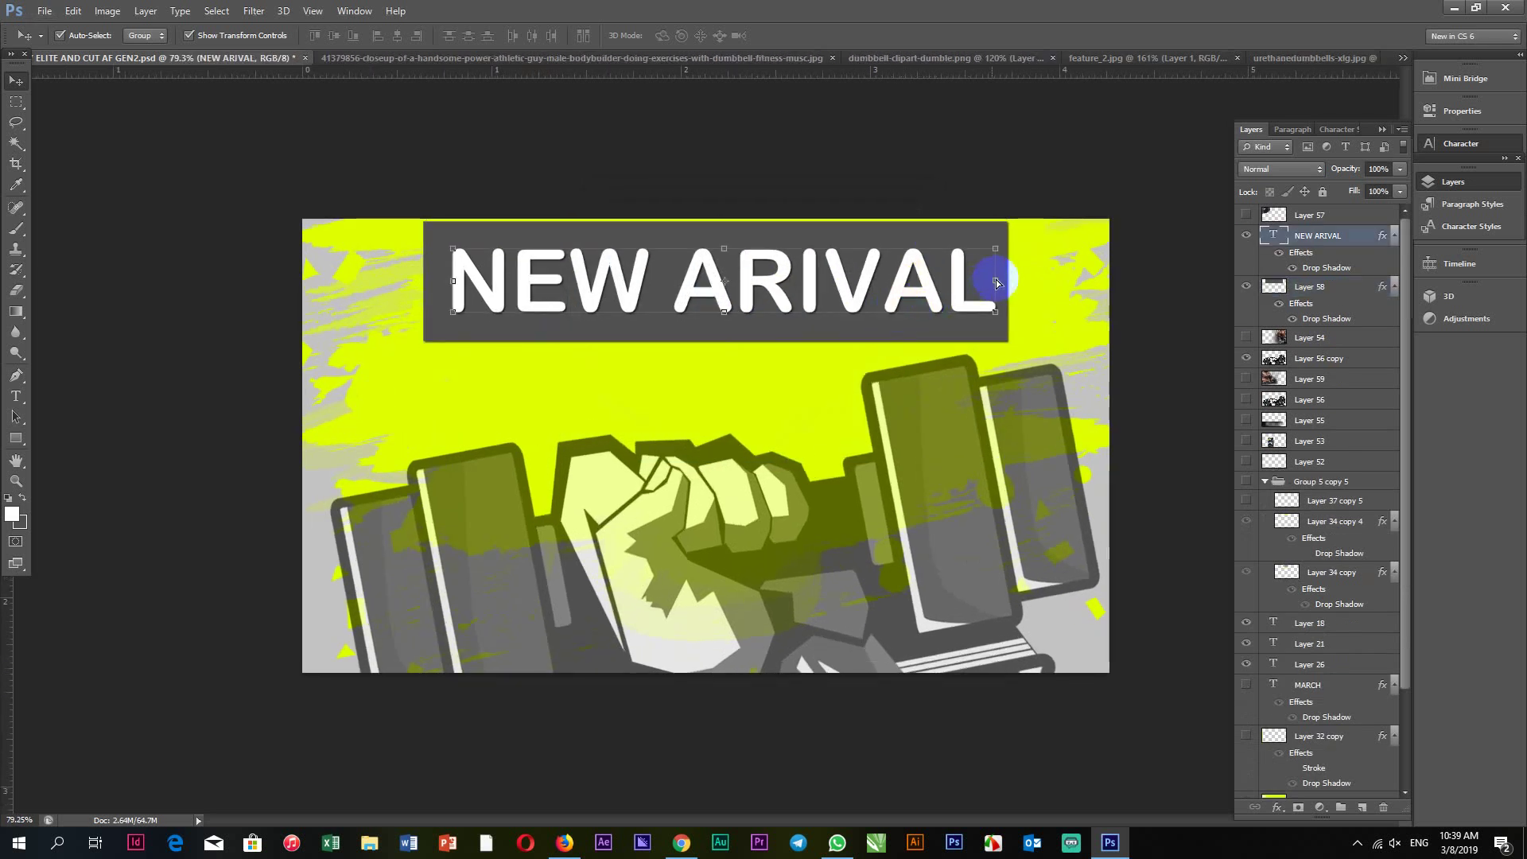
left_click(1100, 205)
left_click(1000, 247)
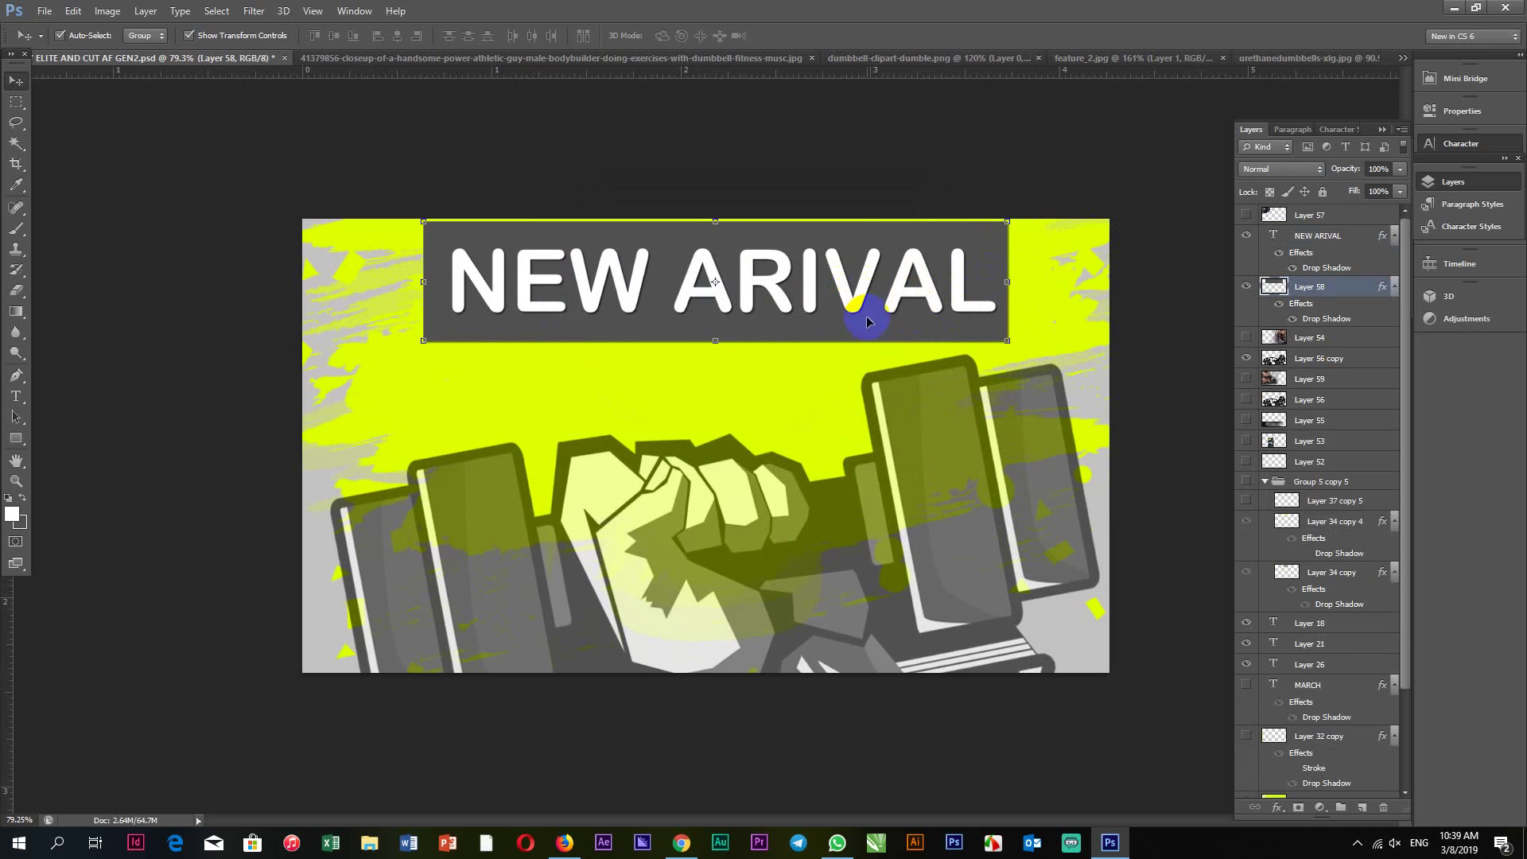
key("Down")
key("Down")
key("Down")
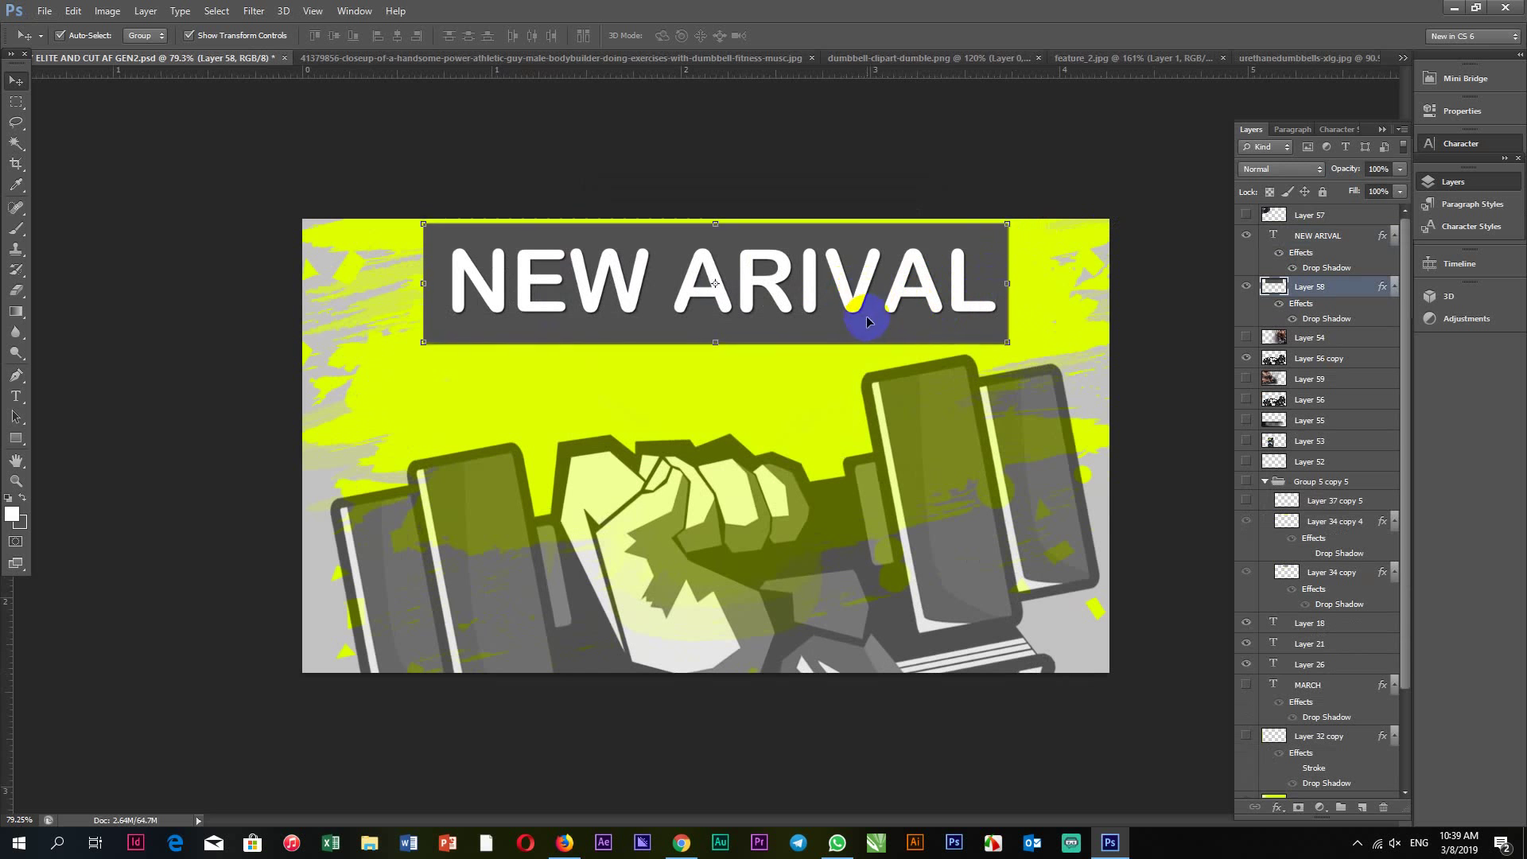
key("Down")
key("Down")
key("Down")
key("Down")
key("Down")
key("Down")
key("Down")
key("Down")
key("Down")
key("Down")
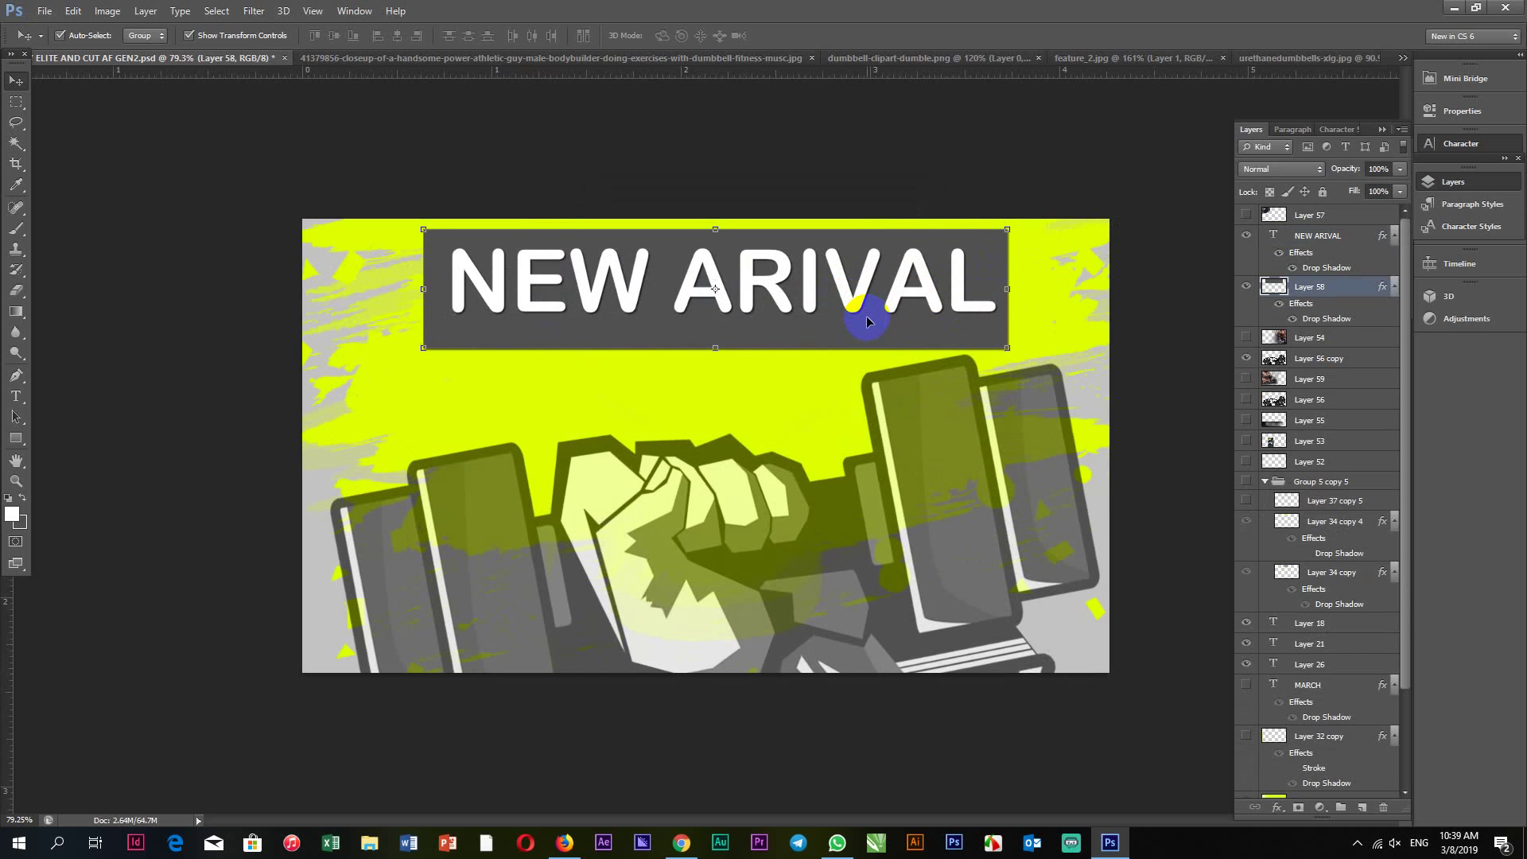
key("Up")
key("Up")
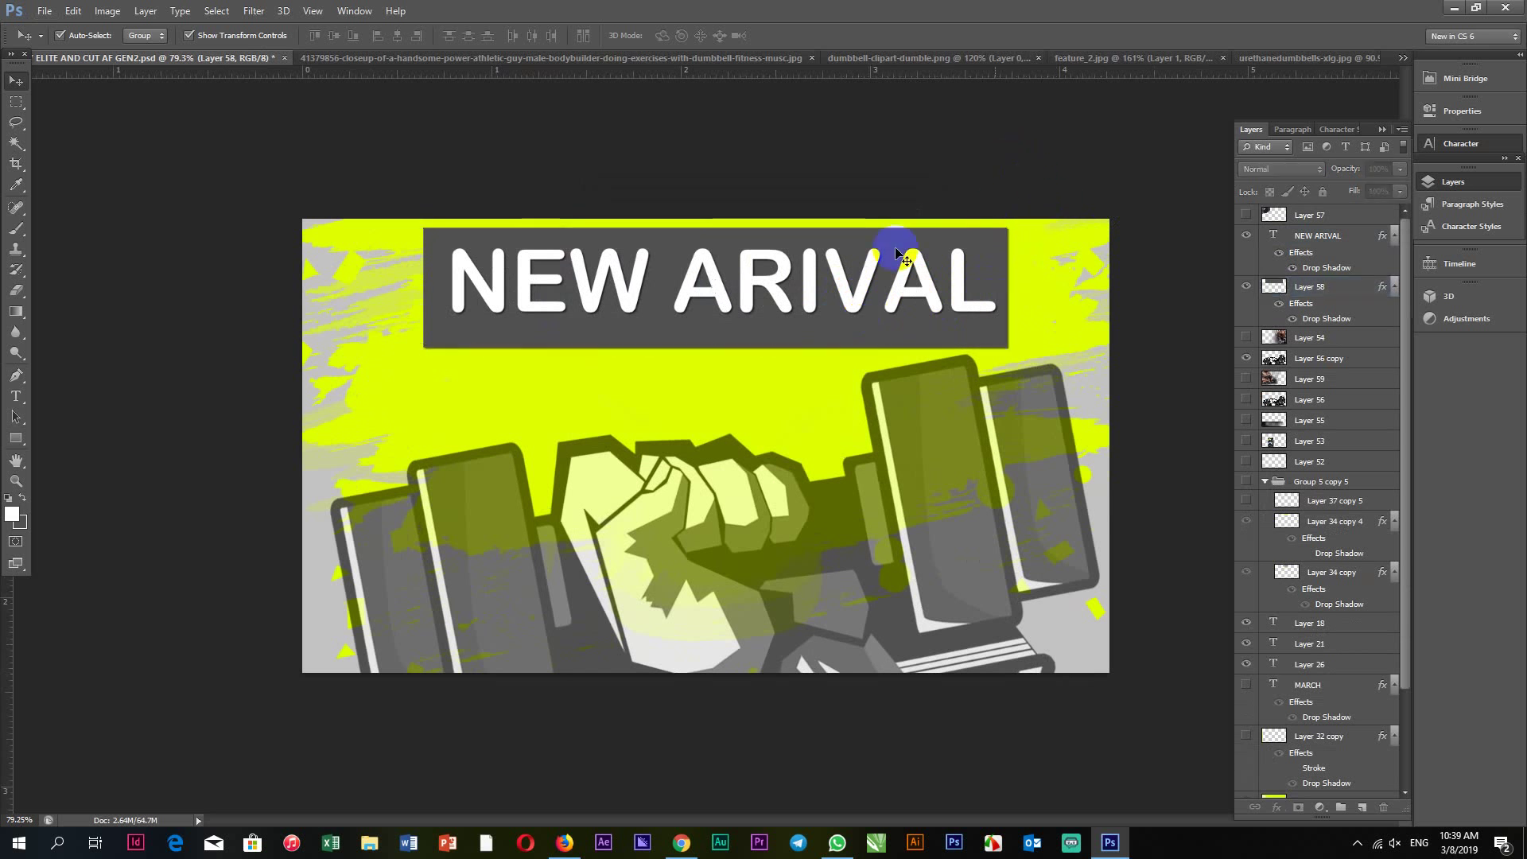
left_click_drag(873, 273, 870, 282)
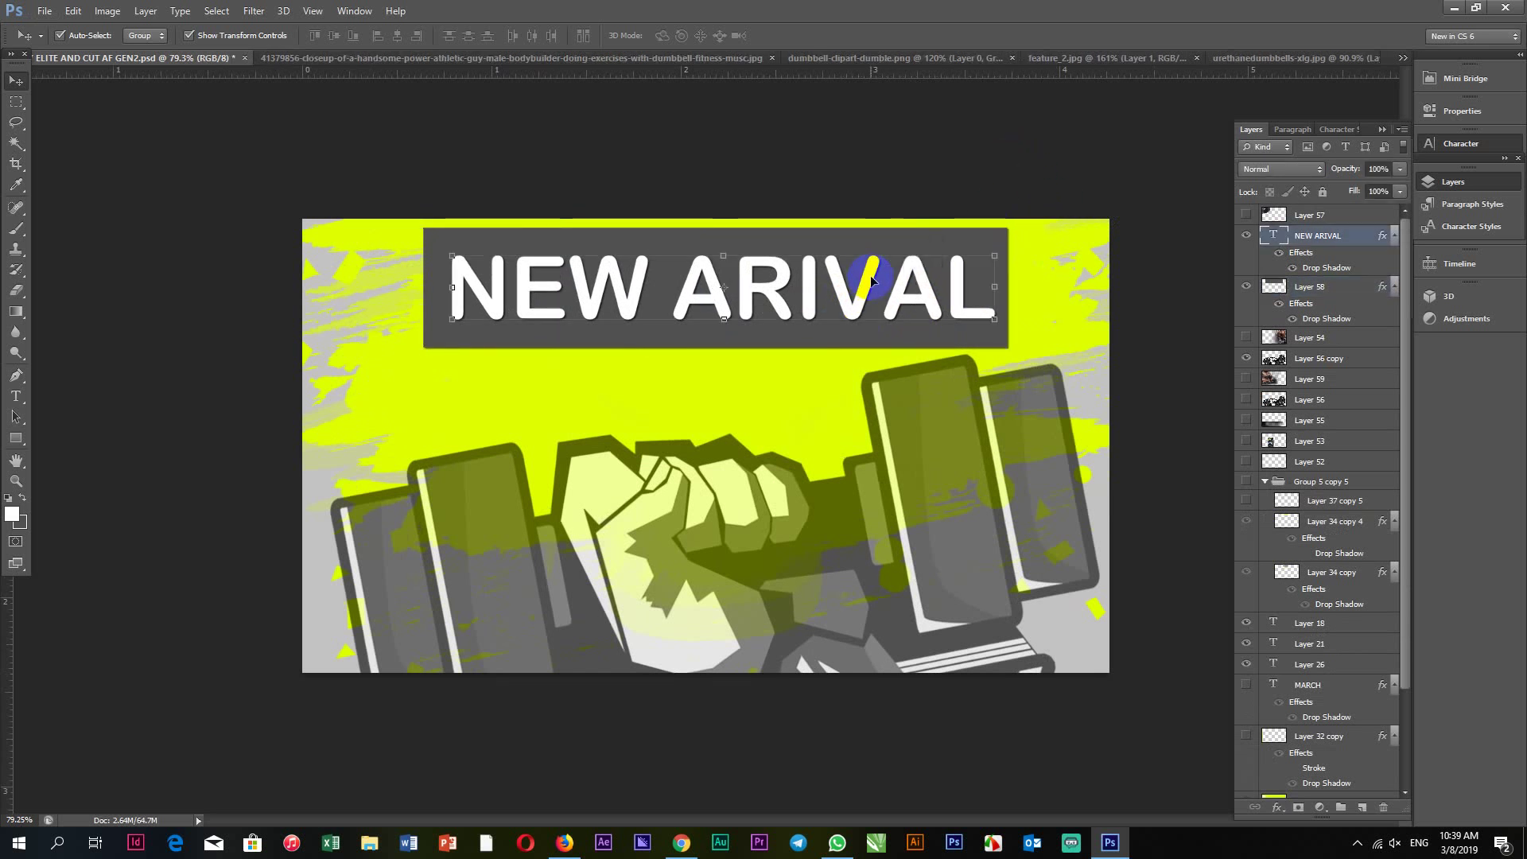
Shorten the grey banner to 94.74% height by pulling its top and bottom edges in.
scroll(907, 358, "down", 2)
scroll(945, 430, "up", 1)
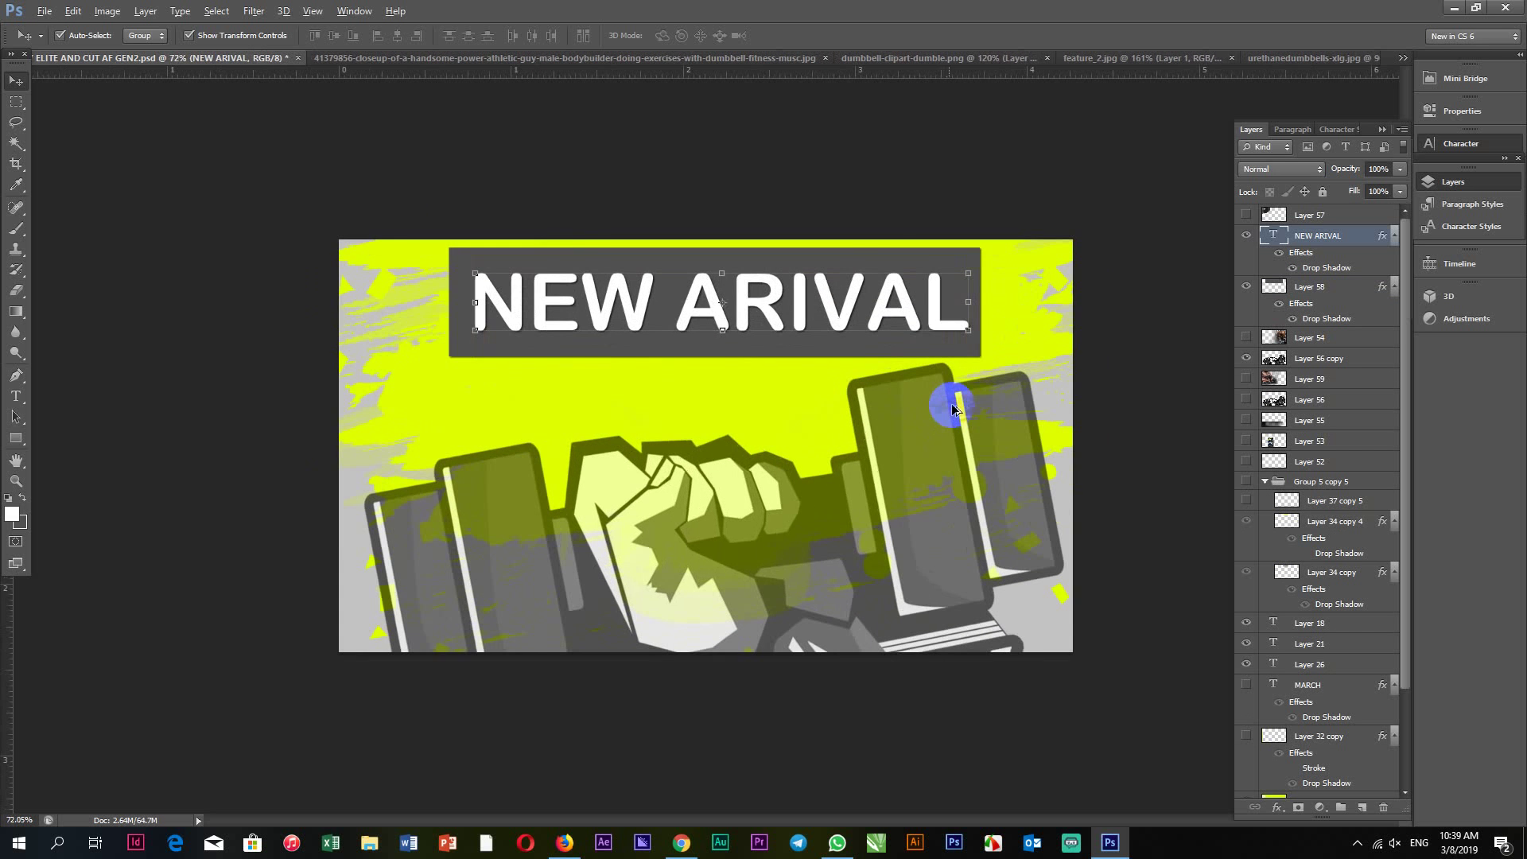
left_click(971, 255)
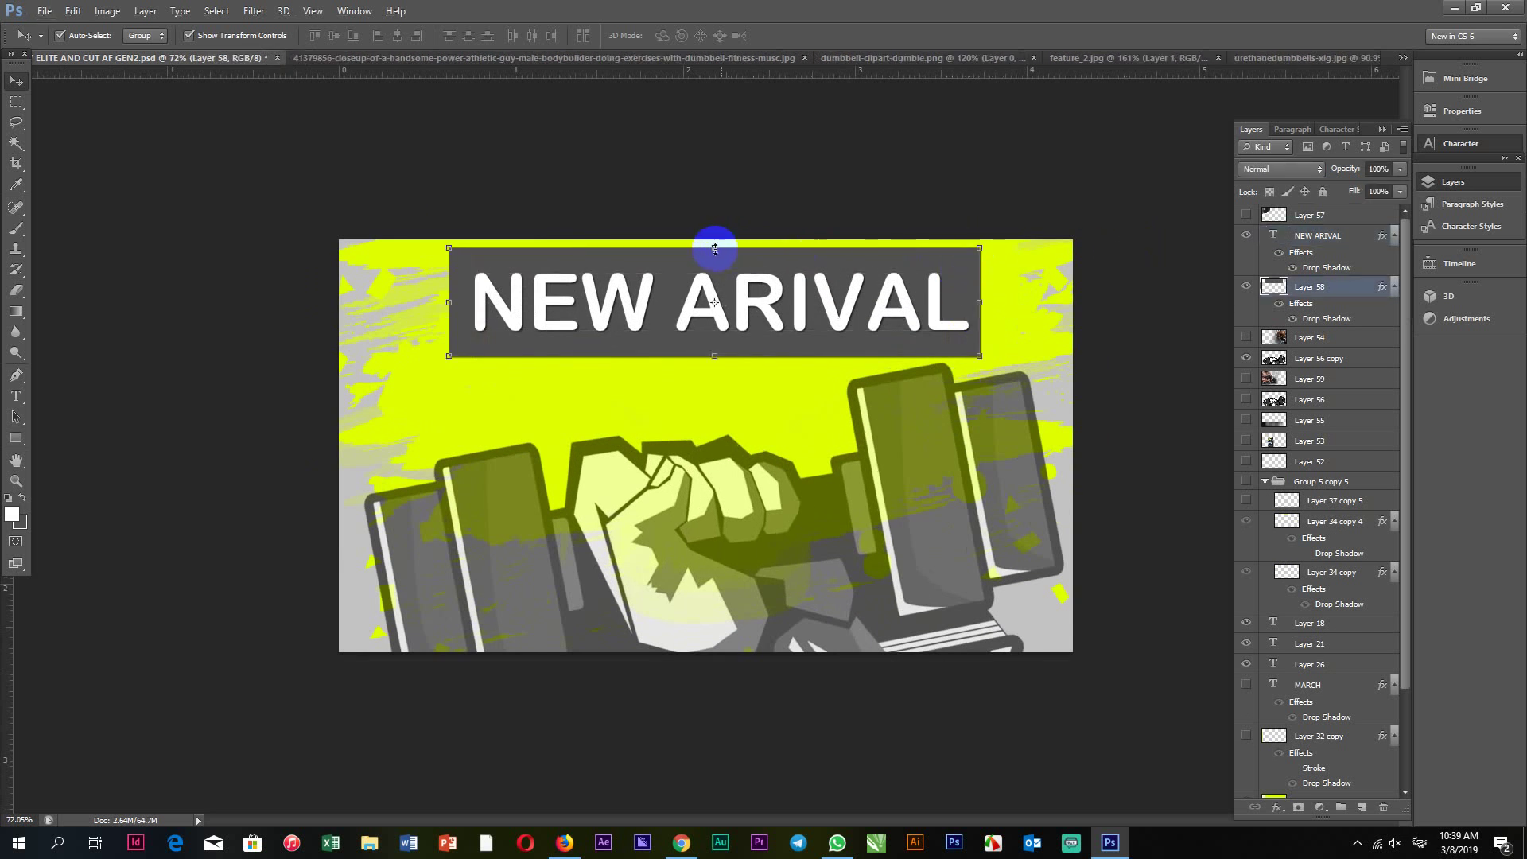
left_click_drag(714, 247, 715, 253)
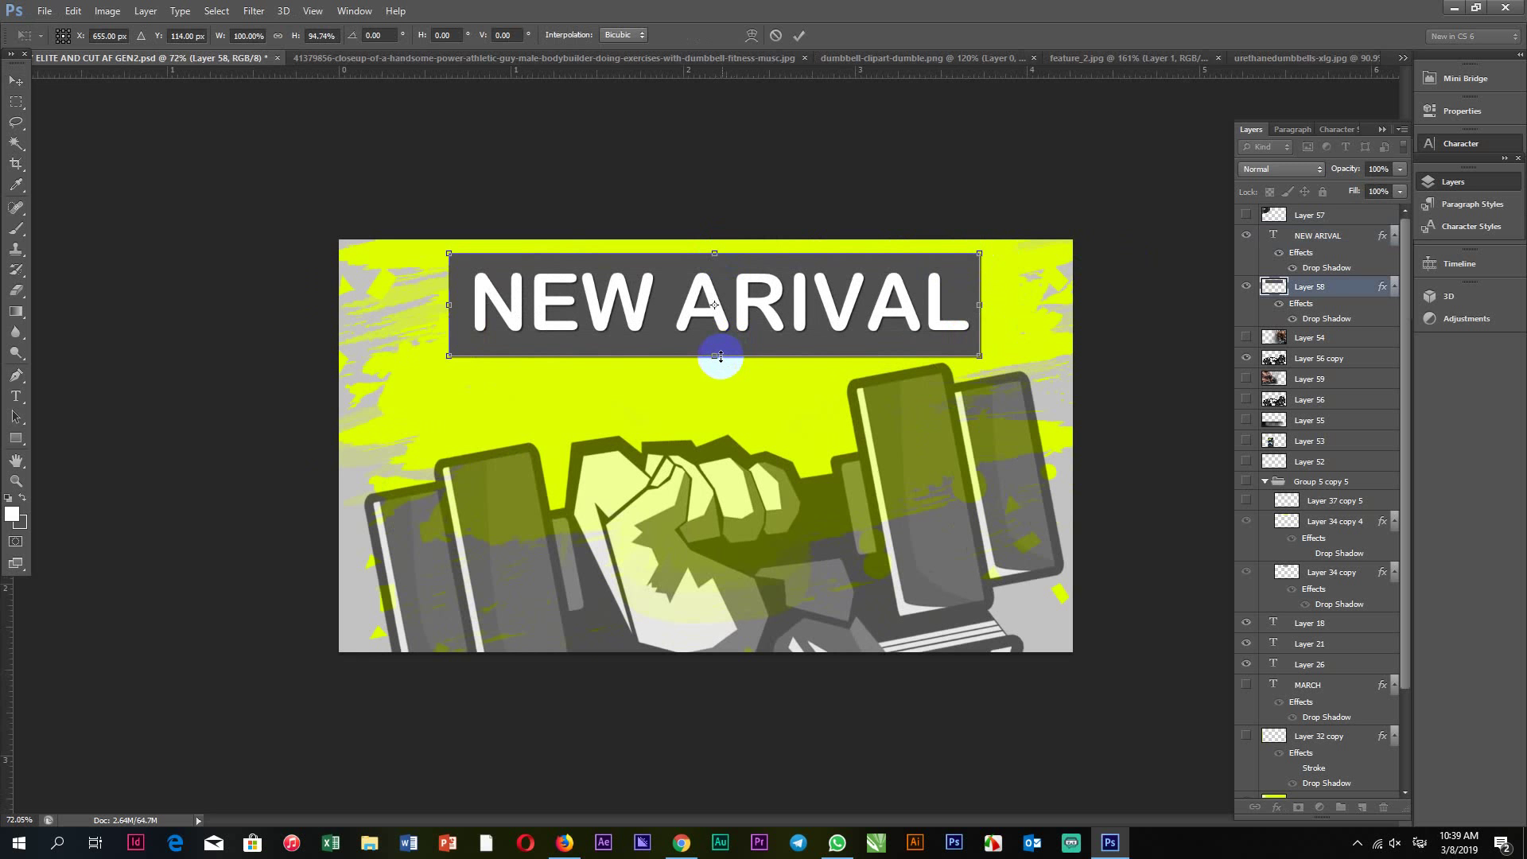
left_click_drag(720, 357, 716, 348)
key("Return")
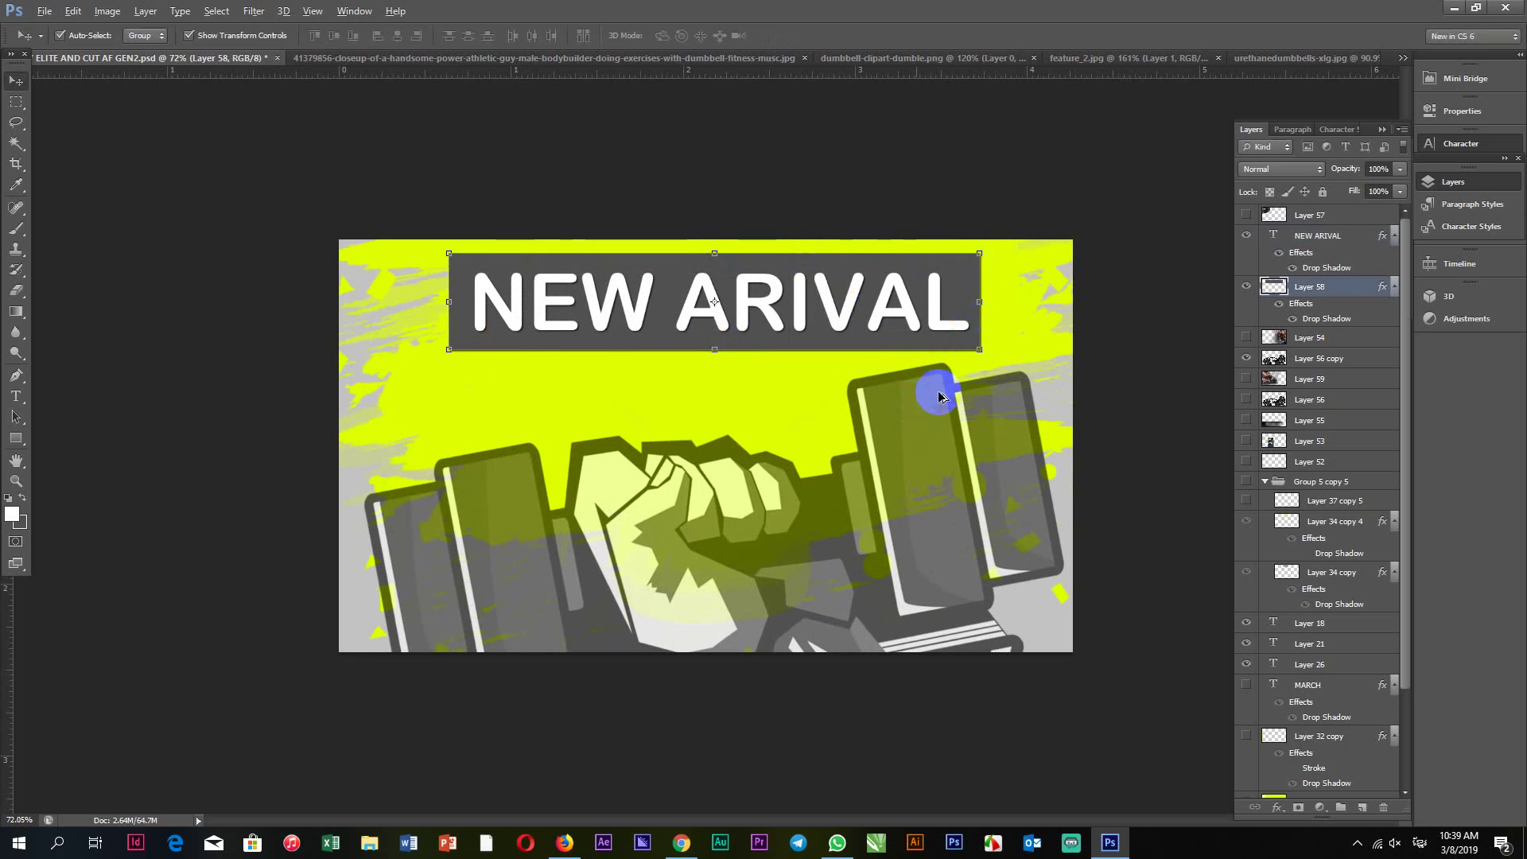
key("alt")
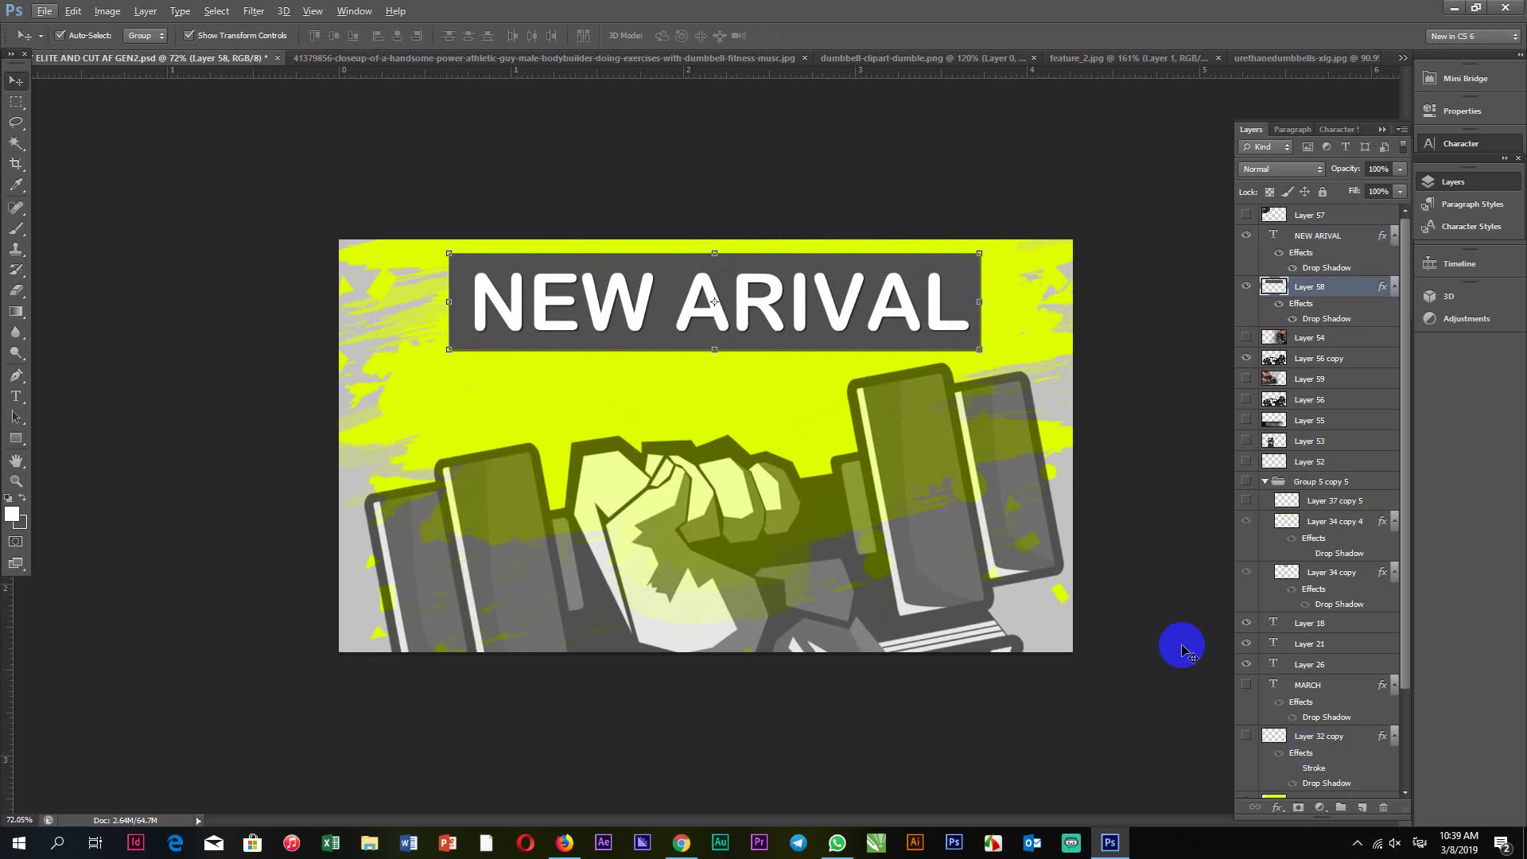
Save a JPEG copy 'WHEY ELITE AND CUT AF GEN2.jpg' to the Desktop at quality 8 (High).
left_click(44, 11)
left_click(74, 203)
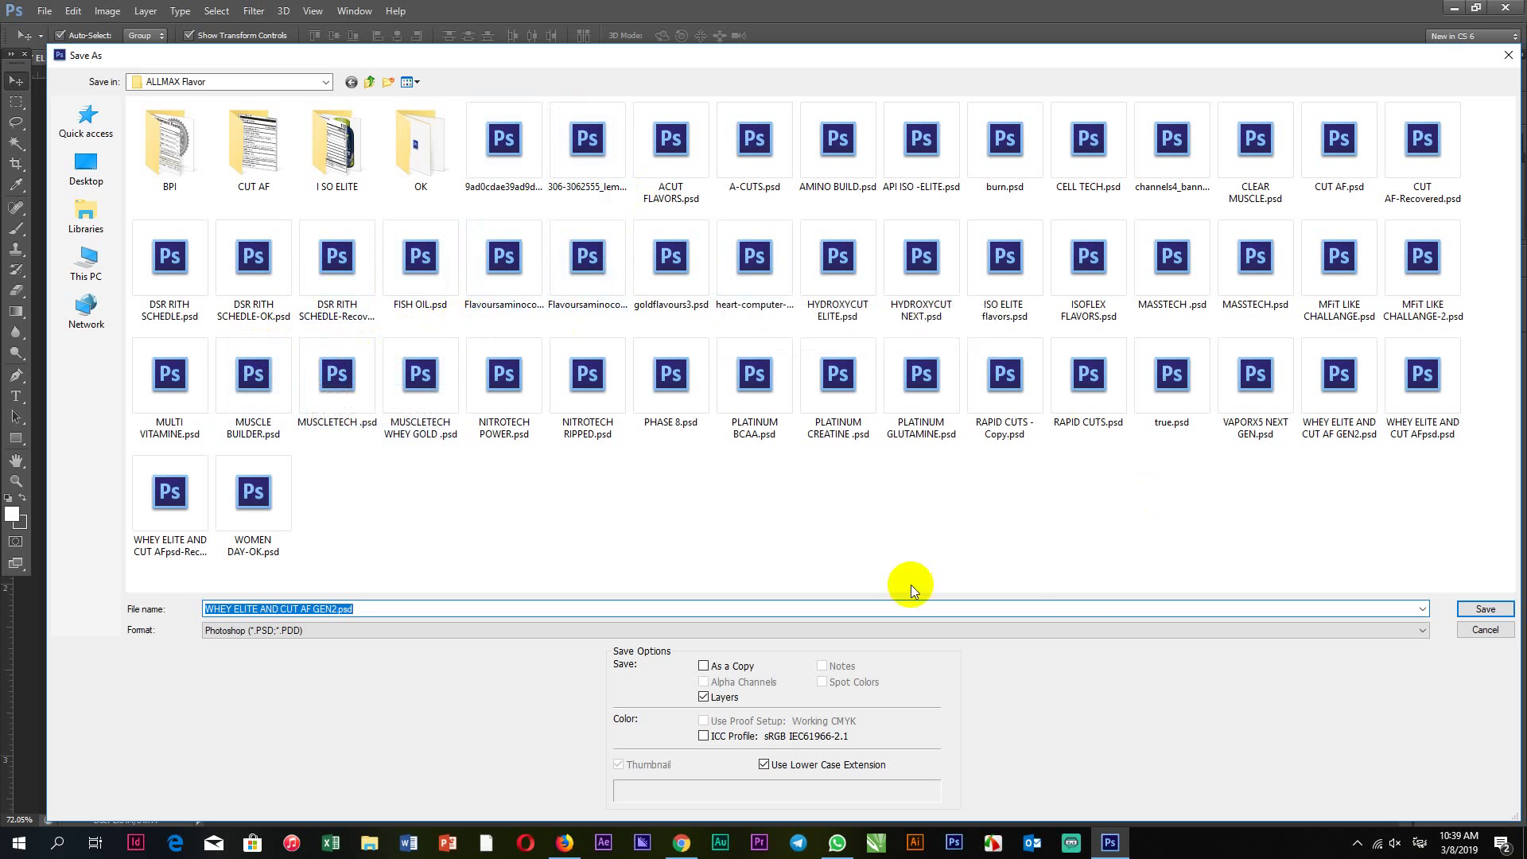
left_click(421, 628)
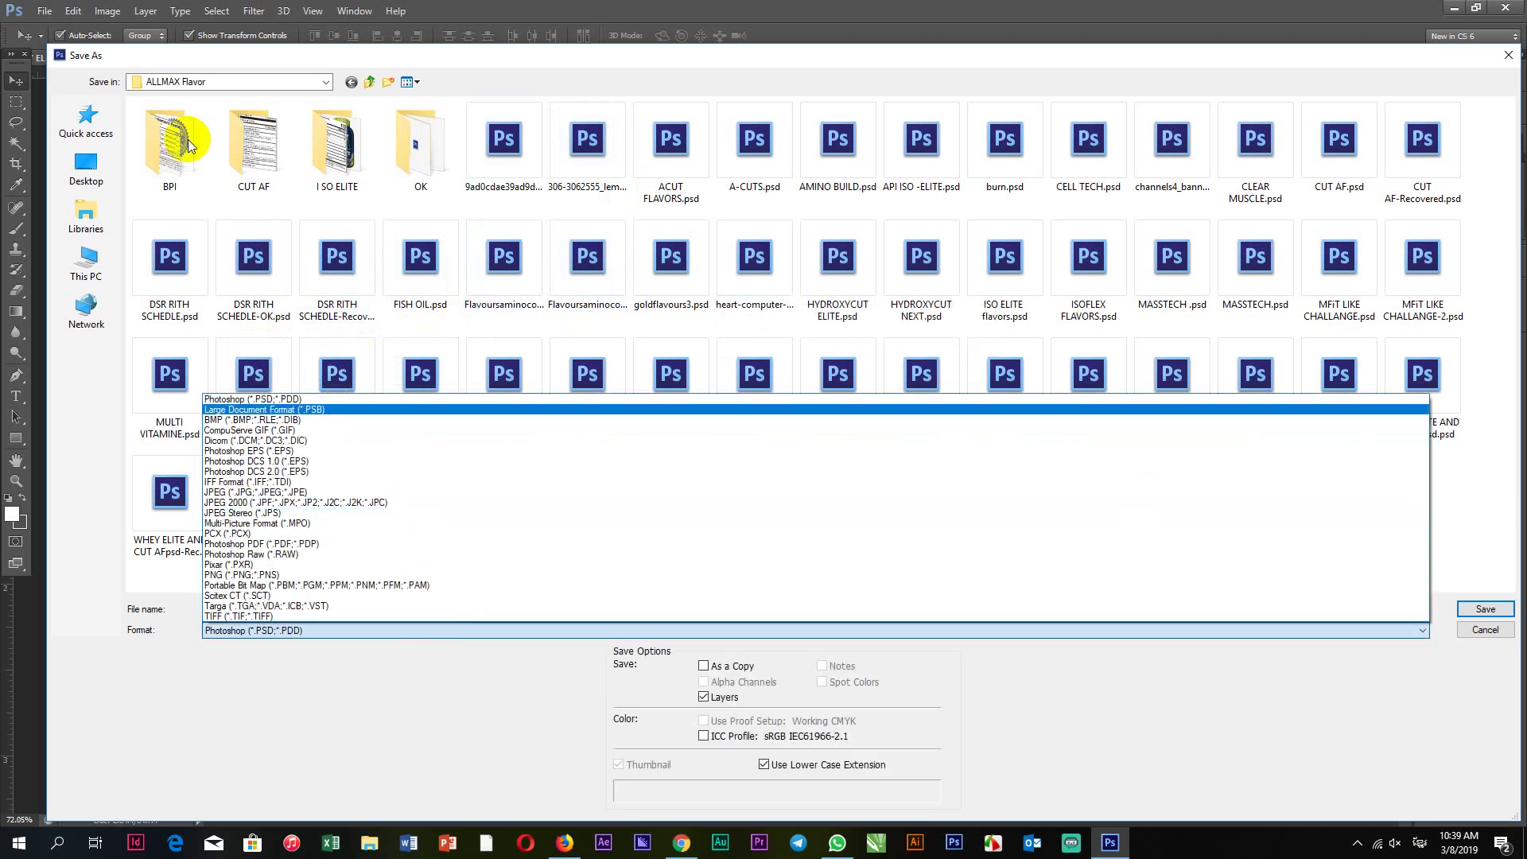
left_click(89, 167)
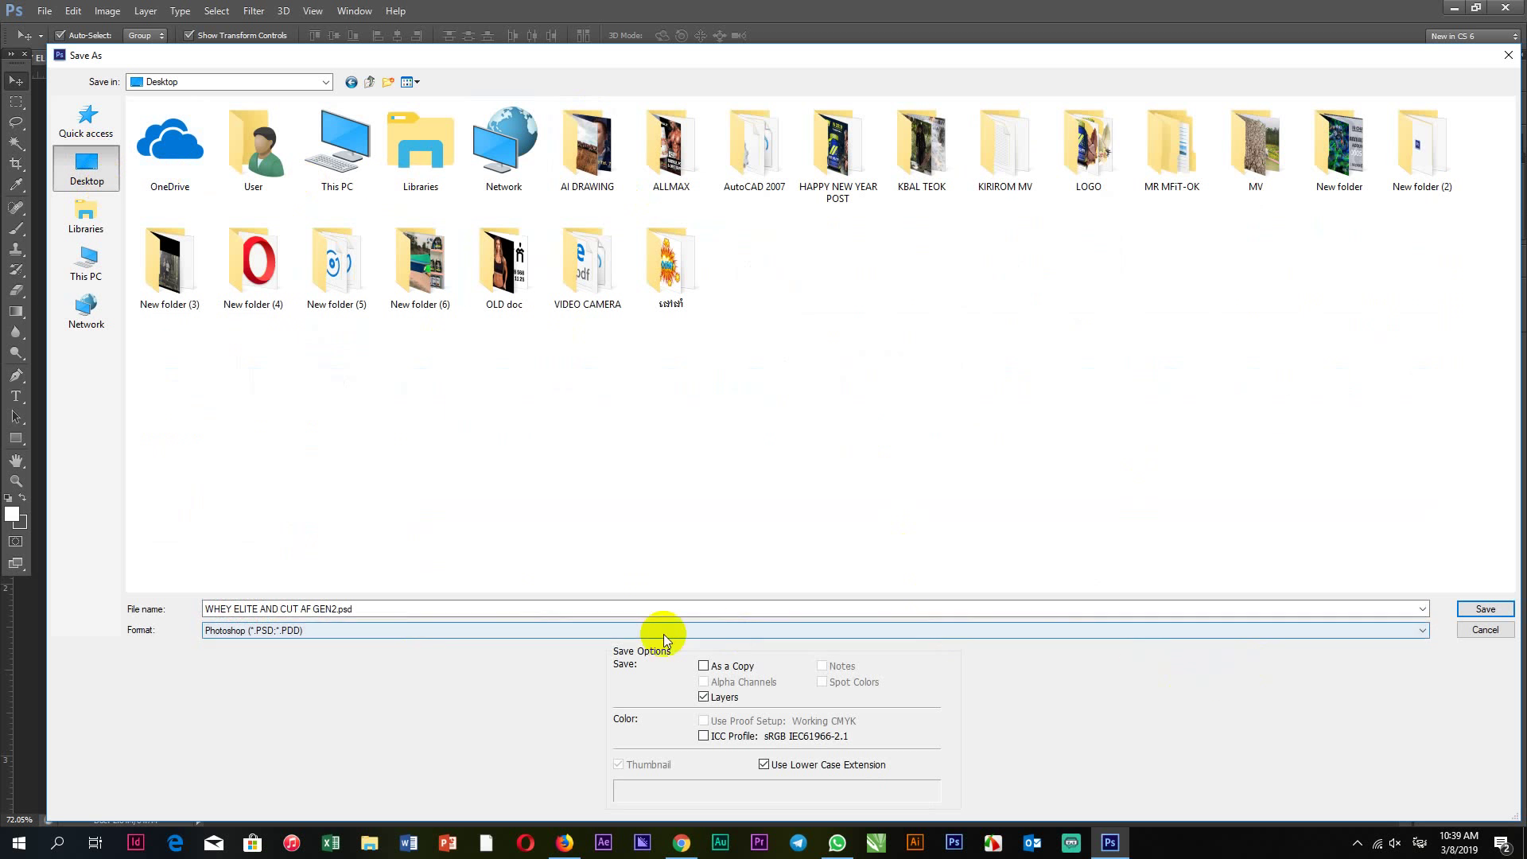
left_click(293, 630)
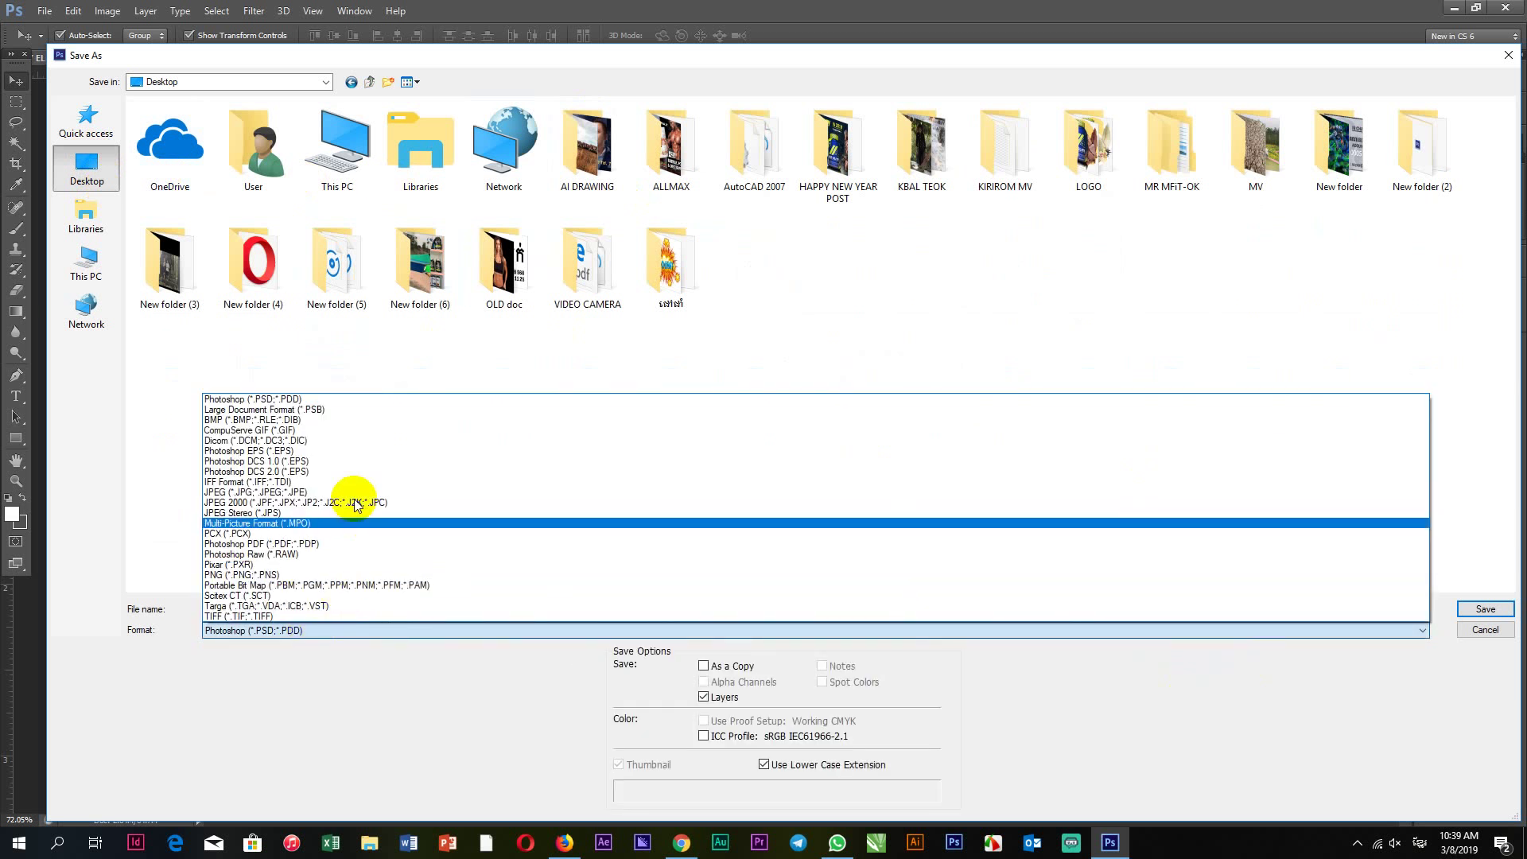
left_click(372, 501)
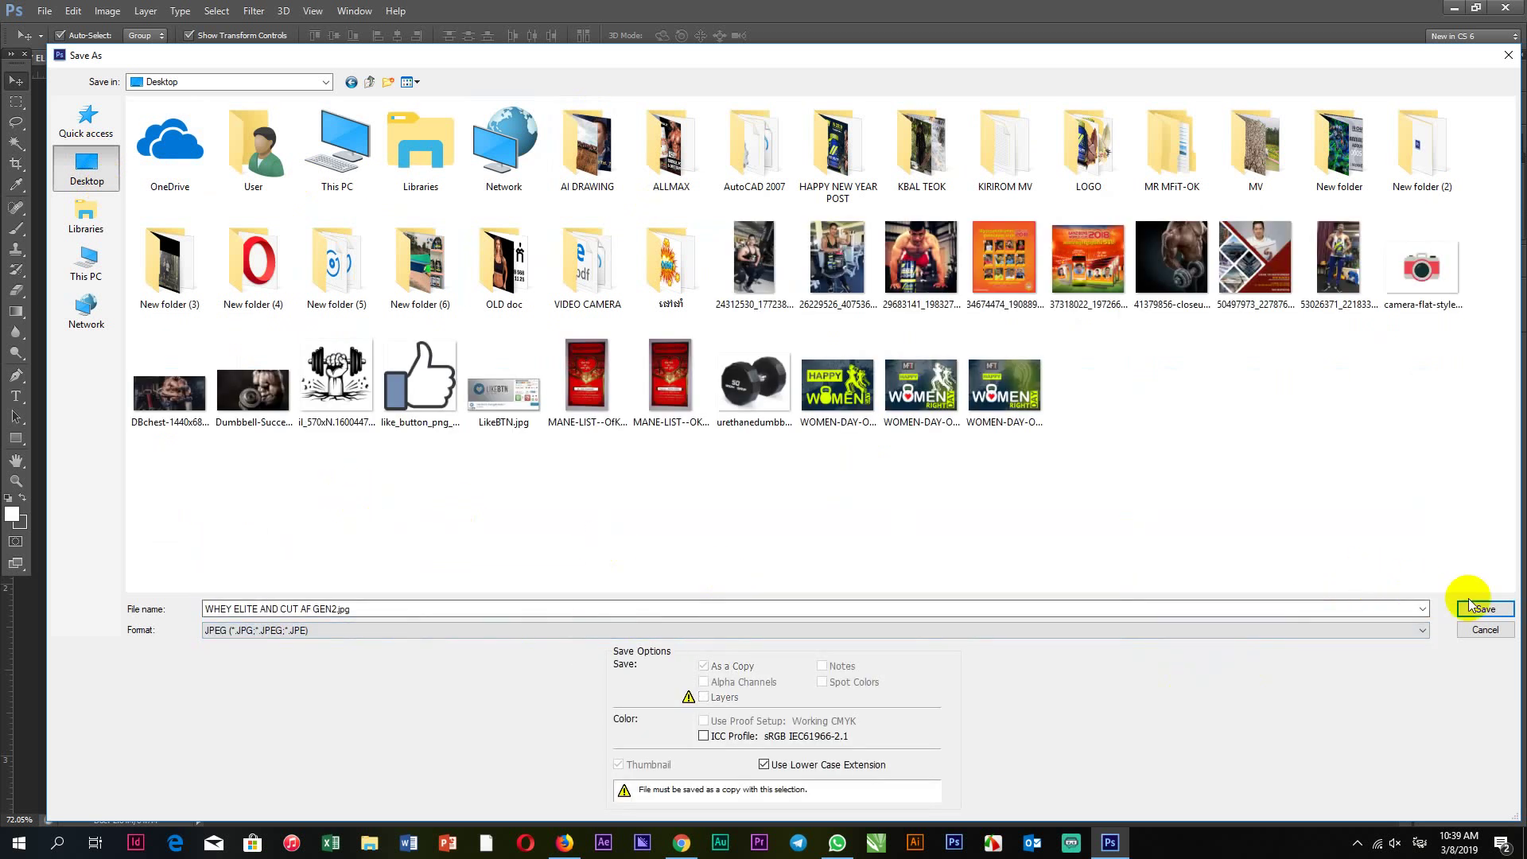
left_click(1480, 610)
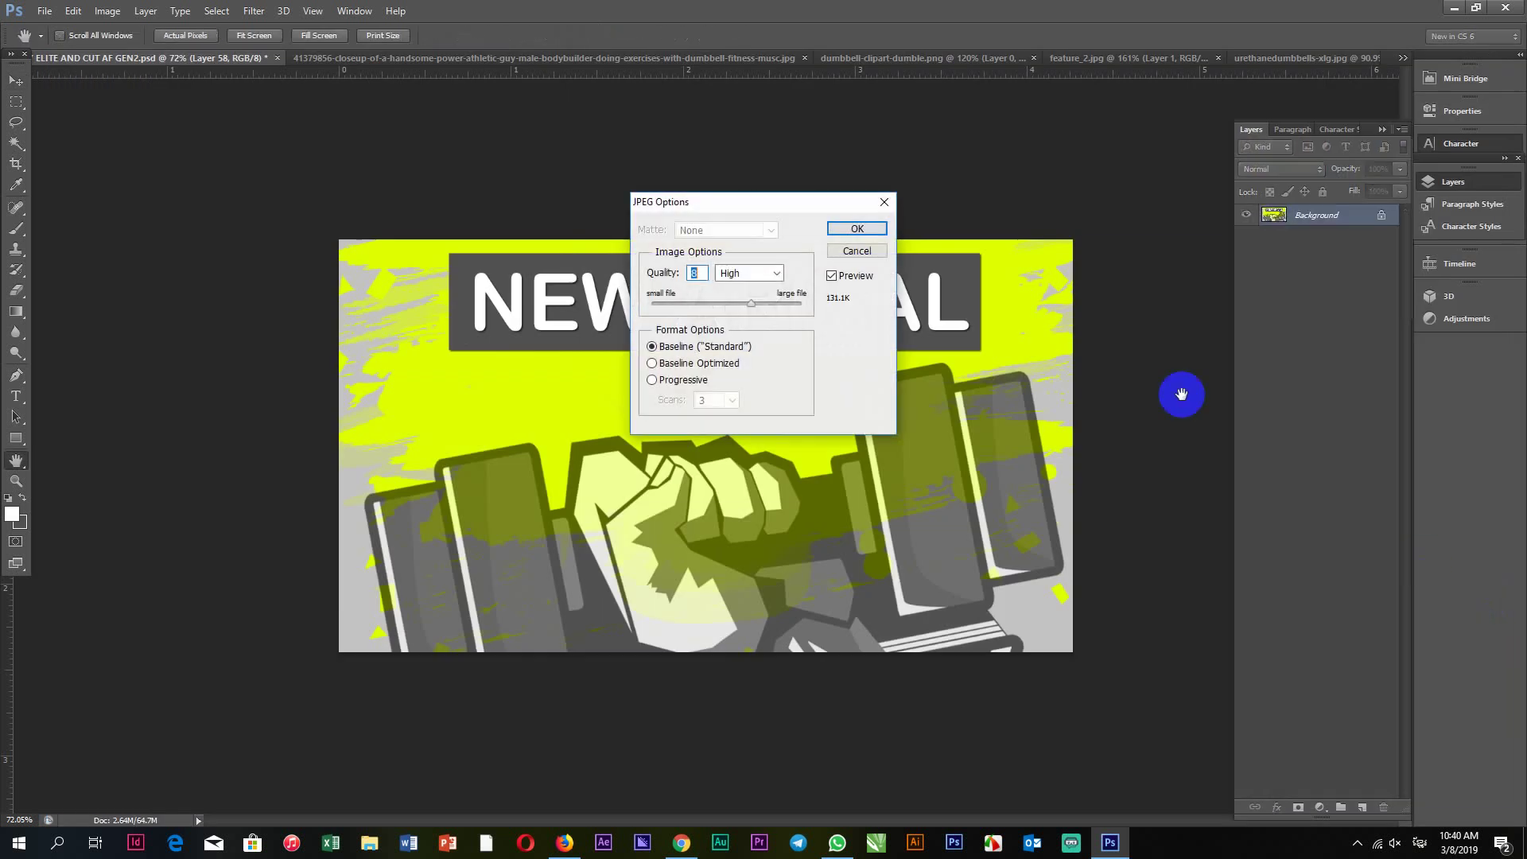
left_click(857, 229)
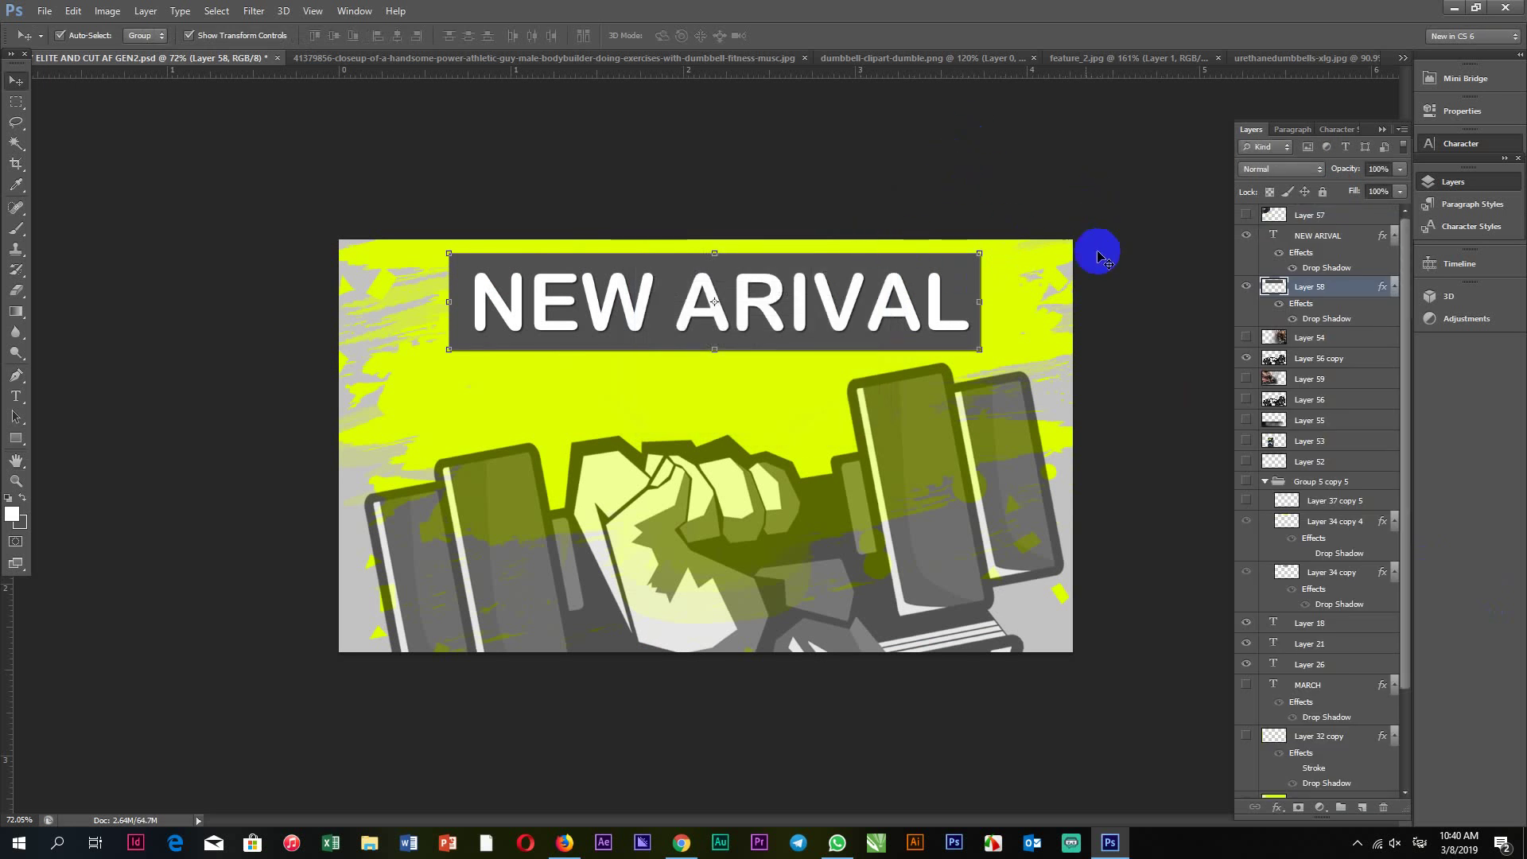